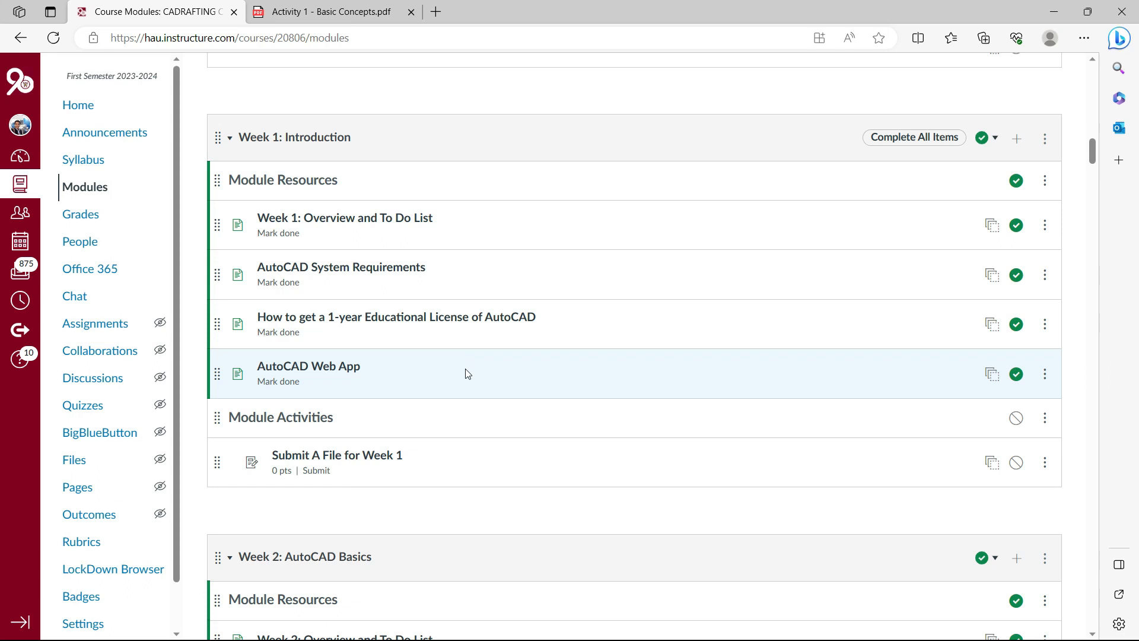
Scroll the Canvas Modules page down to PRELIM ACTIVITIES, then bring up the Activity 1 - Basic Concepts PDF
{"action": "scroll", "coordinate": [466, 373], "scroll_direction": "down", "scroll_amount": 5}
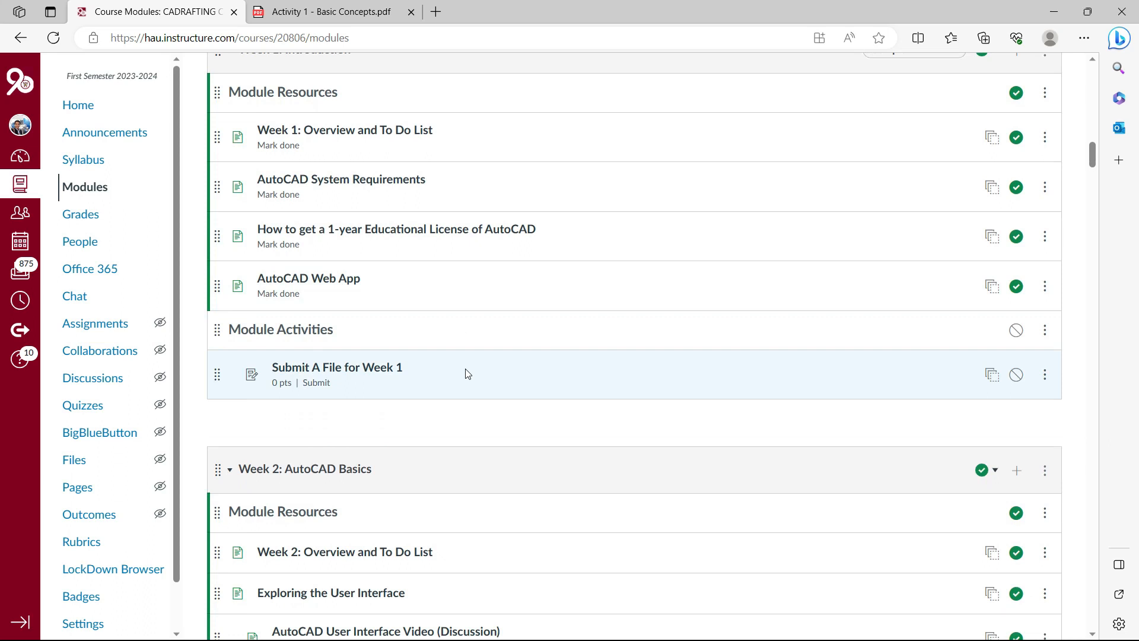
{"action": "scroll", "coordinate": [467, 373], "scroll_direction": "down", "scroll_amount": 3}
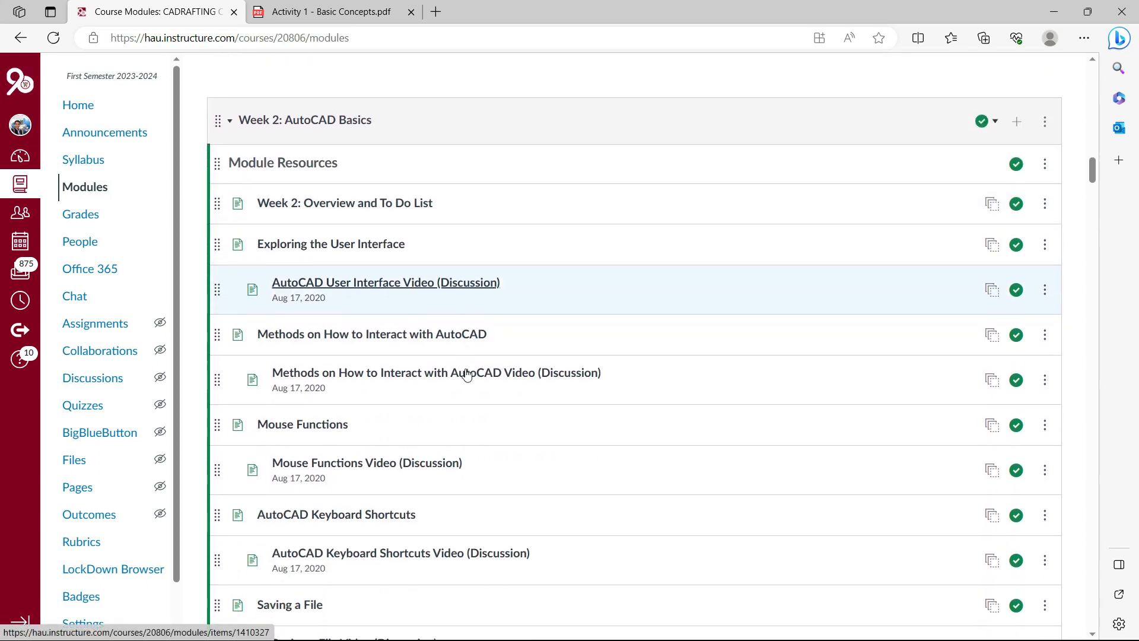
{"action": "scroll", "coordinate": [466, 373], "scroll_direction": "down", "scroll_amount": 1}
{"action": "scroll", "coordinate": [465, 375], "scroll_direction": "up", "scroll_amount": 1}
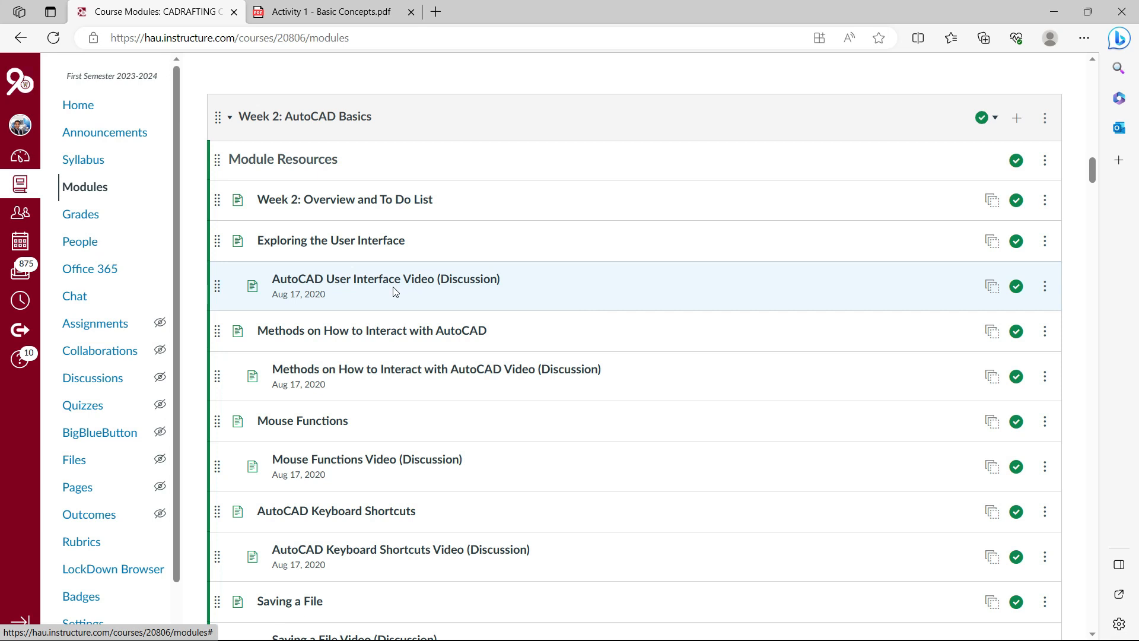
{"action": "scroll", "coordinate": [374, 329], "scroll_direction": "down", "scroll_amount": 6}
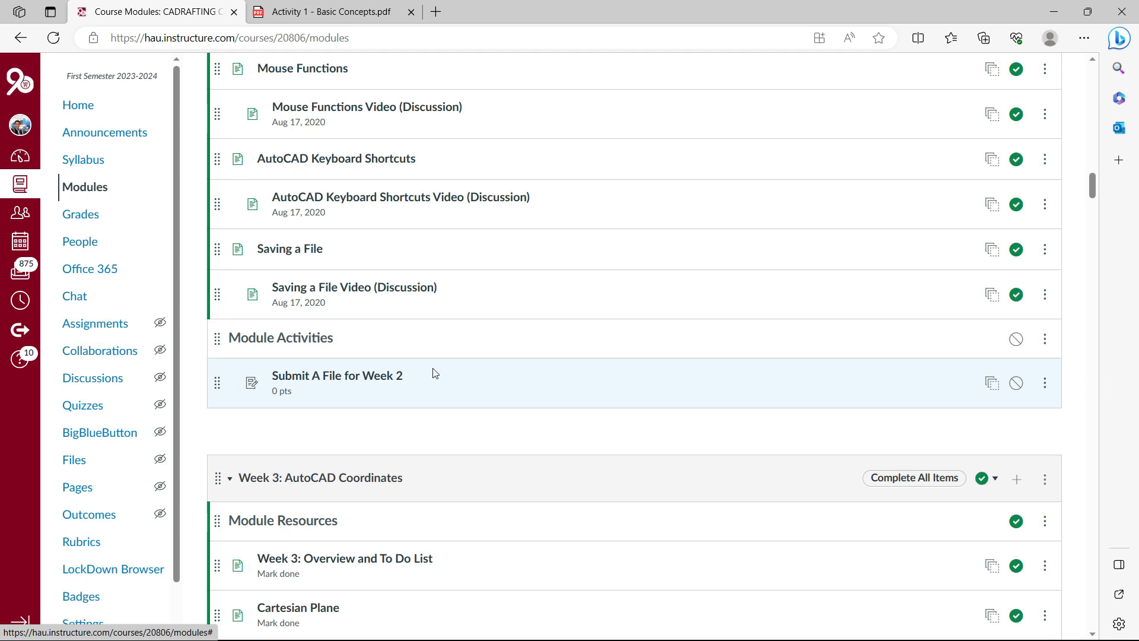
{"action": "scroll", "coordinate": [434, 373], "scroll_direction": "down", "scroll_amount": 6}
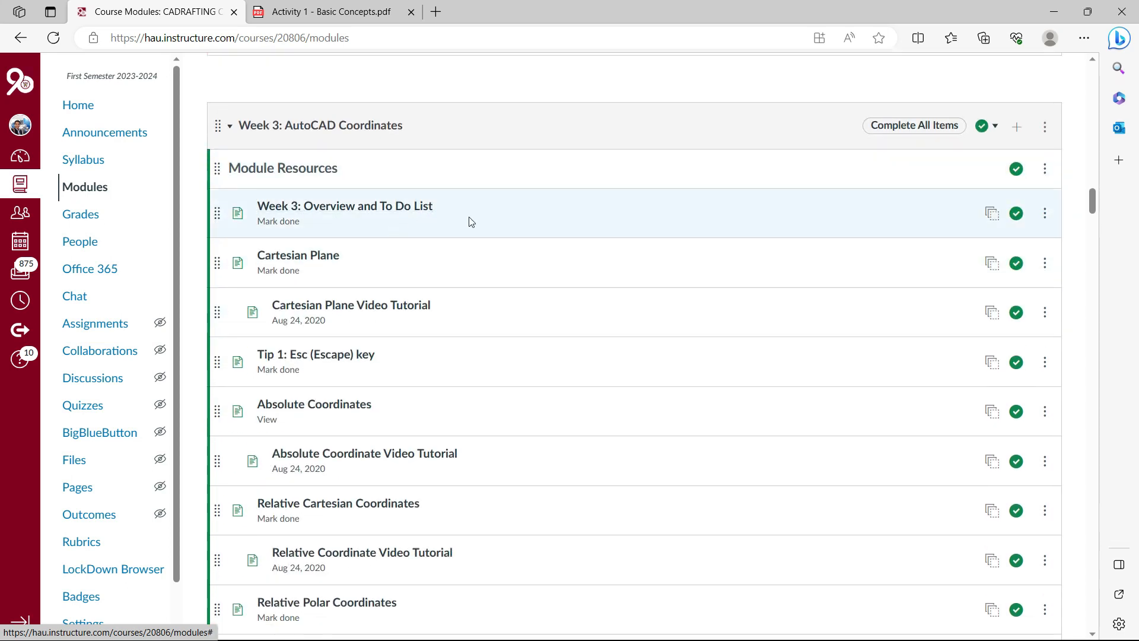
{"action": "scroll", "coordinate": [471, 222], "scroll_direction": "down", "scroll_amount": 13}
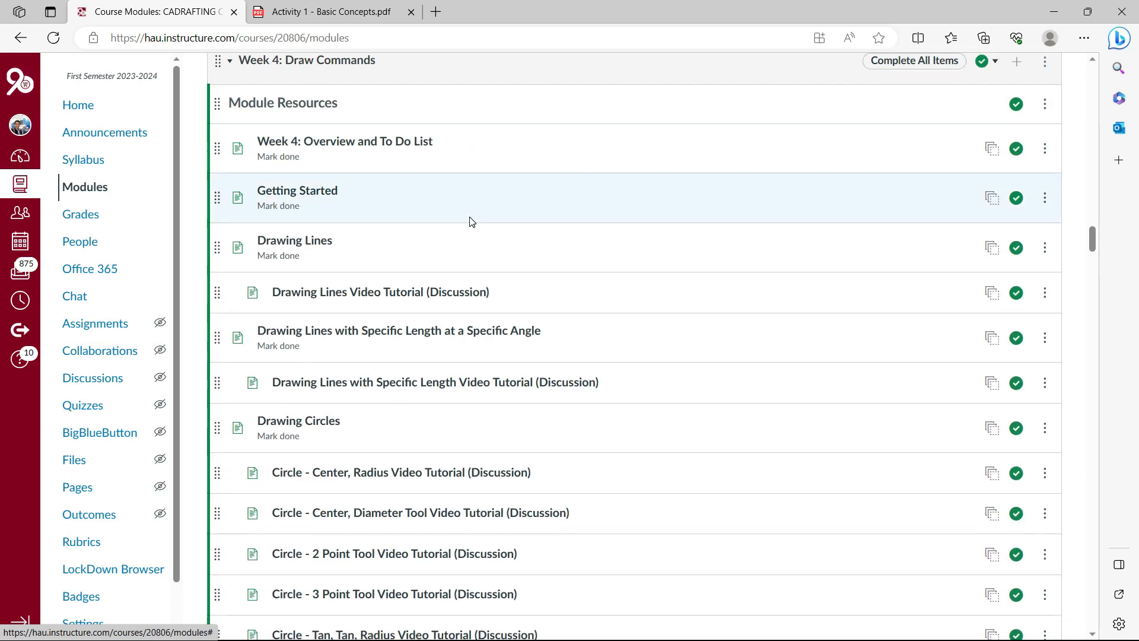
{"action": "scroll", "coordinate": [471, 221], "scroll_direction": "down", "scroll_amount": 20}
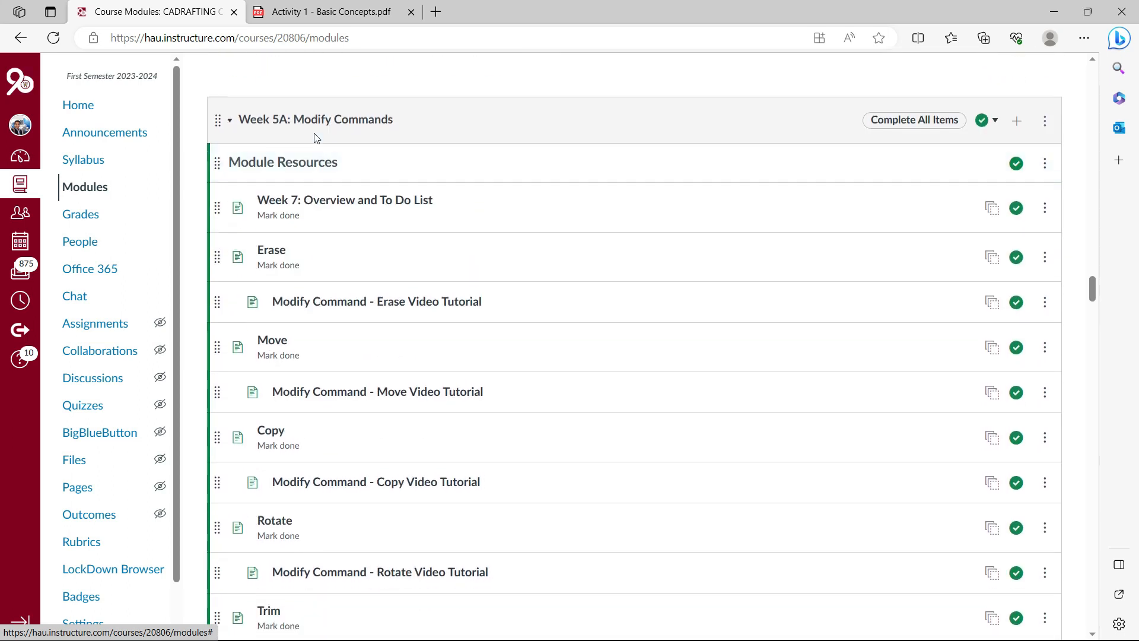
{"action": "scroll", "coordinate": [488, 212], "scroll_direction": "down", "scroll_amount": 10}
{"action": "scroll", "coordinate": [487, 212], "scroll_direction": "down", "scroll_amount": 7}
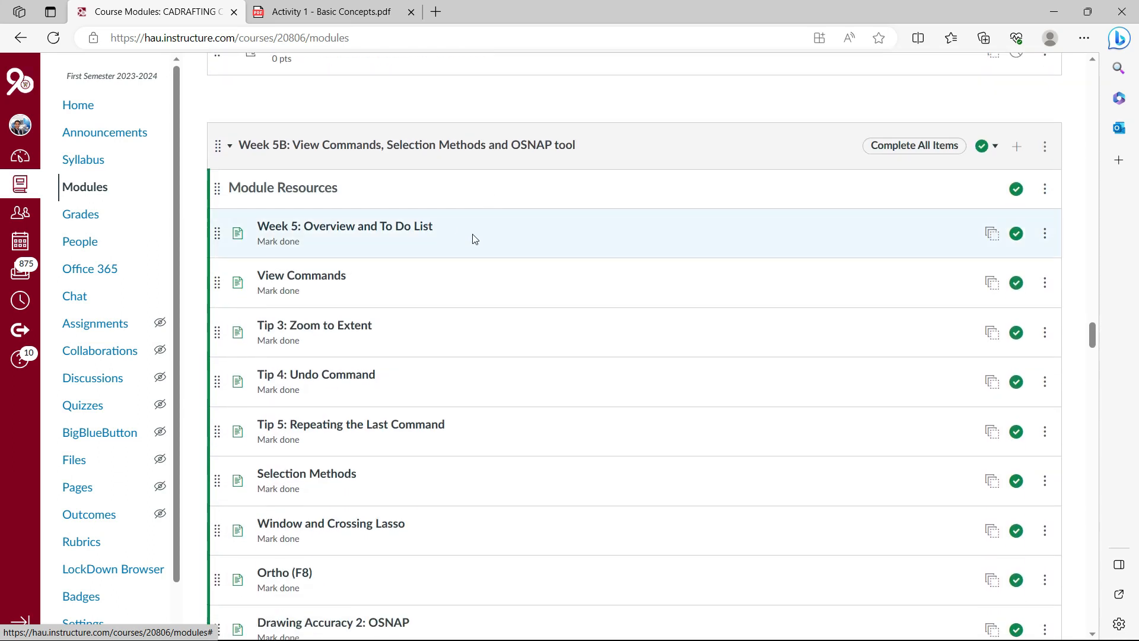
{"action": "scroll", "coordinate": [475, 239], "scroll_direction": "down", "scroll_amount": 1}
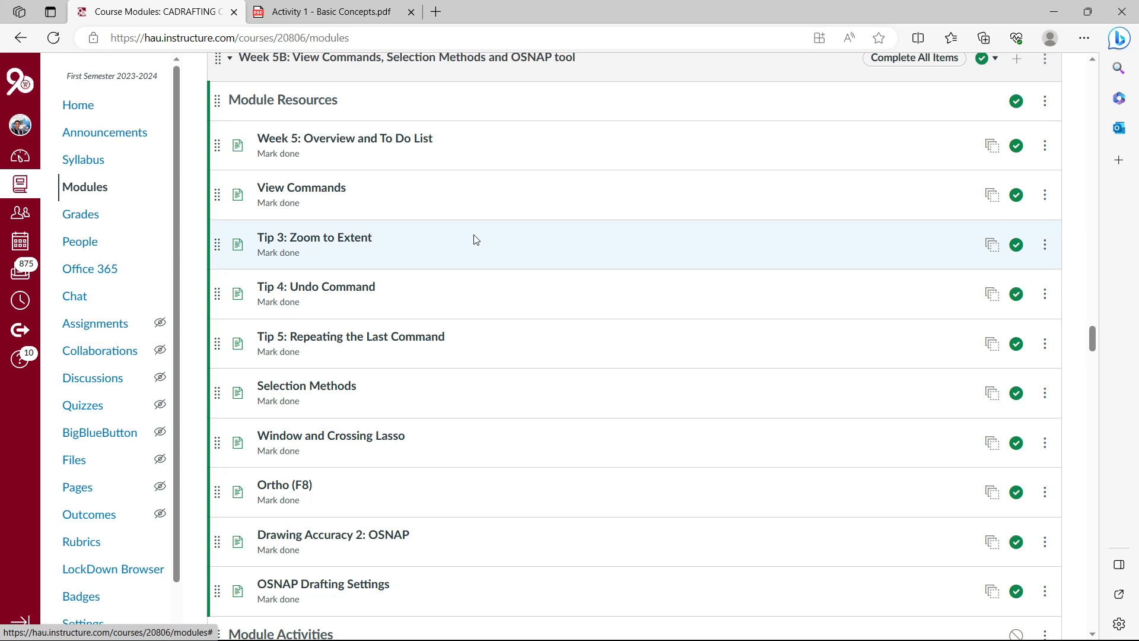
{"action": "scroll", "coordinate": [474, 239], "scroll_direction": "up", "scroll_amount": 3}
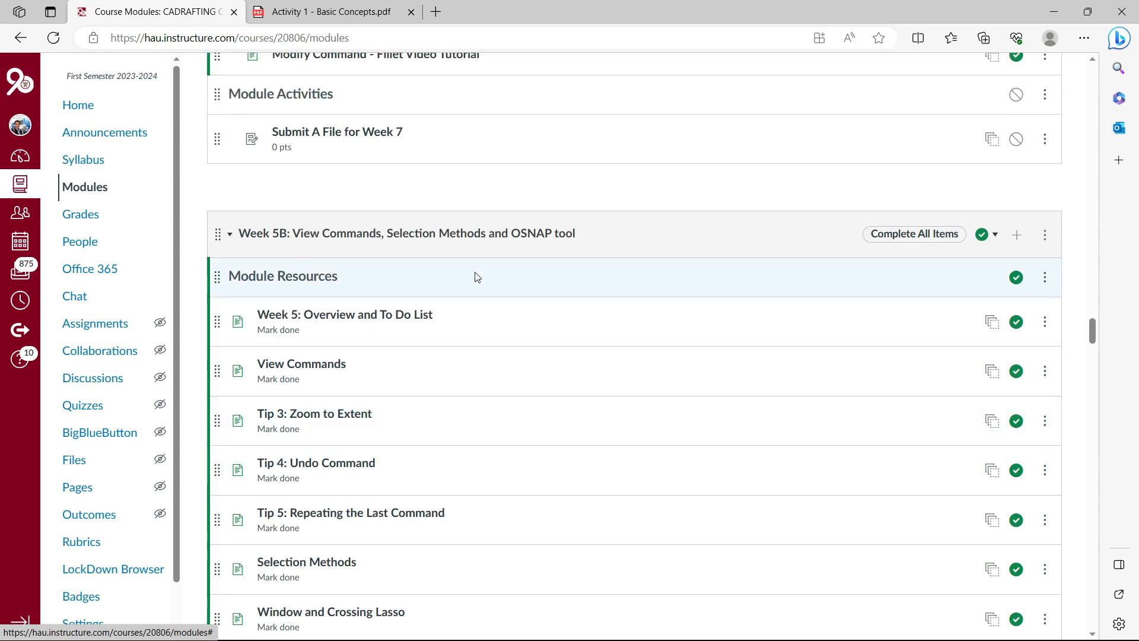
{"action": "scroll", "coordinate": [473, 279], "scroll_direction": "down", "scroll_amount": 4}
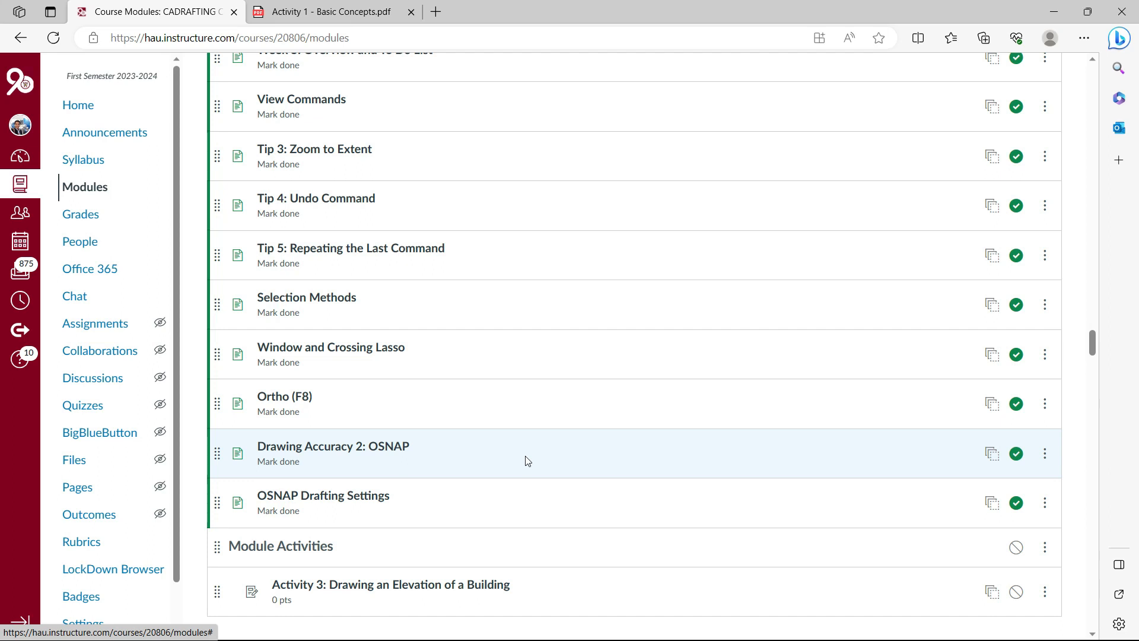
{"action": "scroll", "coordinate": [527, 461], "scroll_direction": "down", "scroll_amount": 8}
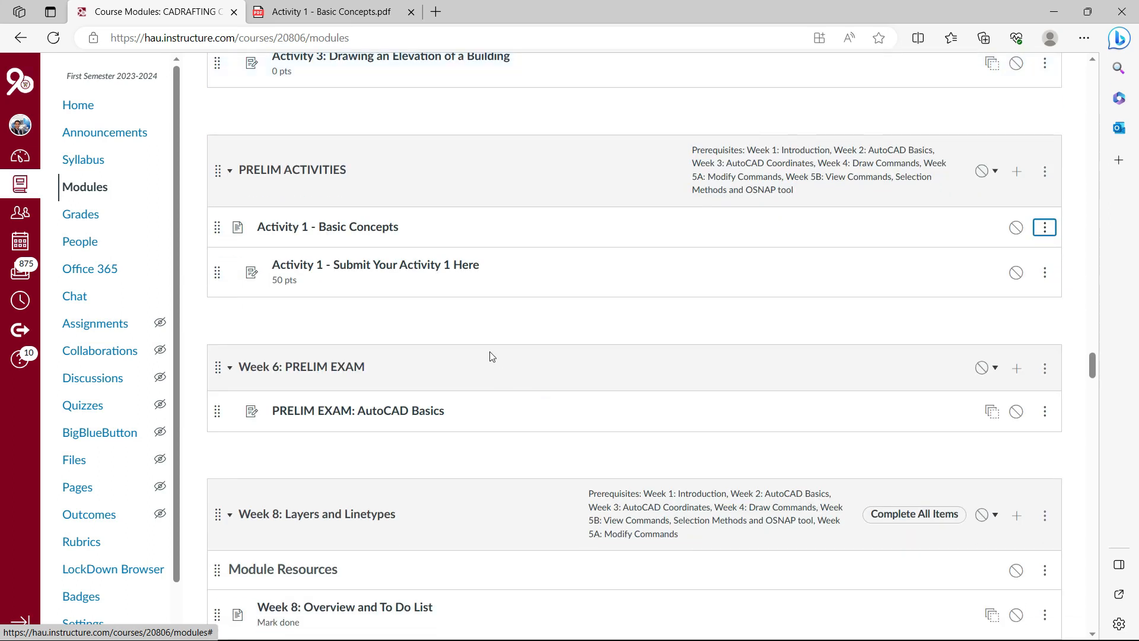
{"action": "scroll", "coordinate": [490, 356], "scroll_direction": "up", "scroll_amount": 3}
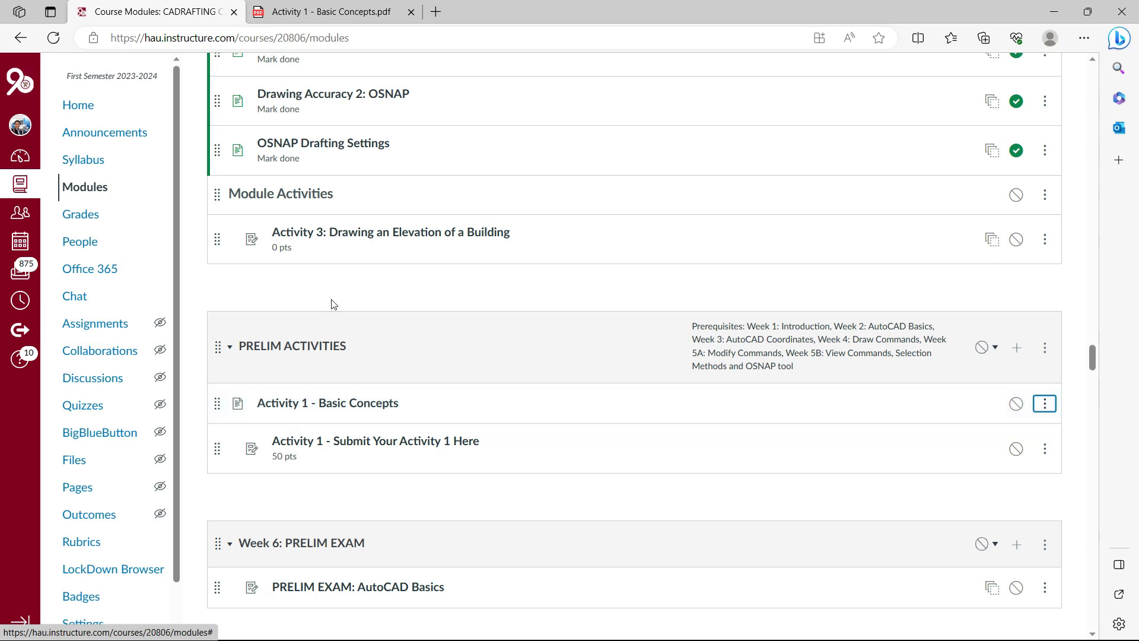
{"action": "left_click", "coordinate": [327, 14]}
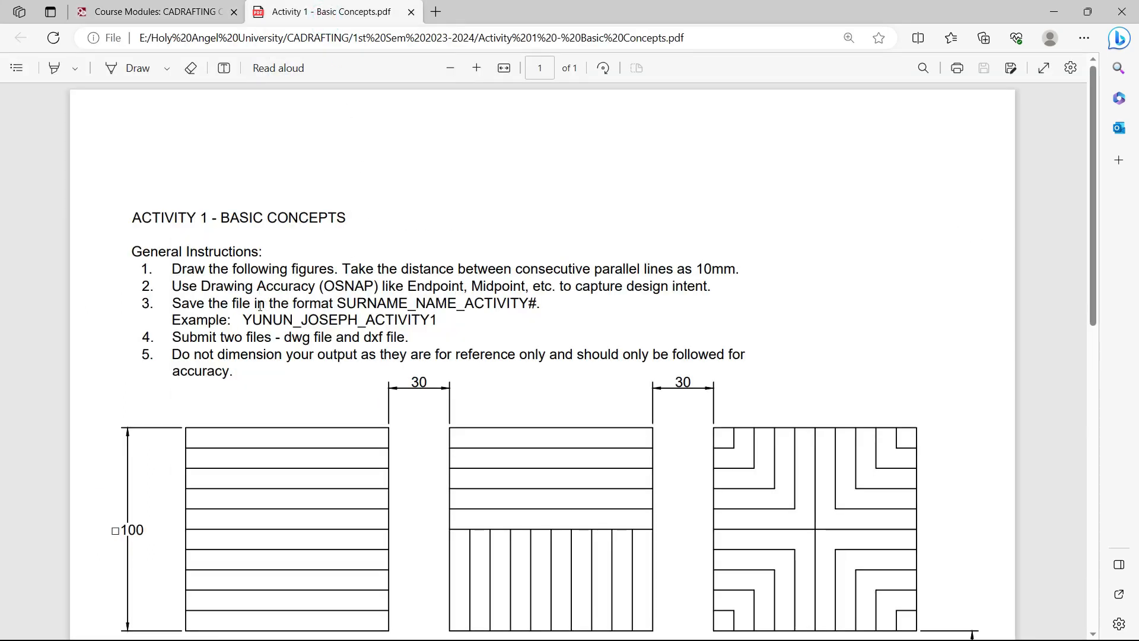
{"action": "scroll", "coordinate": [474, 338], "scroll_direction": "down", "scroll_amount": 3}
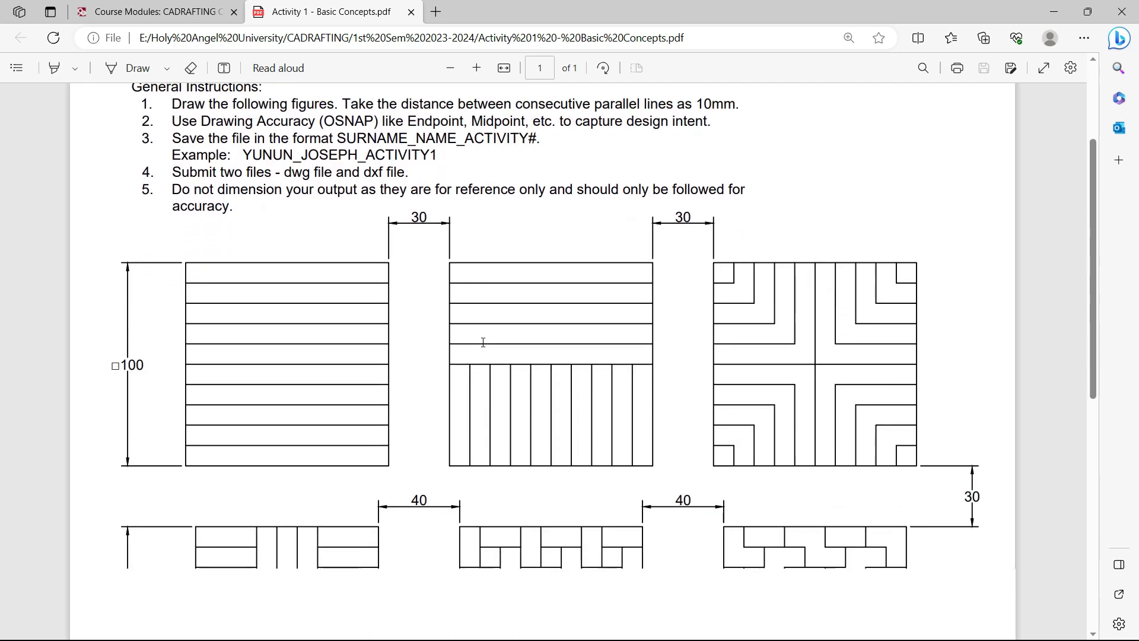
{"action": "scroll", "coordinate": [479, 345], "scroll_direction": "down", "scroll_amount": 7}
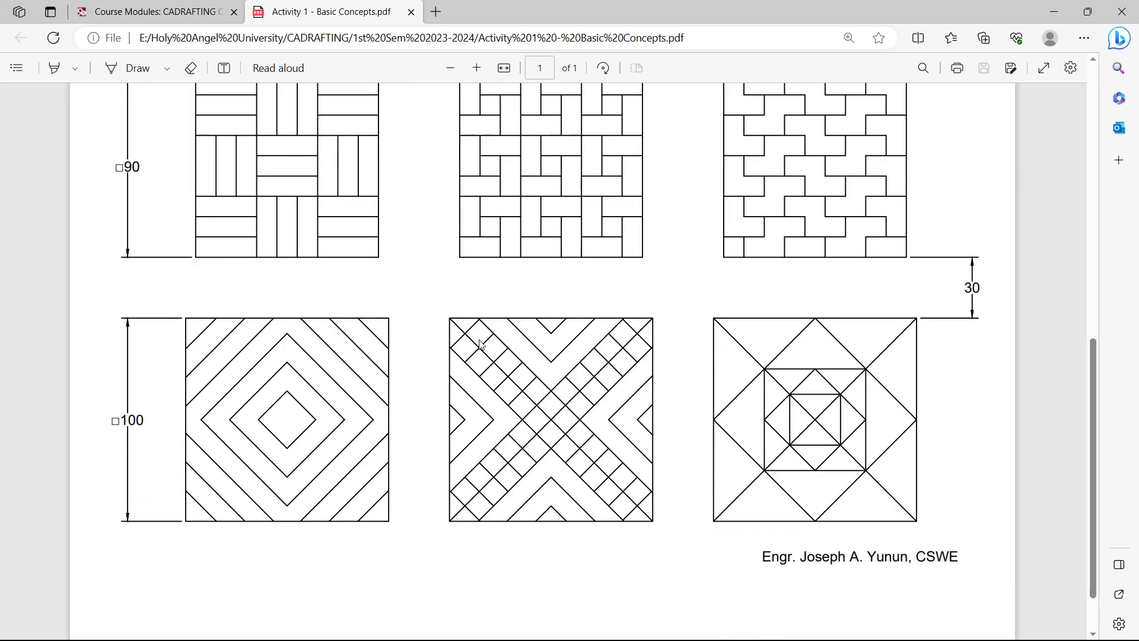
{"action": "scroll", "coordinate": [481, 347], "scroll_direction": "up", "scroll_amount": 4}
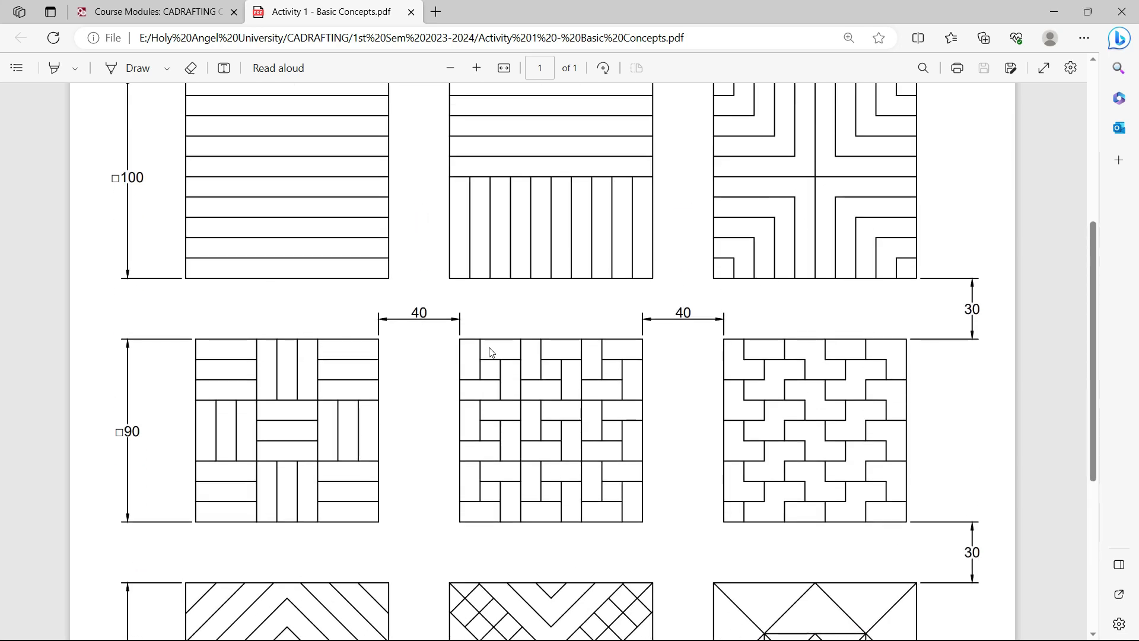
{"action": "scroll", "coordinate": [489, 353], "scroll_direction": "up", "scroll_amount": 4}
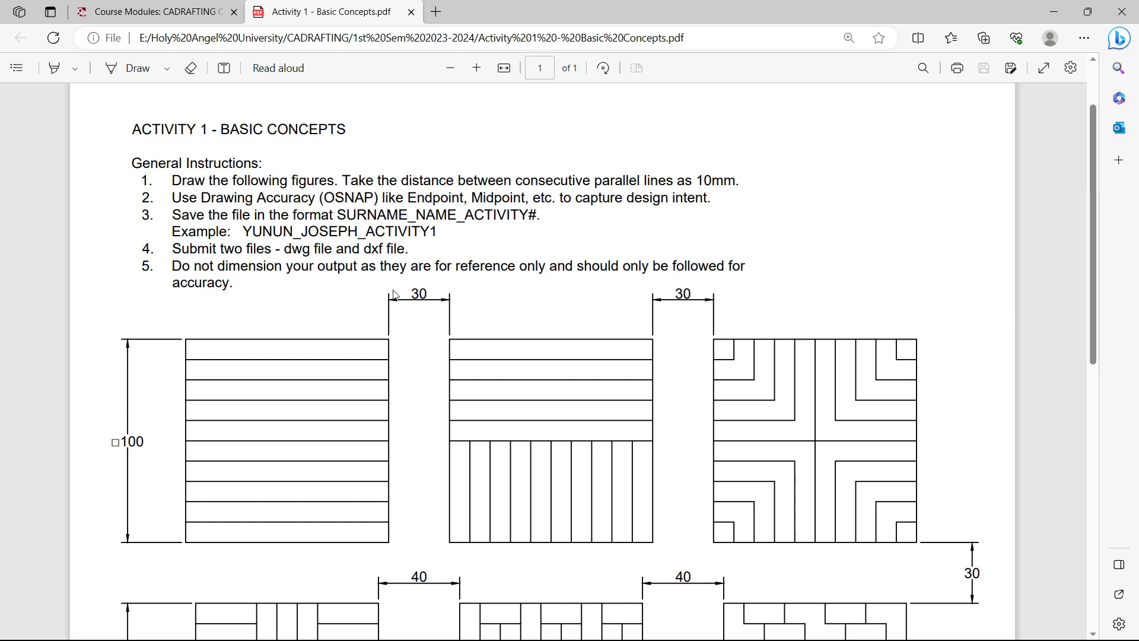
{"action": "scroll", "coordinate": [257, 359], "scroll_direction": "down", "scroll_amount": 2}
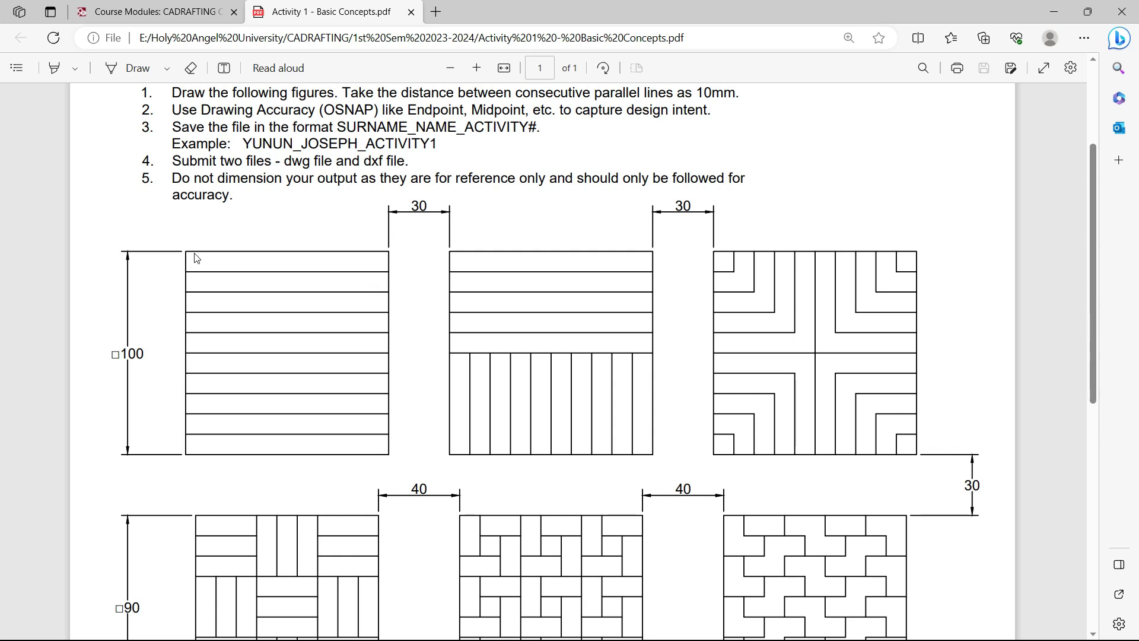
{"action": "scroll", "coordinate": [554, 325], "scroll_direction": "down", "scroll_amount": 3}
{"action": "scroll", "coordinate": [541, 229], "scroll_direction": "up", "scroll_amount": 1}
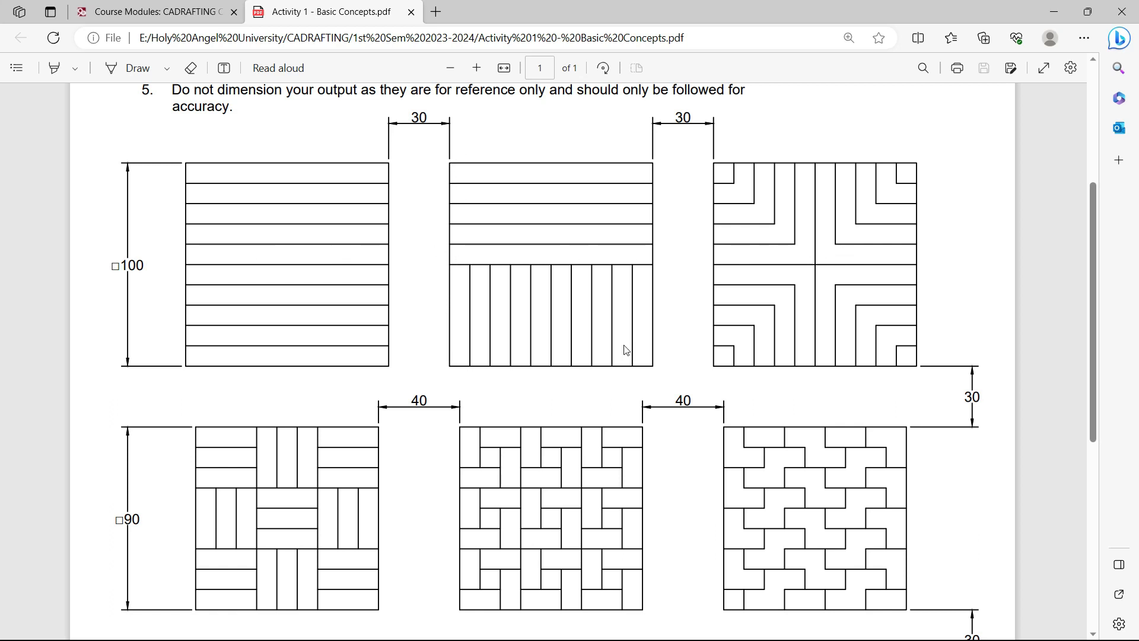
{"action": "scroll", "coordinate": [290, 282], "scroll_direction": "down", "scroll_amount": 3}
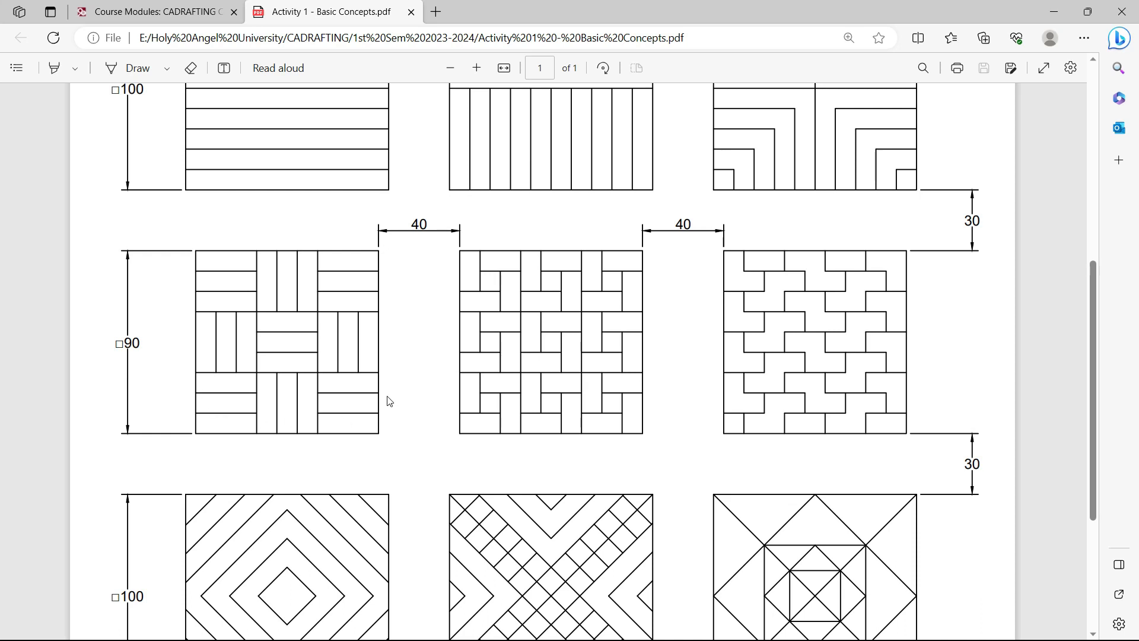
{"action": "scroll", "coordinate": [225, 280], "scroll_direction": "down", "scroll_amount": 3}
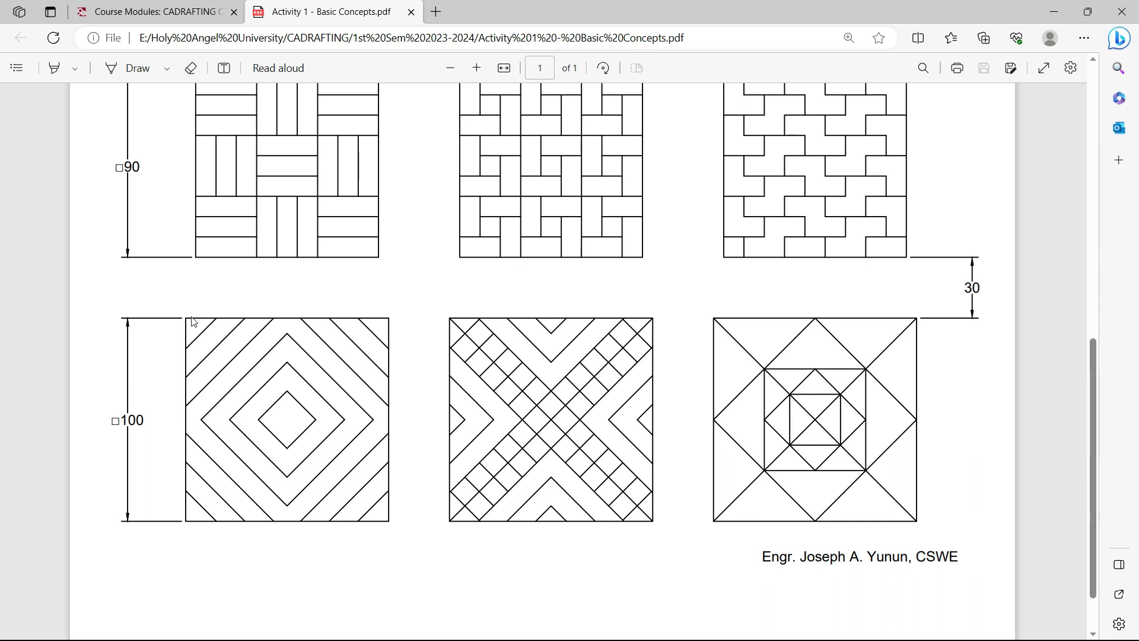
{"action": "scroll", "coordinate": [192, 322], "scroll_direction": "up", "scroll_amount": 2}
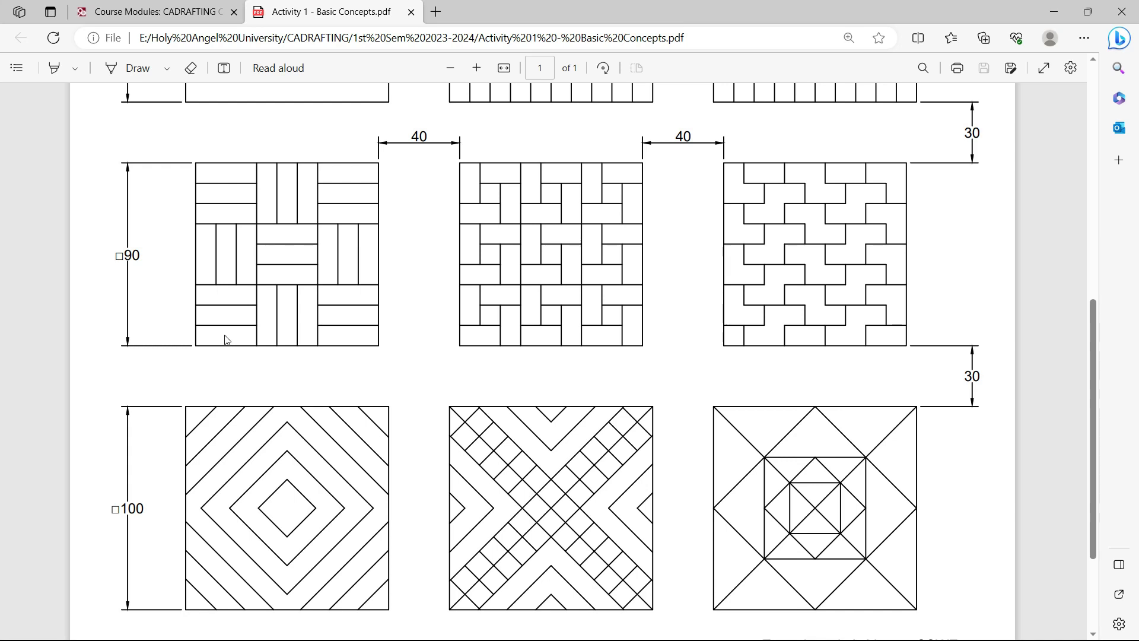
{"action": "scroll", "coordinate": [225, 339], "scroll_direction": "up", "scroll_amount": 5}
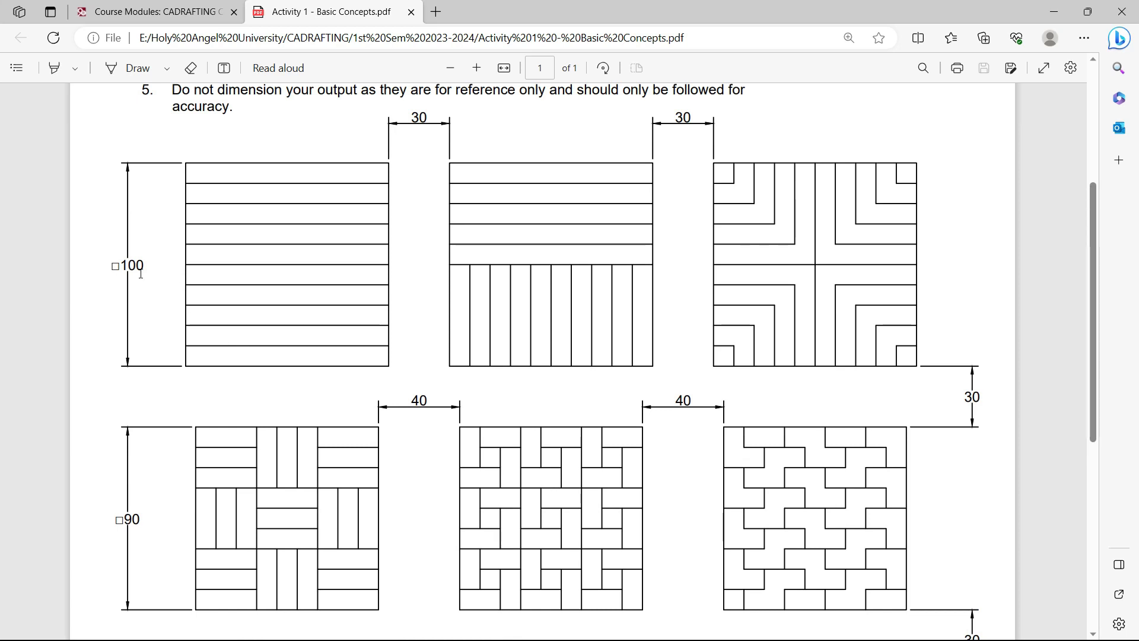
Highlight the 100 size label on the squares and scroll through the pattern figures
{"action": "double_click", "coordinate": [122, 266]}
{"action": "left_click", "coordinate": [153, 290]}
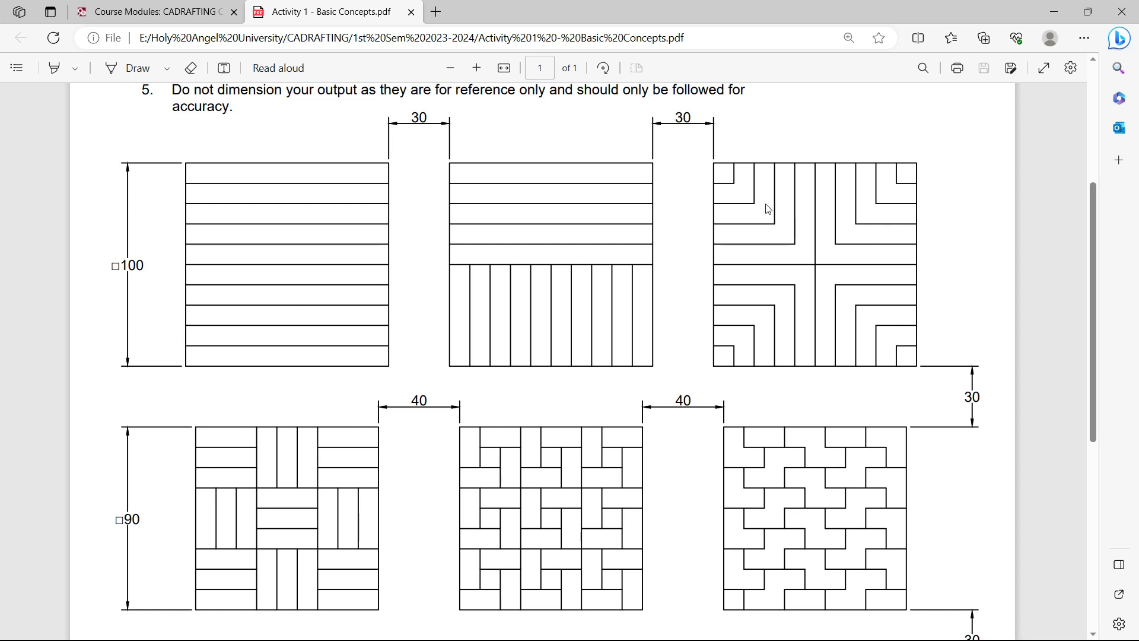
{"action": "scroll", "coordinate": [456, 326], "scroll_direction": "down", "scroll_amount": 3}
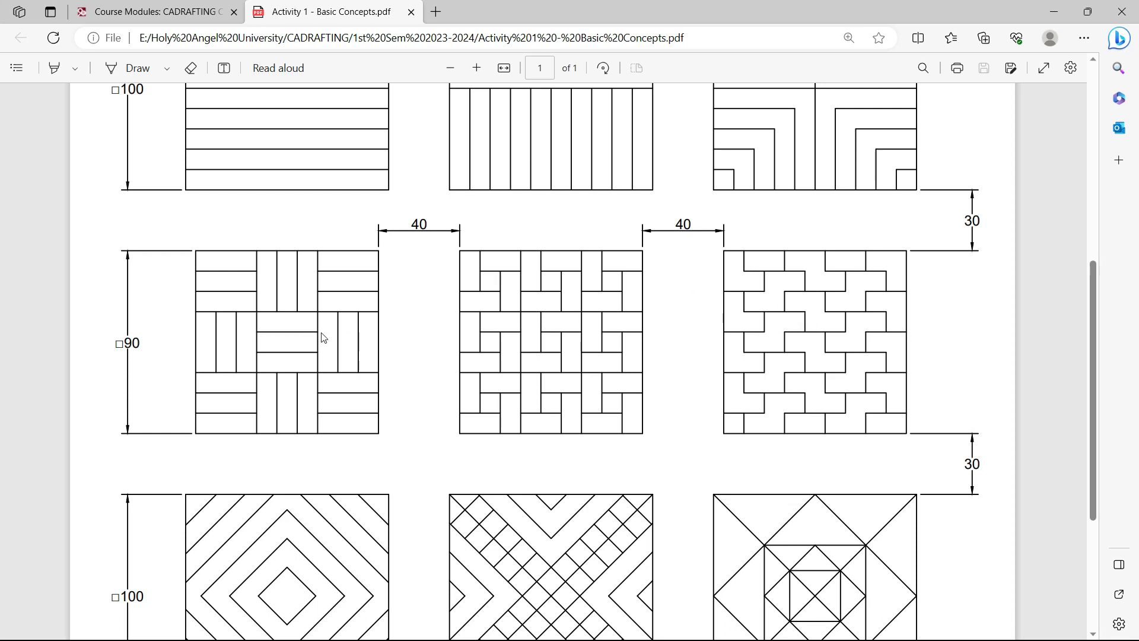
{"action": "scroll", "coordinate": [733, 329], "scroll_direction": "up", "scroll_amount": 2}
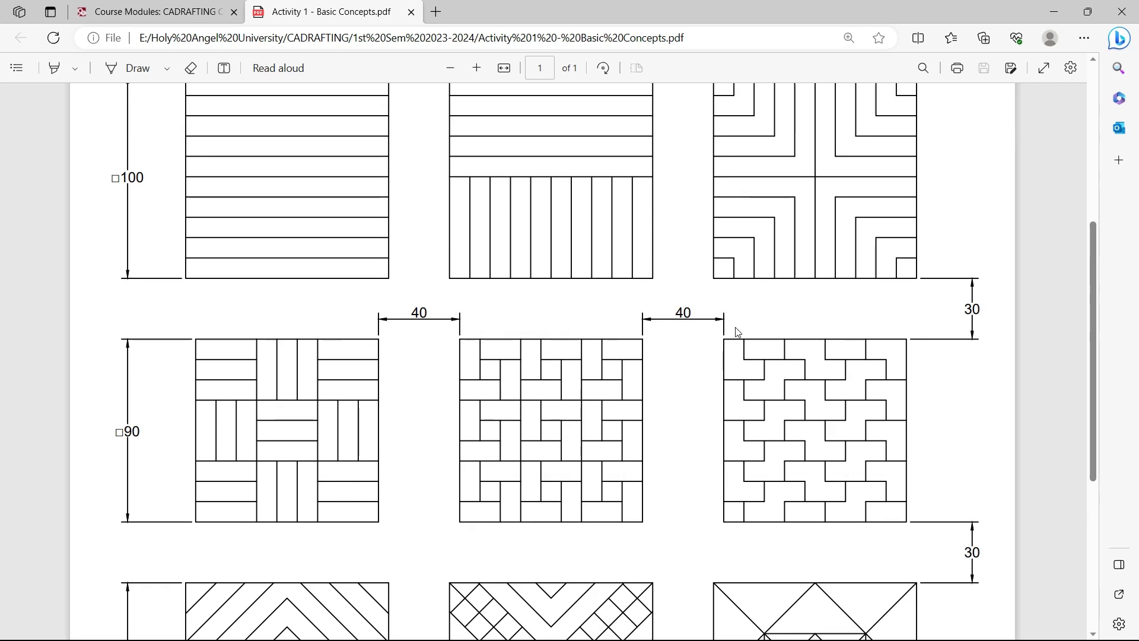
{"action": "scroll", "coordinate": [827, 336], "scroll_direction": "up", "scroll_amount": 3}
{"action": "scroll", "coordinate": [824, 333], "scroll_direction": "down", "scroll_amount": 3}
{"action": "scroll", "coordinate": [805, 237], "scroll_direction": "up", "scroll_amount": 3}
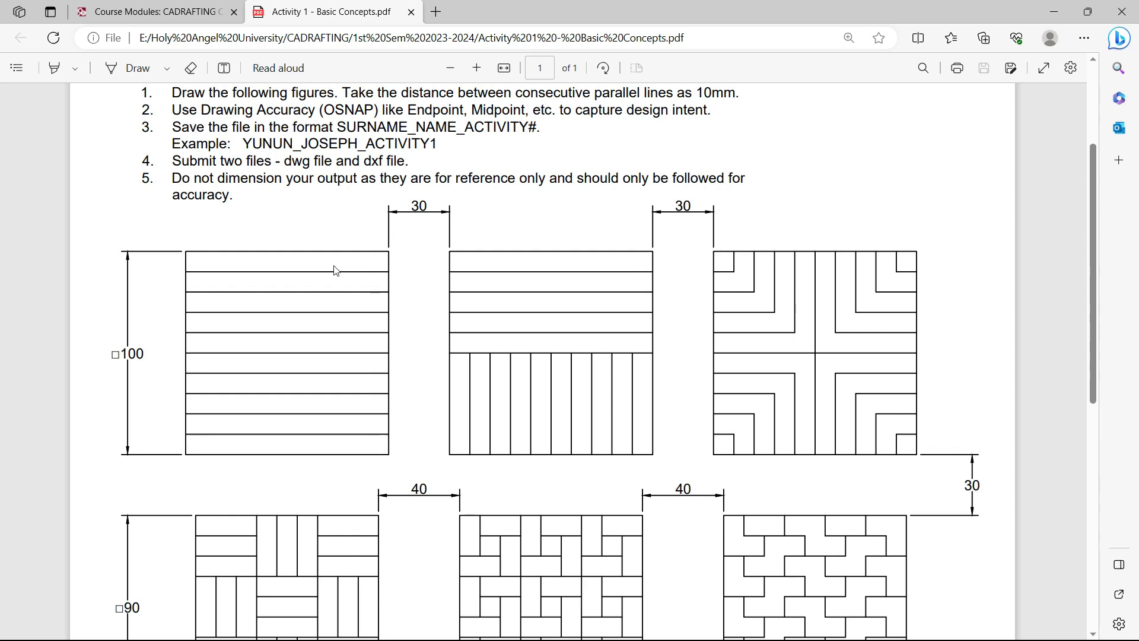
{"action": "scroll", "coordinate": [236, 430], "scroll_direction": "down", "scroll_amount": 3}
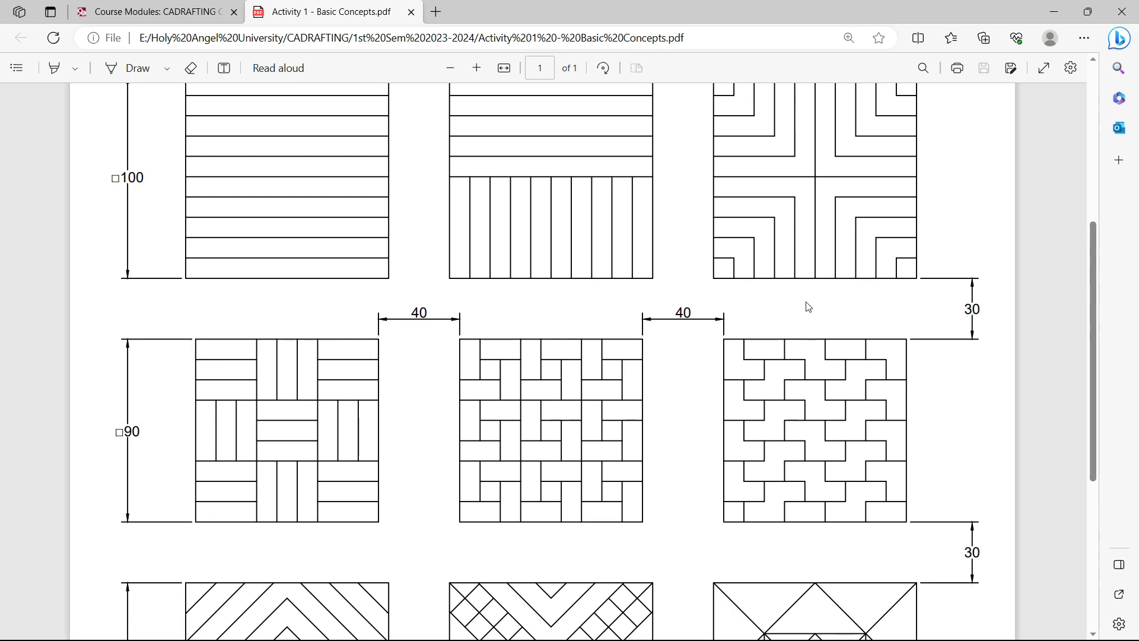
Check the 30 spacing dimension between figures, then return to the PDF's top instructions
{"action": "double_click", "coordinate": [967, 309]}
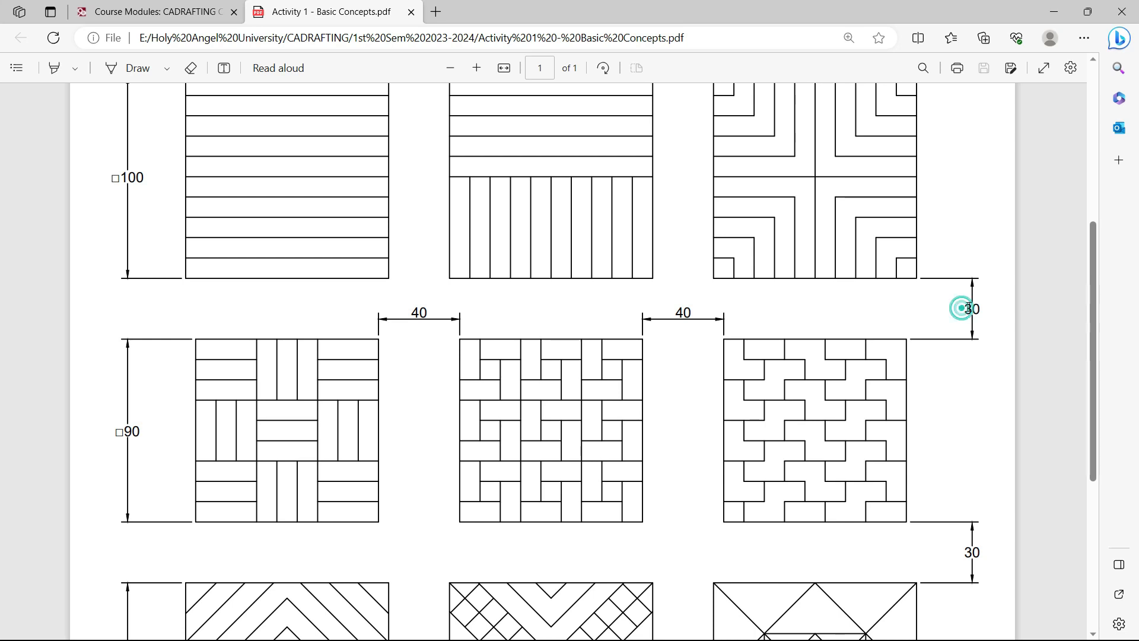
{"action": "left_click", "coordinate": [925, 329]}
{"action": "scroll", "coordinate": [929, 335], "scroll_direction": "down", "scroll_amount": 3}
{"action": "double_click", "coordinate": [967, 375]}
{"action": "left_click", "coordinate": [788, 385]}
{"action": "scroll", "coordinate": [533, 357], "scroll_direction": "up", "scroll_amount": 4}
{"action": "scroll", "coordinate": [534, 358], "scroll_direction": "up", "scroll_amount": 3}
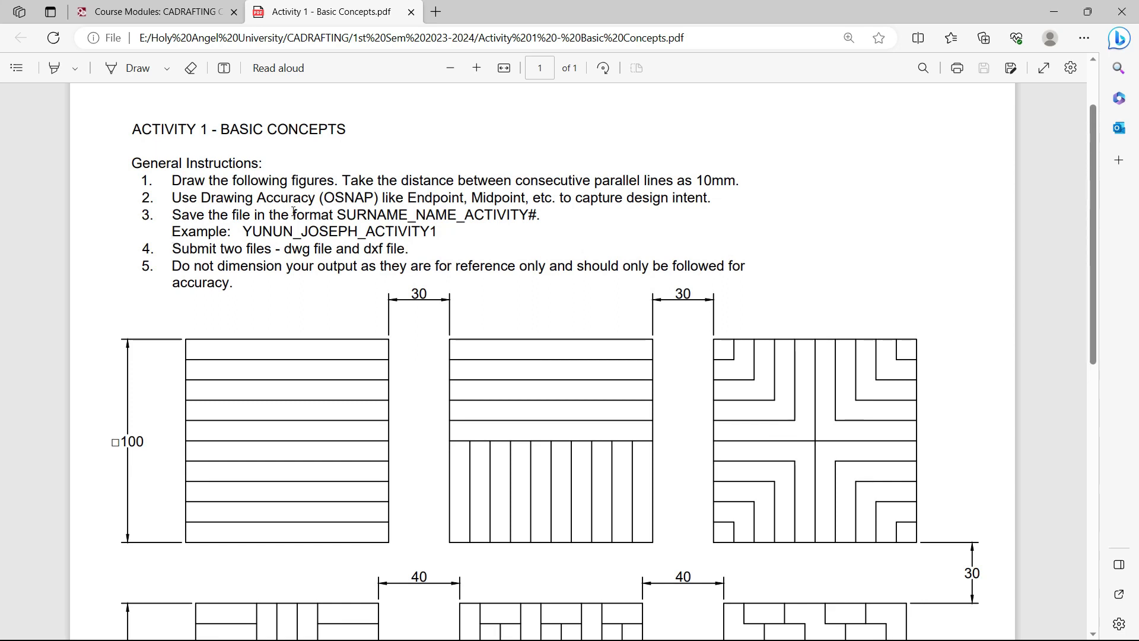
{"action": "left_click_drag", "start_coordinate": [337, 215], "coordinate": [454, 217]}
{"action": "left_click", "coordinate": [419, 215]}
{"action": "left_click", "coordinate": [469, 215]}
{"action": "left_click_drag", "start_coordinate": [247, 231], "coordinate": [436, 232]}
{"action": "left_click", "coordinate": [307, 246]}
{"action": "left_click", "coordinate": [356, 234]}
{"action": "left_click", "coordinate": [456, 229]}
{"action": "left_click_drag", "start_coordinate": [337, 215], "coordinate": [538, 220]}
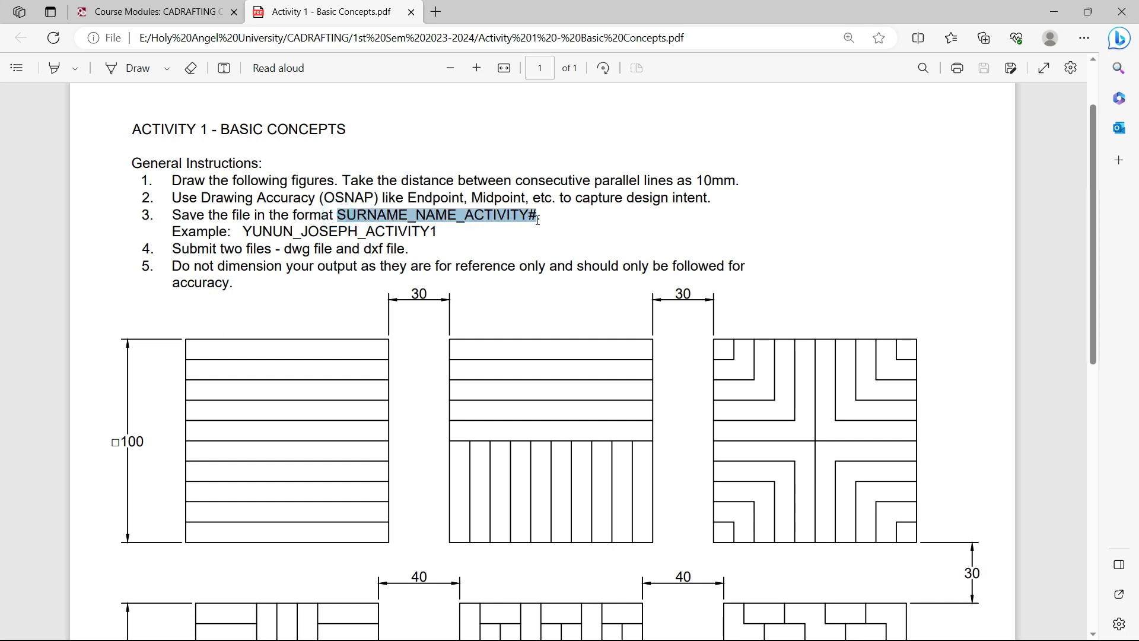
{"action": "left_click", "coordinate": [464, 236]}
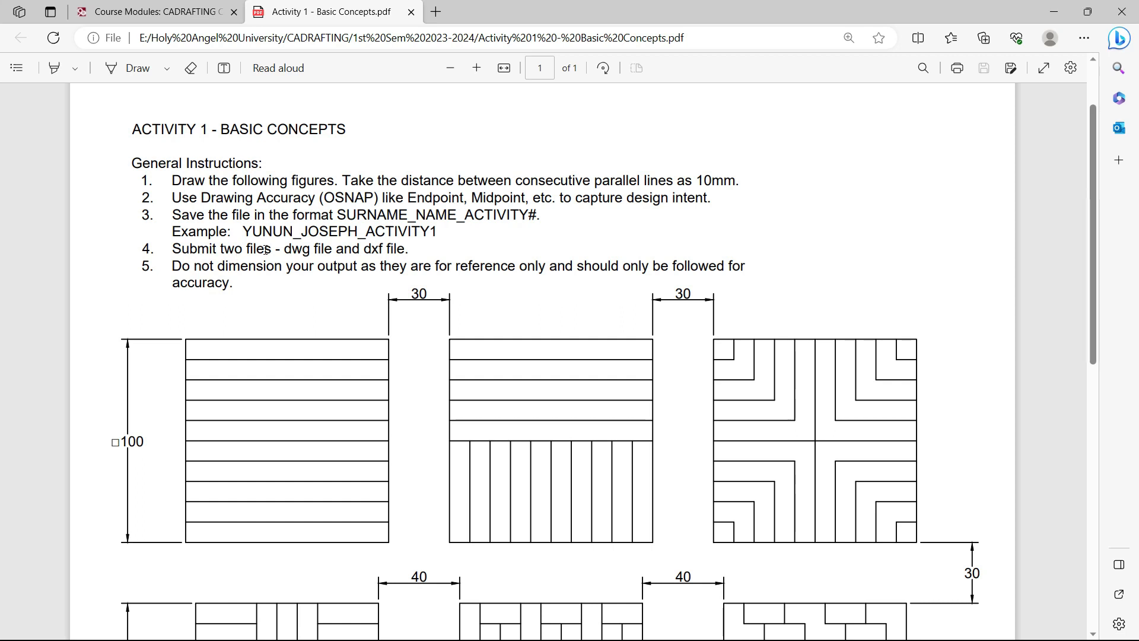
{"action": "left_click_drag", "start_coordinate": [283, 251], "coordinate": [409, 251]}
{"action": "left_click", "coordinate": [378, 252]}
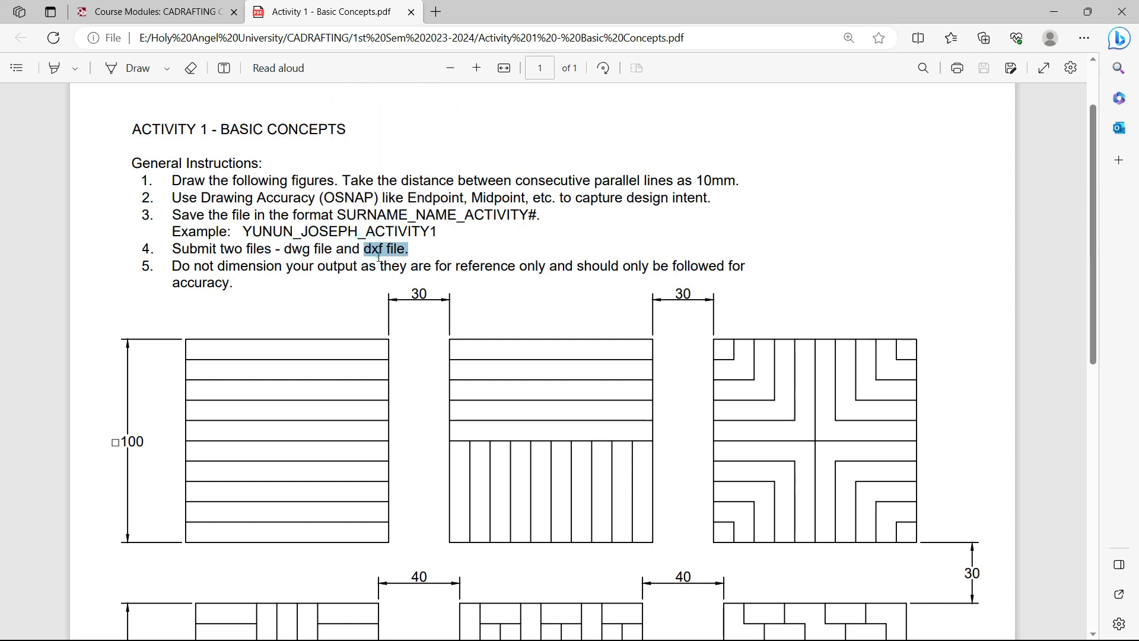
{"action": "left_click", "coordinate": [409, 255]}
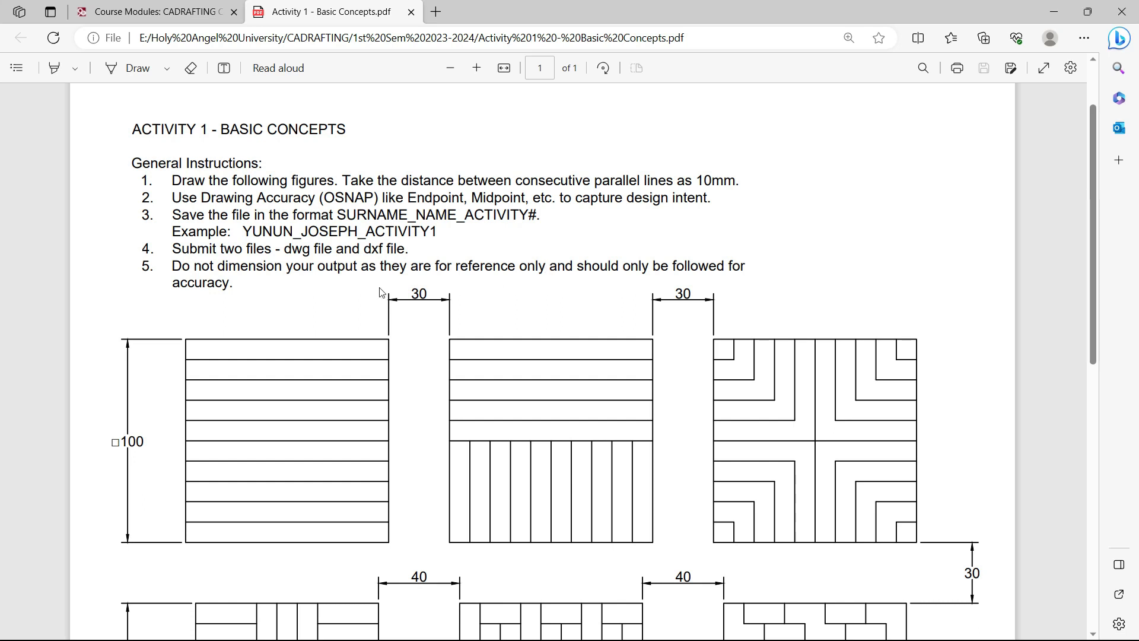
{"action": "scroll", "coordinate": [296, 279], "scroll_direction": "down", "scroll_amount": 1}
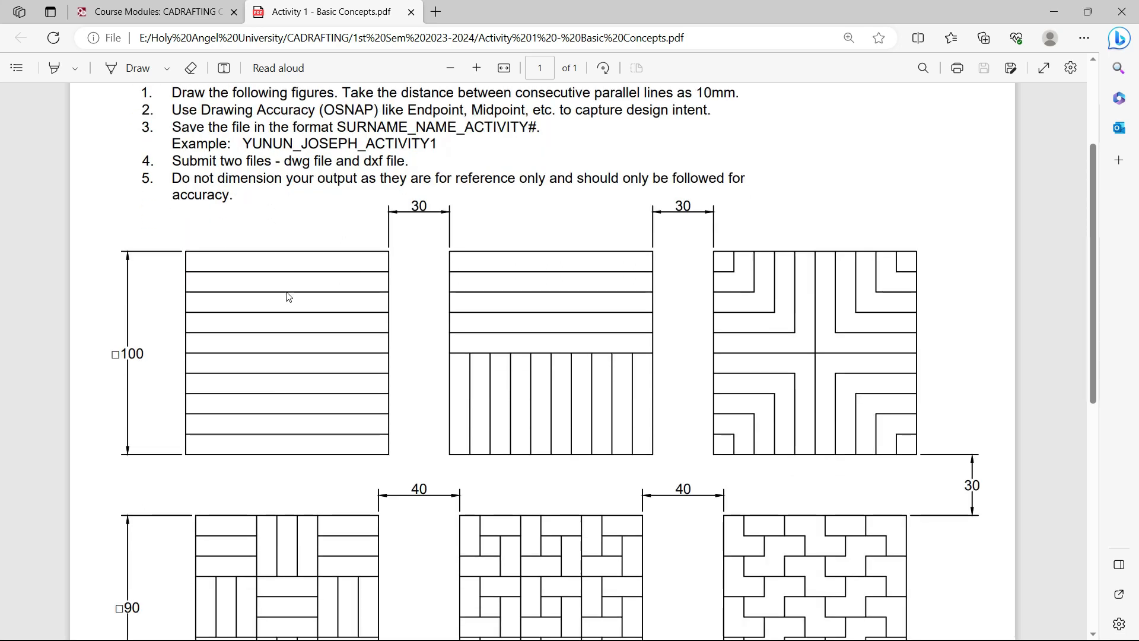
{"action": "scroll", "coordinate": [288, 297], "scroll_direction": "up", "scroll_amount": 1}
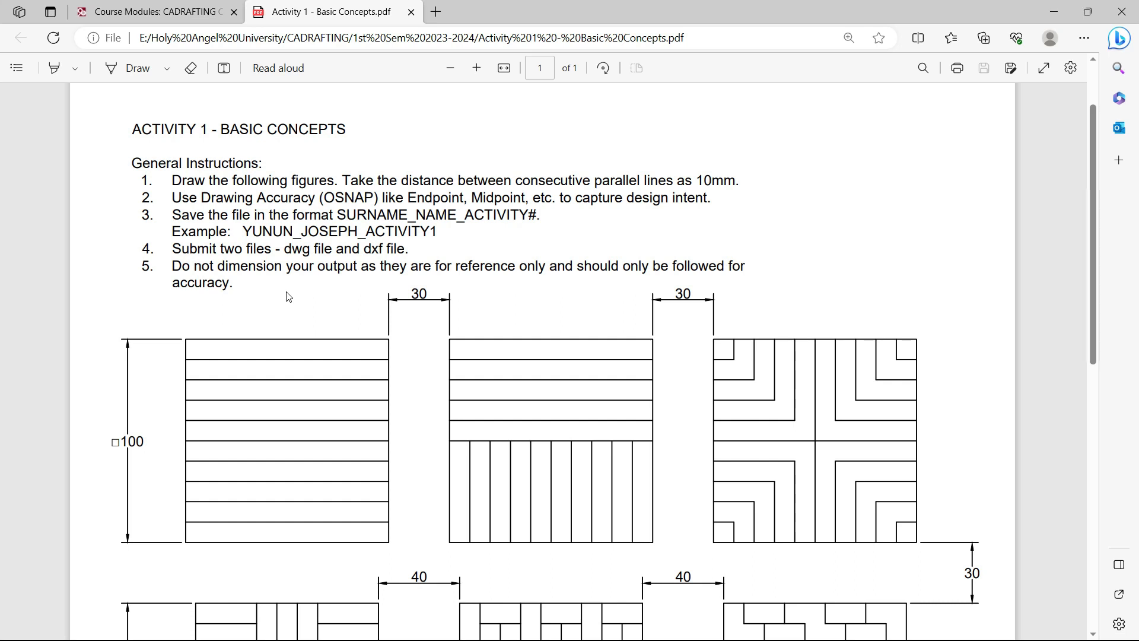
Review the PRELIM ACTIVITIES module on Canvas, then return to the Activity 1 PDF
{"action": "left_click", "coordinate": [153, 12]}
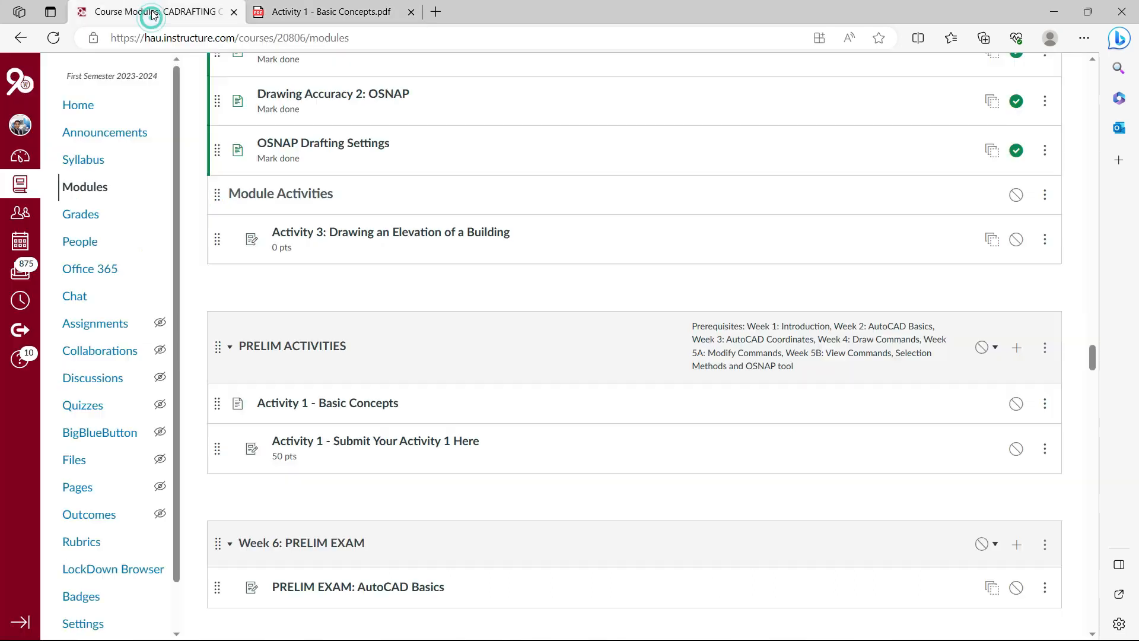
{"action": "scroll", "coordinate": [383, 287], "scroll_direction": "up", "scroll_amount": 2}
{"action": "scroll", "coordinate": [331, 300], "scroll_direction": "up", "scroll_amount": 2}
{"action": "scroll", "coordinate": [336, 379], "scroll_direction": "down", "scroll_amount": 1}
{"action": "scroll", "coordinate": [416, 449], "scroll_direction": "down", "scroll_amount": 3}
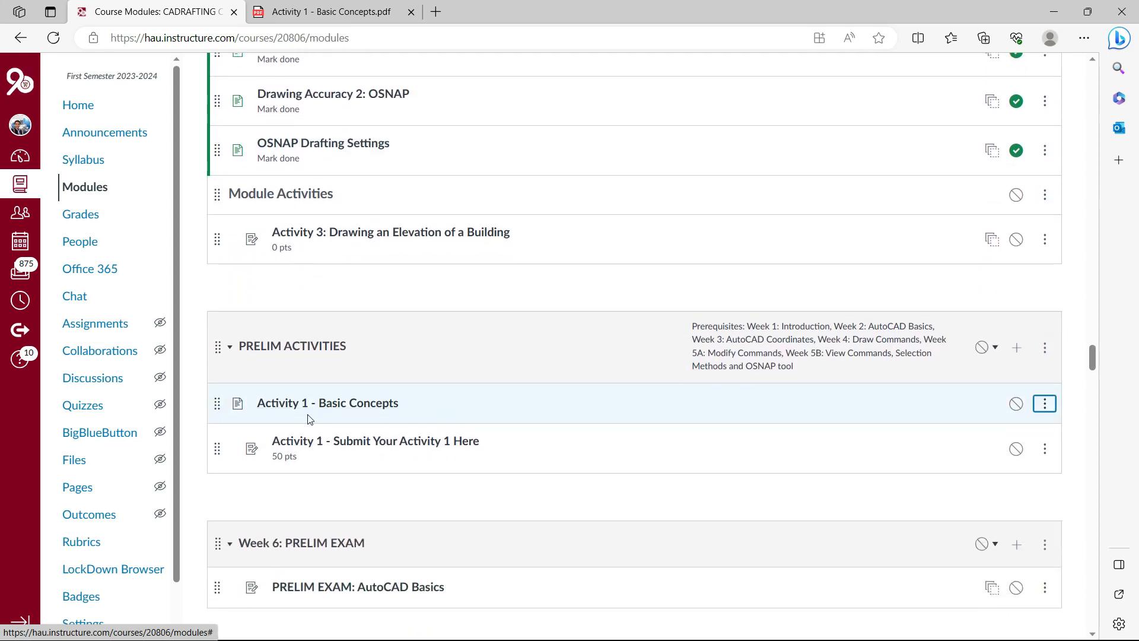
{"action": "scroll", "coordinate": [300, 411], "scroll_direction": "up", "scroll_amount": 1}
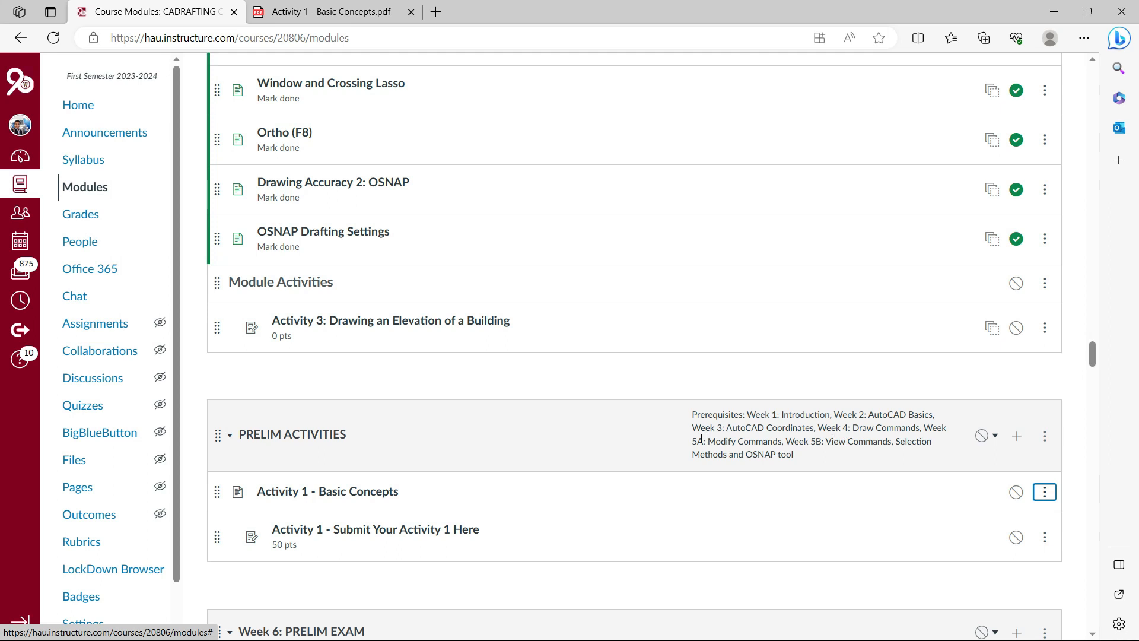
{"action": "scroll", "coordinate": [480, 373], "scroll_direction": "up", "scroll_amount": 6}
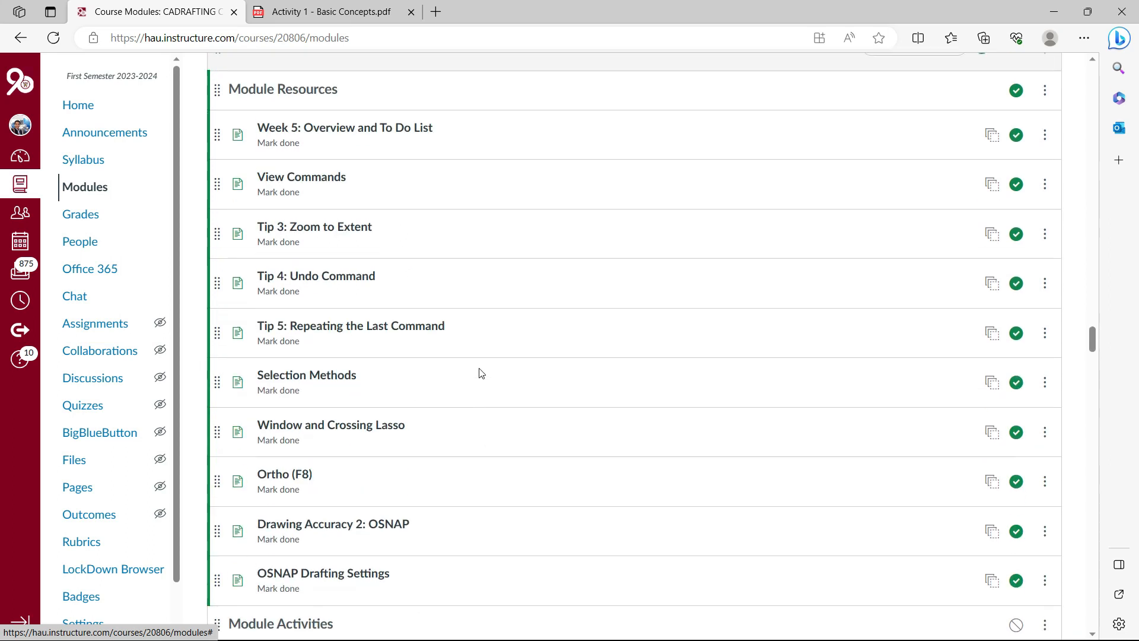
{"action": "scroll", "coordinate": [480, 372], "scroll_direction": "down", "scroll_amount": 6}
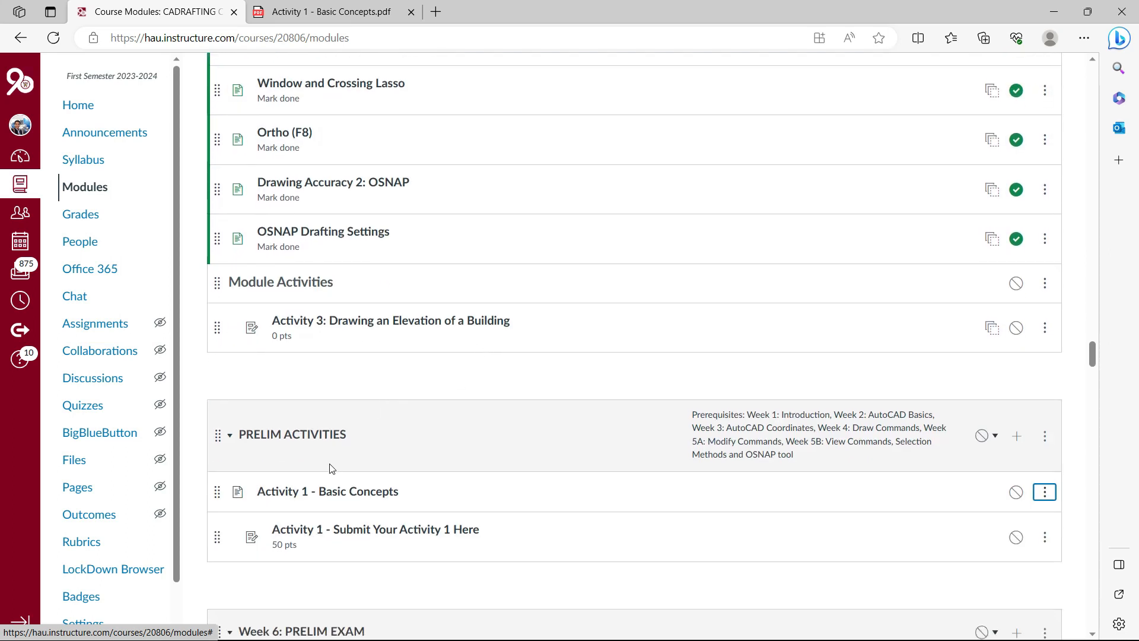
{"action": "scroll", "coordinate": [335, 463], "scroll_direction": "up", "scroll_amount": 4}
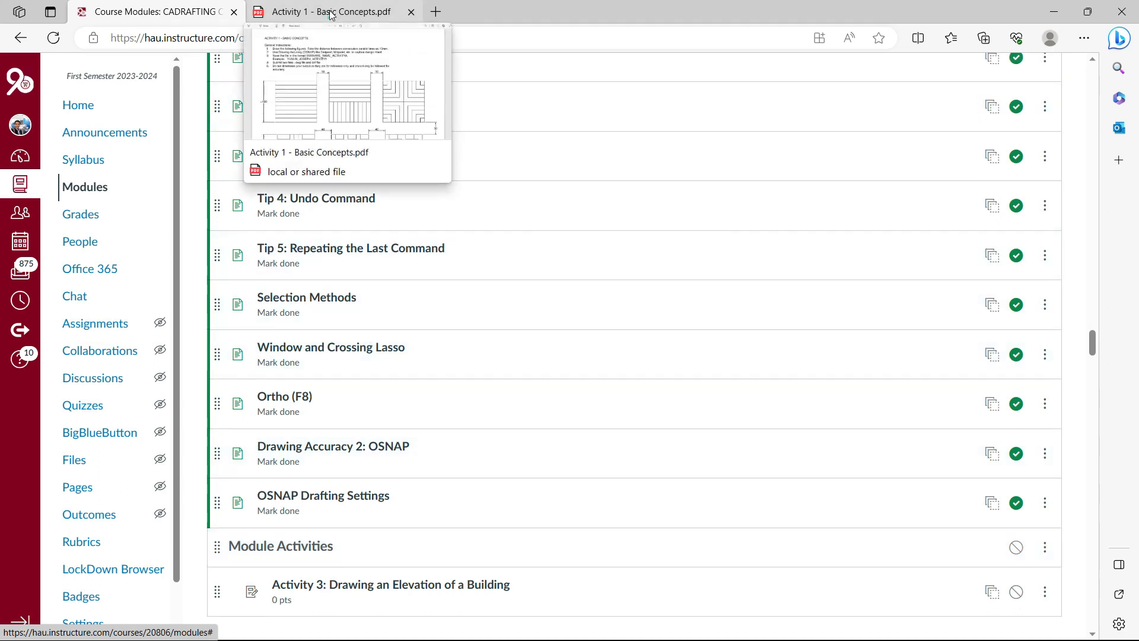
{"action": "left_click", "coordinate": [330, 14]}
{"action": "scroll", "coordinate": [470, 394], "scroll_direction": "down", "scroll_amount": 2}
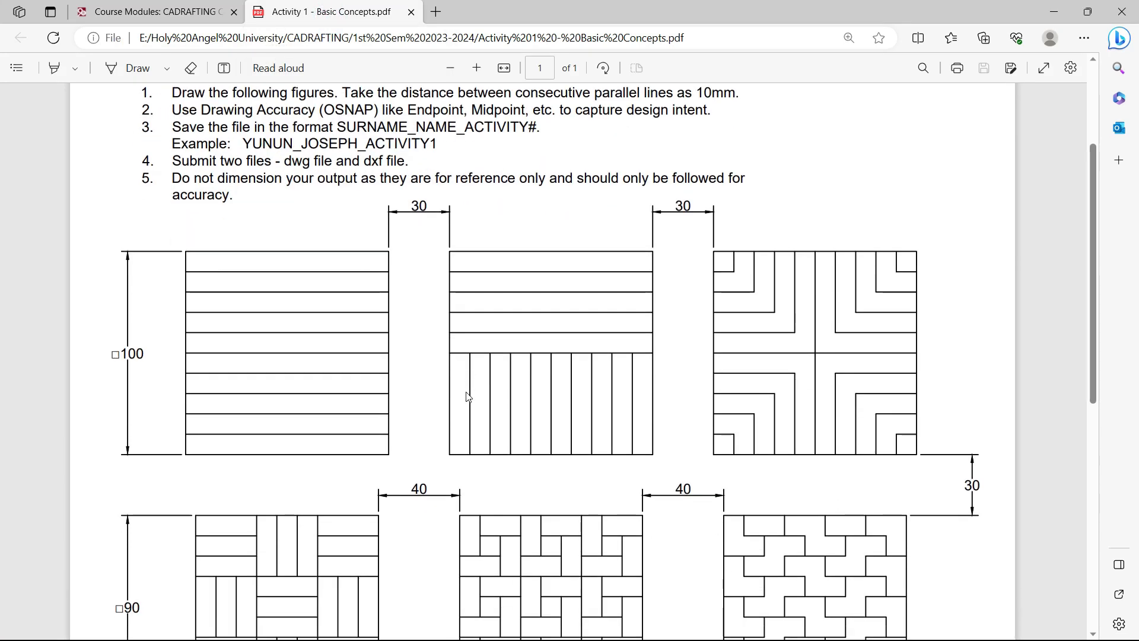
{"action": "scroll", "coordinate": [467, 396], "scroll_direction": "up", "scroll_amount": 2}
Switch to the Autodesk AutoCAD 2021 – Drawing1 window
{"action": "key", "text": "alt+Tab"}
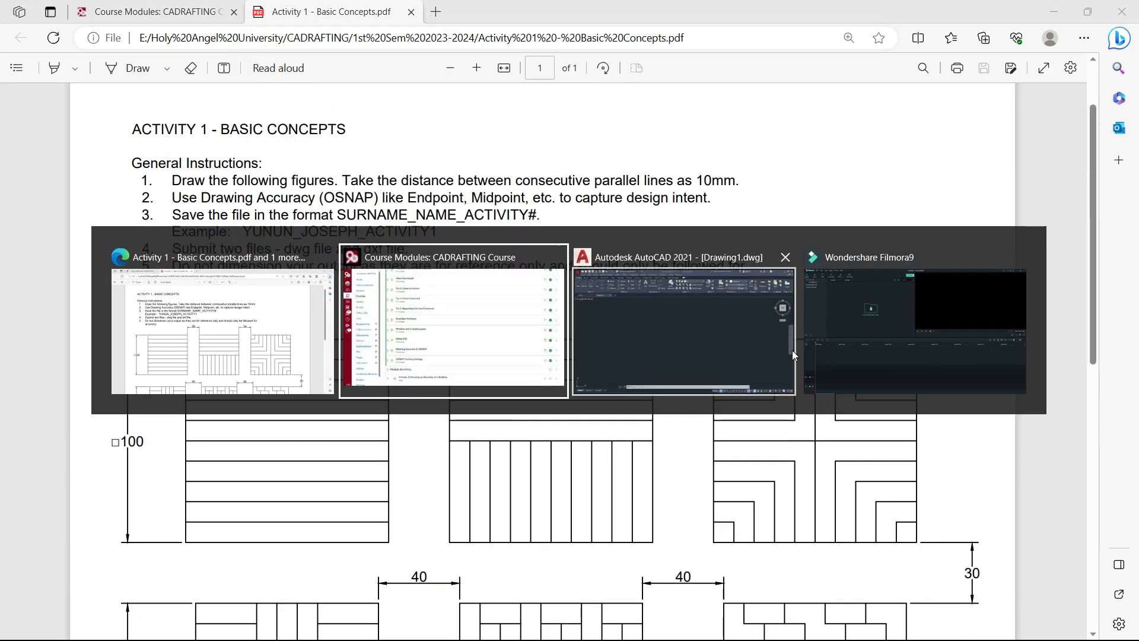
{"action": "left_click", "coordinate": [791, 350]}
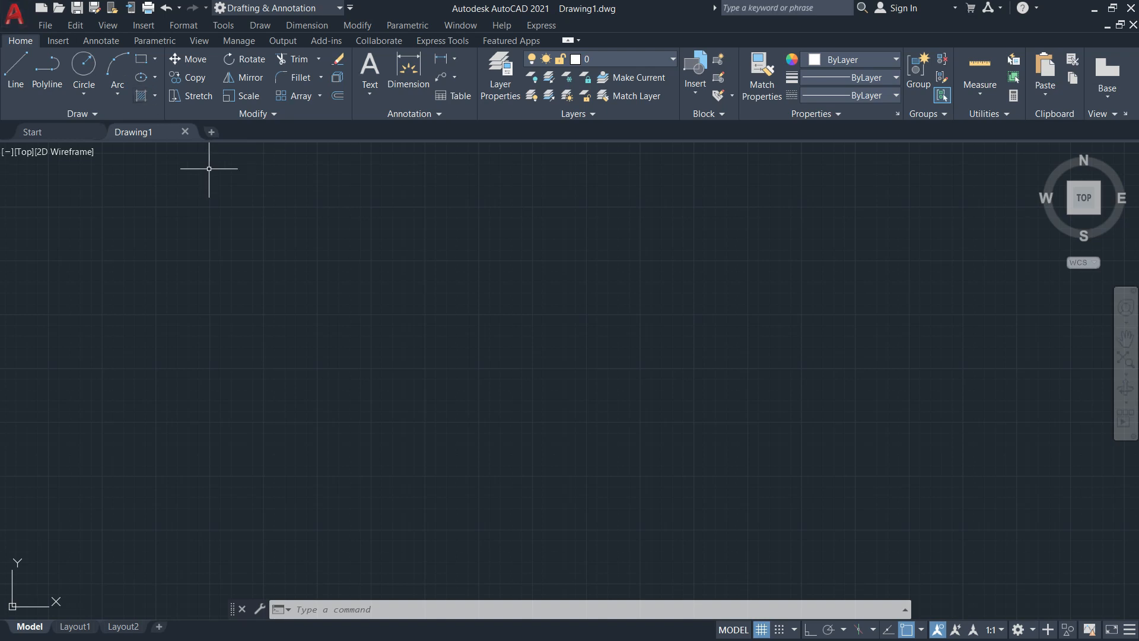
{"action": "left_click", "coordinate": [15, 21]}
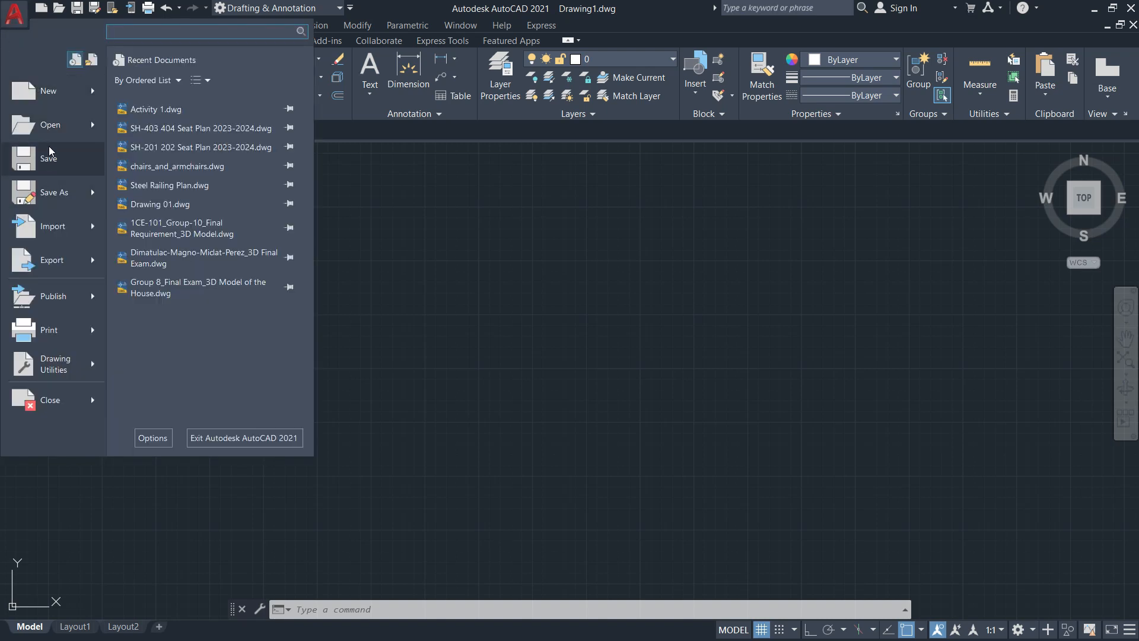
{"action": "left_click", "coordinate": [379, 231]}
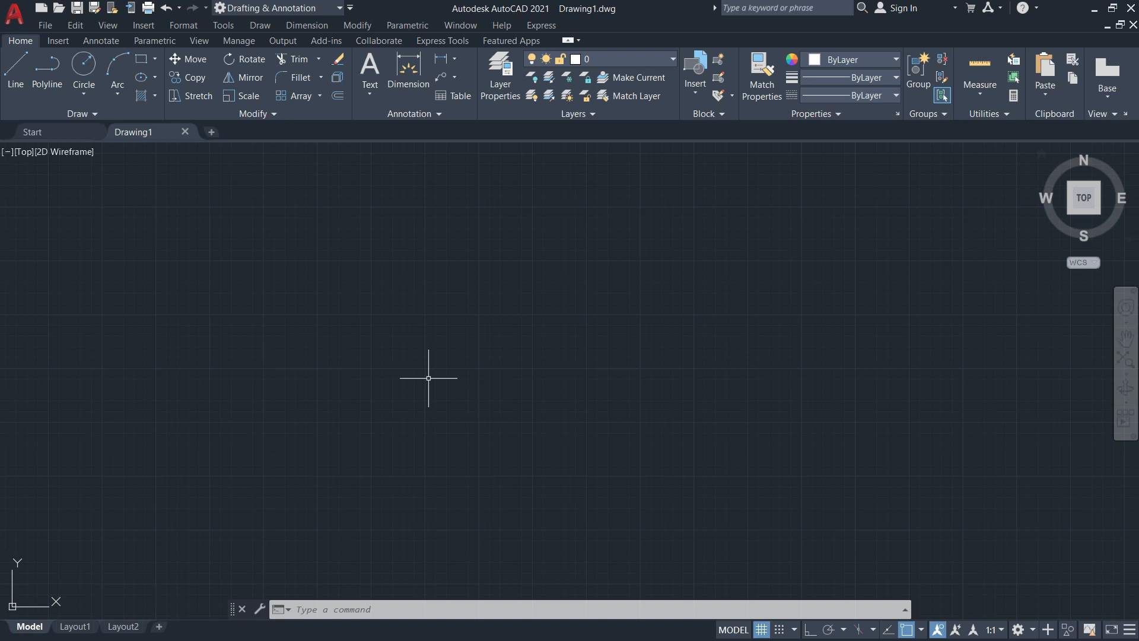
{"action": "key", "text": "alt+Tab"}
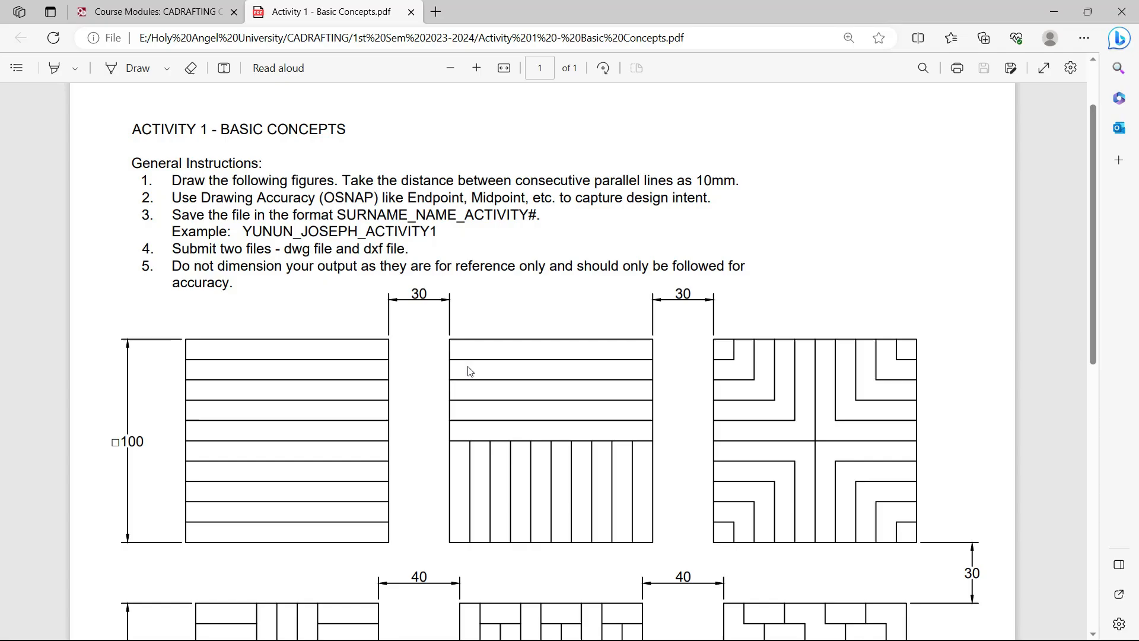
{"action": "scroll", "coordinate": [433, 307], "scroll_direction": "down", "scroll_amount": 2}
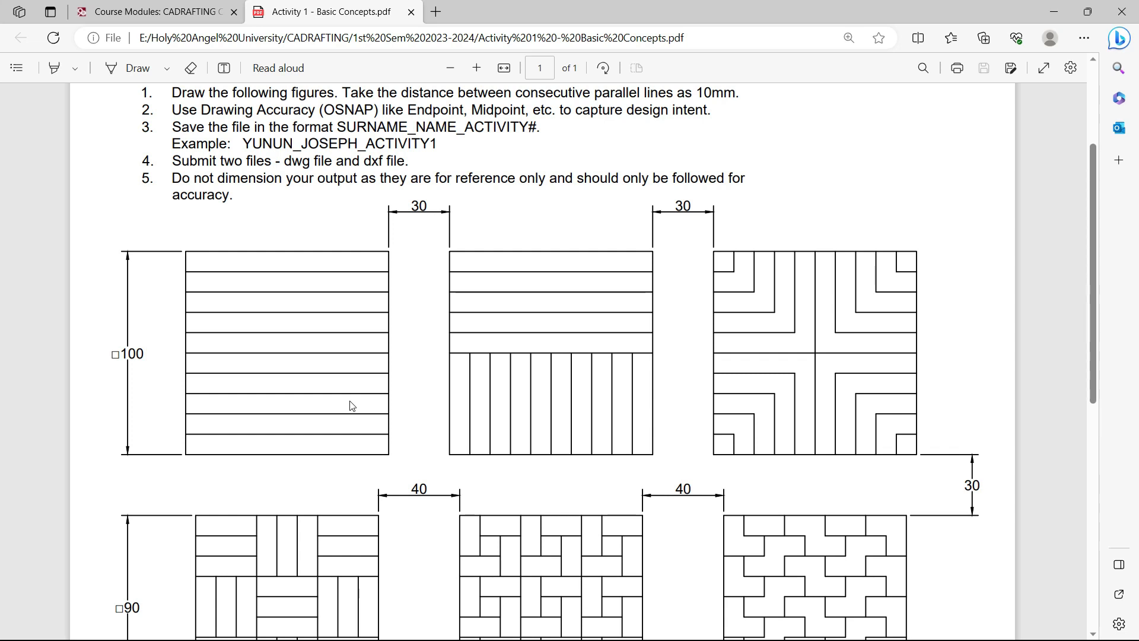
{"action": "key", "text": "alt+Tab"}
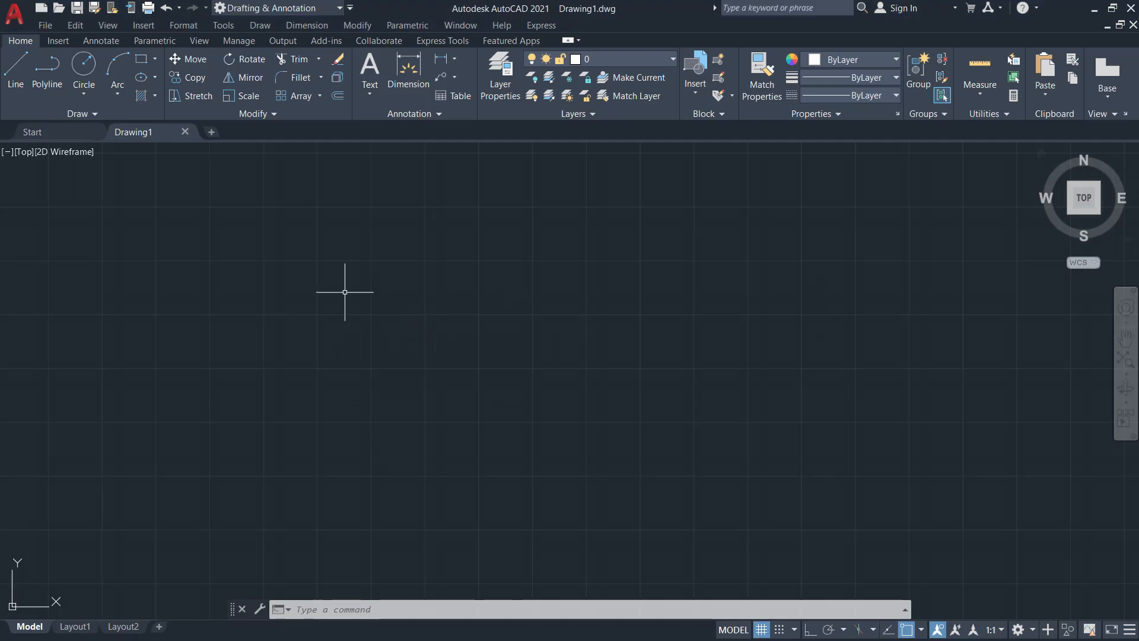
Start the Rectangle command from the Draw panel's rectangle/polygon flyout
{"action": "left_click", "coordinate": [150, 61]}
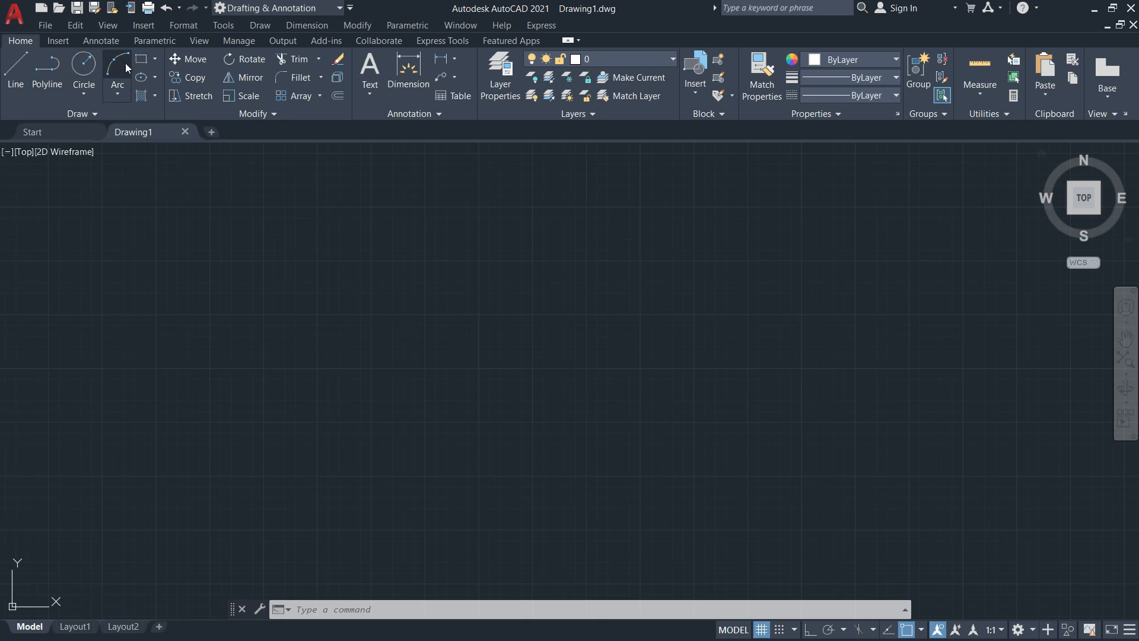
{"action": "left_click", "coordinate": [156, 60]}
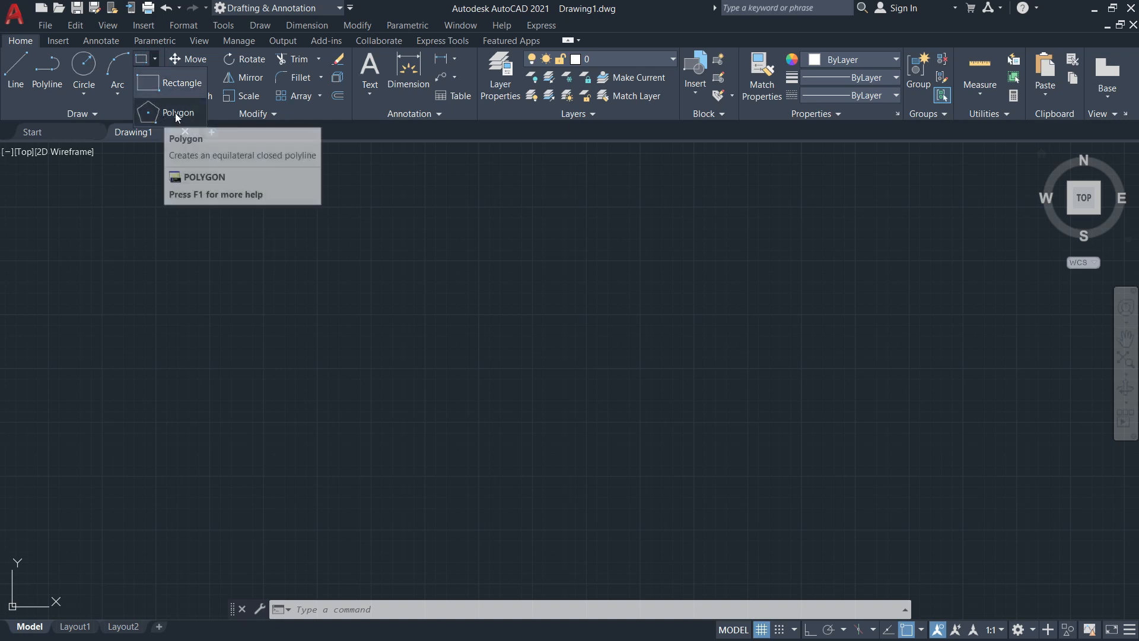
{"action": "left_click", "coordinate": [123, 181]}
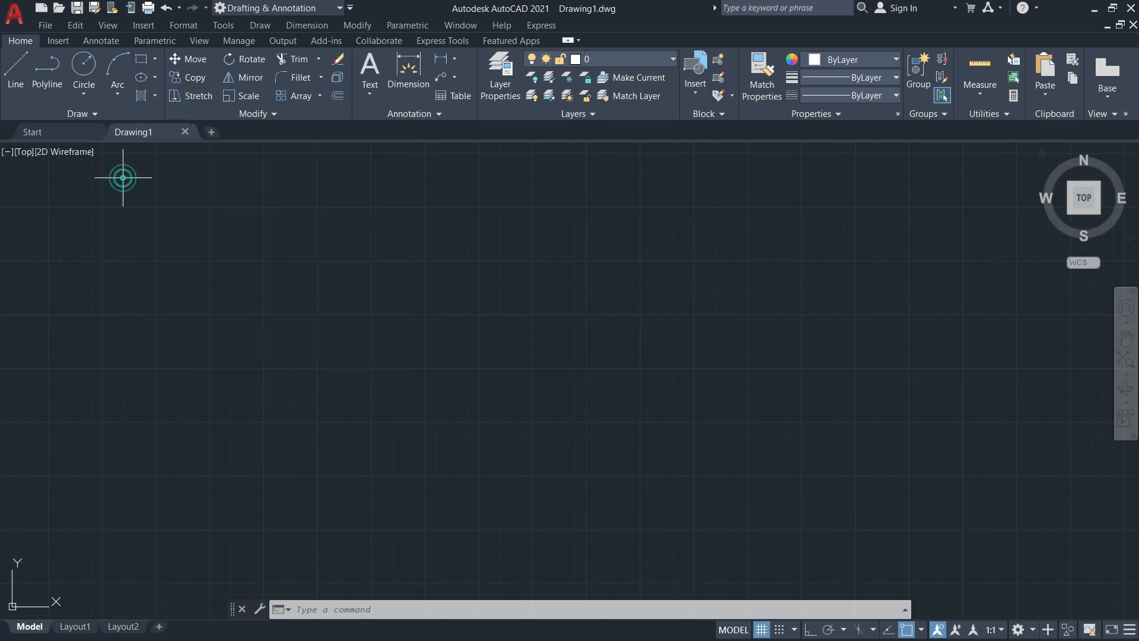
{"action": "left_click", "coordinate": [146, 67]}
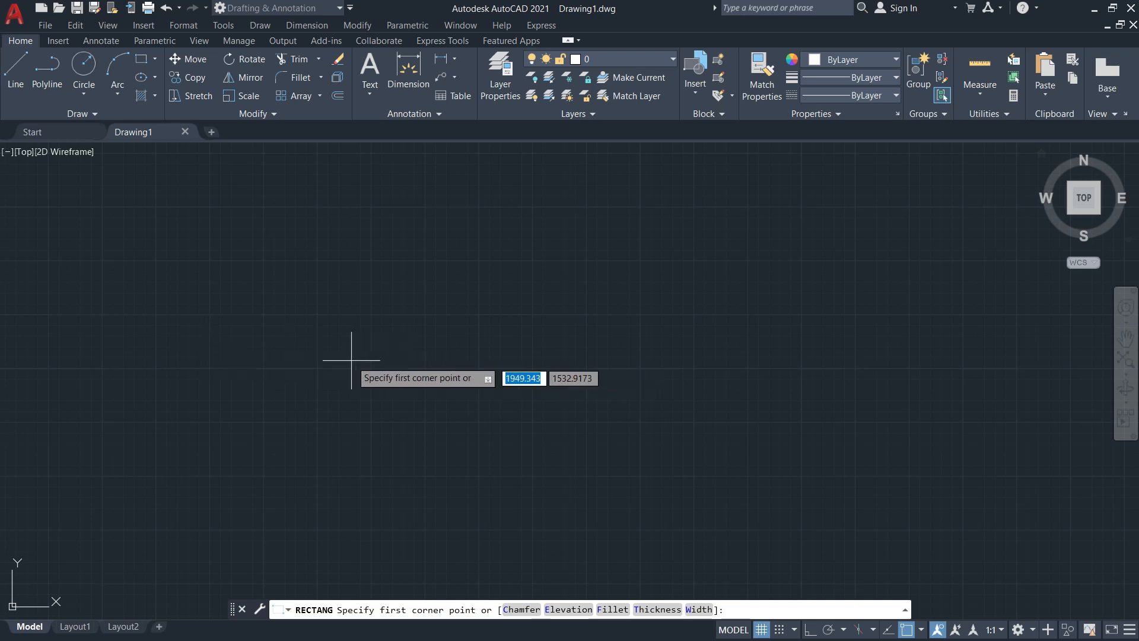
Draw a rectangle with width 100 and height 100 from a picked first corner
{"action": "scroll", "coordinate": [374, 362], "scroll_direction": "down", "scroll_amount": 1}
{"action": "scroll", "coordinate": [350, 331], "scroll_direction": "up", "scroll_amount": 1}
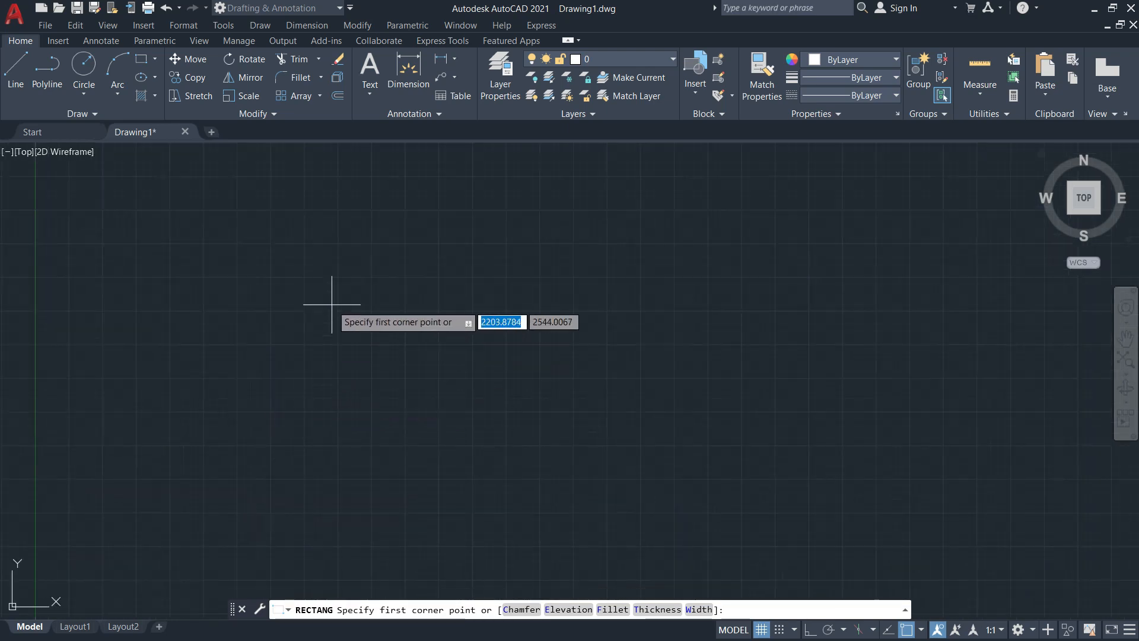
{"action": "left_click", "coordinate": [309, 221]}
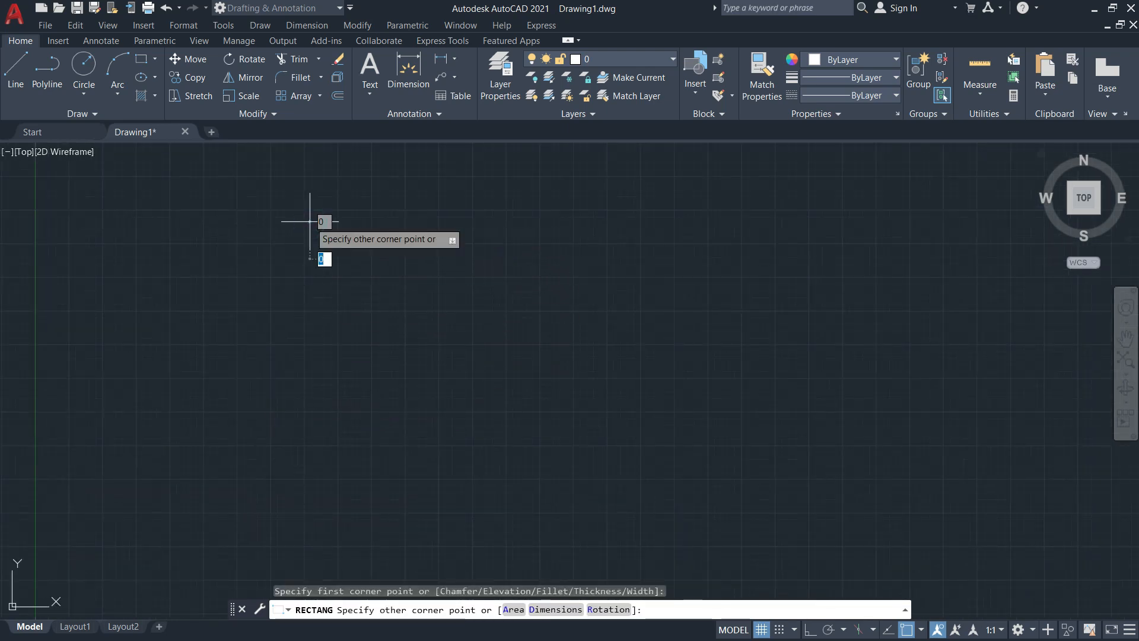
{"action": "scroll", "coordinate": [381, 195], "scroll_direction": "up", "scroll_amount": 1}
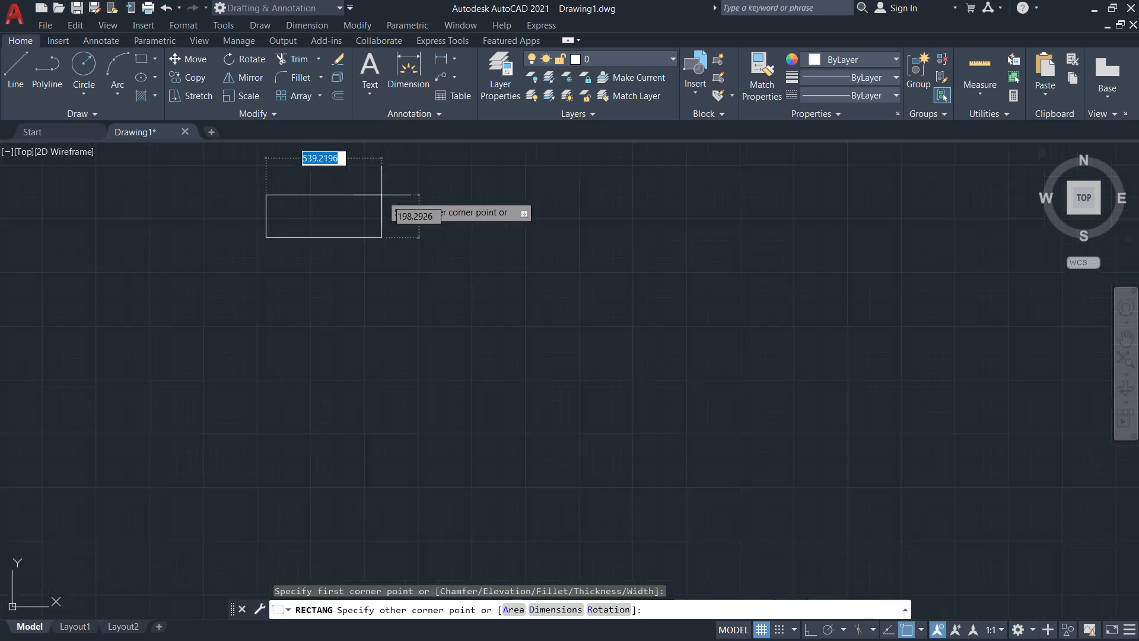
{"action": "middle_click_drag", "start_coordinate": [343, 193], "coordinate": [373, 323]}
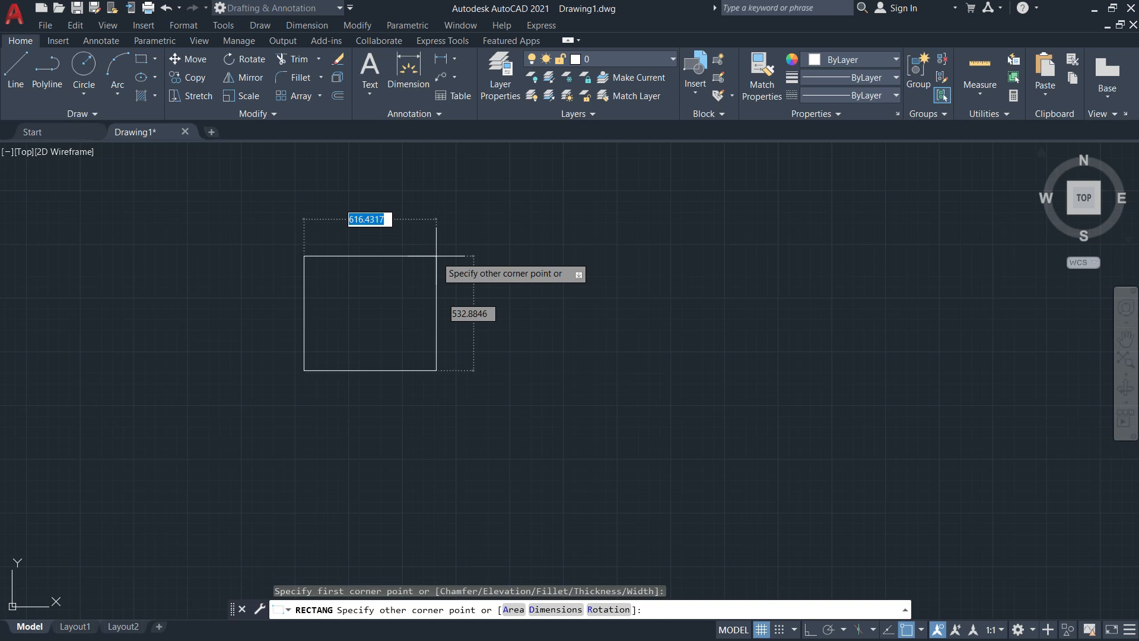
{"action": "type", "text": "100"}
{"action": "key", "text": "Tab"}
{"action": "type", "text": "100"}
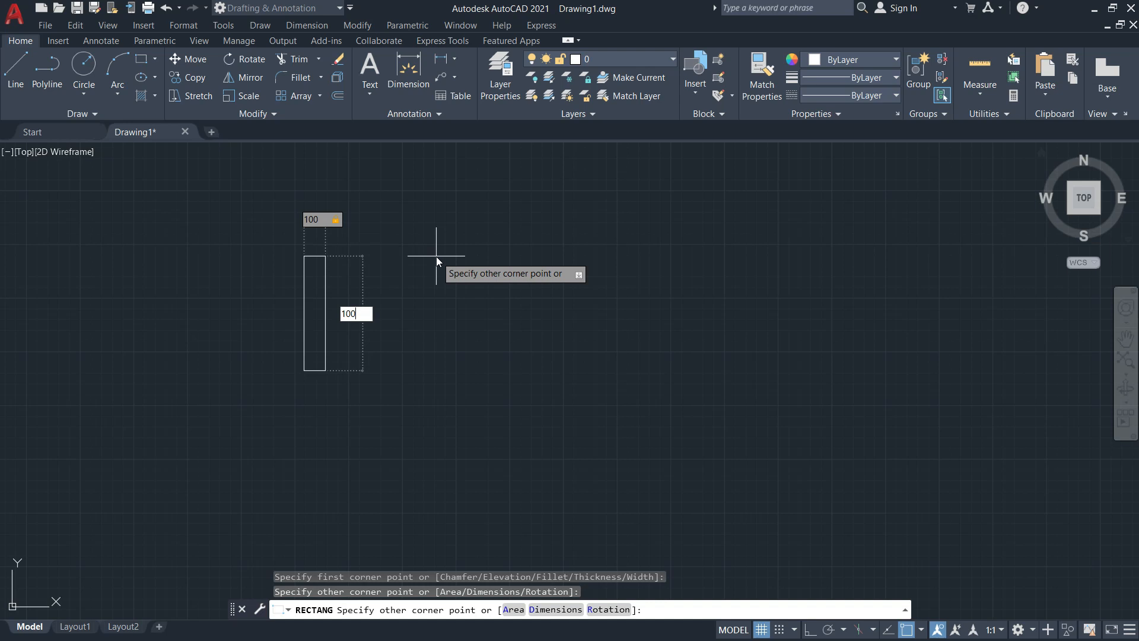
{"action": "key", "text": "Return"}
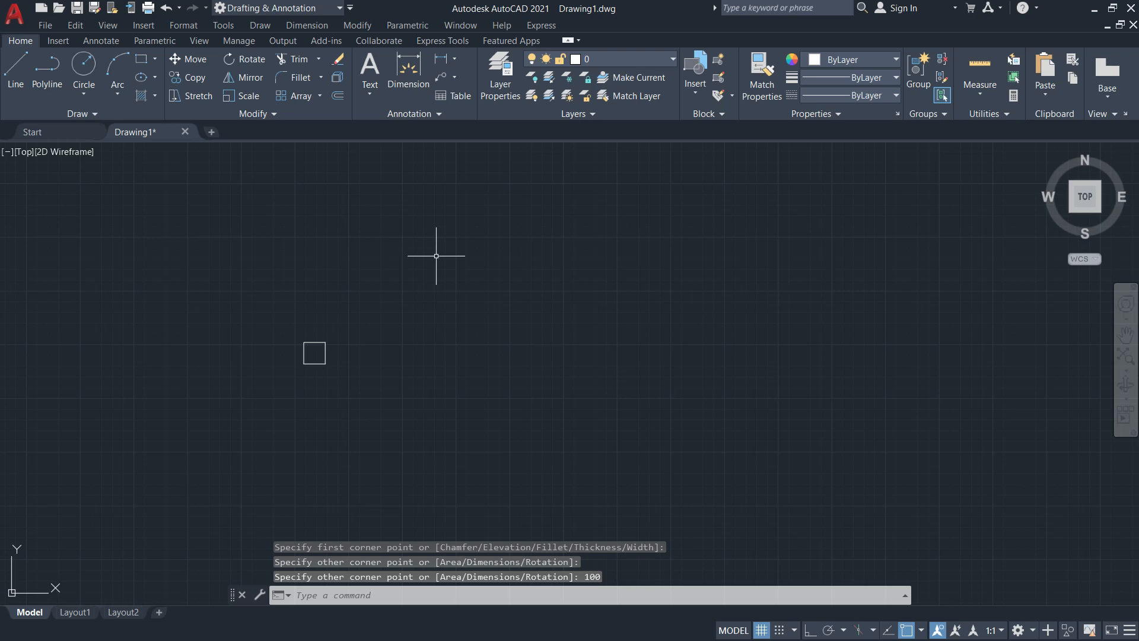
Zoom in on the 100 mm square and pan it toward the lower left of the view
{"action": "scroll", "coordinate": [345, 355], "scroll_direction": "up", "scroll_amount": 8}
{"action": "middle_click_drag", "start_coordinate": [332, 358], "coordinate": [673, 348]}
{"action": "mouse_move", "coordinate": [742, 320]}
{"action": "middle_mouse_down"}
{"action": "mouse_move", "coordinate": [519, 333]}
{"action": "mouse_move", "coordinate": [701, 343]}
{"action": "mouse_move", "coordinate": [636, 359]}
{"action": "middle_mouse_up"}
{"action": "middle_click_drag", "start_coordinate": [710, 297], "coordinate": [661, 304]}
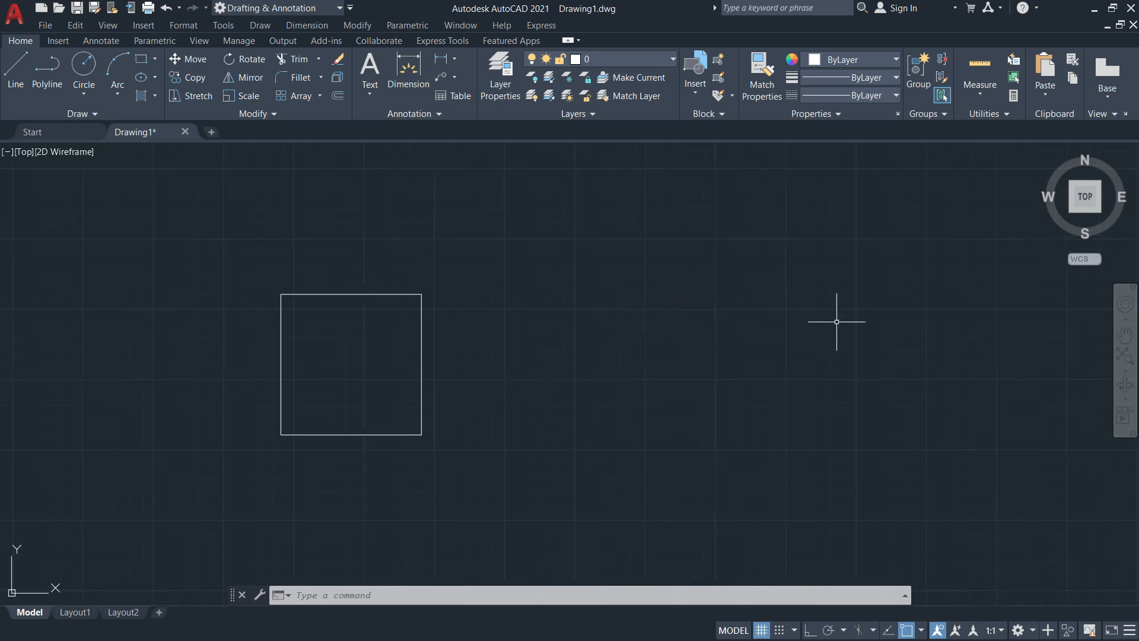
{"action": "left_click", "coordinate": [1122, 338]}
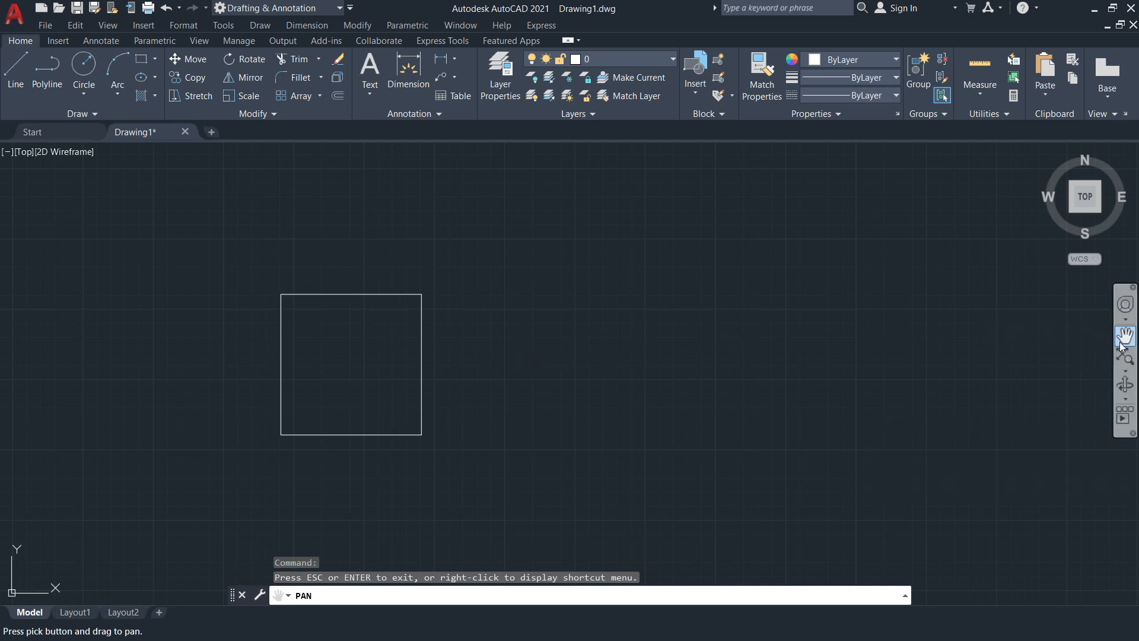
{"action": "left_click_drag", "start_coordinate": [566, 333], "coordinate": [663, 280]}
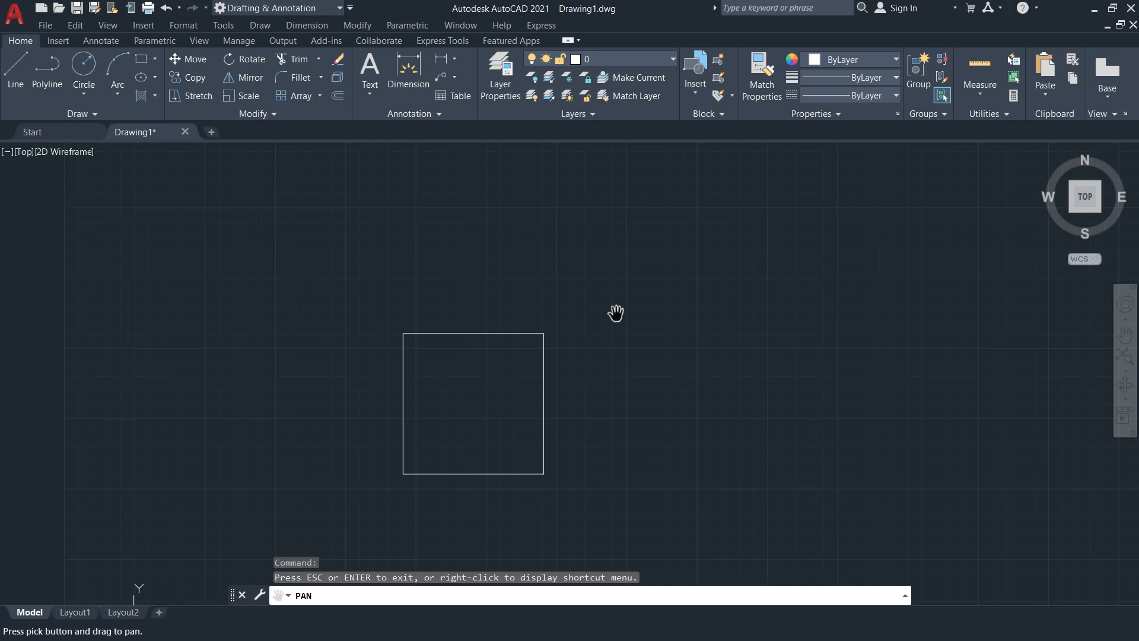
{"action": "key", "text": "Escape"}
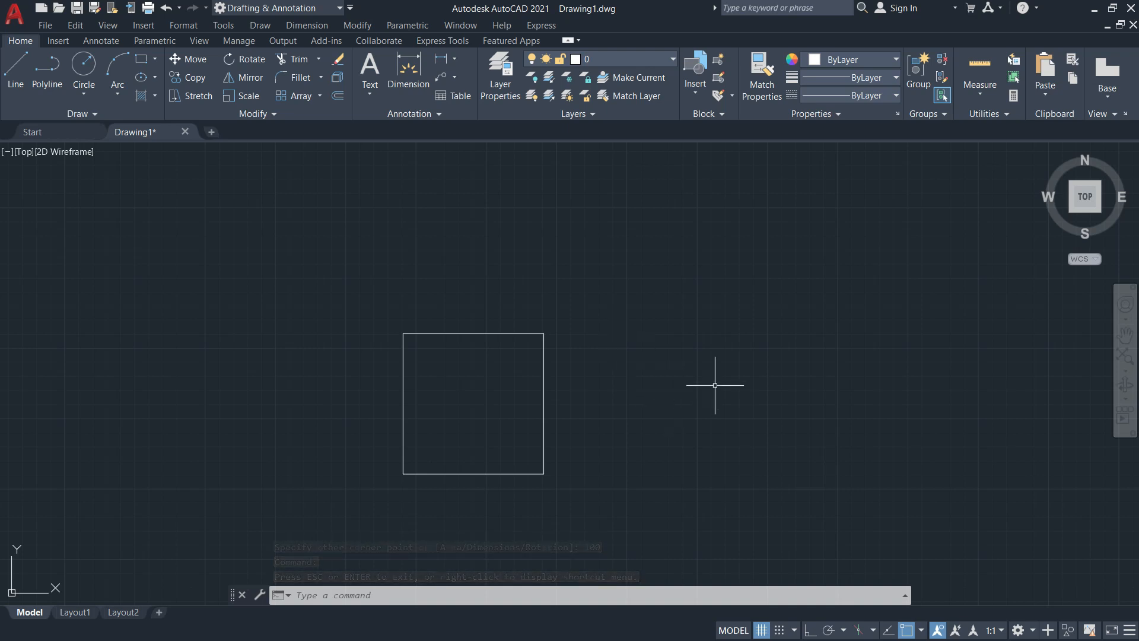
{"action": "mouse_move", "coordinate": [707, 378]}
{"action": "middle_mouse_down"}
{"action": "mouse_move", "coordinate": [615, 303]}
{"action": "mouse_move", "coordinate": [676, 414]}
{"action": "mouse_move", "coordinate": [671, 345]}
{"action": "mouse_move", "coordinate": [692, 397]}
{"action": "mouse_move", "coordinate": [620, 411]}
{"action": "mouse_move", "coordinate": [624, 306]}
{"action": "middle_mouse_up"}
{"action": "middle_click_drag", "start_coordinate": [432, 300], "coordinate": [333, 328]}
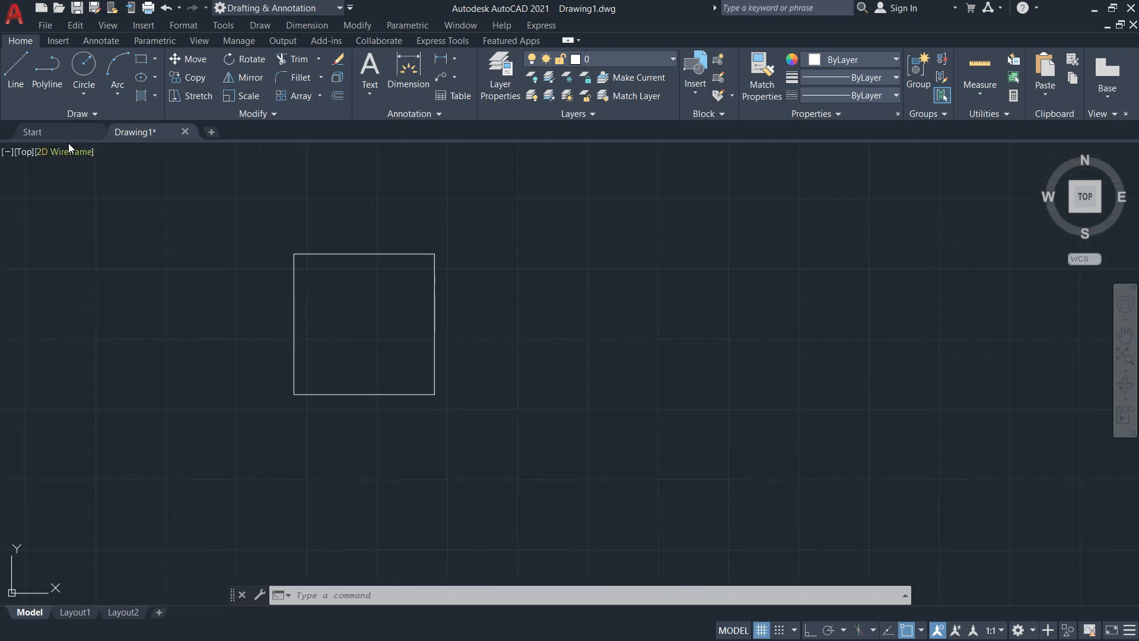
Start a line right of the first square and draw its 100 mm horizontal top edge
{"action": "left_click", "coordinate": [17, 76]}
{"action": "middle_click_drag", "start_coordinate": [636, 300], "coordinate": [516, 306]}
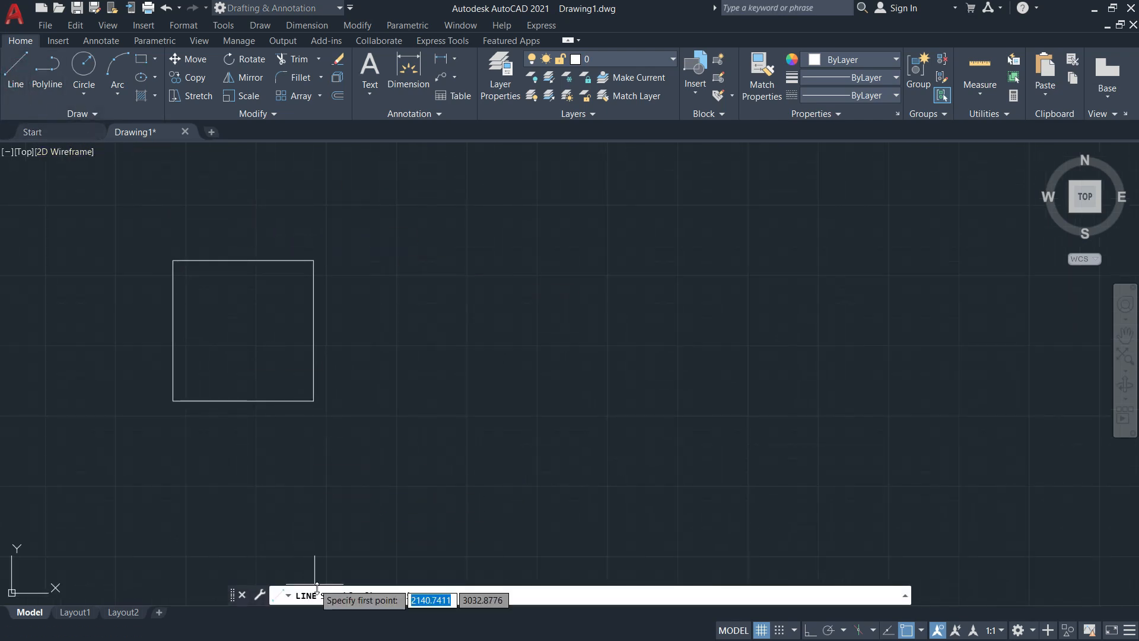
{"action": "left_click", "coordinate": [405, 259]}
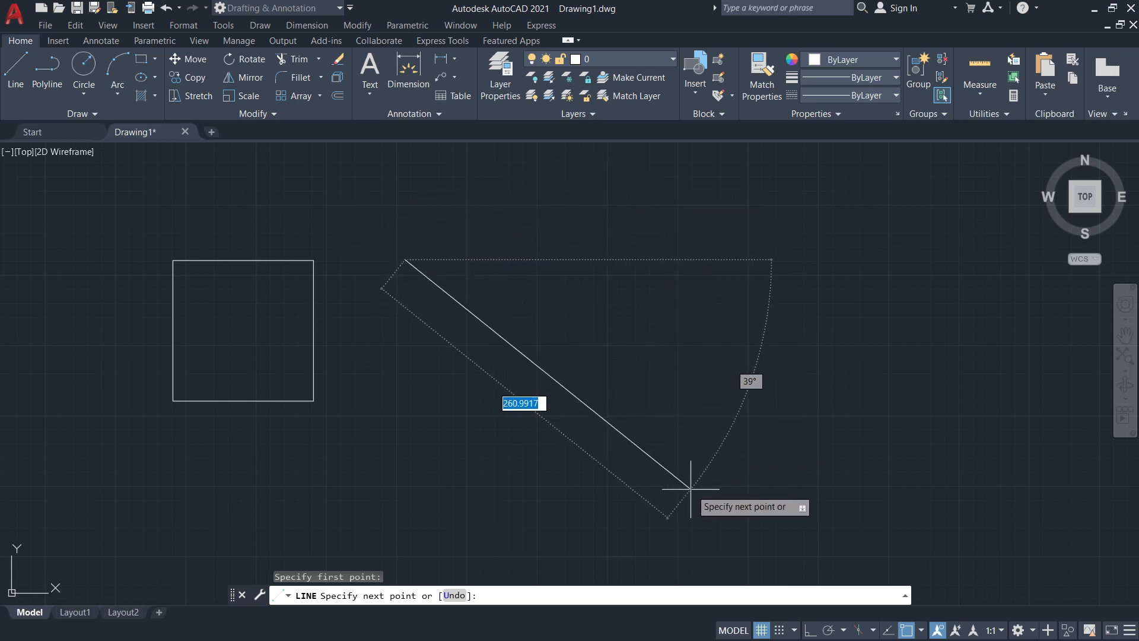
{"action": "type", "text": "100"}
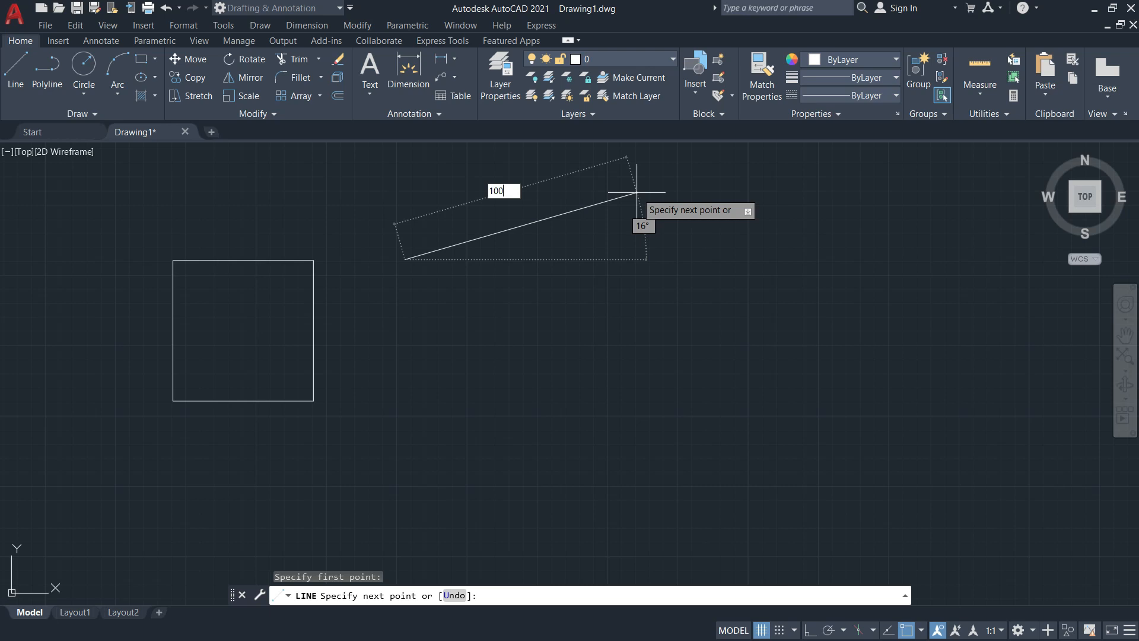
{"action": "key", "text": "Tab"}
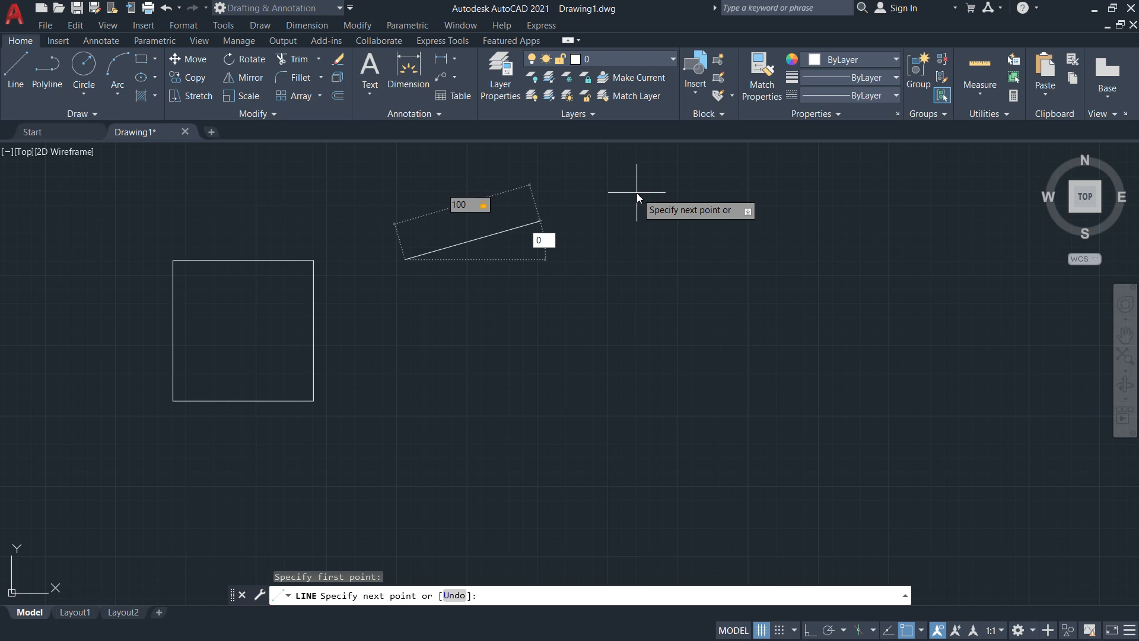
{"action": "key", "text": "Return"}
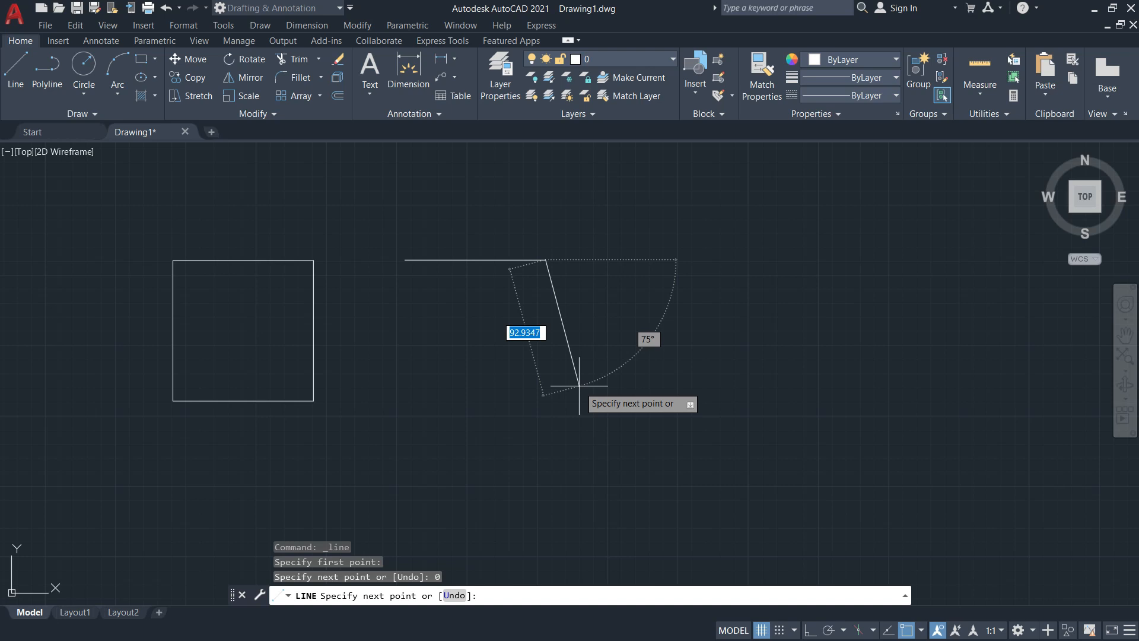
With Ortho on, draw 100 down and 100 left, closing the square at its start point
{"action": "key", "text": "F8"}
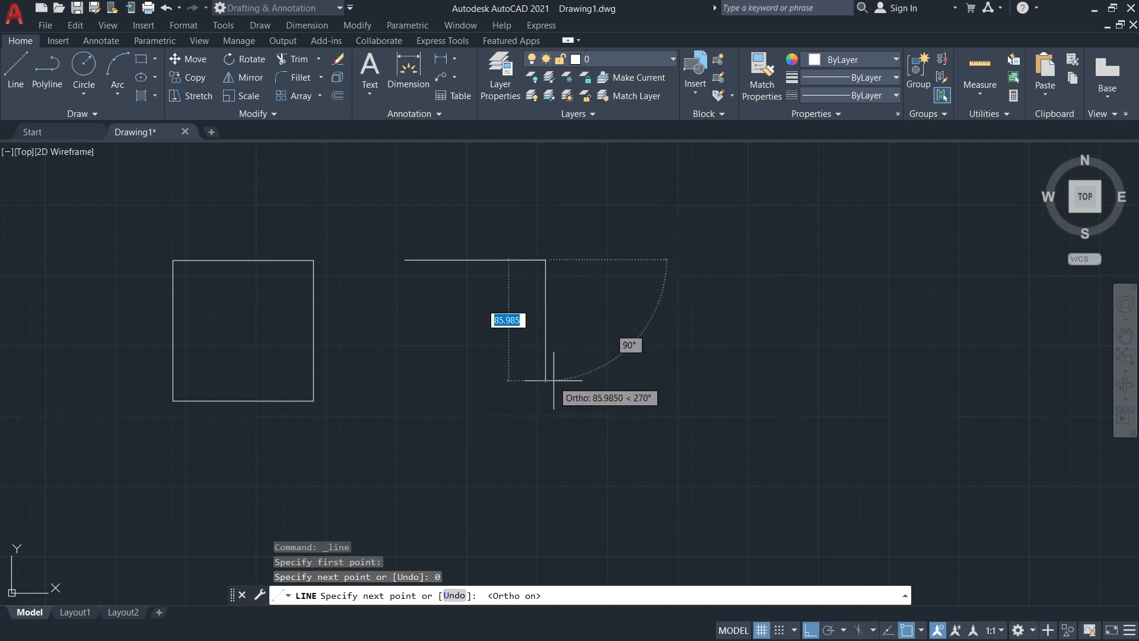
{"action": "type", "text": "100"}
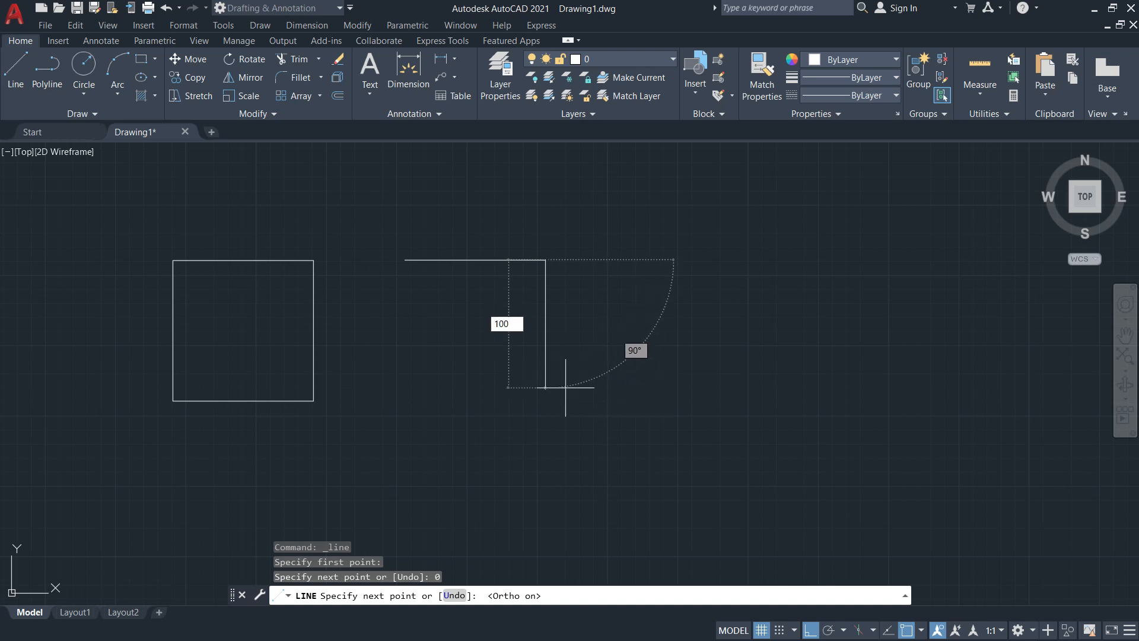
{"action": "key", "text": "Return"}
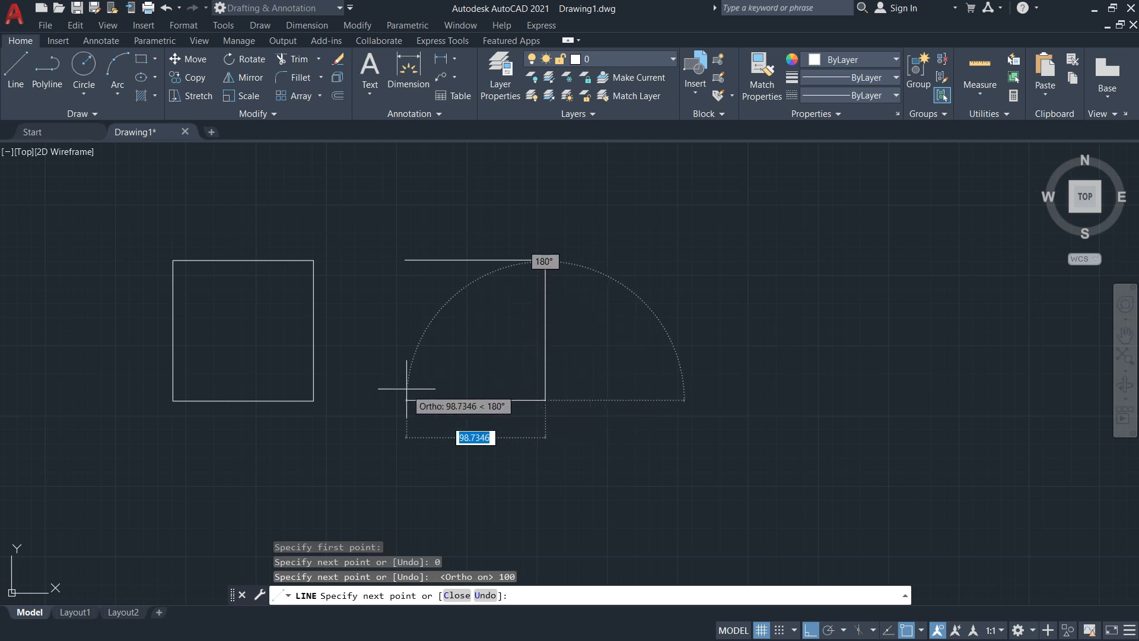
{"action": "type", "text": "100"}
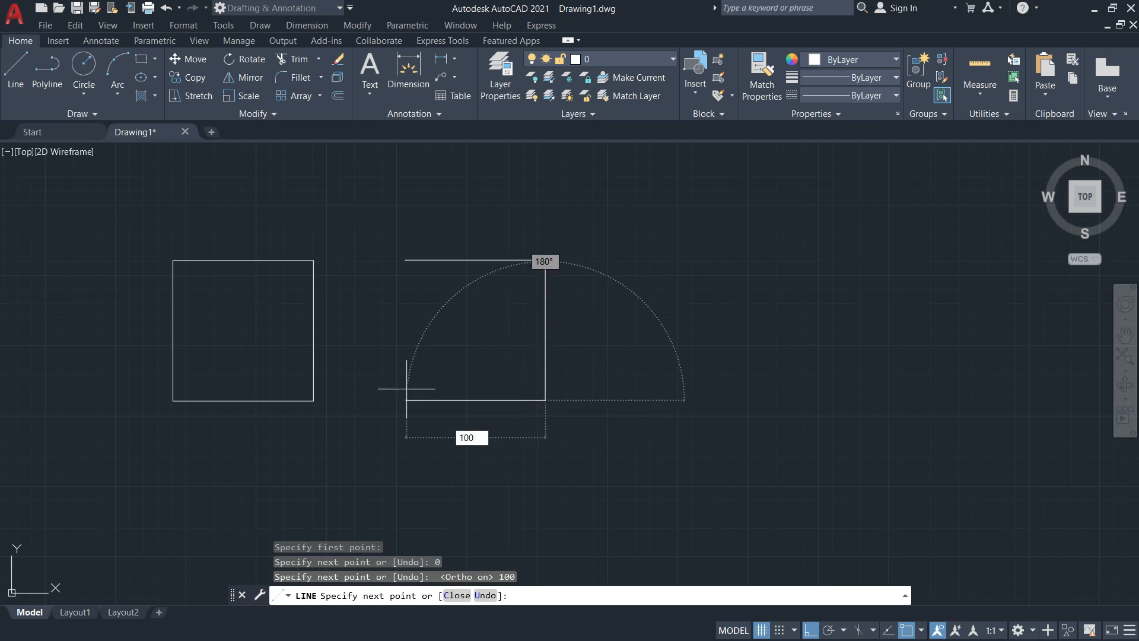
{"action": "key", "text": "Return"}
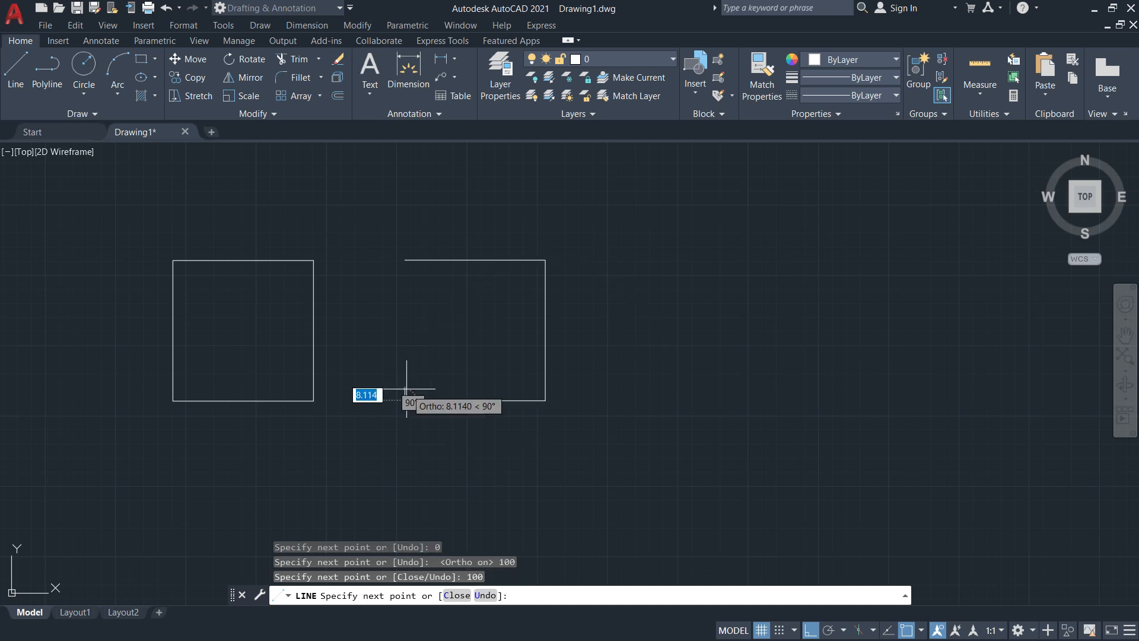
{"action": "left_click", "coordinate": [405, 260]}
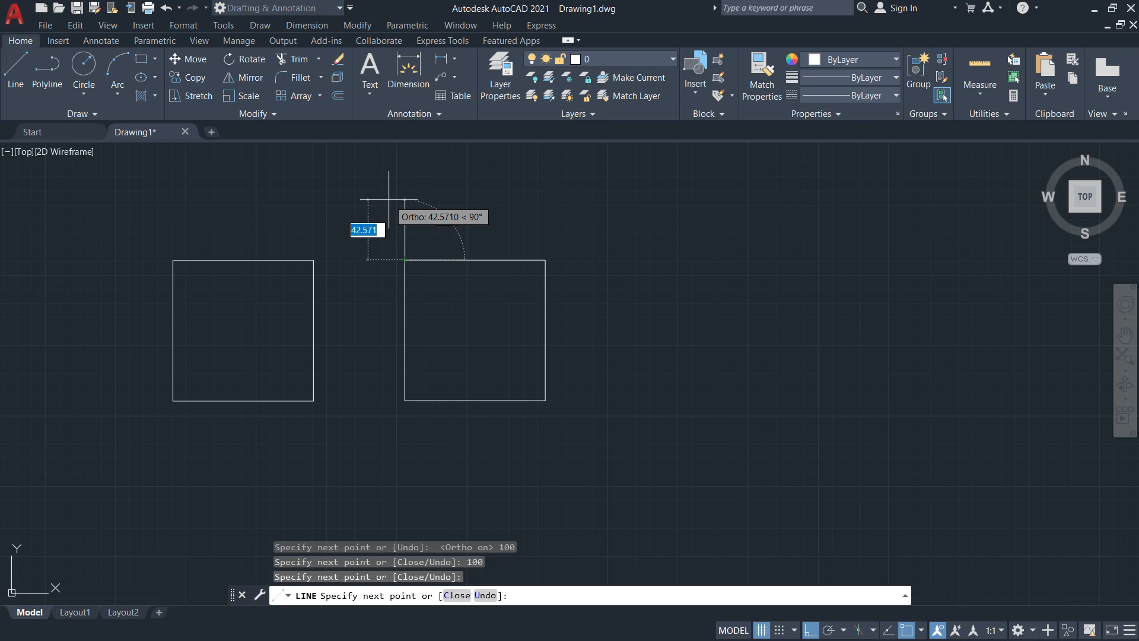
{"action": "key", "text": "Escape"}
{"action": "middle_click_drag", "start_coordinate": [373, 233], "coordinate": [447, 232]}
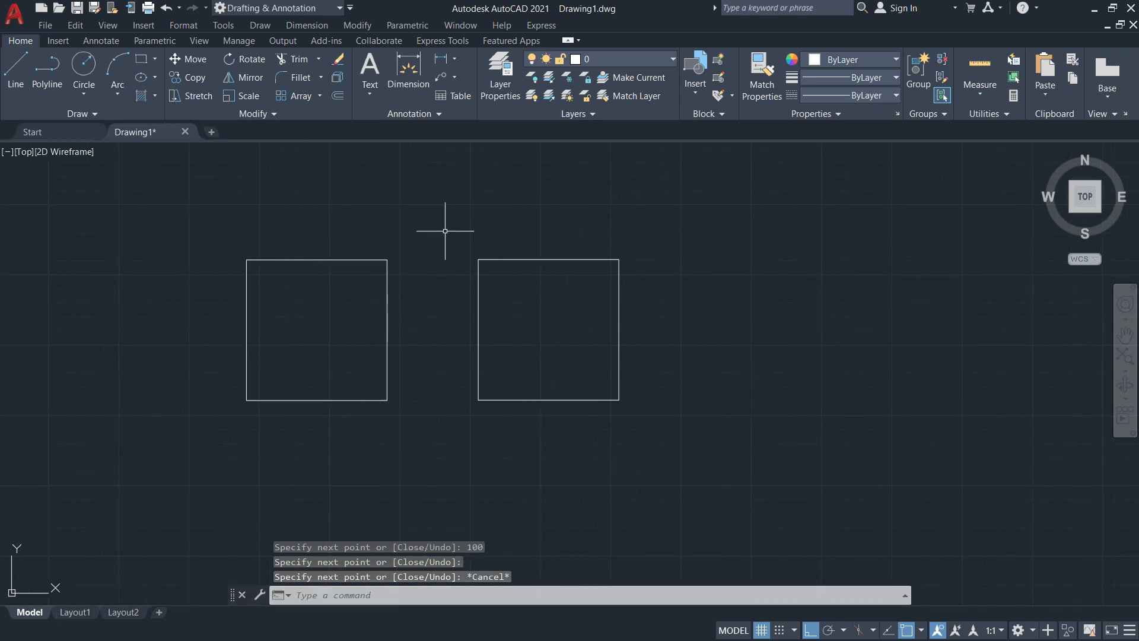
Select the left square, then the right square's four edges, clearing each selection
{"action": "left_click", "coordinate": [388, 299]}
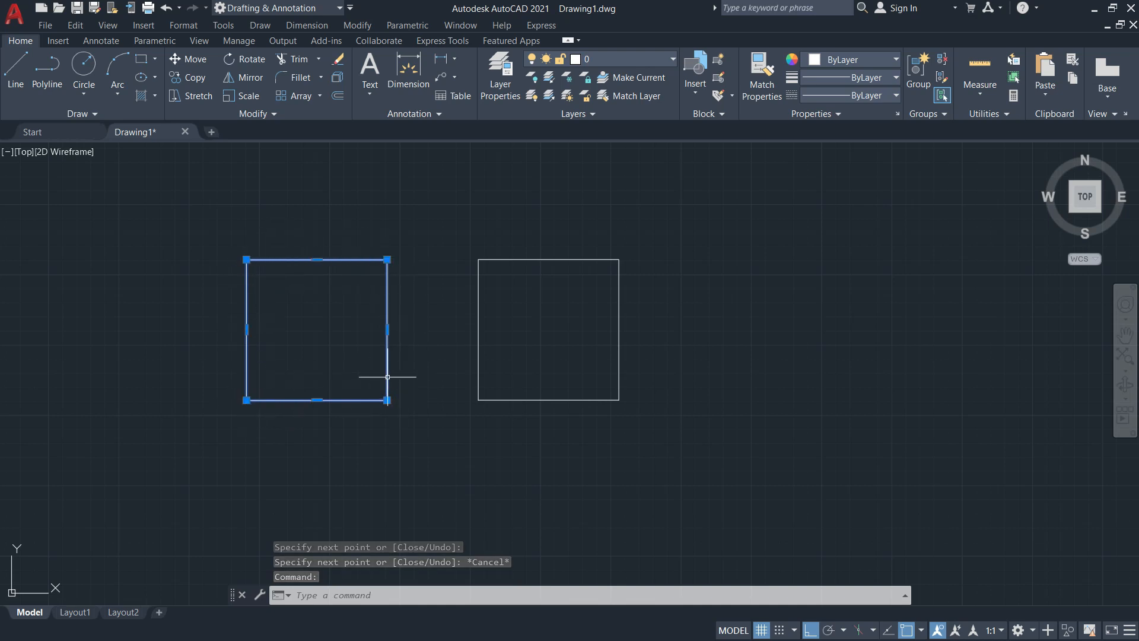
{"action": "mouse_move", "coordinate": [388, 377]}
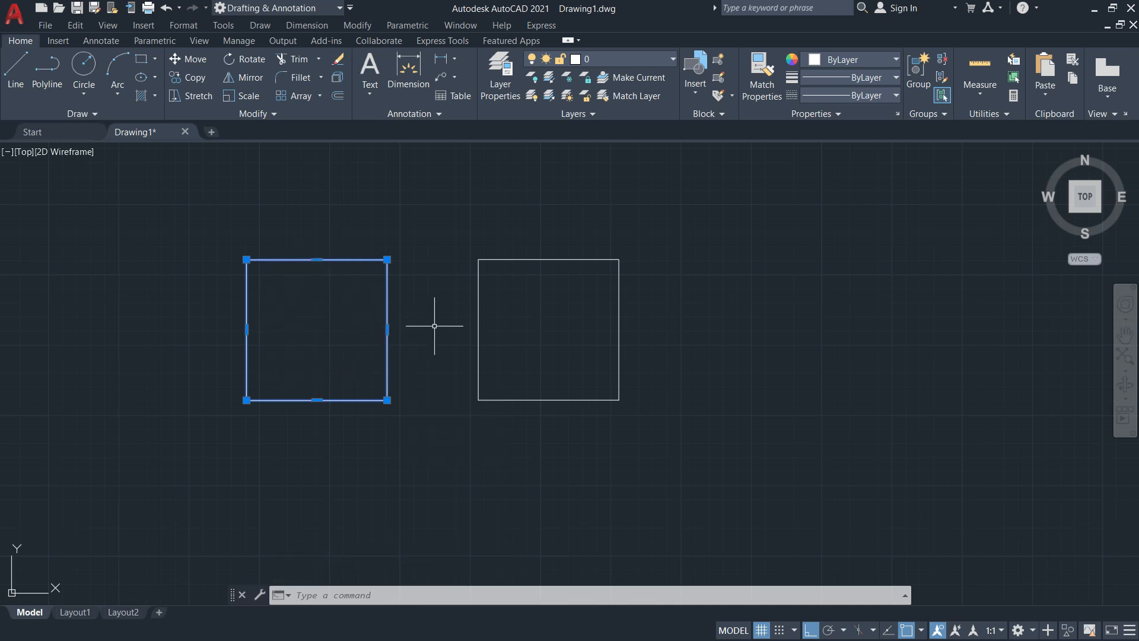
{"action": "key", "text": "Escape"}
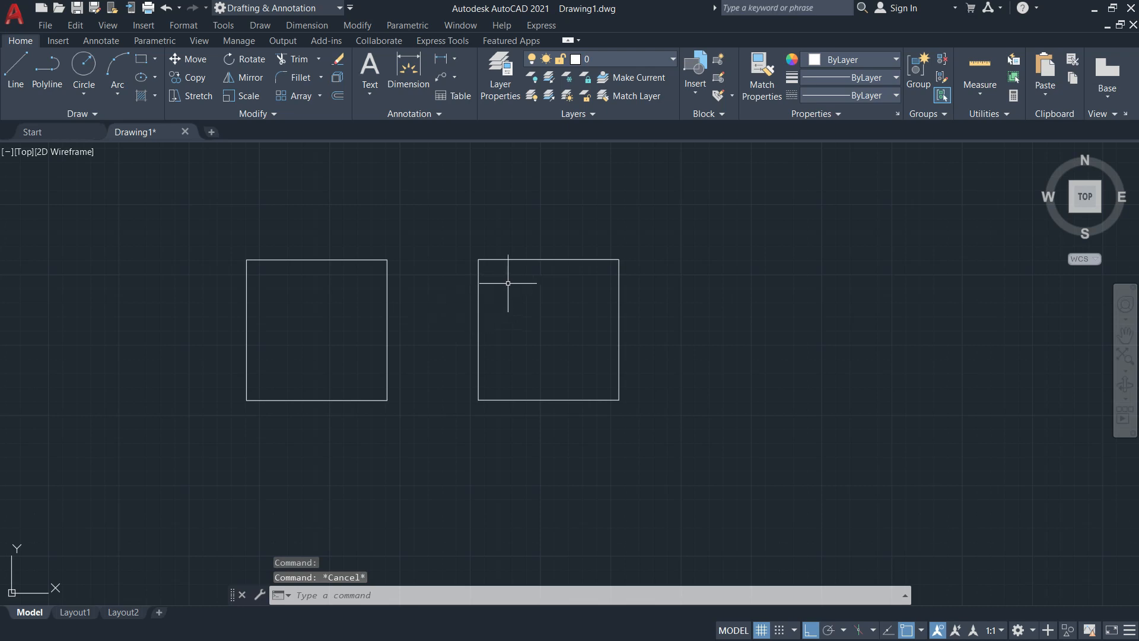
{"action": "left_click", "coordinate": [540, 260]}
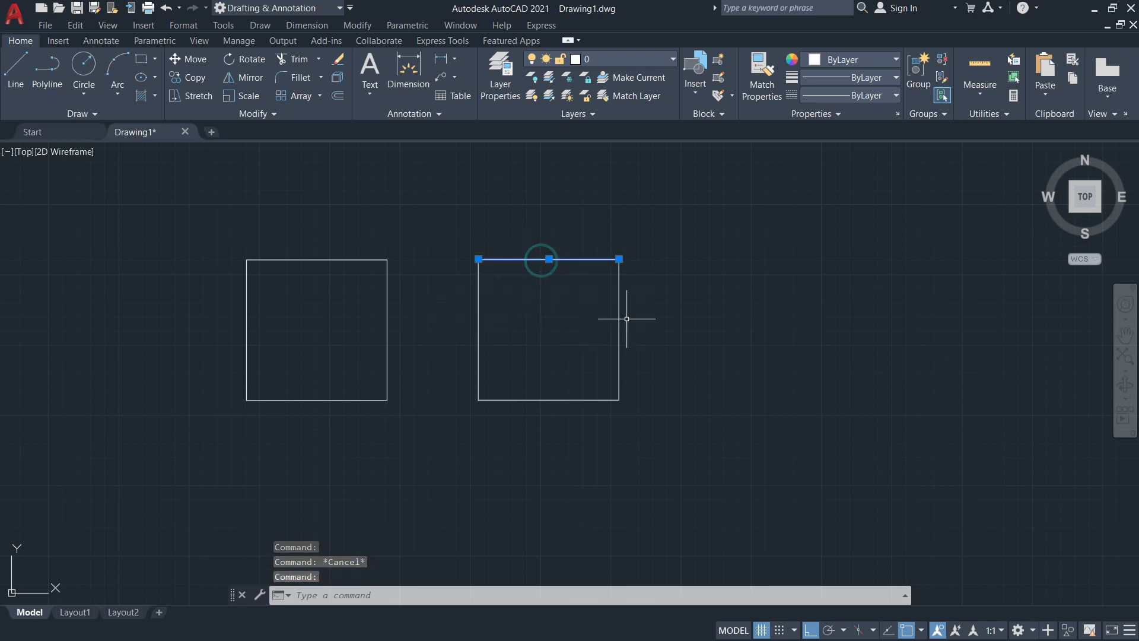
{"action": "left_click", "coordinate": [619, 314]}
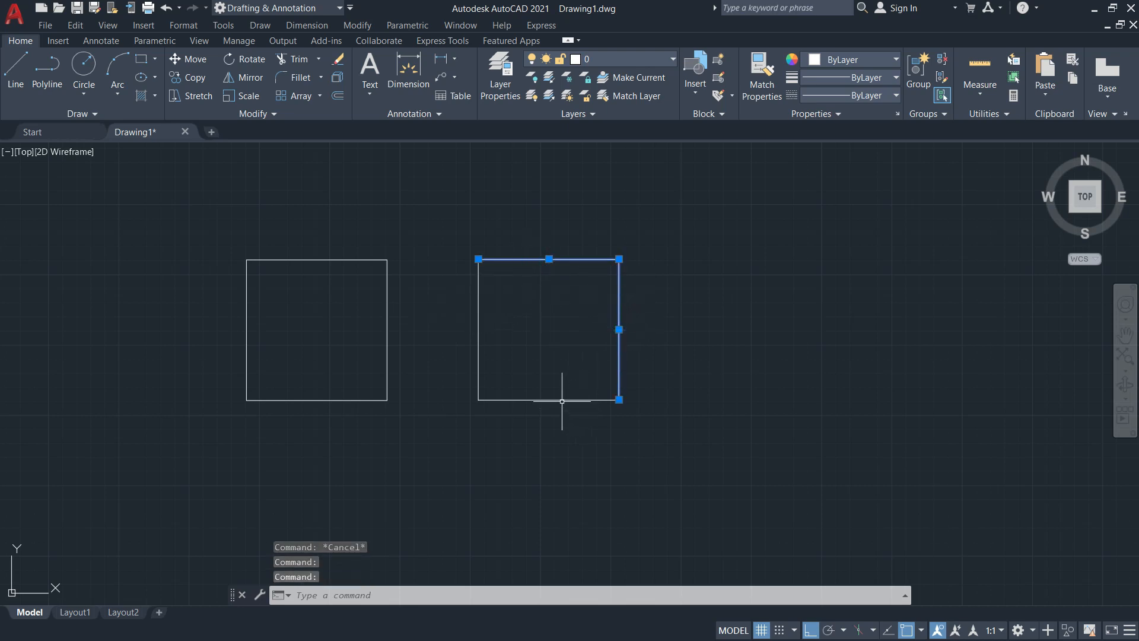
{"action": "left_click", "coordinate": [561, 399]}
{"action": "left_click", "coordinate": [480, 355]}
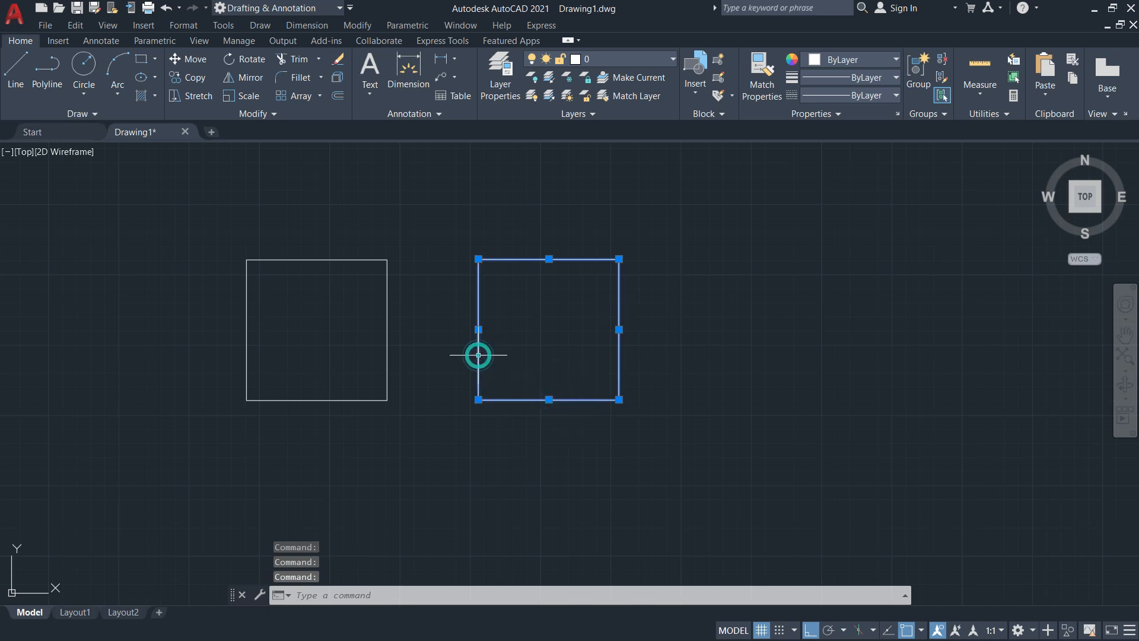
{"action": "key", "text": "Escape"}
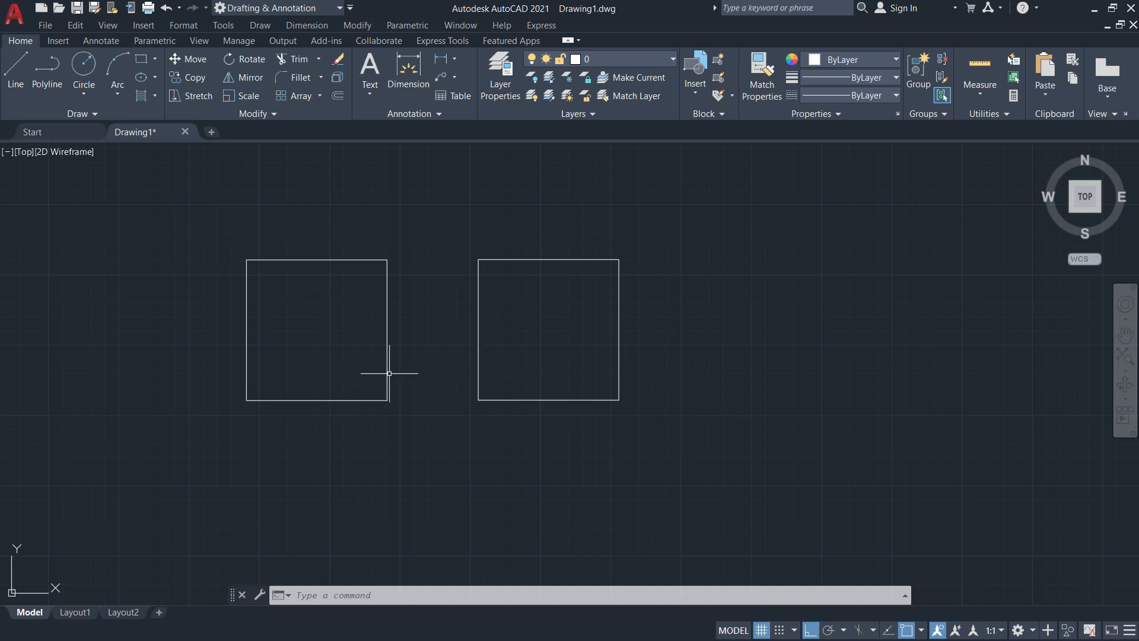
{"action": "left_click", "coordinate": [669, 434]}
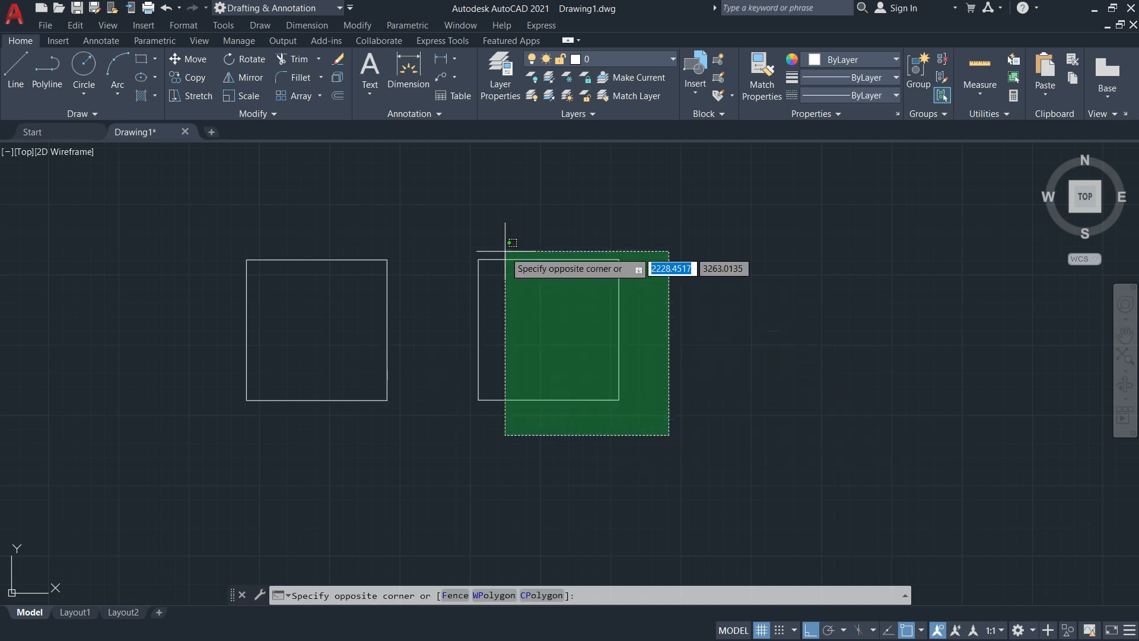
{"action": "left_click", "coordinate": [457, 223]}
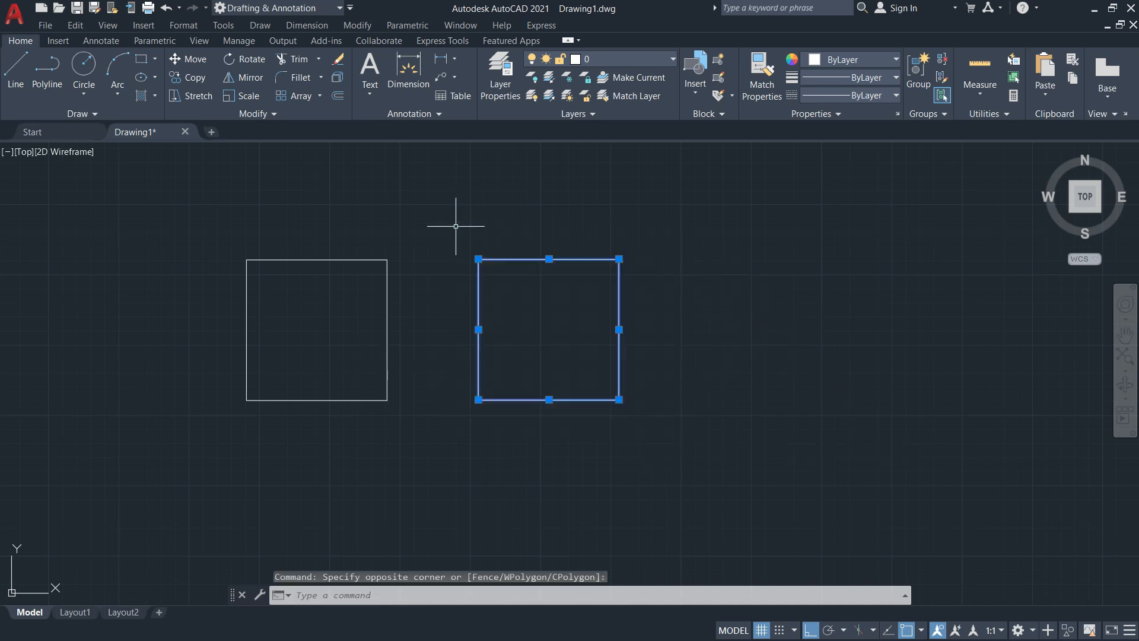
{"action": "key", "text": "Escape"}
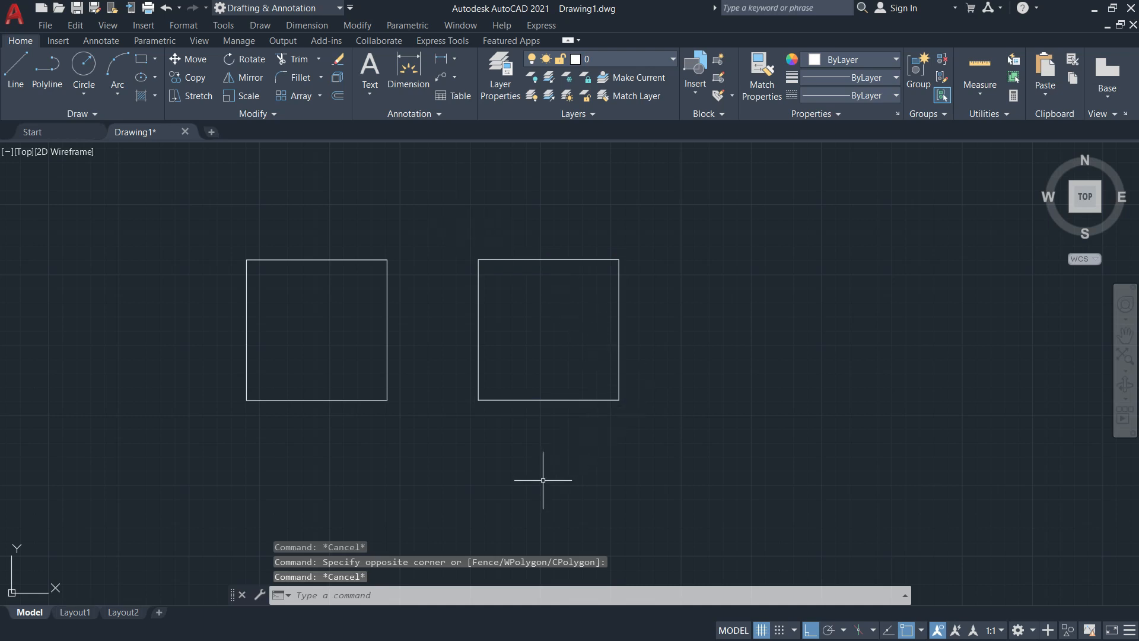
Erase the right square's four lines using a crossing selection
{"action": "key", "text": "Return"}
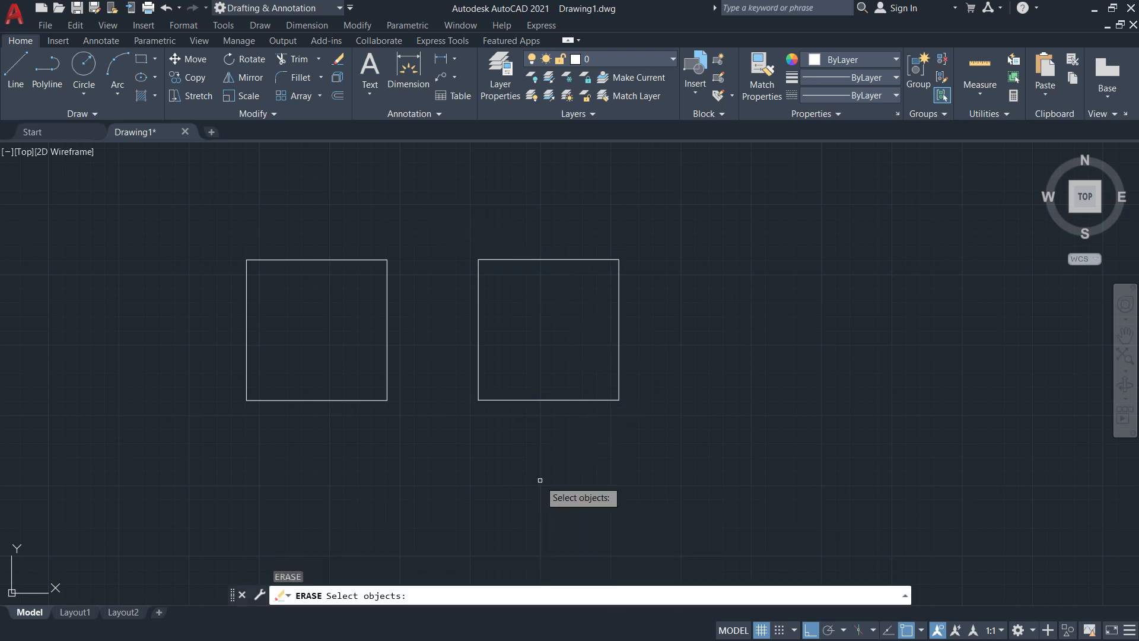
{"action": "left_click", "coordinate": [710, 452]}
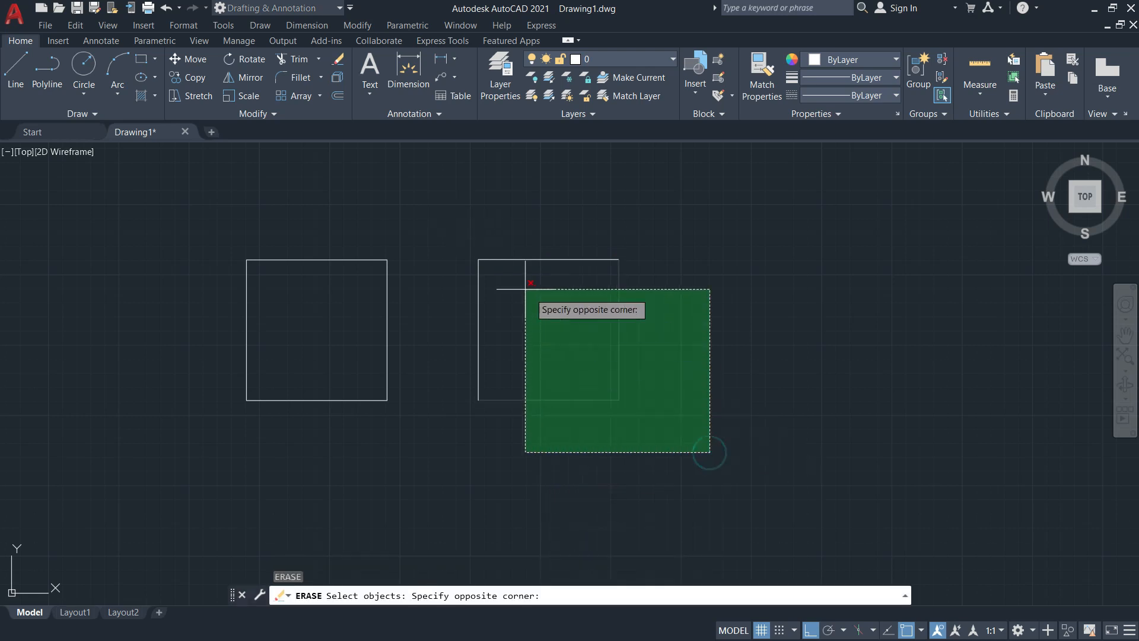
{"action": "left_click", "coordinate": [457, 211]}
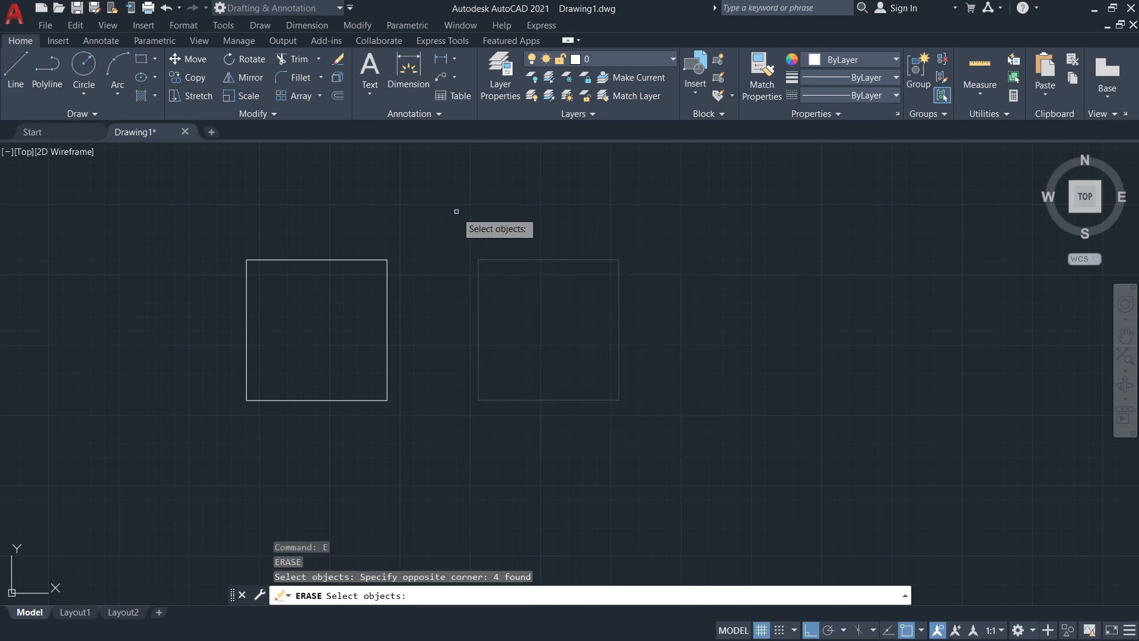
{"action": "key", "text": "Return"}
Erase the remaining left rectangle with ERASE and a window selection
{"action": "mouse_move", "coordinate": [468, 222]}
{"action": "middle_mouse_down"}
{"action": "mouse_move", "coordinate": [526, 248]}
{"action": "mouse_move", "coordinate": [500, 261]}
{"action": "middle_mouse_up"}
{"action": "scroll", "coordinate": [360, 378], "scroll_direction": "up", "scroll_amount": 4}
{"action": "scroll", "coordinate": [359, 378], "scroll_direction": "down", "scroll_amount": 2}
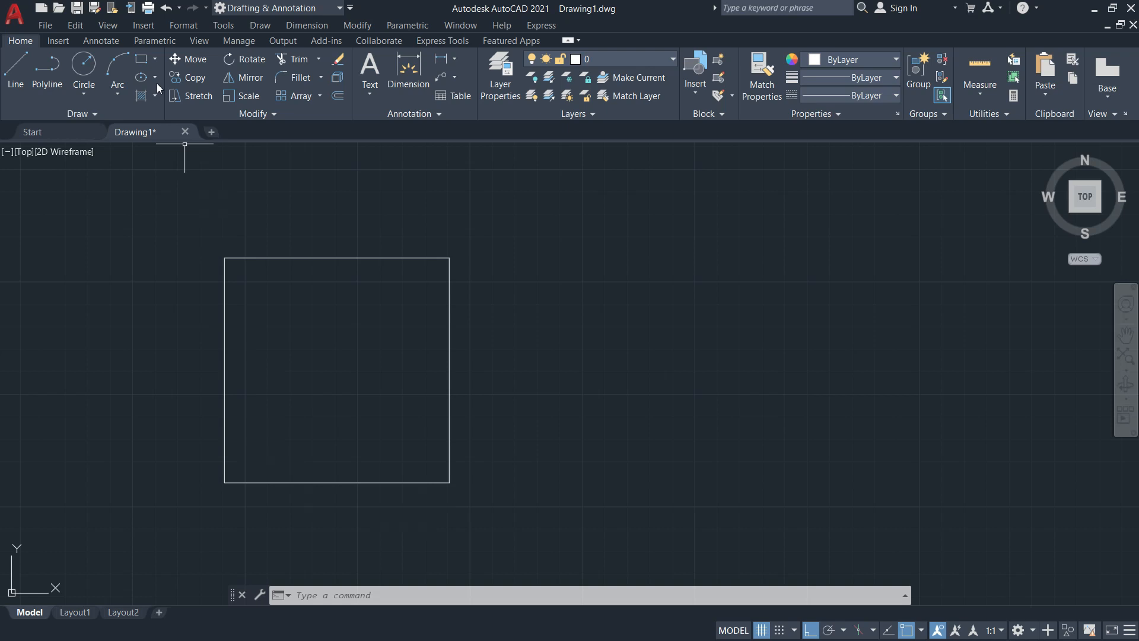
{"action": "left_click", "coordinate": [449, 333]}
{"action": "left_click", "coordinate": [445, 331]}
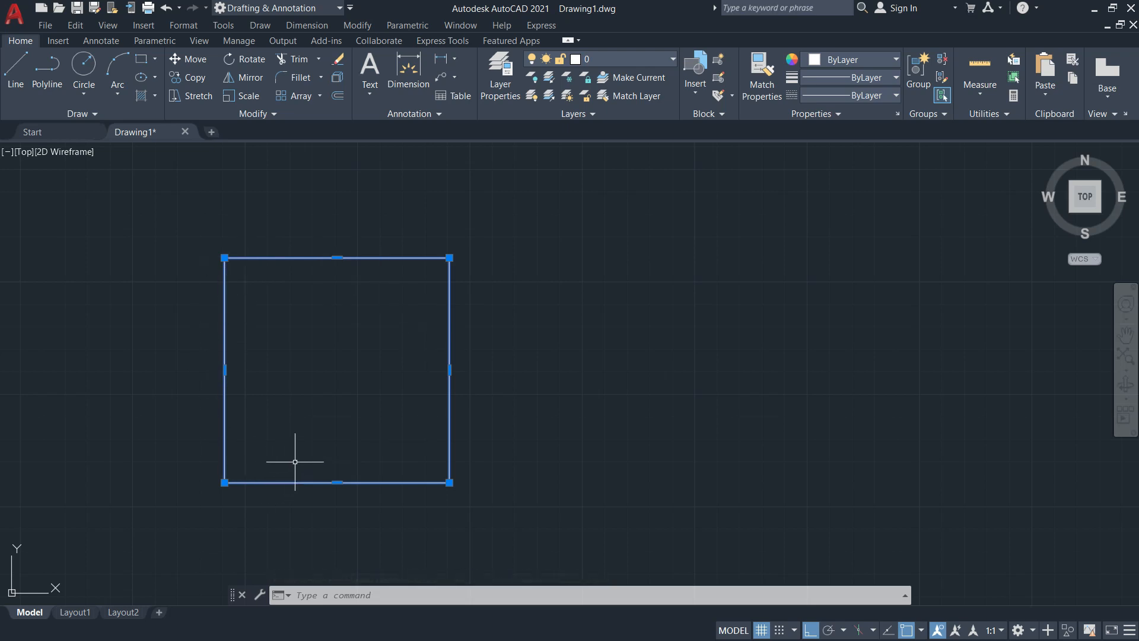
{"action": "key", "text": "Escape"}
{"action": "type", "text": "e"}
{"action": "key", "text": "Return"}
{"action": "left_click", "coordinate": [337, 396]}
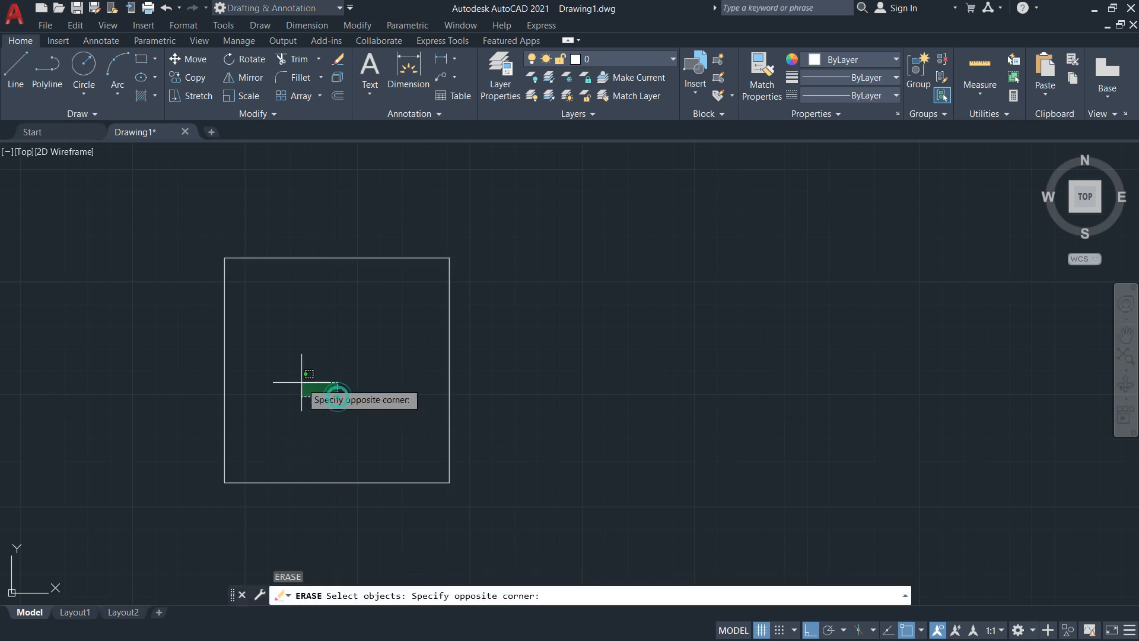
{"action": "left_click", "coordinate": [108, 313]}
{"action": "key", "text": "Return"}
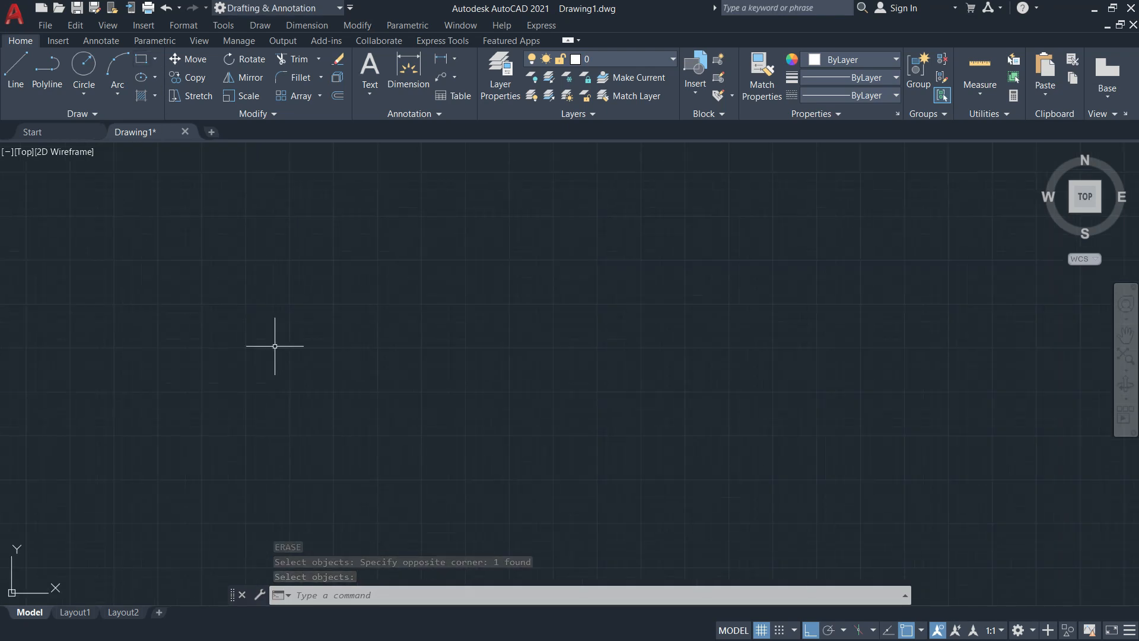
Zoom to extents (Z, E) to show the empty model space
{"action": "type", "text": "z"}
{"action": "key", "text": "Return"}
{"action": "type", "text": "e"}
{"action": "key", "text": "Return"}
{"action": "middle_click_drag", "start_coordinate": [457, 357], "coordinate": [381, 337]}
{"action": "type", "text": "z"}
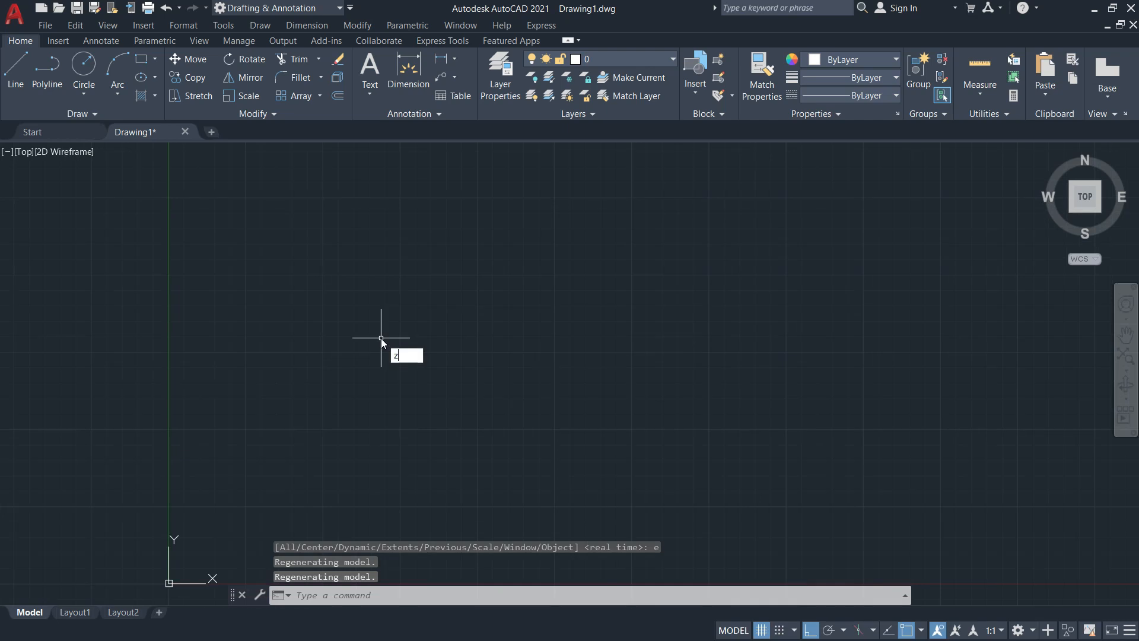
{"action": "key", "text": "Return"}
{"action": "type", "text": "e"}
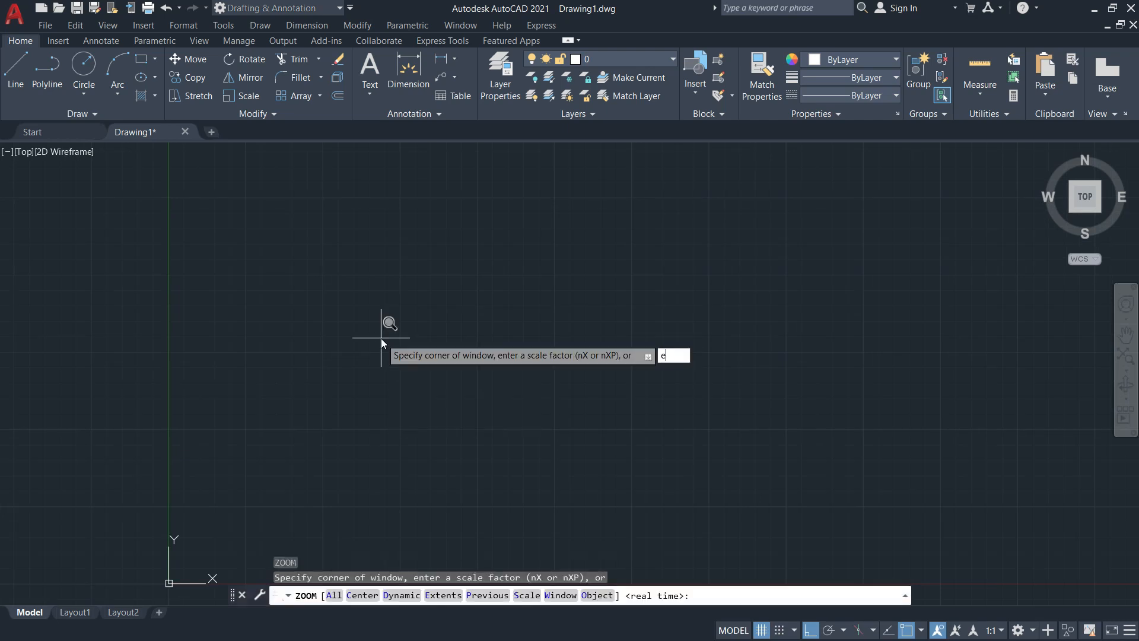
{"action": "key", "text": "Return"}
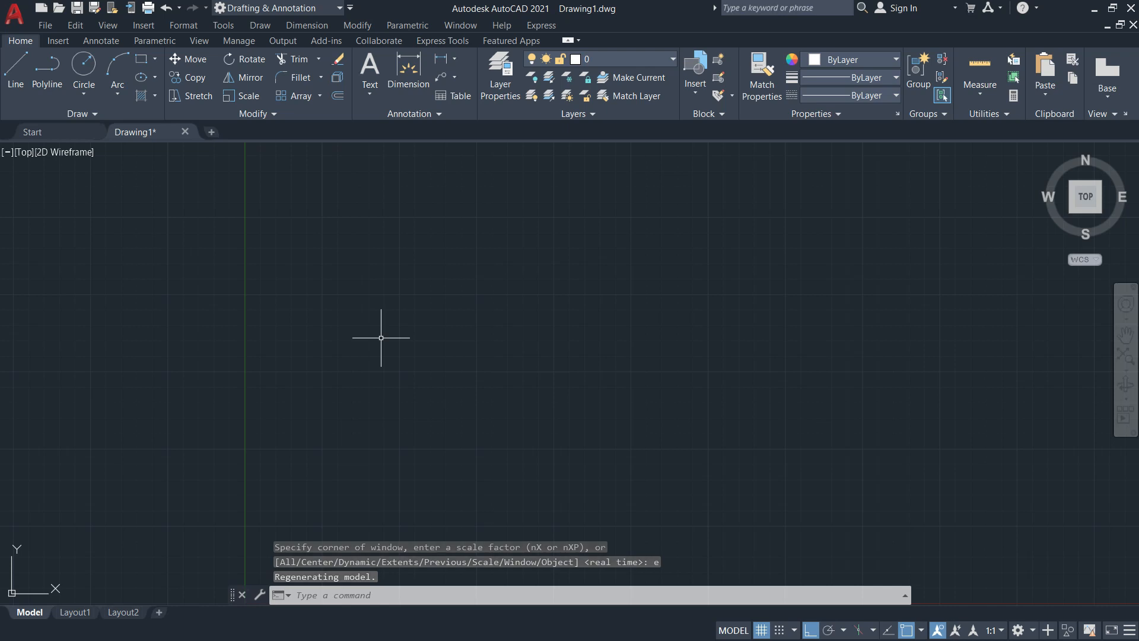
{"action": "middle_click_drag", "start_coordinate": [563, 293], "coordinate": [328, 300]}
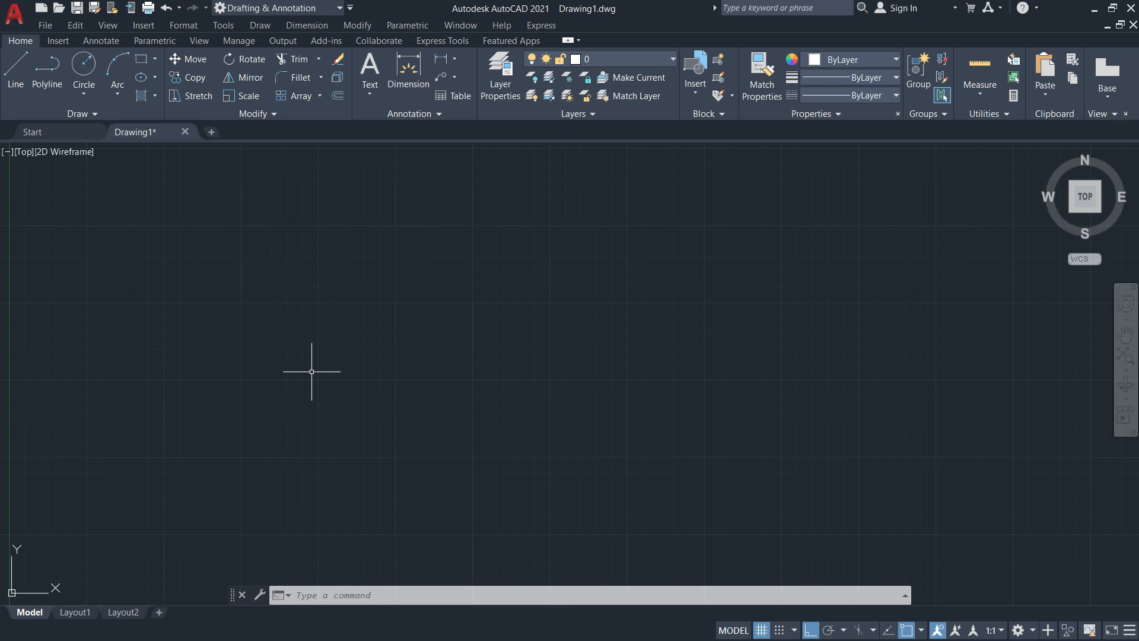
{"action": "type", "text": "RE"}
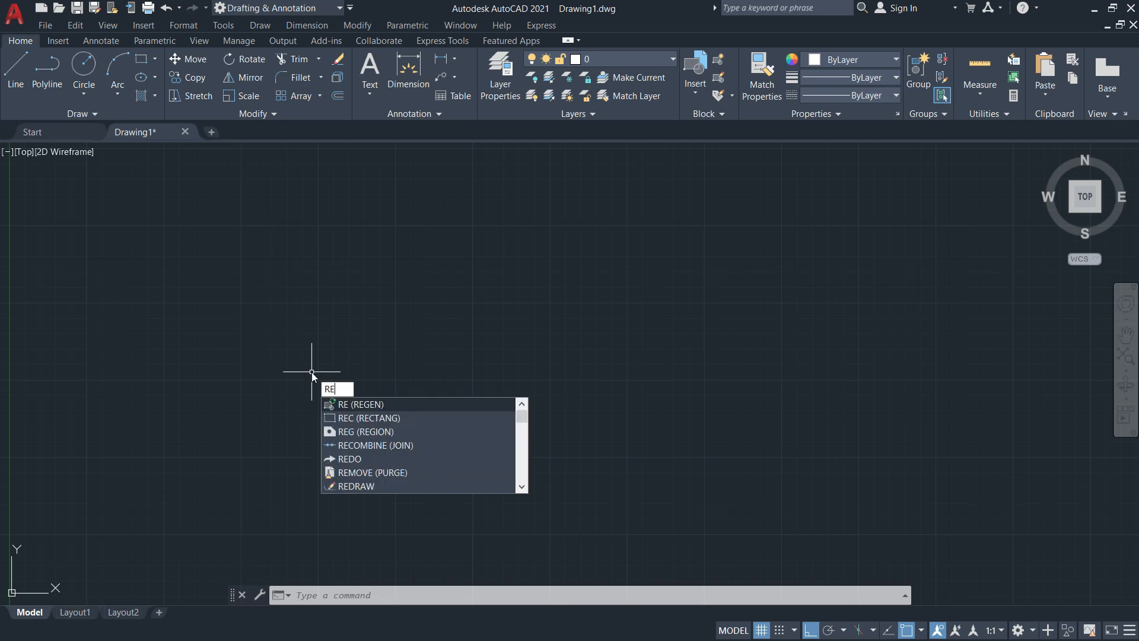
{"action": "key", "text": "Return"}
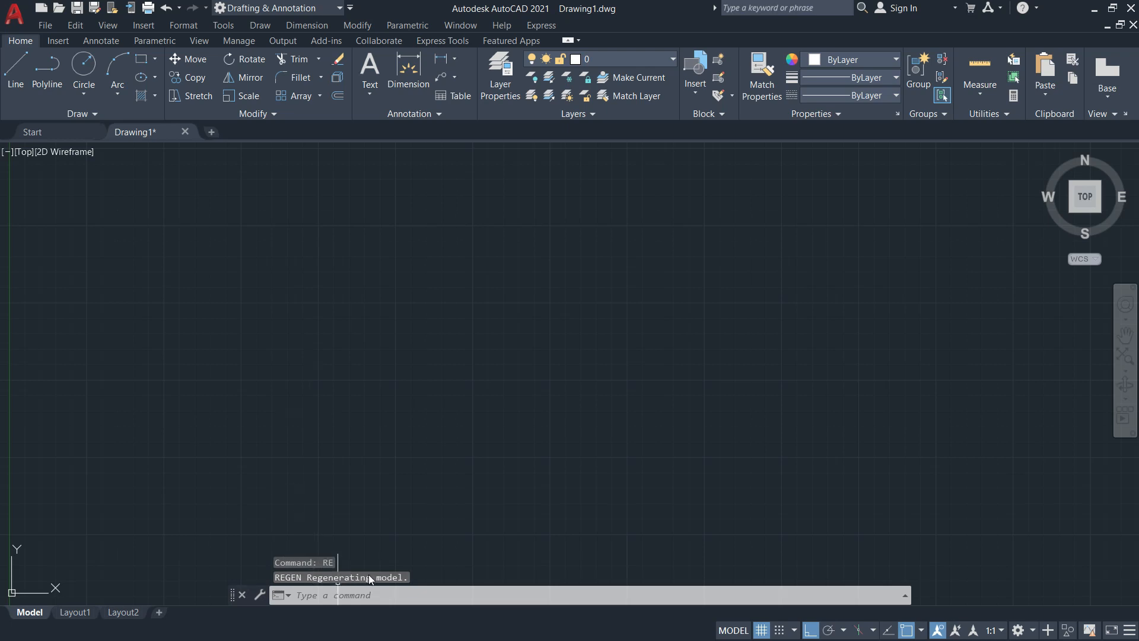
Start the RECTANG command with REC after backing out of earlier command attempts
{"action": "left_click", "coordinate": [155, 59]}
{"action": "left_click", "coordinate": [154, 86]}
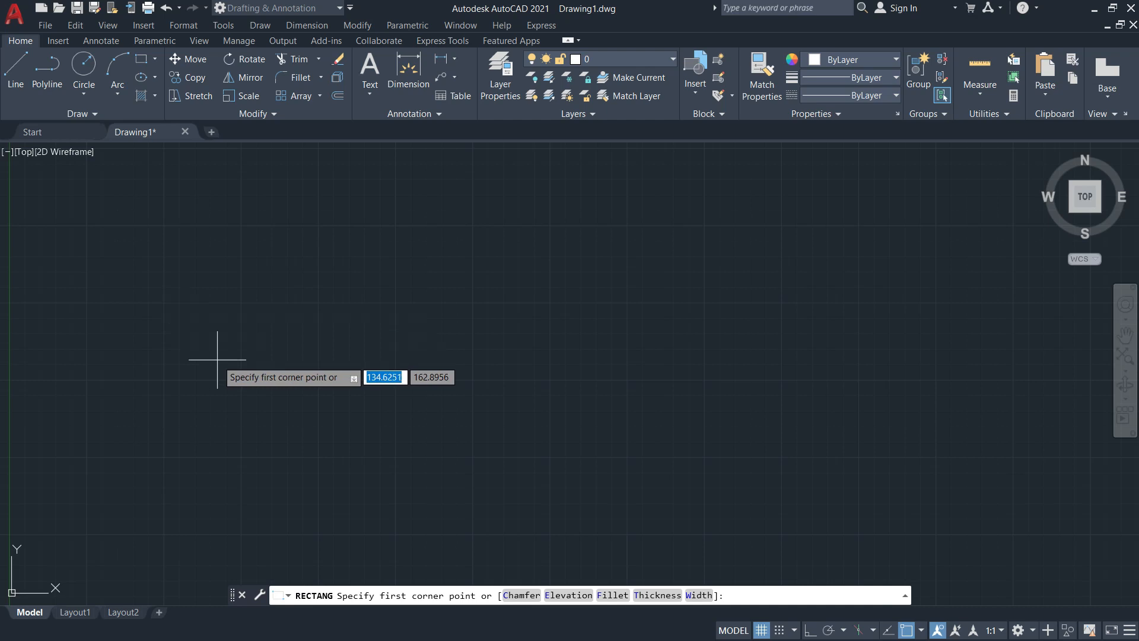
{"action": "key", "text": "Escape"}
{"action": "type", "text": "REC"}
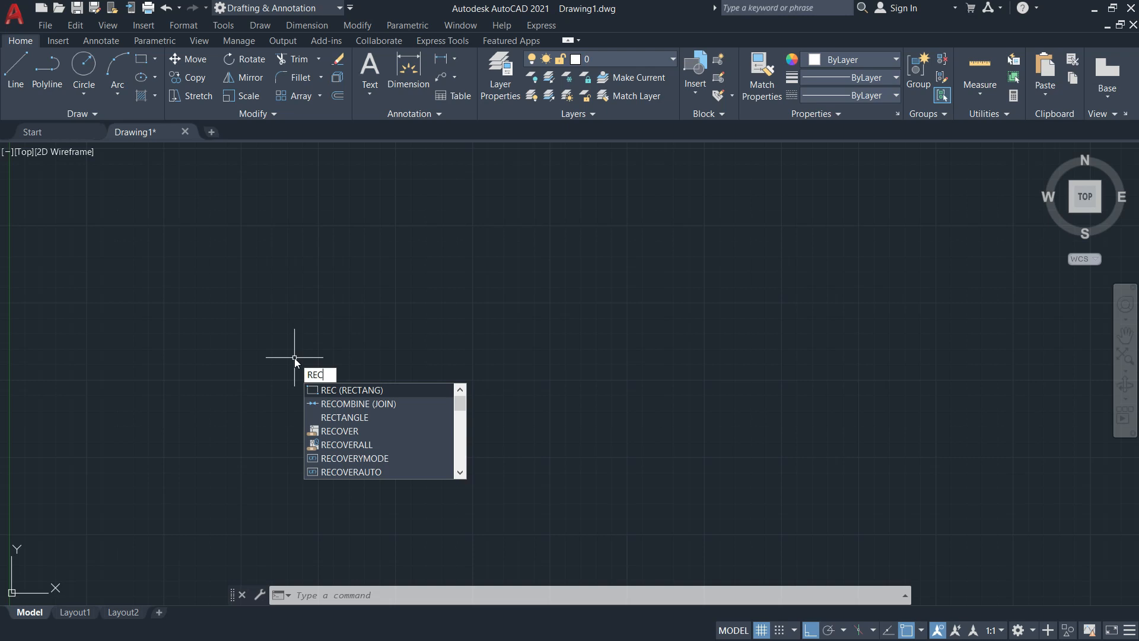
{"action": "key", "text": "BackSpace"}
{"action": "key", "text": "BackSpace"}
{"action": "key", "text": "BackSpace"}
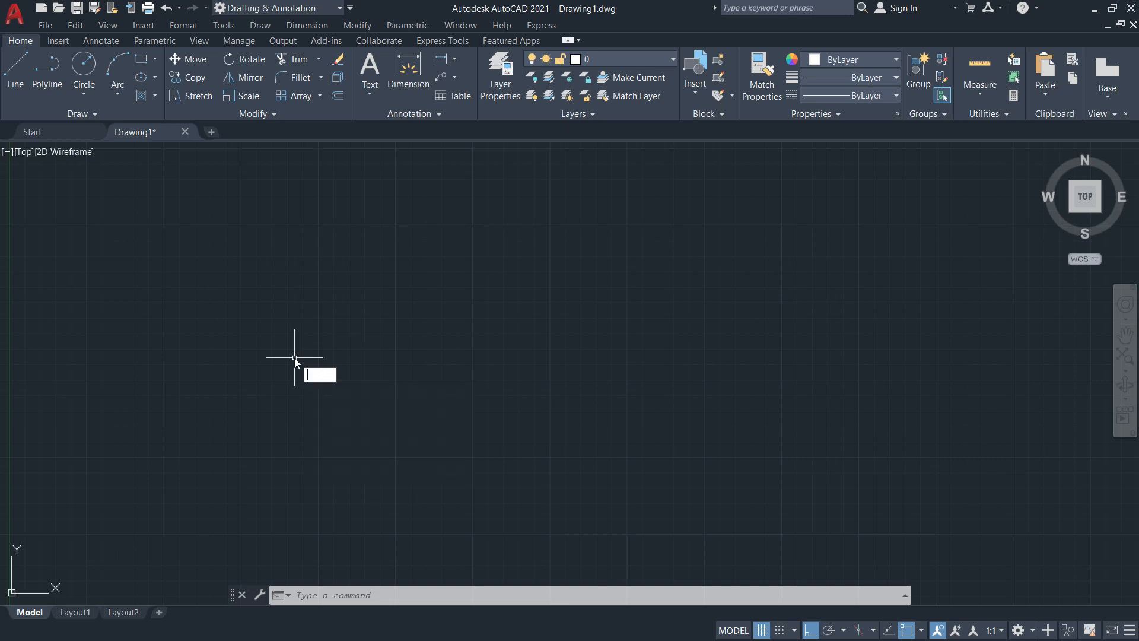
{"action": "type", "text": "L"}
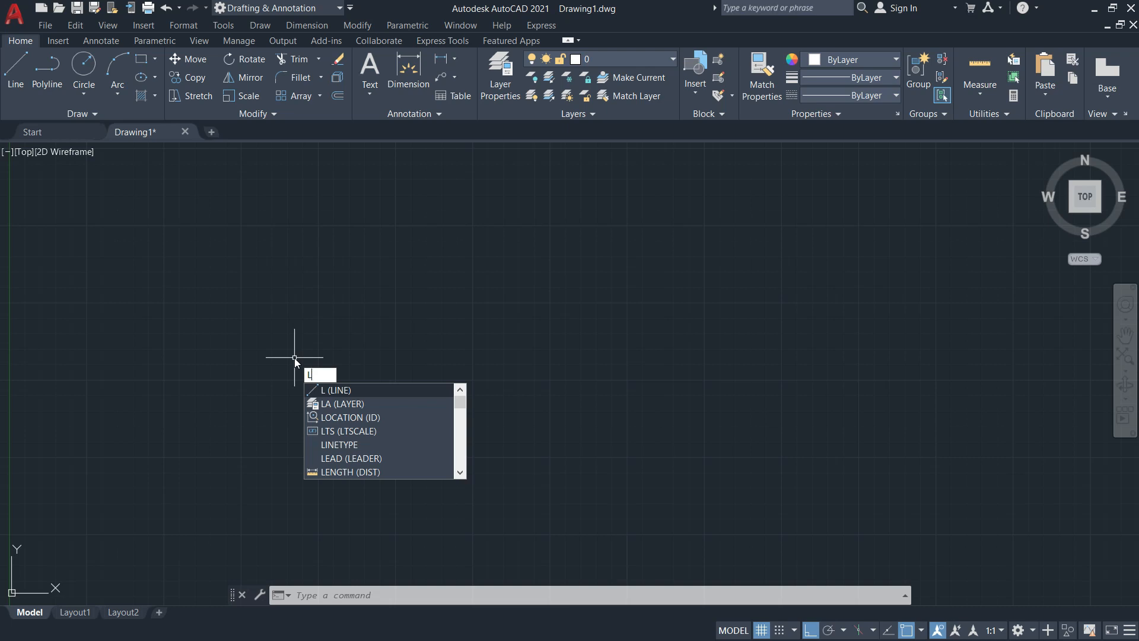
{"action": "key", "text": "BackSpace"}
{"action": "type", "text": "C"}
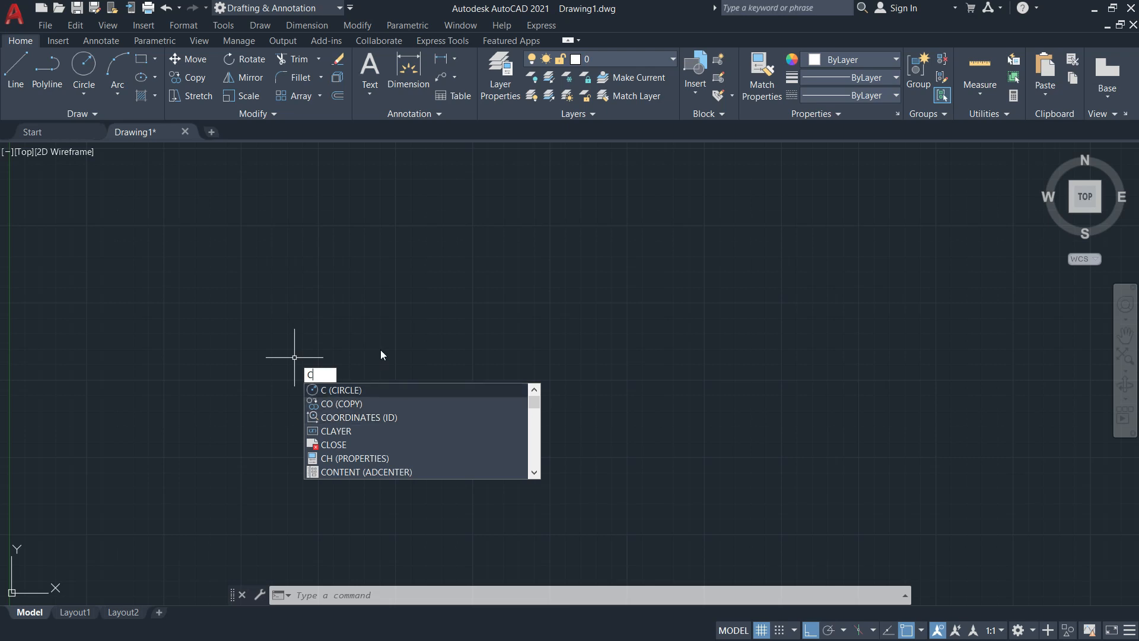
{"action": "key", "text": "BackSpace"}
{"action": "type", "text": "REC"}
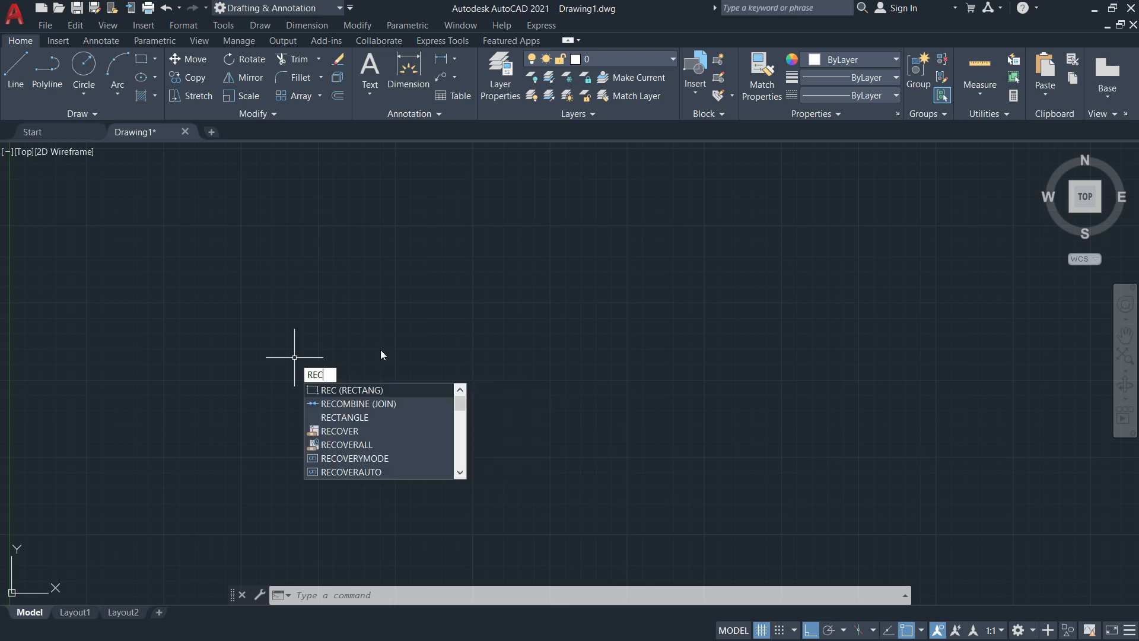
{"action": "key", "text": "Return"}
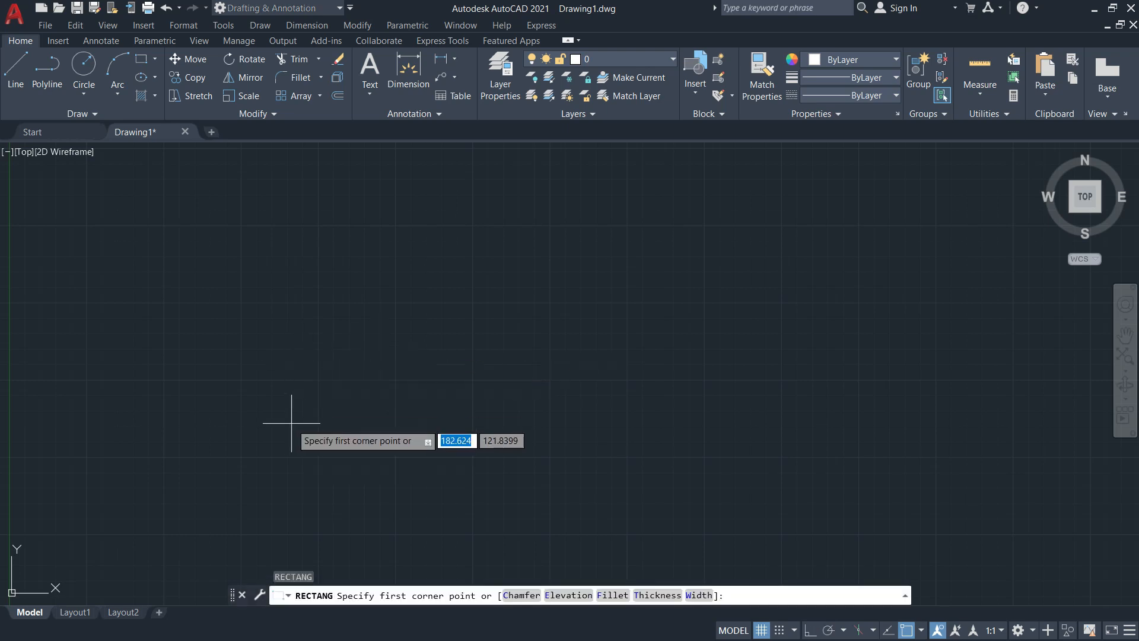
Draw a 100 × 100 square rectangle, then switch to the Activity 1 PDF
{"action": "left_click", "coordinate": [271, 421]}
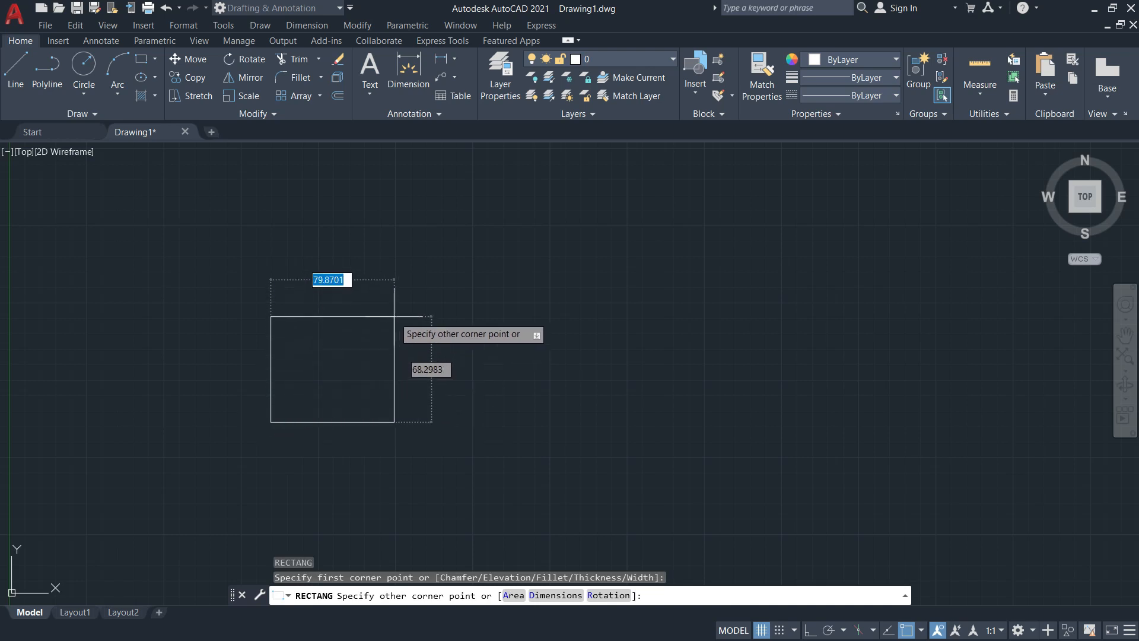
{"action": "type", "text": "100"}
{"action": "key", "text": "Tab"}
{"action": "type", "text": "100"}
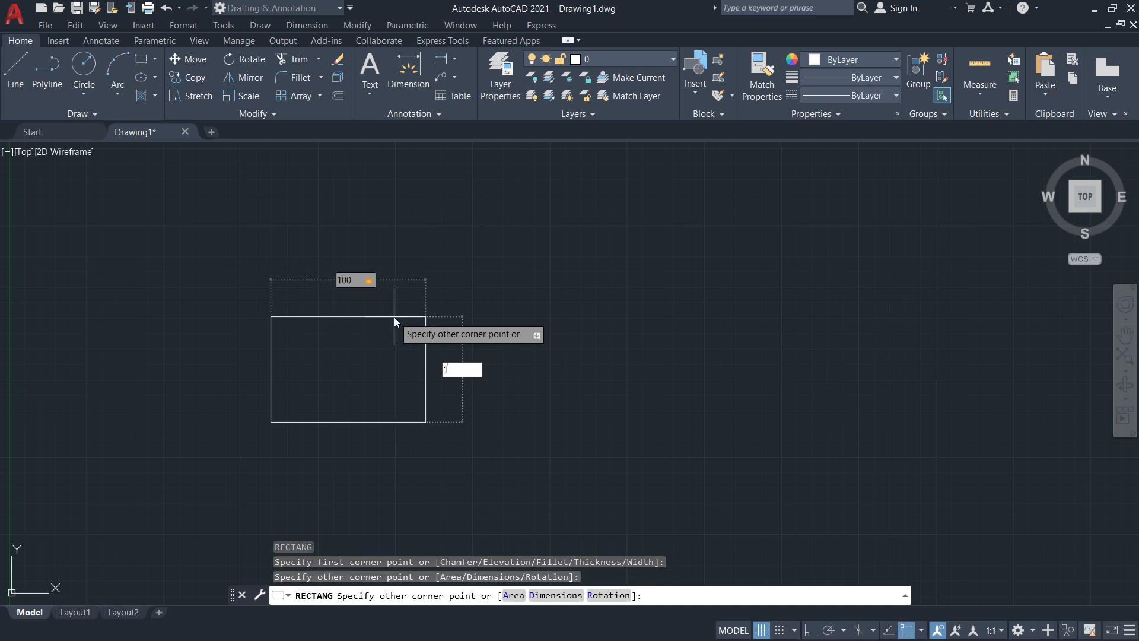
{"action": "key", "text": "Return"}
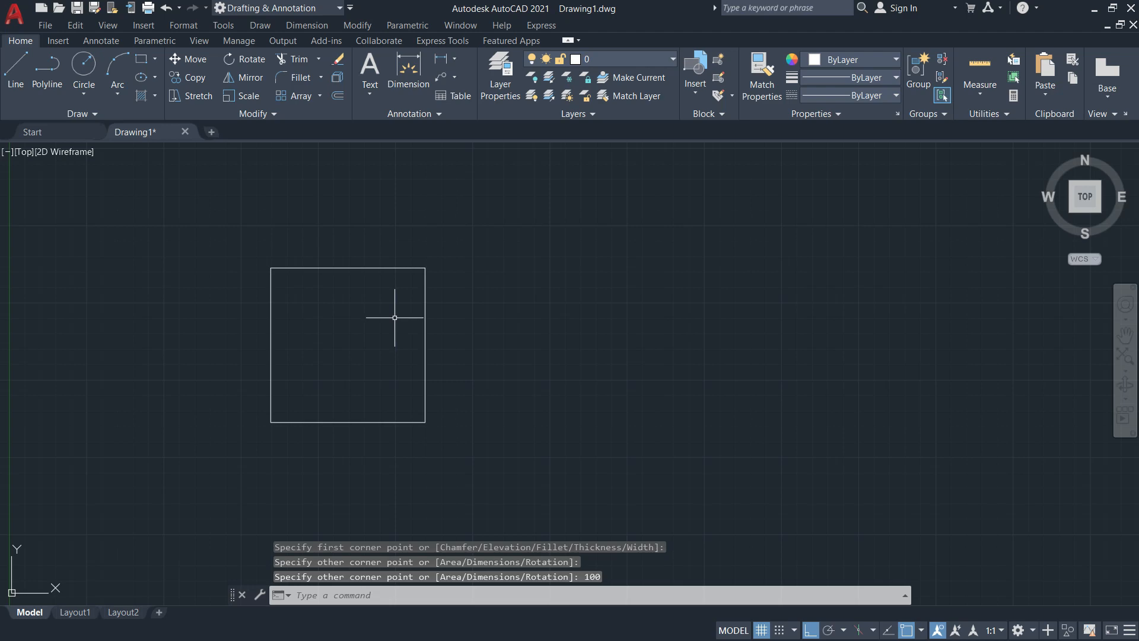
{"action": "key", "text": "alt+Tab"}
Review the 10mm line-spacing instruction in the Activity 1 PDF, then return to the AutoCAD drawing
{"action": "scroll", "coordinate": [576, 200], "scroll_direction": "up", "scroll_amount": 2}
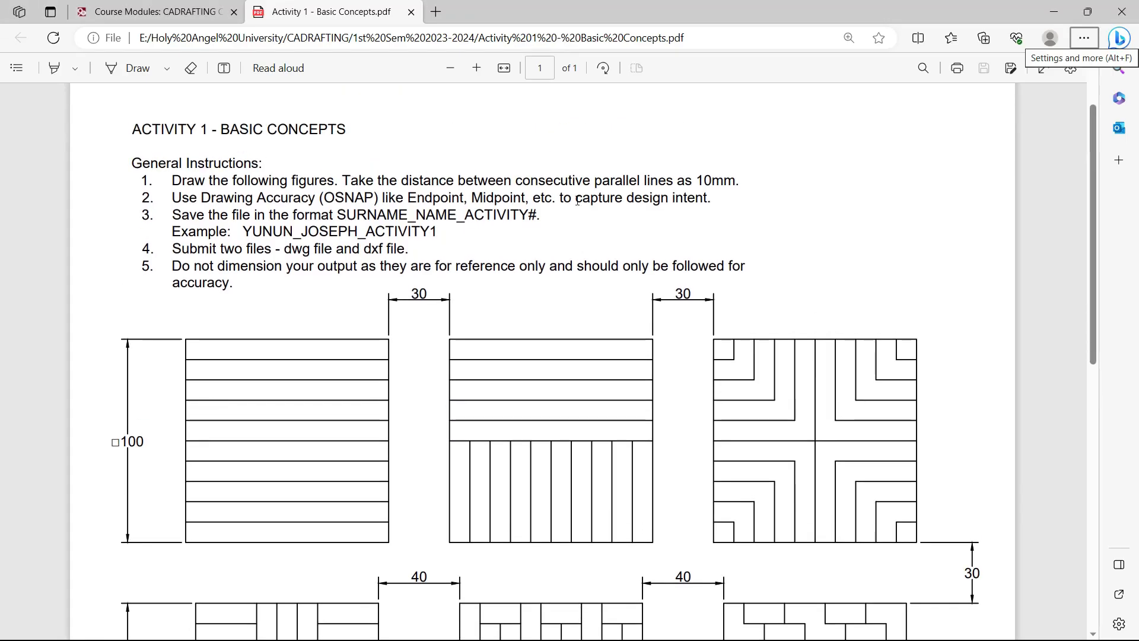
{"action": "left_click_drag", "start_coordinate": [514, 181], "coordinate": [735, 181]}
{"action": "left_click", "coordinate": [674, 199]}
{"action": "left_click", "coordinate": [680, 219]}
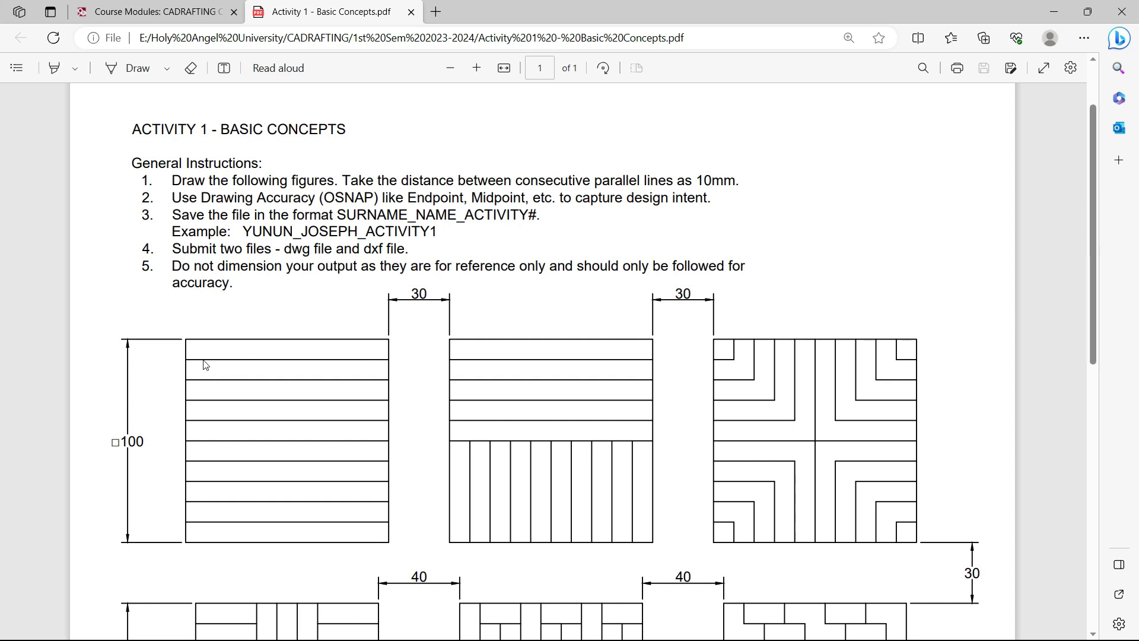
{"action": "key", "text": "alt+Tab"}
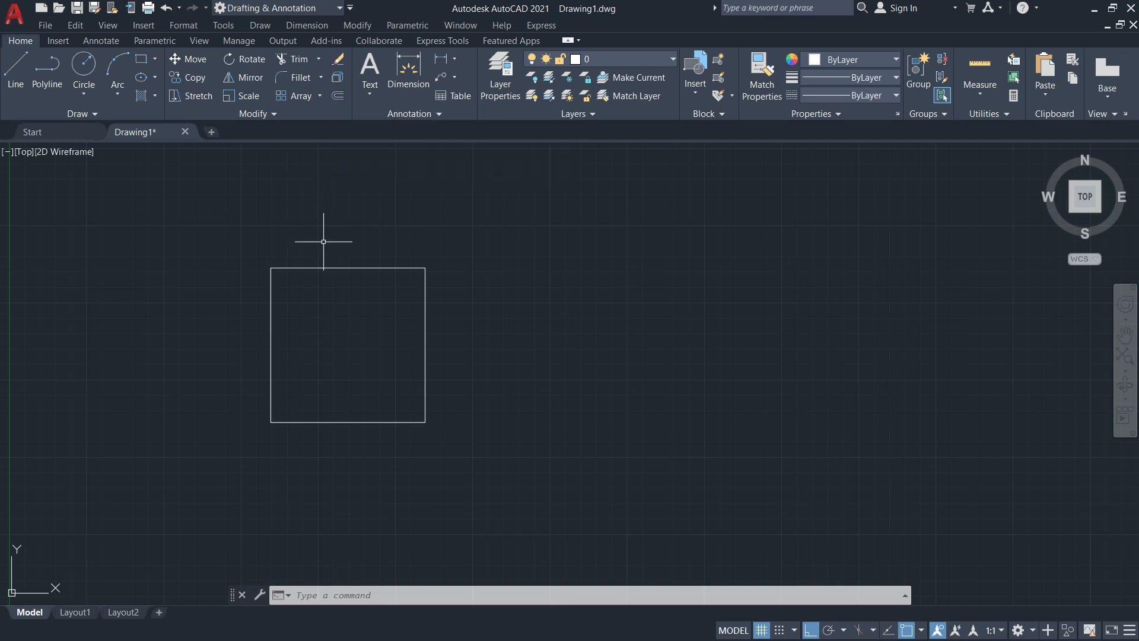
{"action": "type", "text": "O"}
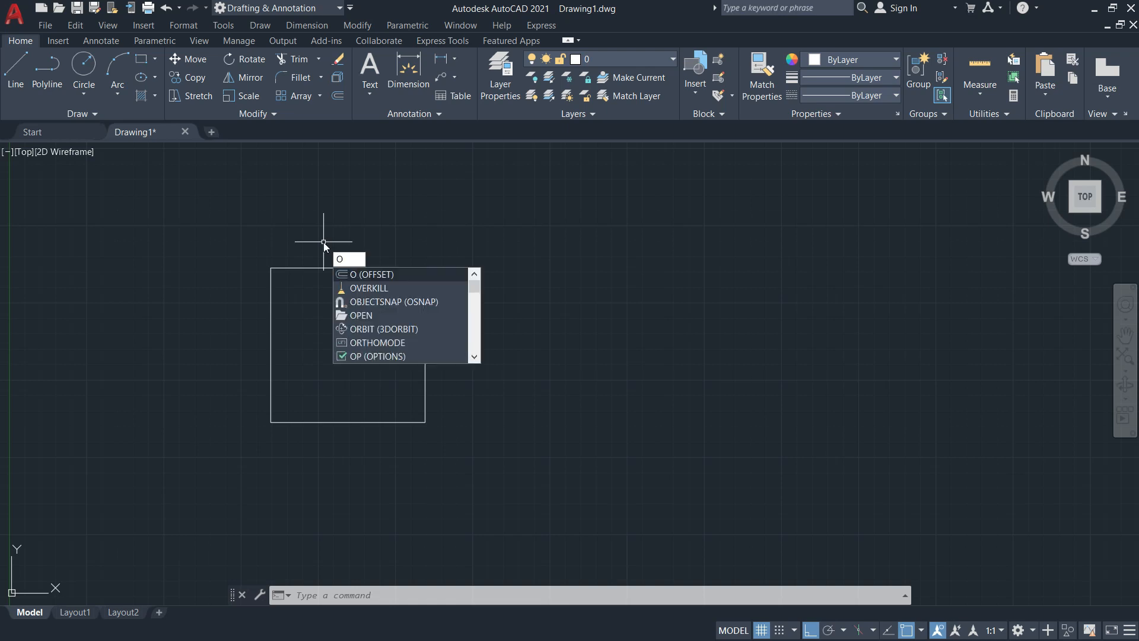
{"action": "key", "text": "Return"}
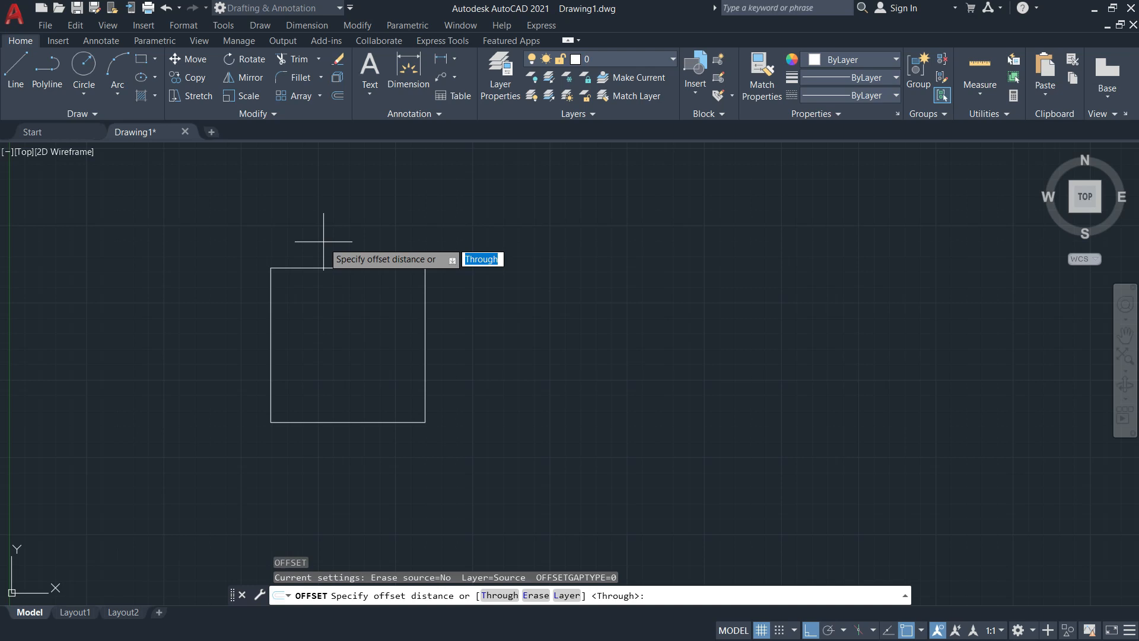
{"action": "type", "text": "10"}
{"action": "key", "text": "Return"}
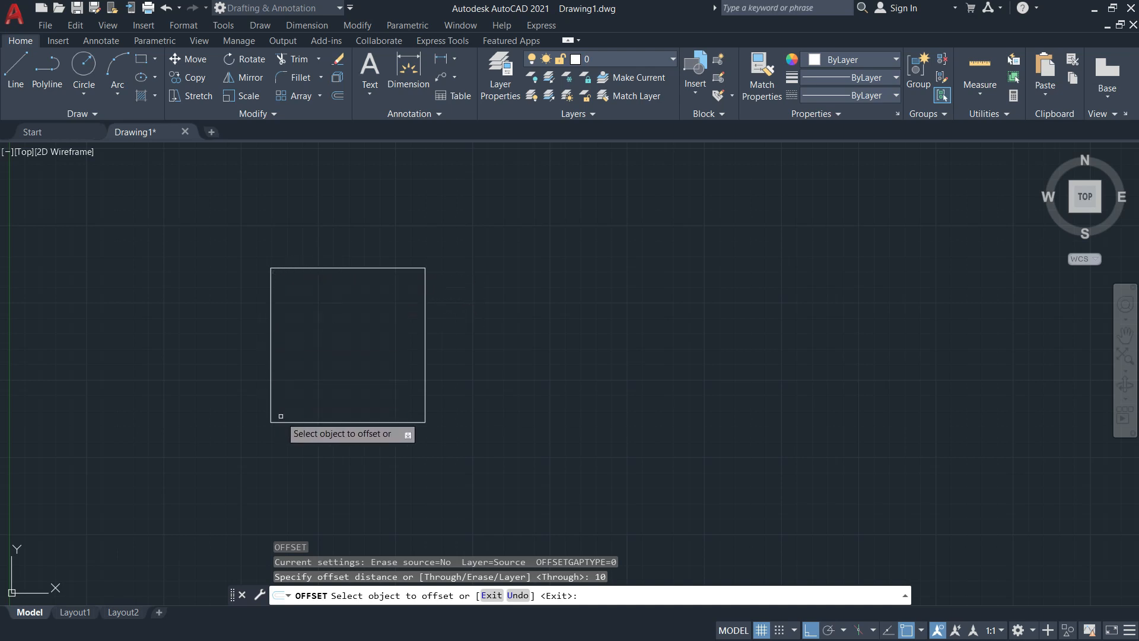
{"action": "left_click", "coordinate": [353, 267]}
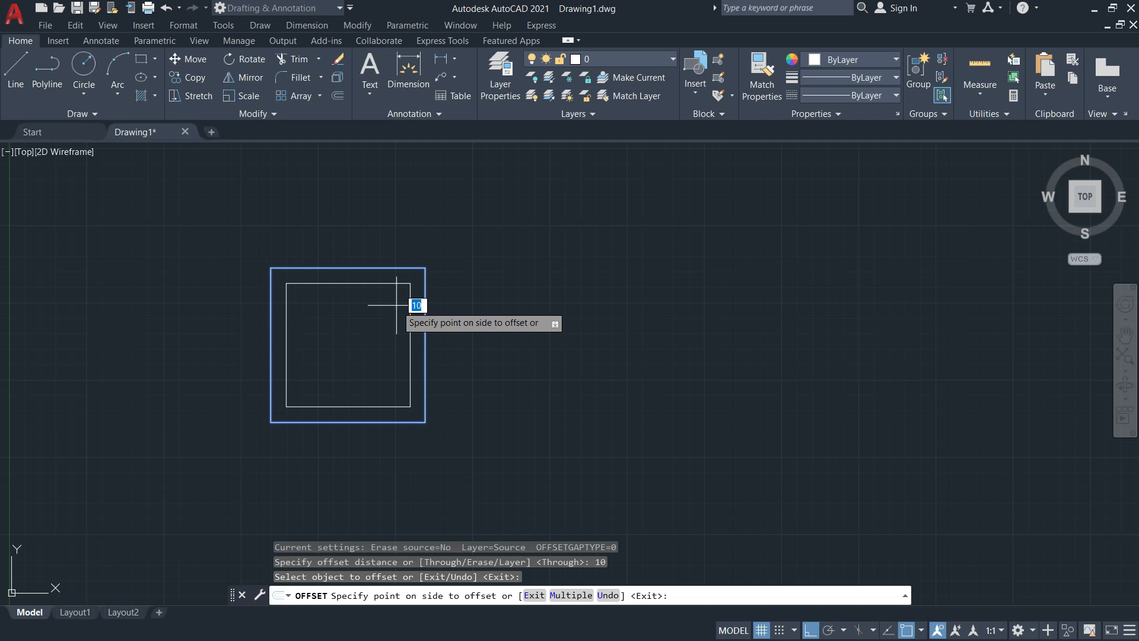
{"action": "key", "text": "Escape"}
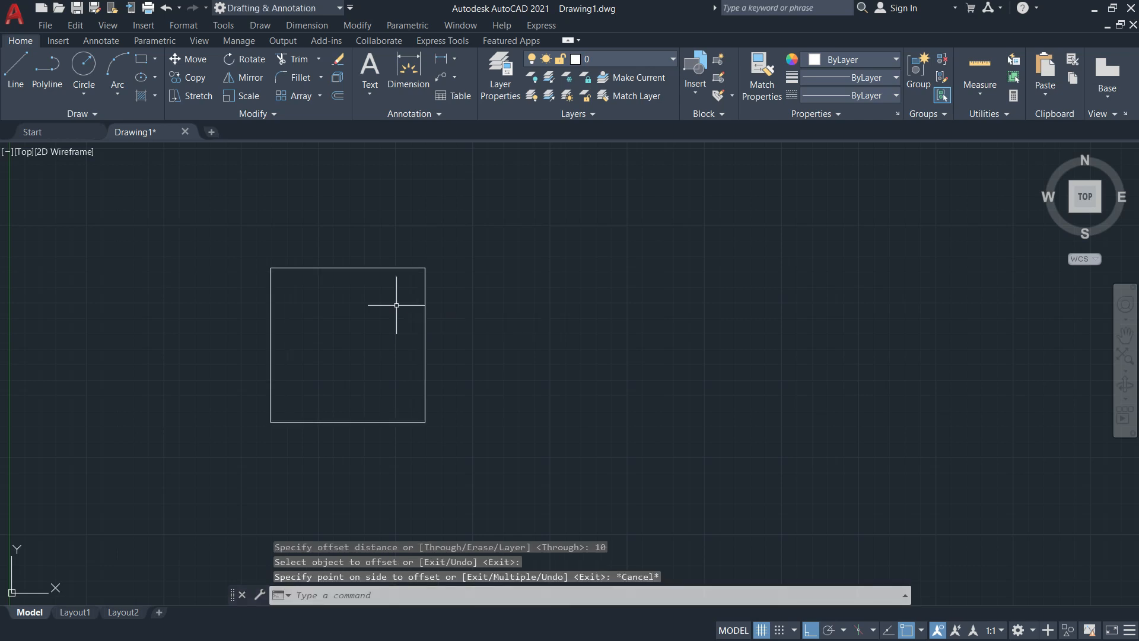
{"action": "type", "text": "X"}
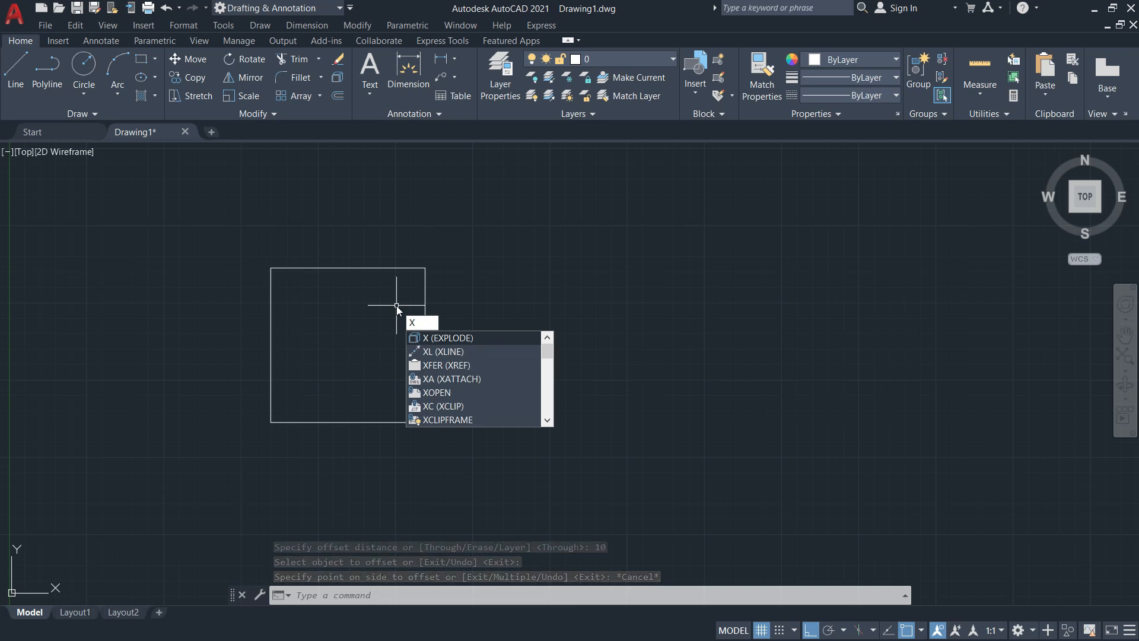
Explode the 100 × 100 rectangle with X and confirm the top and right edges are separate lines
{"action": "key", "text": "Escape"}
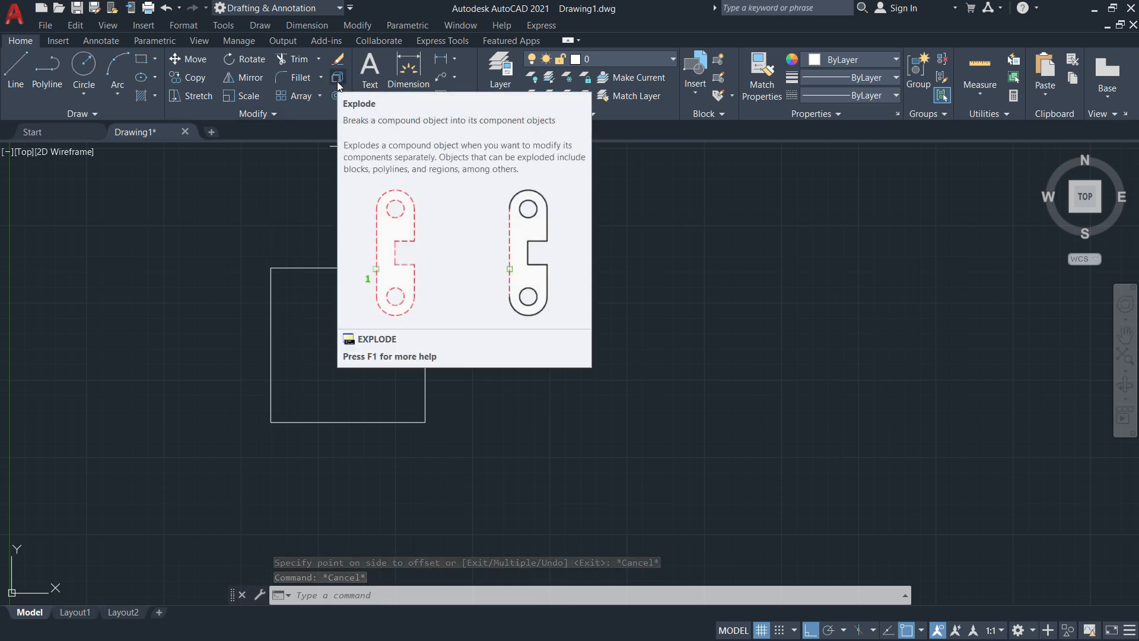
{"action": "key", "text": "Escape"}
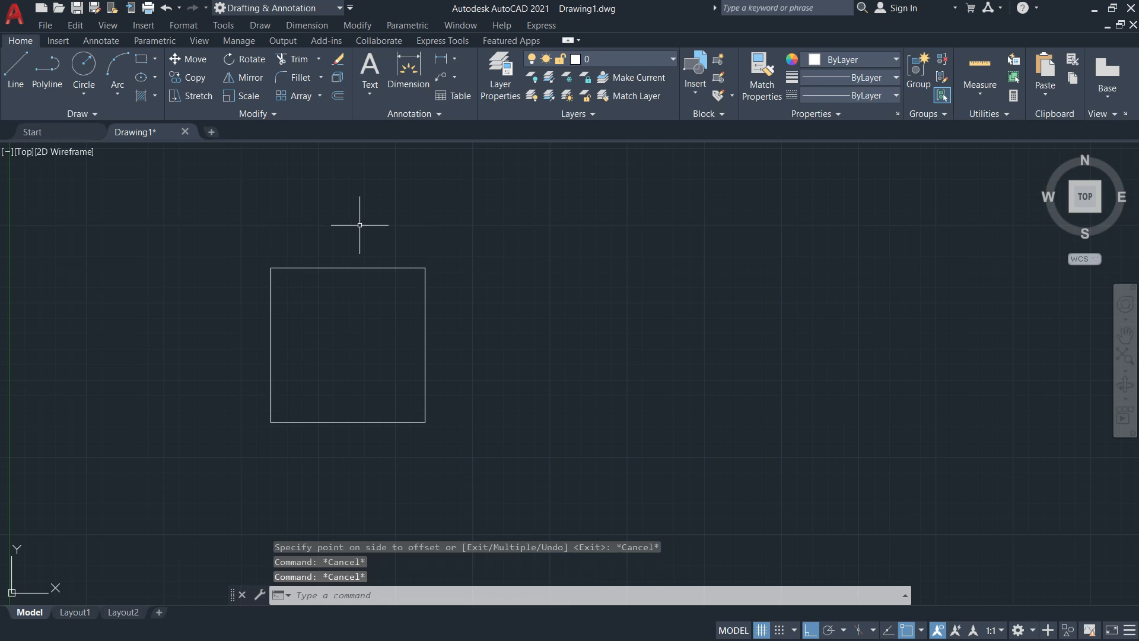
{"action": "type", "text": "x"}
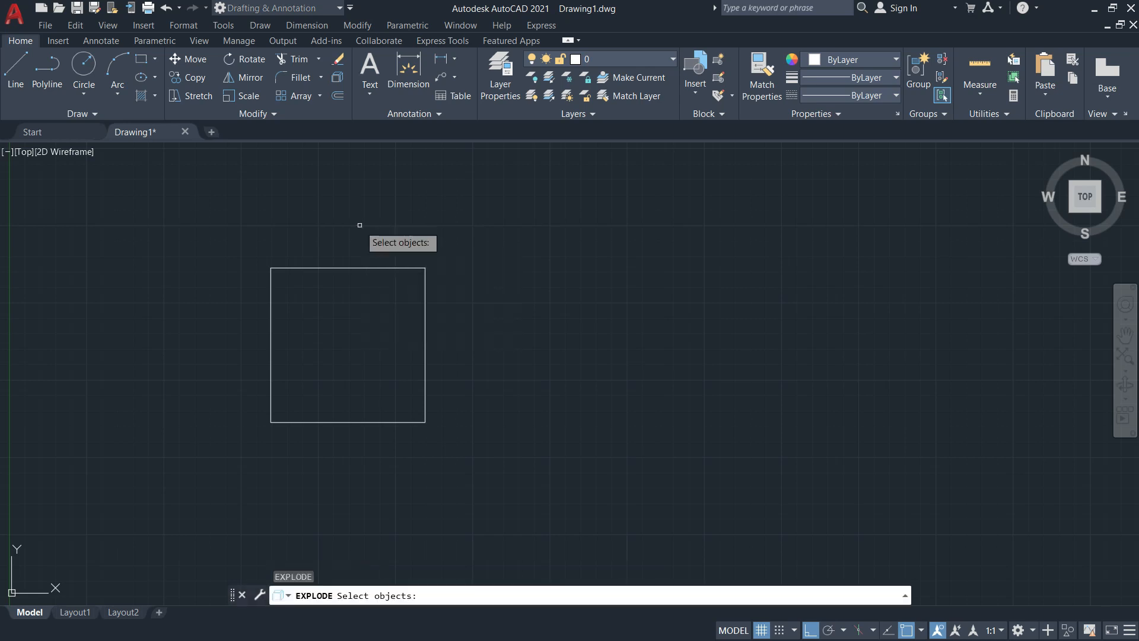
{"action": "left_click", "coordinate": [367, 268]}
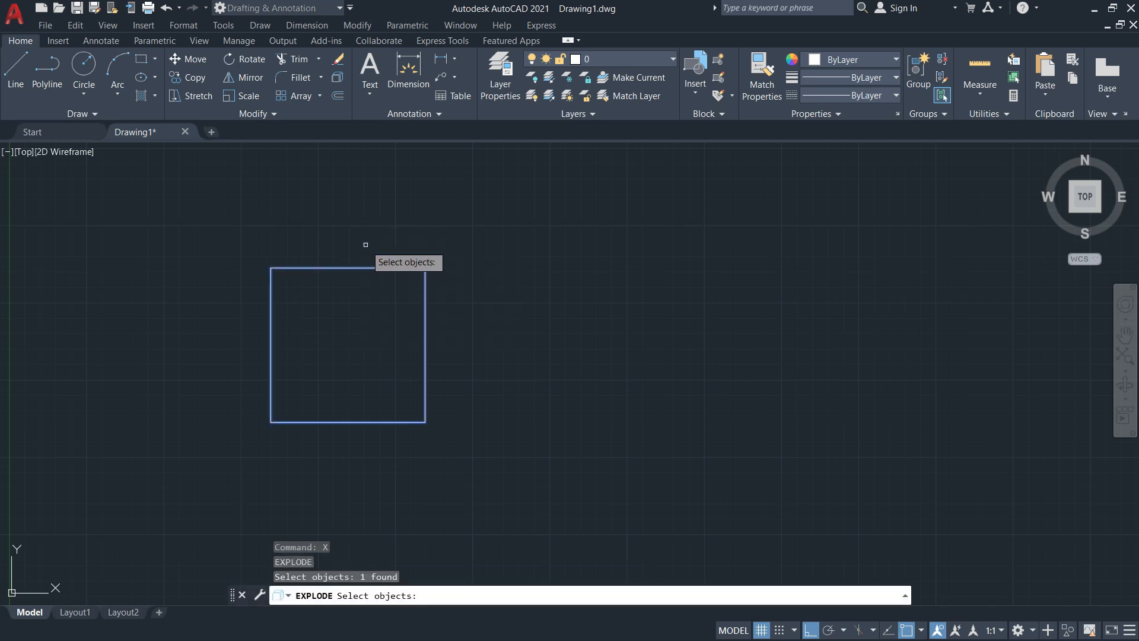
{"action": "key", "text": "Return"}
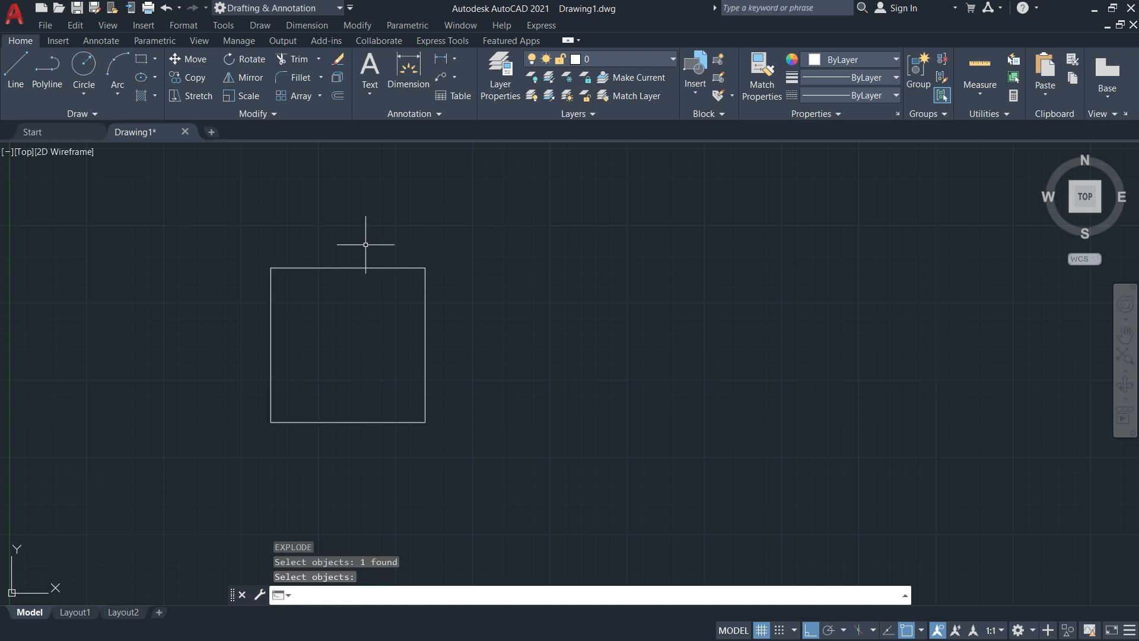
{"action": "left_click", "coordinate": [372, 267]}
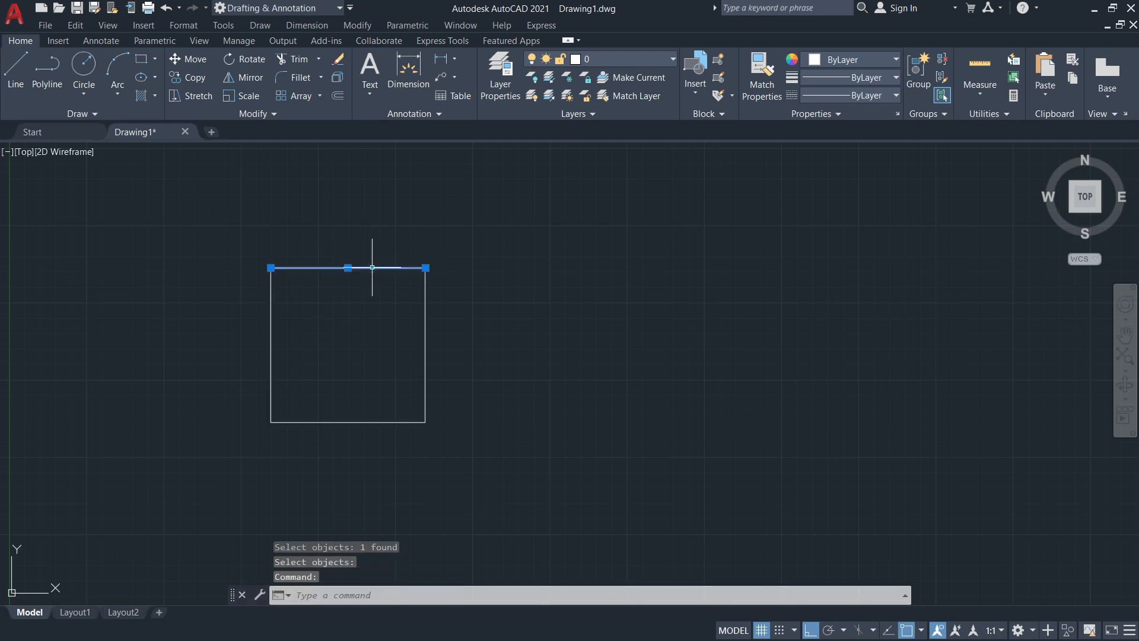
{"action": "left_click", "coordinate": [425, 292]}
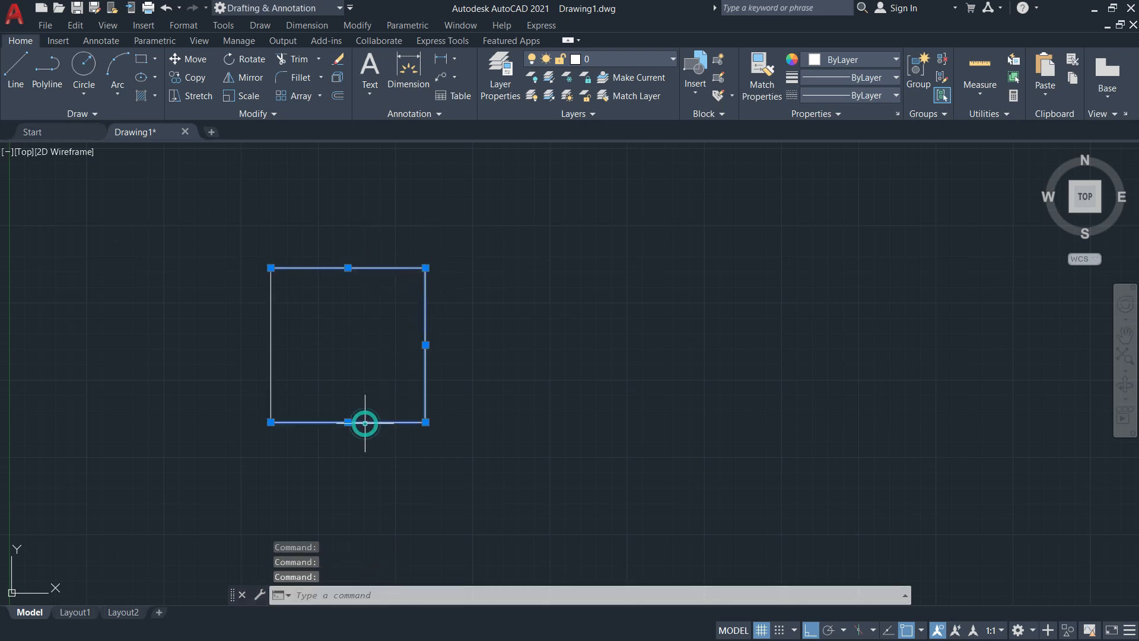
{"action": "key", "text": "Escape"}
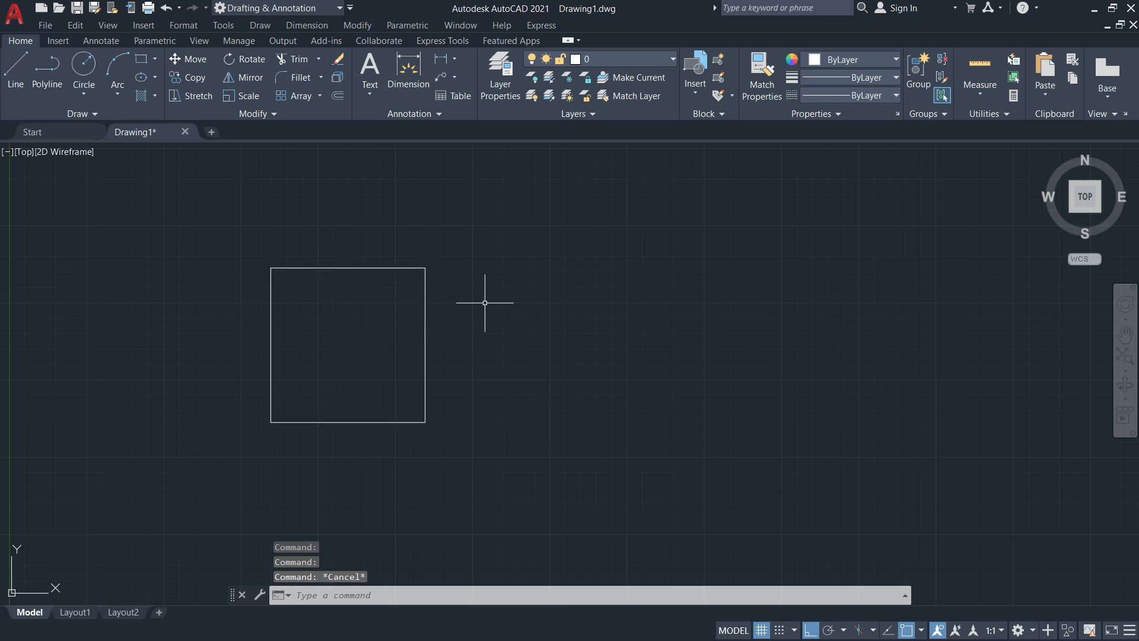
Start OFFSET with a 10 mm distance and zoom in on the square, glancing at the PDF
{"action": "type", "text": "o"}
{"action": "key", "text": "Return"}
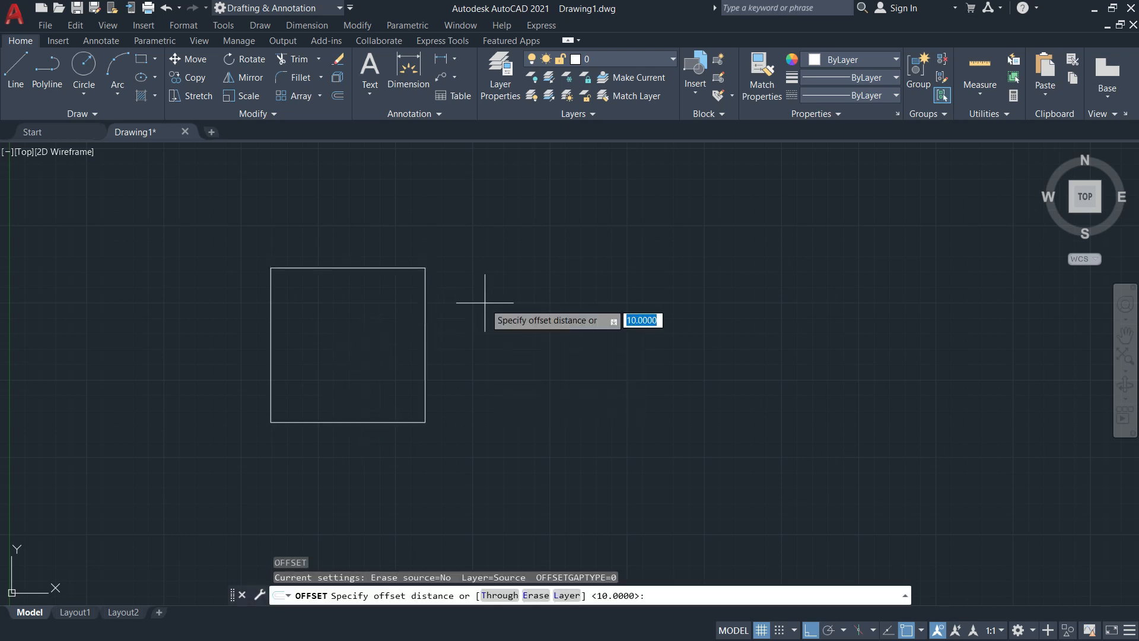
{"action": "type", "text": "10"}
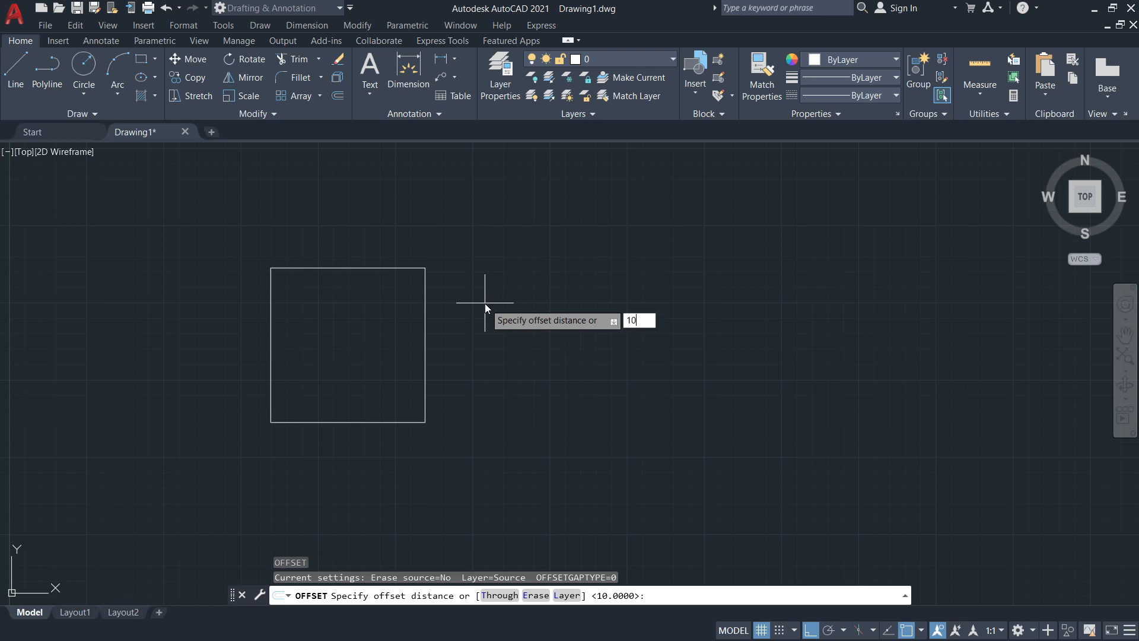
{"action": "key", "text": "Return"}
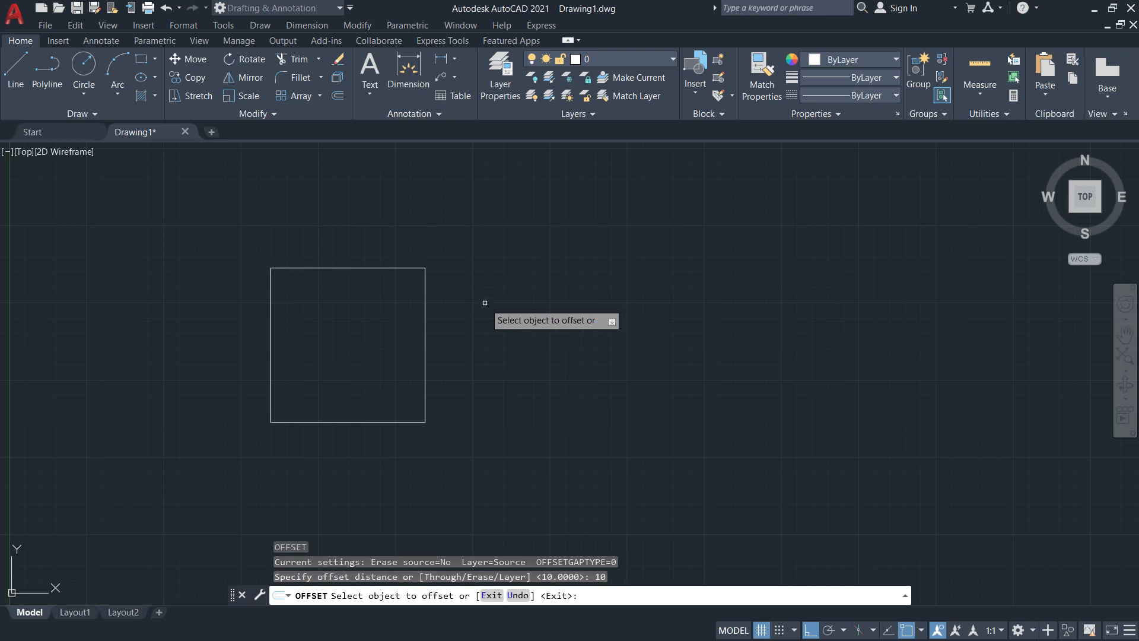
{"action": "scroll", "coordinate": [368, 308], "scroll_direction": "up", "scroll_amount": 4}
{"action": "mouse_move", "coordinate": [367, 308]}
{"action": "middle_mouse_down"}
{"action": "mouse_move", "coordinate": [520, 275]}
{"action": "mouse_move", "coordinate": [581, 276]}
{"action": "middle_mouse_up"}
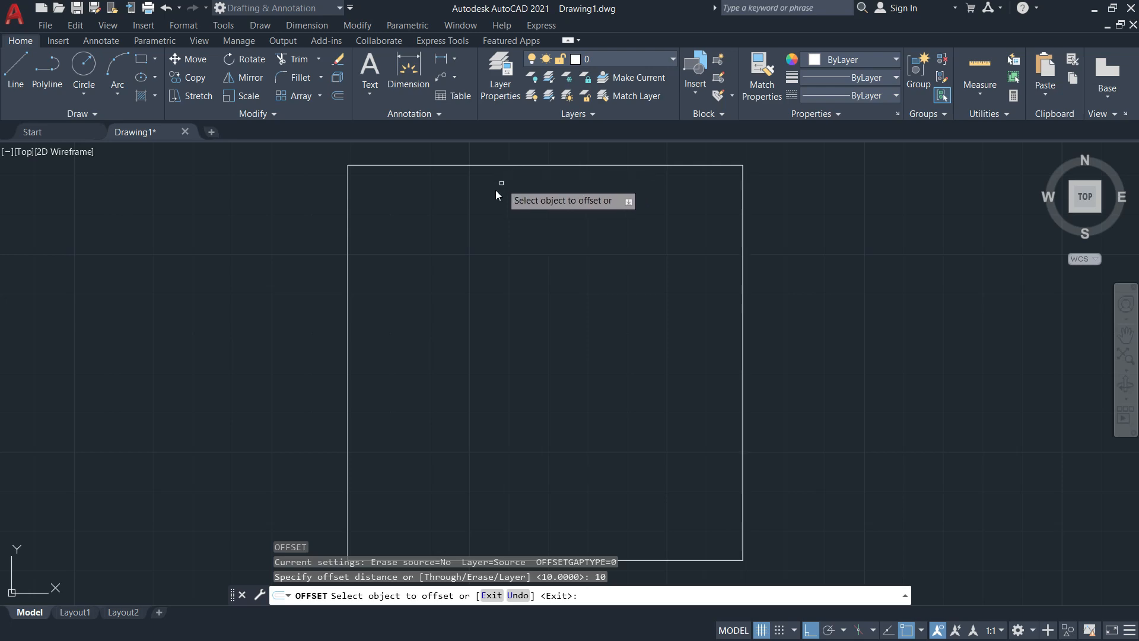
{"action": "key", "text": "alt+Tab"}
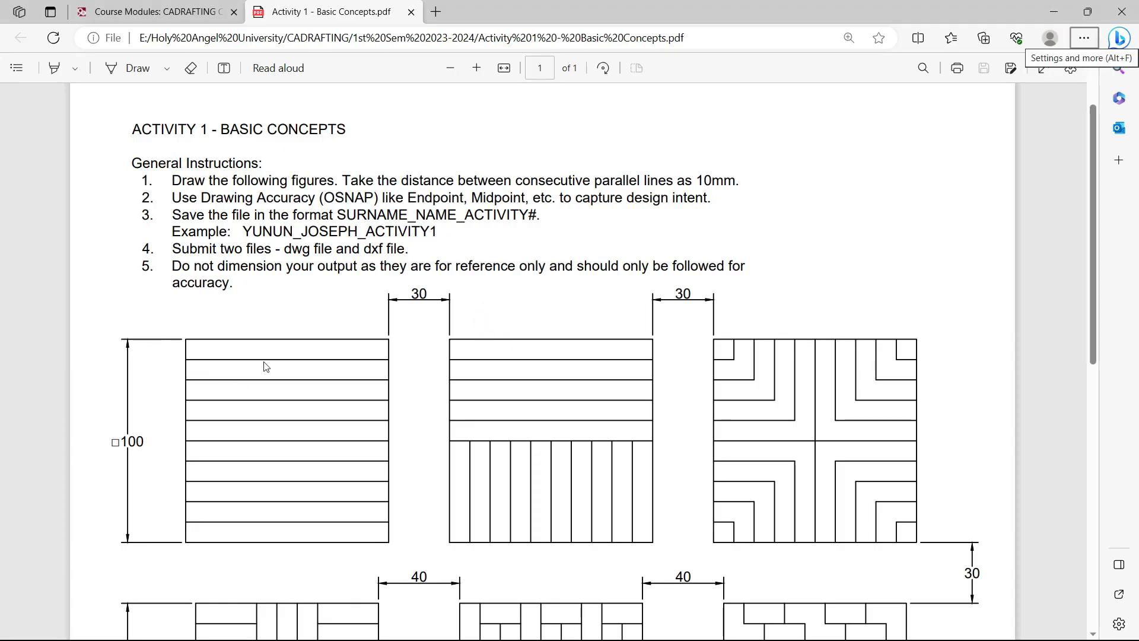
{"action": "key", "text": "alt+Tab"}
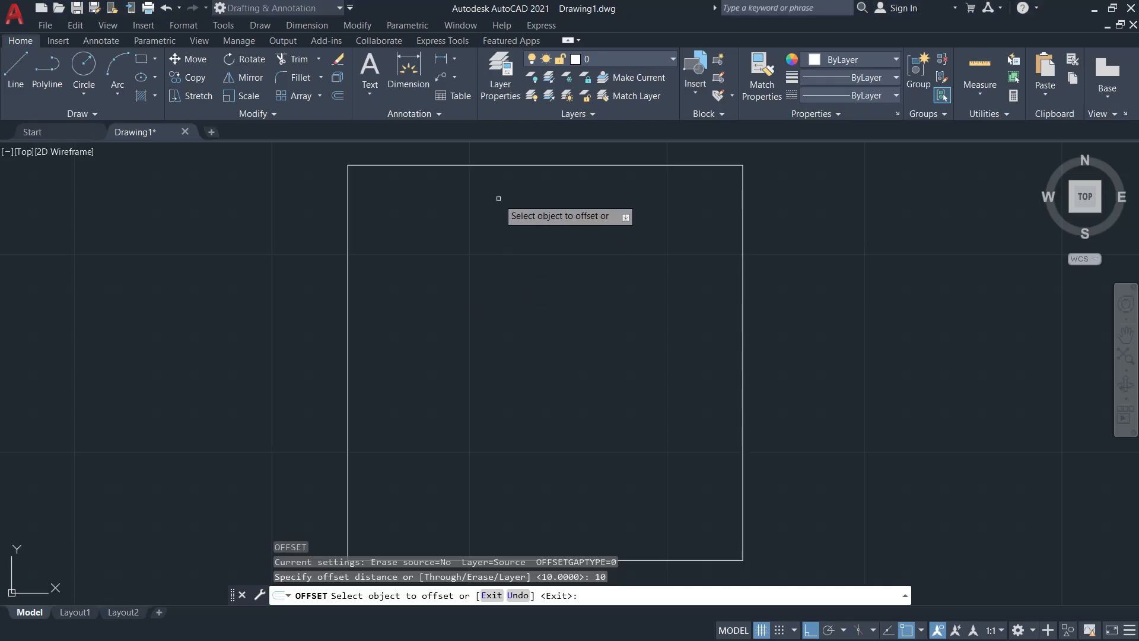
Offset the top edge downward three times, adding the first three lines 10 mm apart
{"action": "left_click", "coordinate": [507, 166]}
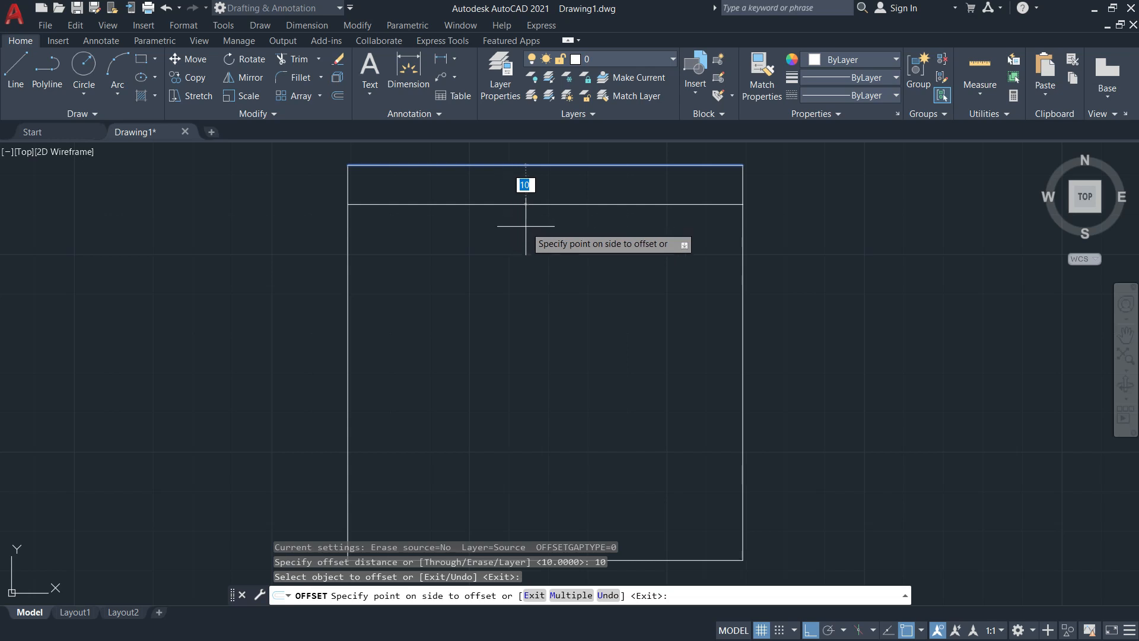
{"action": "left_click", "coordinate": [524, 226]}
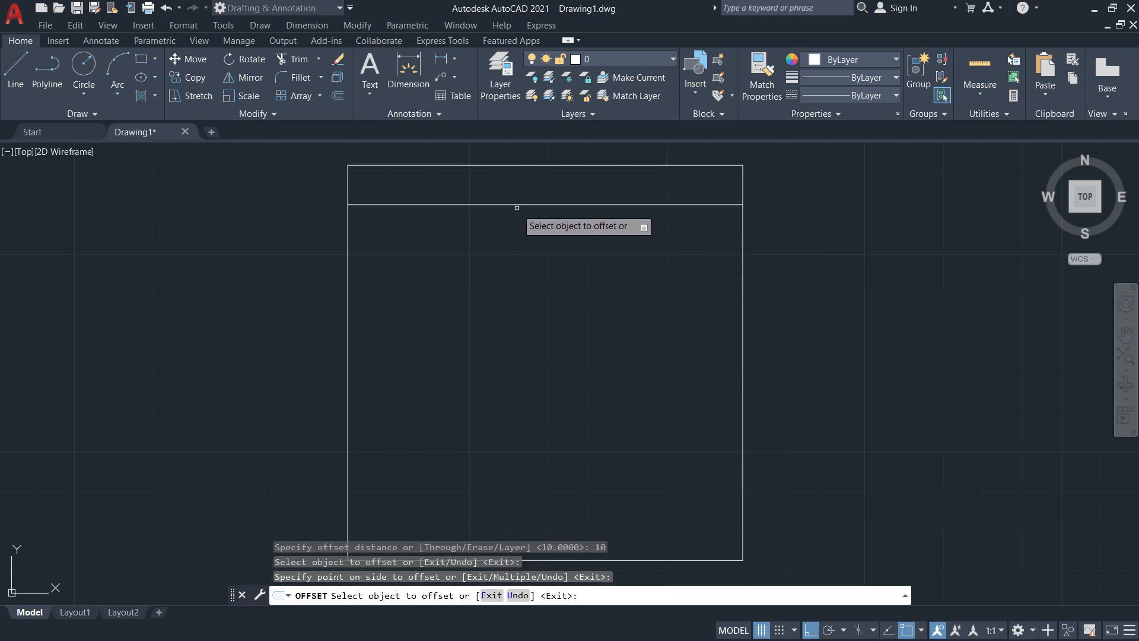
{"action": "left_click", "coordinate": [515, 204]}
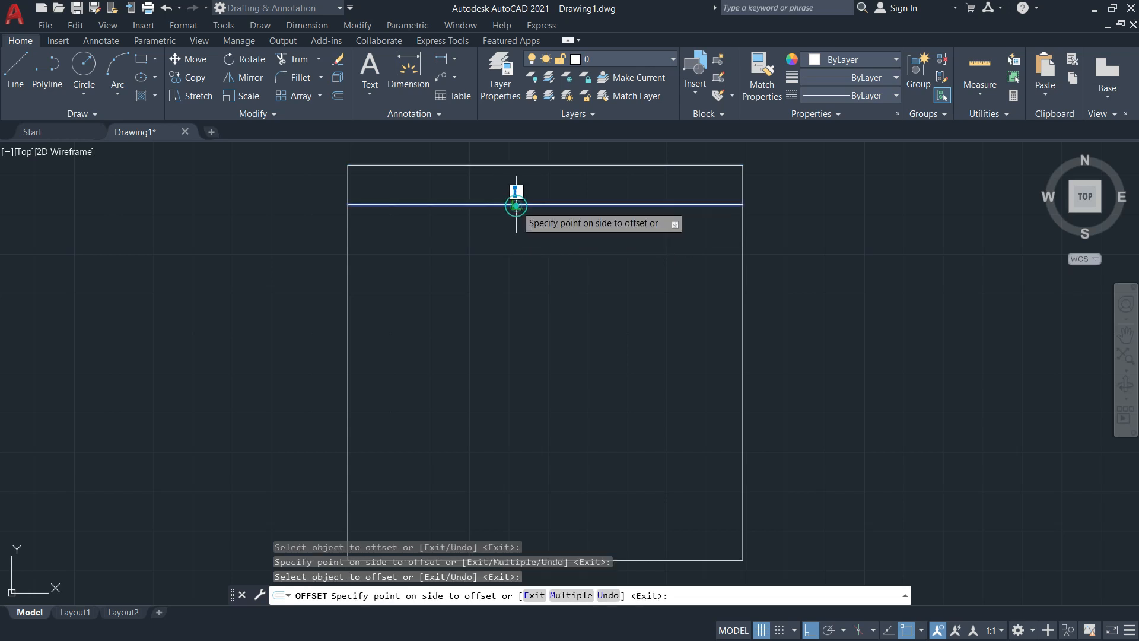
{"action": "left_click", "coordinate": [515, 276]}
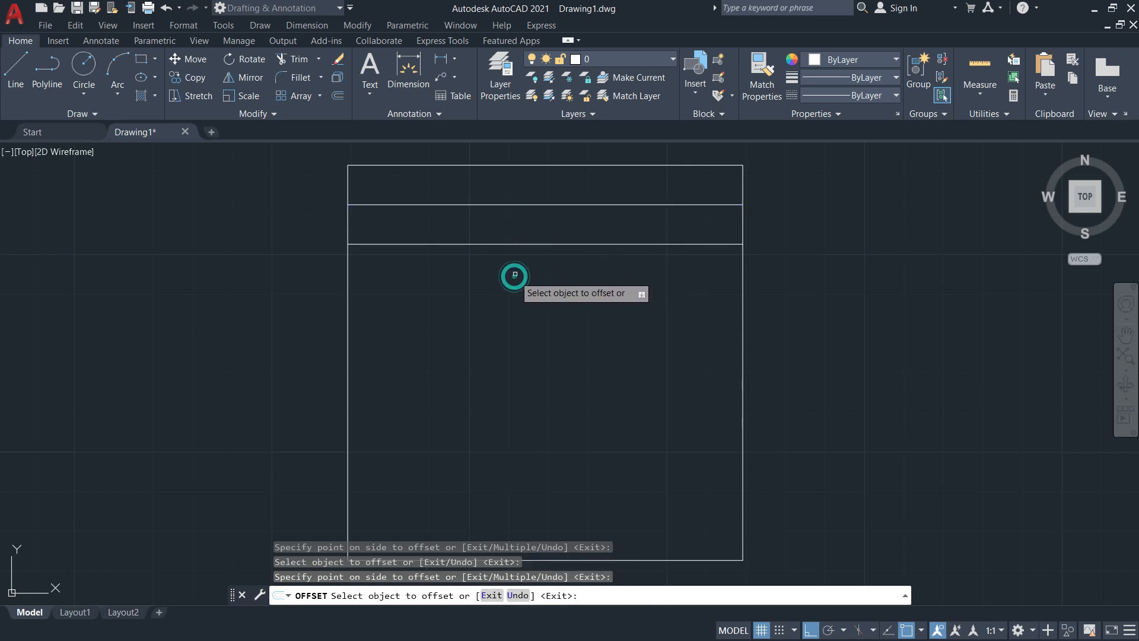
{"action": "left_click", "coordinate": [525, 243]}
{"action": "left_click", "coordinate": [525, 311]}
Keep offsetting each newest line 10 mm down to add the remaining six lines above the bottom edge
{"action": "middle_click_drag", "start_coordinate": [547, 315], "coordinate": [490, 317]}
{"action": "scroll", "coordinate": [549, 220], "scroll_direction": "down", "scroll_amount": 2}
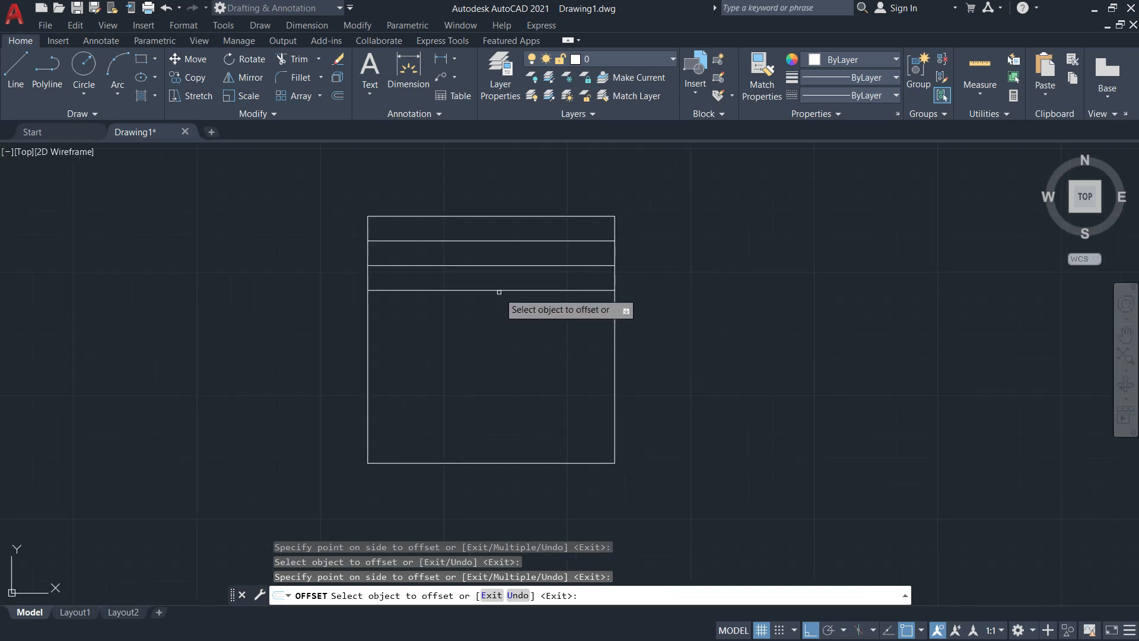
{"action": "left_click", "coordinate": [500, 293]}
{"action": "left_click", "coordinate": [500, 292]}
{"action": "left_click", "coordinate": [499, 325]}
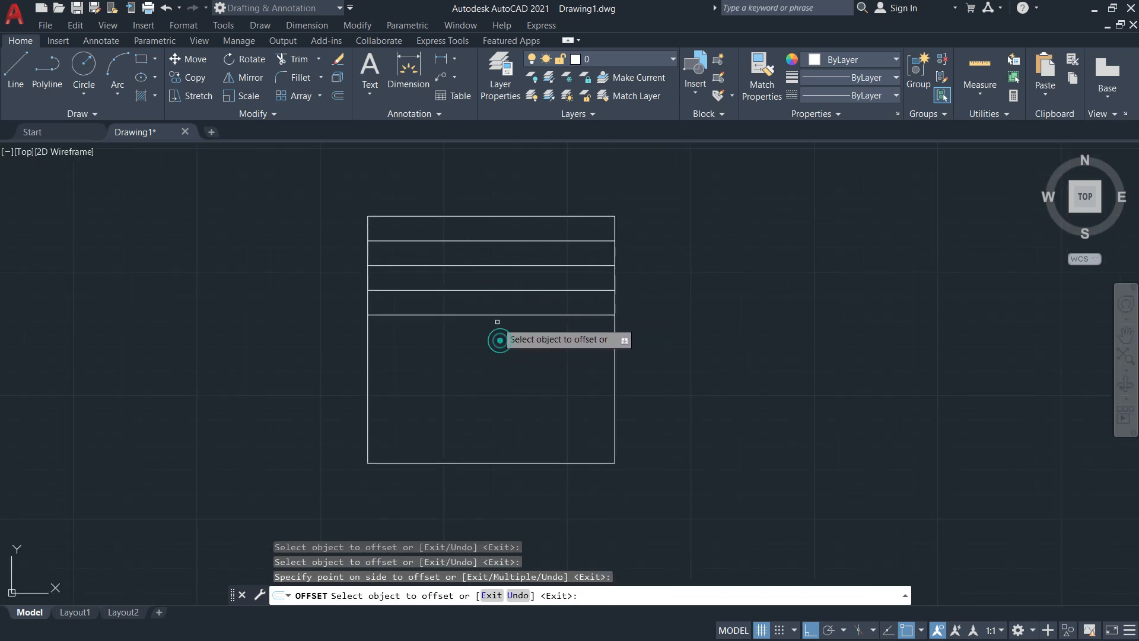
{"action": "left_click", "coordinate": [495, 315]}
{"action": "left_click", "coordinate": [489, 346]}
{"action": "left_click", "coordinate": [478, 339]}
{"action": "left_click", "coordinate": [490, 383]}
{"action": "left_click", "coordinate": [495, 364]}
{"action": "left_click", "coordinate": [498, 432]}
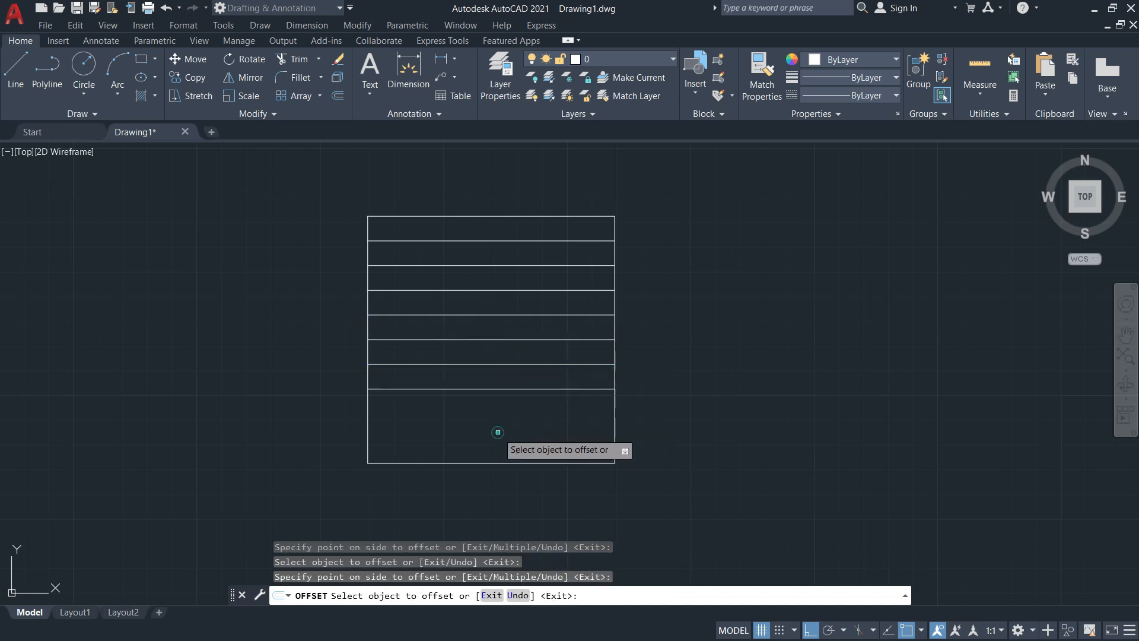
{"action": "left_click", "coordinate": [494, 388]}
{"action": "left_click", "coordinate": [492, 434]}
{"action": "left_click", "coordinate": [477, 414]}
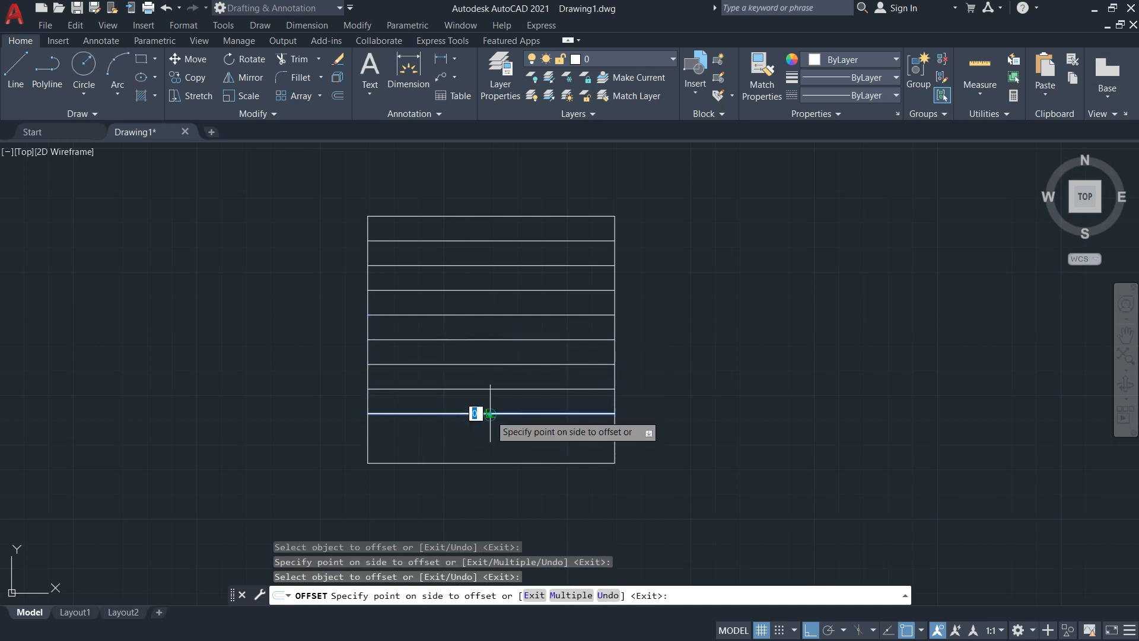
{"action": "left_click", "coordinate": [488, 454]}
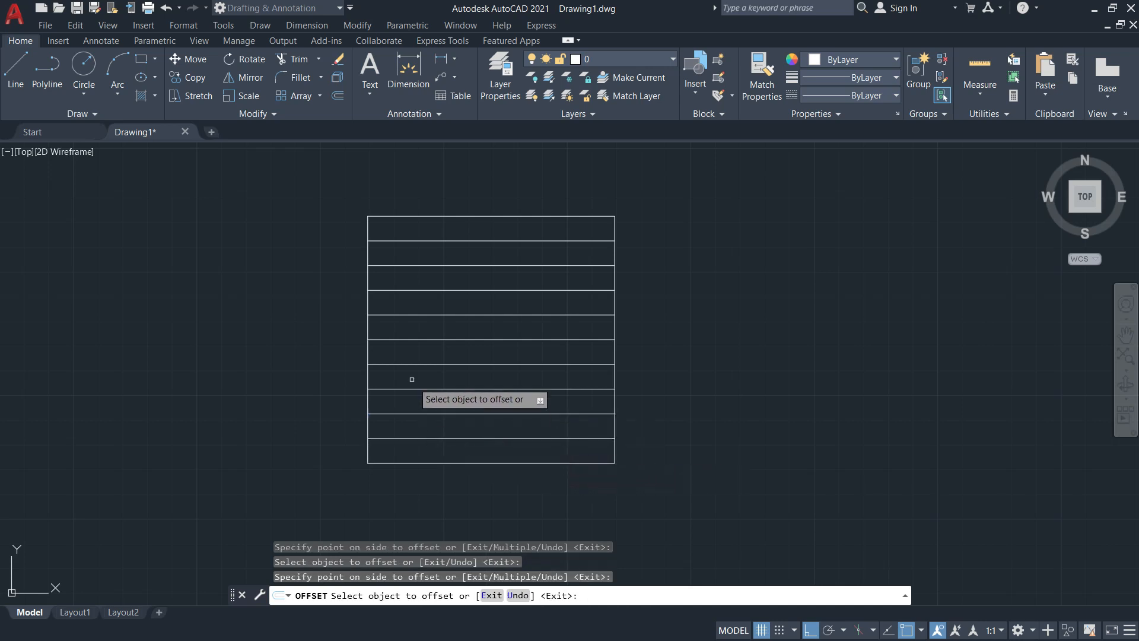
{"action": "key", "text": "alt+Tab"}
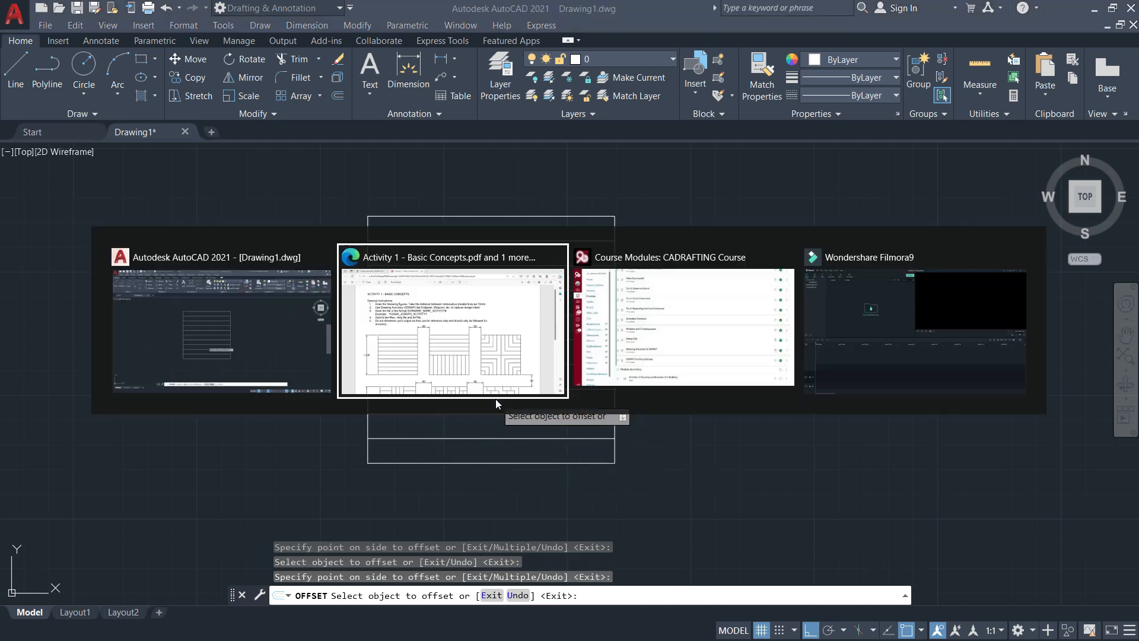
{"action": "key", "text": "alt+Tab"}
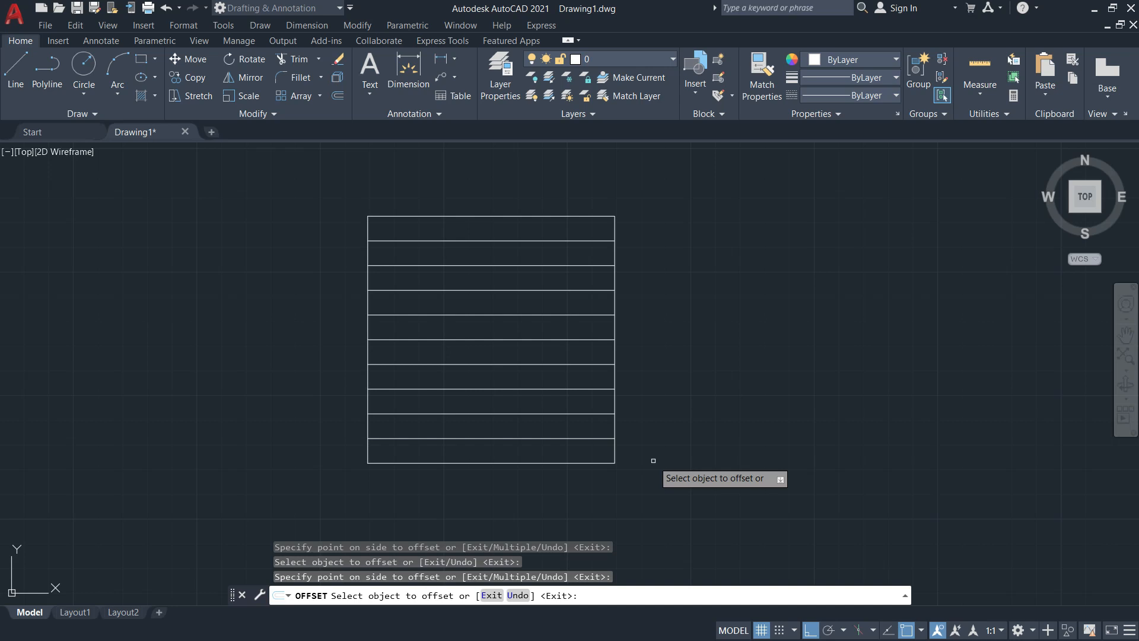
{"action": "key", "text": "Escape"}
{"action": "mouse_move", "coordinate": [682, 381]}
{"action": "middle_mouse_down"}
{"action": "mouse_move", "coordinate": [555, 372]}
{"action": "mouse_move", "coordinate": [553, 396]}
{"action": "middle_mouse_up"}
{"action": "key", "text": "alt+Tab"}
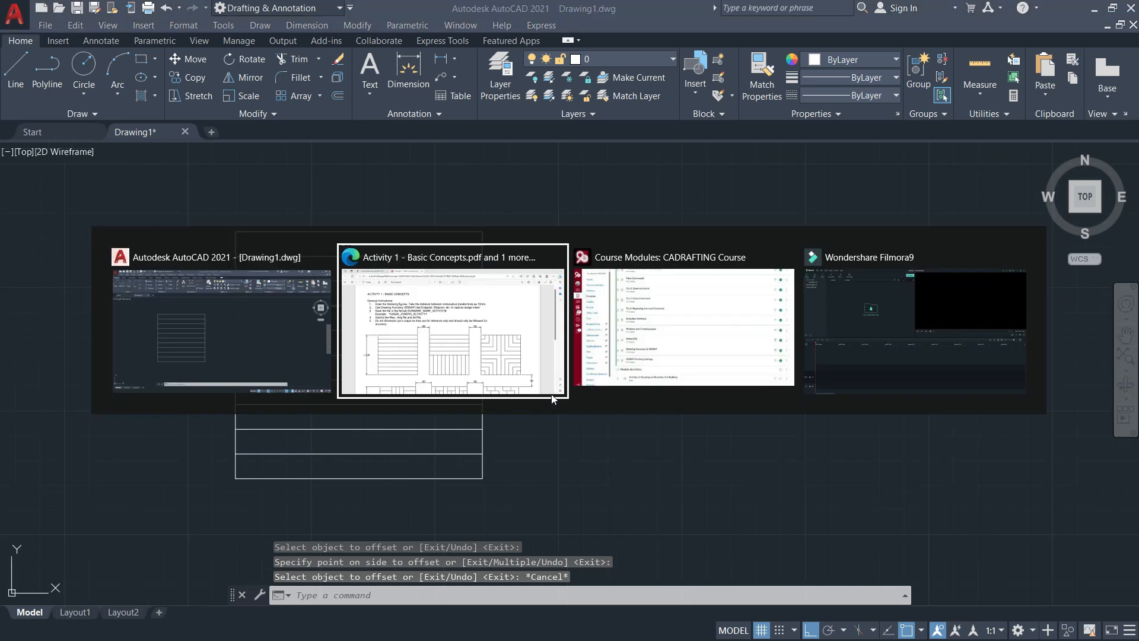
{"action": "scroll", "coordinate": [310, 429], "scroll_direction": "down", "scroll_amount": 3}
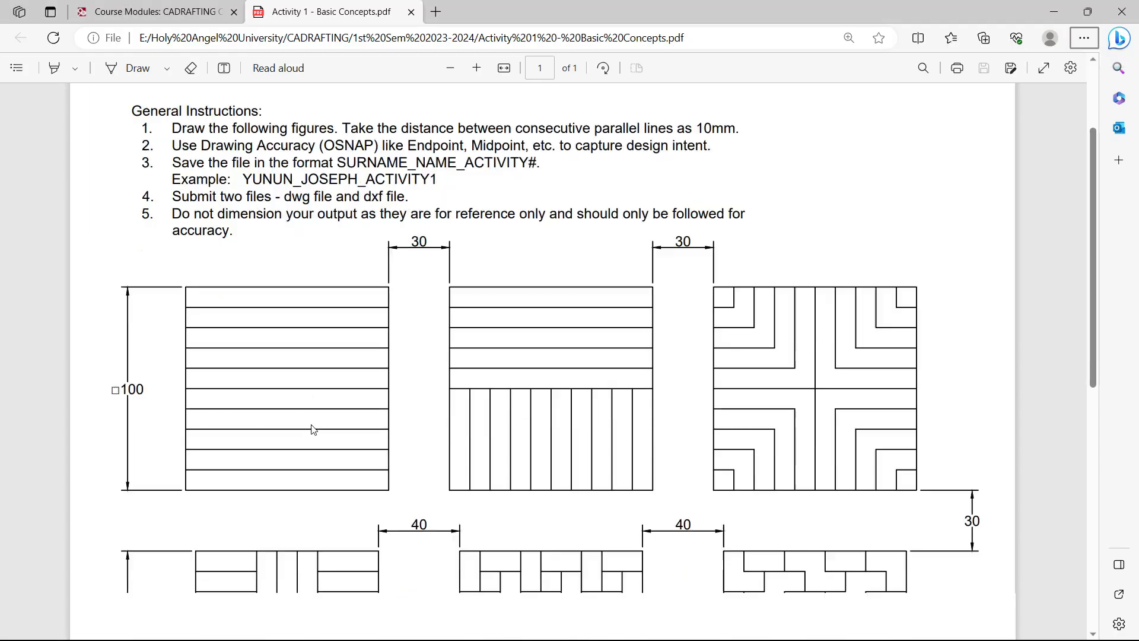
{"action": "scroll", "coordinate": [372, 292], "scroll_direction": "up", "scroll_amount": 2}
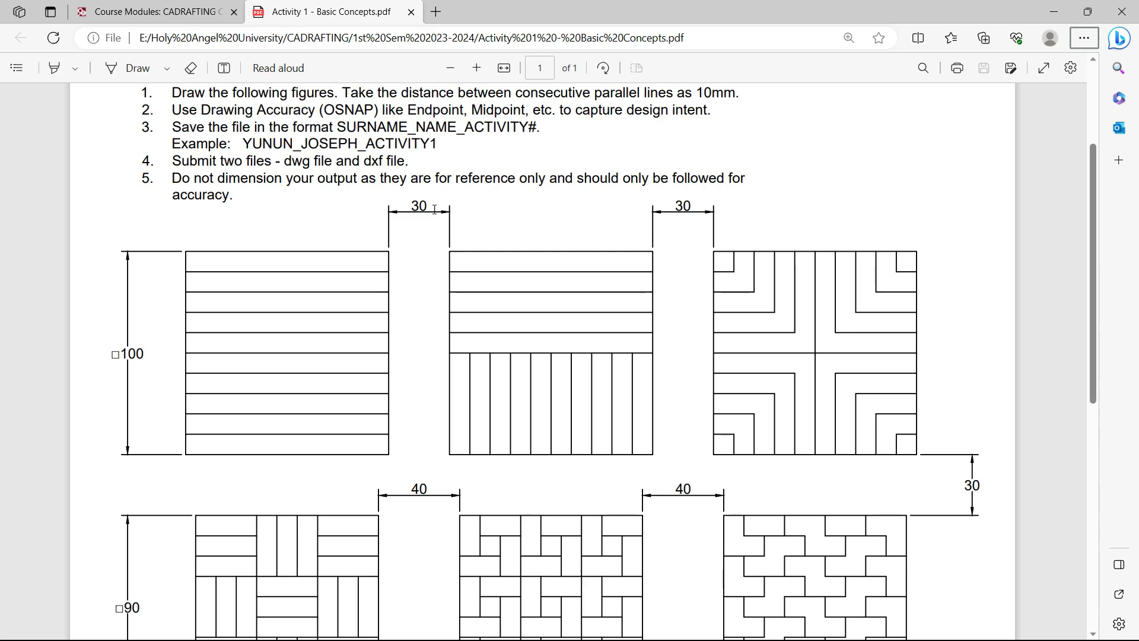
{"action": "key", "text": "alt+Tab"}
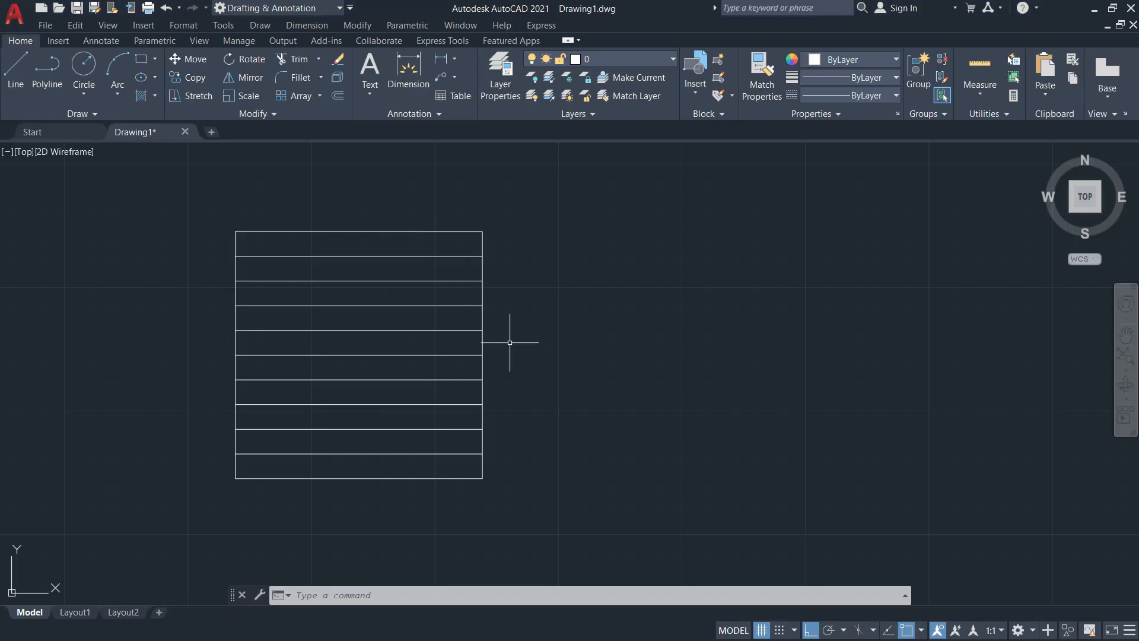
Offset the square's right edge 30 mm to the right
{"action": "type", "text": "O"}
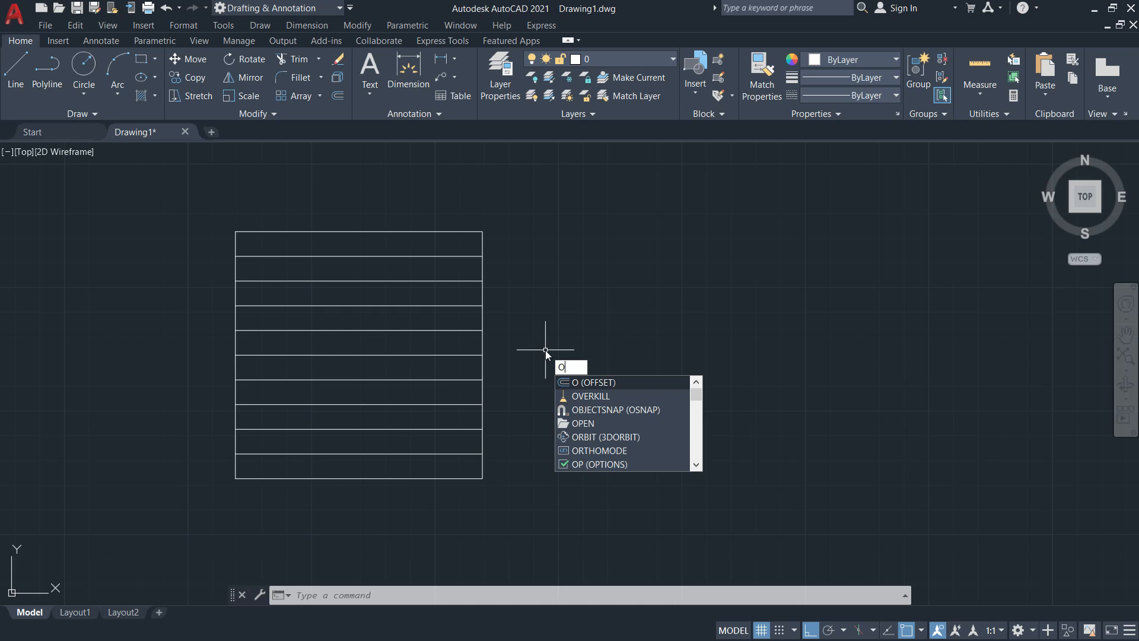
{"action": "key", "text": "Return"}
{"action": "type", "text": "30"}
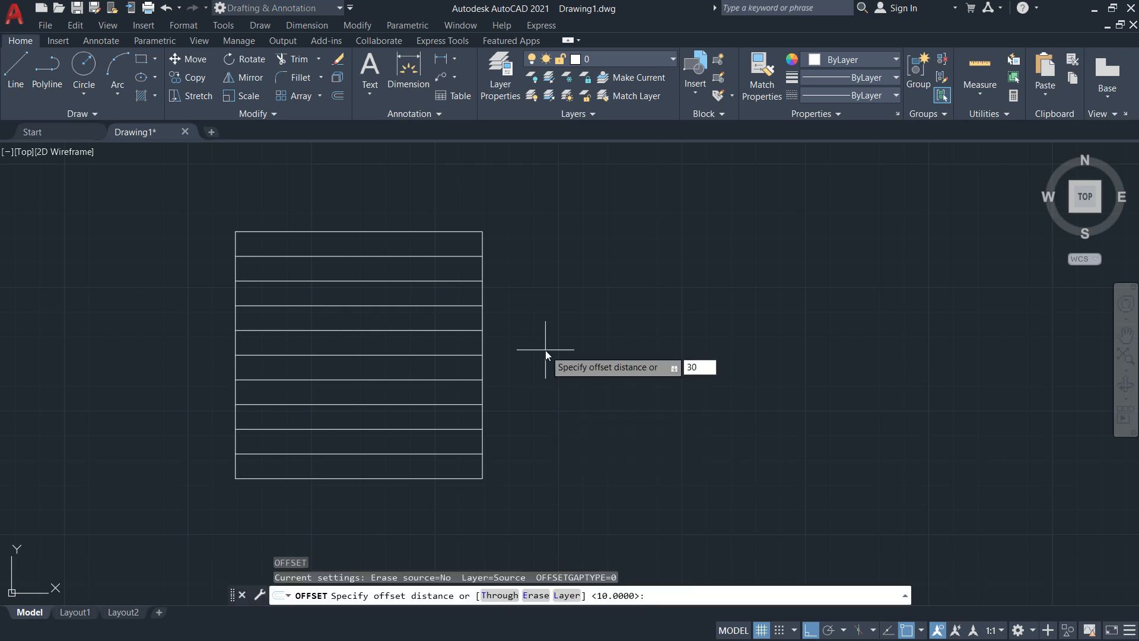
{"action": "key", "text": "Return"}
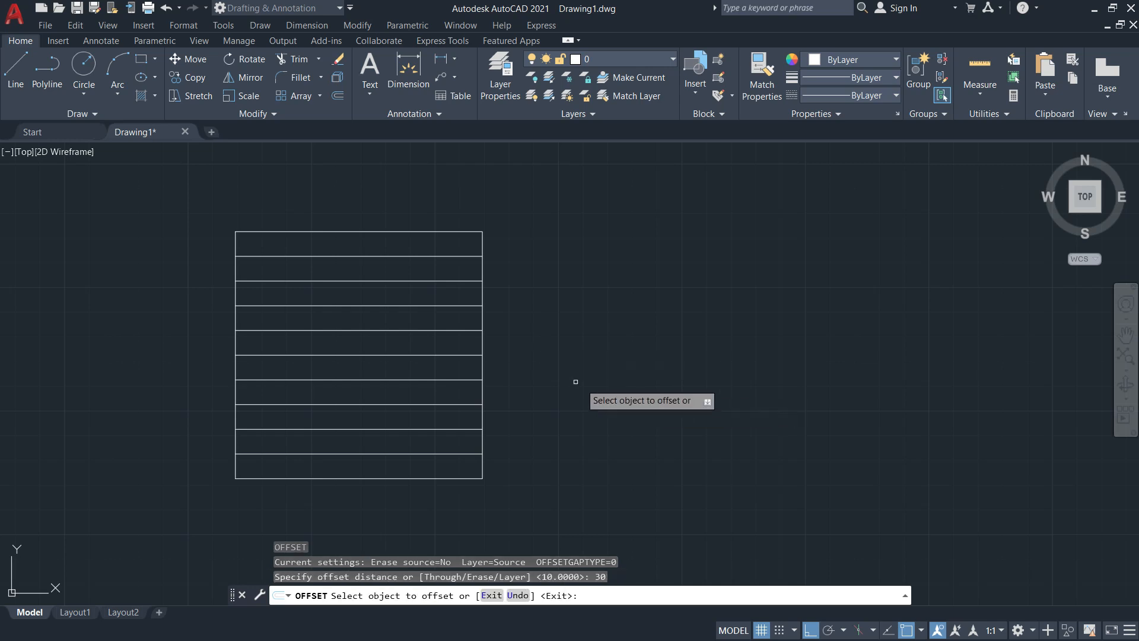
{"action": "left_click", "coordinate": [482, 344]}
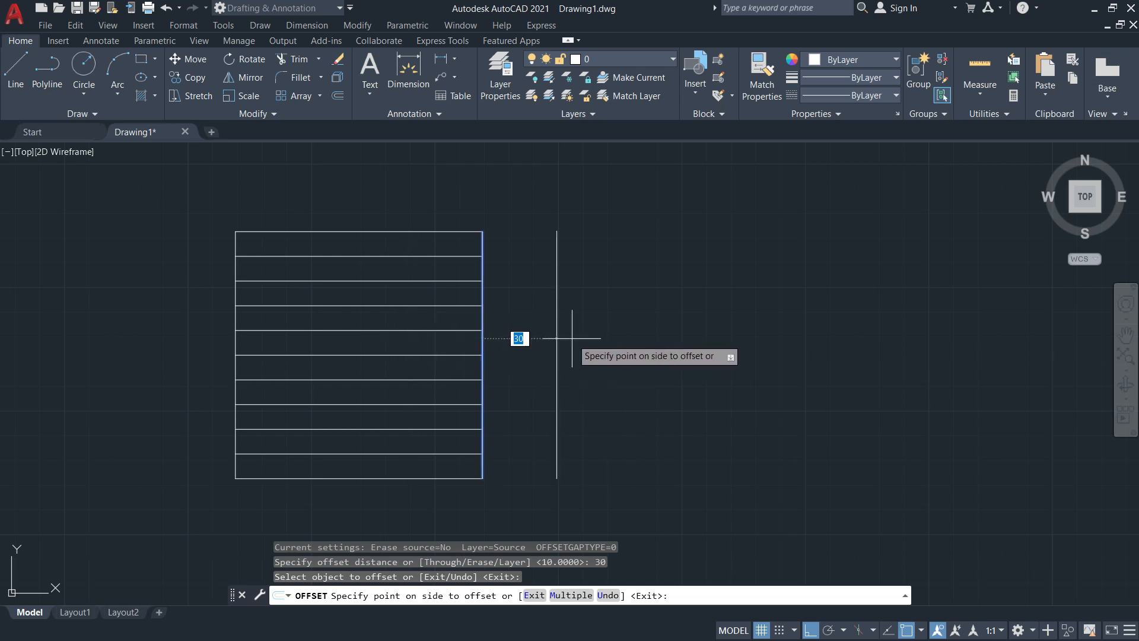
{"action": "left_click", "coordinate": [653, 317]}
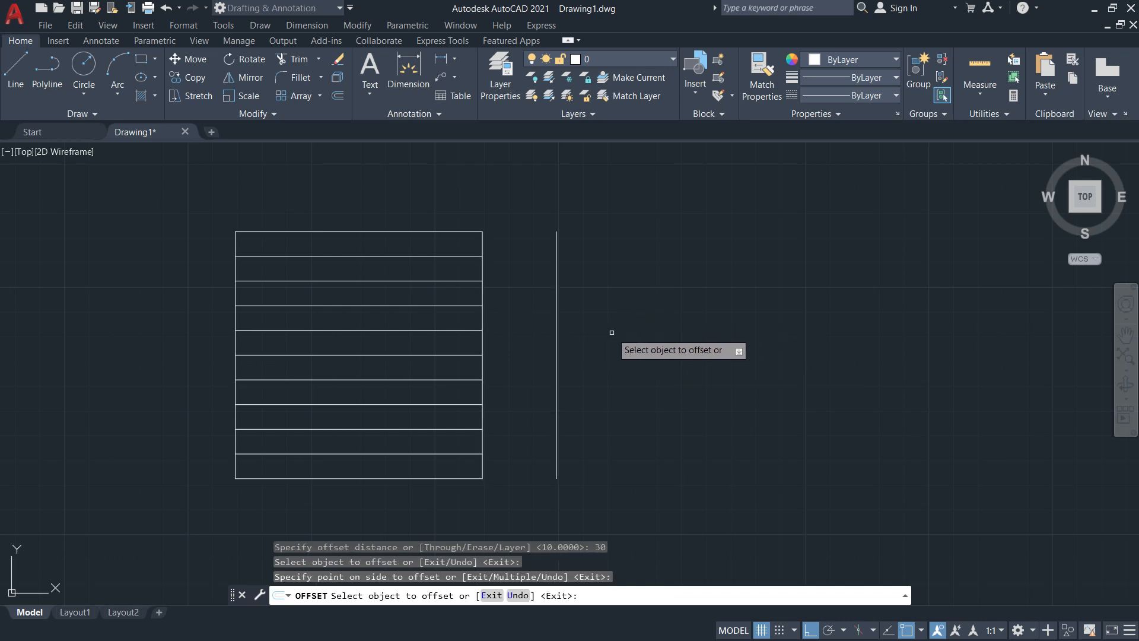
{"action": "key", "text": "Escape"}
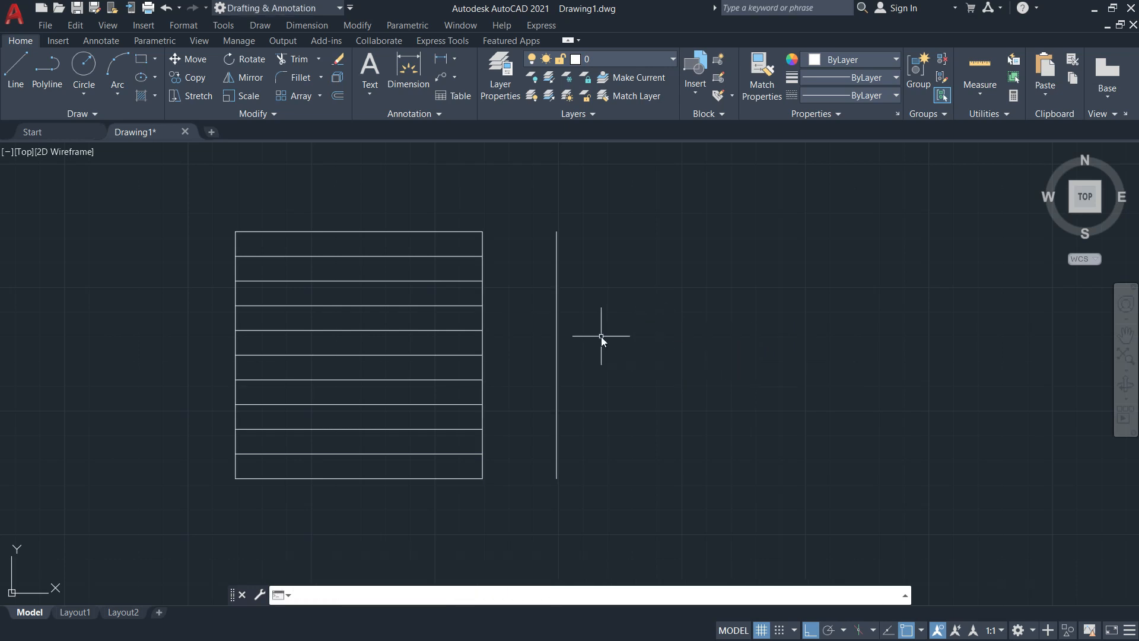
Offset that new vertical line a further 100 mm to the right
{"action": "type", "text": "o"}
{"action": "key", "text": "Return"}
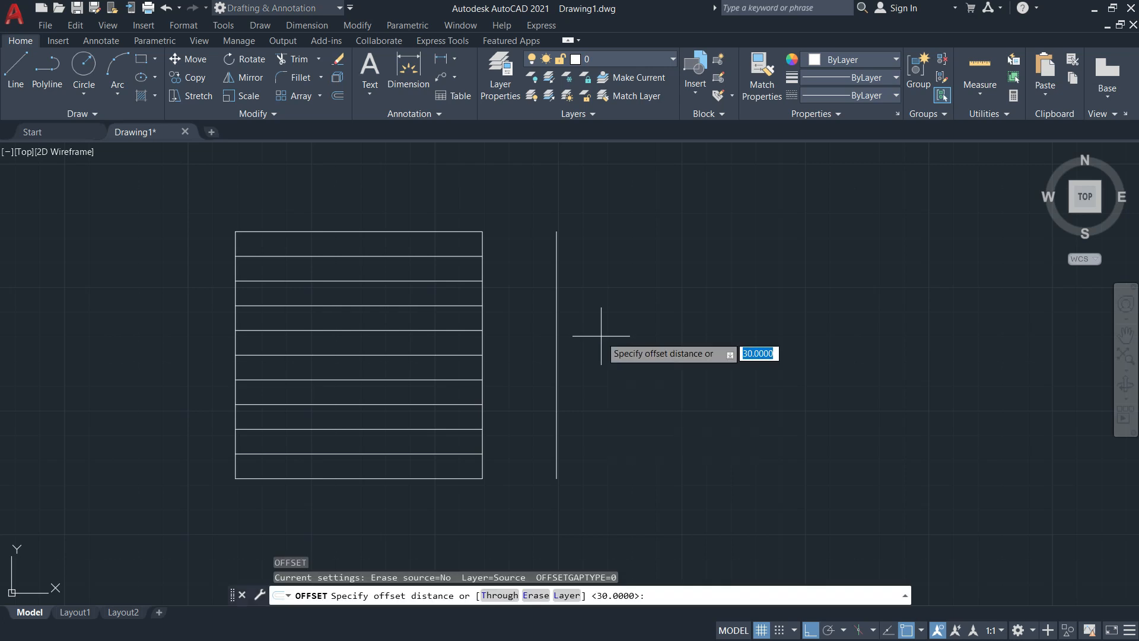
{"action": "type", "text": "100"}
{"action": "key", "text": "Return"}
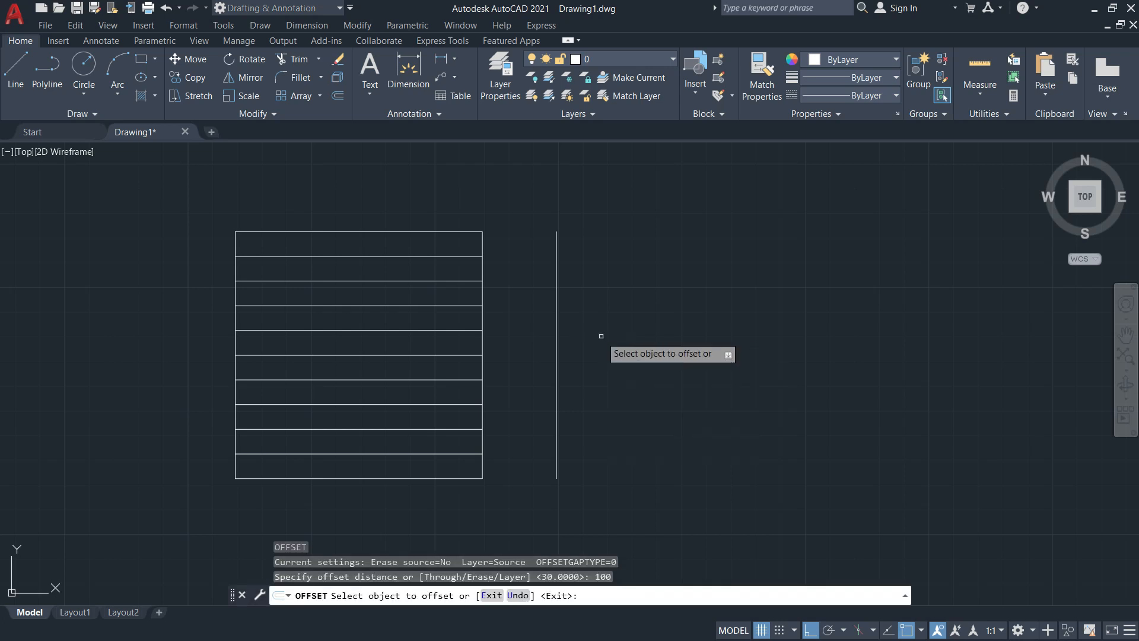
{"action": "left_click", "coordinate": [555, 327]}
{"action": "left_click", "coordinate": [722, 326]}
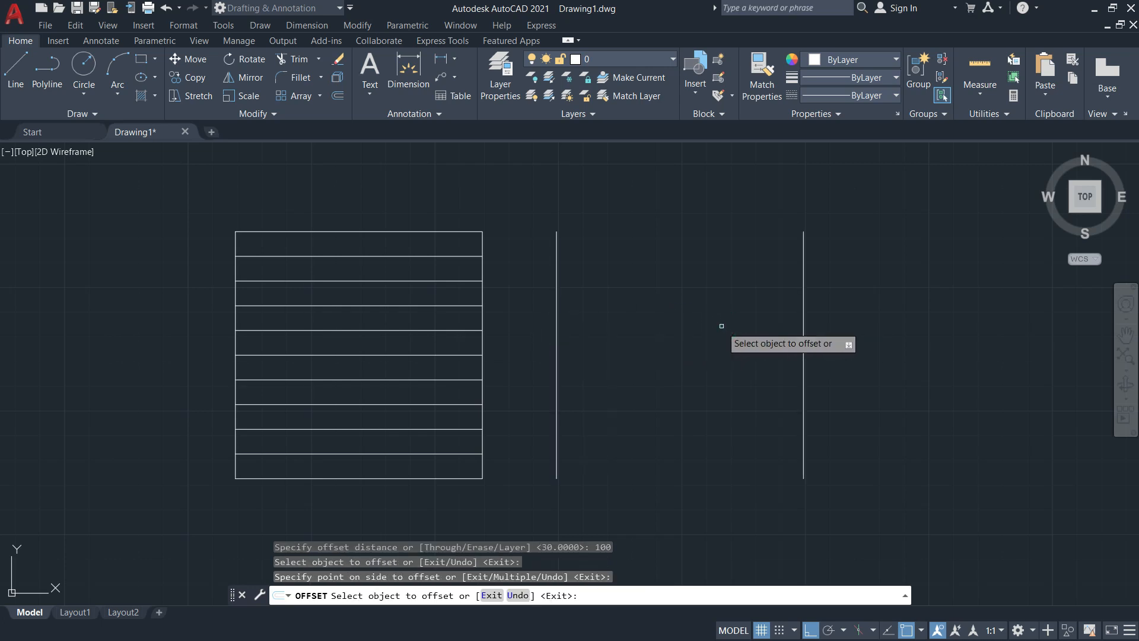
{"action": "key", "text": "Escape"}
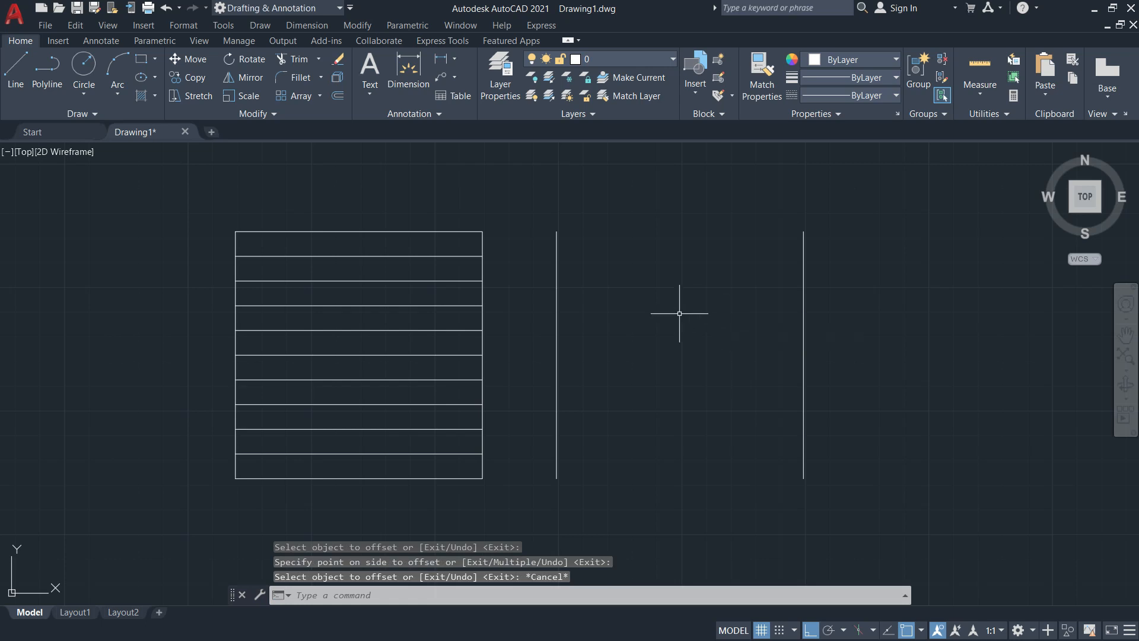
Join the two vertical lines' top and bottom ends with lines, then view the Activity 1 PDF
{"action": "left_click", "coordinate": [16, 68]}
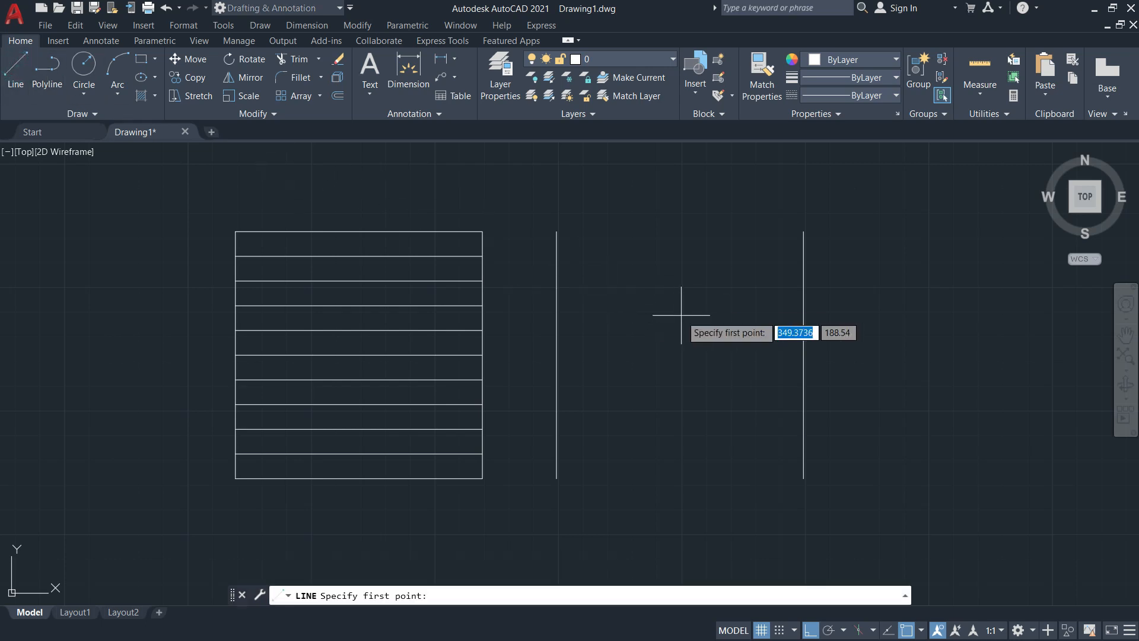
{"action": "left_click", "coordinate": [557, 231]}
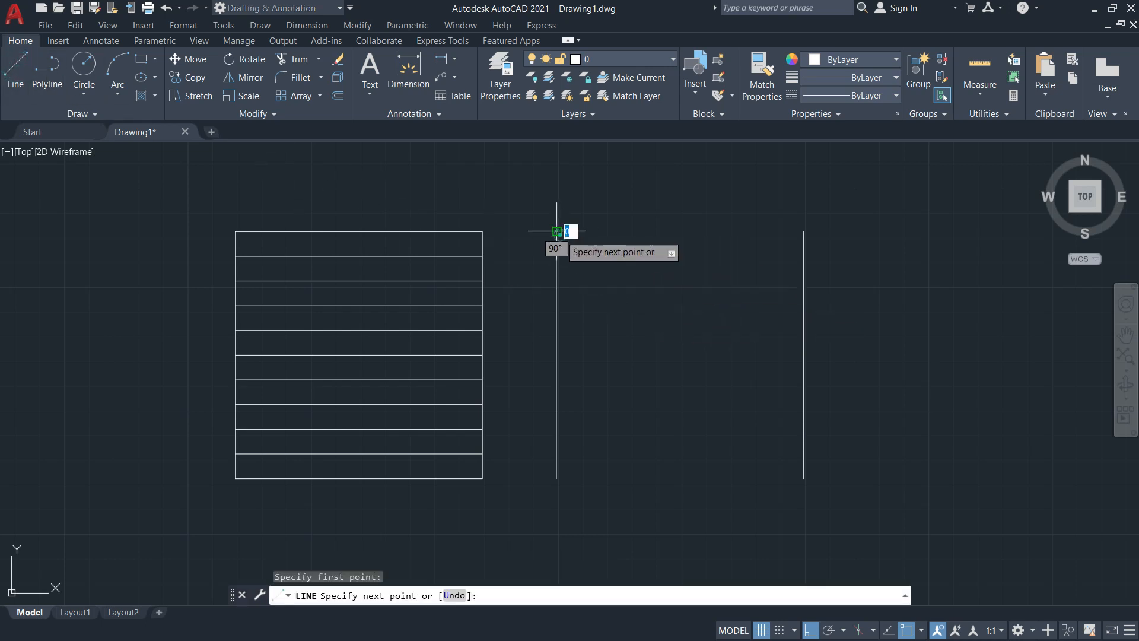
{"action": "left_click", "coordinate": [803, 231]}
{"action": "key", "text": "Escape"}
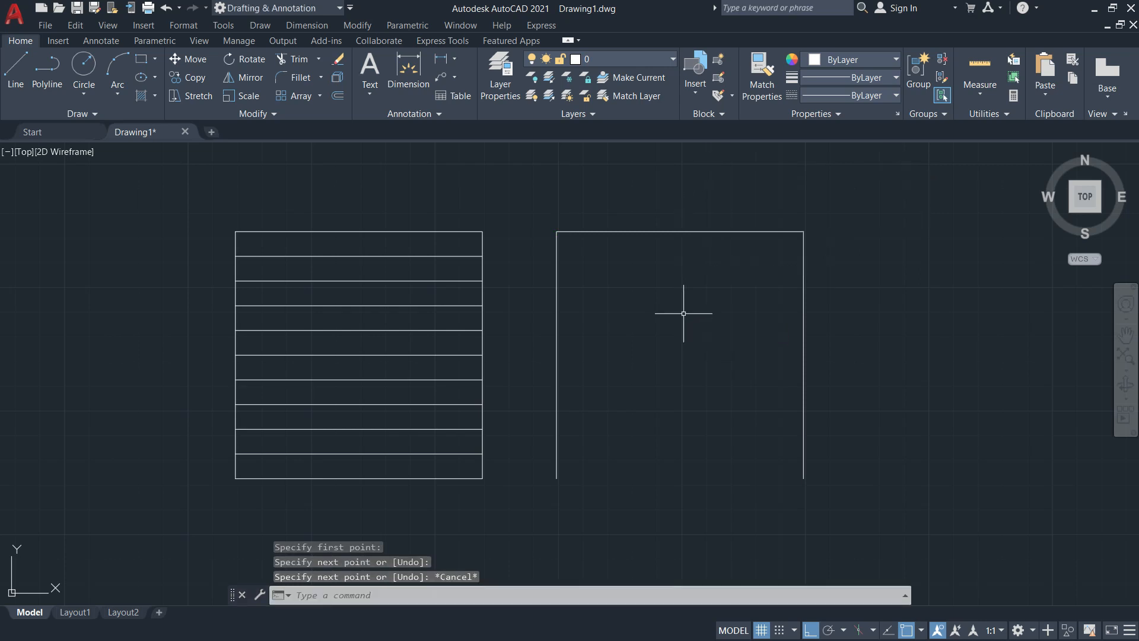
{"action": "left_click", "coordinate": [16, 69]}
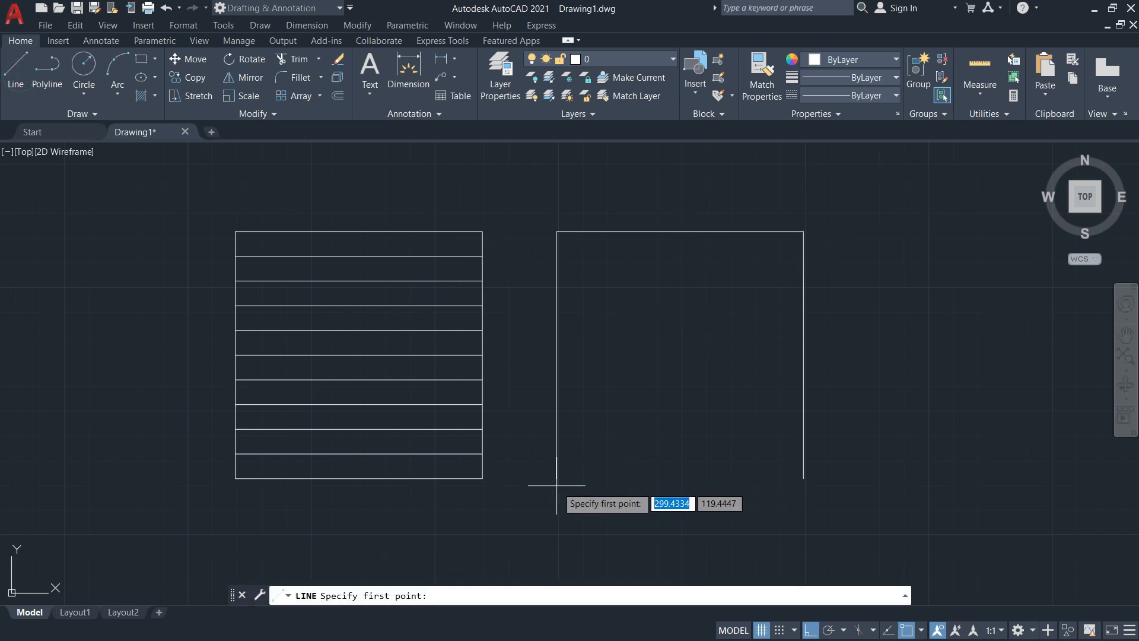
{"action": "left_click", "coordinate": [803, 478]}
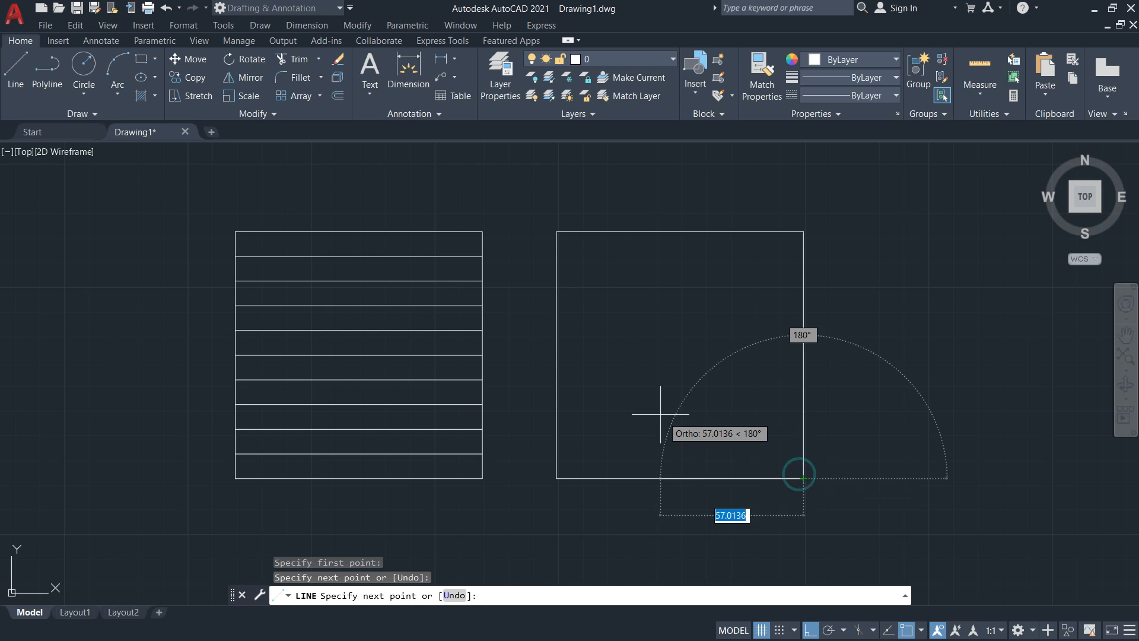
{"action": "key", "text": "Escape"}
{"action": "key", "text": "Escape"}
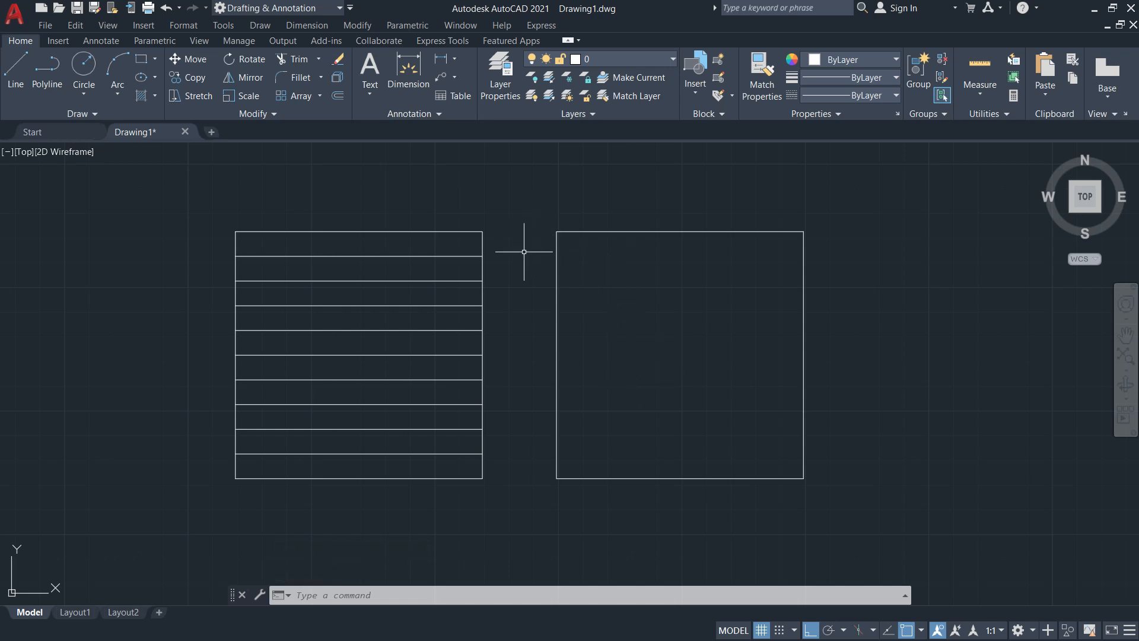
{"action": "key", "text": "alt+Tab"}
{"action": "left_click", "coordinate": [486, 334]}
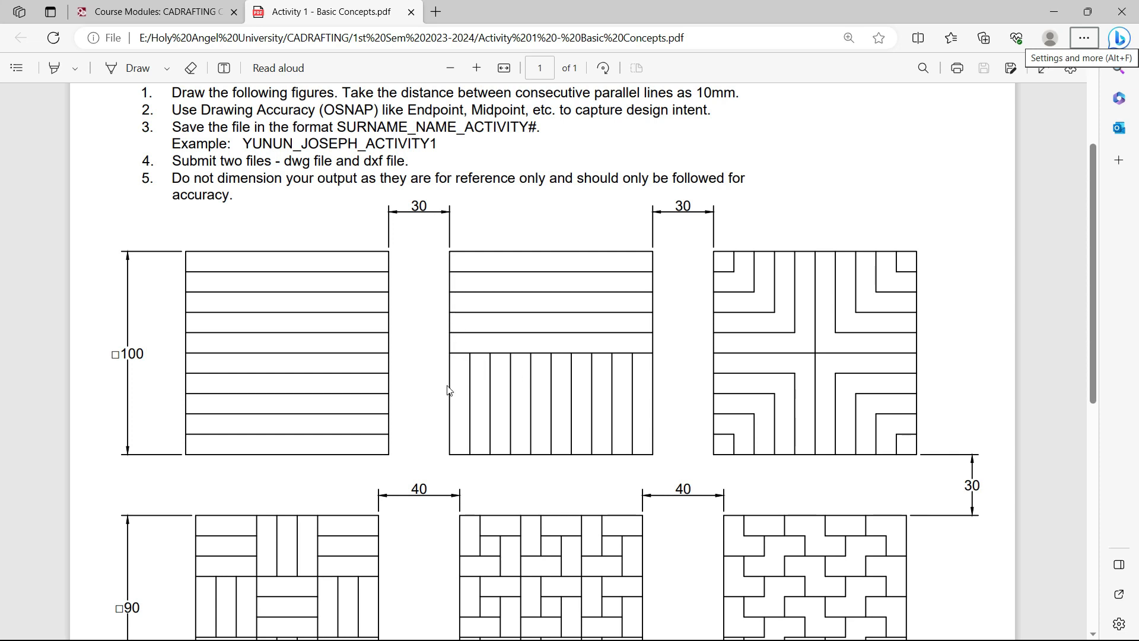
{"action": "key", "text": "alt+Tab"}
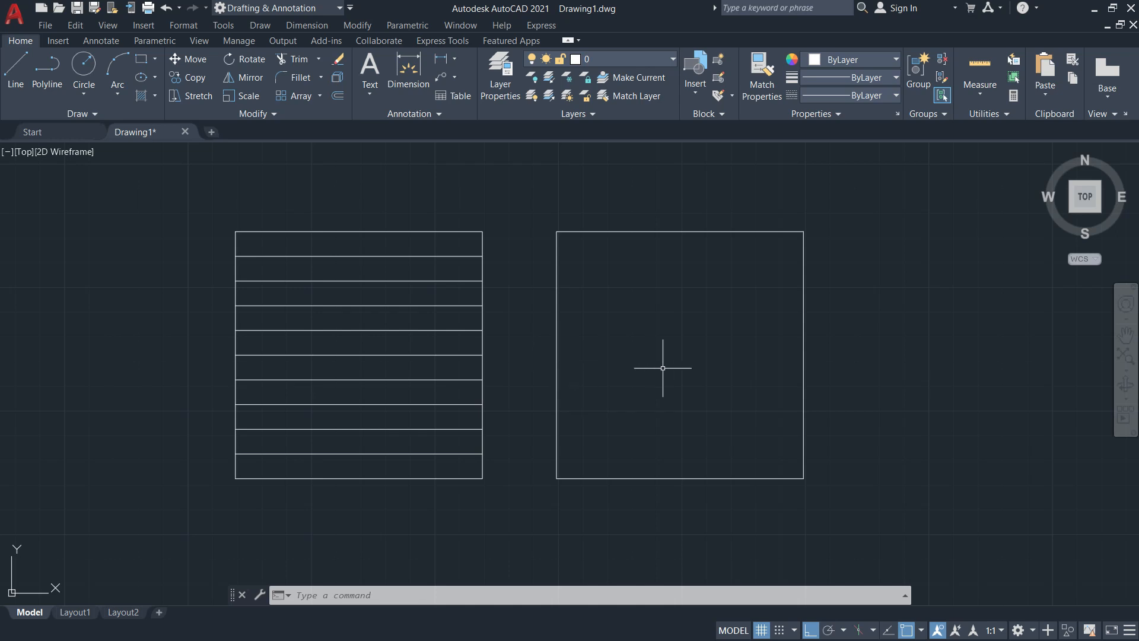
Set object snaps to only Endpoint, Midpoint, Center, Quadrant, Perpendicular and Tangent
{"action": "type", "text": "OS"}
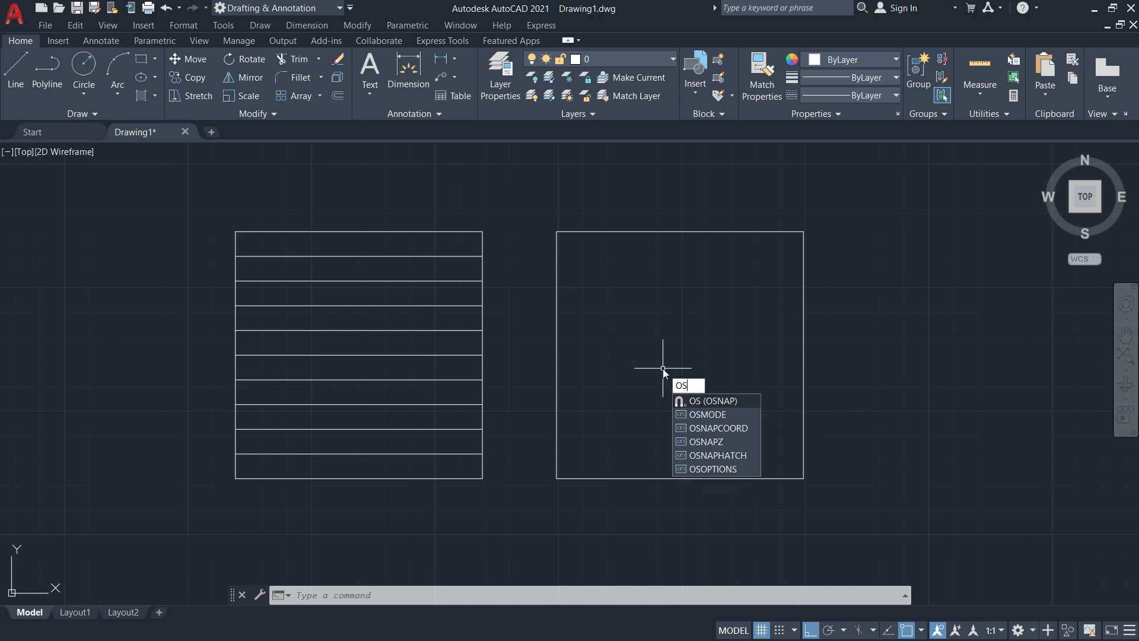
{"action": "key", "text": "Return"}
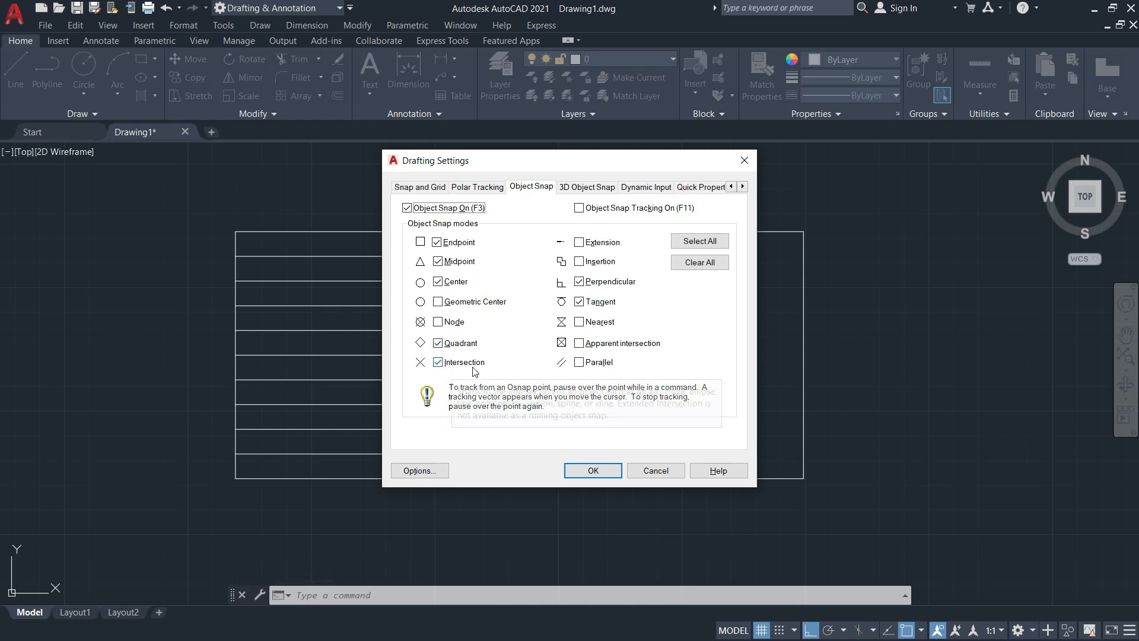
{"action": "left_click", "coordinate": [698, 246]}
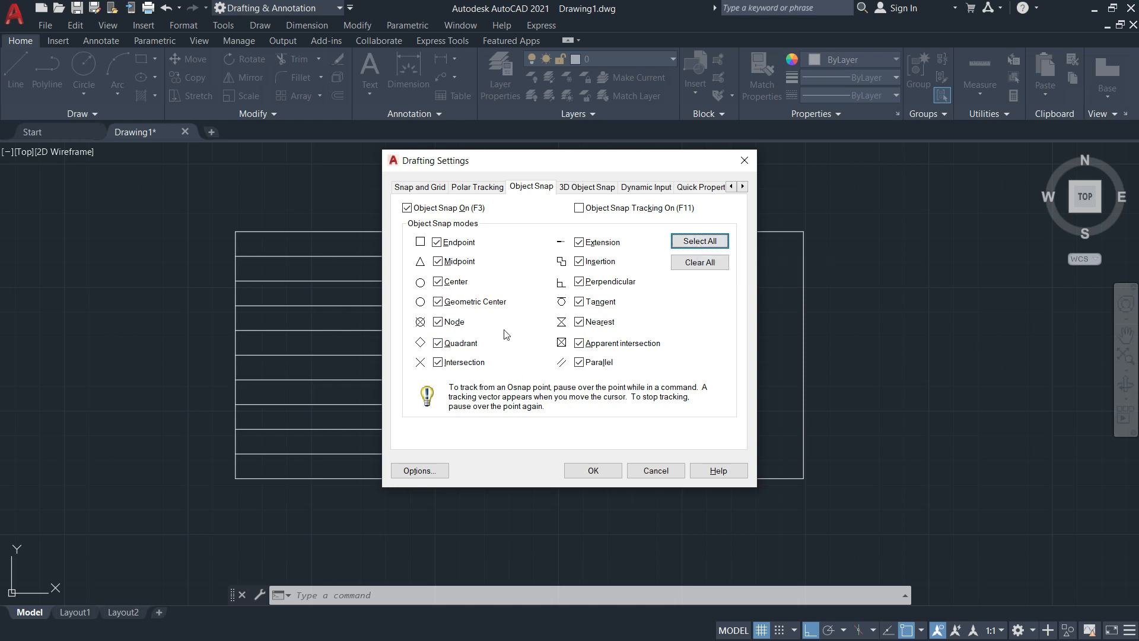
{"action": "left_click", "coordinate": [437, 363]}
{"action": "left_click", "coordinate": [439, 323]}
{"action": "left_click", "coordinate": [437, 301]}
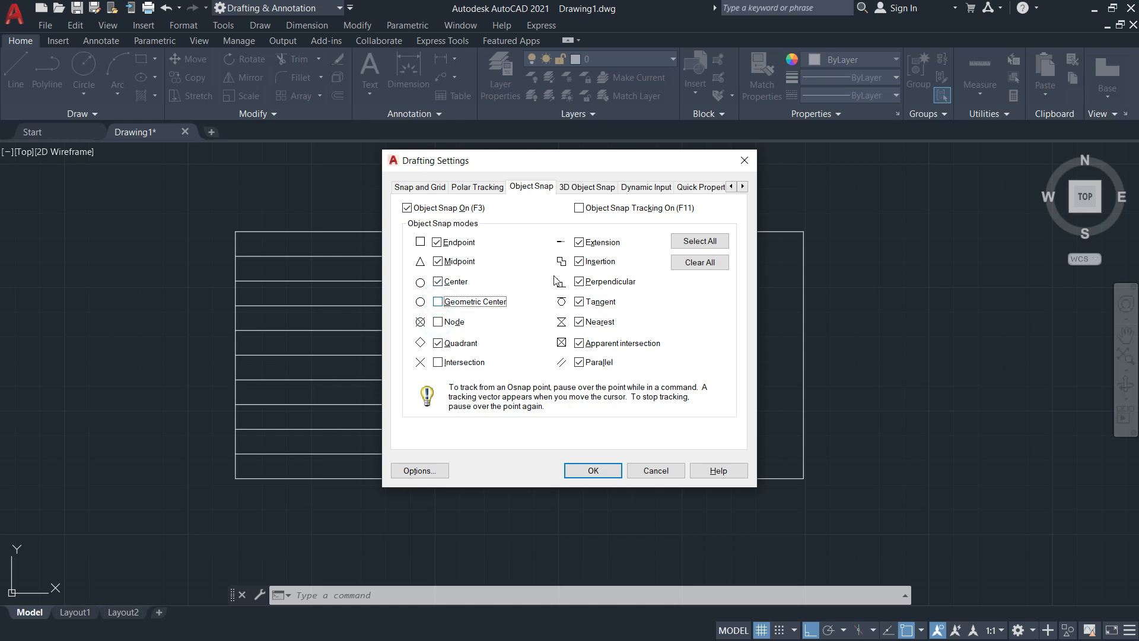
{"action": "left_click", "coordinate": [578, 242]}
{"action": "left_click", "coordinate": [579, 262]}
{"action": "left_click", "coordinate": [579, 321]}
{"action": "left_click", "coordinate": [578, 343]}
{"action": "left_click", "coordinate": [579, 361]}
Apply the object snap settings and toggle object snapping off and back on with F3
{"action": "left_click", "coordinate": [593, 471]}
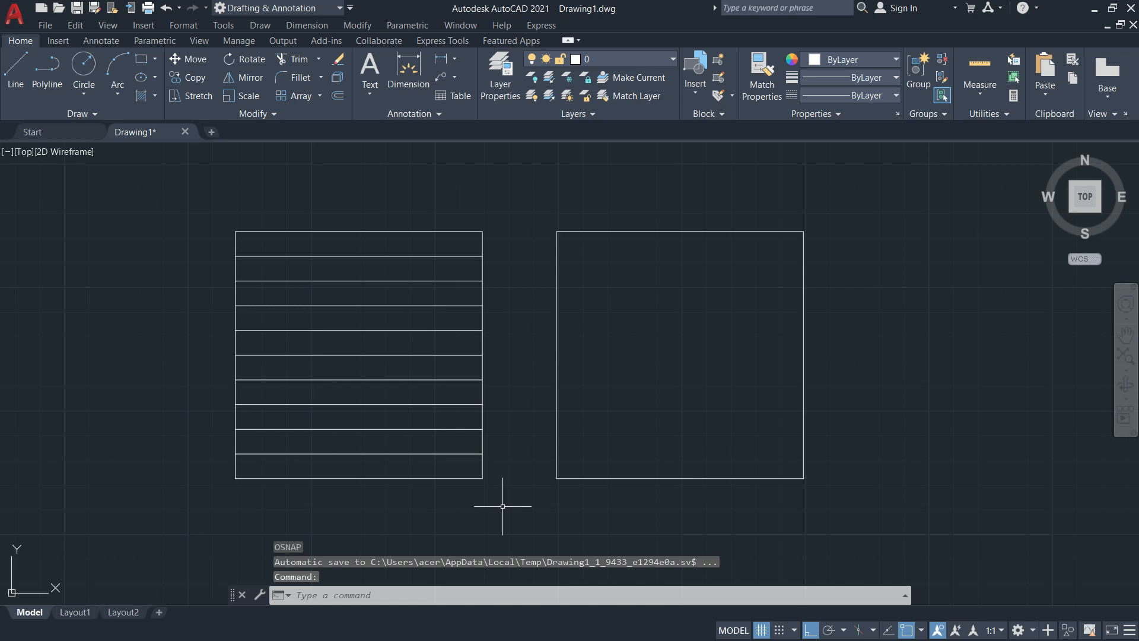
{"action": "key", "text": "Escape"}
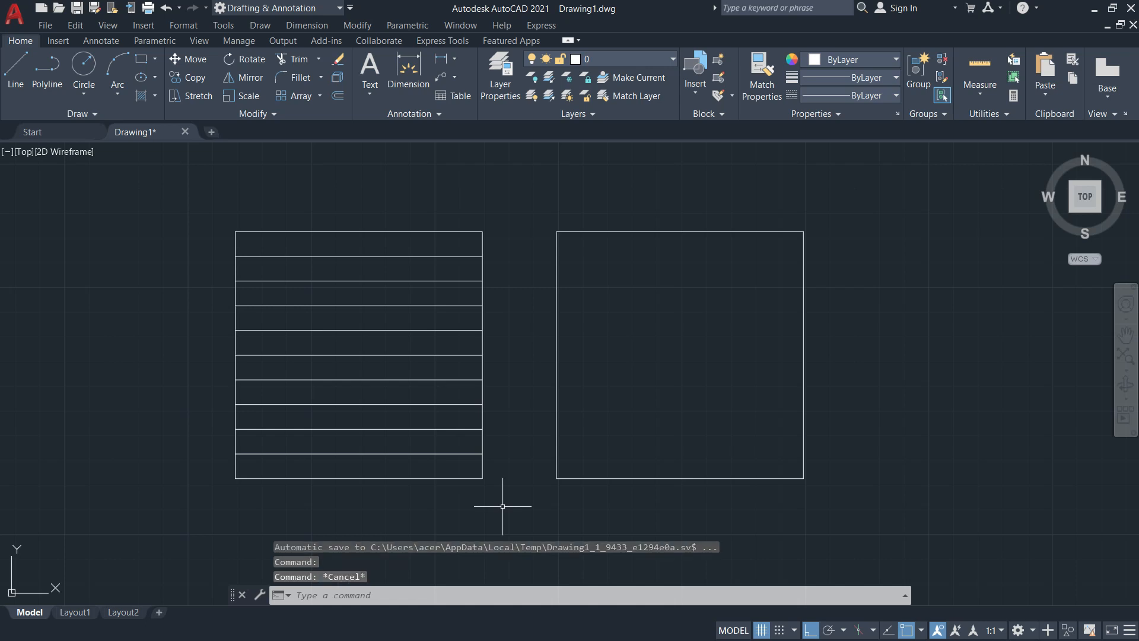
{"action": "key", "text": "F3"}
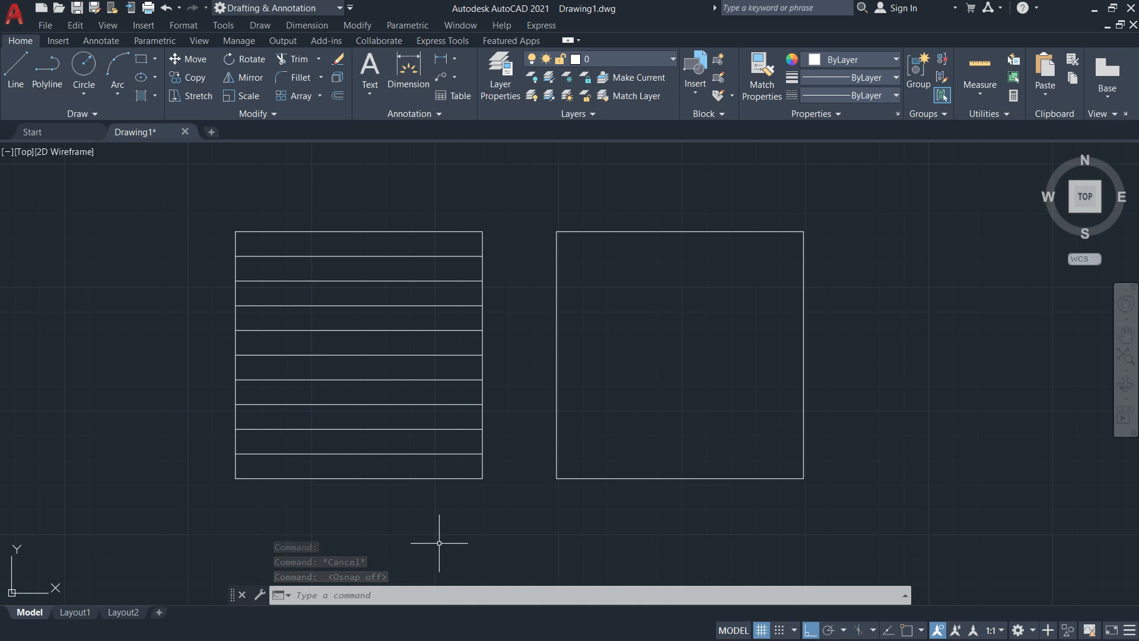
{"action": "key", "text": "F3"}
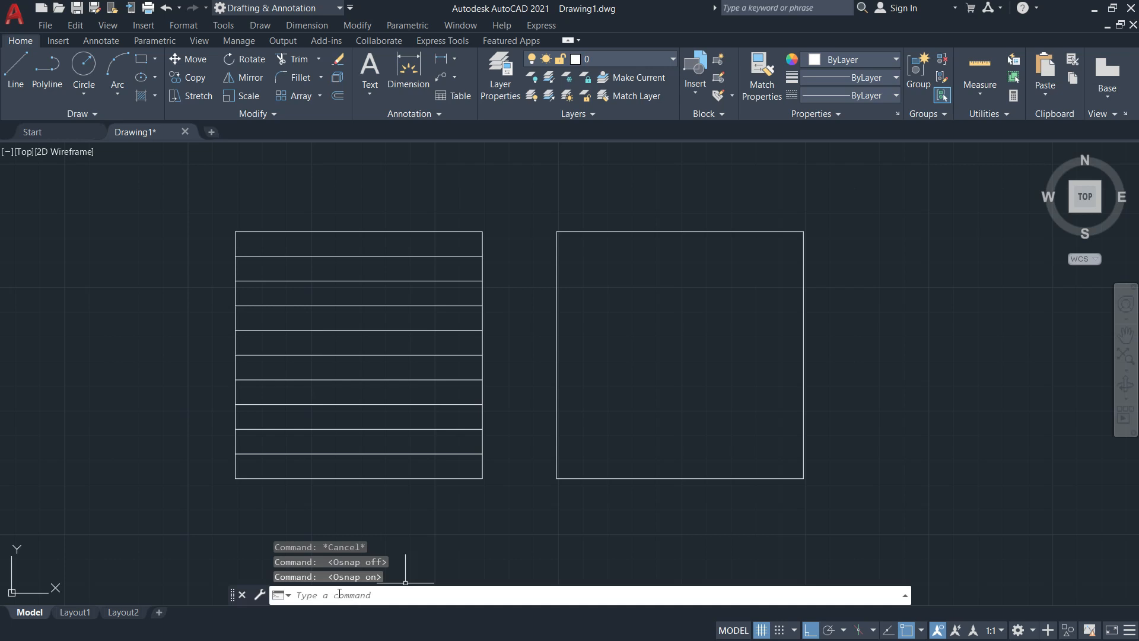
Draw a line in the empty space to the right of the squares
{"action": "middle_click_drag", "start_coordinate": [653, 545], "coordinate": [396, 544]}
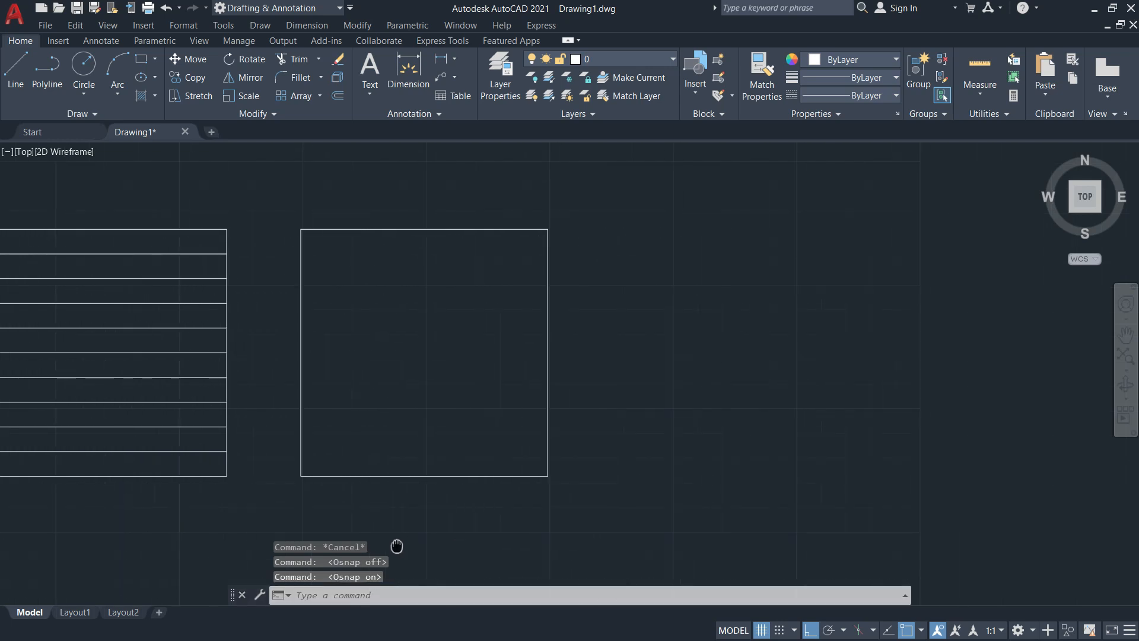
{"action": "left_click", "coordinate": [10, 75]}
{"action": "left_click", "coordinate": [711, 248]}
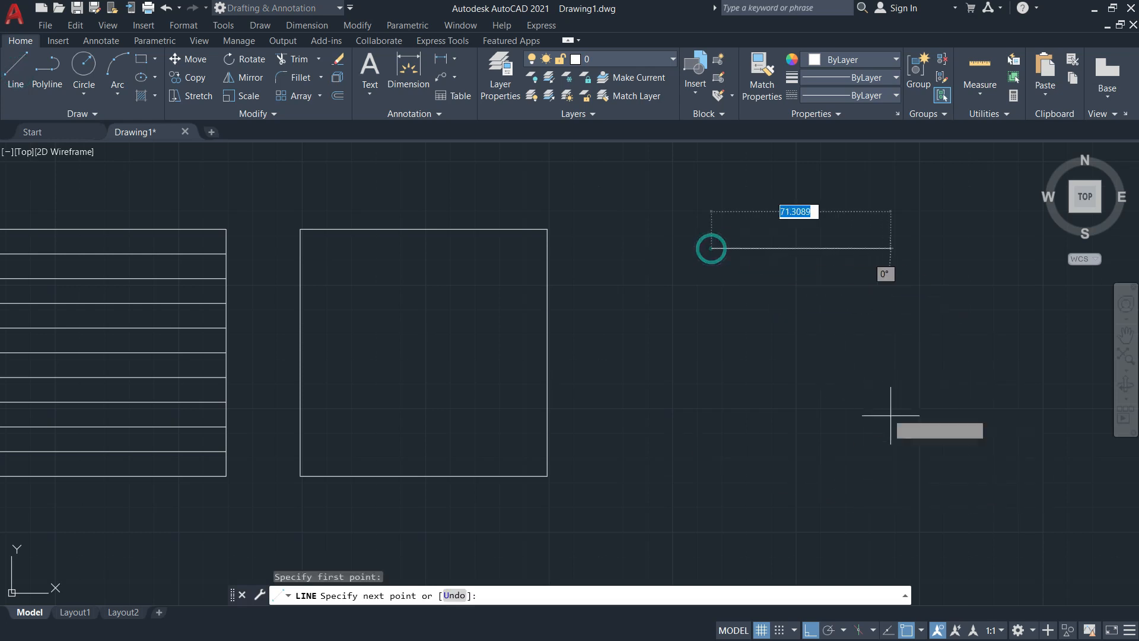
{"action": "left_click", "coordinate": [916, 448]}
{"action": "key", "text": "Escape"}
{"action": "middle_click_drag", "start_coordinate": [753, 384], "coordinate": [690, 443]}
Start and cancel several line attempts from the stray line's ends and midpoint
{"action": "left_click", "coordinate": [13, 73]}
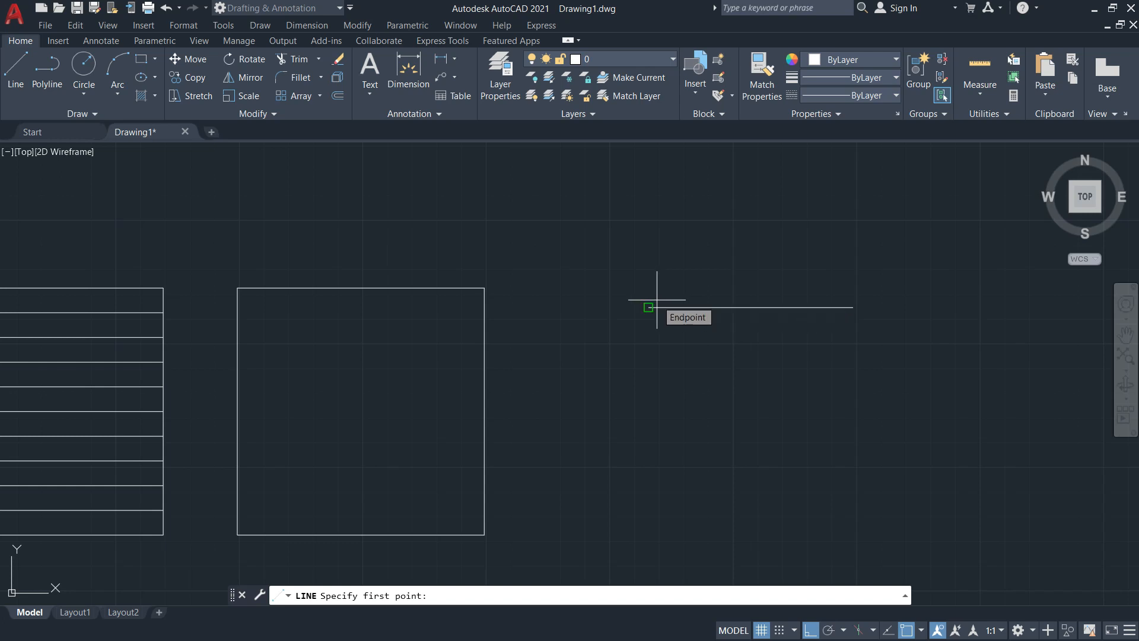
{"action": "left_click", "coordinate": [656, 300]}
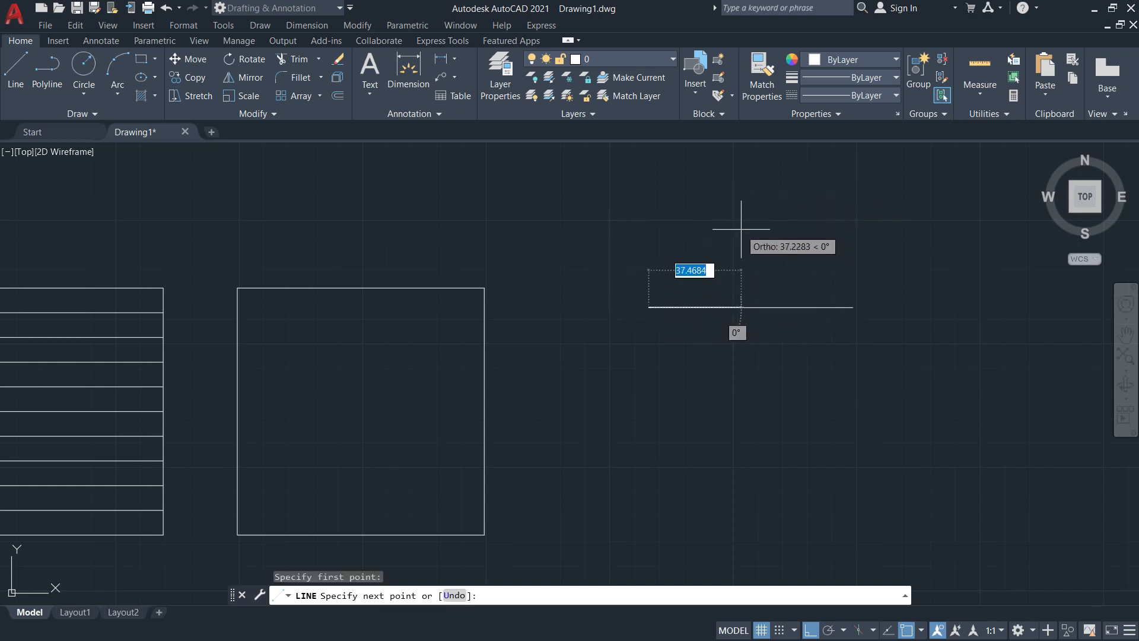
{"action": "key", "text": "Escape"}
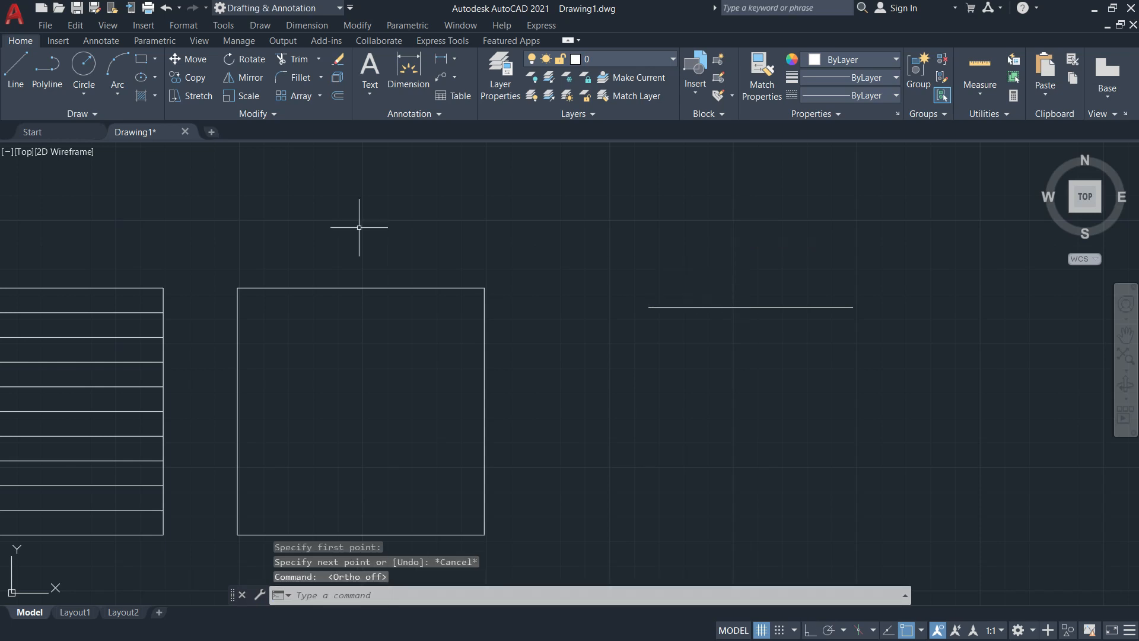
{"action": "left_click", "coordinate": [15, 66]}
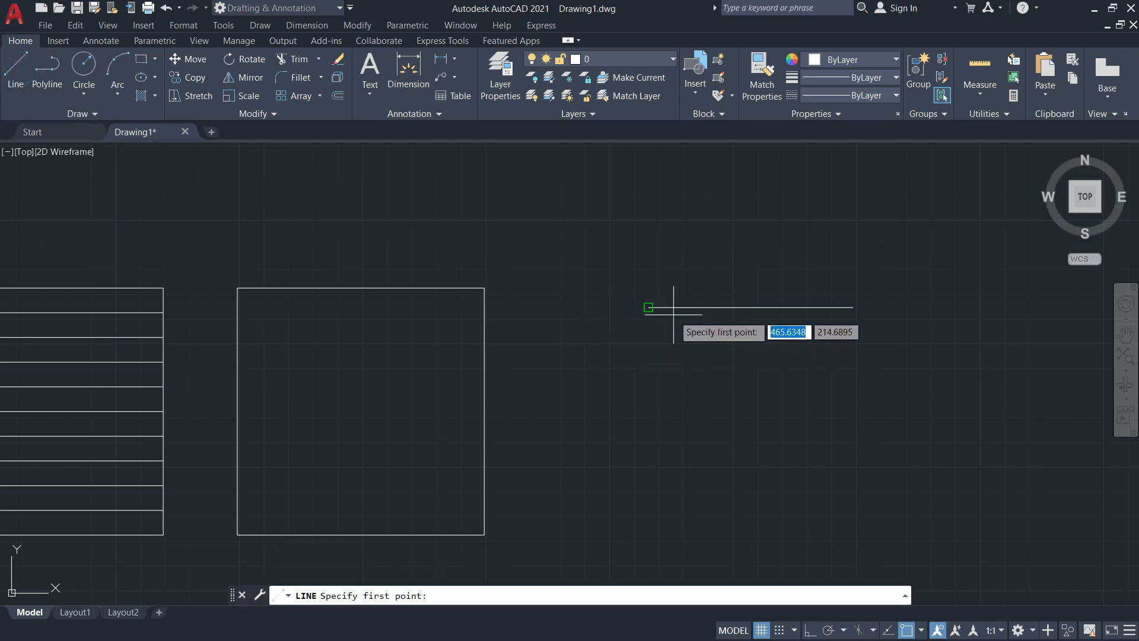
{"action": "left_click", "coordinate": [649, 307]}
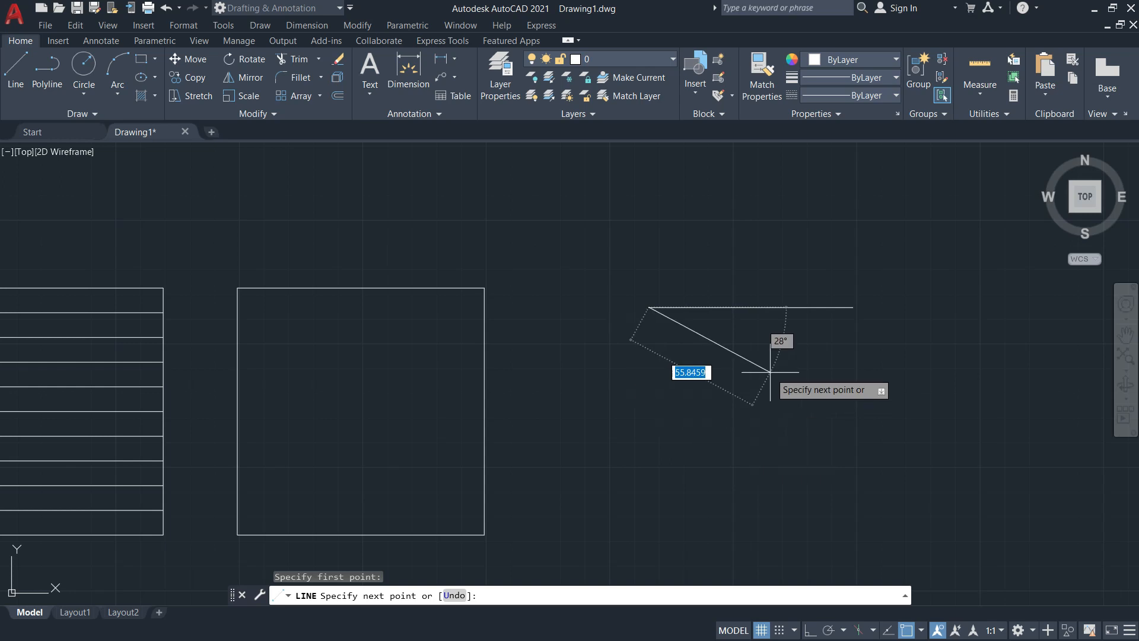
{"action": "key", "text": "Escape"}
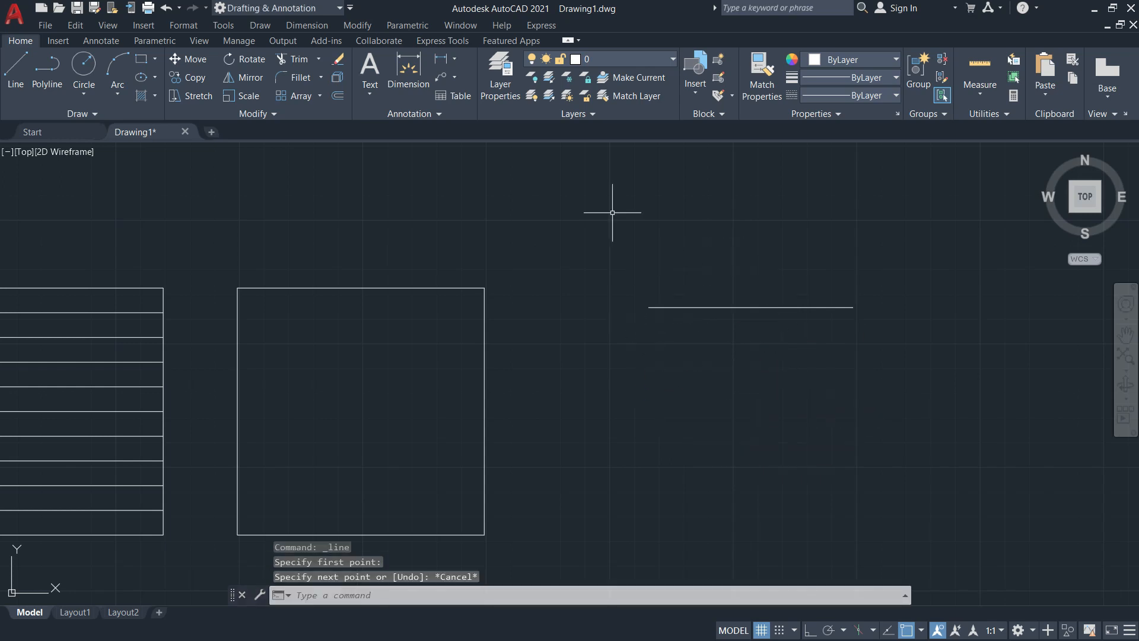
{"action": "left_click", "coordinate": [16, 66]}
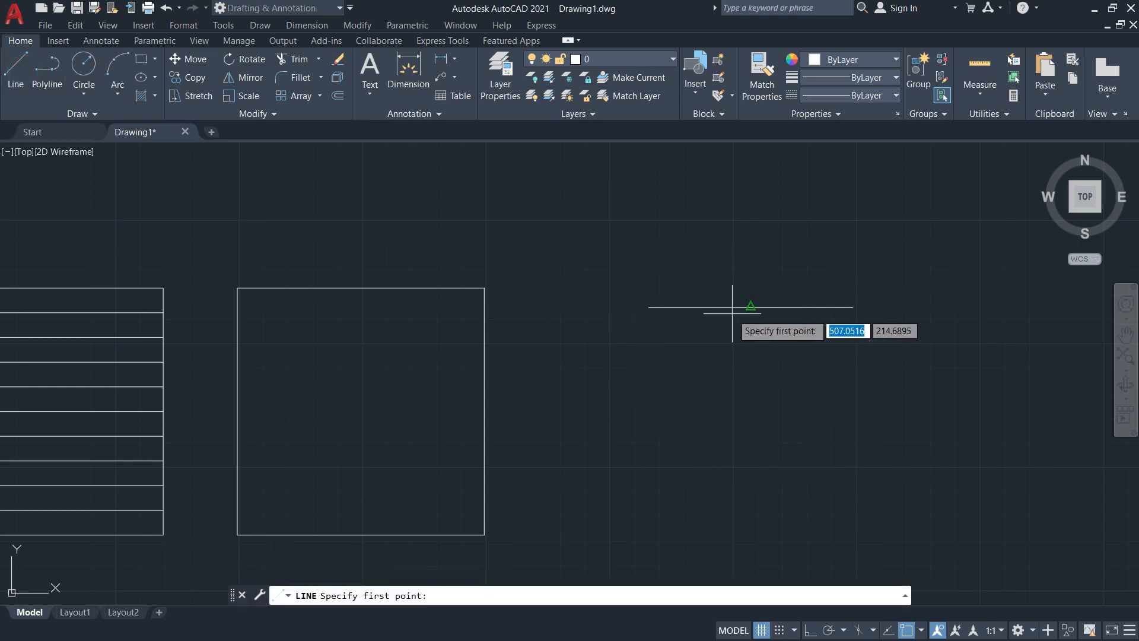
{"action": "left_click", "coordinate": [751, 307]}
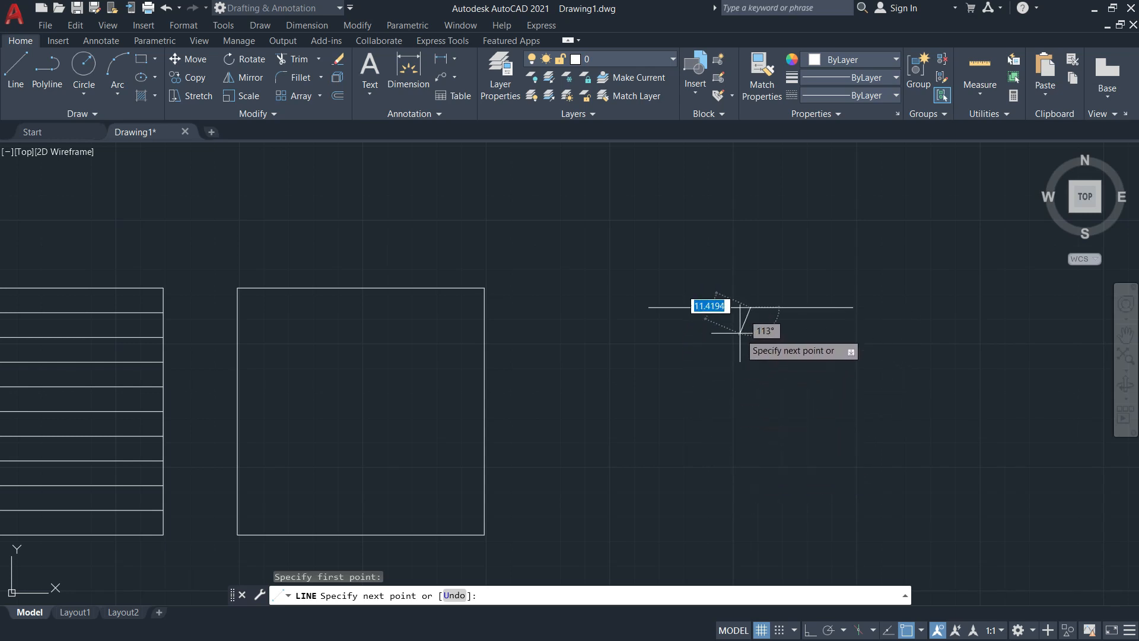
{"action": "key", "text": "Escape"}
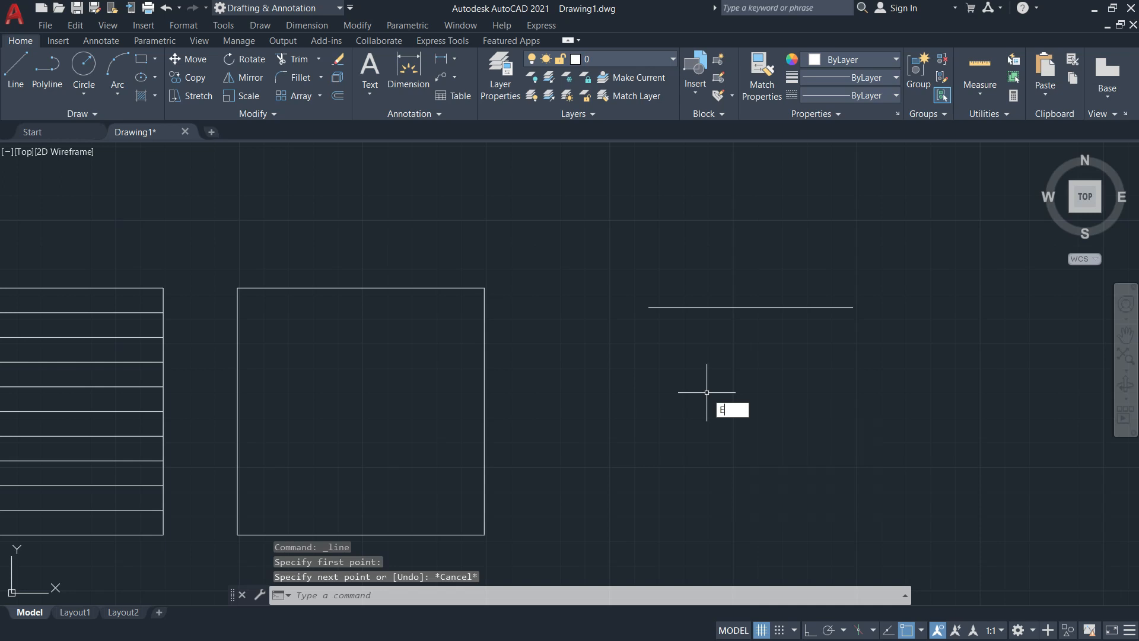
Erase the stray horizontal line to the right of the squares
{"action": "key", "text": "Return"}
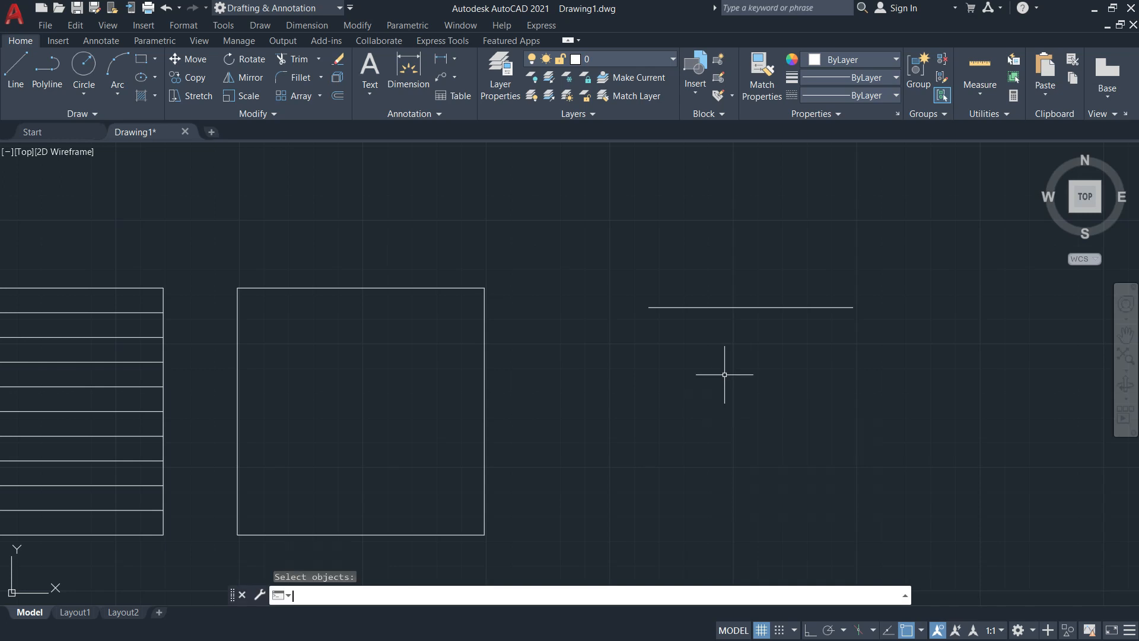
{"action": "key", "text": "Return"}
{"action": "left_click", "coordinate": [726, 337]}
{"action": "left_click", "coordinate": [689, 296]}
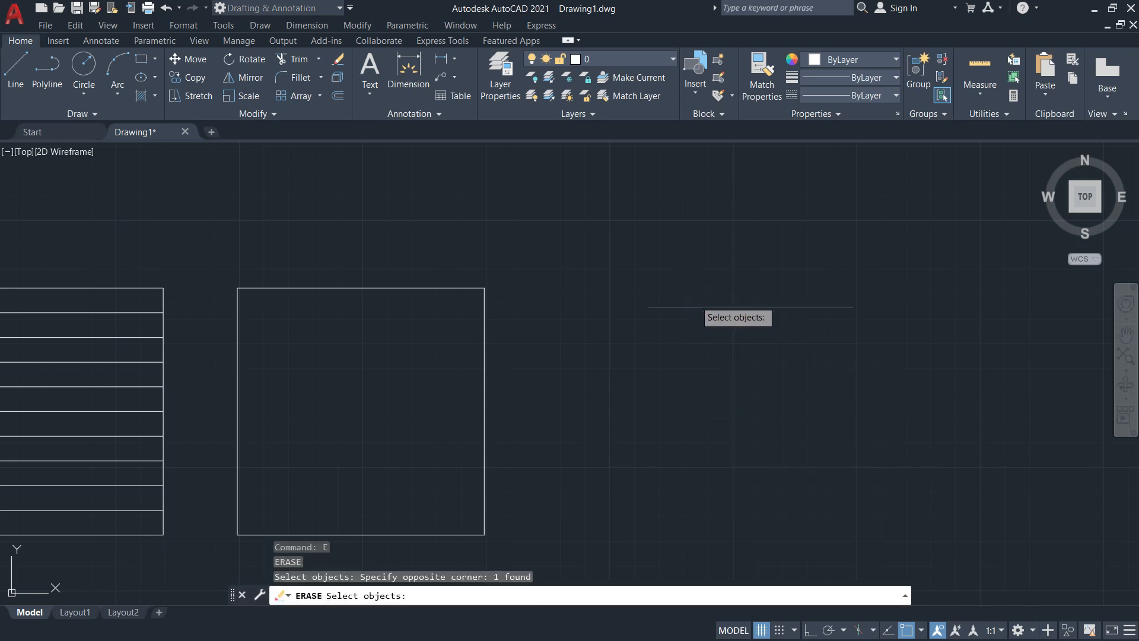
{"action": "key", "text": "Return"}
{"action": "middle_click_drag", "start_coordinate": [328, 156], "coordinate": [362, 143]}
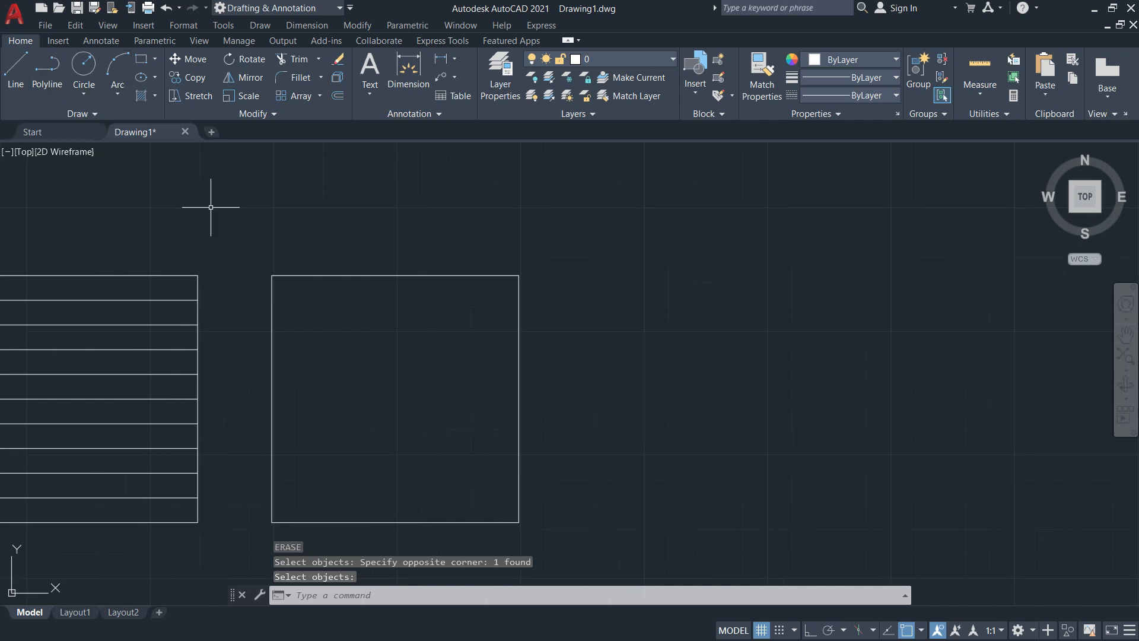
Draw a horizontal line from the second square's left-edge midpoint to its right edge
{"action": "type", "text": "L"}
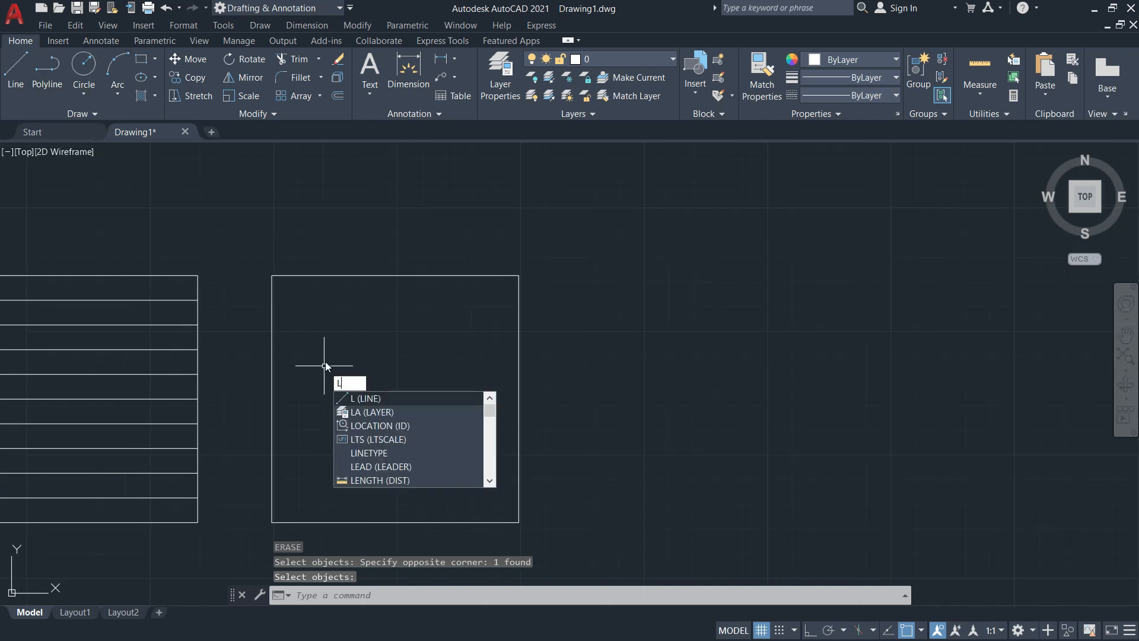
{"action": "key", "text": "Return"}
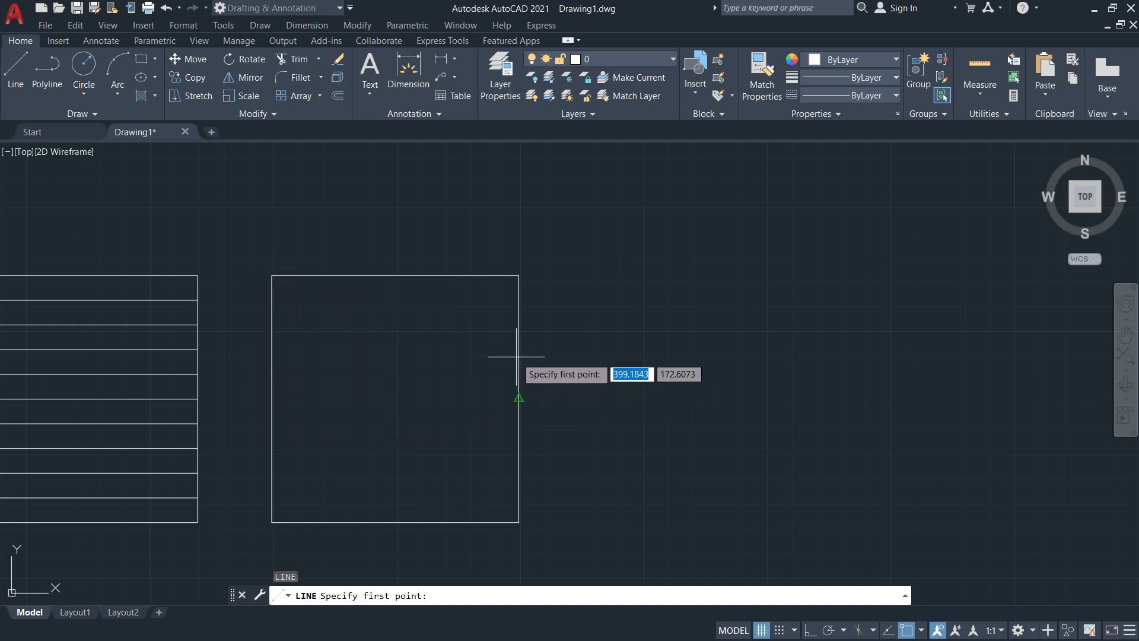
{"action": "middle_click_drag", "start_coordinate": [435, 393], "coordinate": [528, 353]}
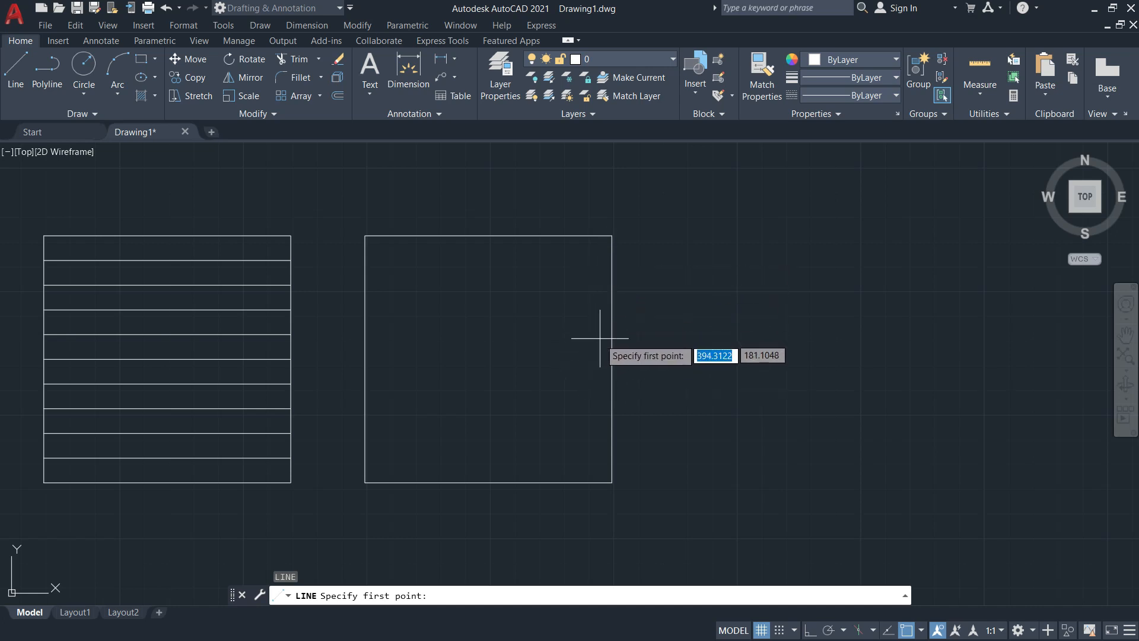
{"action": "left_click", "coordinate": [370, 375]}
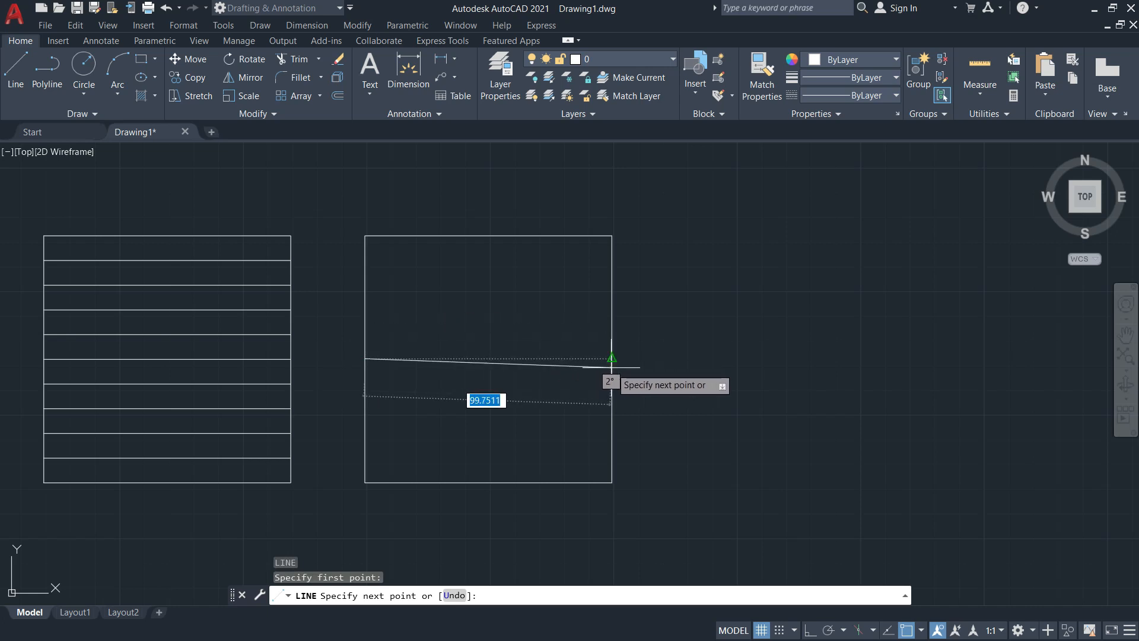
{"action": "left_click", "coordinate": [612, 367]}
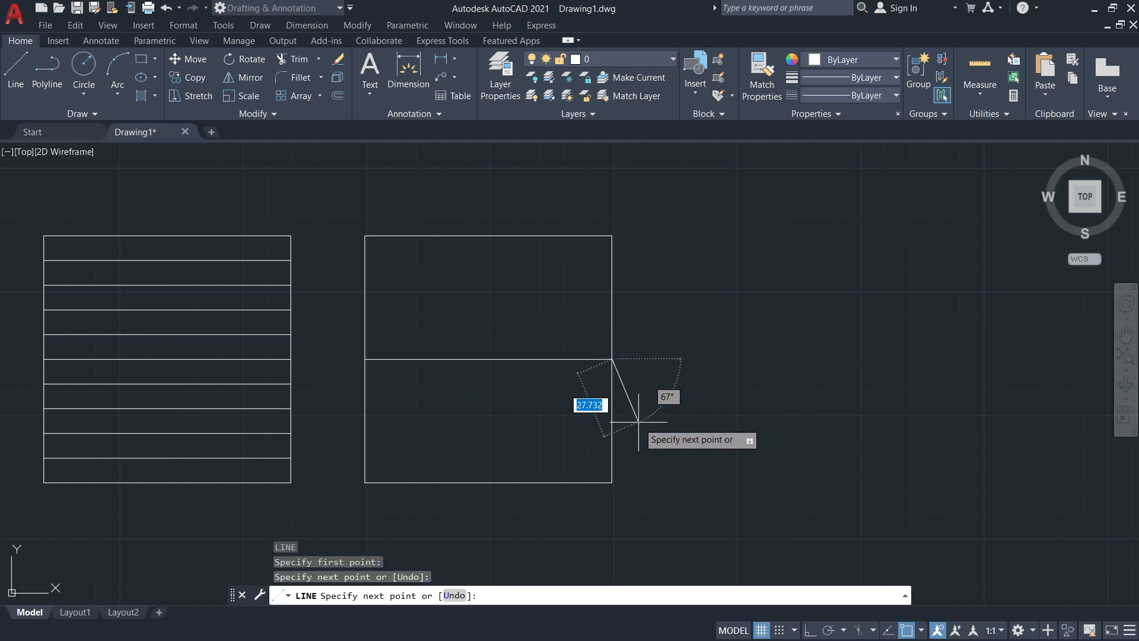
{"action": "key", "text": "Escape"}
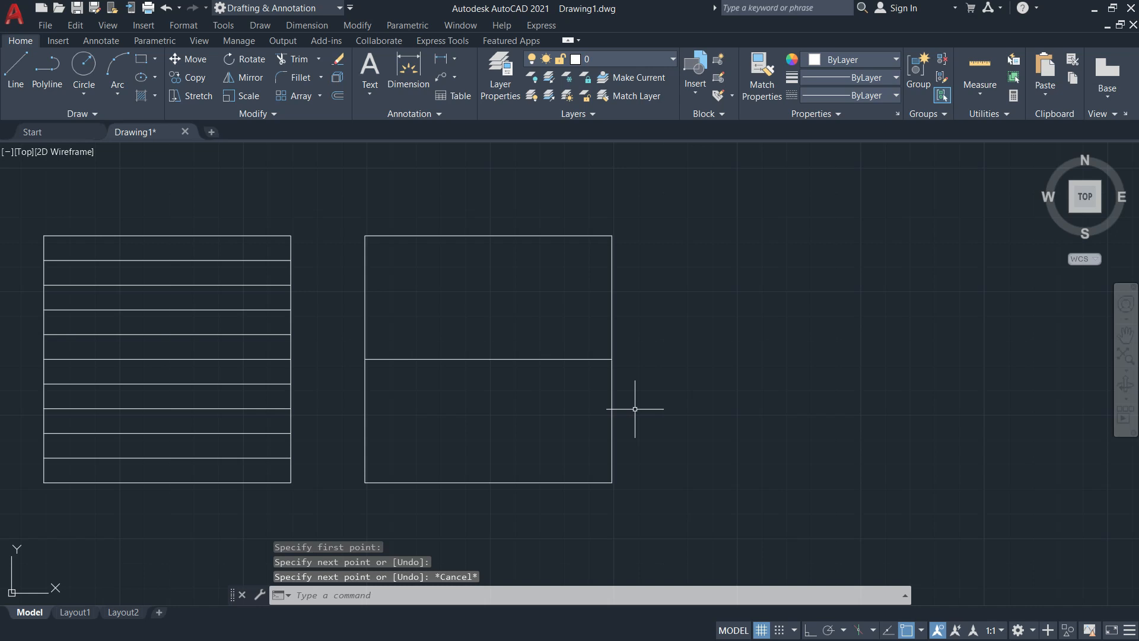
Draw a vertical line from the midline's centre down to the bottom edge
{"action": "type", "text": "l"}
{"action": "key", "text": "Return"}
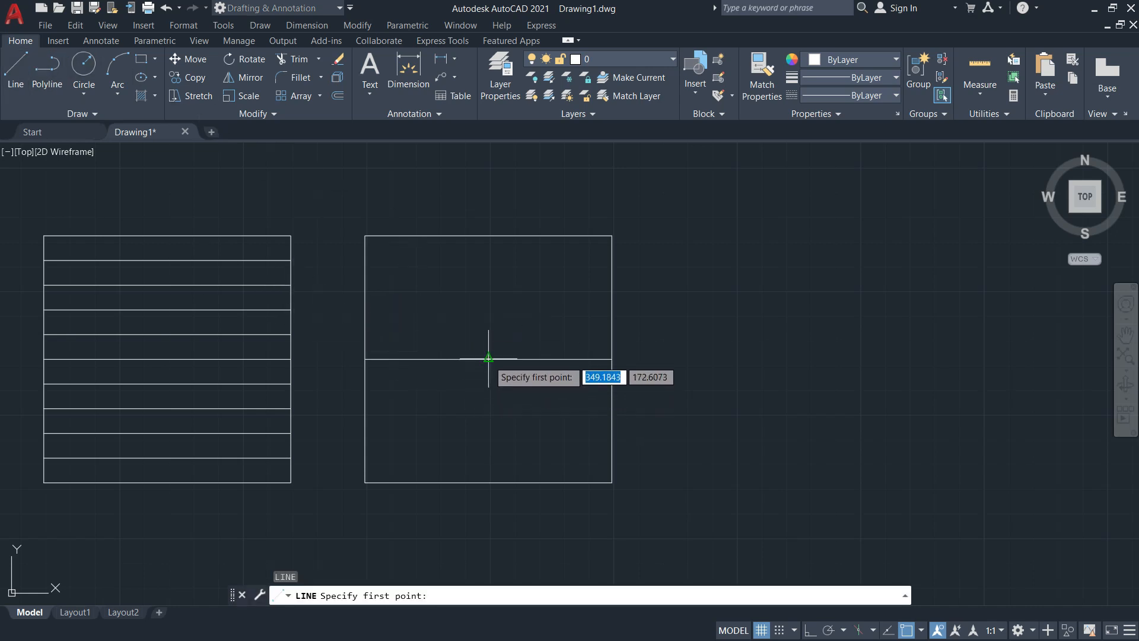
{"action": "left_click", "coordinate": [488, 358]}
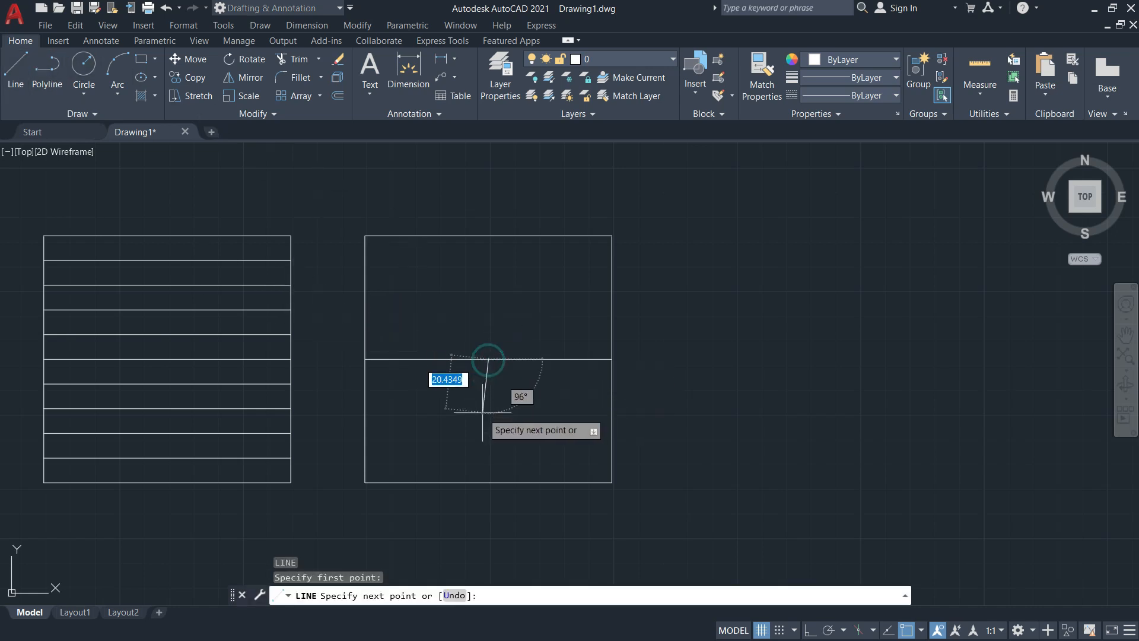
{"action": "left_click", "coordinate": [488, 482]}
{"action": "key", "text": "Escape"}
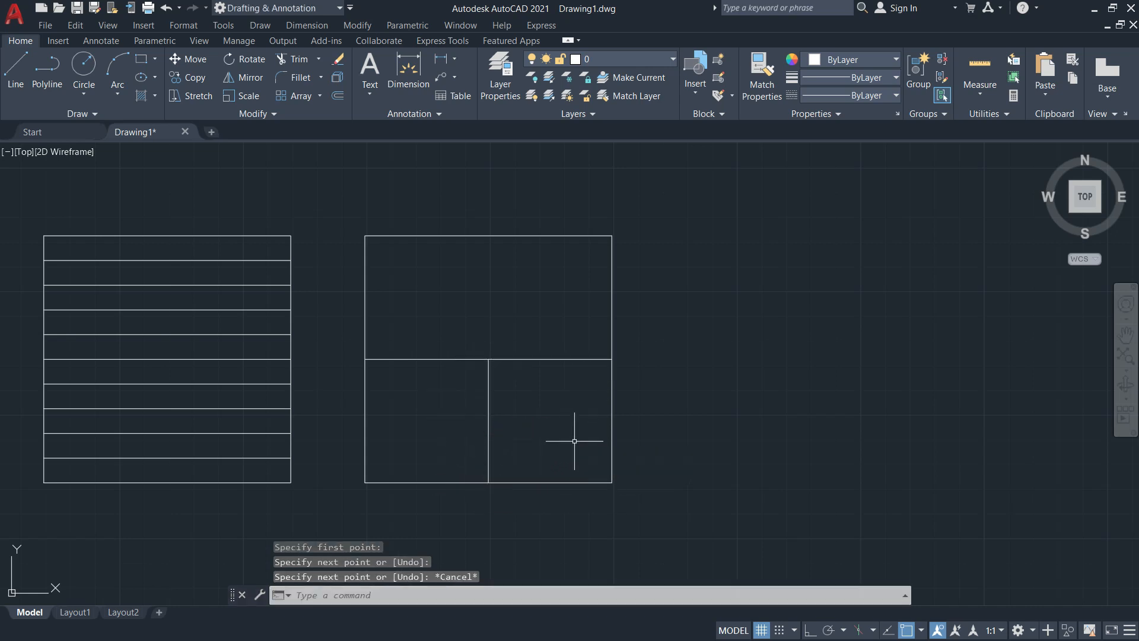
Recheck the 10mm spacing note in the Activity 1 PDF, then return to AutoCAD
{"action": "key", "text": "alt+Tab"}
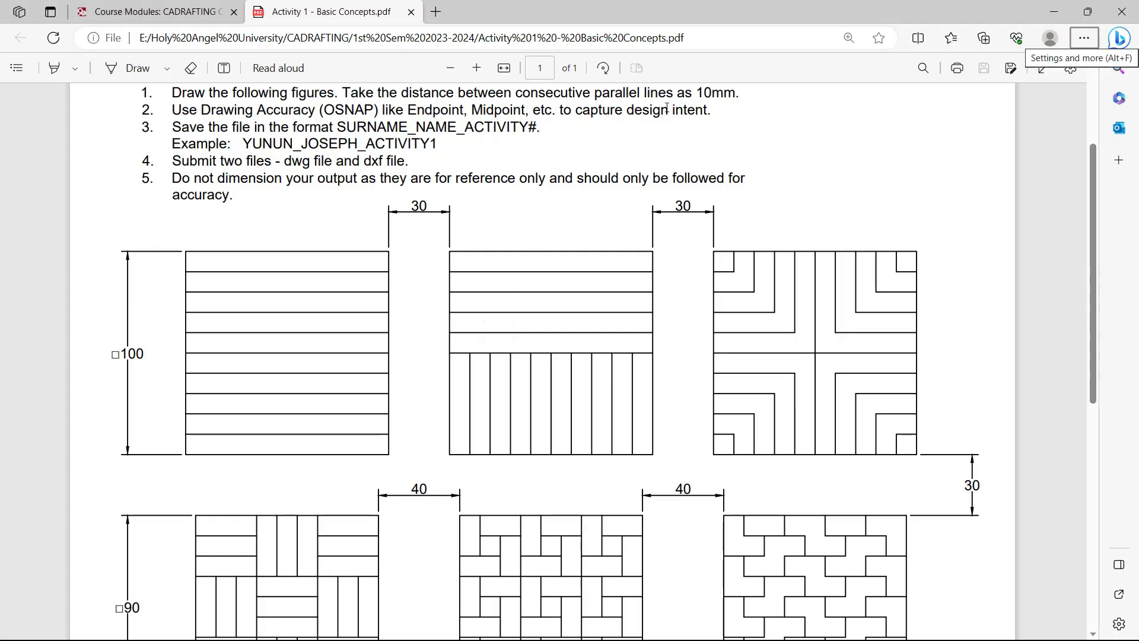
{"action": "scroll", "coordinate": [666, 108], "scroll_direction": "up", "scroll_amount": 2}
{"action": "double_click", "coordinate": [700, 176]}
{"action": "left_click", "coordinate": [714, 229]}
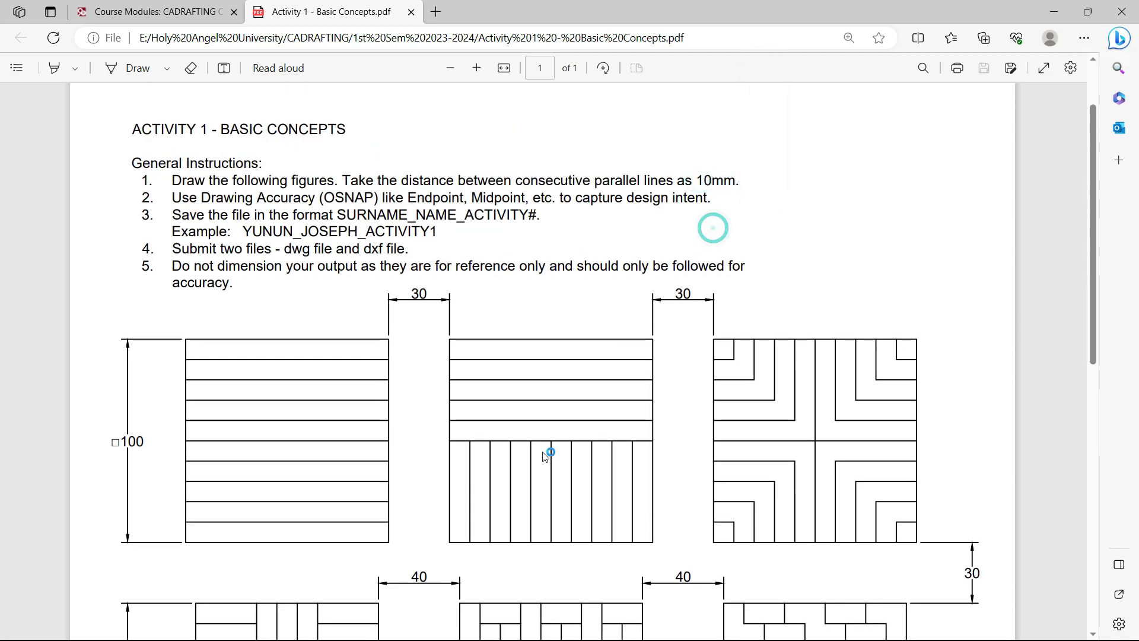
{"action": "key", "text": "alt+Tab"}
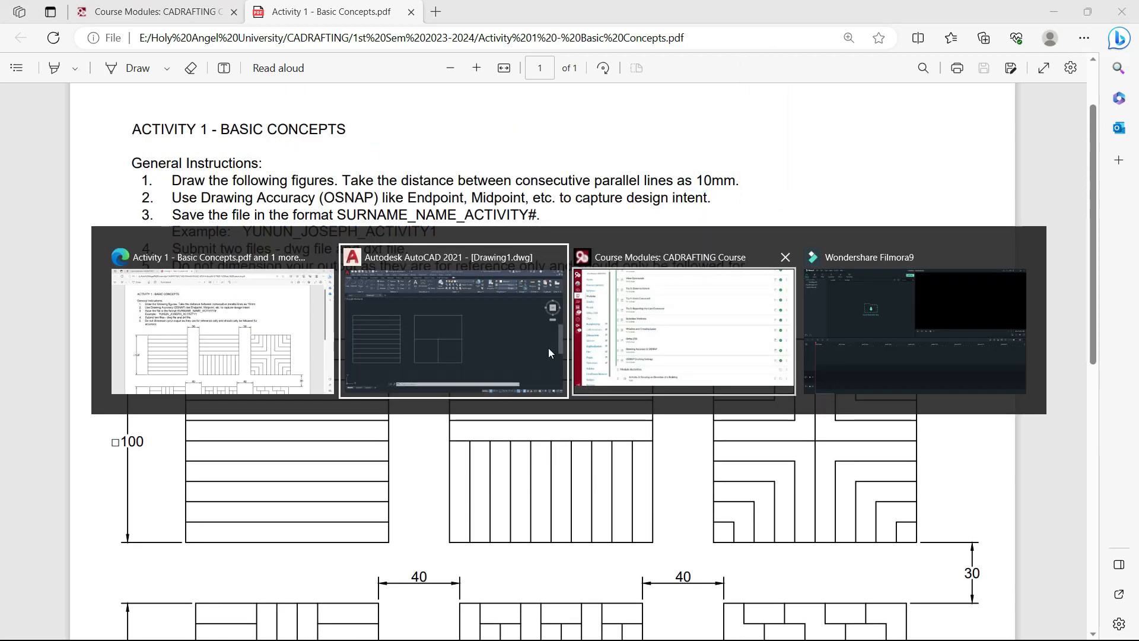
Offset the horizontal midline upward four times at 10 mm spacing
{"action": "type", "text": "o"}
{"action": "key", "text": "Return"}
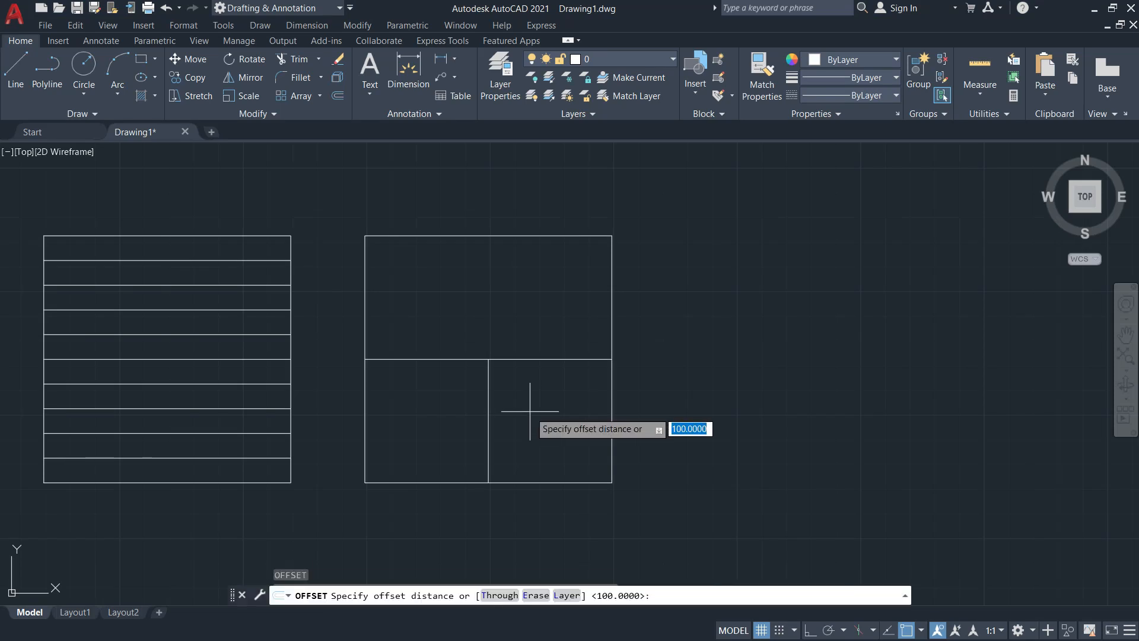
{"action": "type", "text": "10"}
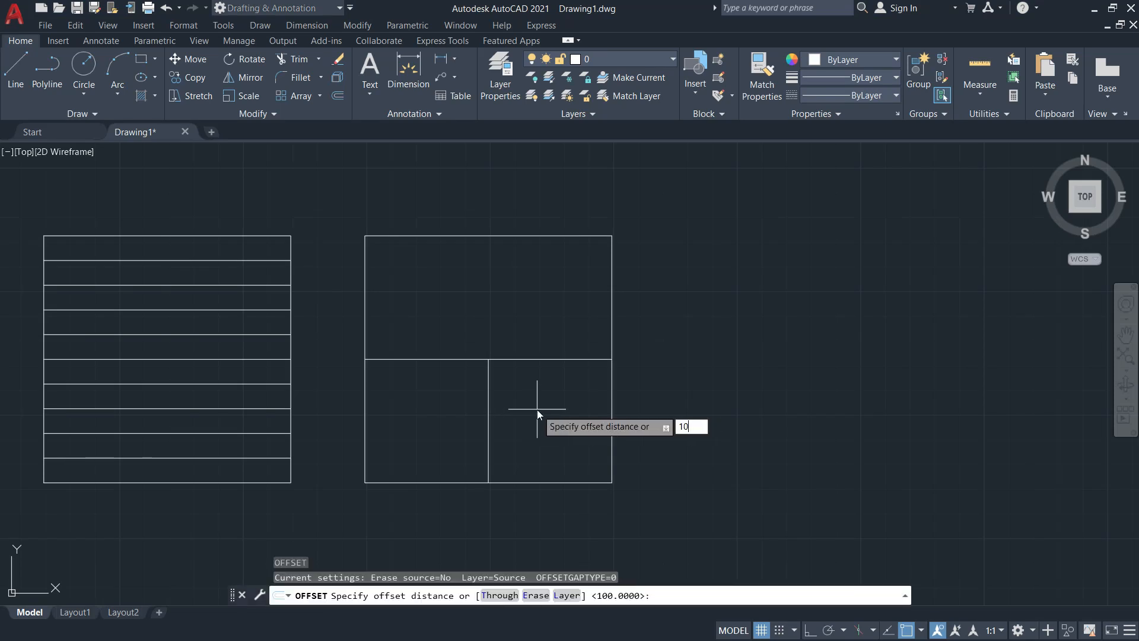
{"action": "key", "text": "Return"}
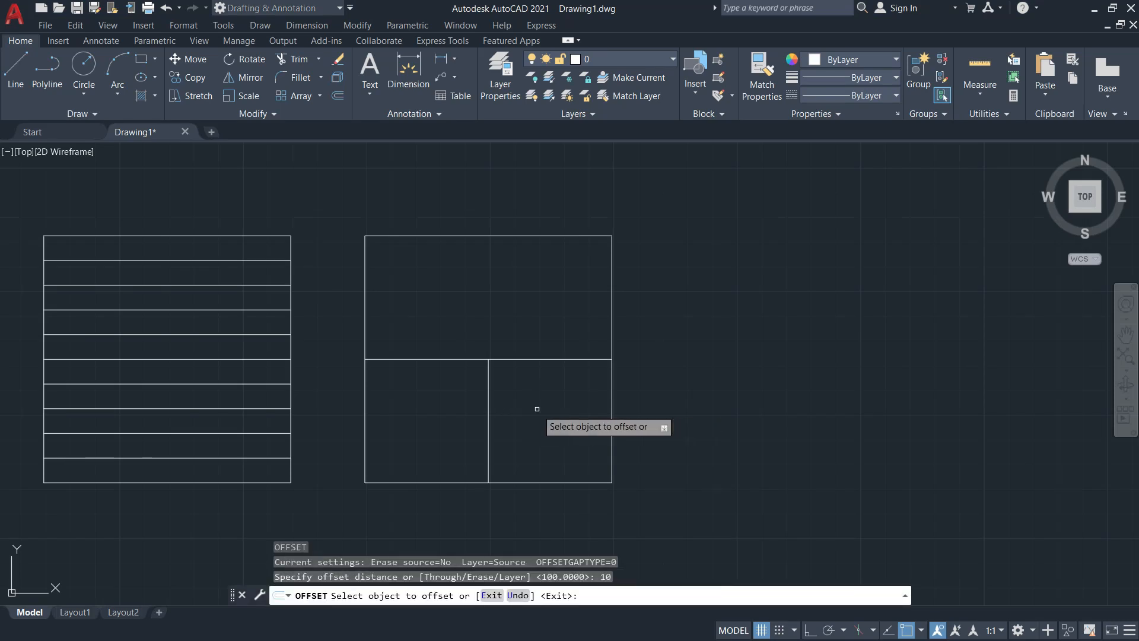
{"action": "left_click", "coordinate": [546, 359]}
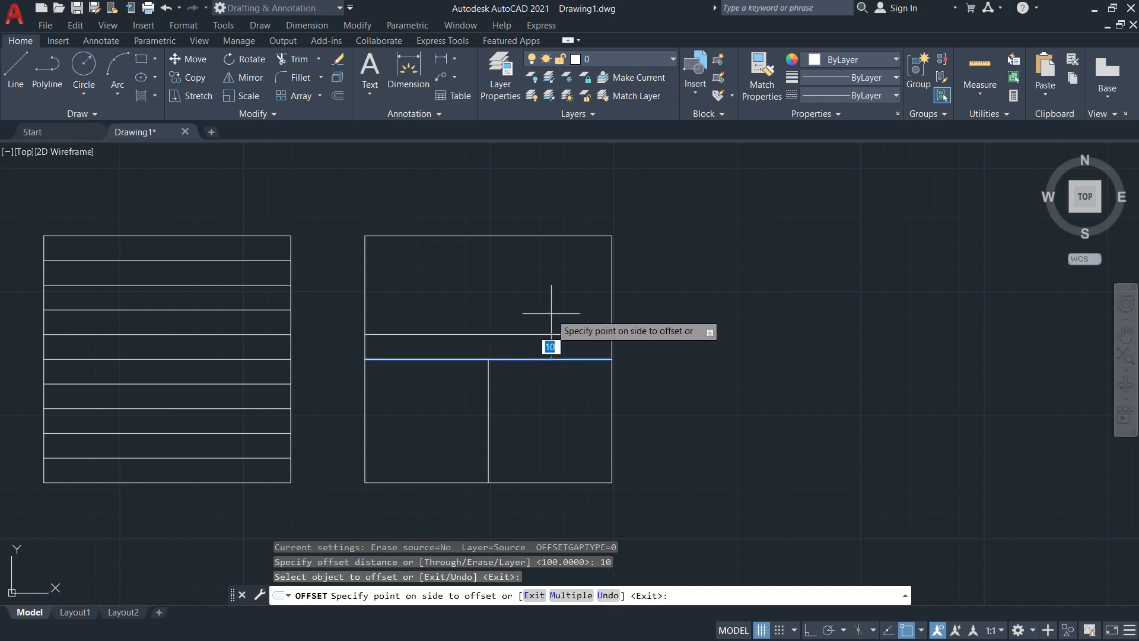
{"action": "left_click", "coordinate": [551, 312]}
{"action": "left_click", "coordinate": [555, 334]}
{"action": "left_click", "coordinate": [558, 310]}
{"action": "left_click", "coordinate": [558, 310]}
{"action": "left_click", "coordinate": [554, 287]}
{"action": "left_click", "coordinate": [558, 285]}
{"action": "left_click", "coordinate": [561, 261]}
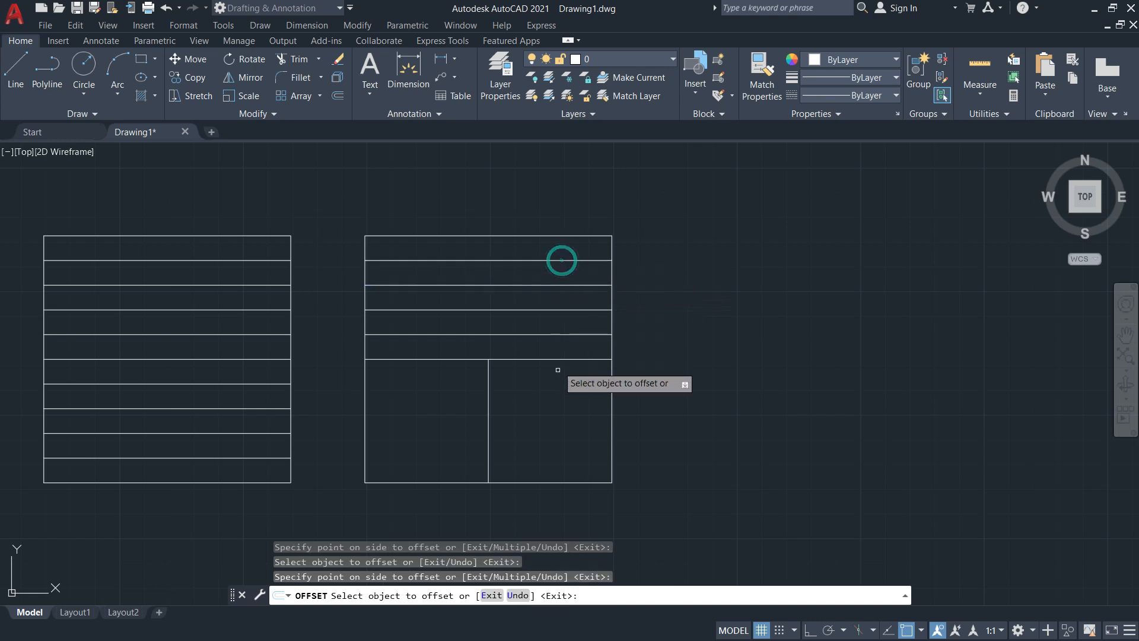
Offset the vertical centre line four times to the right, 10 mm apart
{"action": "left_click", "coordinate": [488, 394]}
{"action": "left_click", "coordinate": [519, 394]}
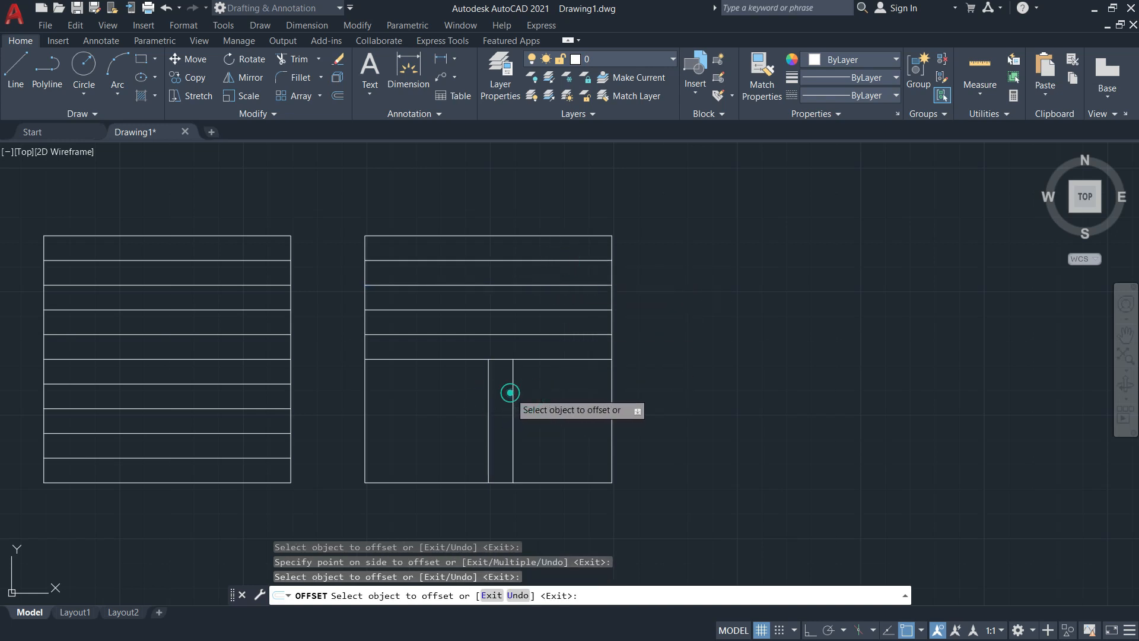
{"action": "left_click", "coordinate": [513, 392]}
{"action": "left_click", "coordinate": [541, 393]}
{"action": "left_click", "coordinate": [538, 393]}
{"action": "left_click", "coordinate": [566, 393]}
{"action": "left_click", "coordinate": [562, 388]}
{"action": "left_click", "coordinate": [589, 394]}
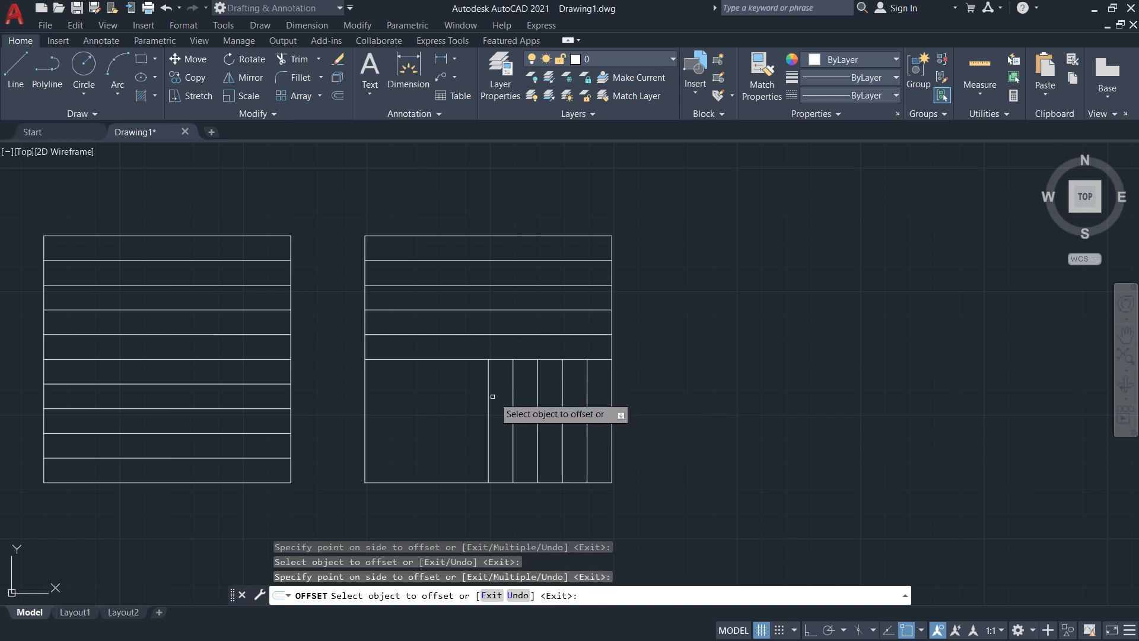
Fill the left of the lower half with 10 mm vertical lines, then view the activity PDF
{"action": "left_click", "coordinate": [488, 394]}
{"action": "left_click", "coordinate": [467, 394]}
{"action": "left_click", "coordinate": [463, 393]}
{"action": "left_click", "coordinate": [444, 392]}
{"action": "left_click", "coordinate": [439, 393]}
{"action": "left_click", "coordinate": [410, 392]}
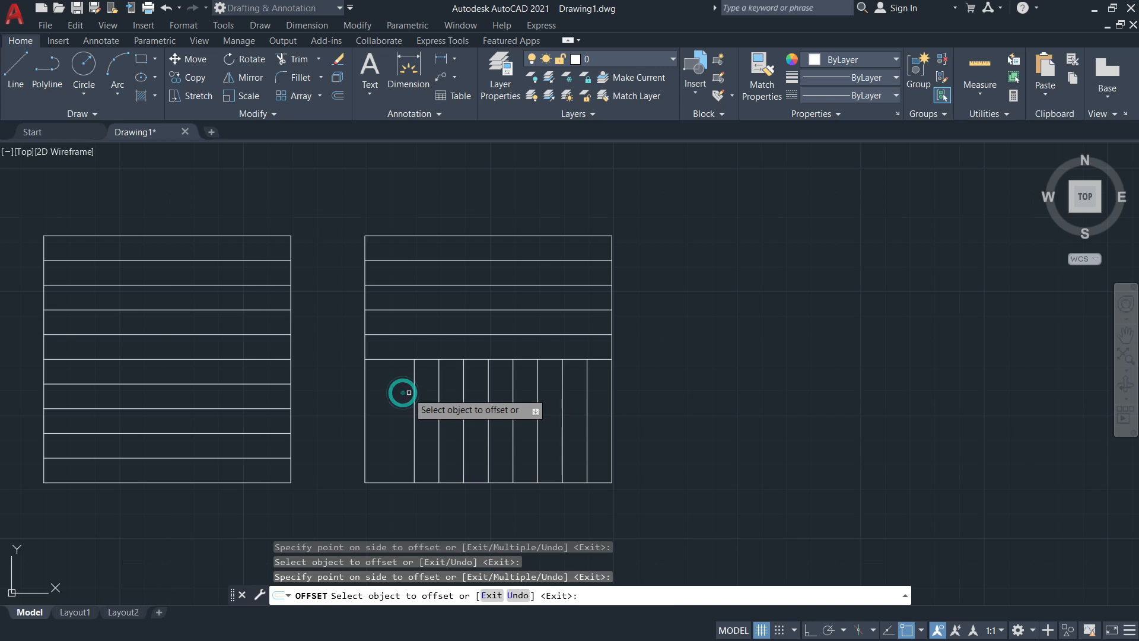
{"action": "left_click", "coordinate": [414, 392]}
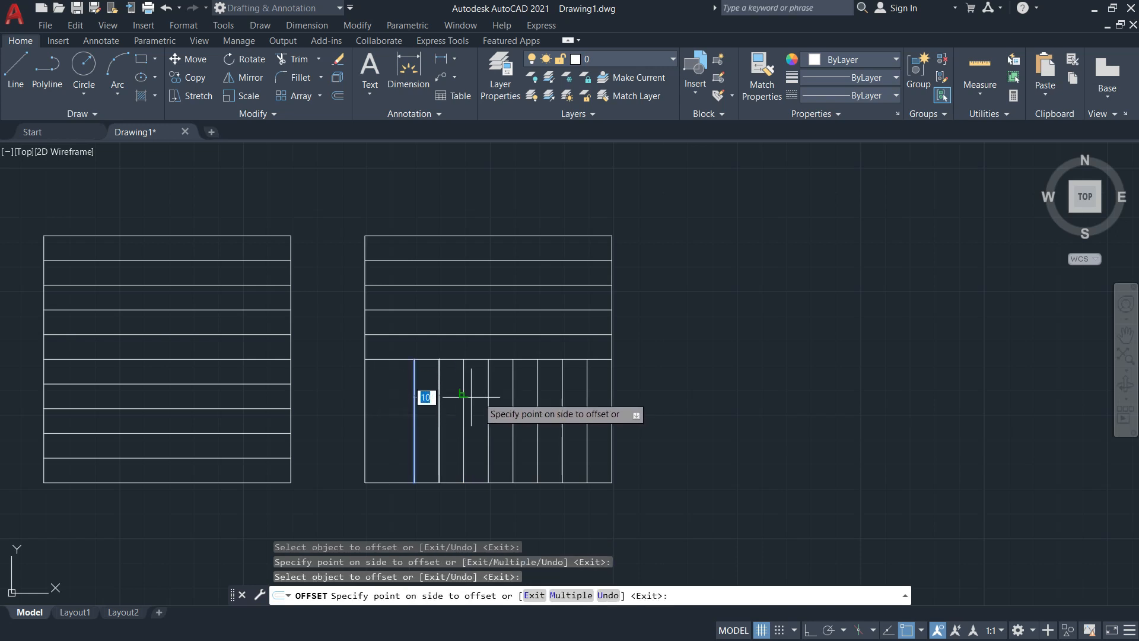
{"action": "left_click", "coordinate": [407, 394]}
{"action": "left_click", "coordinate": [414, 395]}
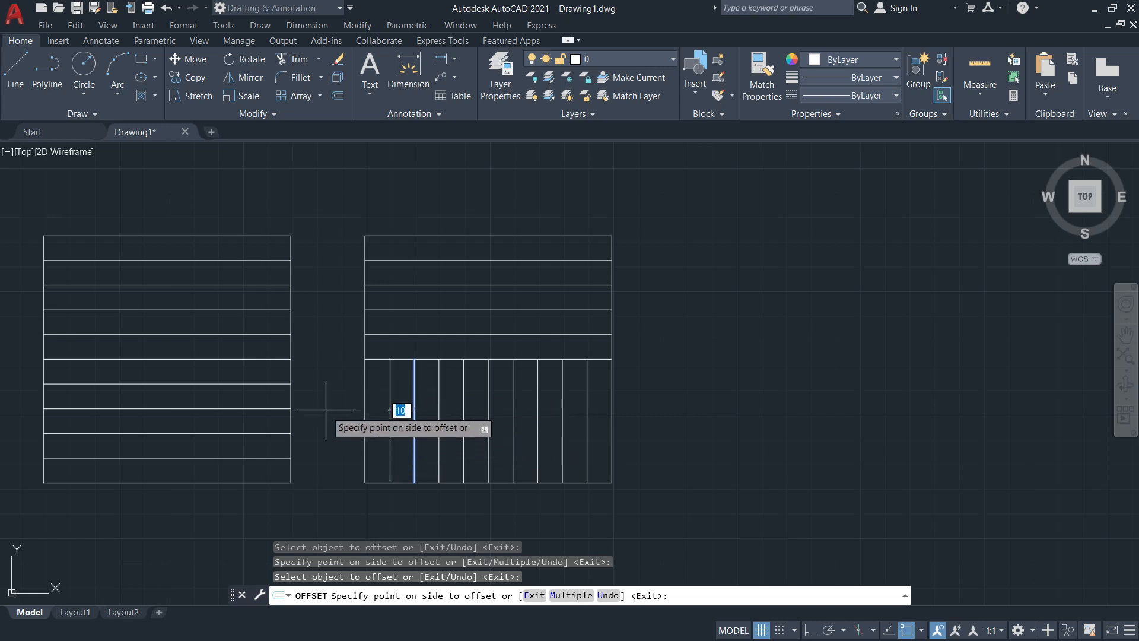
{"action": "left_click", "coordinate": [325, 407]}
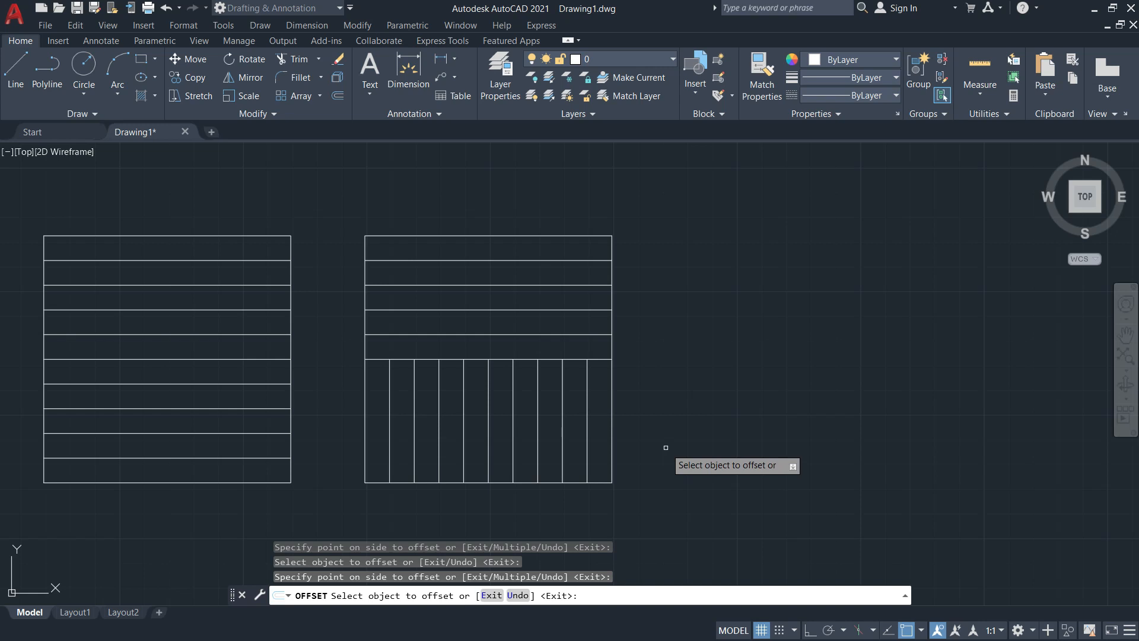
{"action": "key", "text": "Escape"}
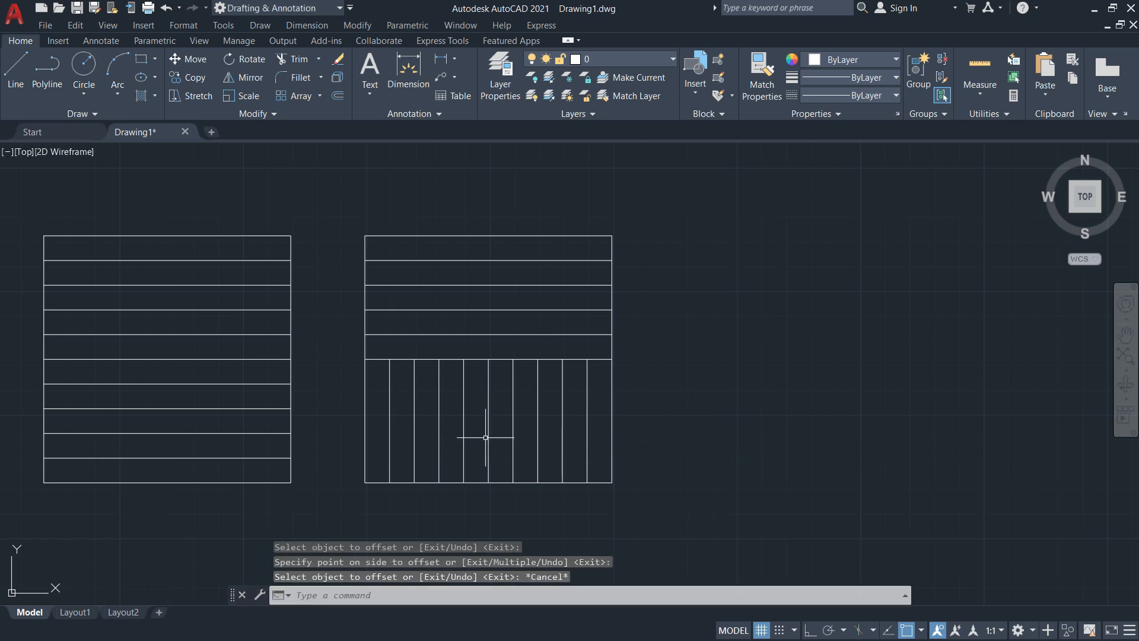
{"action": "key", "text": "alt+Tab"}
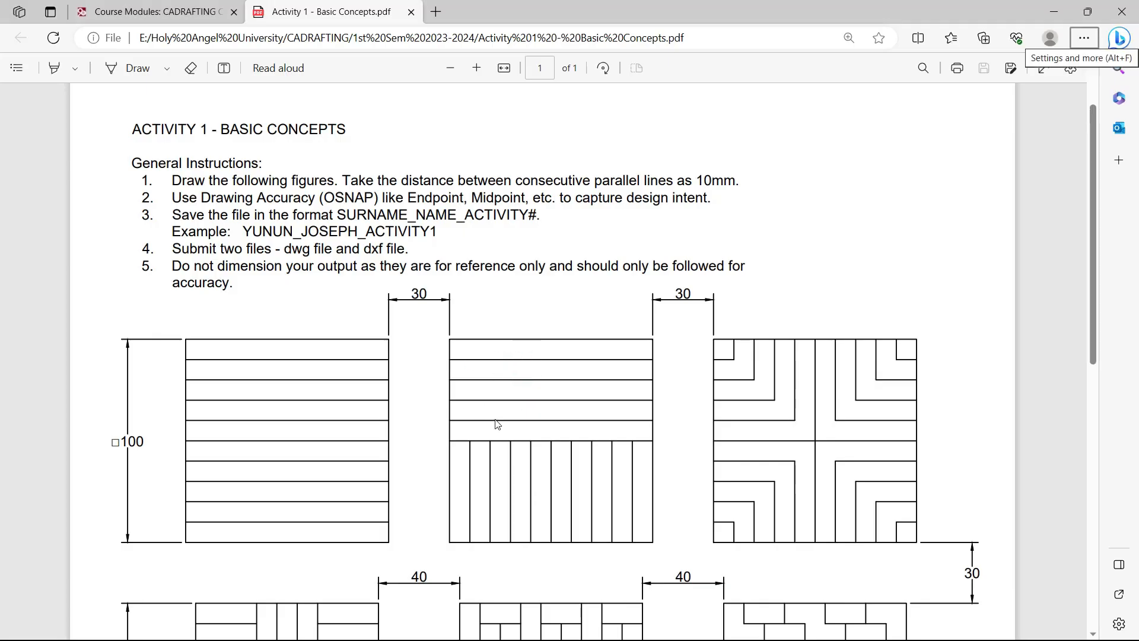
Scroll the activity PDF down to the L-corner pattern, then return to AutoCAD
{"action": "scroll", "coordinate": [503, 428], "scroll_direction": "down", "scroll_amount": 2}
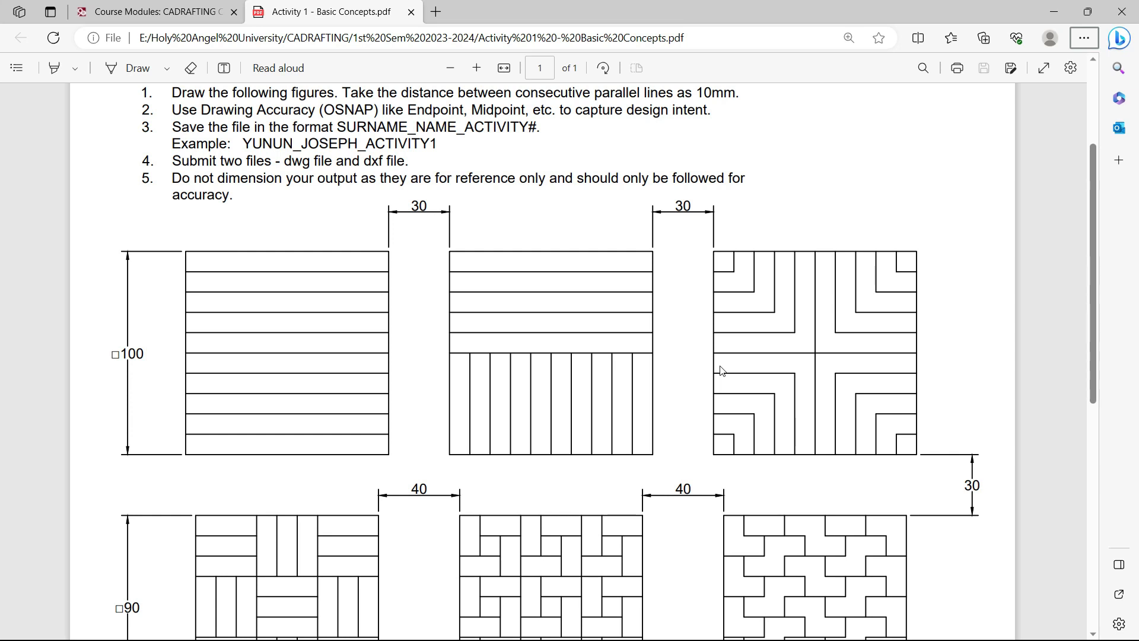
{"action": "key", "text": "alt+Tab"}
{"action": "scroll", "coordinate": [652, 360], "scroll_direction": "down", "scroll_amount": 1}
{"action": "scroll", "coordinate": [712, 359], "scroll_direction": "up", "scroll_amount": 1}
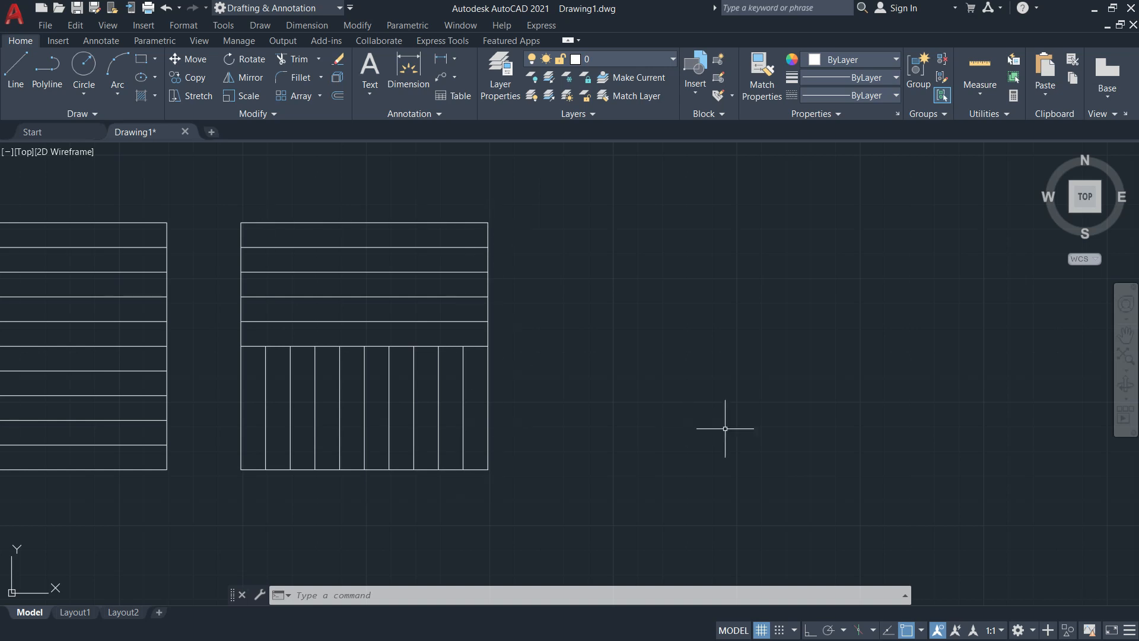
Offset the second square's right edge 30 mm, then offset that line 100 mm
{"action": "type", "text": "o"}
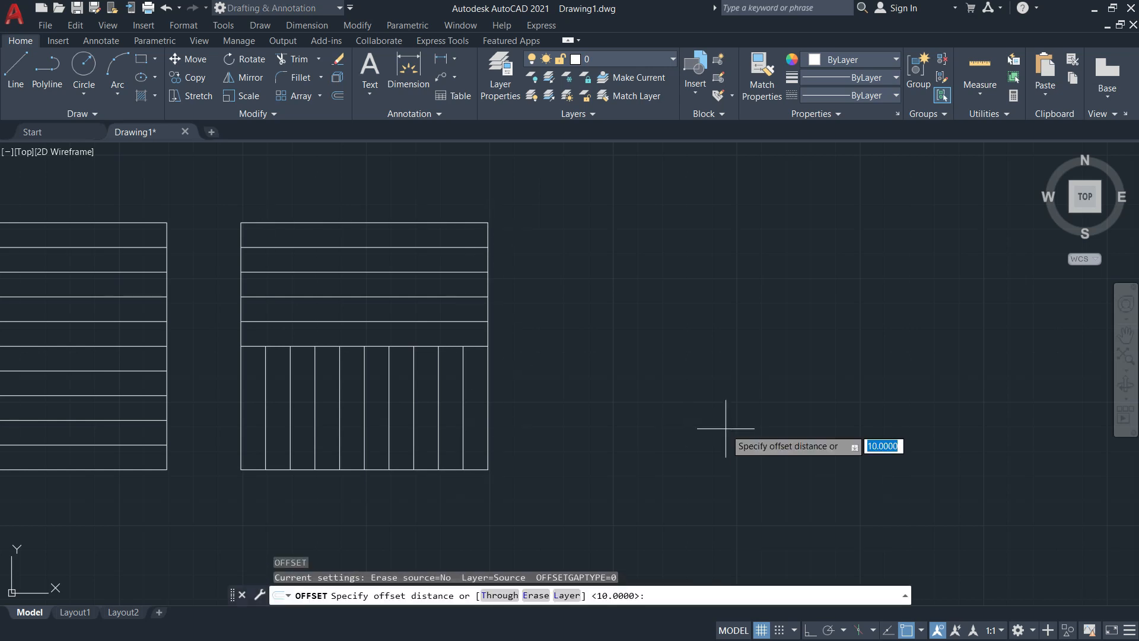
{"action": "type", "text": "30"}
{"action": "key", "text": "Return"}
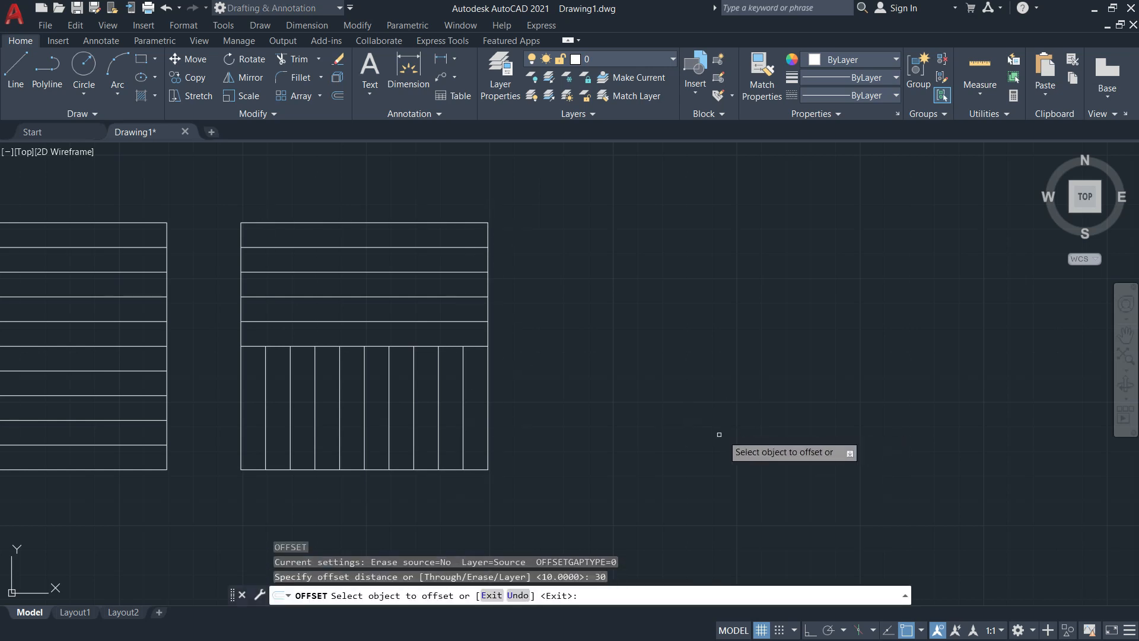
{"action": "left_click", "coordinate": [488, 330]}
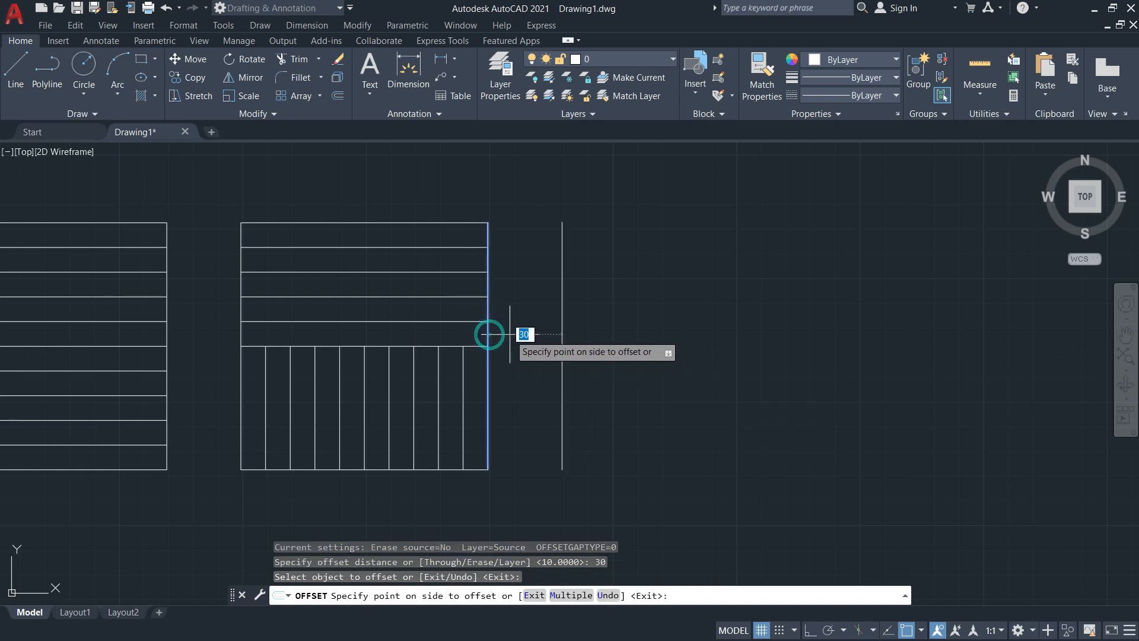
{"action": "left_click", "coordinate": [647, 336]}
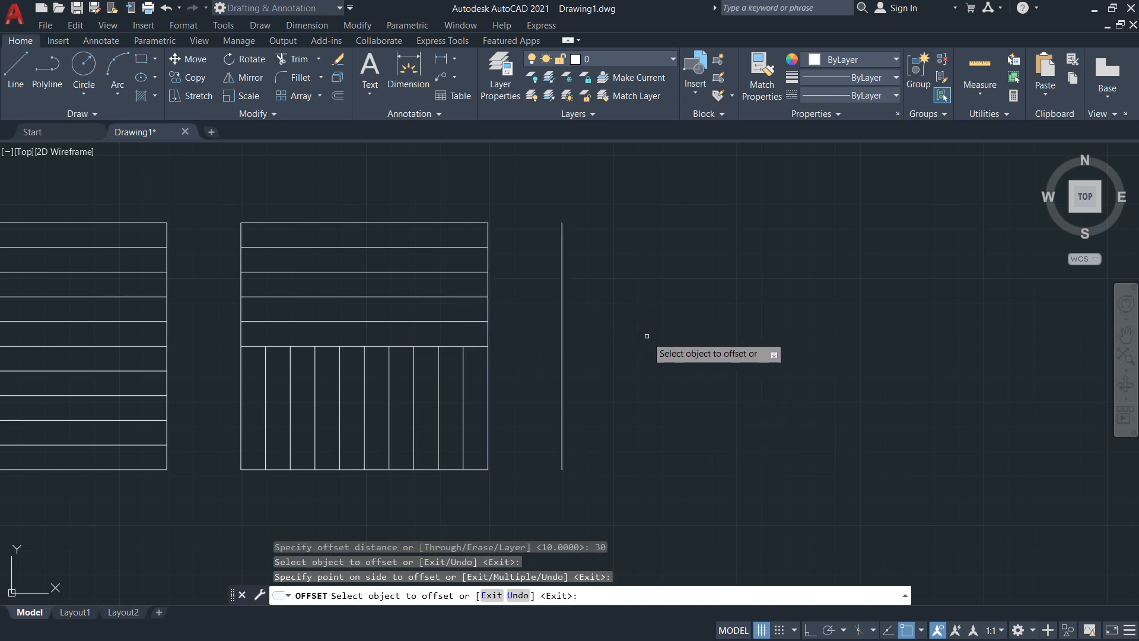
{"action": "key", "text": "Return"}
{"action": "key", "text": "Return"}
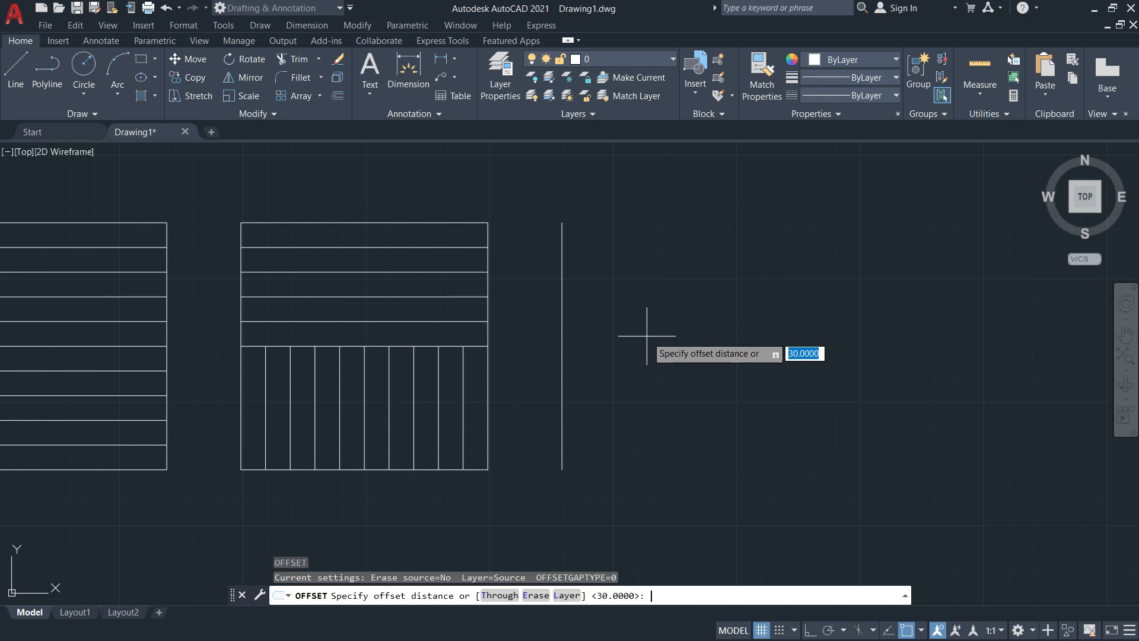
{"action": "type", "text": "100"}
{"action": "key", "text": "Return"}
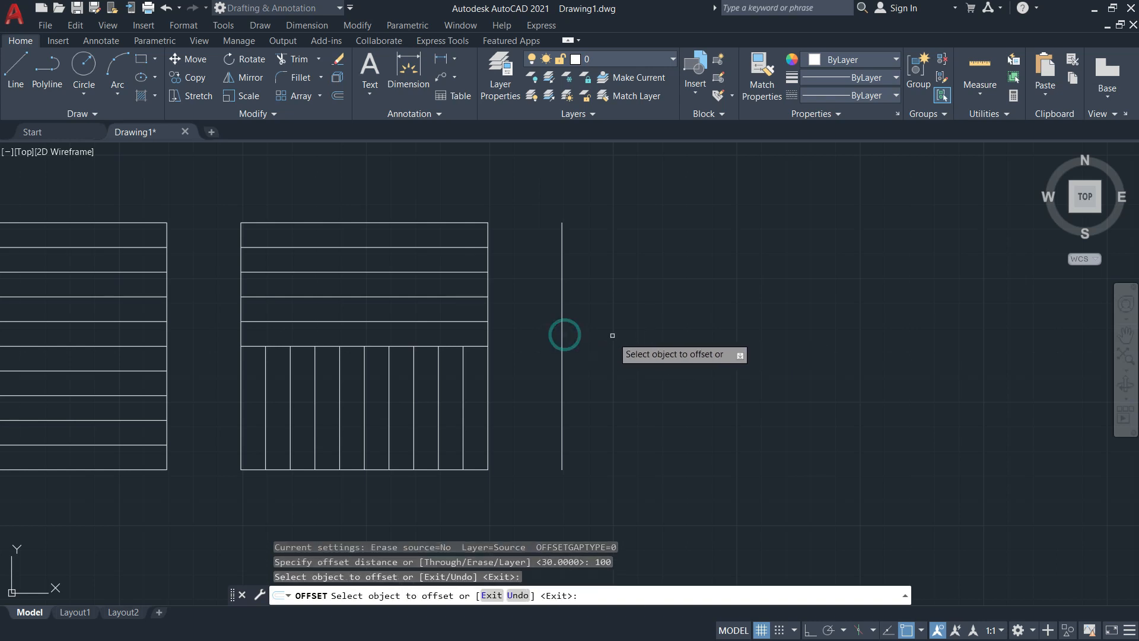
{"action": "left_click", "coordinate": [562, 328]}
{"action": "left_click", "coordinate": [759, 325]}
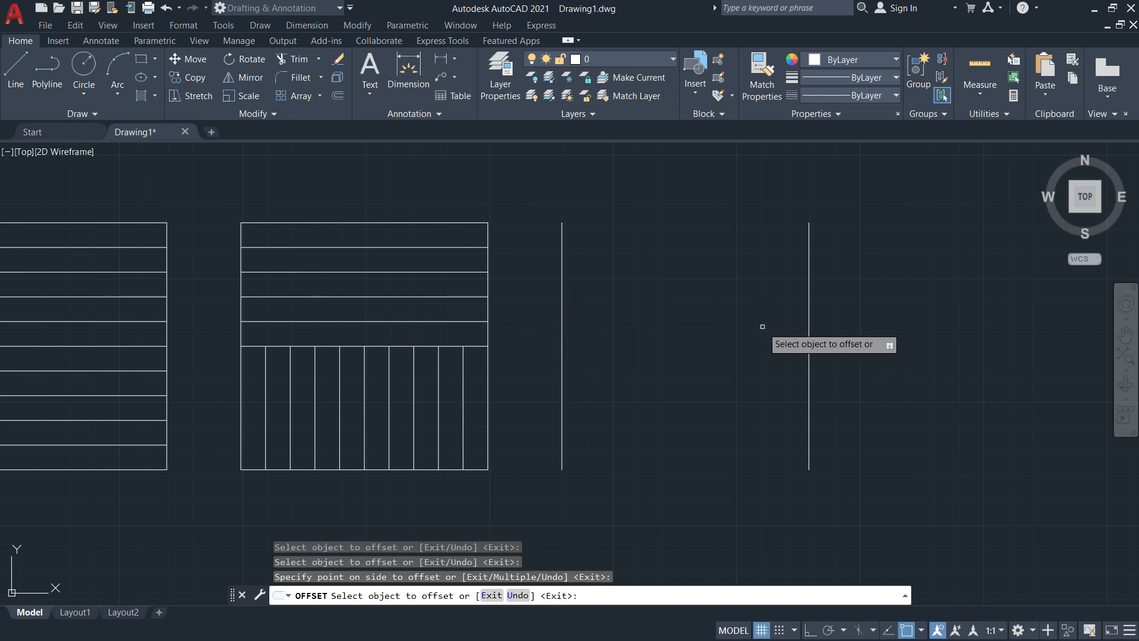
{"action": "key", "text": "Escape"}
Draw the top and bottom edges with LINE to close the third square, checking the PDF
{"action": "type", "text": "l"}
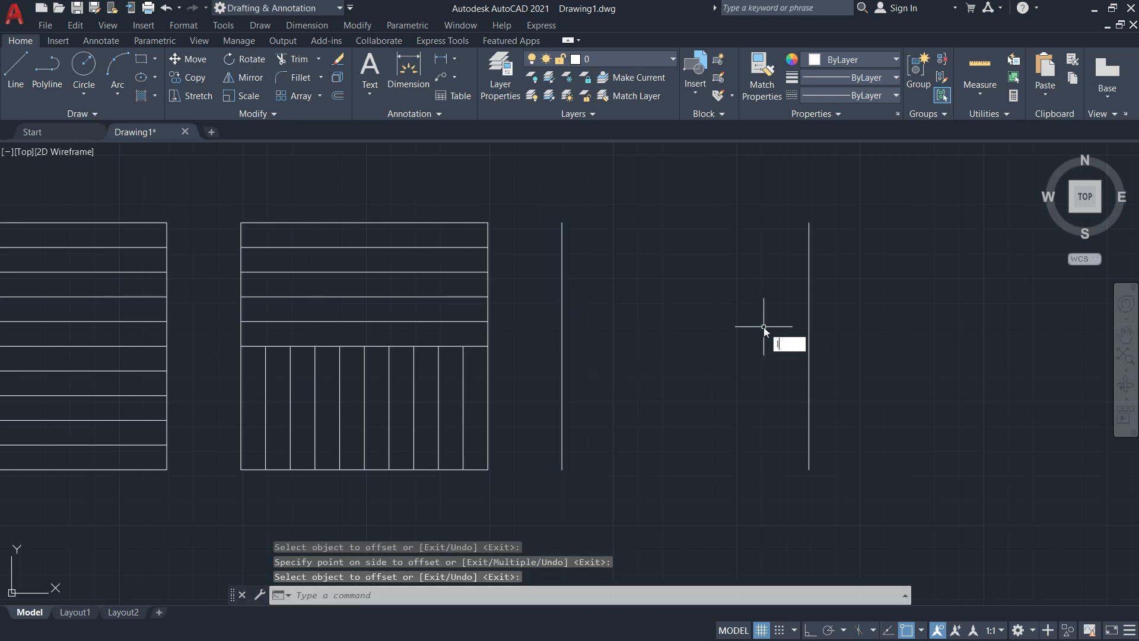
{"action": "key", "text": "Return"}
{"action": "left_click", "coordinate": [561, 222]}
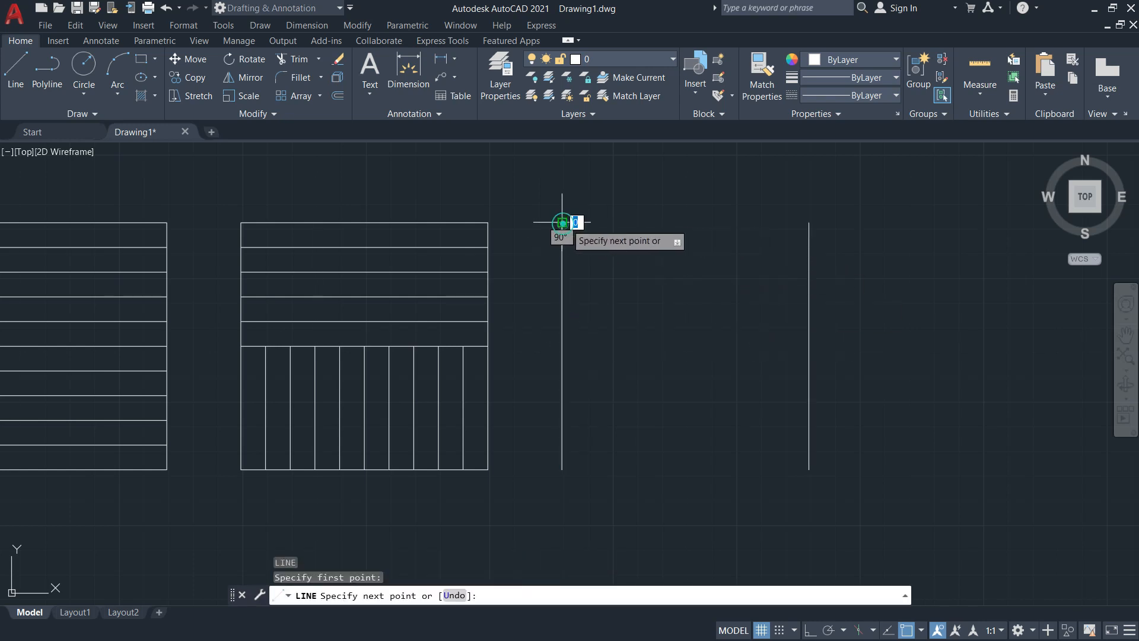
{"action": "left_click", "coordinate": [809, 223]}
{"action": "key", "text": "Return"}
{"action": "key", "text": "Return"}
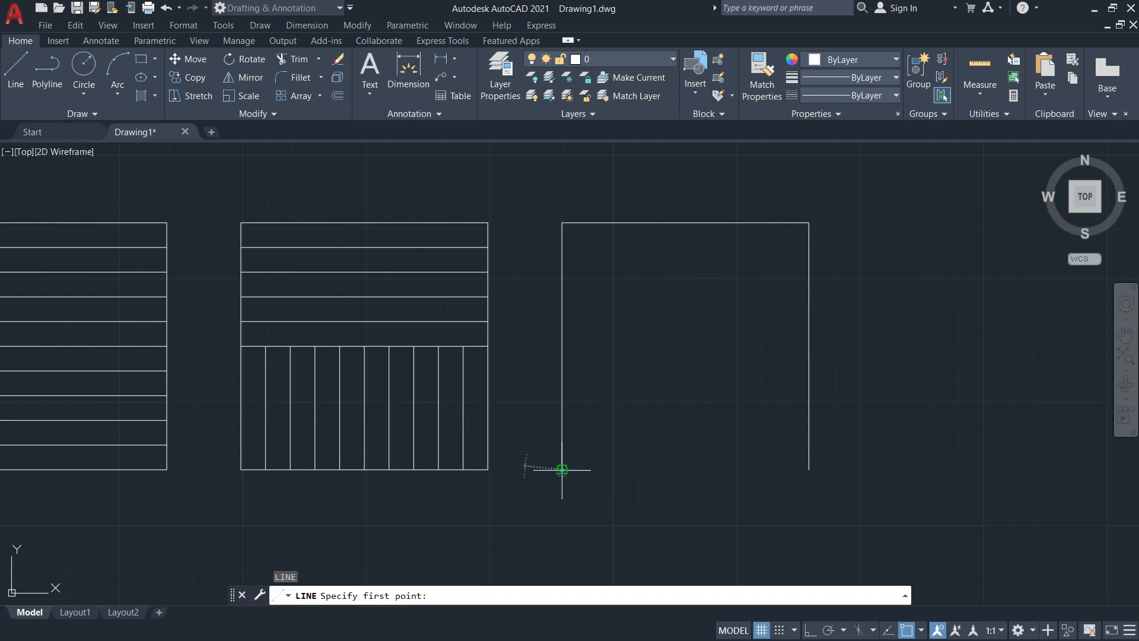
{"action": "left_click", "coordinate": [560, 468]}
{"action": "left_click", "coordinate": [804, 463]}
{"action": "key", "text": "Return"}
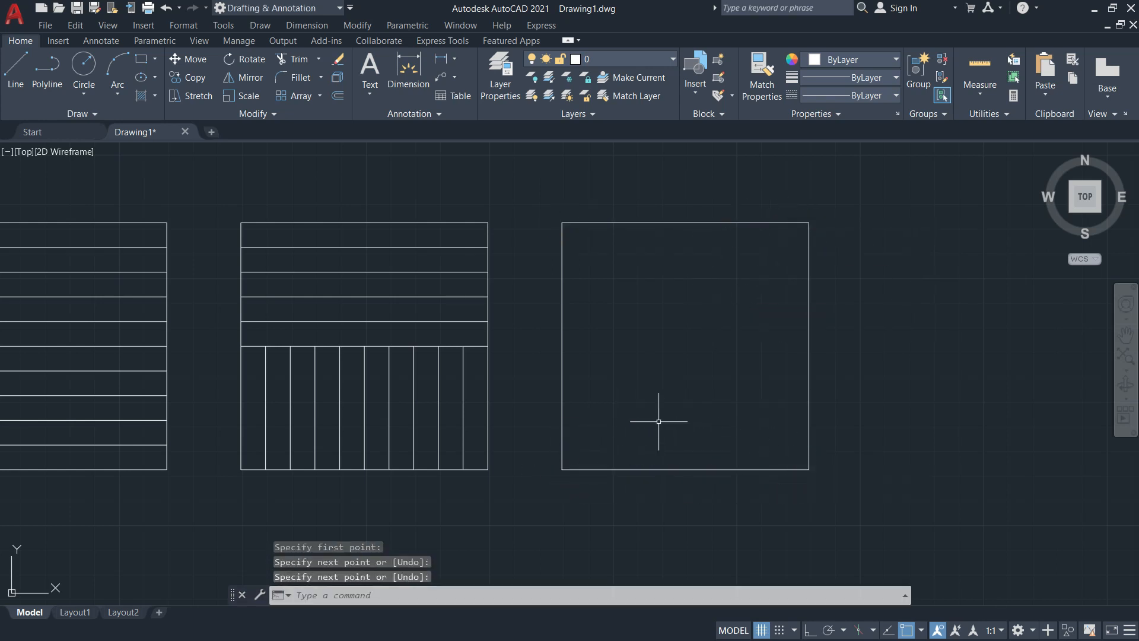
{"action": "key", "text": "alt+Tab"}
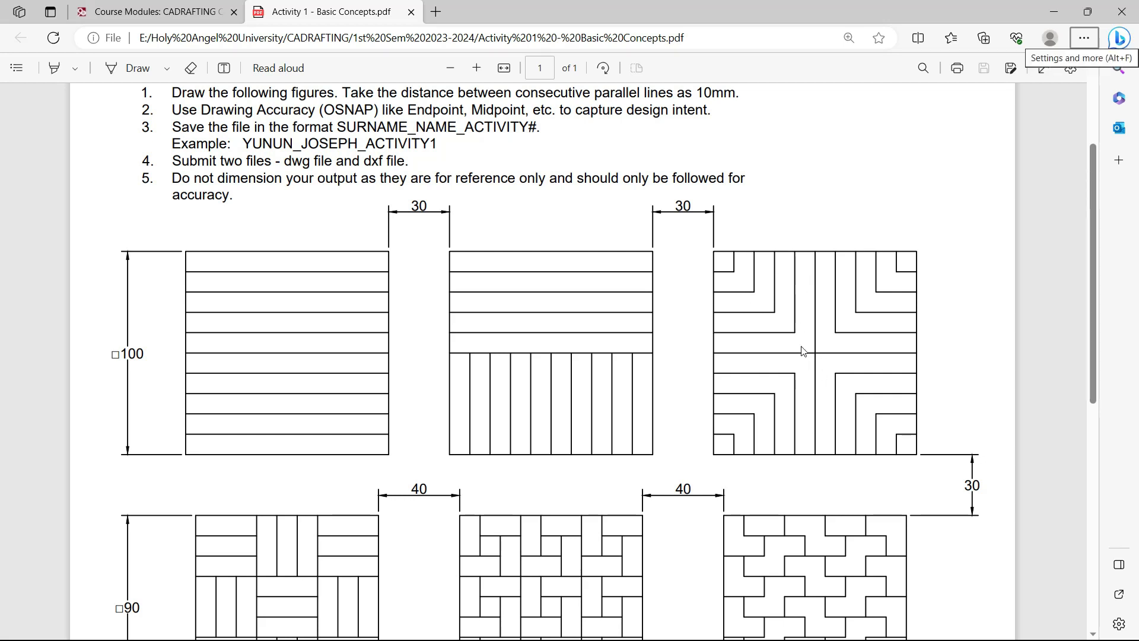
{"action": "key", "text": "alt+Tab"}
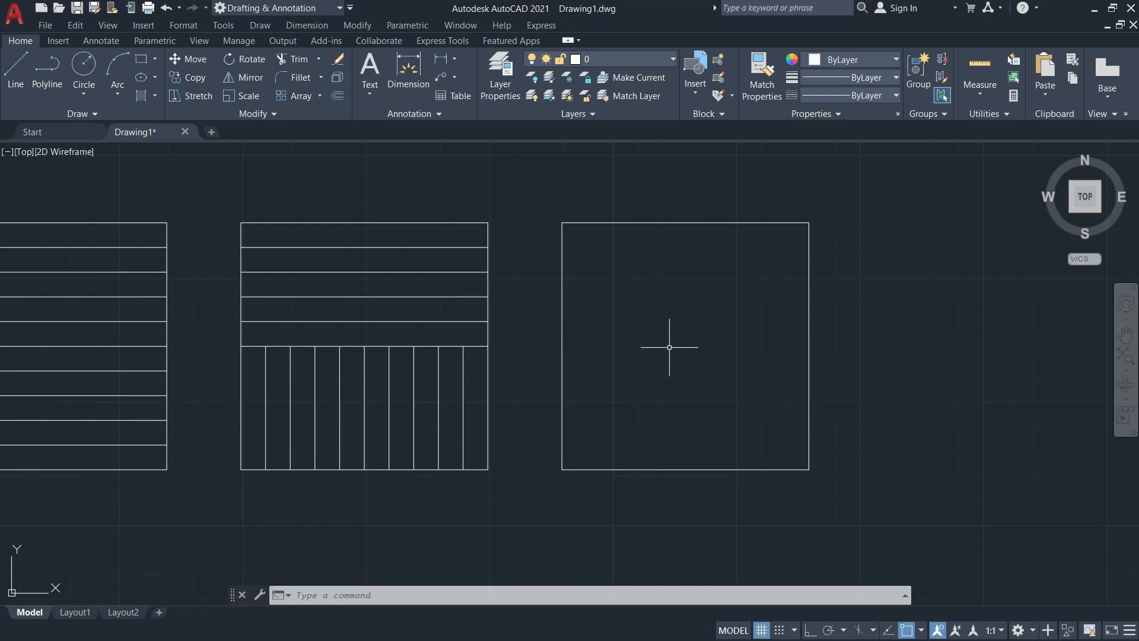
Draw vertical and horizontal centre lines between the third square's edge midpoints
{"action": "type", "text": "l"}
{"action": "key", "text": "Return"}
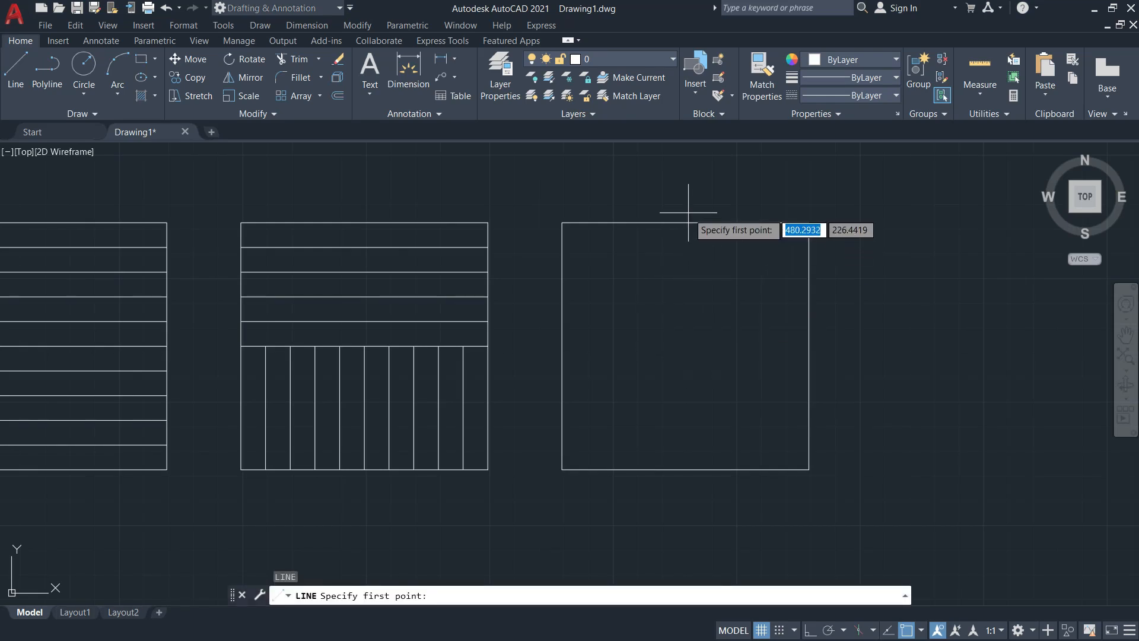
{"action": "left_click", "coordinate": [685, 223]}
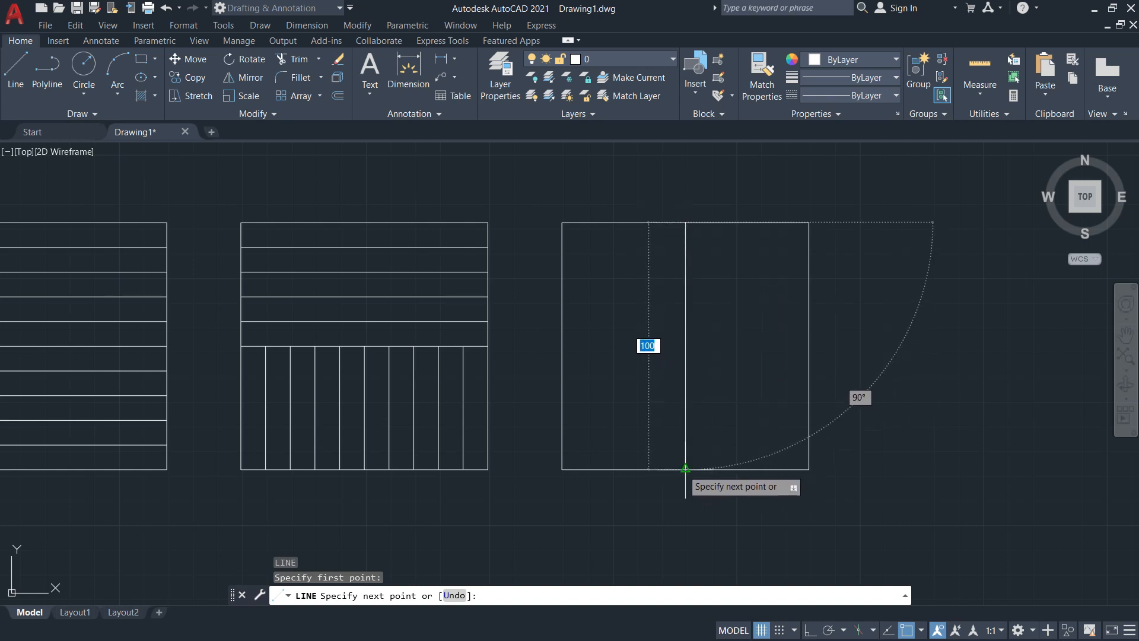
{"action": "left_click", "coordinate": [685, 469]}
{"action": "key", "text": "Return"}
{"action": "key", "text": "Return"}
{"action": "left_click", "coordinate": [562, 346]}
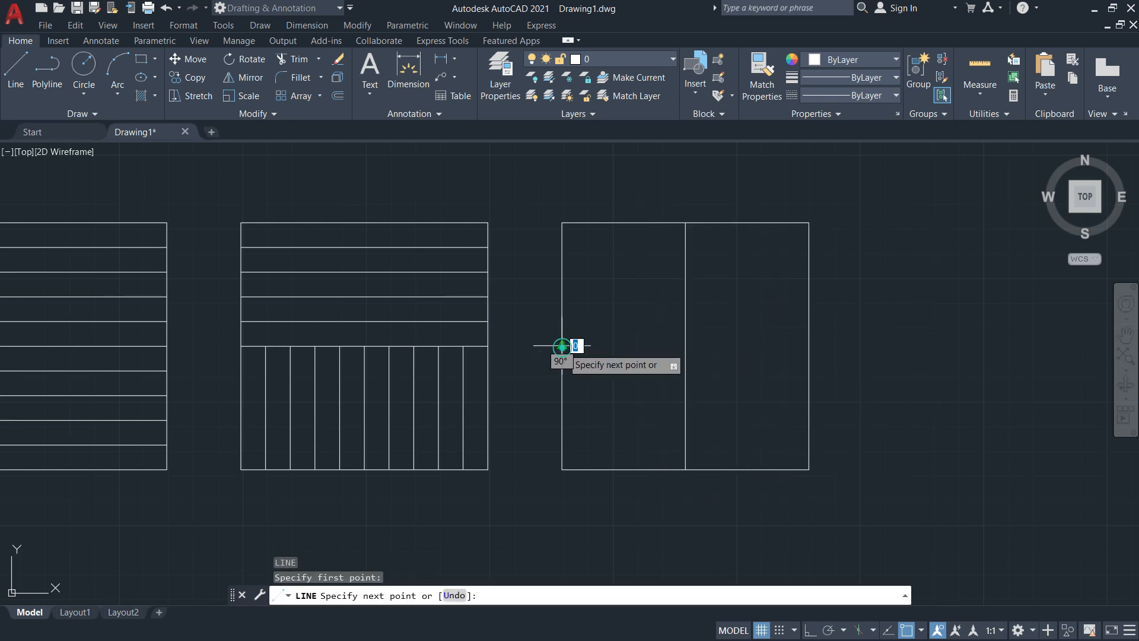
{"action": "left_click", "coordinate": [808, 346]}
{"action": "key", "text": "Return"}
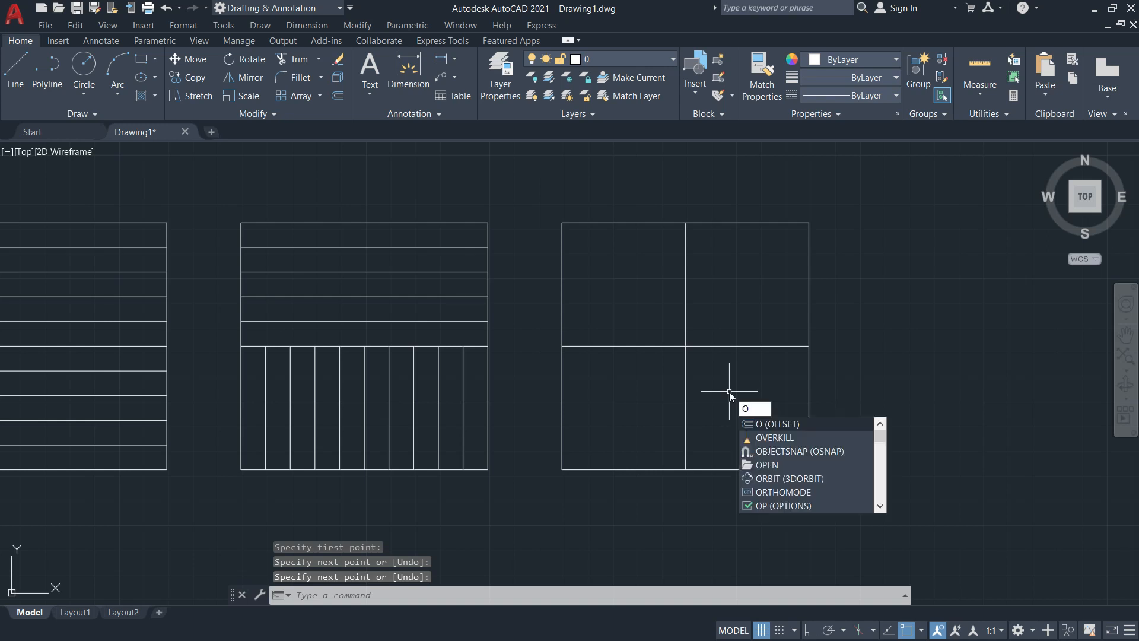
Offset the vertical centre line 10 mm to the right four times
{"action": "key", "text": "Return"}
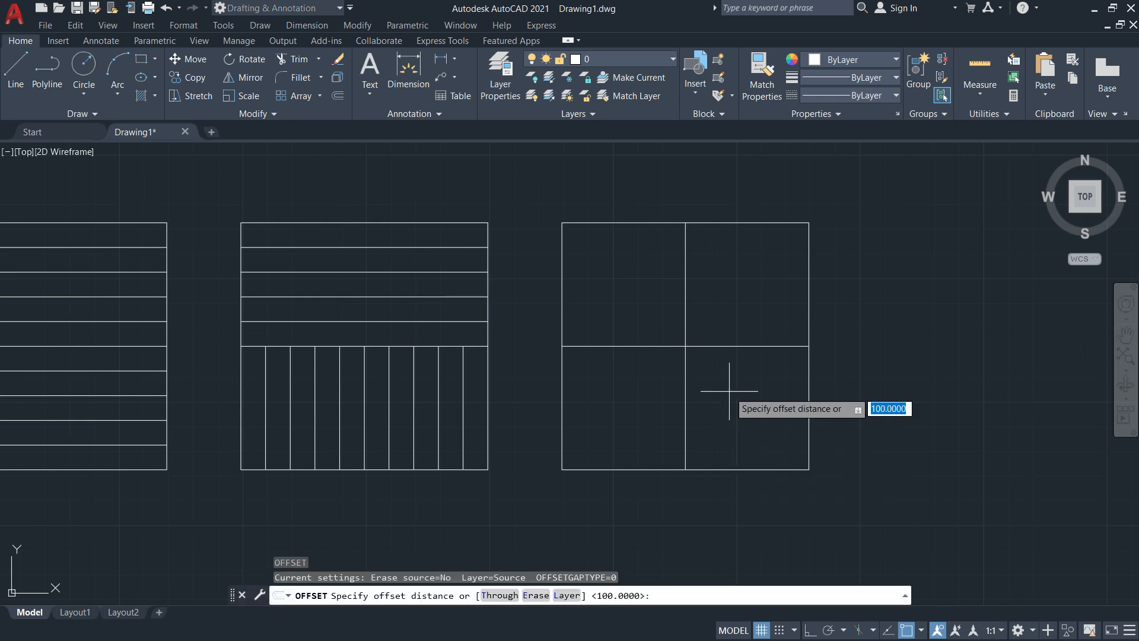
{"action": "type", "text": "10"}
{"action": "key", "text": "Return"}
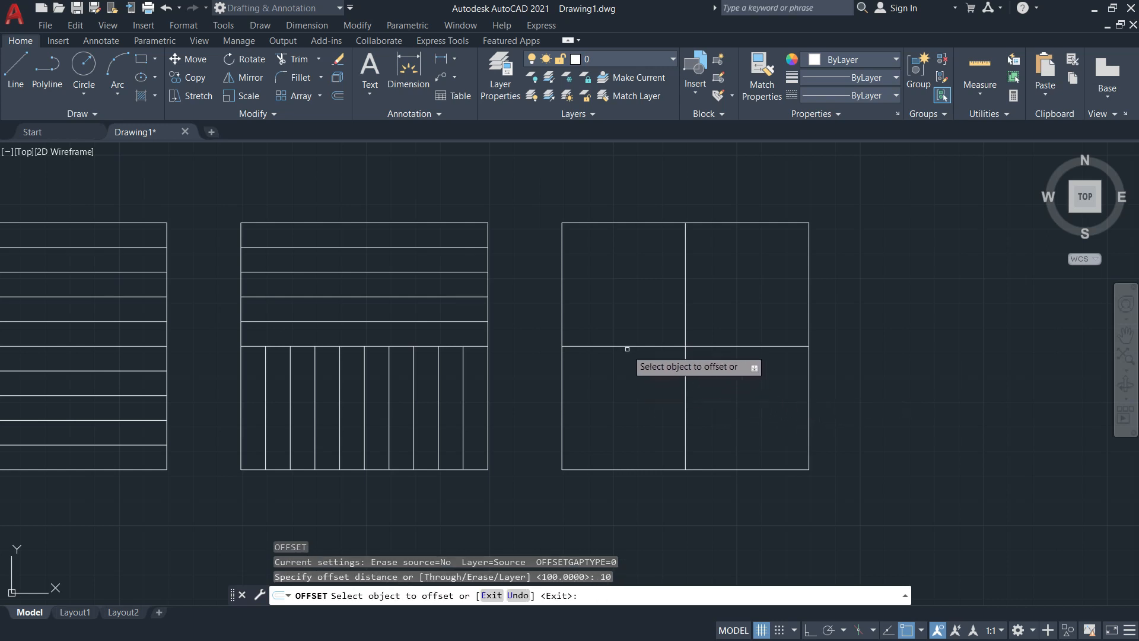
{"action": "scroll", "coordinate": [693, 336], "scroll_direction": "up", "scroll_amount": 4}
{"action": "scroll", "coordinate": [633, 338], "scroll_direction": "down", "scroll_amount": 2}
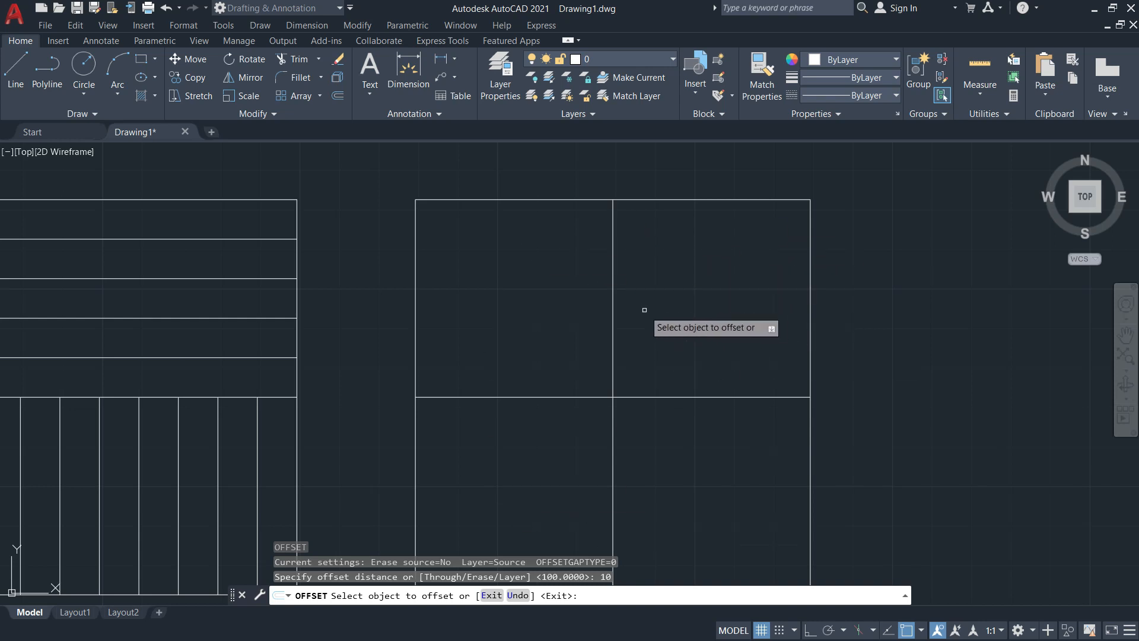
{"action": "left_click", "coordinate": [613, 299]}
{"action": "left_click", "coordinate": [613, 298]}
{"action": "left_click", "coordinate": [634, 304]}
{"action": "left_click", "coordinate": [653, 299]}
{"action": "left_click", "coordinate": [720, 299]}
{"action": "left_click", "coordinate": [692, 286]}
{"action": "left_click", "coordinate": [738, 287]}
{"action": "left_click", "coordinate": [730, 285]}
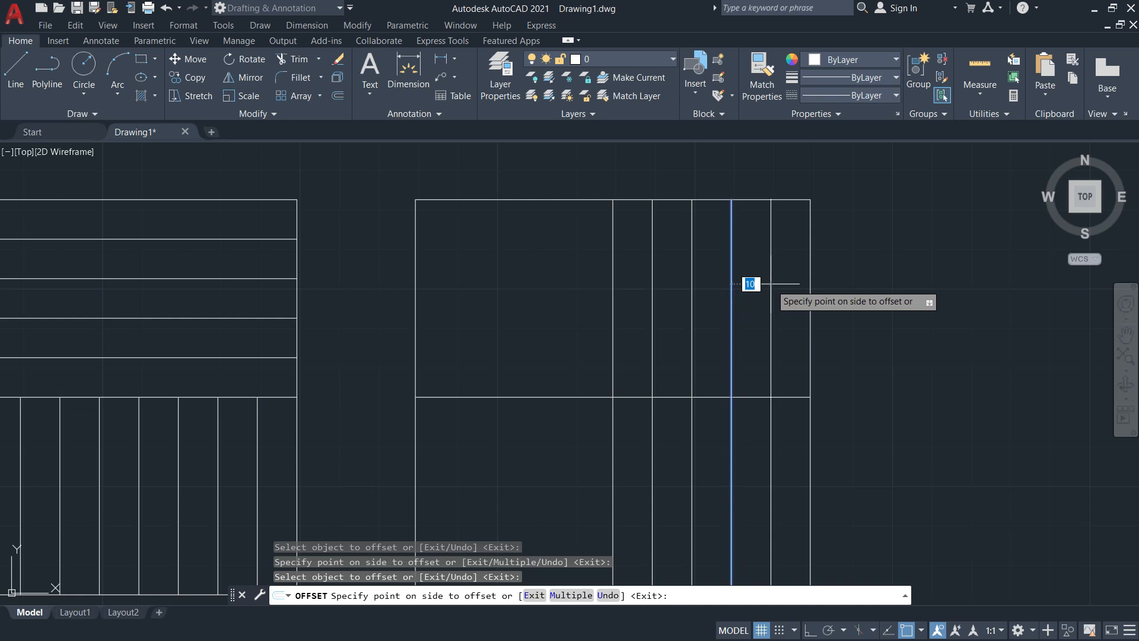
{"action": "left_click", "coordinate": [745, 285]}
Offset the horizontal centre line 10 mm upward four times
{"action": "left_click", "coordinate": [757, 396]}
{"action": "left_click", "coordinate": [753, 355]}
{"action": "left_click", "coordinate": [745, 357]}
{"action": "left_click", "coordinate": [745, 331]}
{"action": "left_click", "coordinate": [746, 318]}
{"action": "left_click", "coordinate": [745, 292]}
{"action": "left_click", "coordinate": [745, 278]}
{"action": "left_click", "coordinate": [746, 242]}
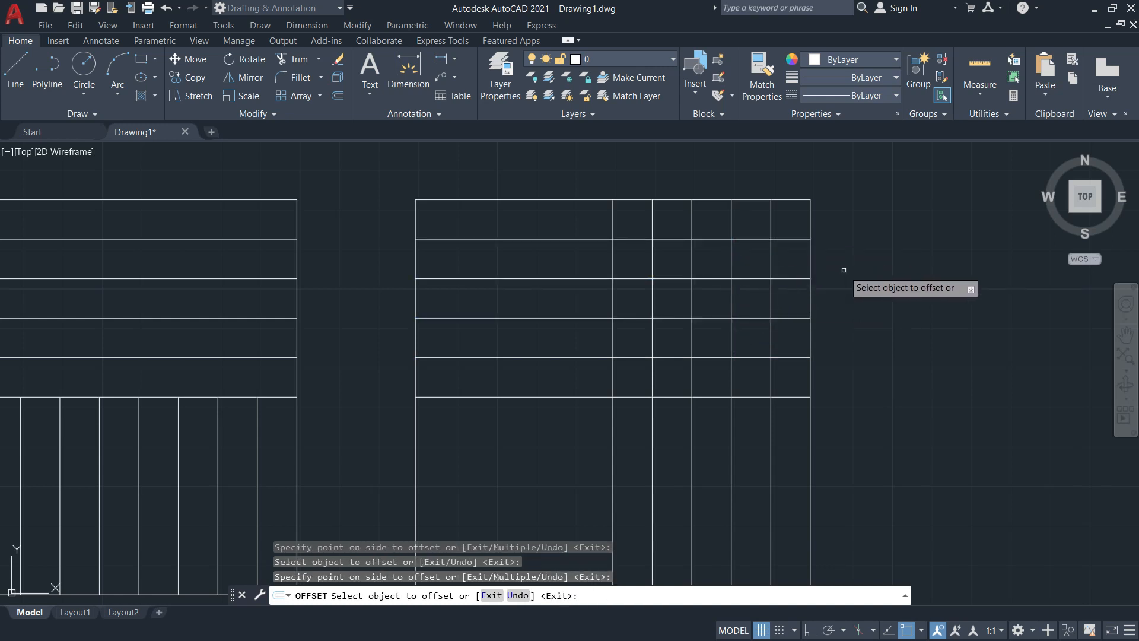
{"action": "key", "text": "Return"}
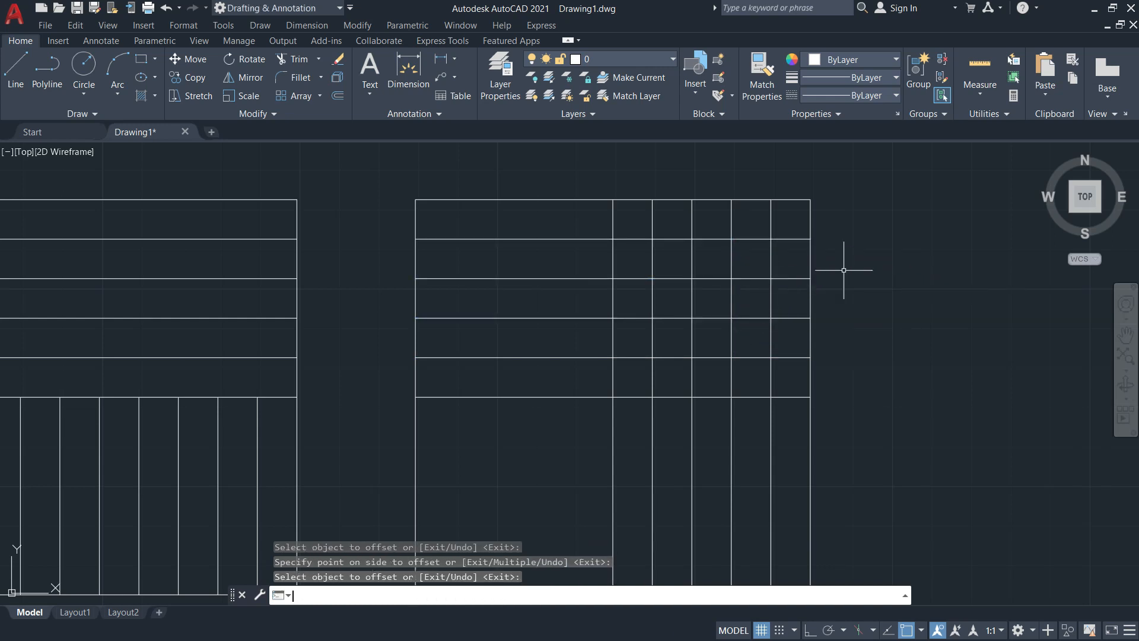
{"action": "scroll", "coordinate": [844, 270], "scroll_direction": "down", "scroll_amount": 3}
{"action": "scroll", "coordinate": [877, 308], "scroll_direction": "up", "scroll_amount": 1}
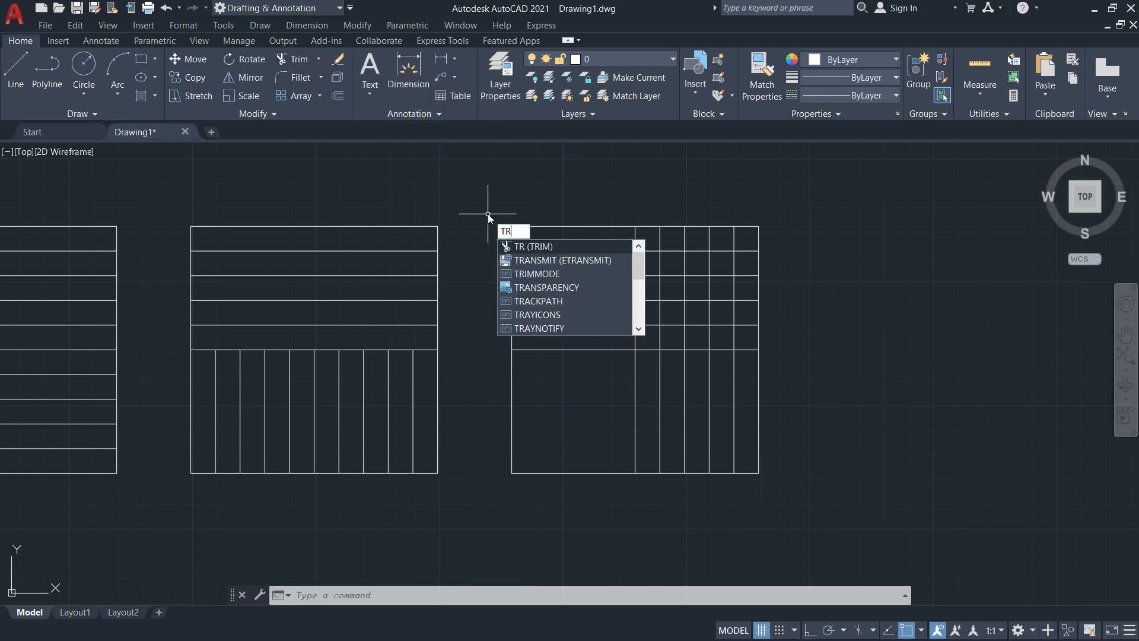
Fence-trim the grid lines outside the third square's upper-right quadrant, then view the reference PDF
{"action": "key", "text": "Return"}
{"action": "scroll", "coordinate": [706, 409], "scroll_direction": "down", "scroll_amount": 3}
{"action": "scroll", "coordinate": [710, 415], "scroll_direction": "up", "scroll_amount": 3}
{"action": "scroll", "coordinate": [710, 410], "scroll_direction": "up", "scroll_amount": 4}
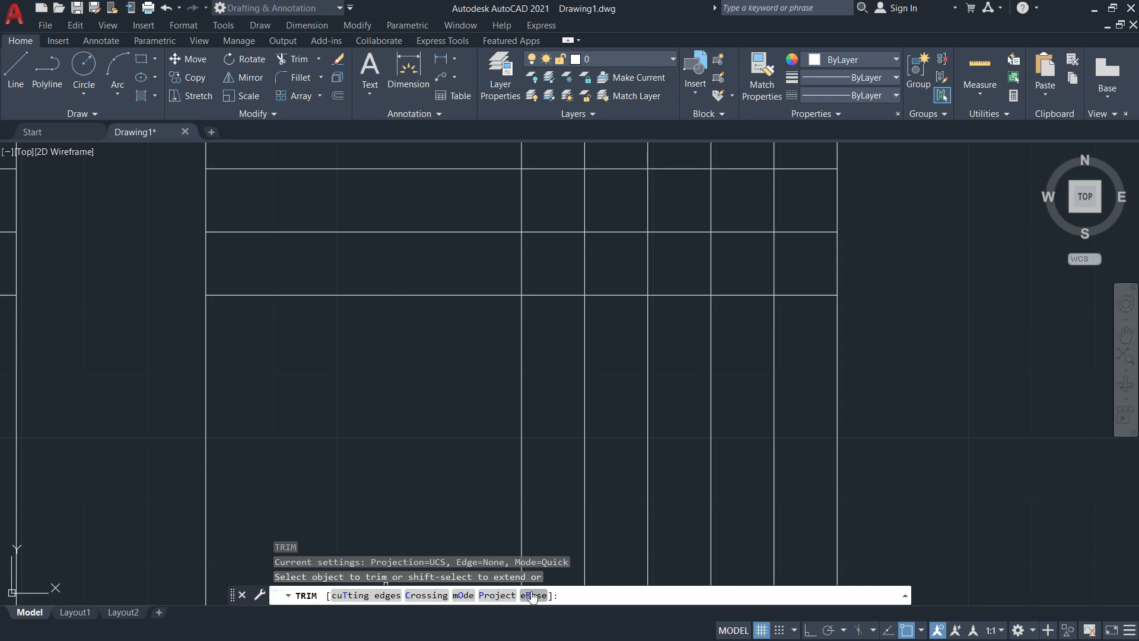
{"action": "scroll", "coordinate": [752, 269], "scroll_direction": "down", "scroll_amount": 2}
{"action": "middle_click_drag", "start_coordinate": [702, 273], "coordinate": [660, 353]}
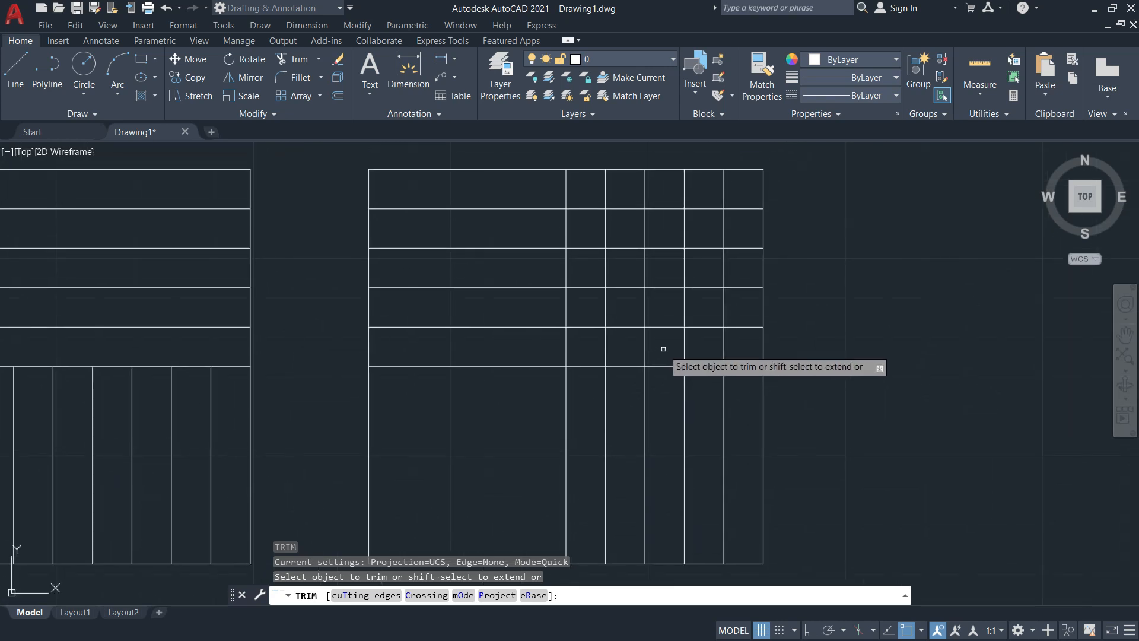
{"action": "left_click_drag", "start_coordinate": [737, 453], "coordinate": [578, 435]}
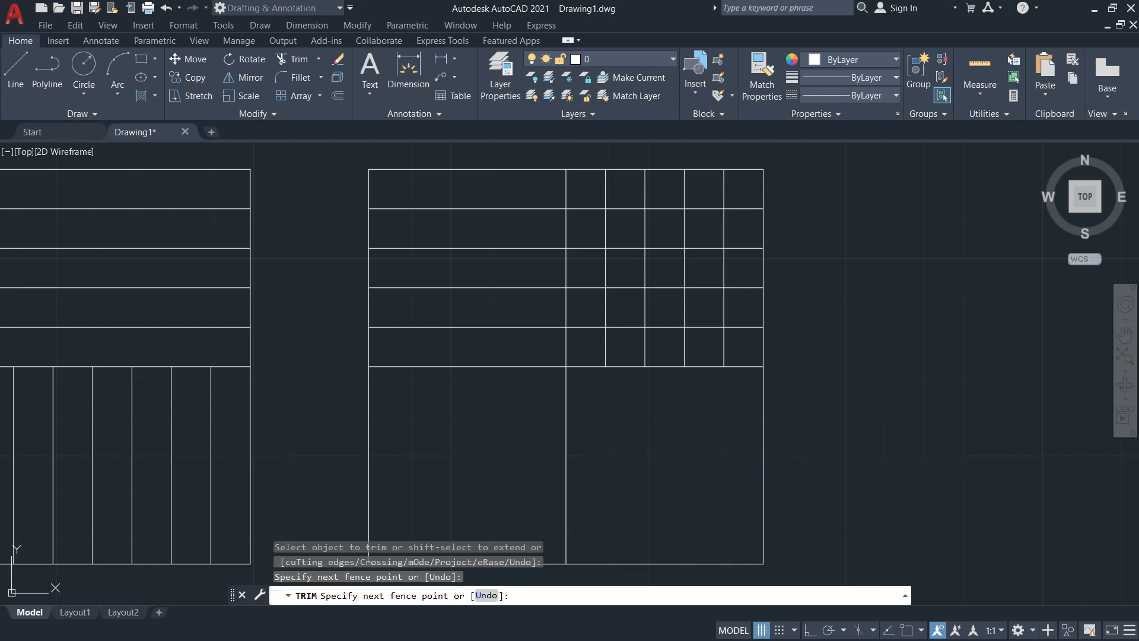
{"action": "left_click_drag", "start_coordinate": [518, 350], "coordinate": [508, 178]}
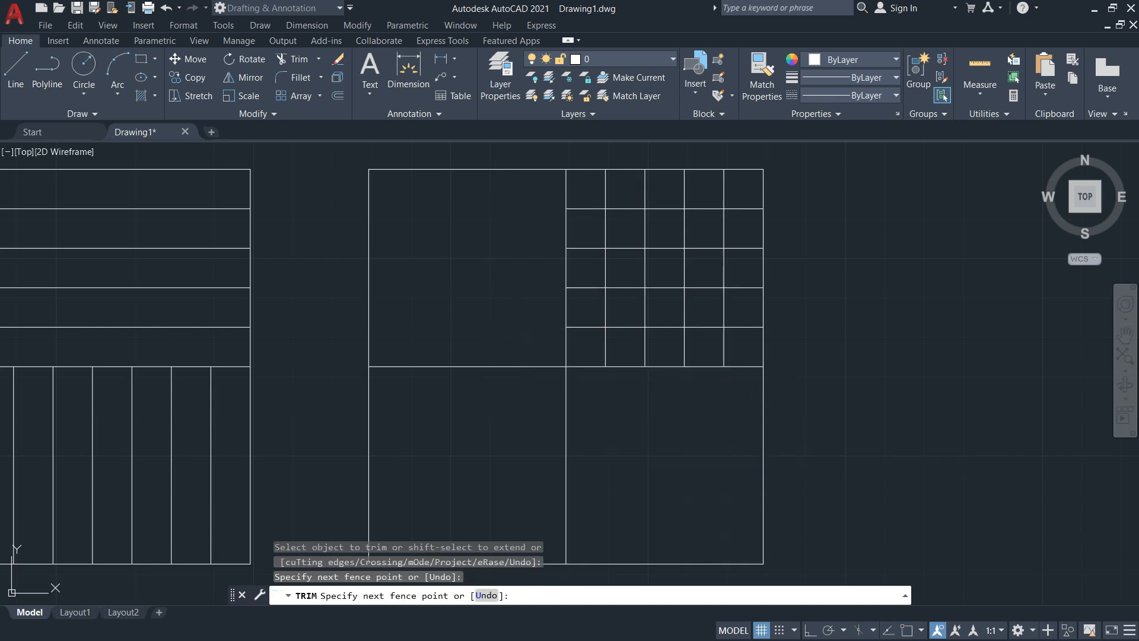
{"action": "left_click_drag", "start_coordinate": [747, 347], "coordinate": [588, 341]}
{"action": "mouse_move", "coordinate": [581, 187]}
{"action": "left_mouse_down"}
{"action": "mouse_move", "coordinate": [582, 311]}
{"action": "mouse_move", "coordinate": [596, 343]}
{"action": "left_mouse_up"}
{"action": "key", "text": "alt+Tab"}
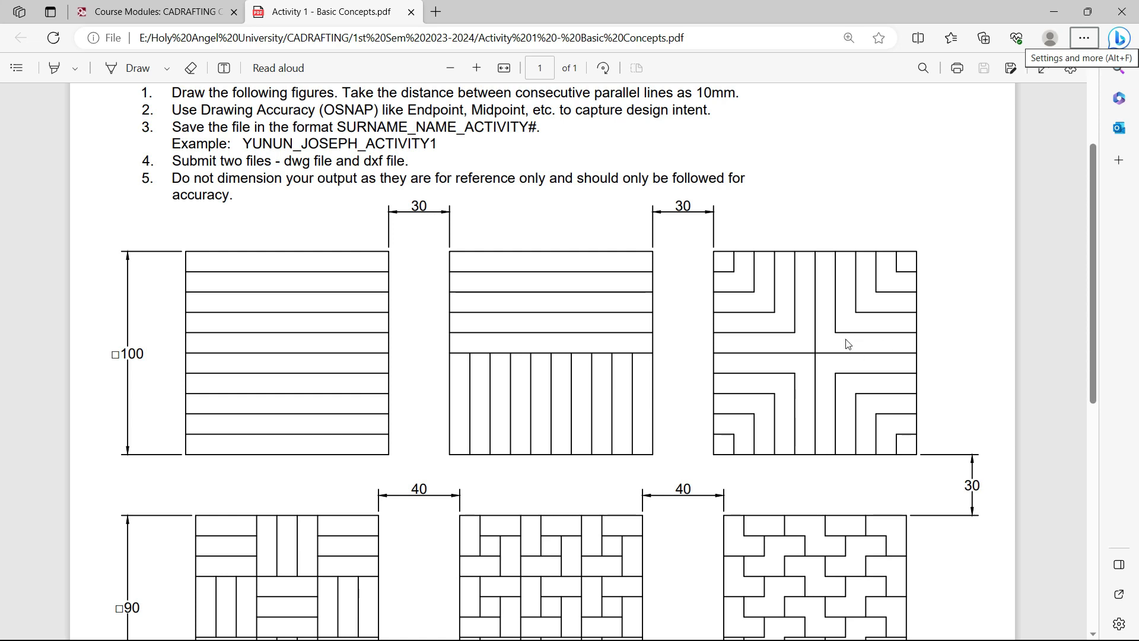
Fence-trim the remaining dividers into three nested L corners and compare with the PDF
{"action": "key", "text": "alt+Tab"}
{"action": "mouse_move", "coordinate": [628, 194]}
{"action": "left_mouse_down"}
{"action": "mouse_move", "coordinate": [631, 297]}
{"action": "mouse_move", "coordinate": [742, 295]}
{"action": "mouse_move", "coordinate": [737, 267]}
{"action": "mouse_move", "coordinate": [641, 268]}
{"action": "left_mouse_up"}
{"action": "left_click_drag", "start_coordinate": [661, 177], "coordinate": [674, 250]}
{"action": "left_click_drag", "start_coordinate": [712, 188], "coordinate": [710, 228]}
{"action": "key", "text": "alt+Tab"}
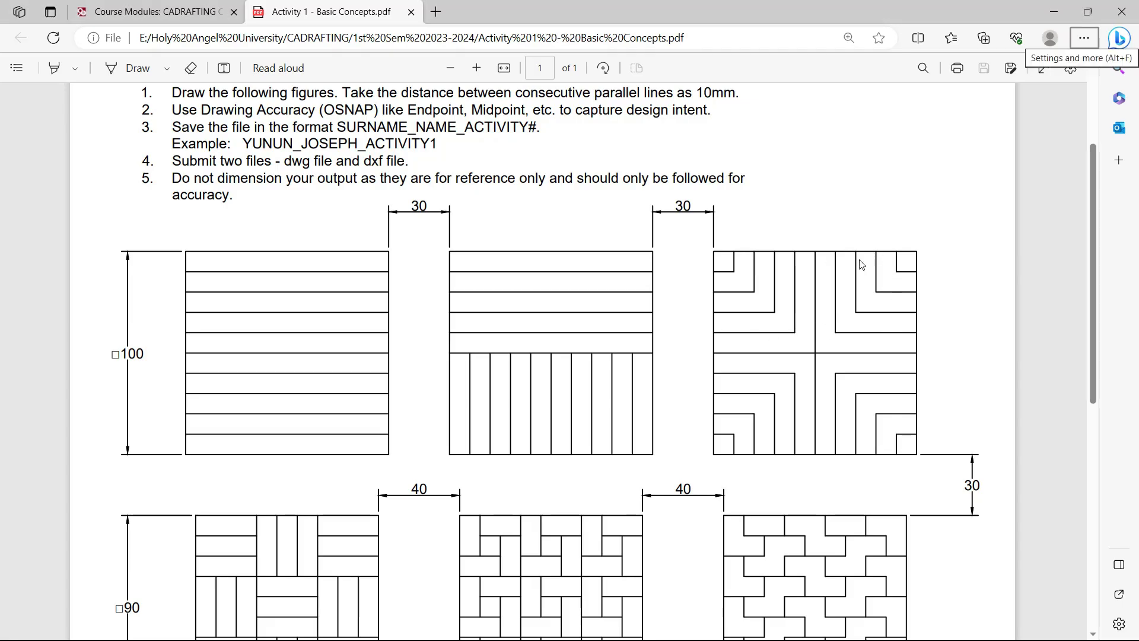
{"action": "key", "text": "alt+Tab"}
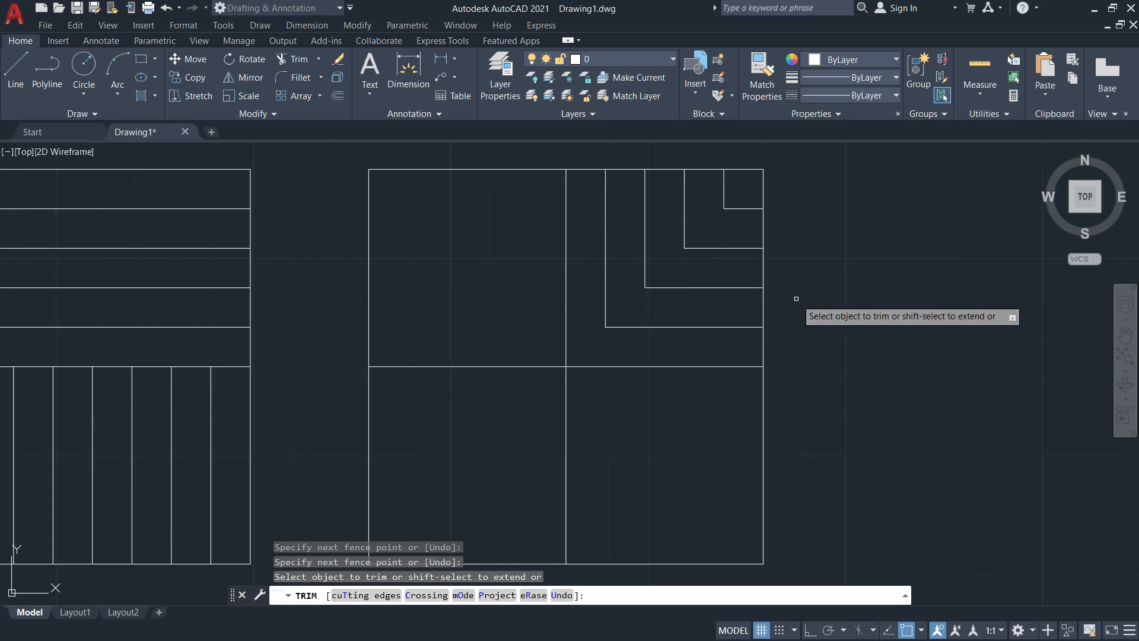
{"action": "key", "text": "Escape"}
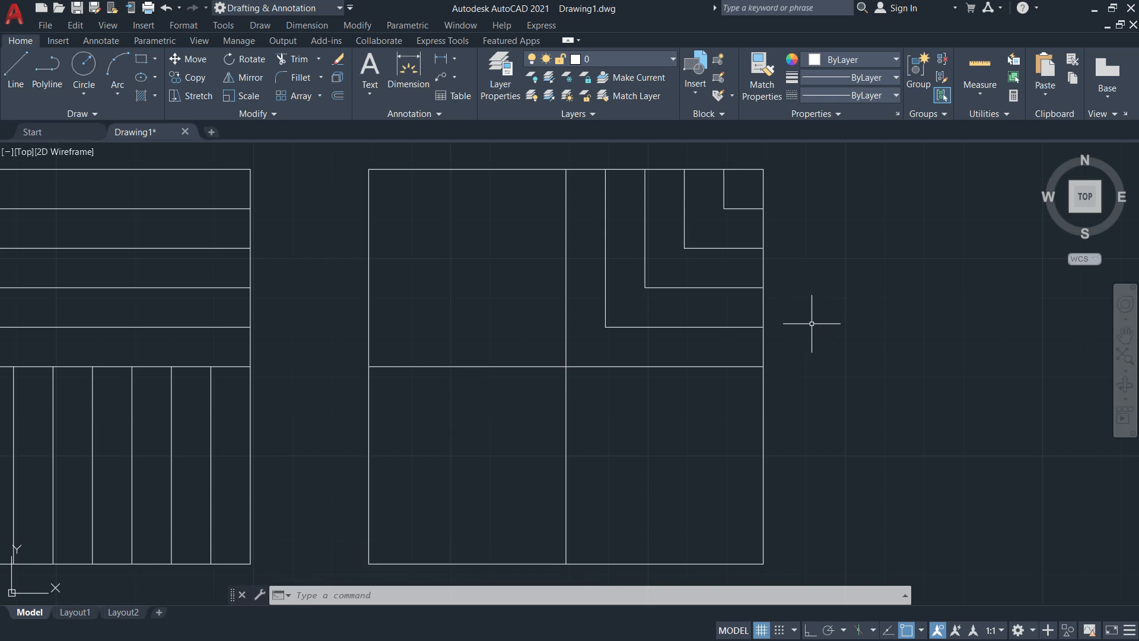
{"action": "left_click", "coordinate": [566, 260]}
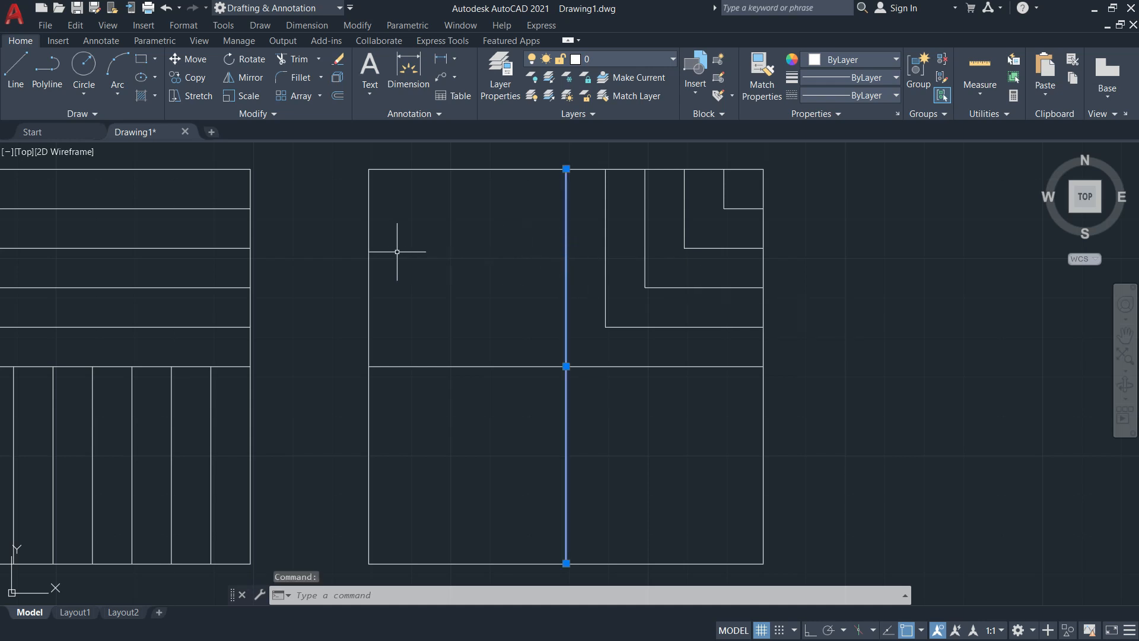
{"action": "key", "text": "Escape"}
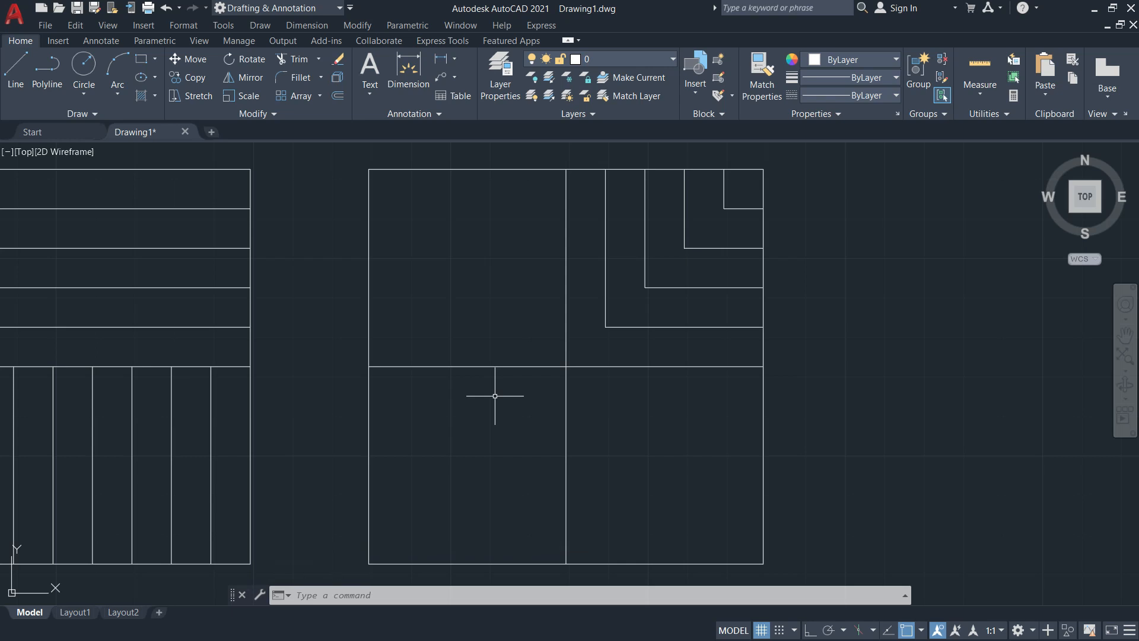
{"action": "type", "text": "m"}
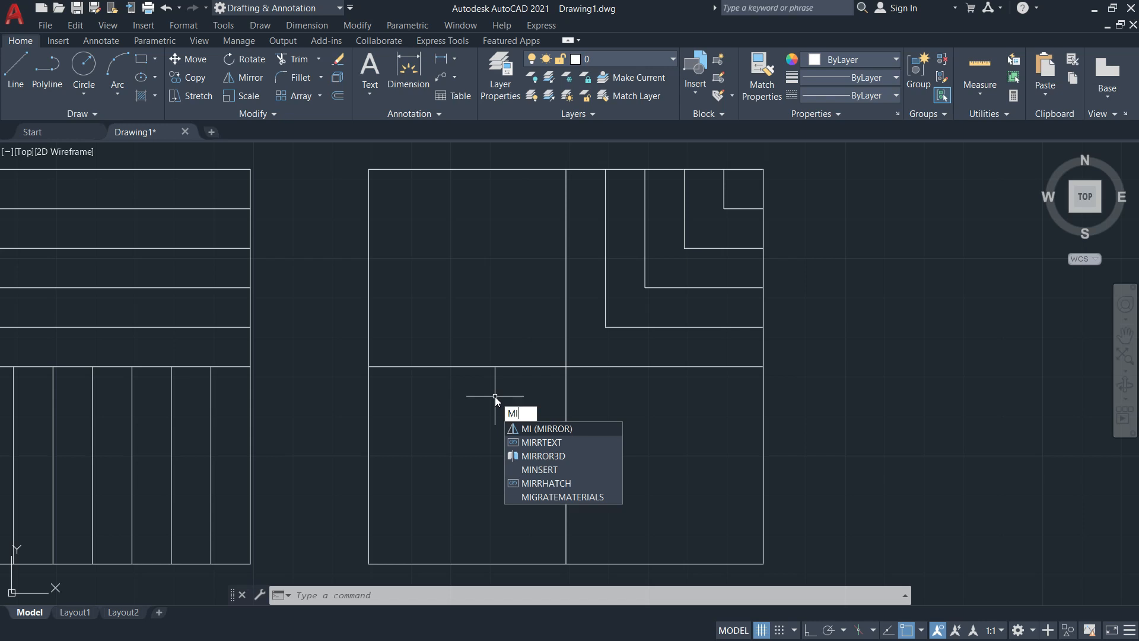
Start MIRROR with a window around the L corners, then cancel to redo the selection
{"action": "key", "text": "Escape"}
{"action": "key", "text": "Escape"}
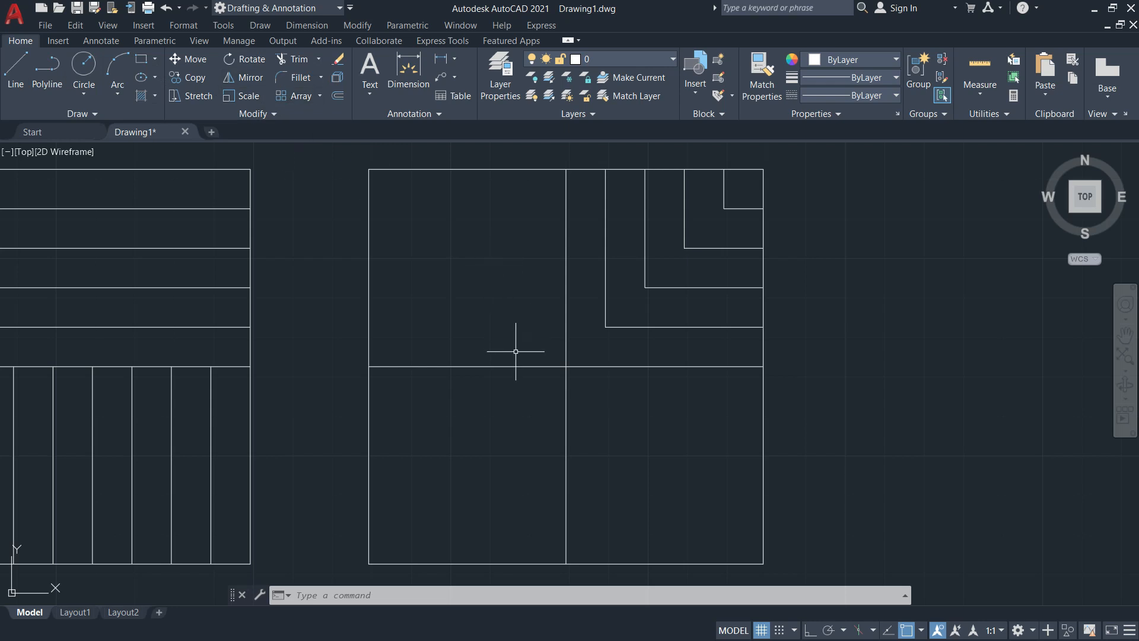
{"action": "type", "text": "m"}
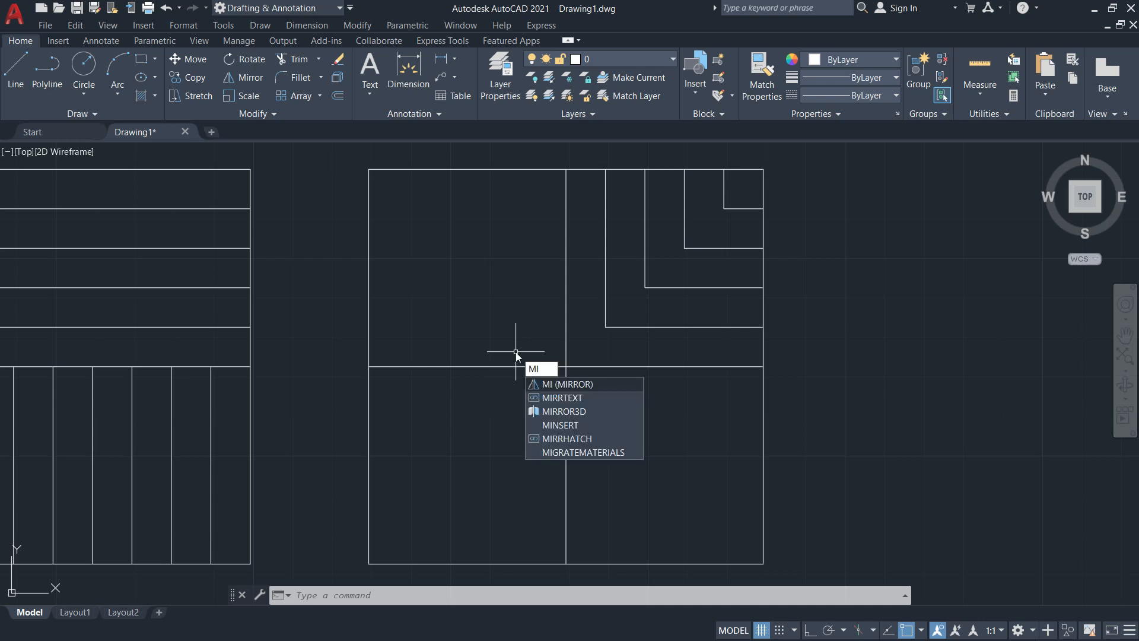
{"action": "key", "text": "Return"}
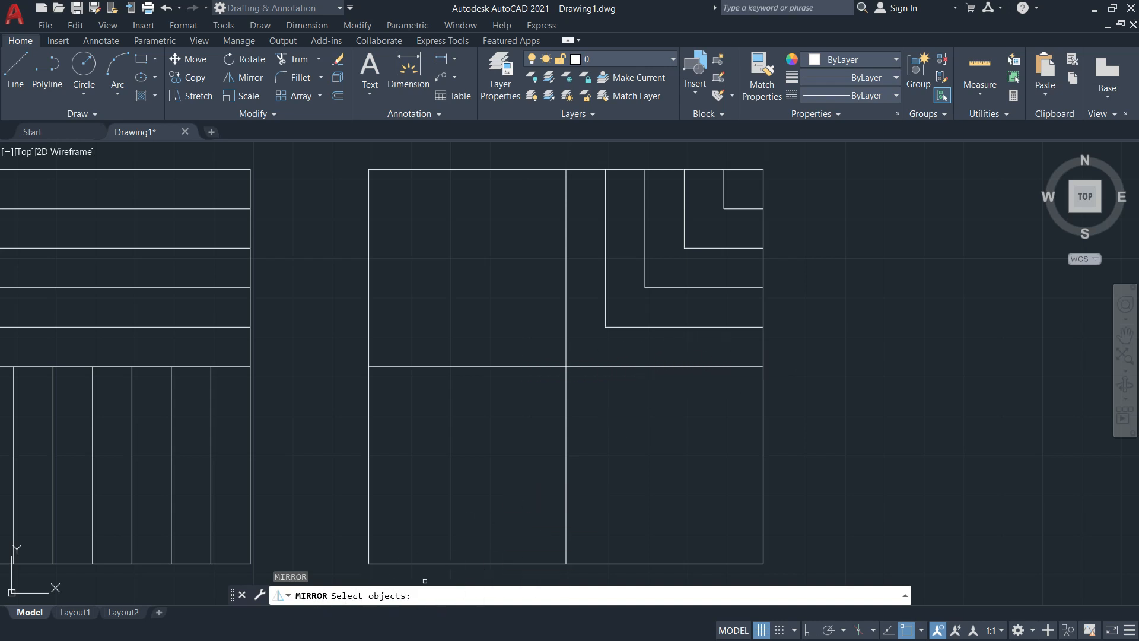
{"action": "left_click", "coordinate": [741, 342]}
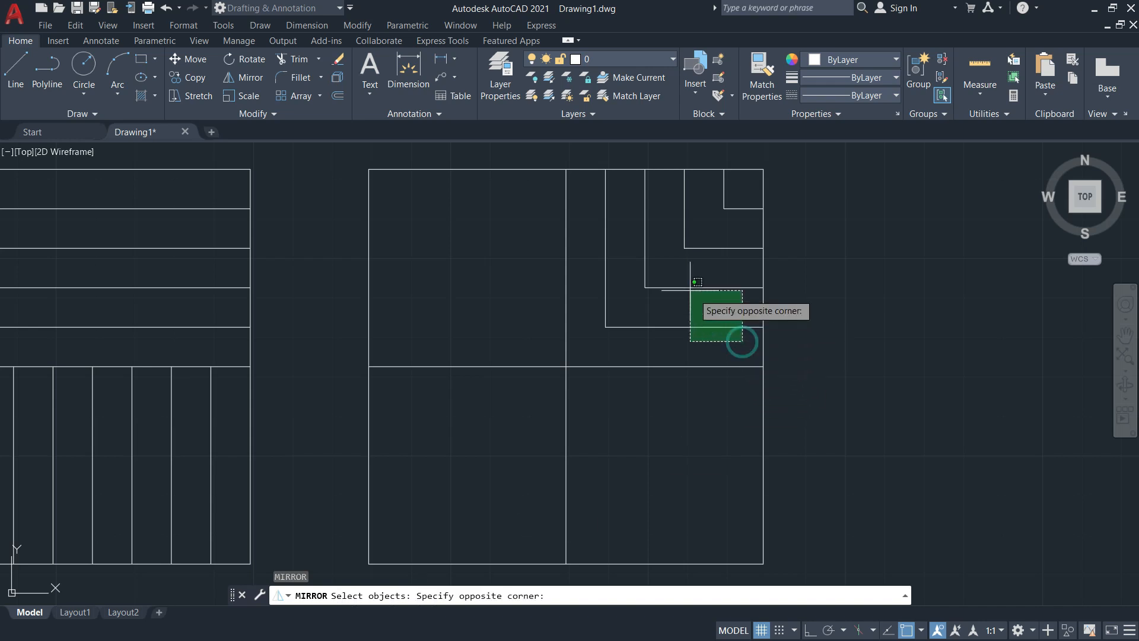
{"action": "left_click", "coordinate": [591, 195]}
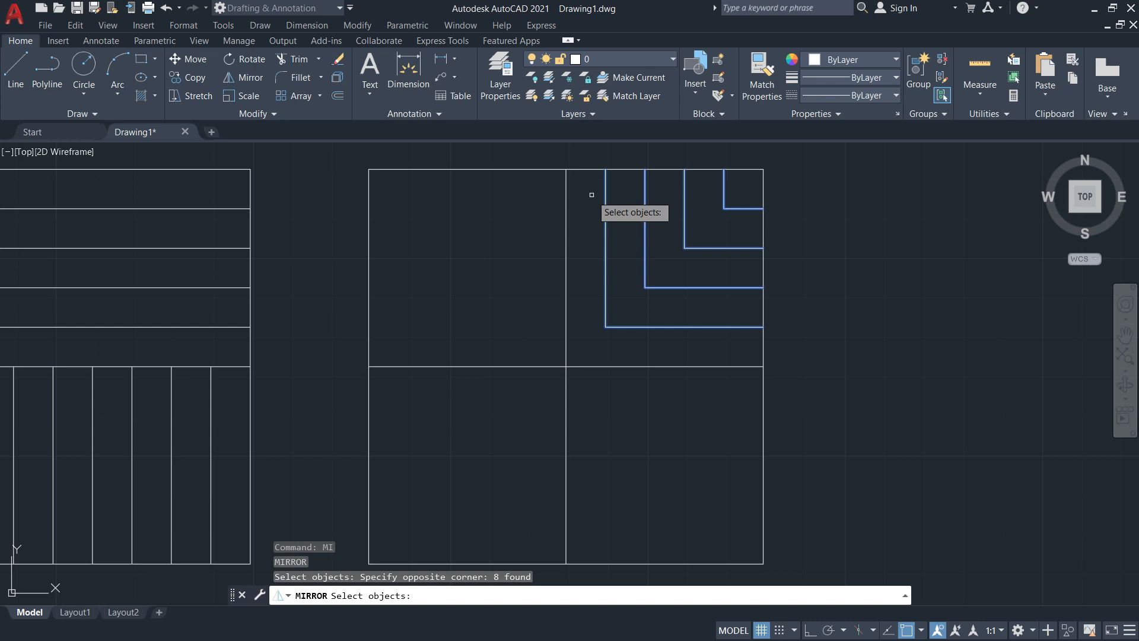
{"action": "key", "text": "Escape"}
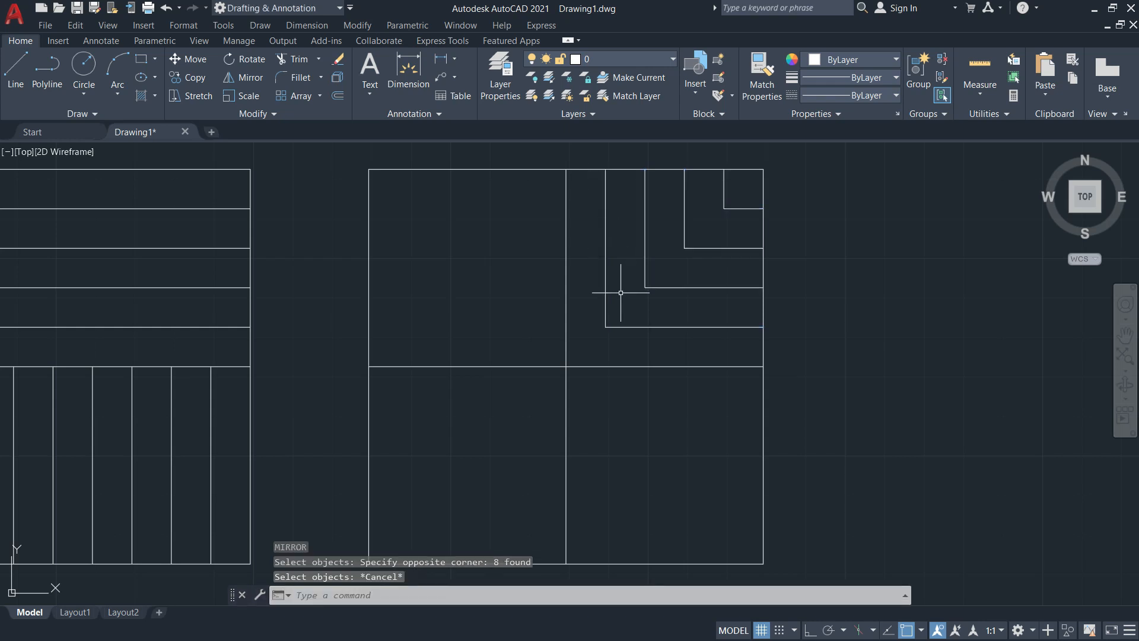
Mirror the eight L-corner lines about the vertical centre line, from its top to the square's centre
{"action": "type", "text": "mi"}
{"action": "key", "text": "Return"}
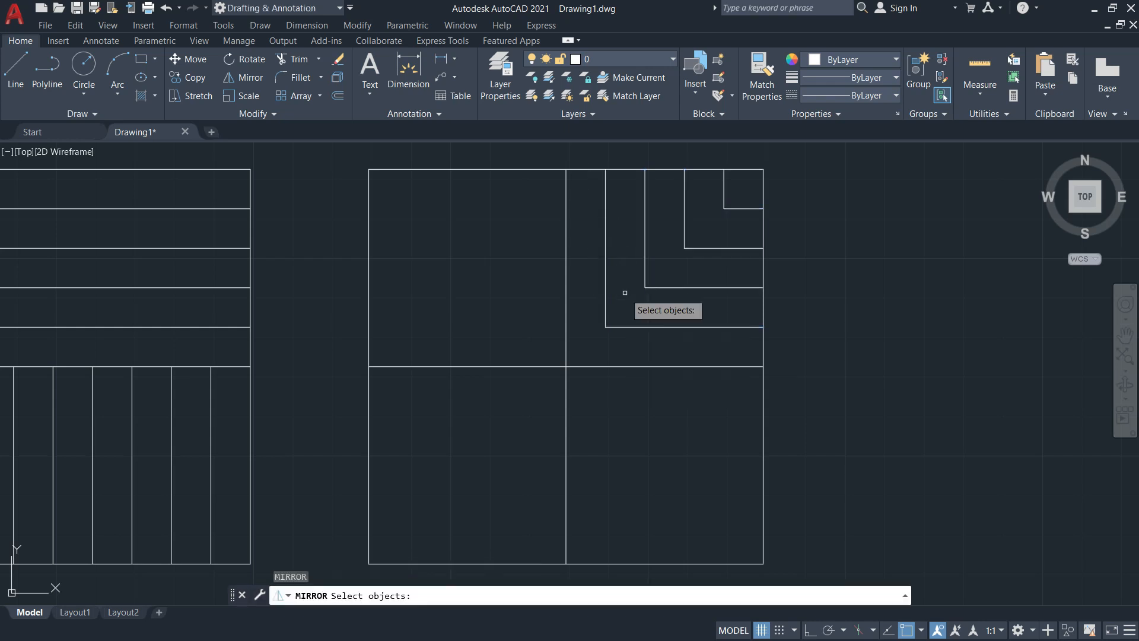
{"action": "left_click", "coordinate": [671, 325]}
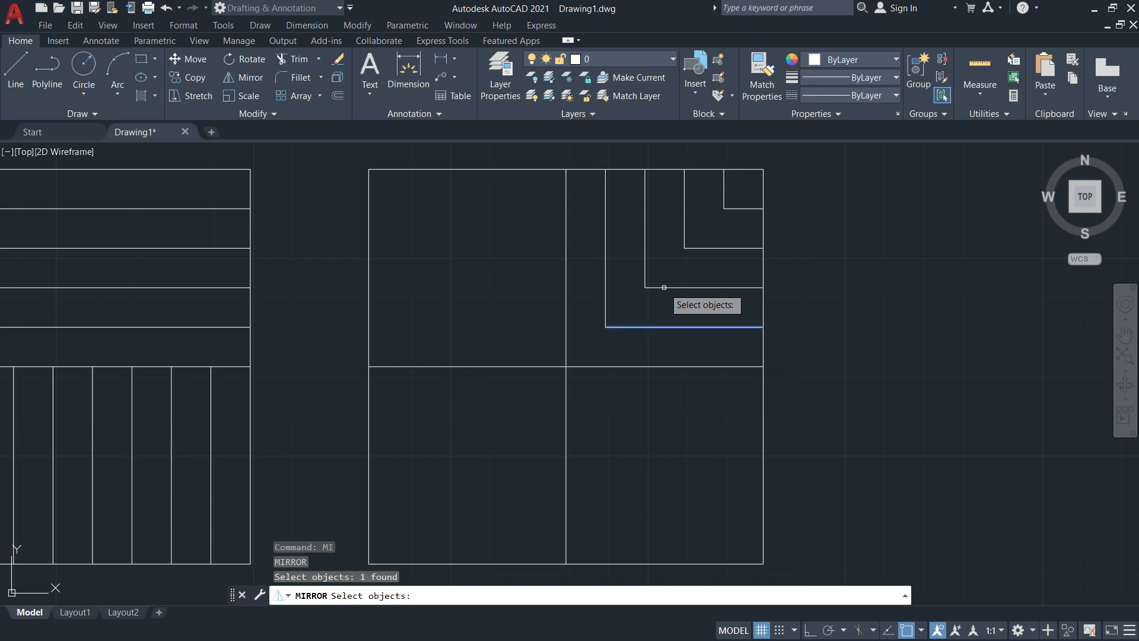
{"action": "left_click", "coordinate": [669, 287]}
{"action": "left_click", "coordinate": [702, 247]}
{"action": "left_click", "coordinate": [733, 206]}
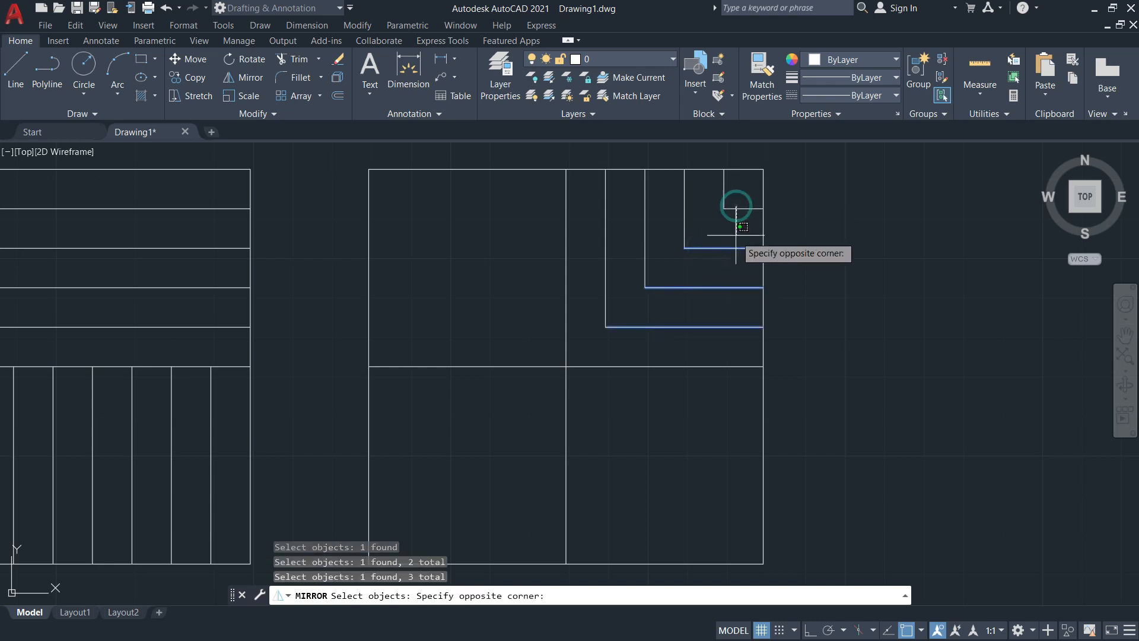
{"action": "left_click", "coordinate": [730, 231]}
{"action": "left_click", "coordinate": [722, 188]}
{"action": "left_click", "coordinate": [697, 206]}
{"action": "left_click", "coordinate": [592, 197]}
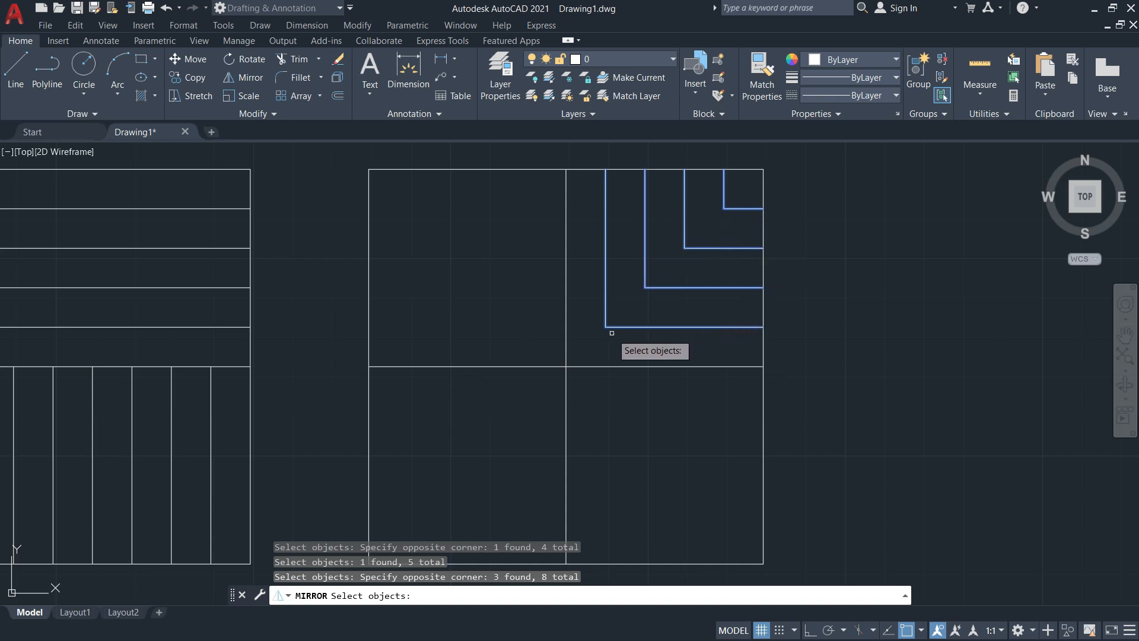
{"action": "key", "text": "Return"}
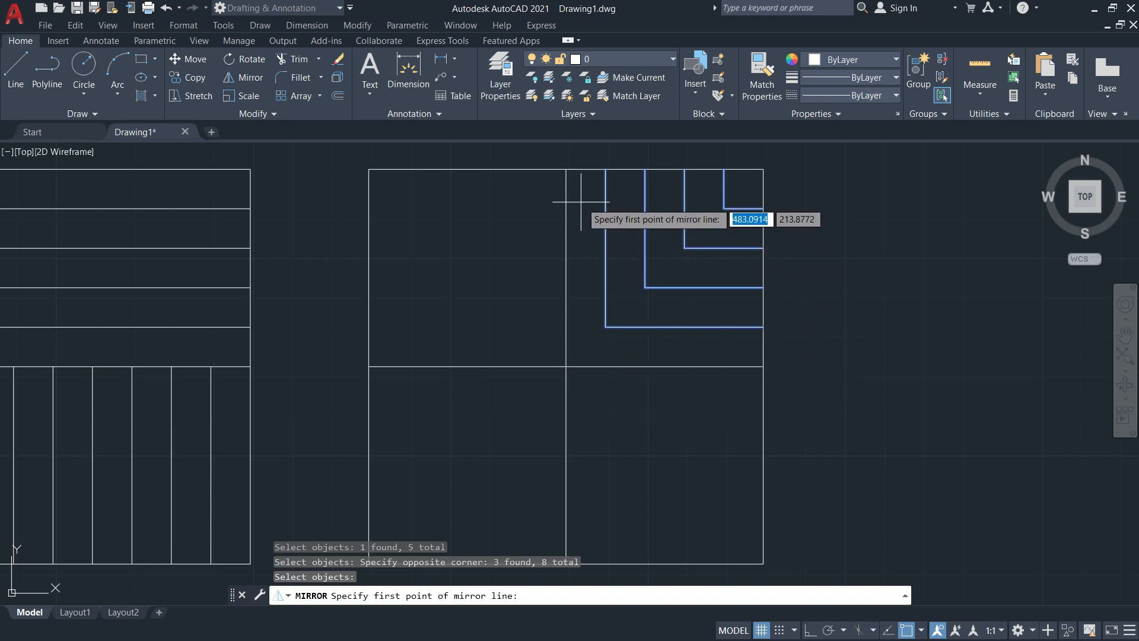
{"action": "left_click", "coordinate": [566, 169]}
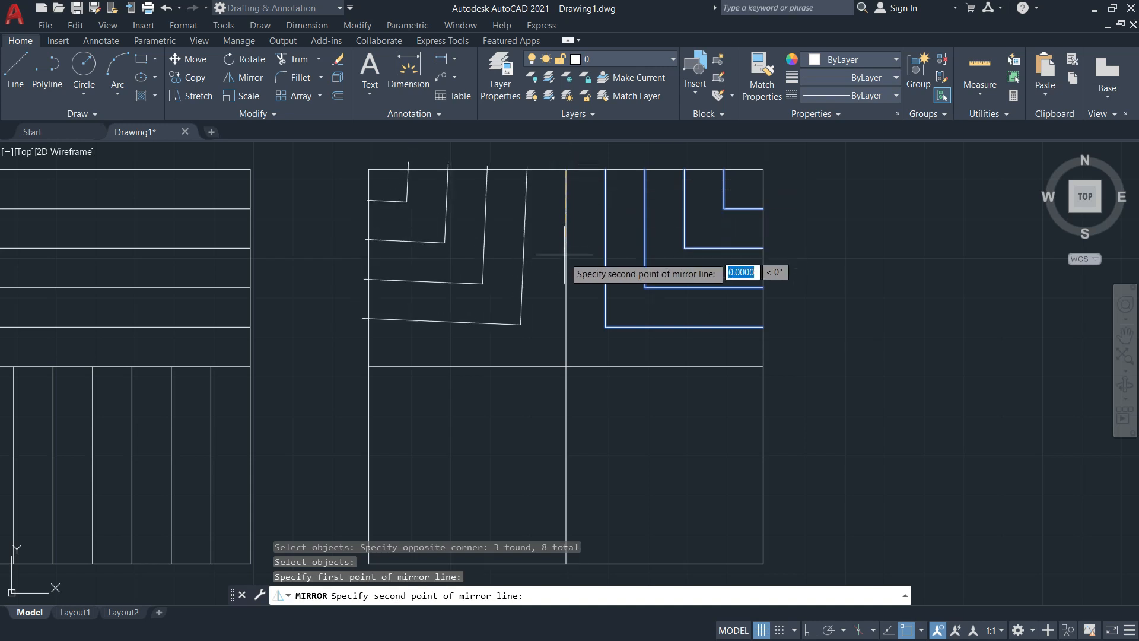
{"action": "left_click", "coordinate": [564, 366]}
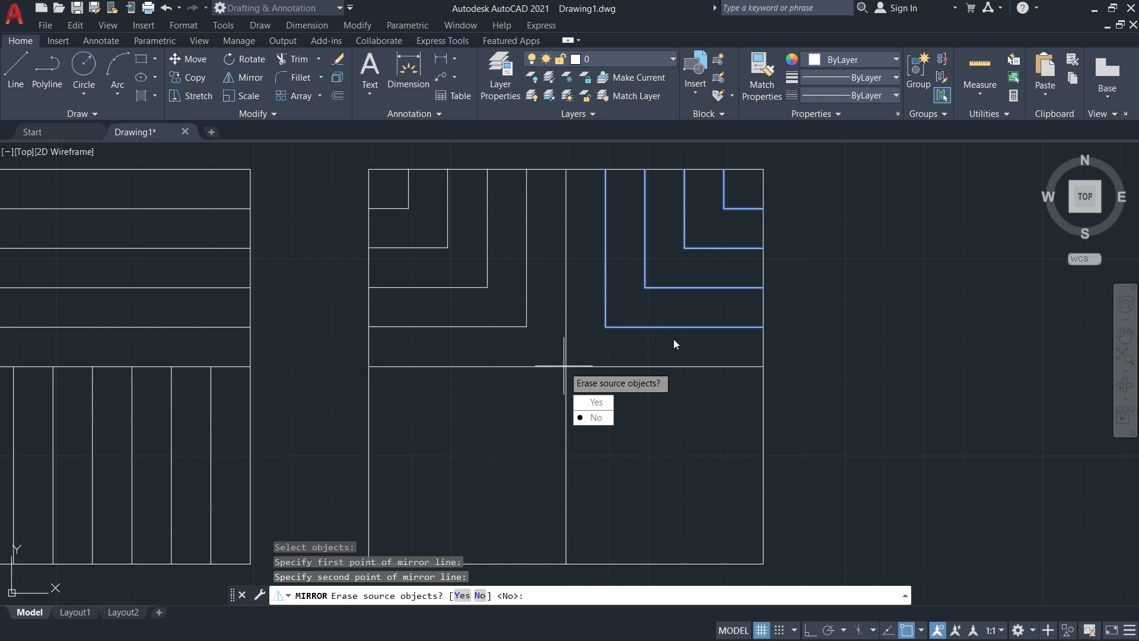
Finish the vertical mirror, keeping the original L-corner lines
{"action": "key", "text": "alt+Tab"}
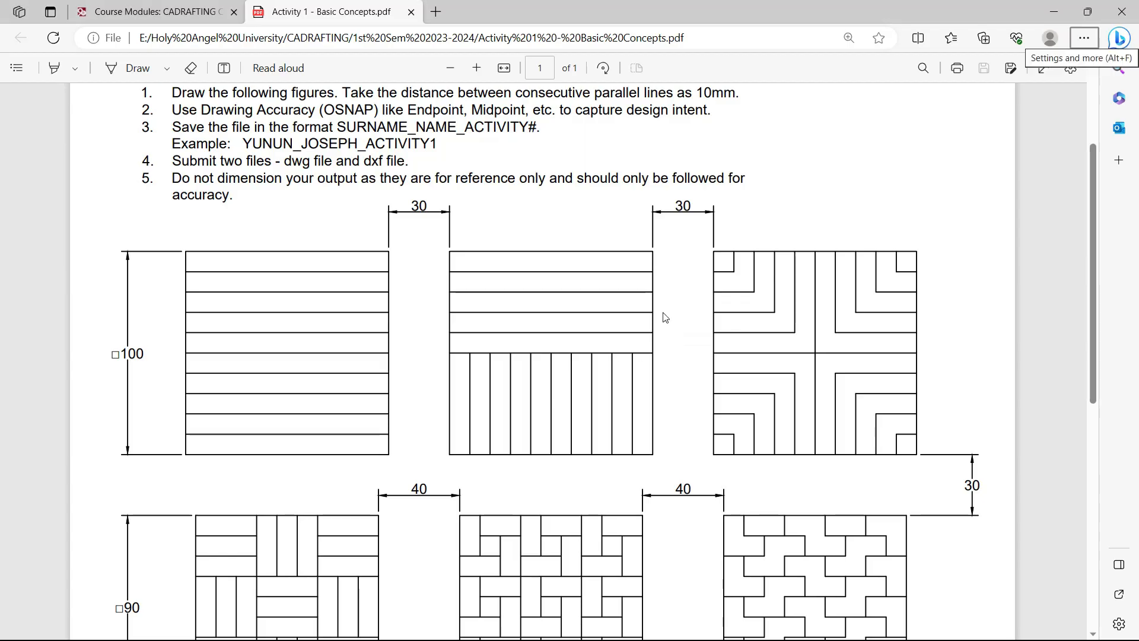
{"action": "key", "text": "alt+Tab"}
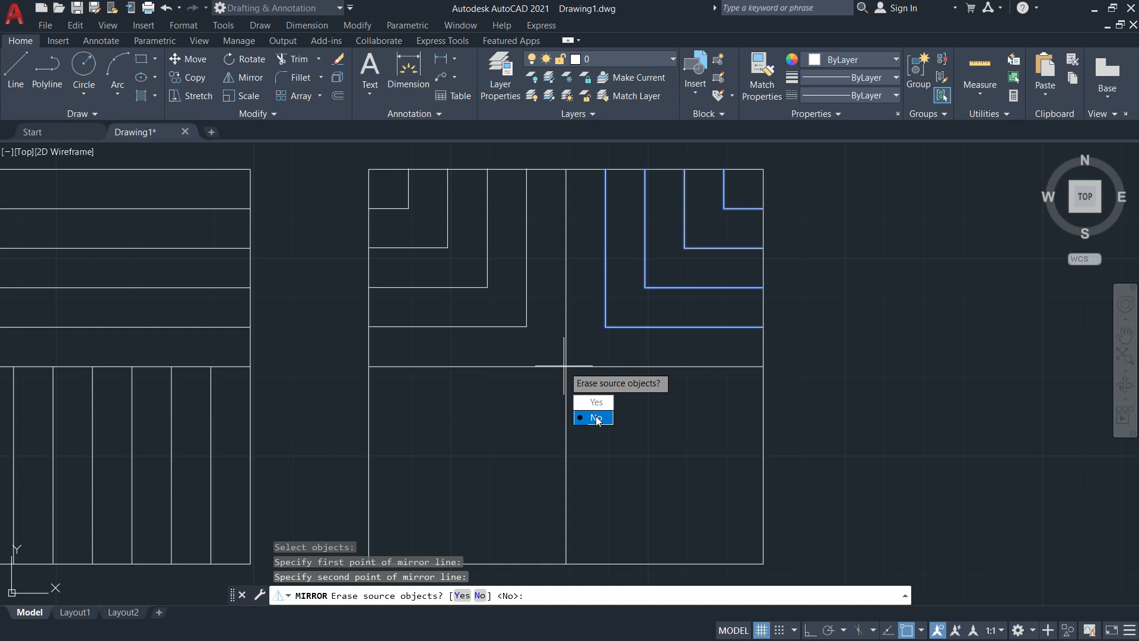
{"action": "left_click", "coordinate": [596, 418]}
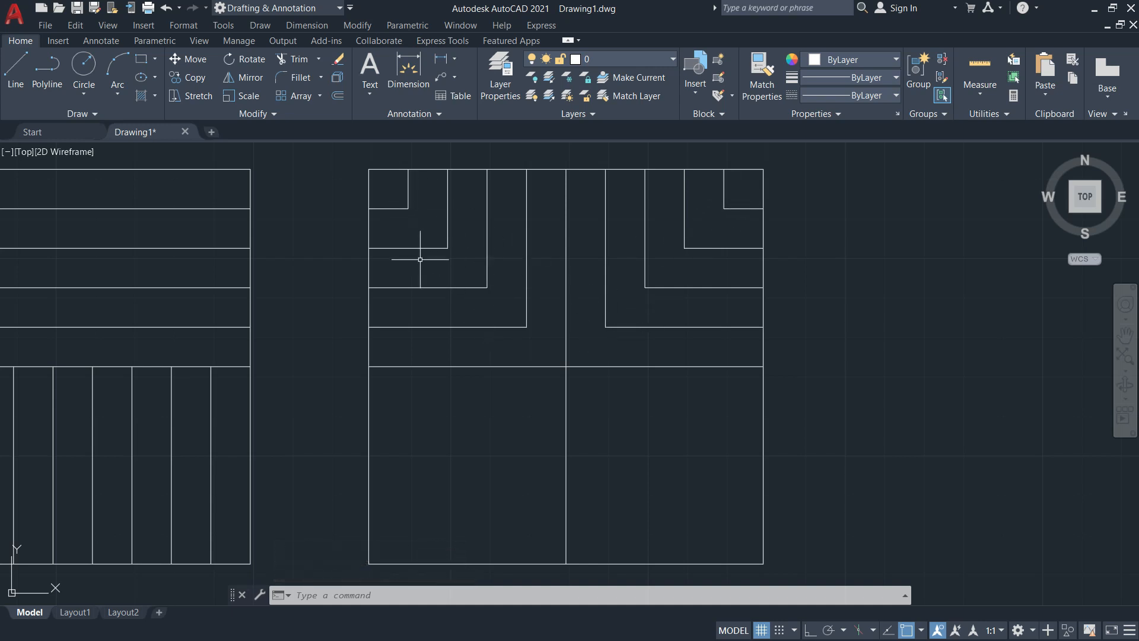
Mirror both top L-corner sets about the square's horizontal midline, keeping the originals
{"action": "type", "text": "mi"}
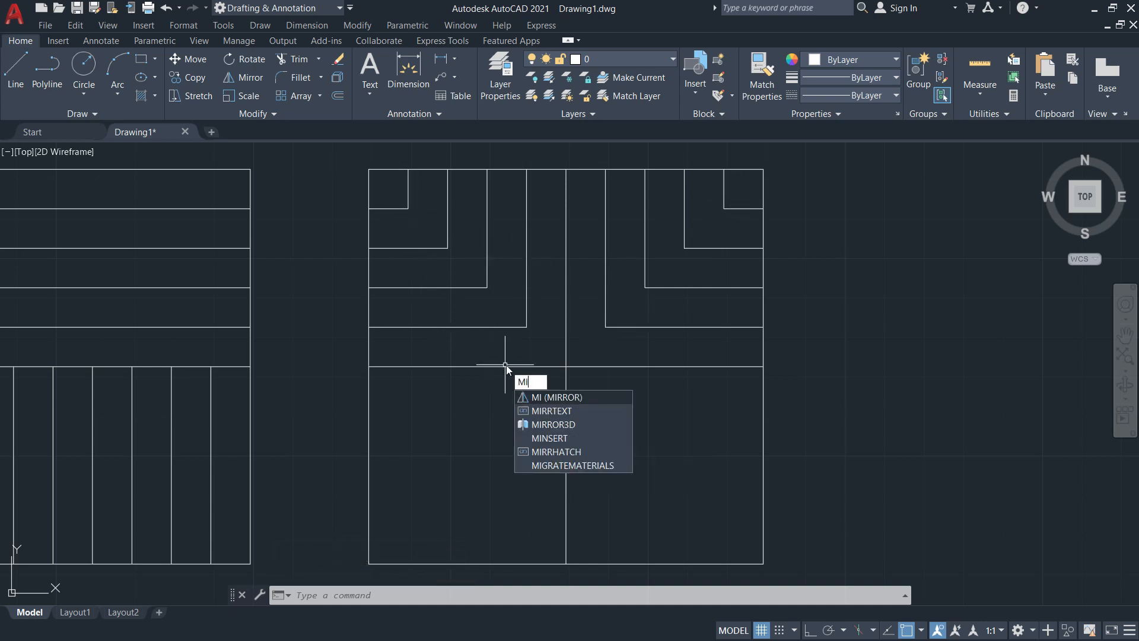
{"action": "key", "text": "Return"}
{"action": "left_click", "coordinate": [745, 343]}
{"action": "left_click", "coordinate": [612, 209]}
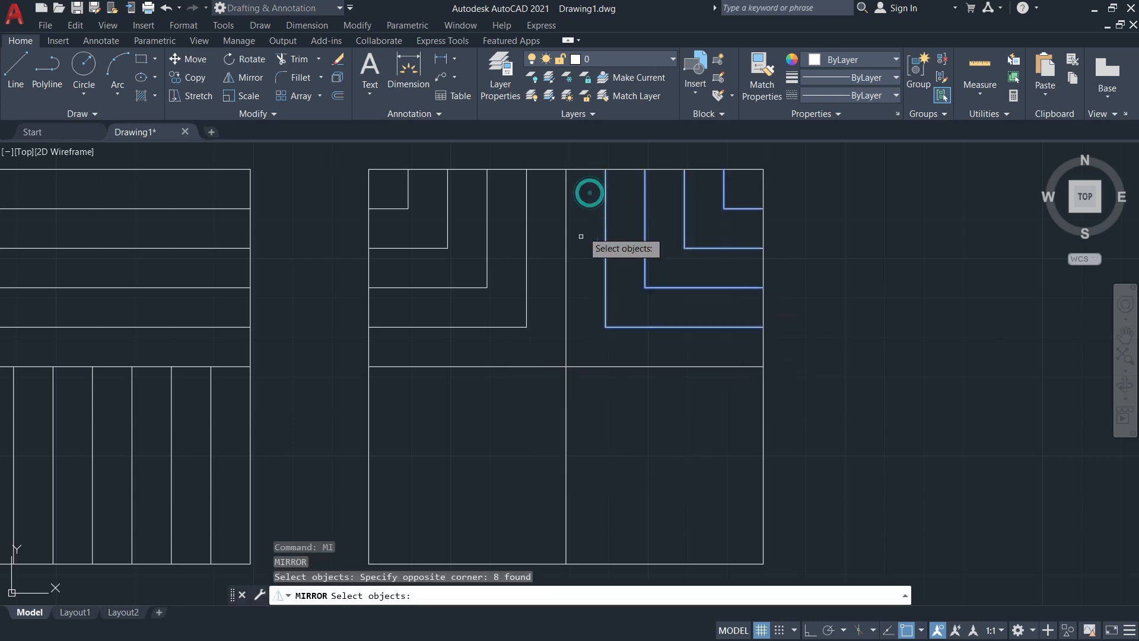
{"action": "left_click", "coordinate": [539, 342]}
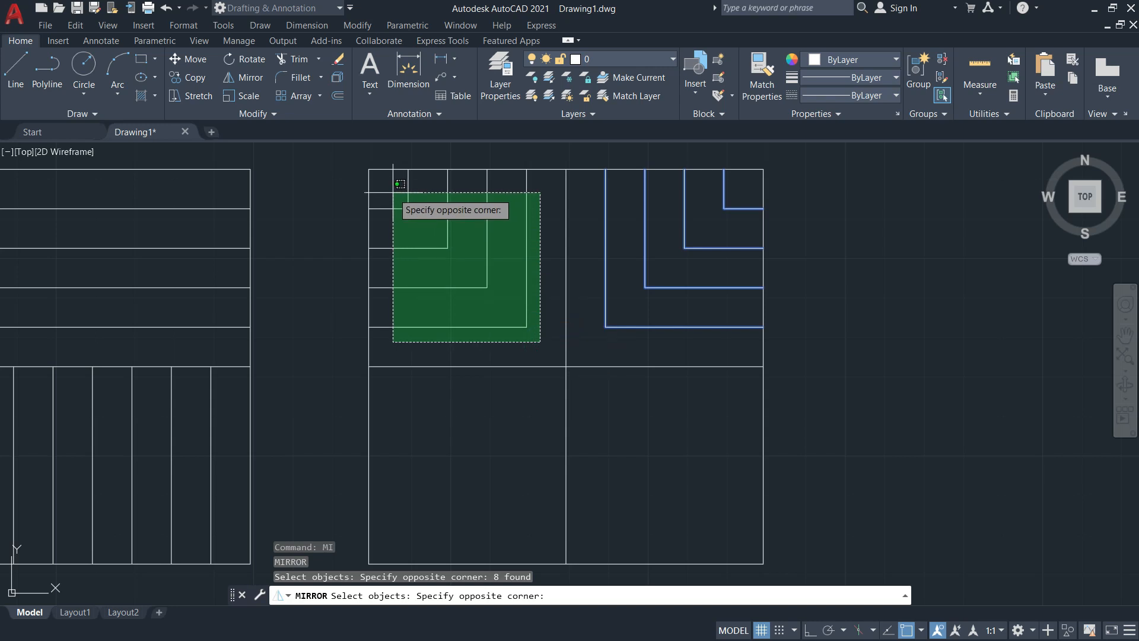
{"action": "left_click", "coordinate": [391, 184]}
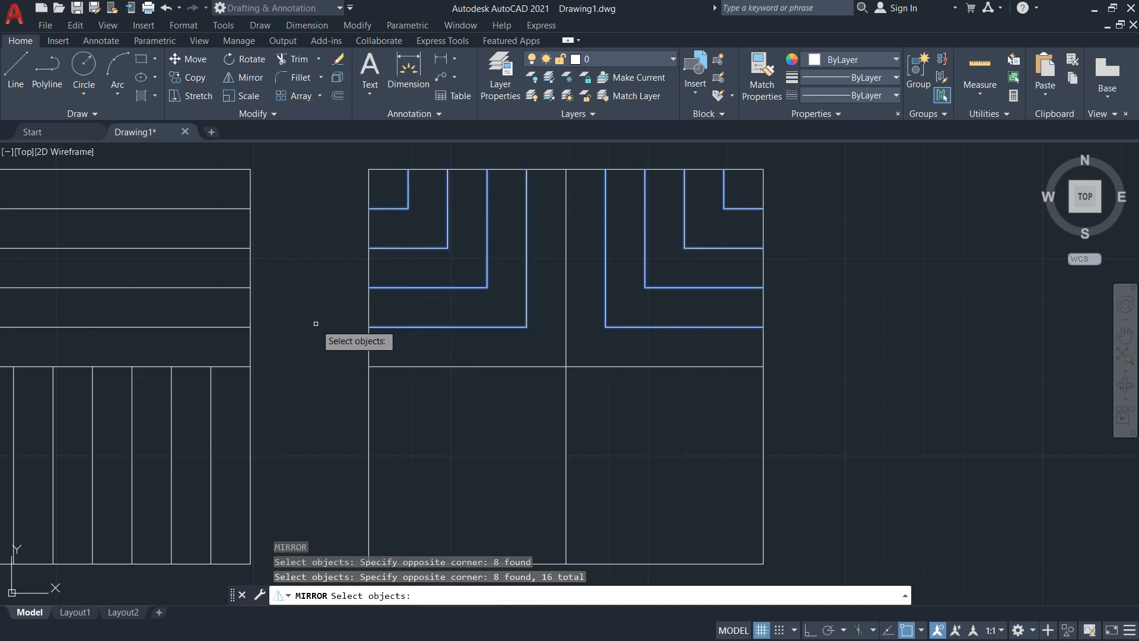
{"action": "key", "text": "Return"}
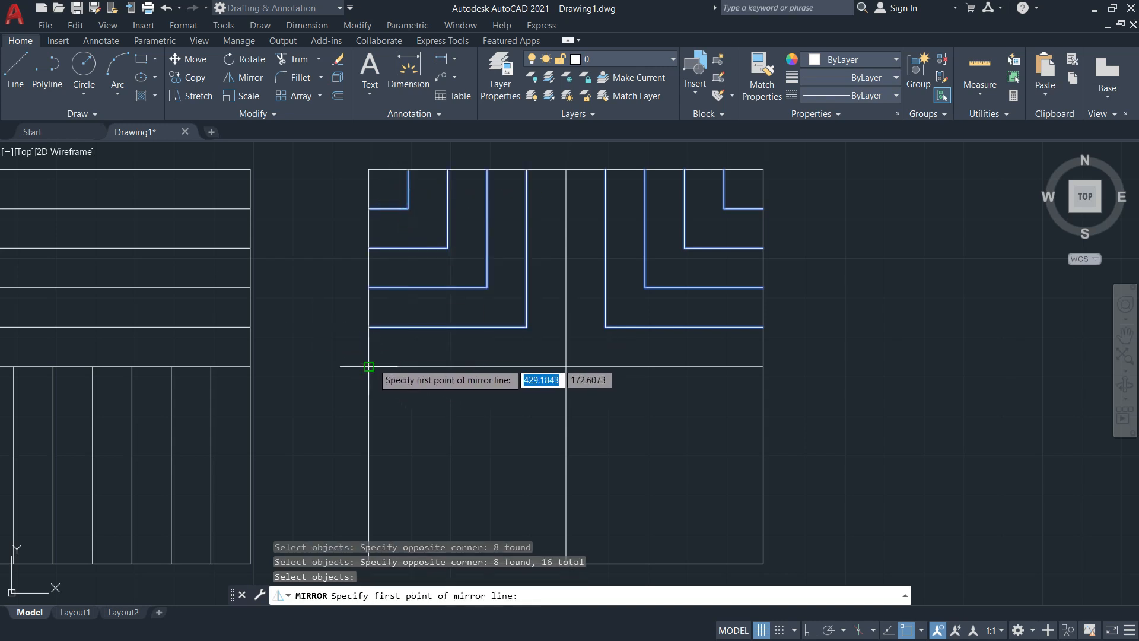
{"action": "left_click", "coordinate": [368, 366]}
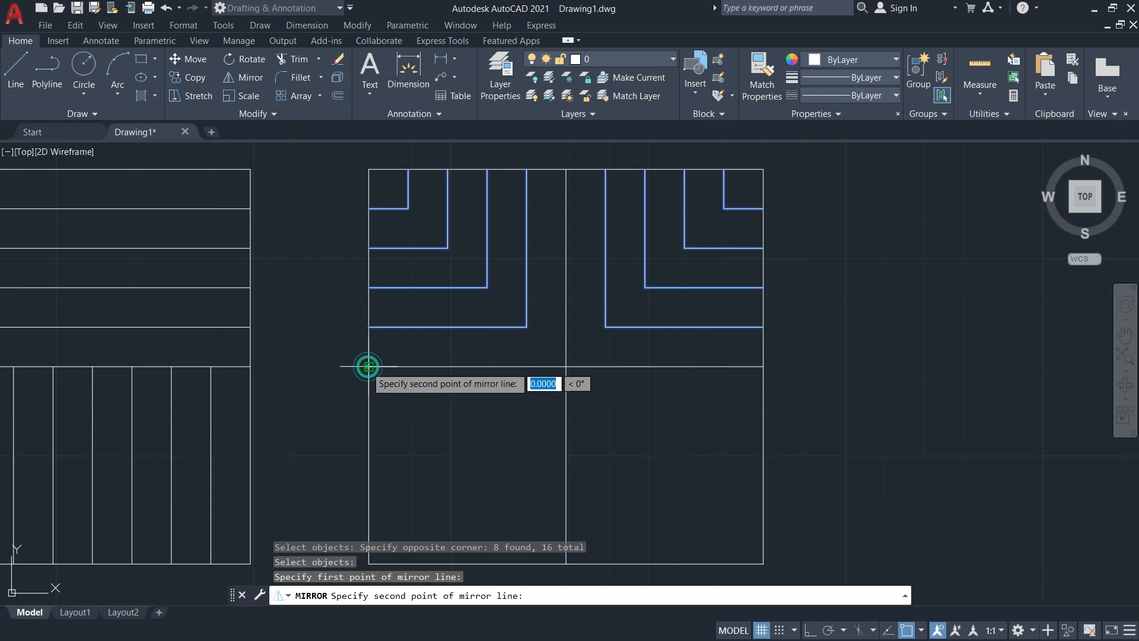
{"action": "left_click", "coordinate": [763, 366]}
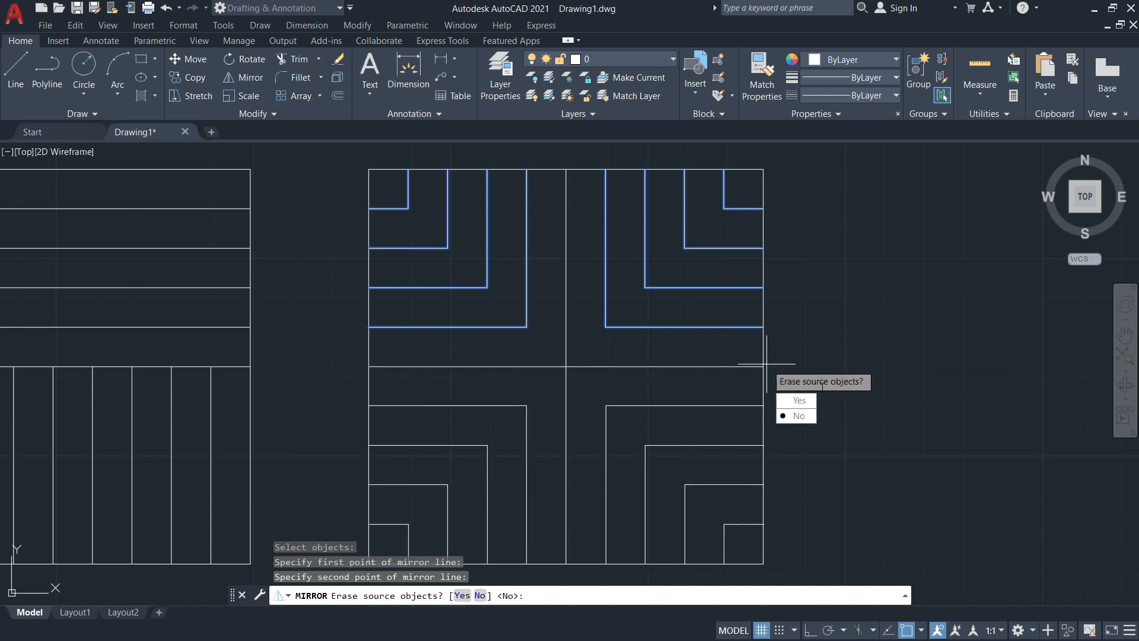
{"action": "left_click", "coordinate": [796, 417]}
Zoom out to show all three squares and bring up the Activity 1 PDF
{"action": "scroll", "coordinate": [765, 356], "scroll_direction": "down", "scroll_amount": 3}
{"action": "middle_click_drag", "start_coordinate": [794, 326], "coordinate": [895, 332]}
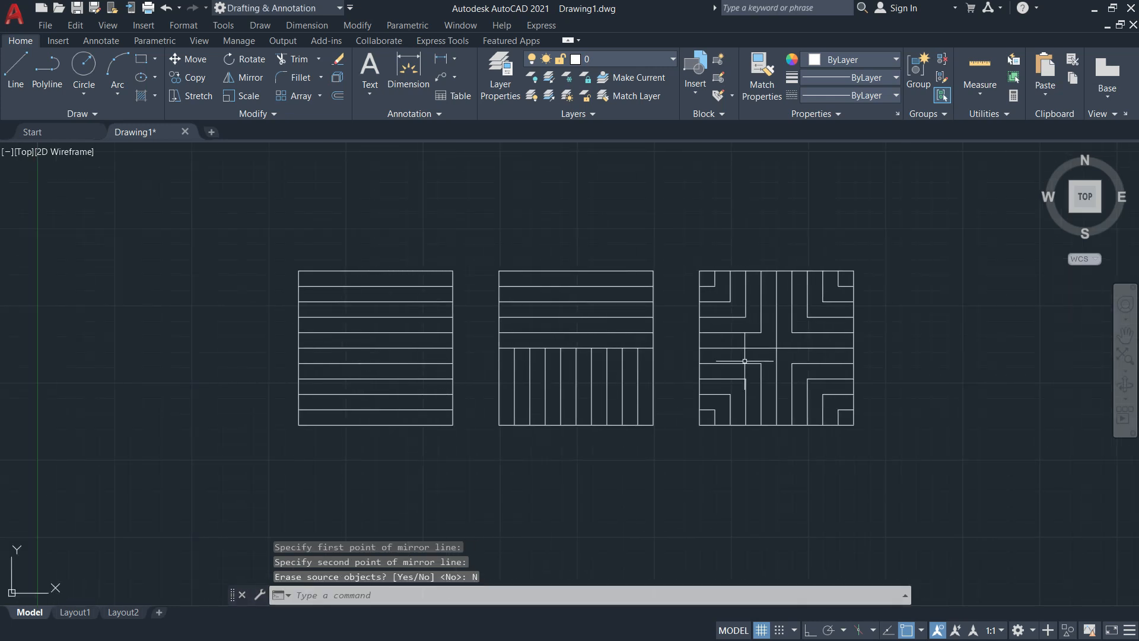
{"action": "key", "text": "alt+Tab"}
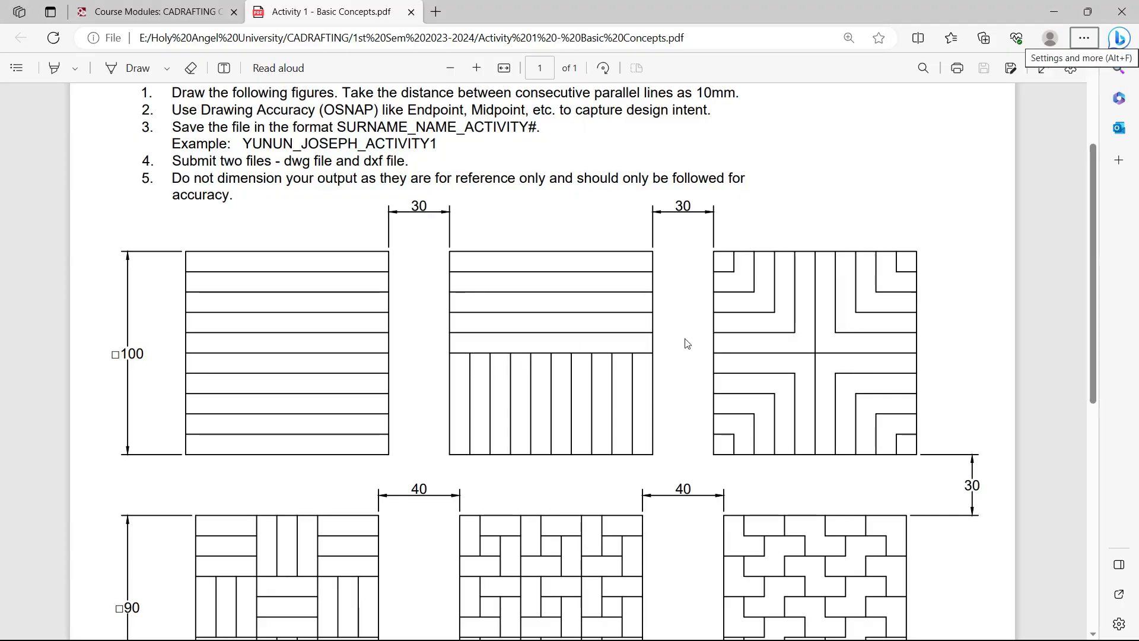
Scroll through the PDF's 90 mm and diamond pattern rows, then return to AutoCAD
{"action": "scroll", "coordinate": [687, 343], "scroll_direction": "down", "scroll_amount": 5}
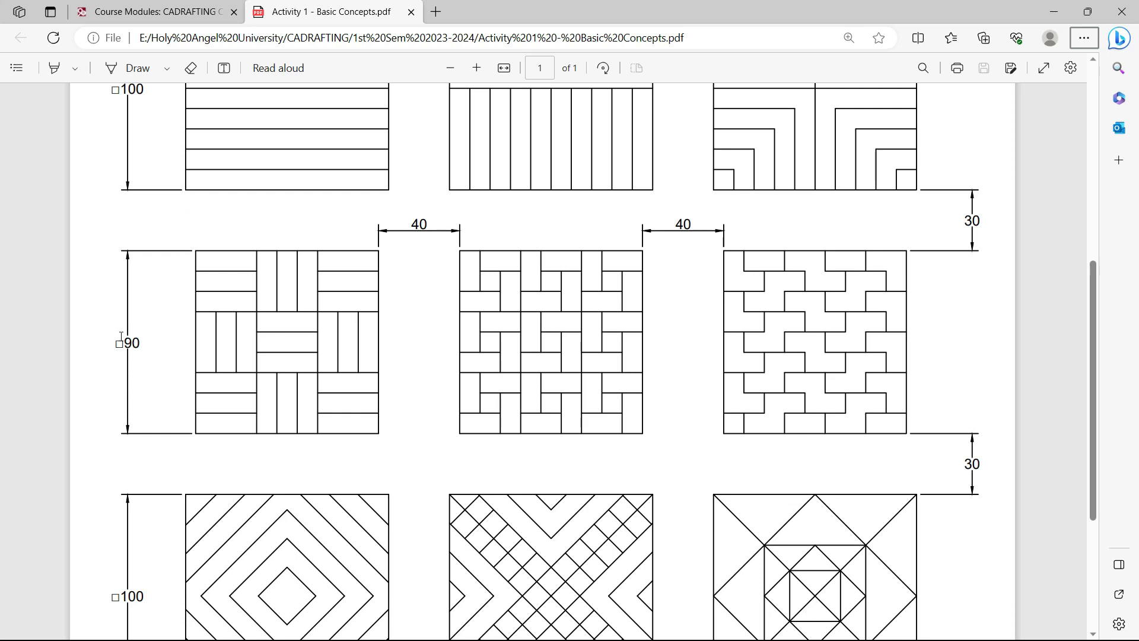
{"action": "scroll", "coordinate": [140, 259], "scroll_direction": "up", "scroll_amount": 3}
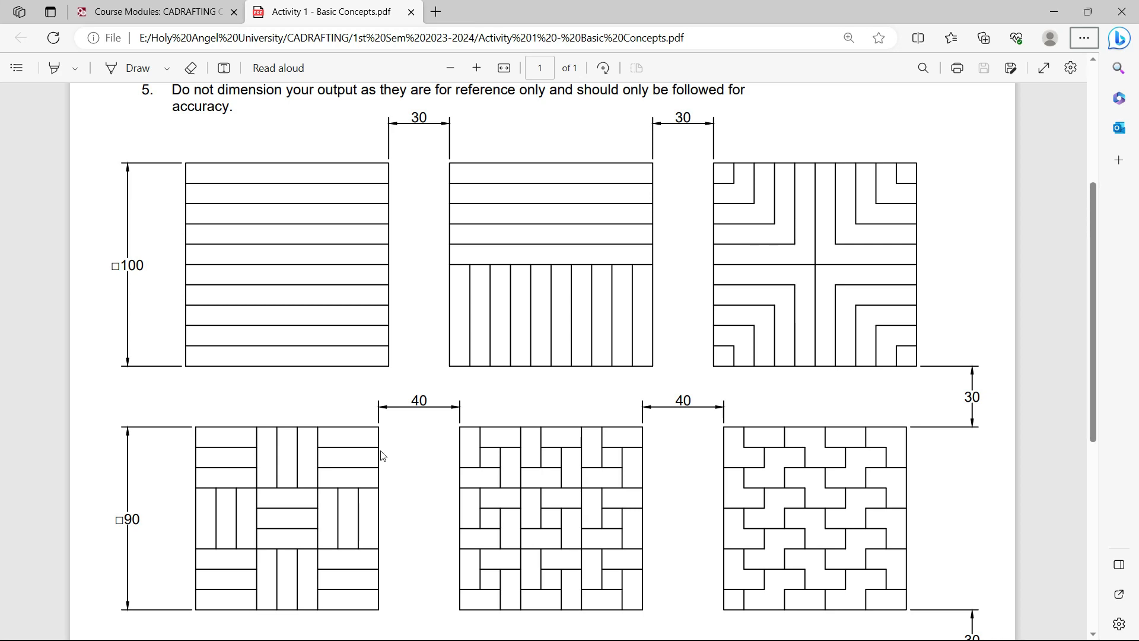
{"action": "key", "text": "alt+Tab"}
{"action": "scroll", "coordinate": [419, 376], "scroll_direction": "up", "scroll_amount": 5}
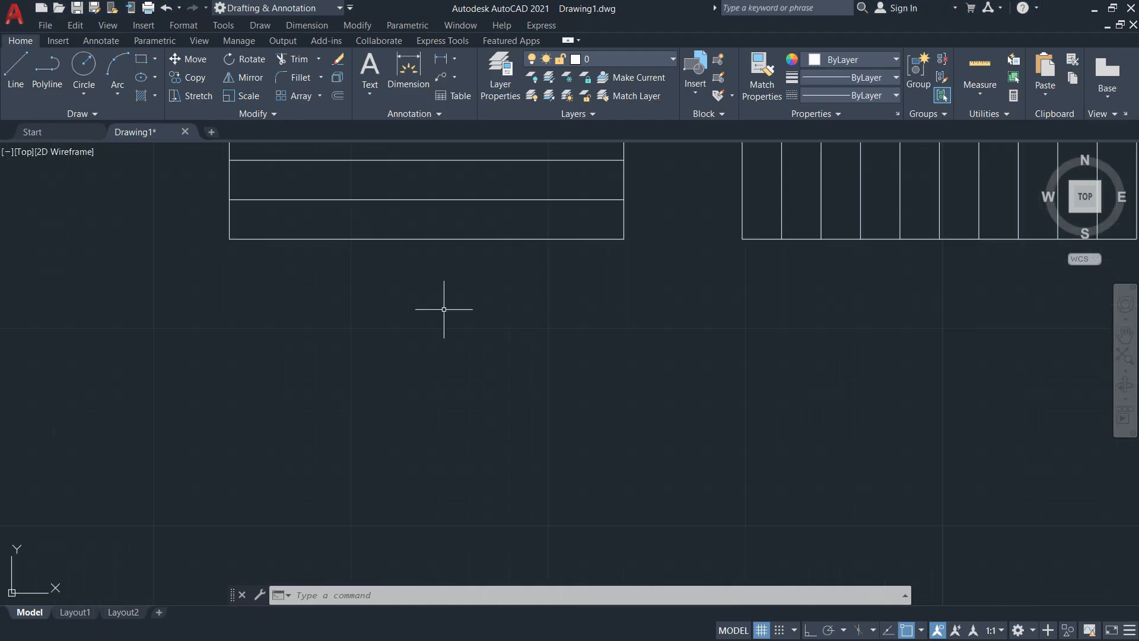
Offset the first 100 mm square's bottom edge 30 mm downward as the second-row top line
{"action": "scroll", "coordinate": [450, 290], "scroll_direction": "down", "scroll_amount": 4}
{"action": "mouse_move", "coordinate": [457, 279]}
{"action": "middle_mouse_down"}
{"action": "mouse_move", "coordinate": [463, 338]}
{"action": "mouse_move", "coordinate": [374, 462]}
{"action": "mouse_move", "coordinate": [402, 387]}
{"action": "middle_mouse_up"}
{"action": "scroll", "coordinate": [430, 369], "scroll_direction": "up", "scroll_amount": 4}
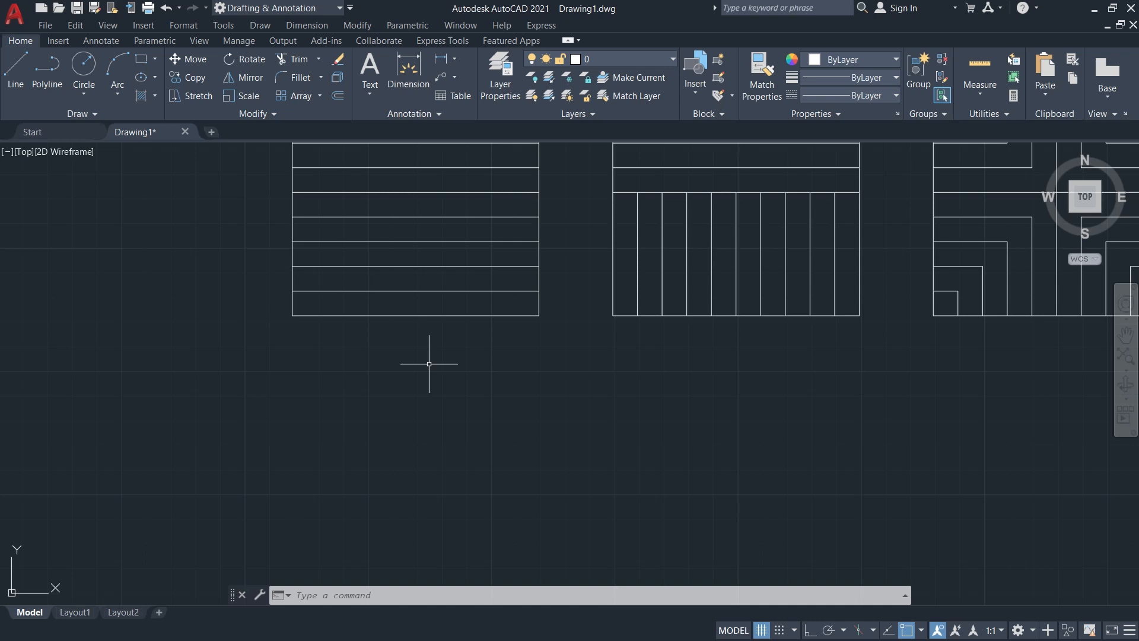
{"action": "type", "text": "o"}
{"action": "key", "text": "Return"}
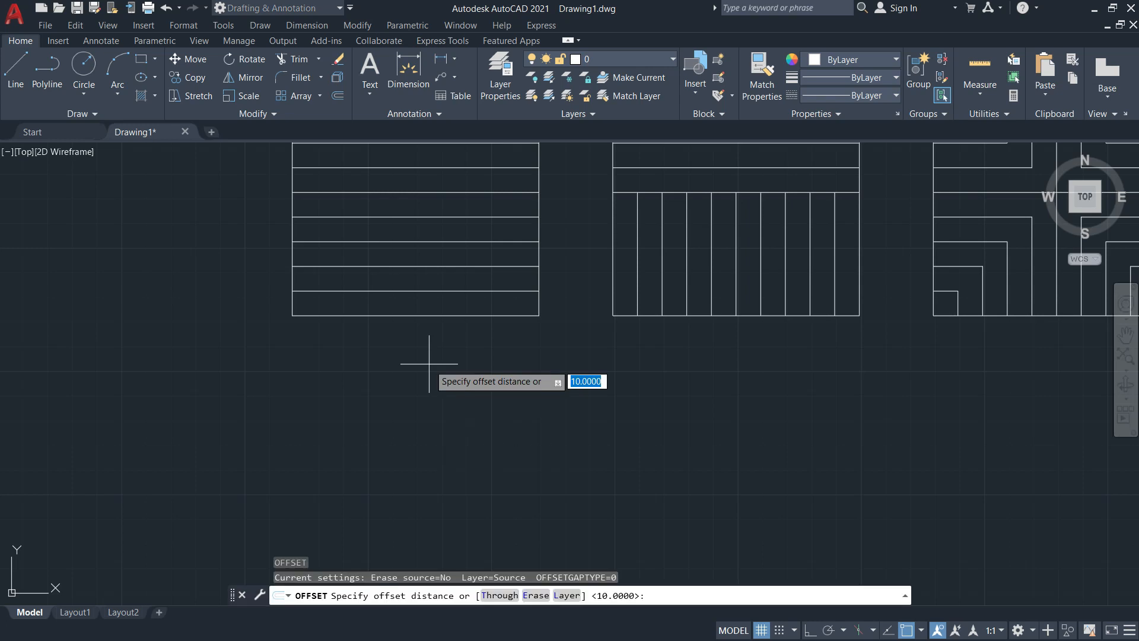
{"action": "type", "text": "30"}
{"action": "key", "text": "alt+Tab"}
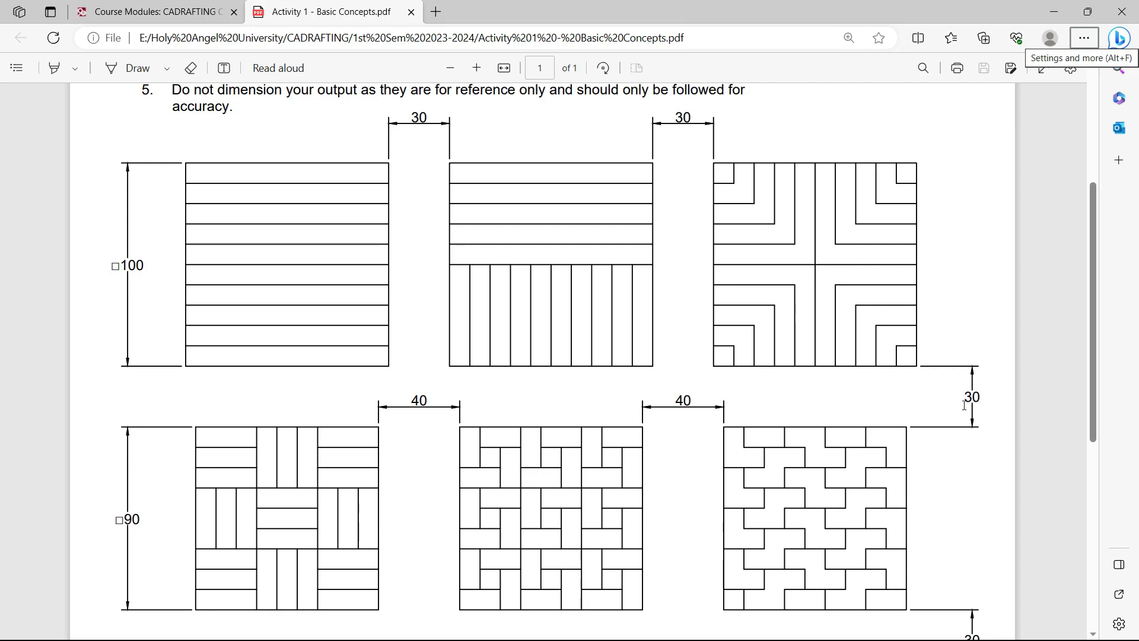
{"action": "key", "text": "alt+Tab"}
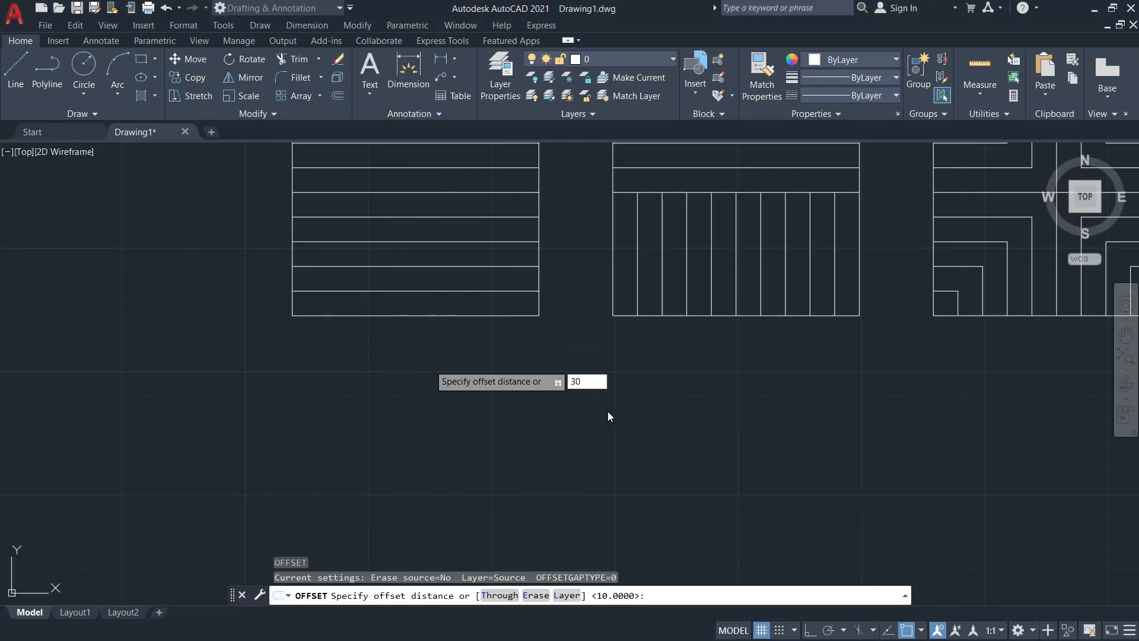
{"action": "key", "text": "Return"}
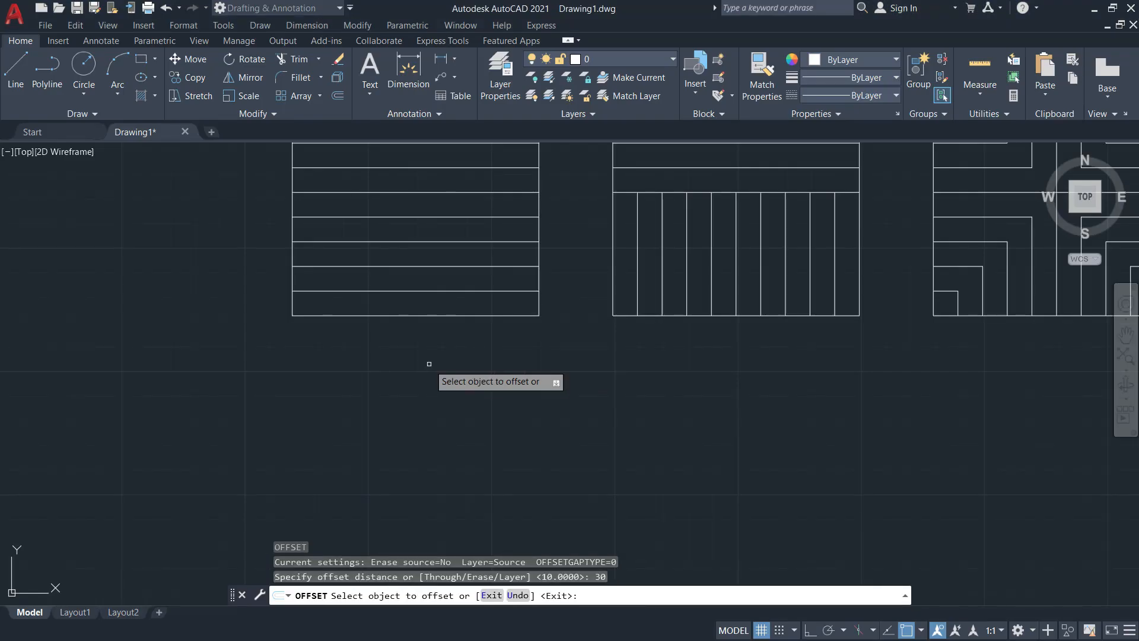
{"action": "left_click", "coordinate": [404, 315]}
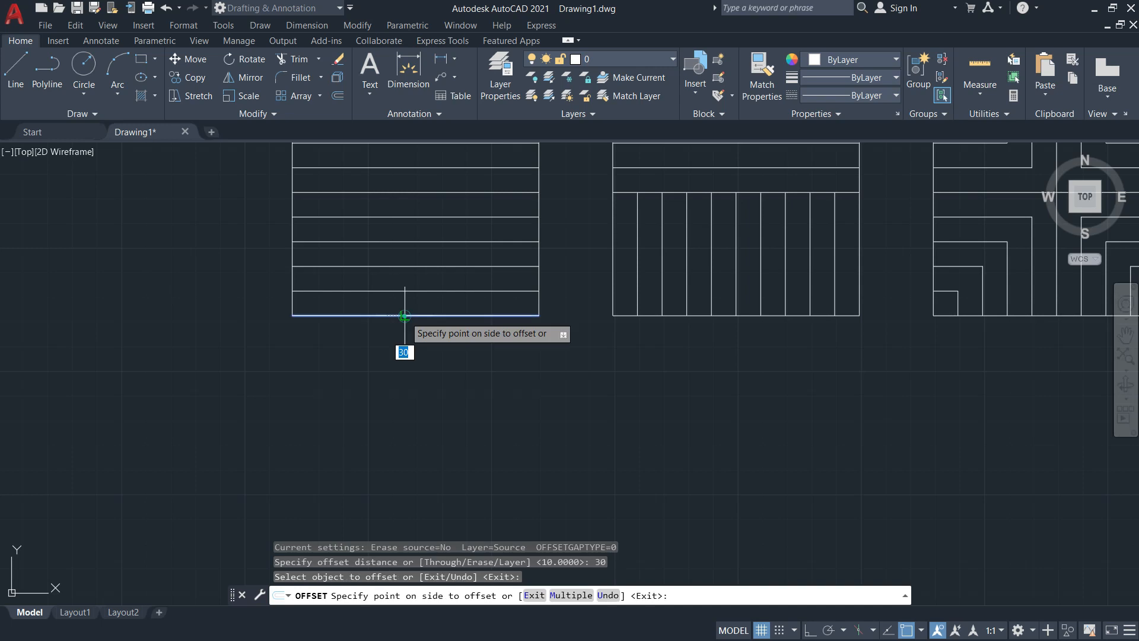
{"action": "left_click", "coordinate": [403, 395]}
{"action": "middle_click_drag", "start_coordinate": [438, 433], "coordinate": [564, 292]}
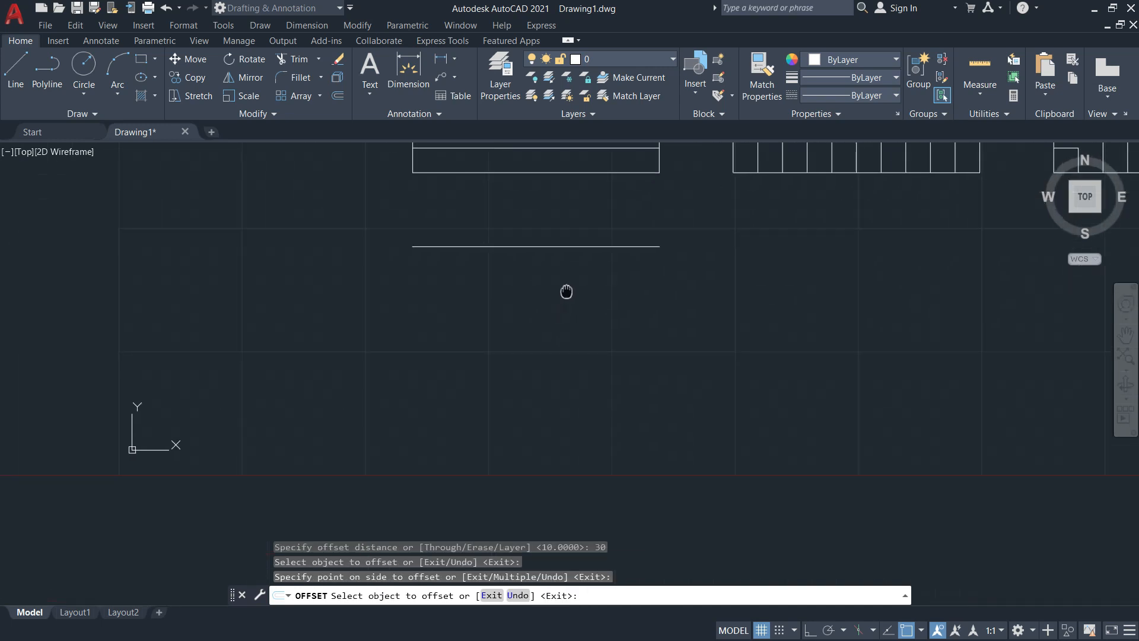
{"action": "key", "text": "Escape"}
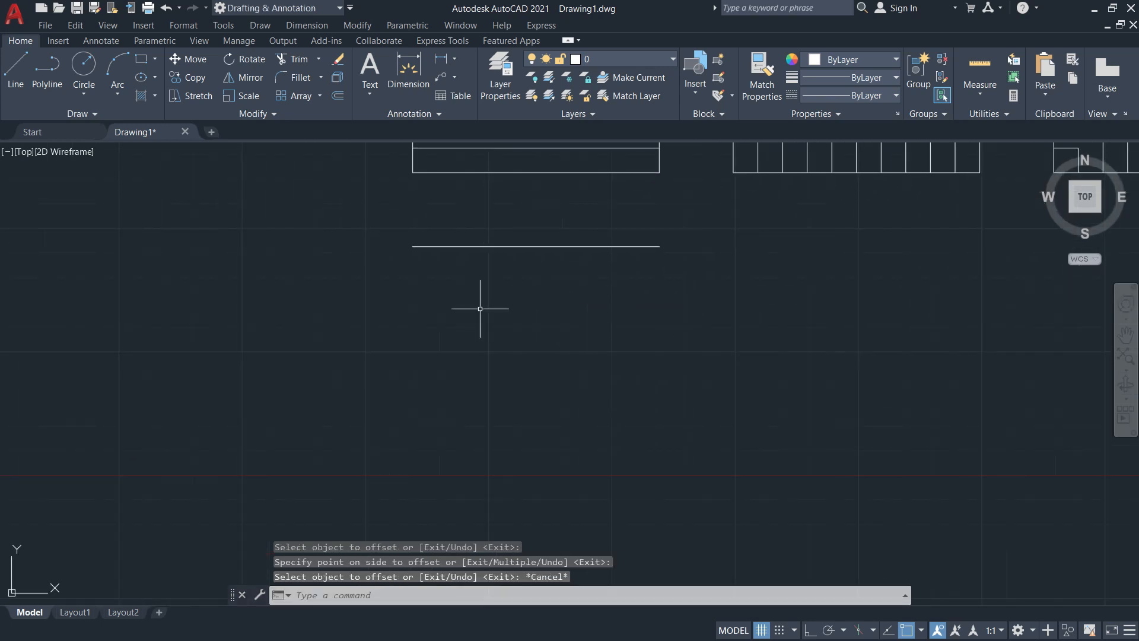
{"action": "key", "text": "Escape"}
Draw a vertical line down from the new line's left end, then erase it as misdrawn
{"action": "type", "text": "l"}
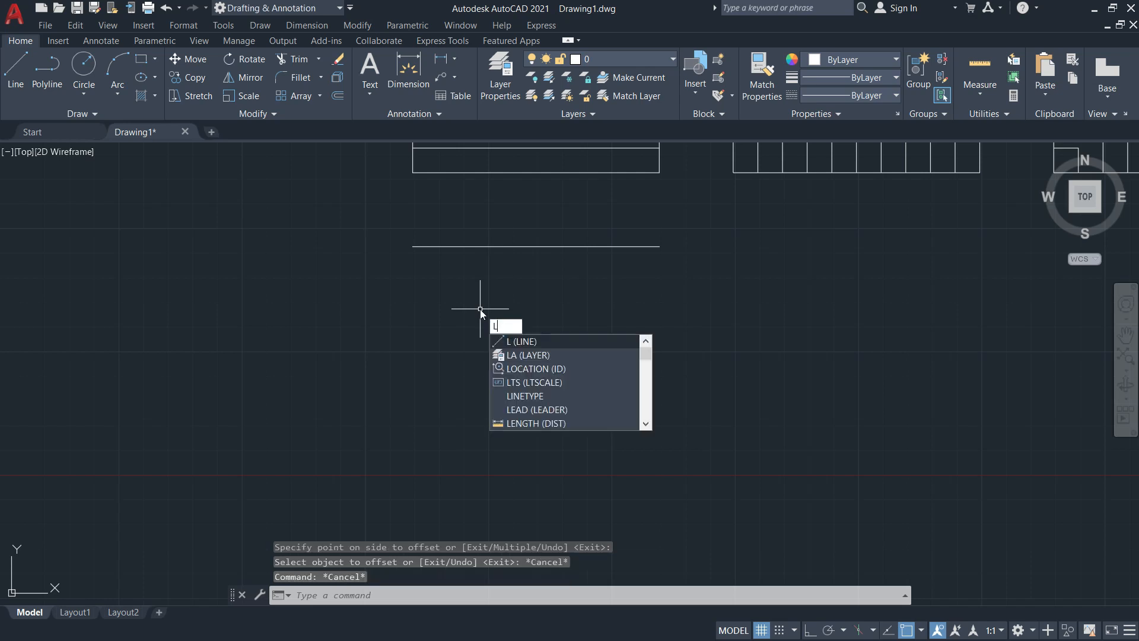
{"action": "key", "text": "Return"}
{"action": "left_click", "coordinate": [414, 246]}
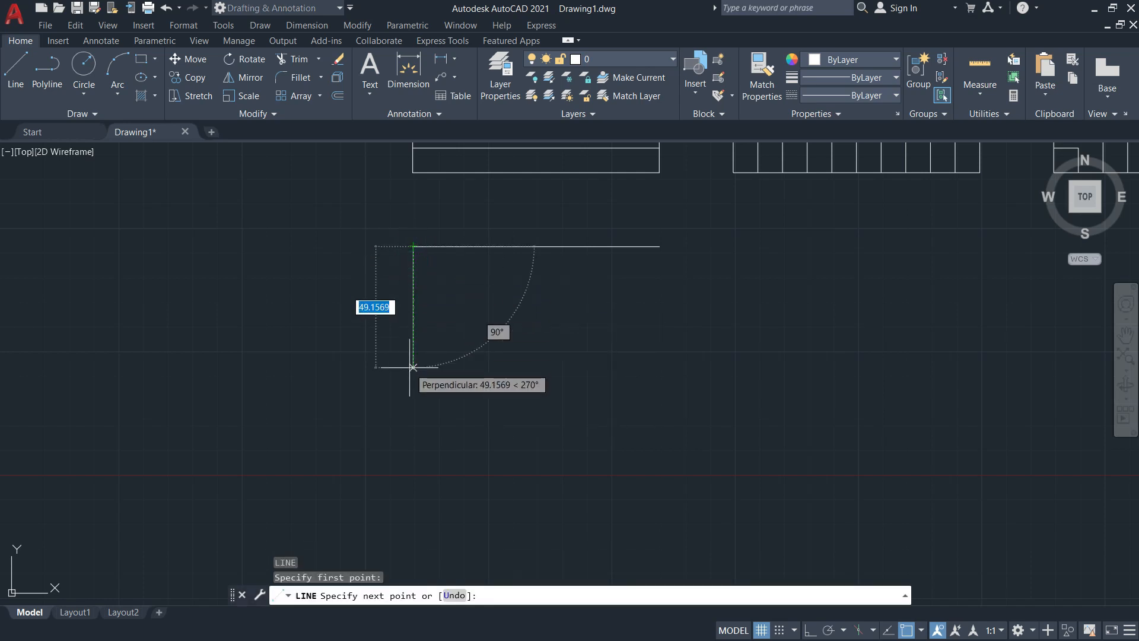
{"action": "left_click", "coordinate": [413, 371]}
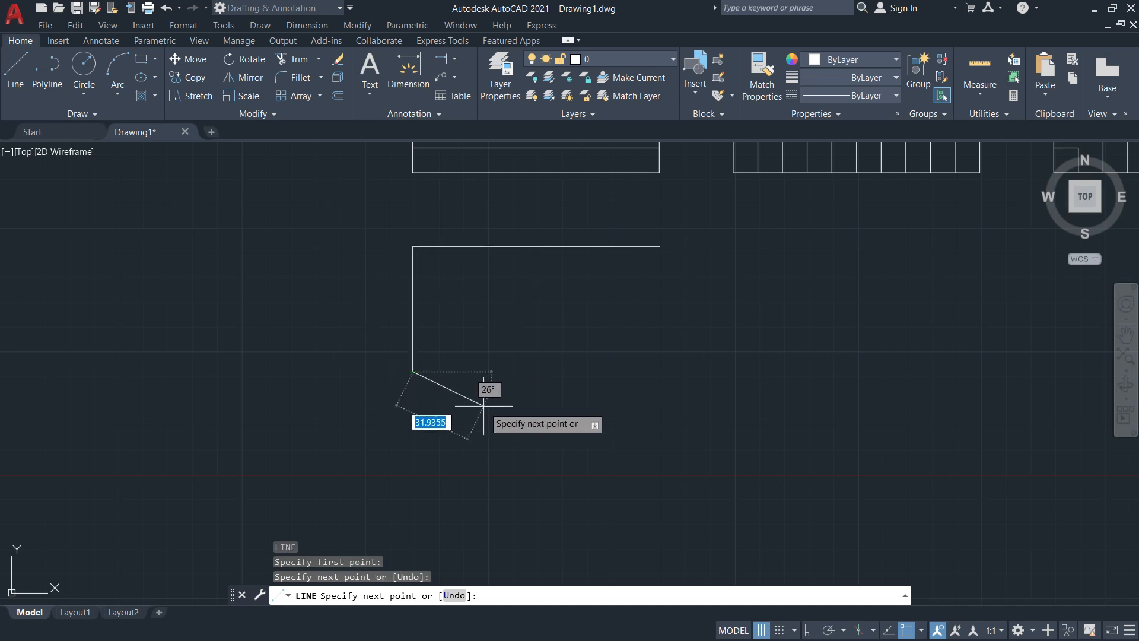
{"action": "key", "text": "Escape"}
{"action": "type", "text": "E"}
{"action": "key", "text": "Return"}
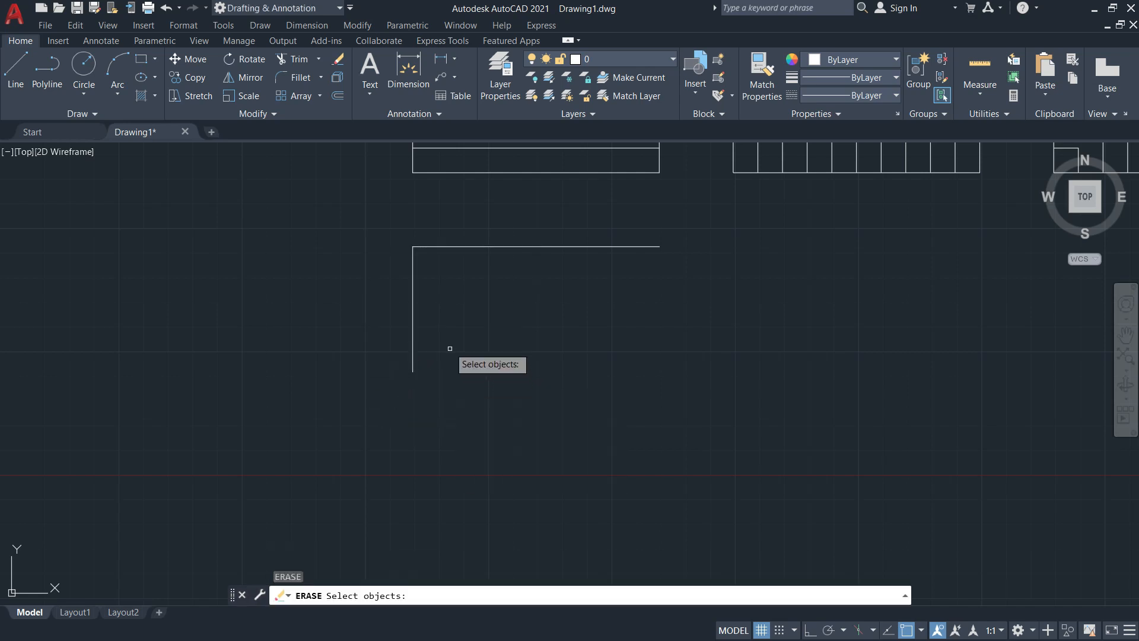
{"action": "left_click", "coordinate": [450, 348]}
{"action": "left_click", "coordinate": [402, 313]}
{"action": "key", "text": "Return"}
Redraw a 90-unit vertical line straight down from the horizontal line's left end with Ortho on
{"action": "type", "text": "L"}
{"action": "key", "text": "Return"}
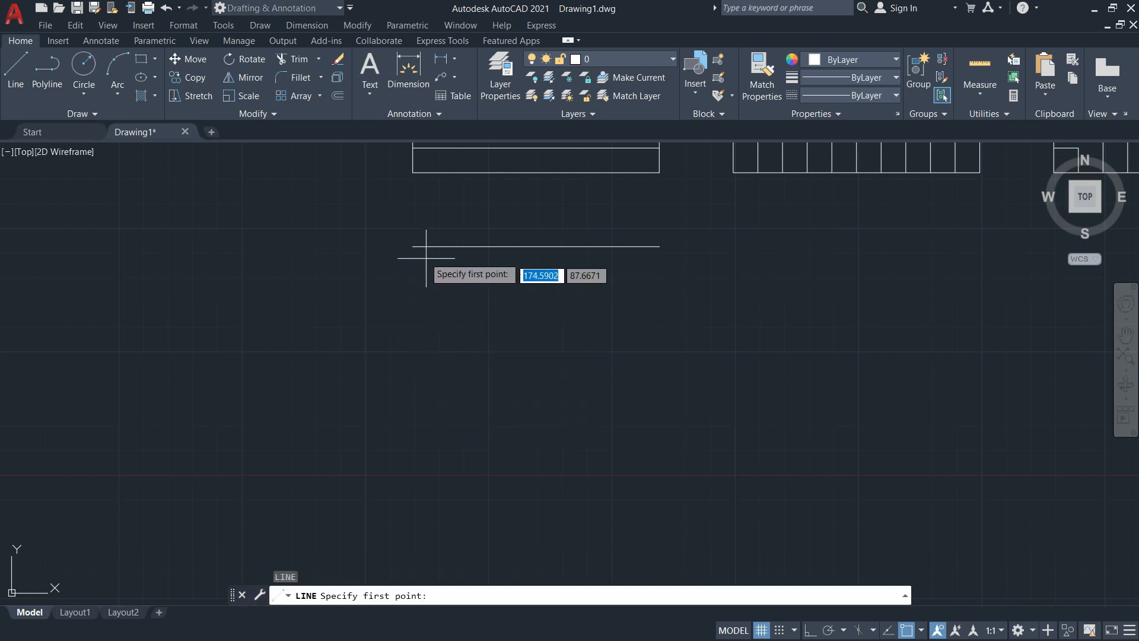
{"action": "left_click", "coordinate": [414, 246]}
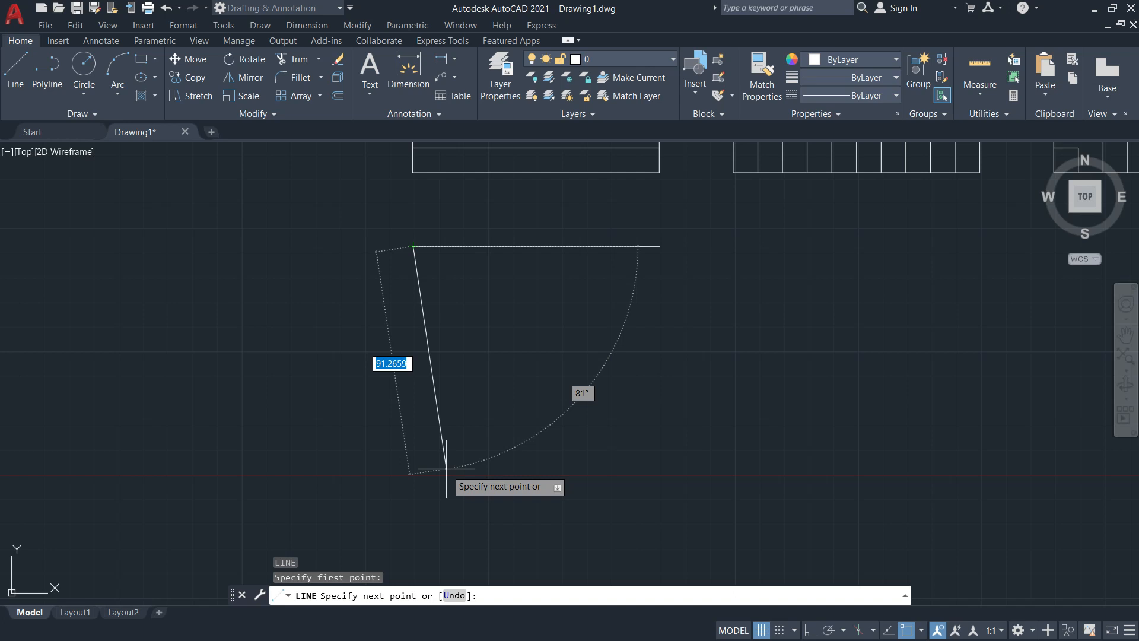
{"action": "key", "text": "F8"}
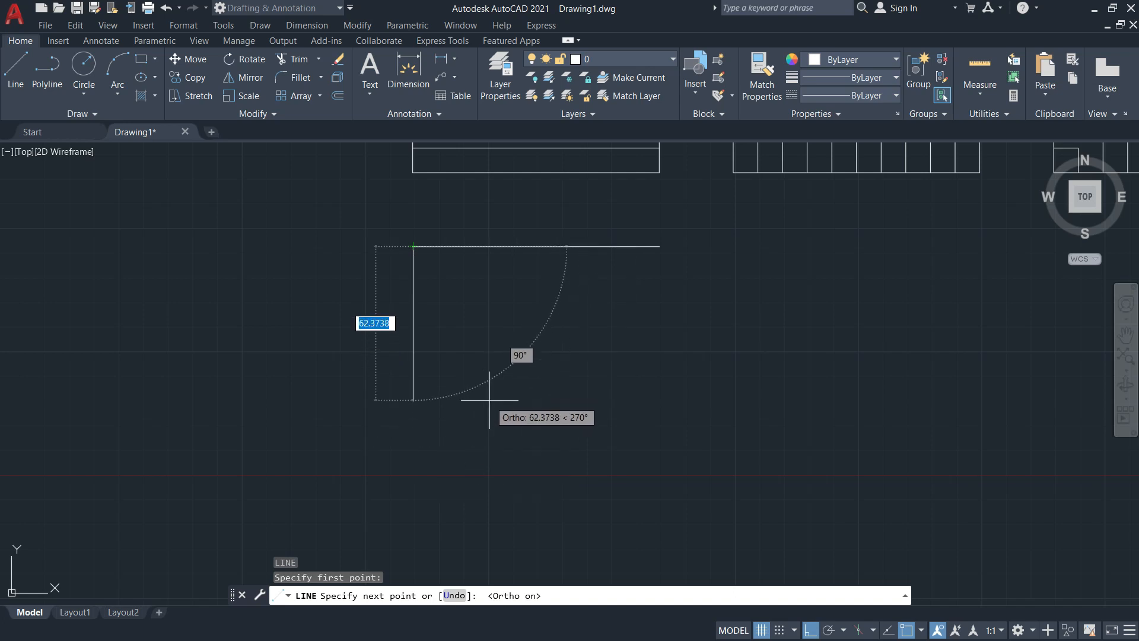
{"action": "type", "text": "90"}
{"action": "key", "text": "Return"}
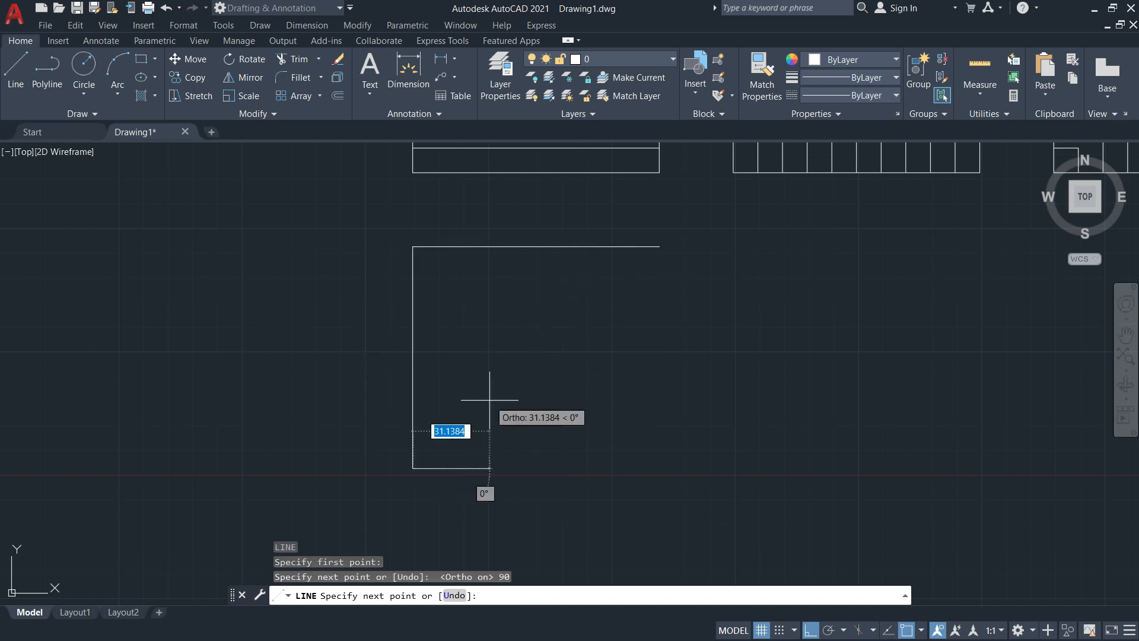
{"action": "key", "text": "Escape"}
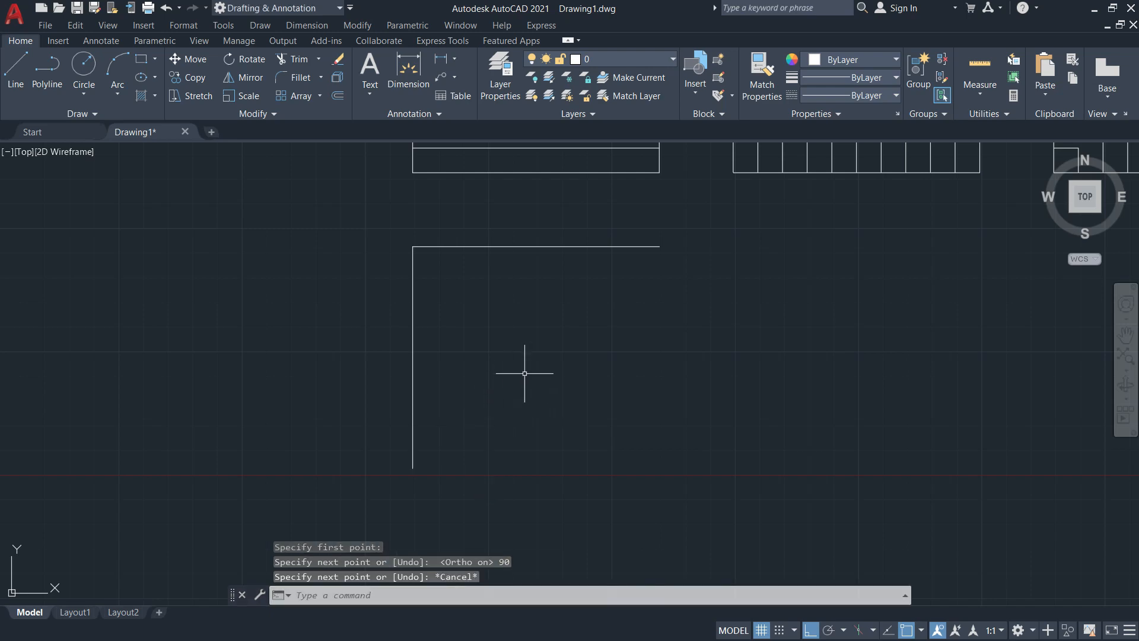
{"action": "key", "text": "alt+Tab"}
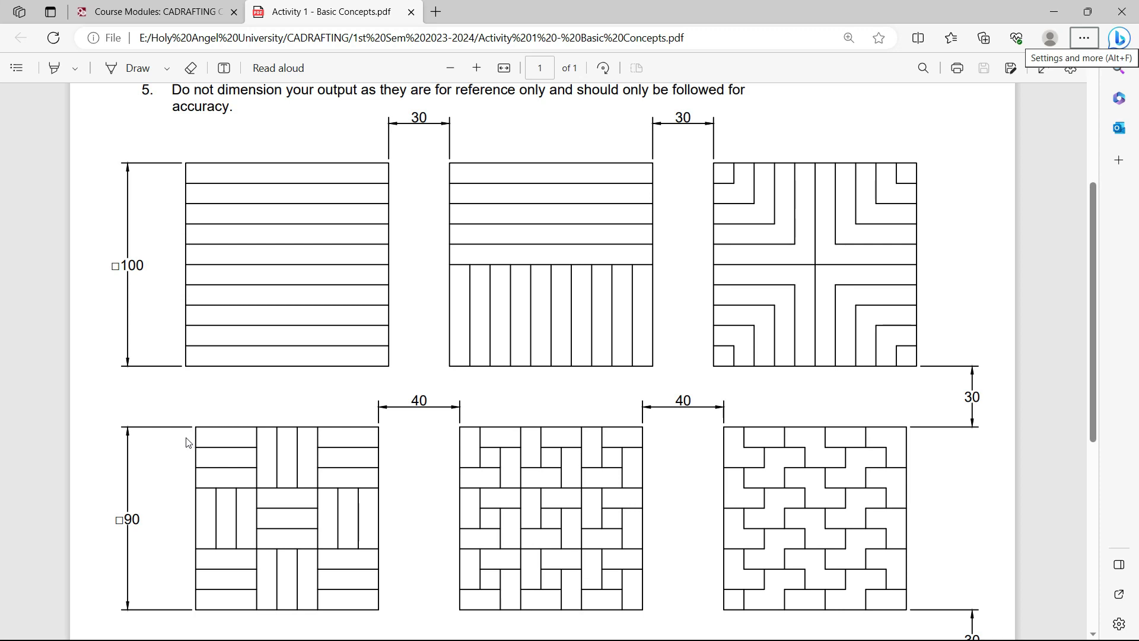
Offset the 90-unit vertical line 5 units to the right
{"action": "key", "text": "alt+Tab"}
{"action": "type", "text": "o"}
{"action": "key", "text": "Return"}
{"action": "type", "text": "5"}
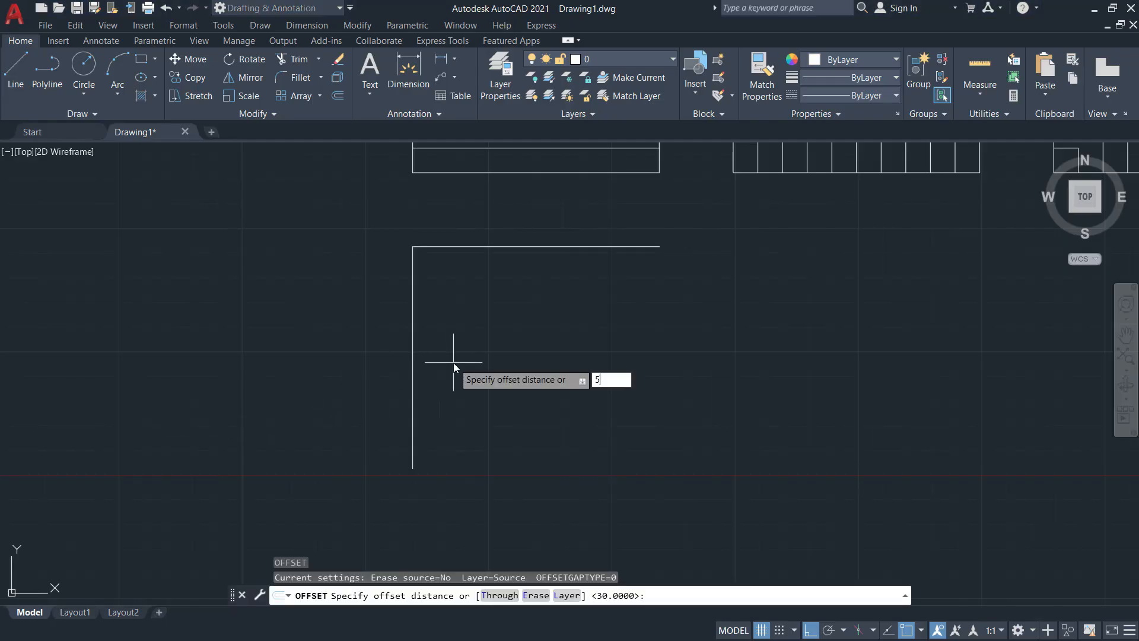
{"action": "key", "text": "Return"}
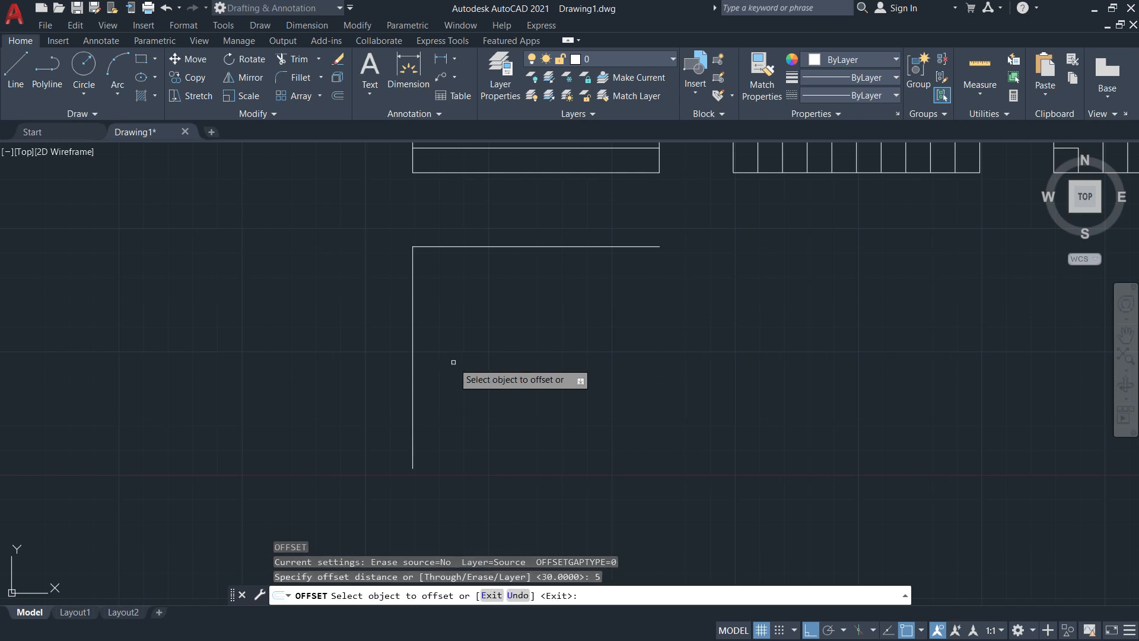
{"action": "left_click", "coordinate": [413, 330]}
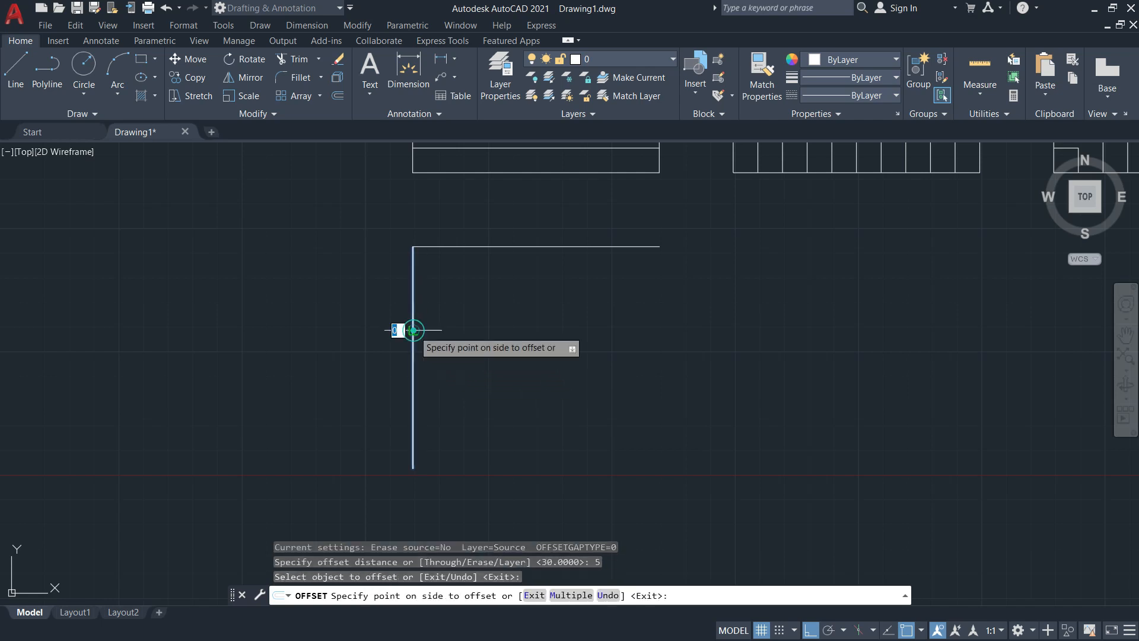
{"action": "left_click", "coordinate": [665, 329]}
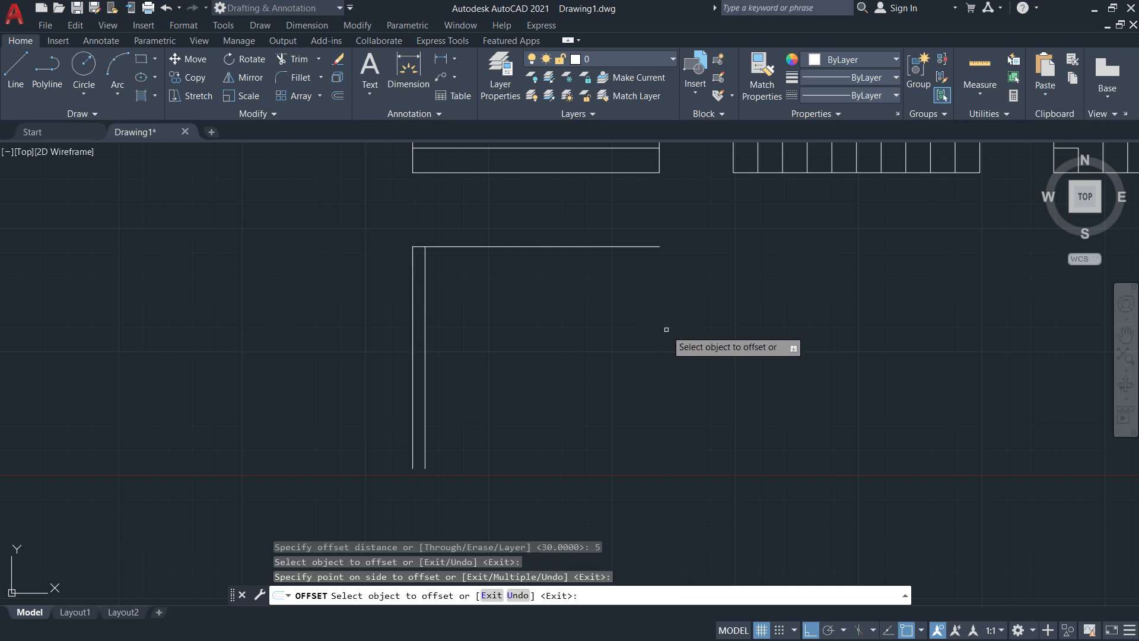
{"action": "key", "text": "Escape"}
Erase the original left vertical line
{"action": "key", "text": "Return"}
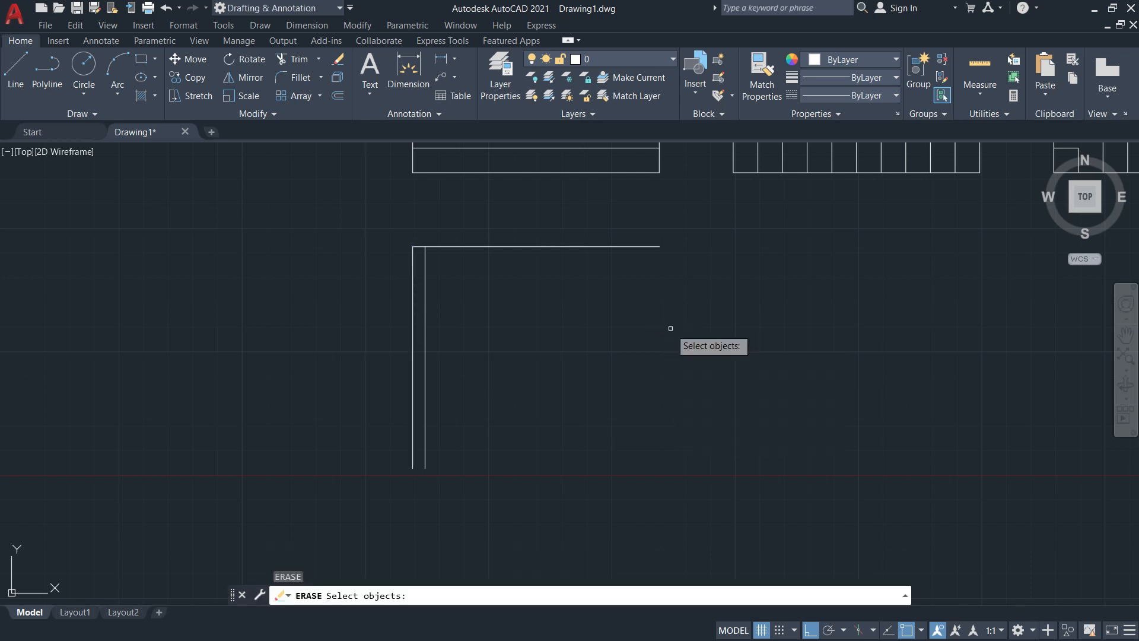
{"action": "left_click", "coordinate": [412, 283]}
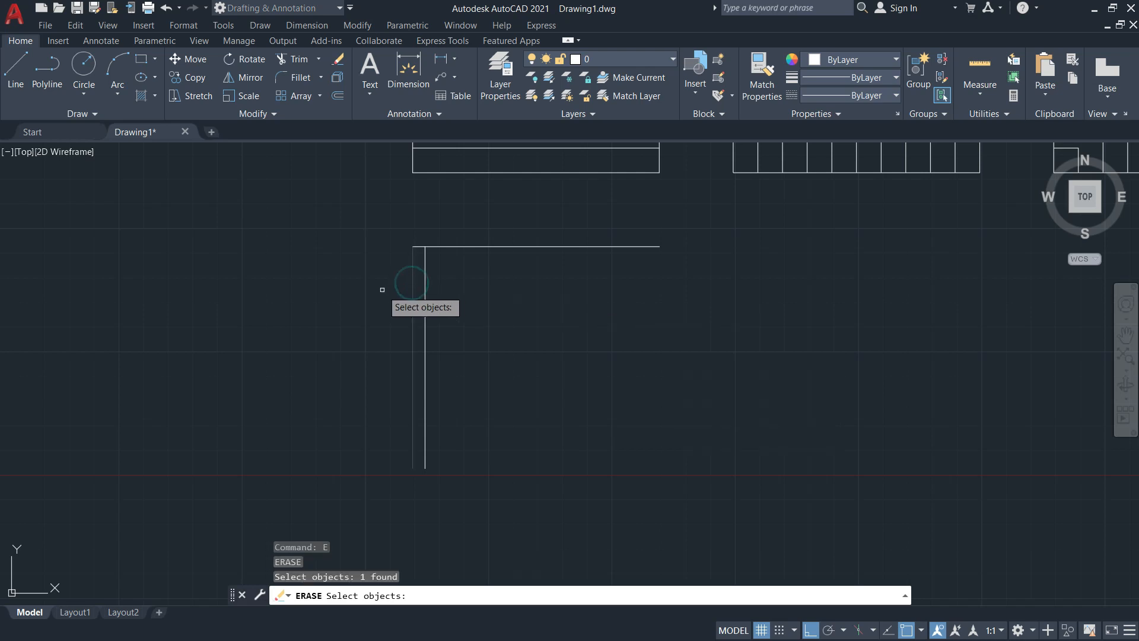
{"action": "key", "text": "Return"}
{"action": "scroll", "coordinate": [422, 247], "scroll_direction": "up", "scroll_amount": 4}
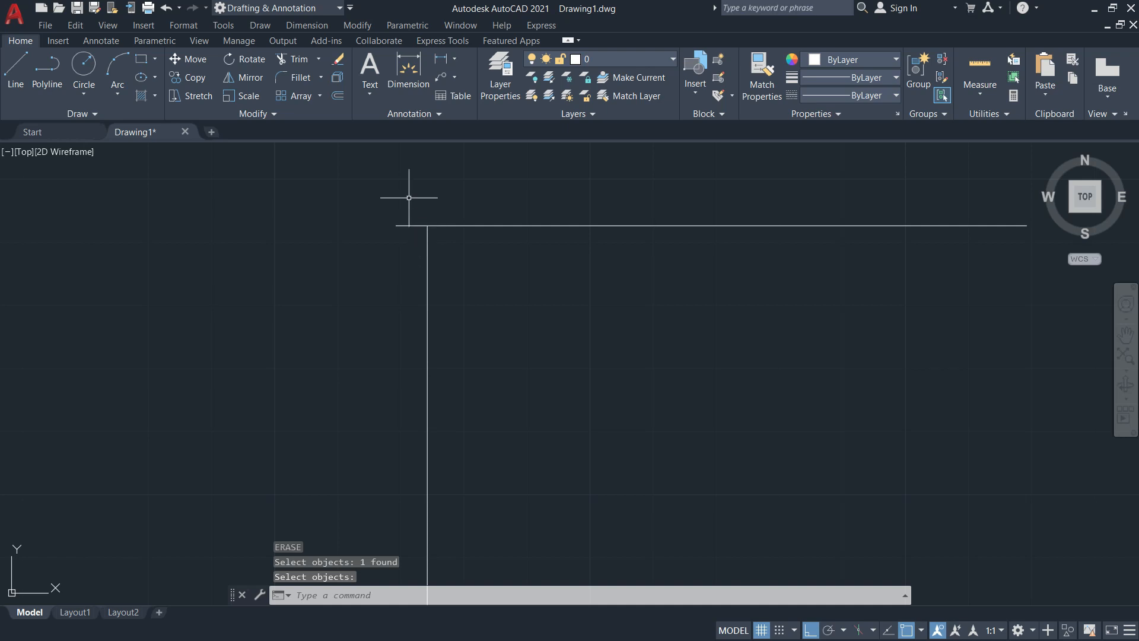
Trim the top line's left stub beyond the vertical line
{"action": "type", "text": "tr"}
{"action": "key", "text": "Return"}
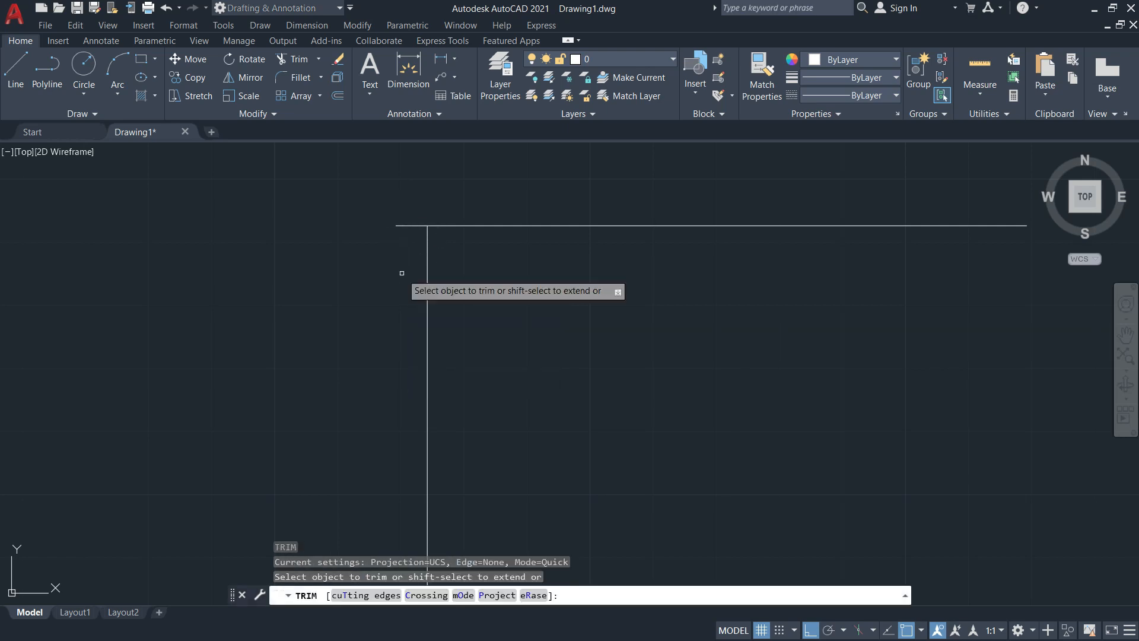
{"action": "left_click", "coordinate": [409, 218]}
{"action": "left_click", "coordinate": [415, 254]}
{"action": "key", "text": "Return"}
{"action": "scroll", "coordinate": [415, 264], "scroll_direction": "down", "scroll_amount": 4}
{"action": "middle_click_drag", "start_coordinate": [421, 315], "coordinate": [383, 315]}
{"action": "key", "text": "Escape"}
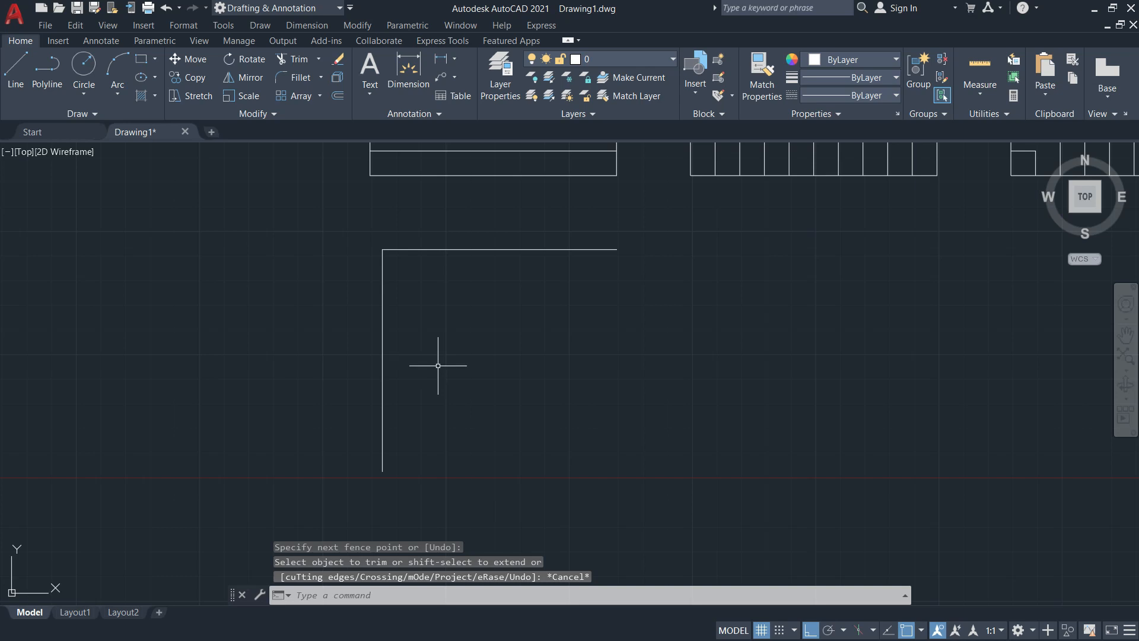
Offset the vertical line 90 to the right and trim the top line's right overhang
{"action": "type", "text": "o"}
{"action": "key", "text": "Return"}
{"action": "type", "text": "90"}
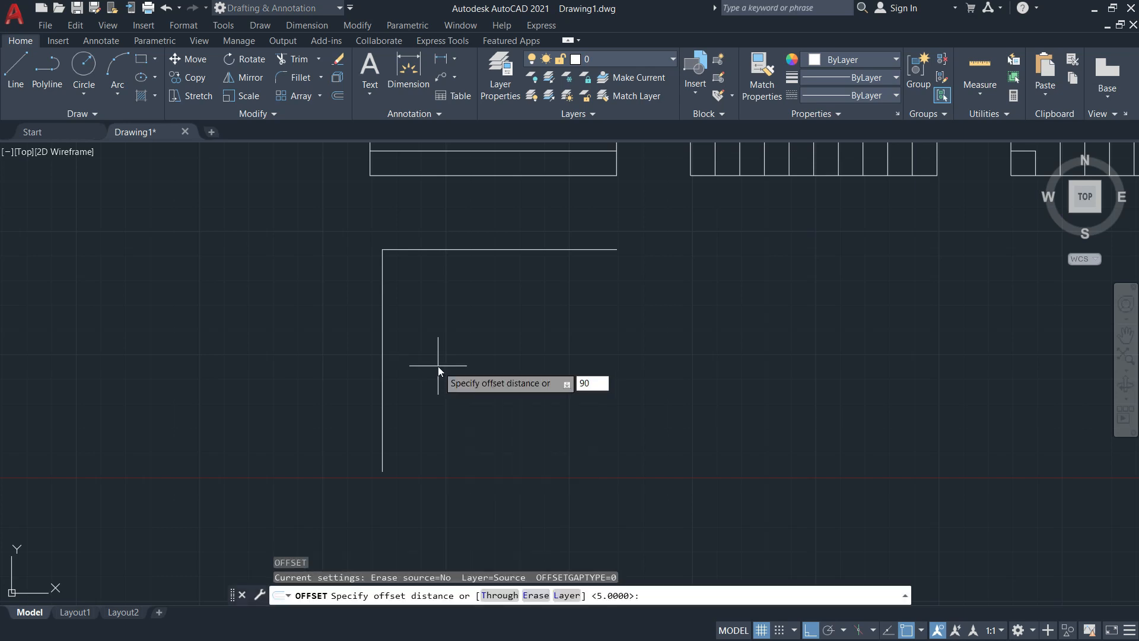
{"action": "key", "text": "Return"}
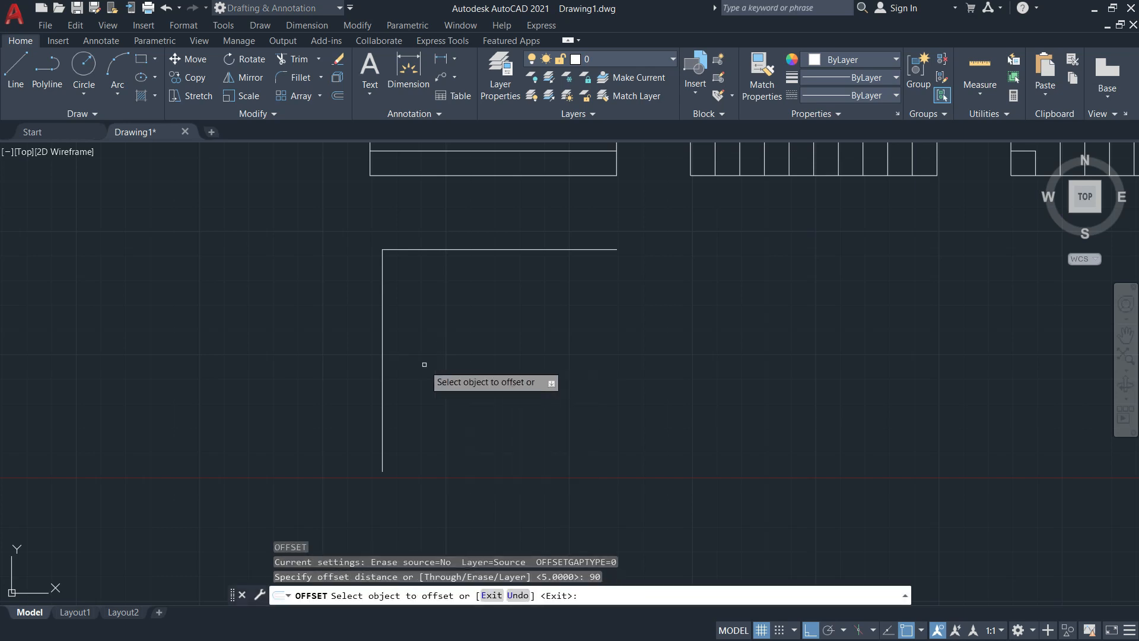
{"action": "left_click", "coordinate": [383, 330]}
{"action": "left_click", "coordinate": [504, 333]}
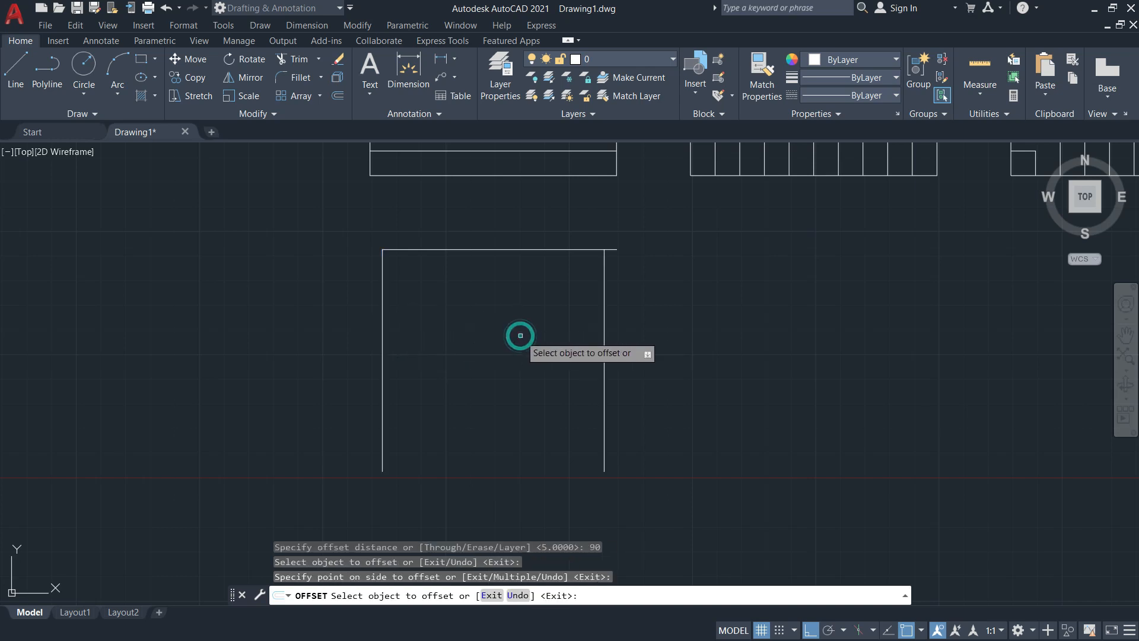
{"action": "key", "text": "Escape"}
{"action": "type", "text": "t"}
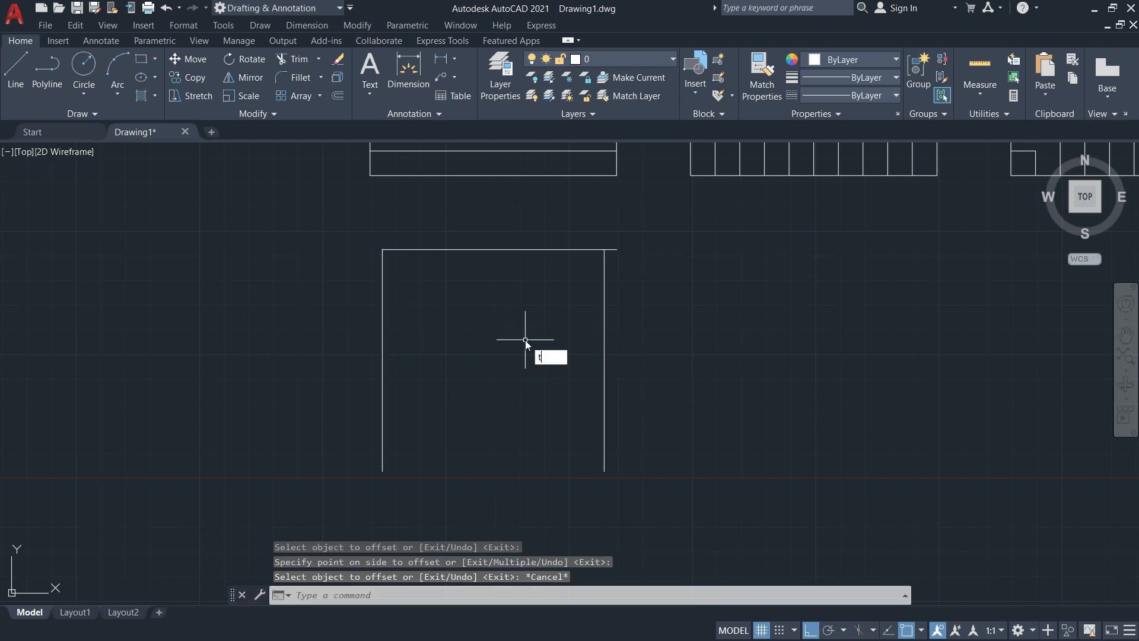
{"action": "type", "text": "r"}
{"action": "key", "text": "Return"}
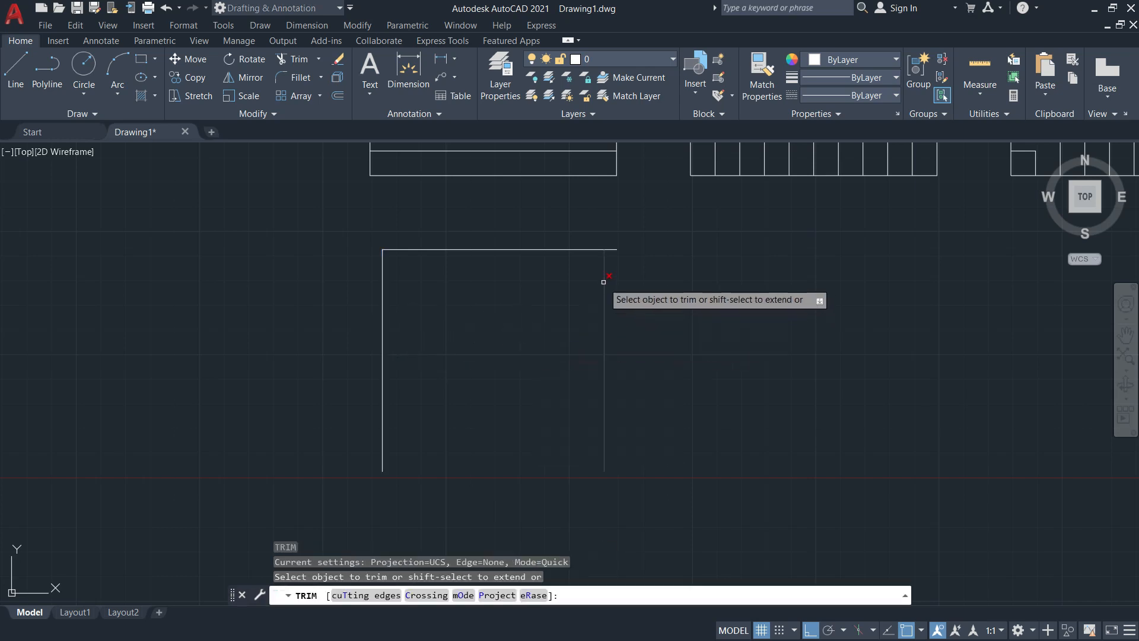
{"action": "left_click", "coordinate": [615, 247]}
{"action": "key", "text": "Return"}
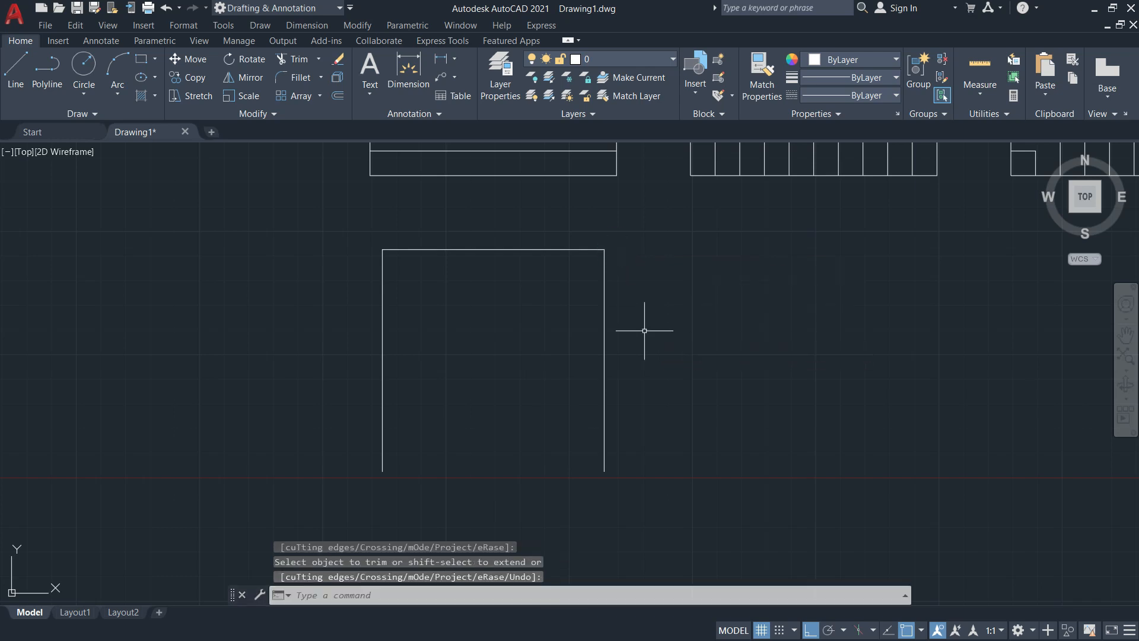
Offset the top edge 90 down to close the square's bottom
{"action": "type", "text": "o"}
{"action": "key", "text": "Return"}
{"action": "type", "text": "90"}
{"action": "key", "text": "Return"}
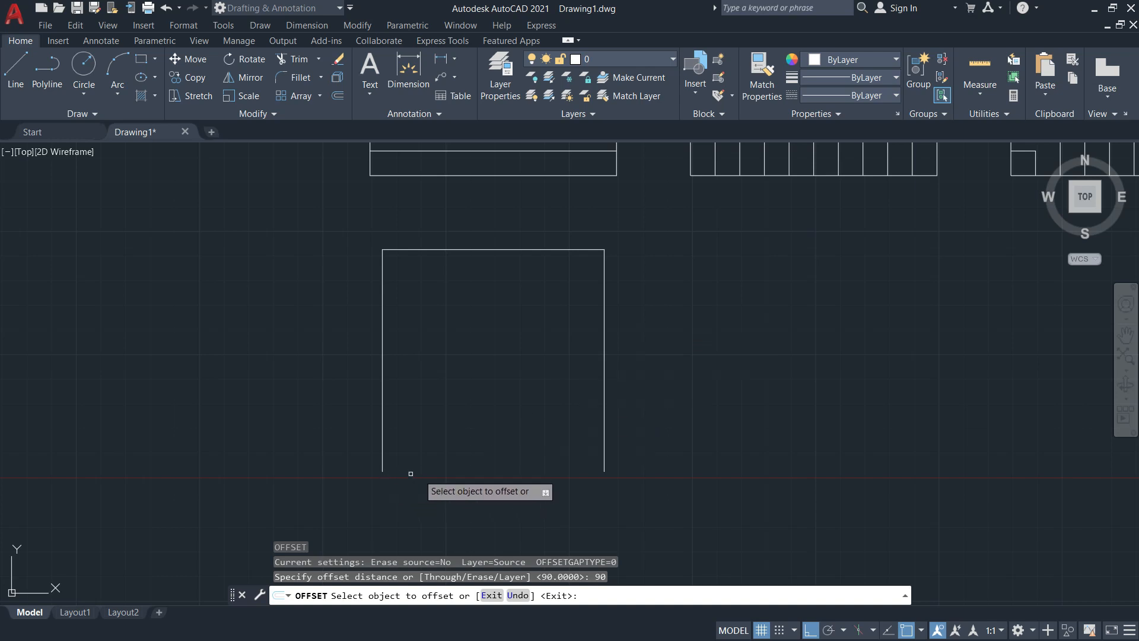
{"action": "left_click", "coordinate": [512, 250]}
{"action": "left_click", "coordinate": [510, 391]}
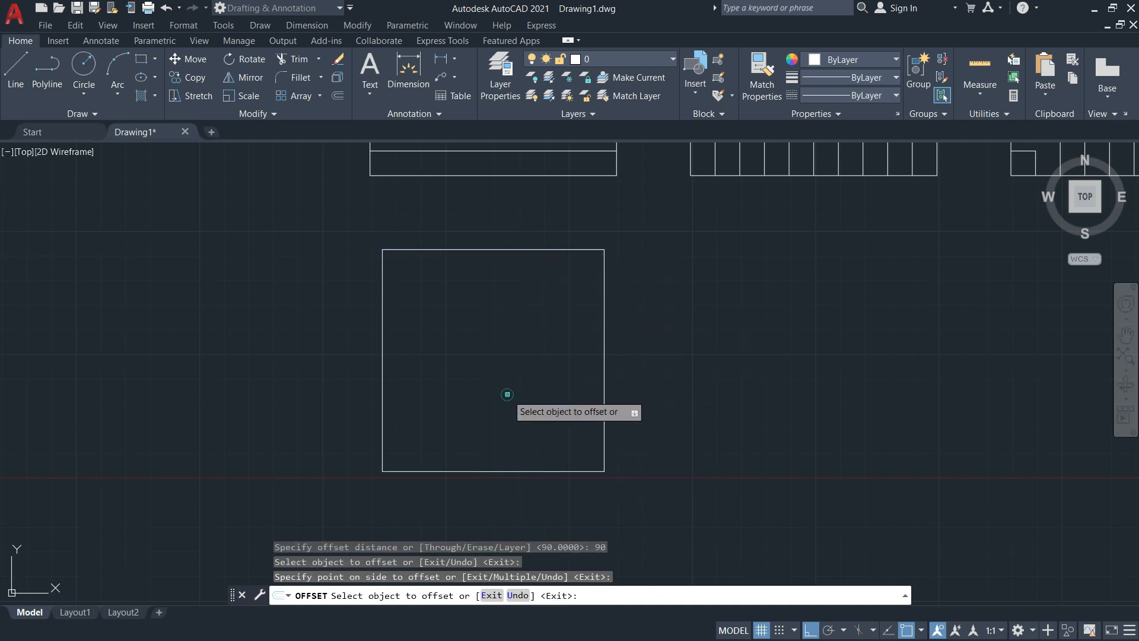
{"action": "key", "text": "Escape"}
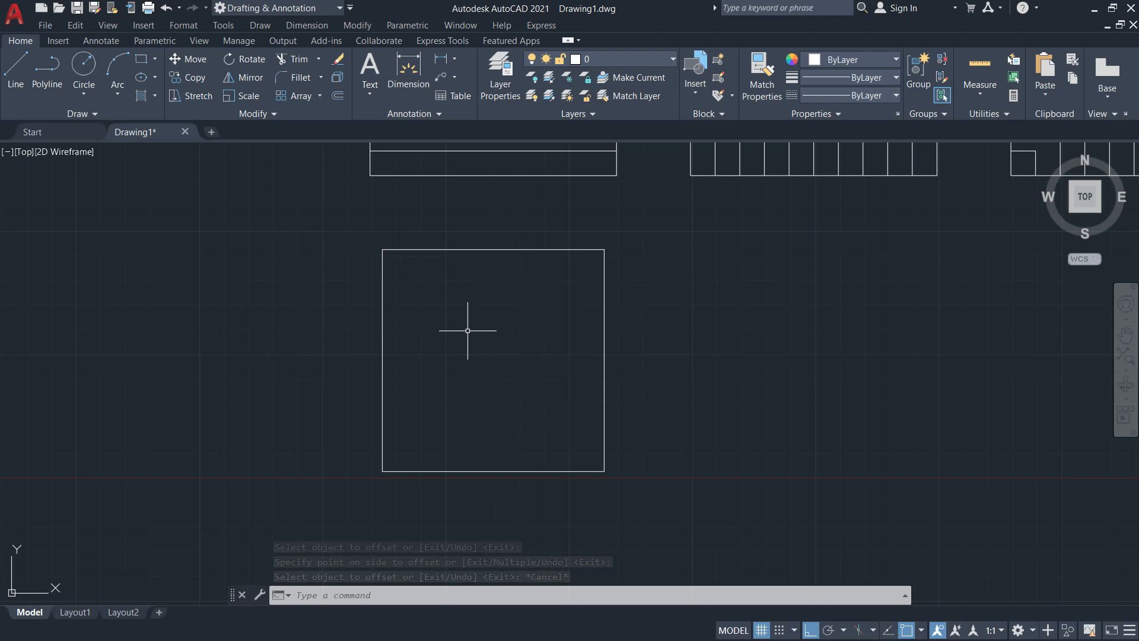
{"action": "key", "text": "alt+Tab"}
Review the PDF's 90 mm second-row patterns and return to AutoCAD
{"action": "scroll", "coordinate": [273, 319], "scroll_direction": "down", "scroll_amount": 3}
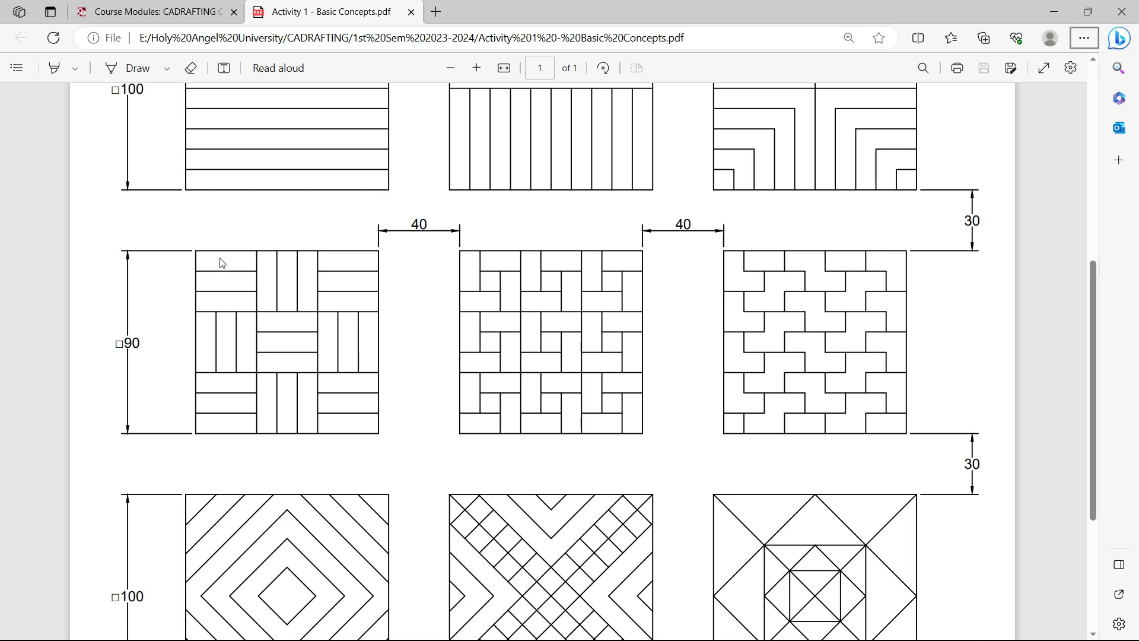
{"action": "scroll", "coordinate": [224, 262], "scroll_direction": "up", "scroll_amount": 3}
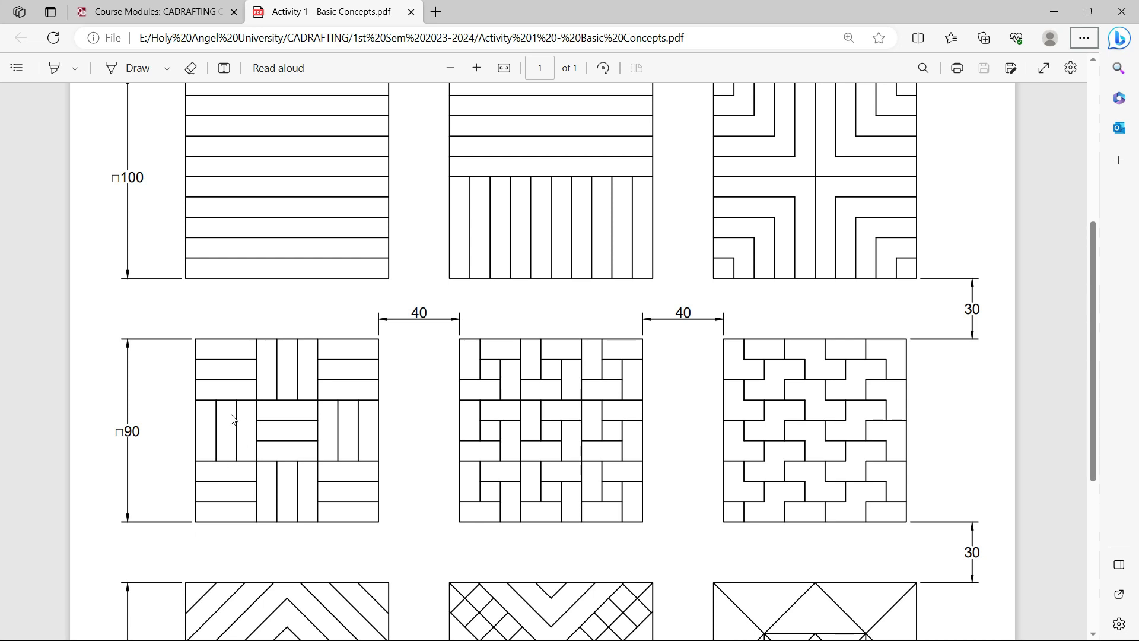
{"action": "key", "text": "alt+Tab"}
Start OFFSET with a distance of 30
{"action": "type", "text": "o"}
{"action": "key", "text": "Return"}
{"action": "type", "text": "30"}
{"action": "key", "text": "Return"}
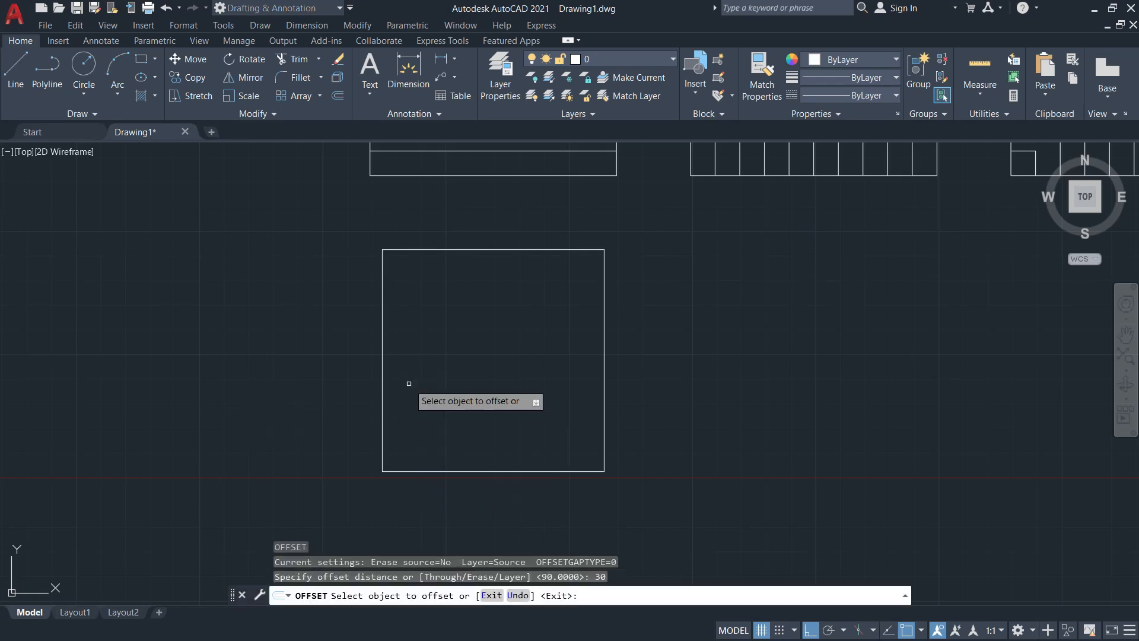
Divide the 90 square into a 3×3 grid of 30-unit cells with two vertical and two horizontal offsets
{"action": "left_click", "coordinate": [382, 302]}
{"action": "left_click", "coordinate": [500, 315]}
{"action": "left_click", "coordinate": [456, 308]}
{"action": "left_click", "coordinate": [568, 315]}
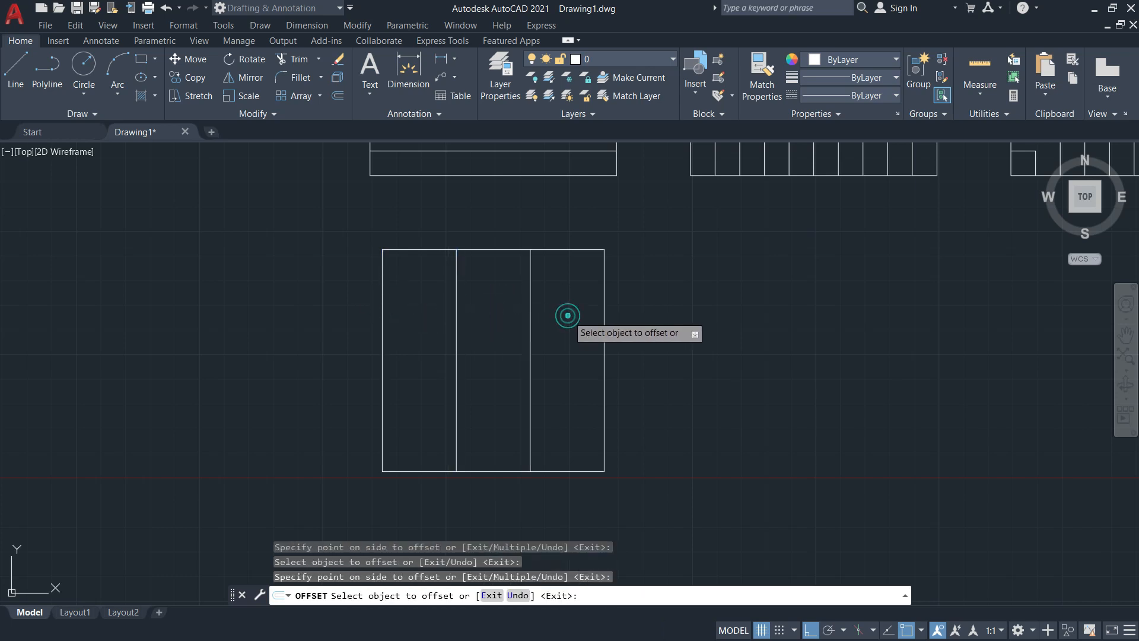
{"action": "left_click", "coordinate": [496, 250]}
{"action": "left_click", "coordinate": [496, 323]}
{"action": "left_click", "coordinate": [497, 323]}
{"action": "left_click", "coordinate": [499, 391]}
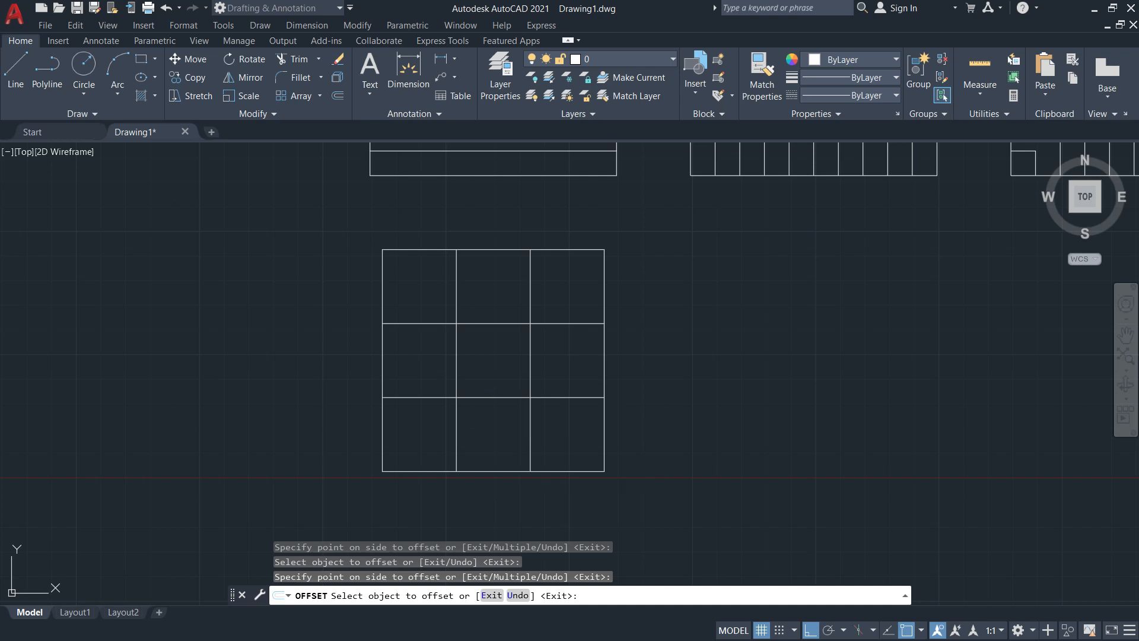
{"action": "key", "text": "Escape"}
Offset the grid's top line down twice by 10, creating two lines in the top row
{"action": "type", "text": "o"}
{"action": "key", "text": "Return"}
{"action": "type", "text": "10"}
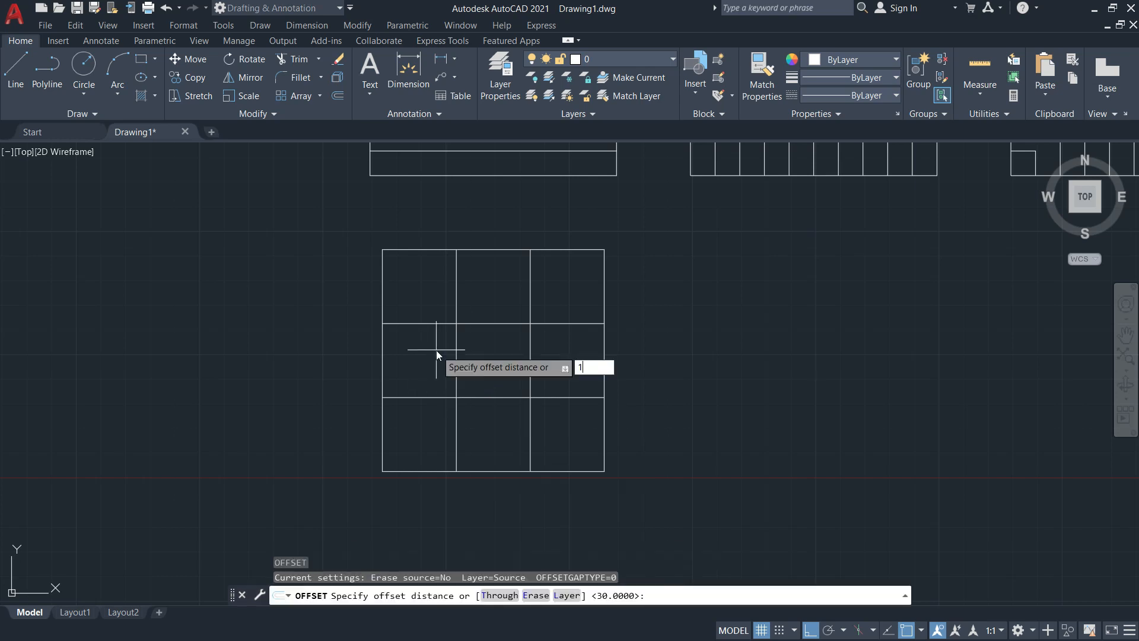
{"action": "key", "text": "Return"}
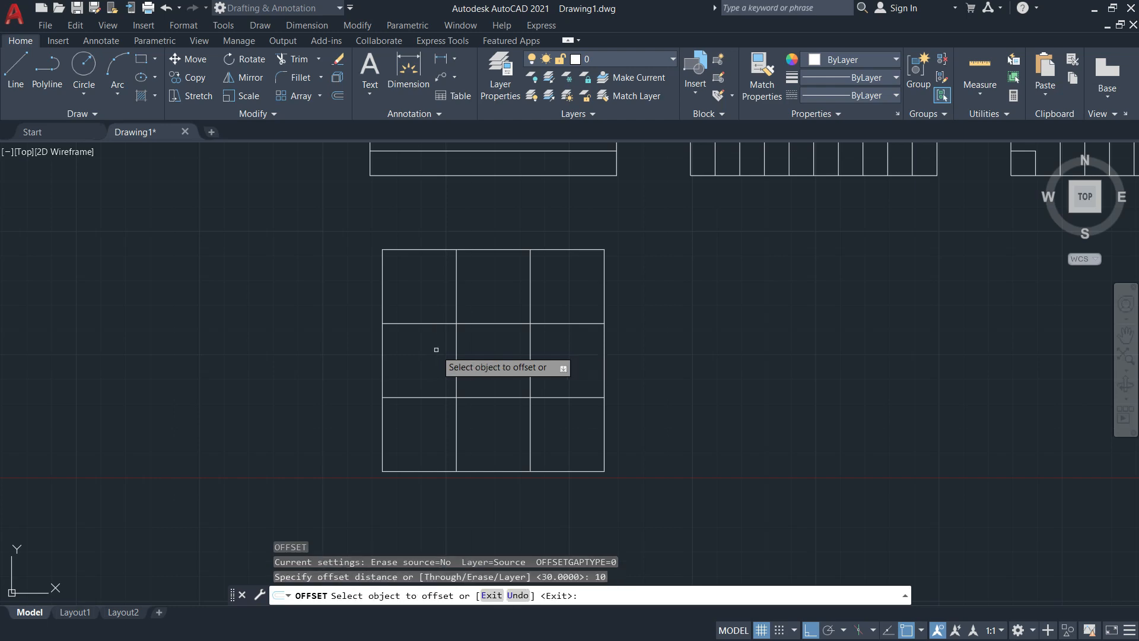
{"action": "key", "text": "alt+Tab"}
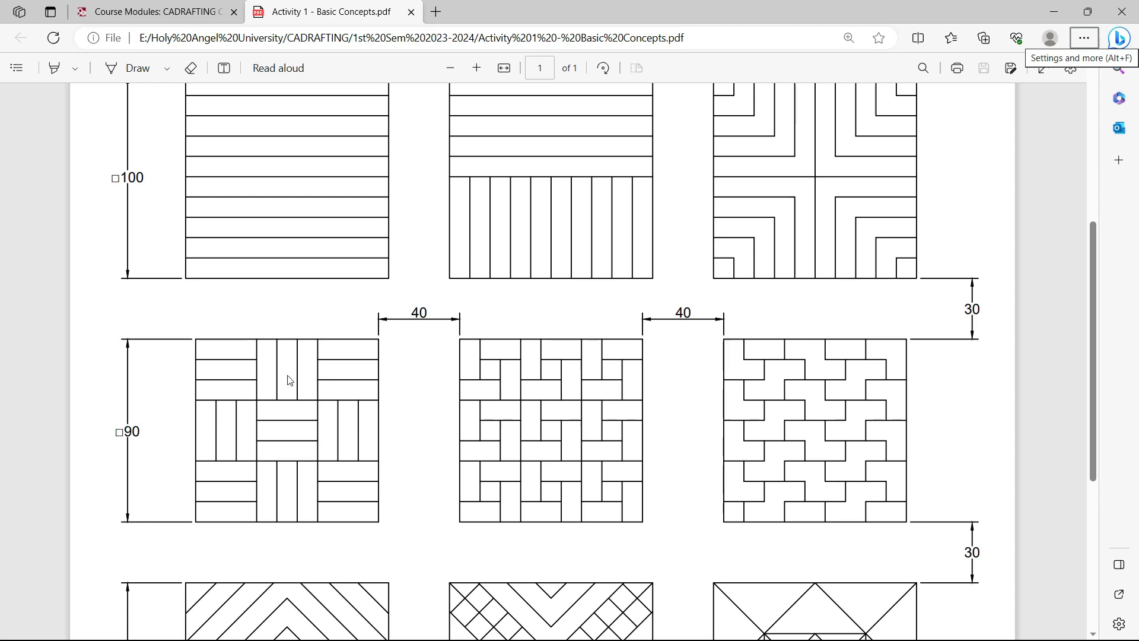
{"action": "key", "text": "alt+Tab"}
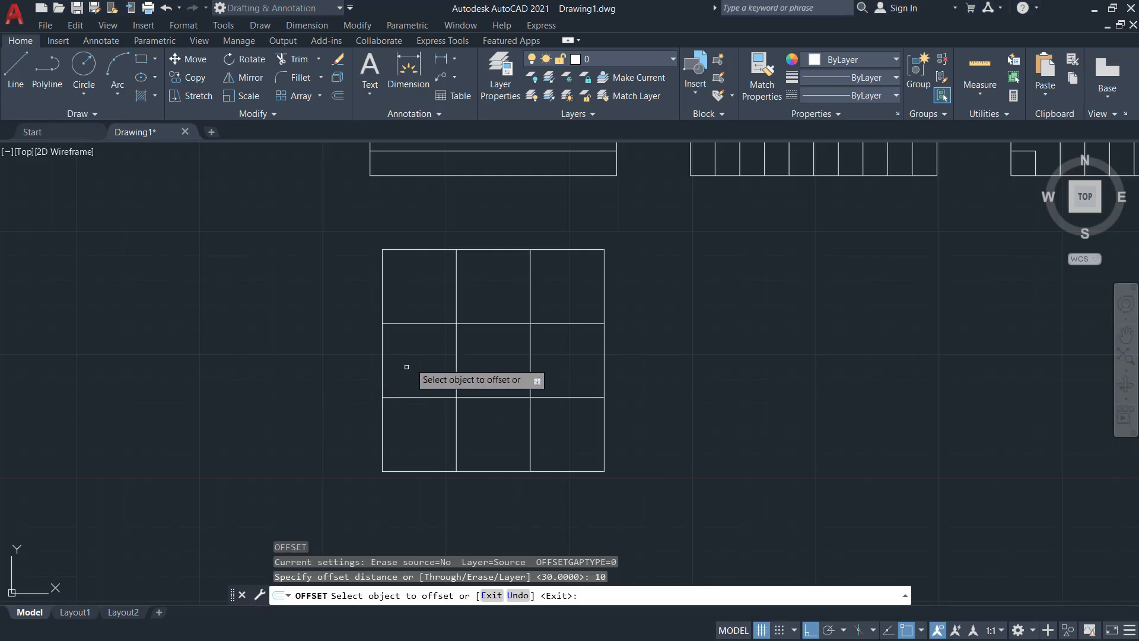
{"action": "left_click", "coordinate": [428, 250]}
{"action": "left_click", "coordinate": [428, 269]}
{"action": "left_click", "coordinate": [428, 274]}
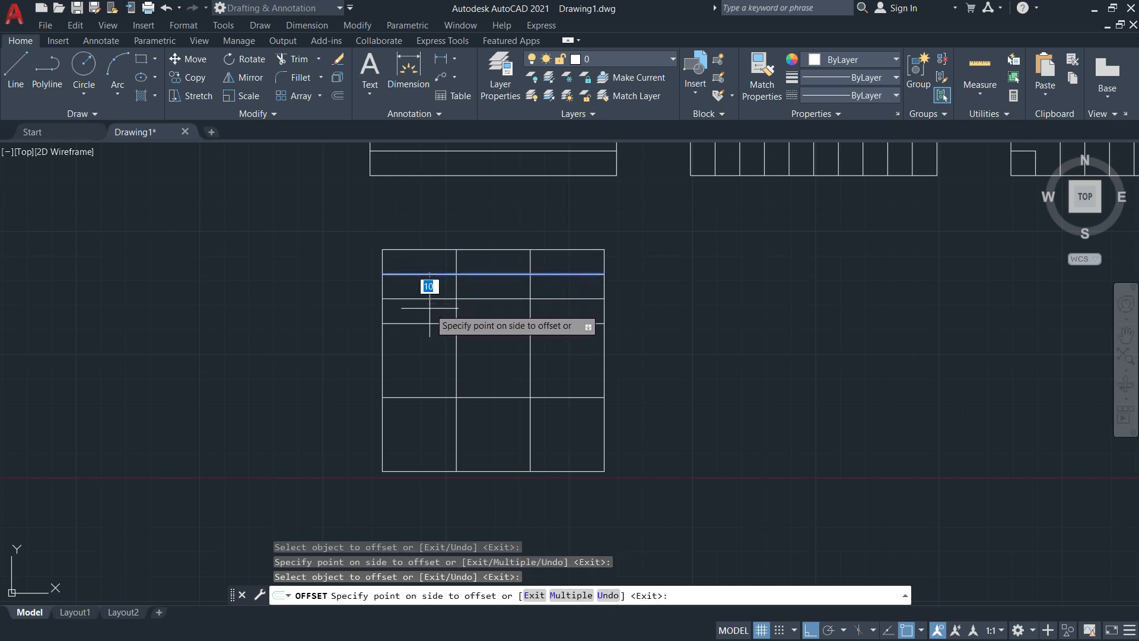
{"action": "left_click", "coordinate": [428, 294]}
{"action": "key", "text": "Escape"}
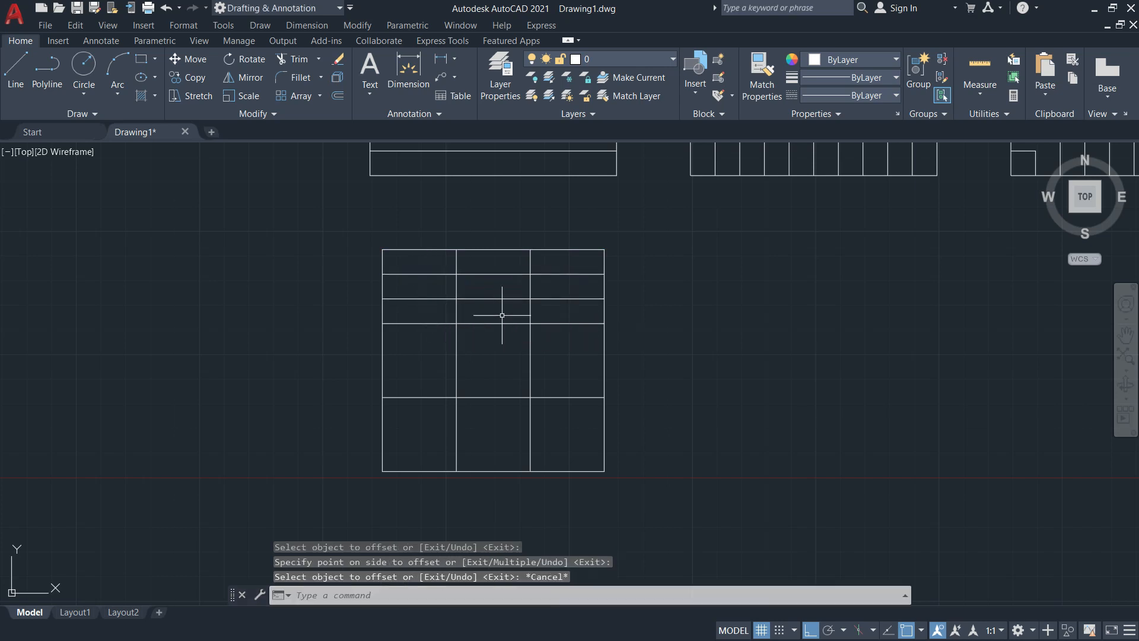
Trim the two new horizontal lines out of the top middle cell
{"action": "left_click", "coordinate": [288, 61]}
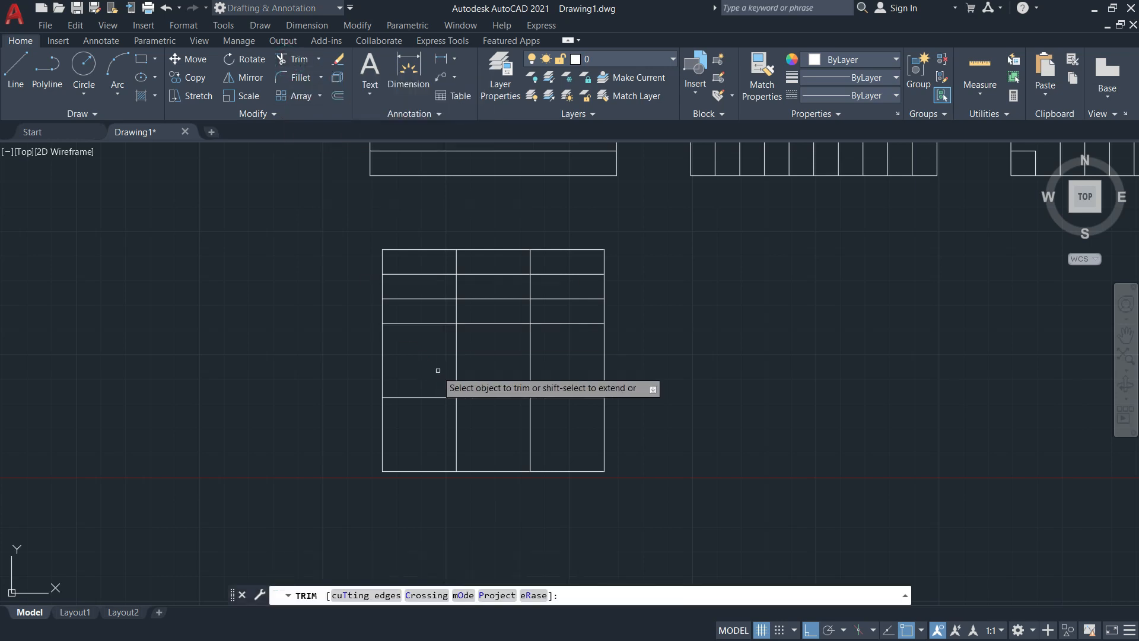
{"action": "left_click", "coordinate": [495, 273]}
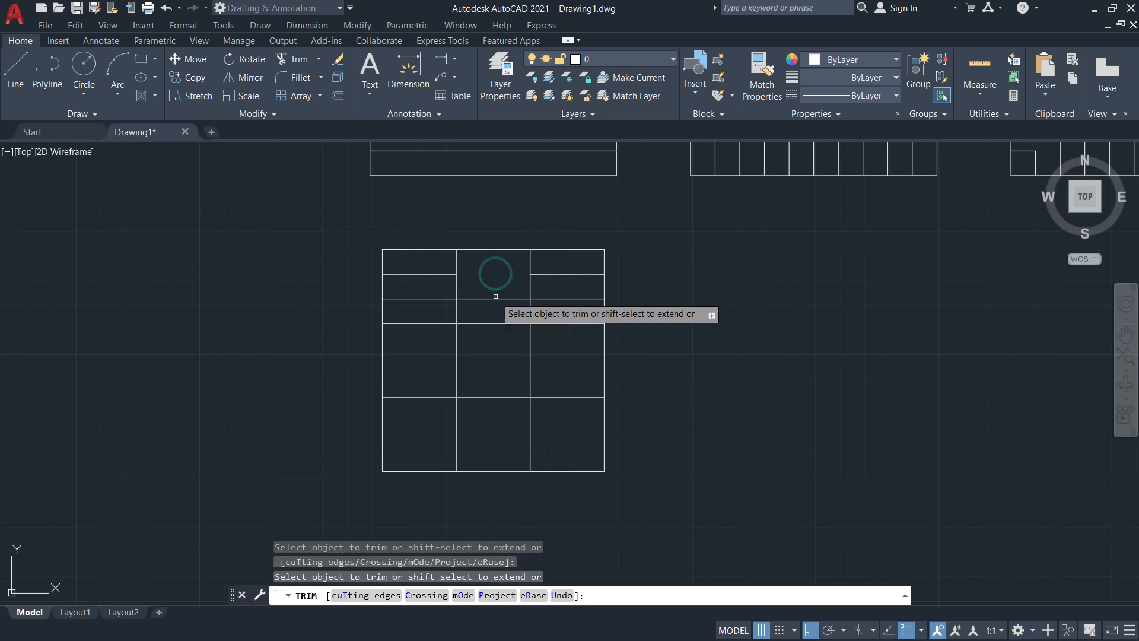
{"action": "left_click", "coordinate": [495, 296]}
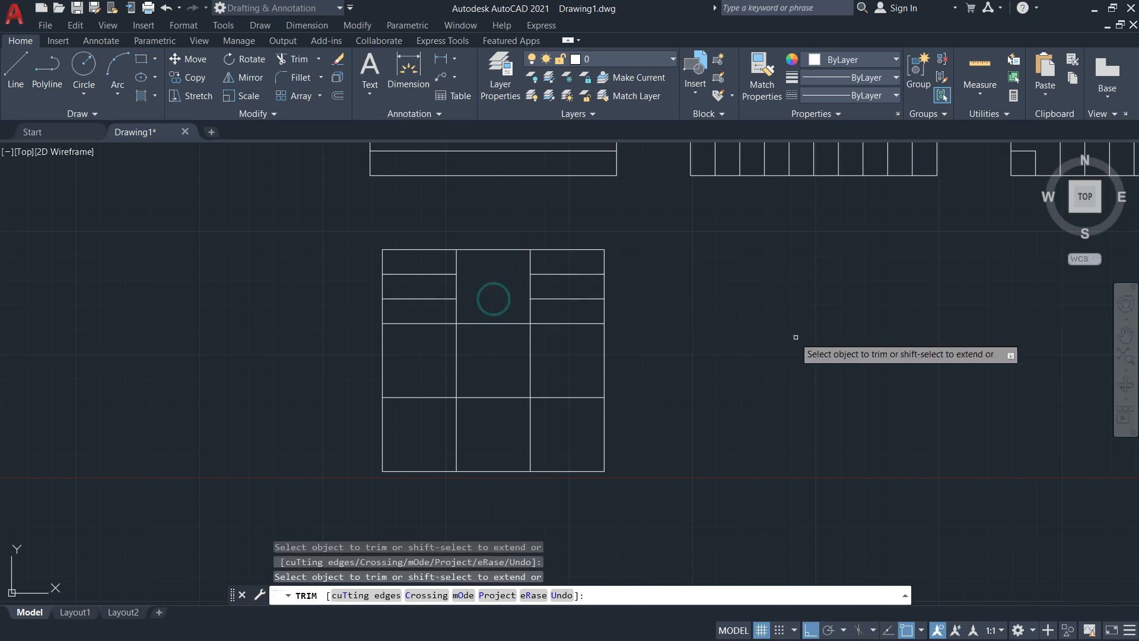
{"action": "key", "text": "Escape"}
{"action": "key", "text": "alt+Tab"}
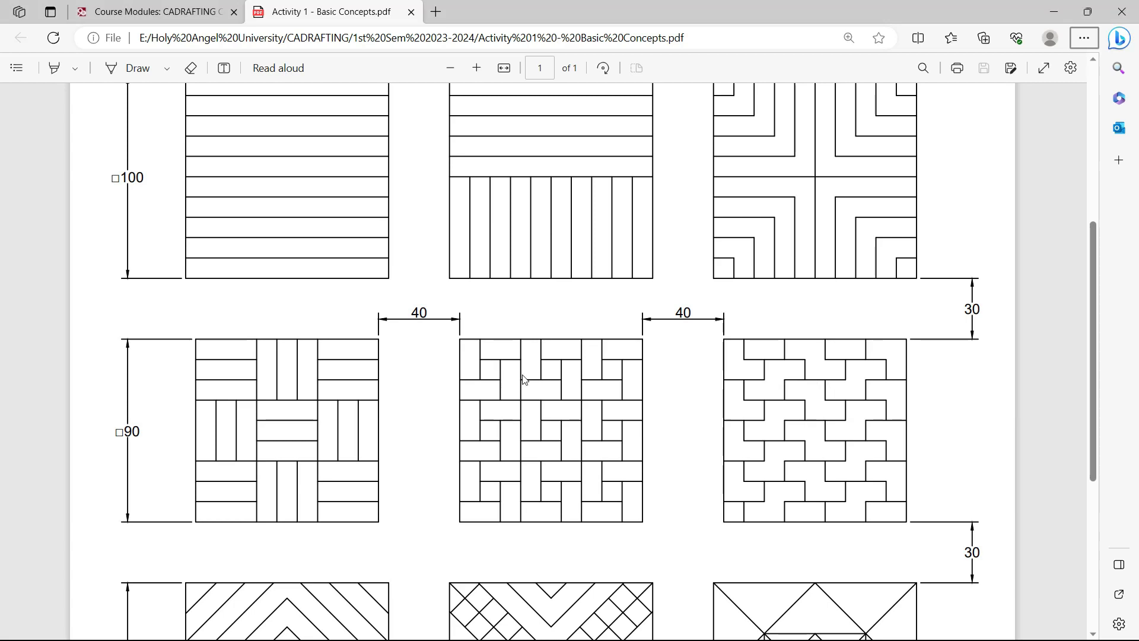
{"action": "key", "text": "alt+Tab"}
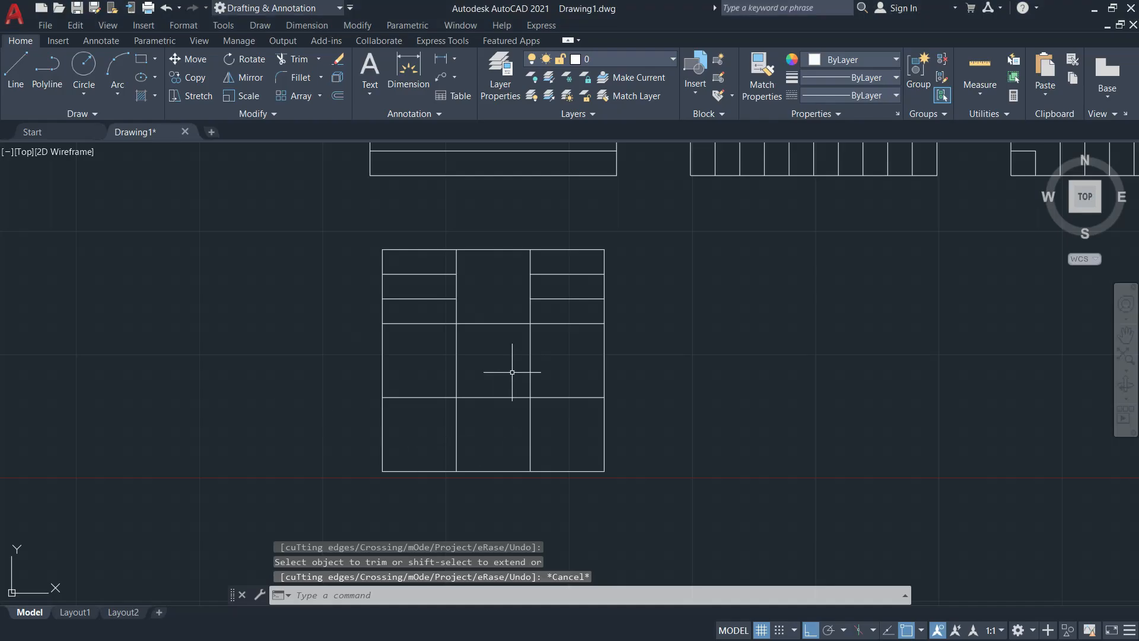
Offset the middle column's right line left twice by 10 for vertical strips
{"action": "type", "text": "o"}
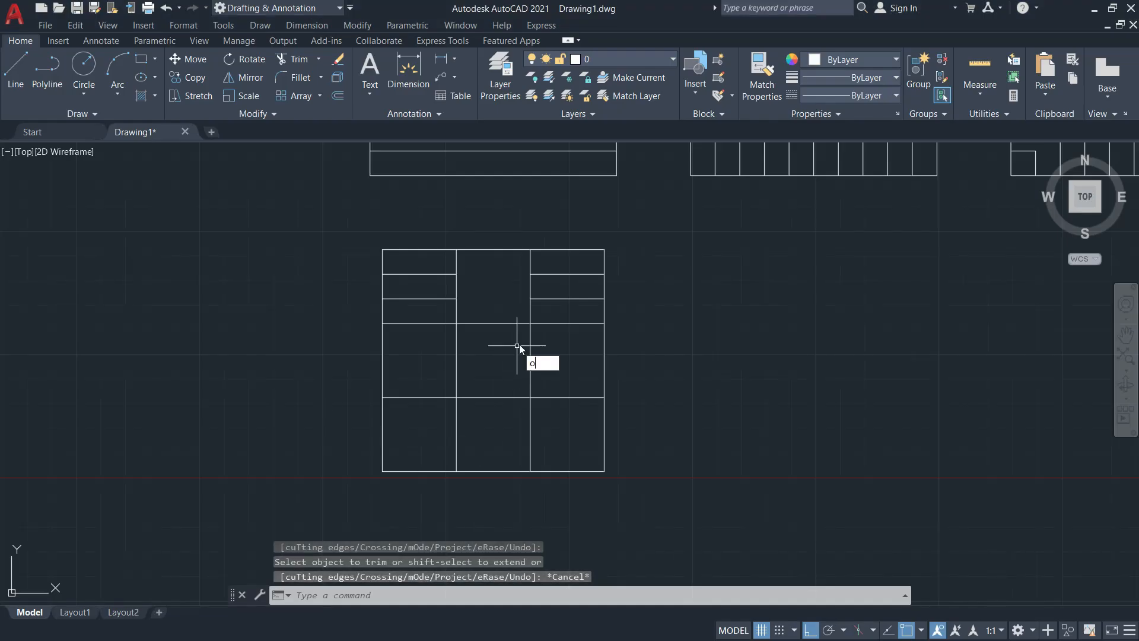
{"action": "key", "text": "Return"}
{"action": "type", "text": "10"}
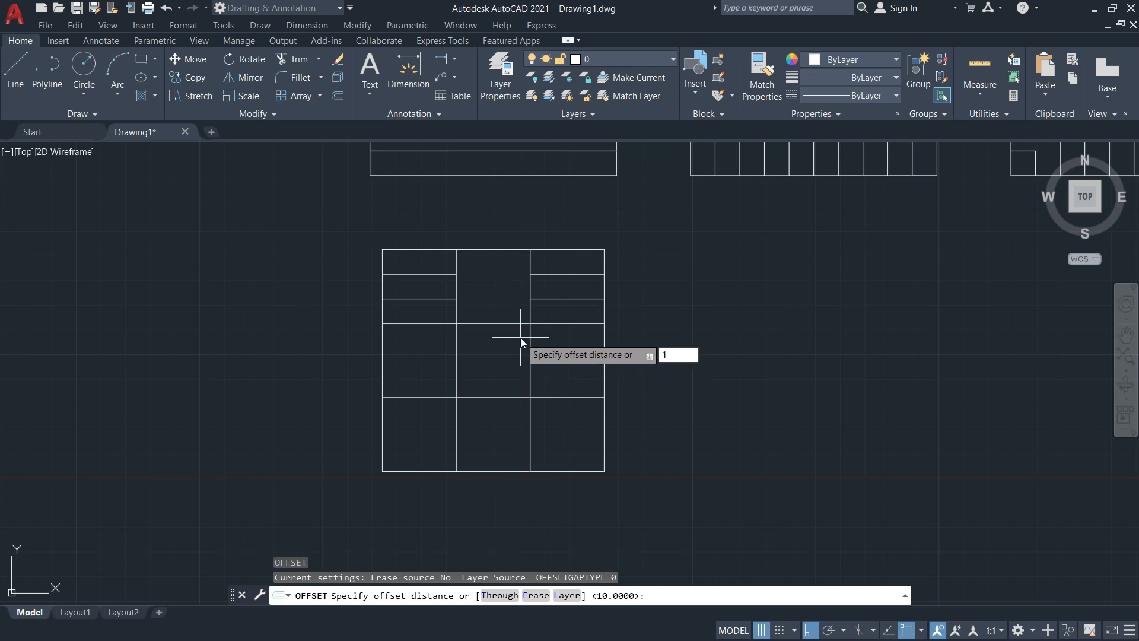
{"action": "key", "text": "Return"}
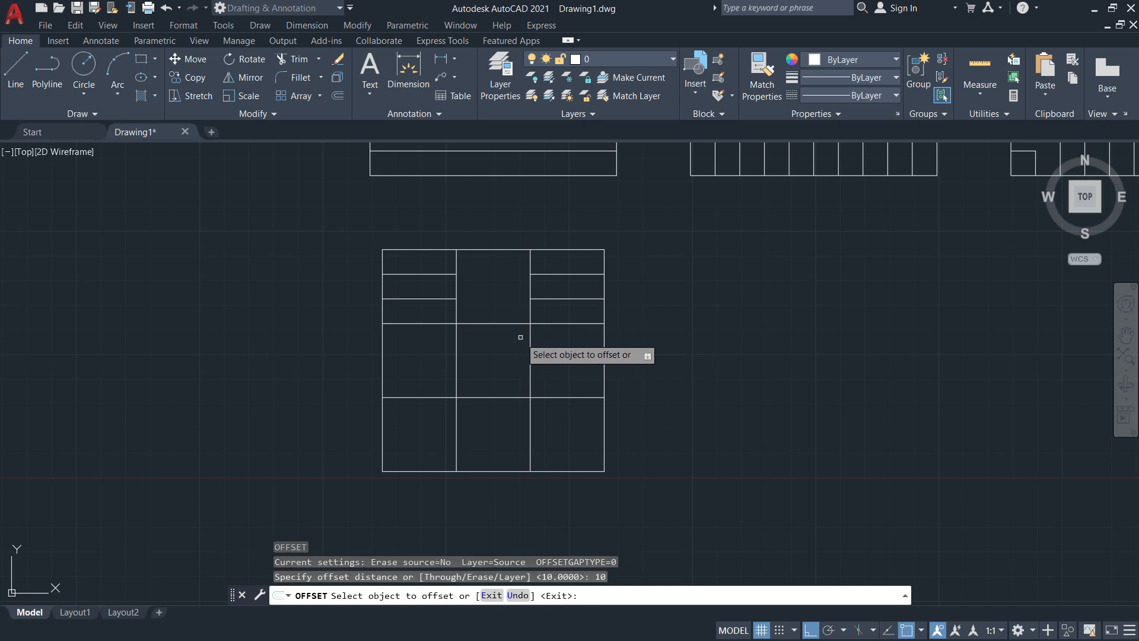
{"action": "left_click", "coordinate": [529, 291]}
{"action": "left_click", "coordinate": [508, 287]}
{"action": "left_click", "coordinate": [505, 287]}
{"action": "left_click", "coordinate": [498, 287]}
{"action": "key", "text": "Escape"}
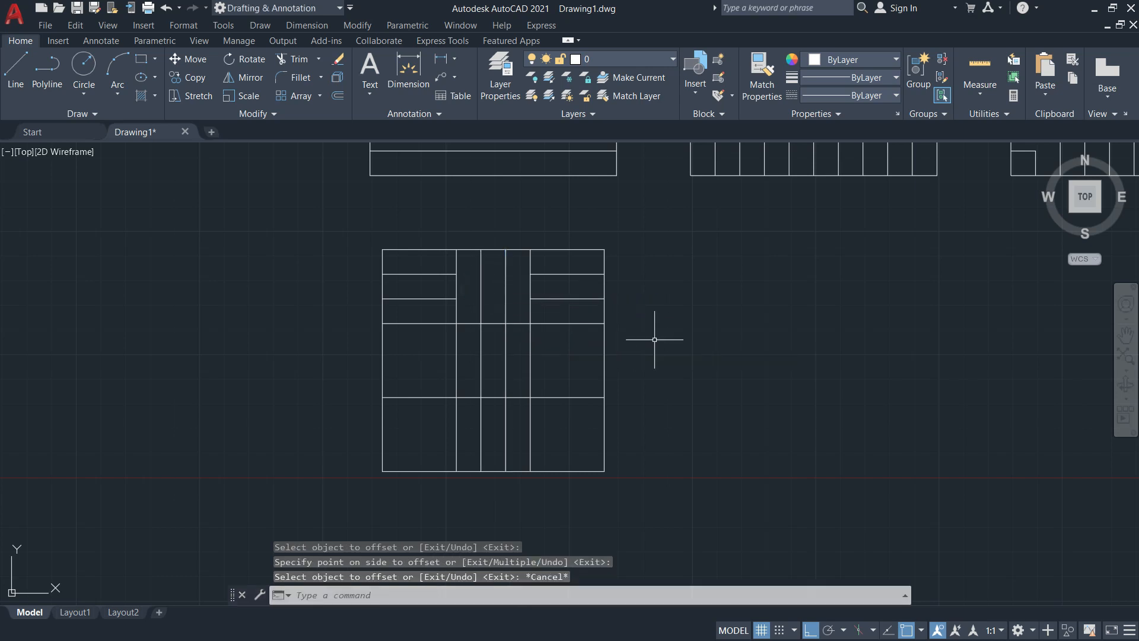
Trim both new vertical lines out of the centre cell
{"action": "type", "text": "tr"}
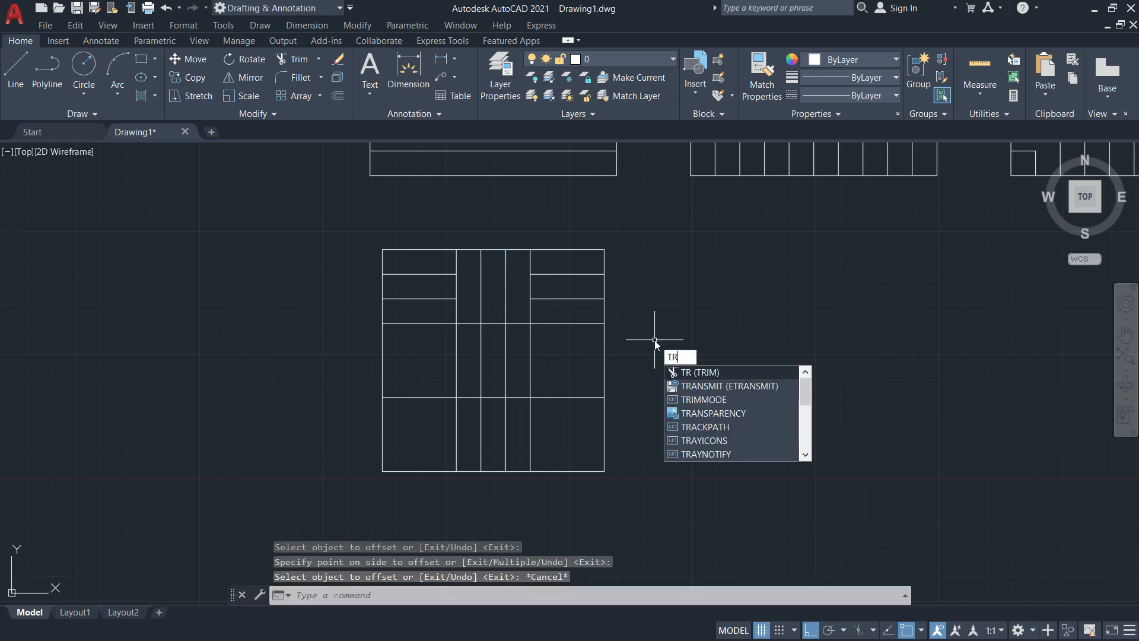
{"action": "key", "text": "Return"}
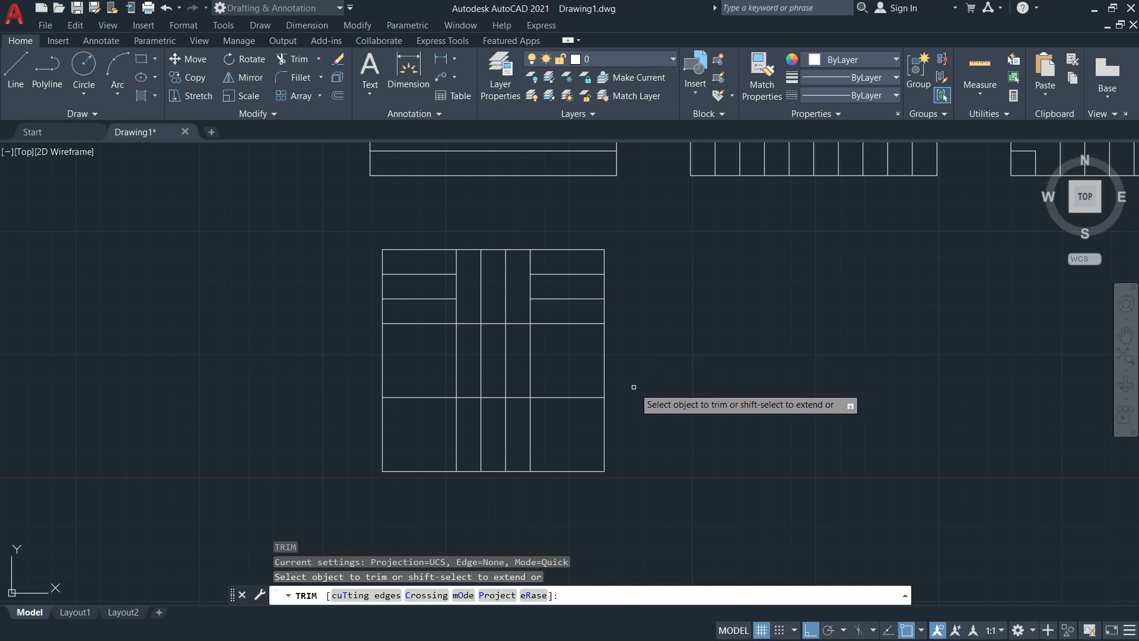
{"action": "left_click", "coordinate": [504, 355]}
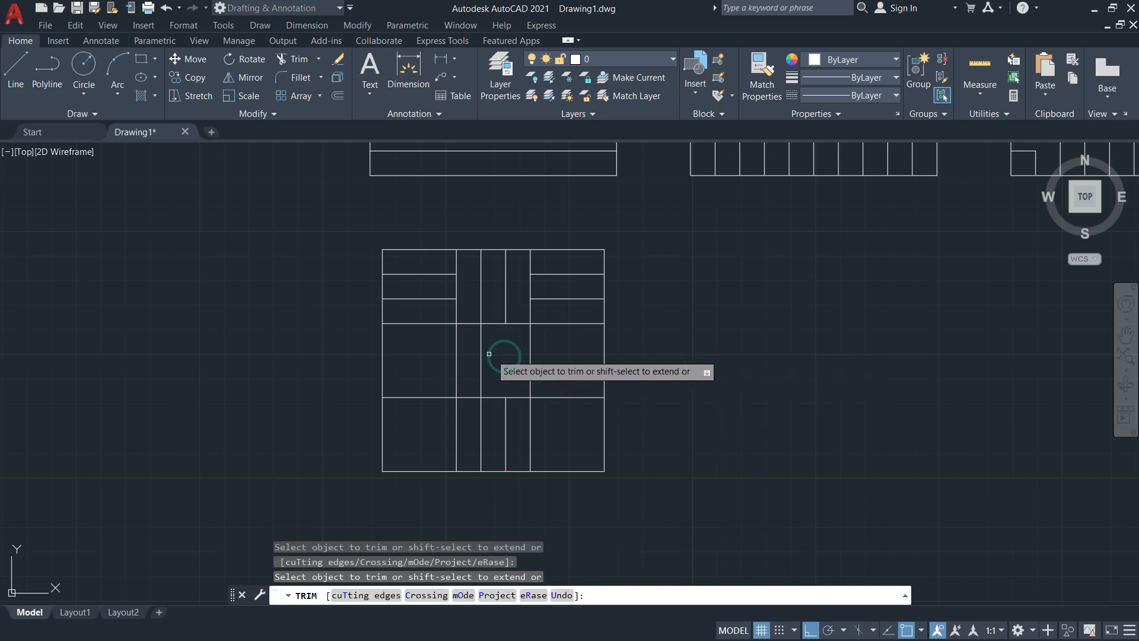
{"action": "left_click", "coordinate": [479, 351]}
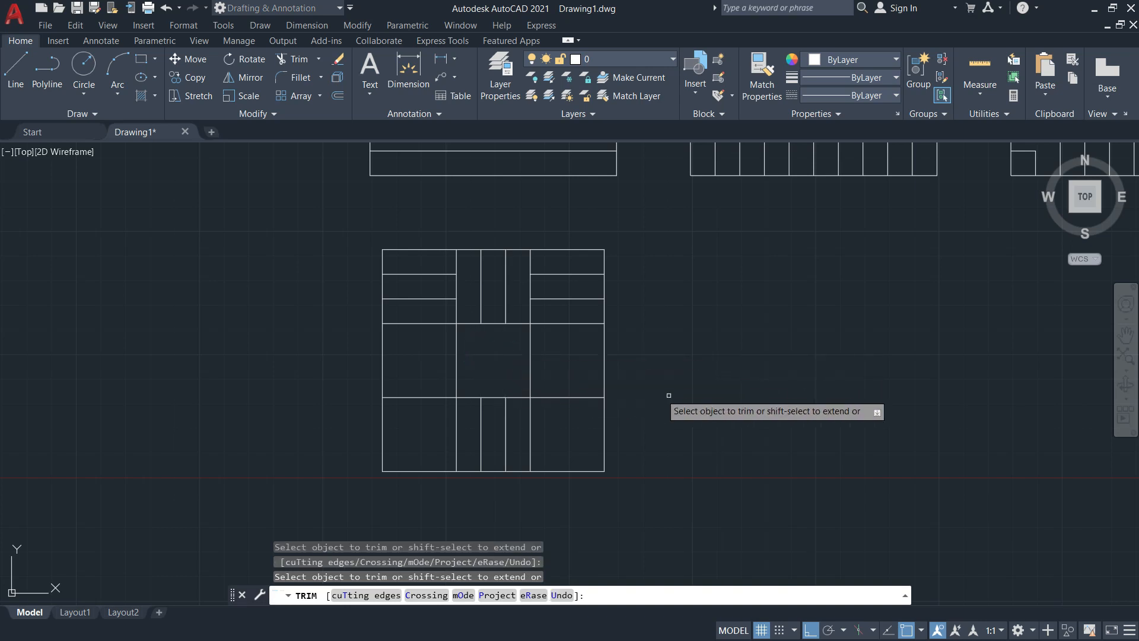
{"action": "key", "text": "Escape"}
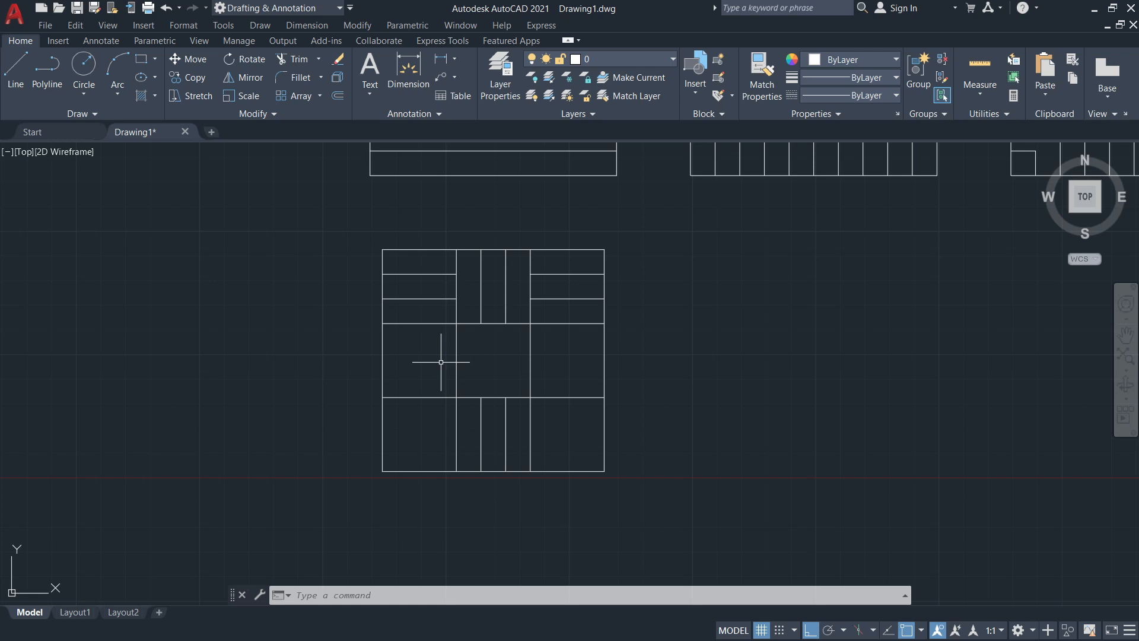
Start a COPY with the two vertical strip lines selected
{"action": "scroll", "coordinate": [466, 347], "scroll_direction": "up", "scroll_amount": 2}
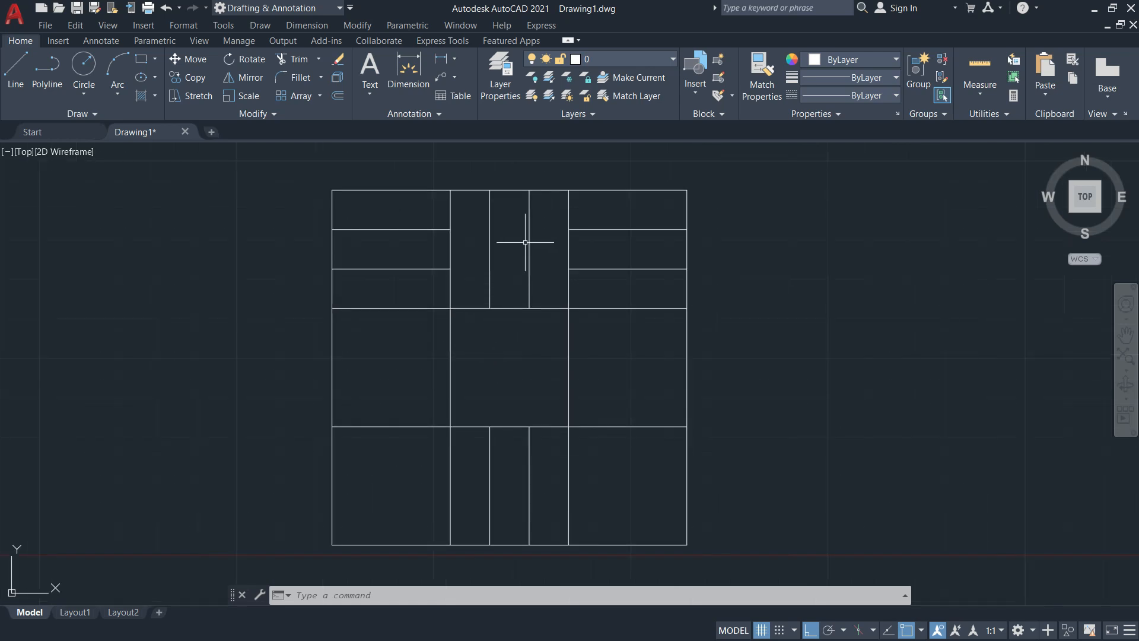
{"action": "type", "text": "Co"}
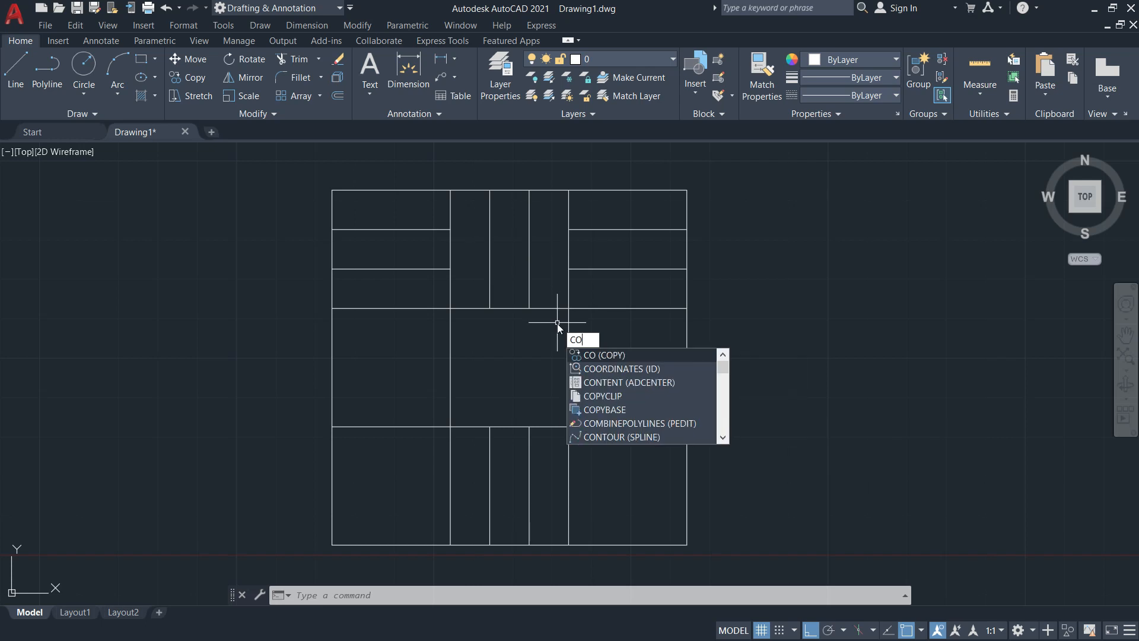
{"action": "key", "text": "Return"}
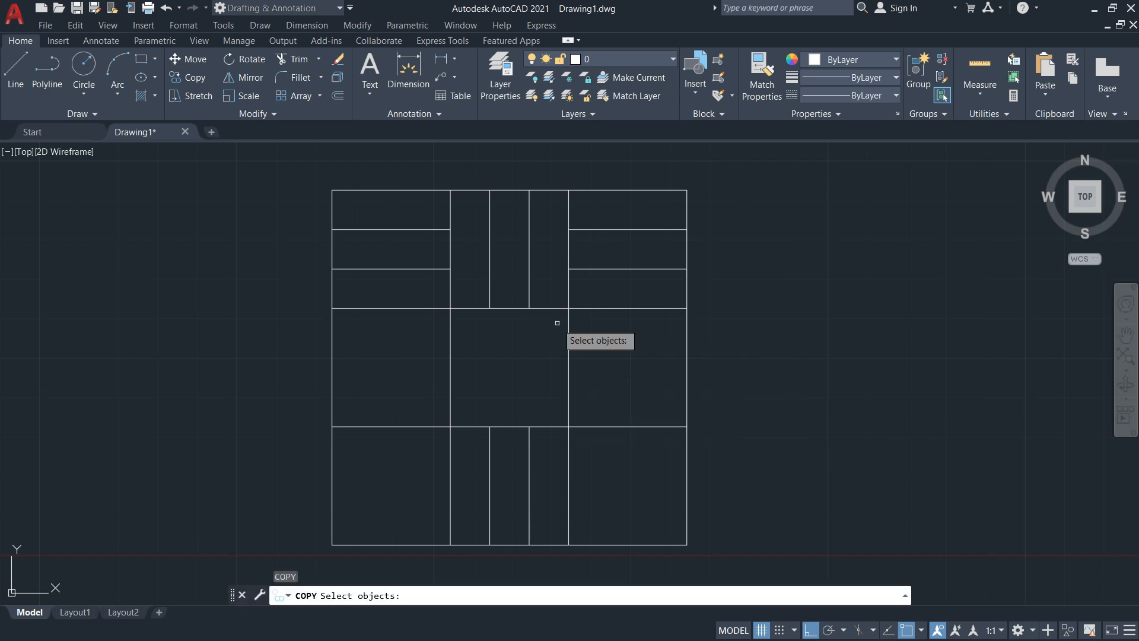
{"action": "left_click", "coordinate": [529, 274]}
{"action": "left_click", "coordinate": [489, 264]}
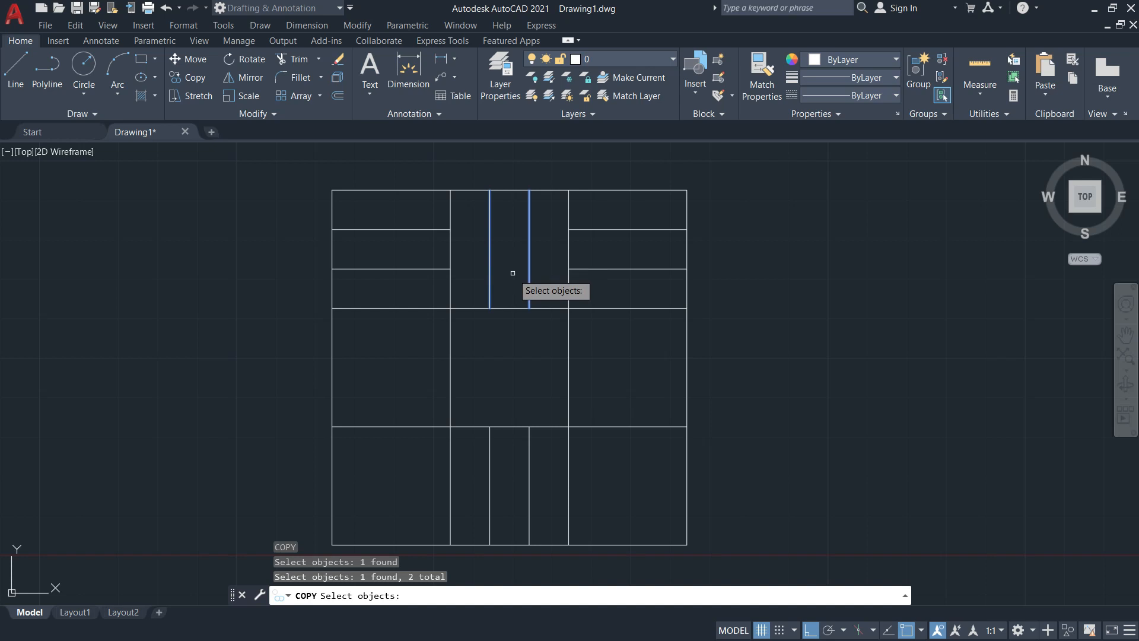
{"action": "key", "text": "Return"}
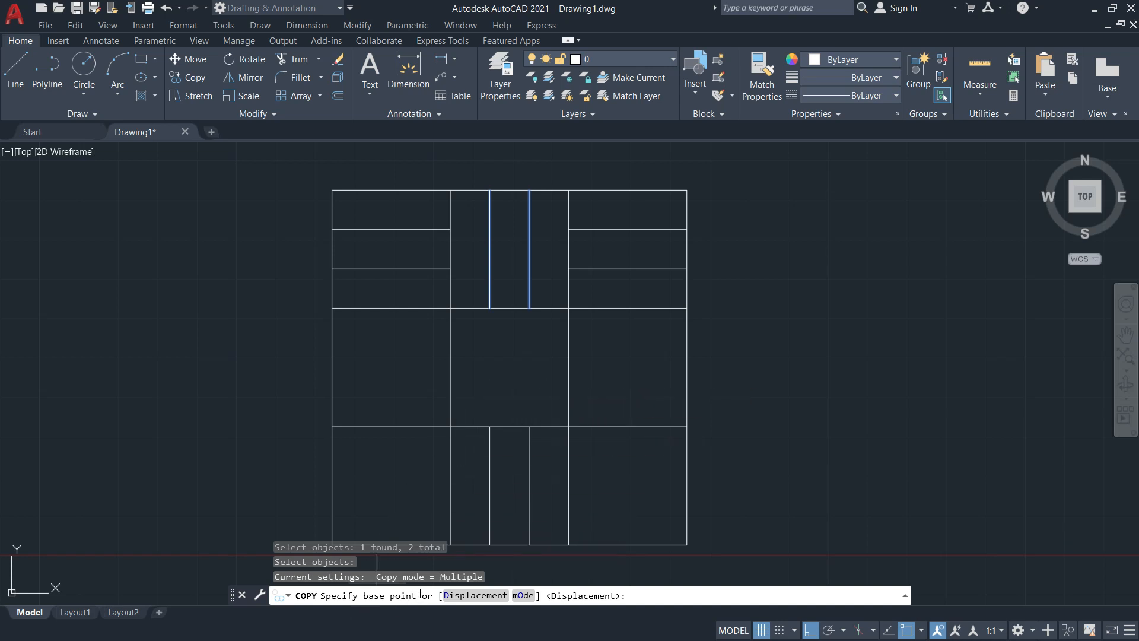
Check the PDF reference, set the base point at the cell's top corner, then cancel the copy
{"action": "key", "text": "alt+Tab"}
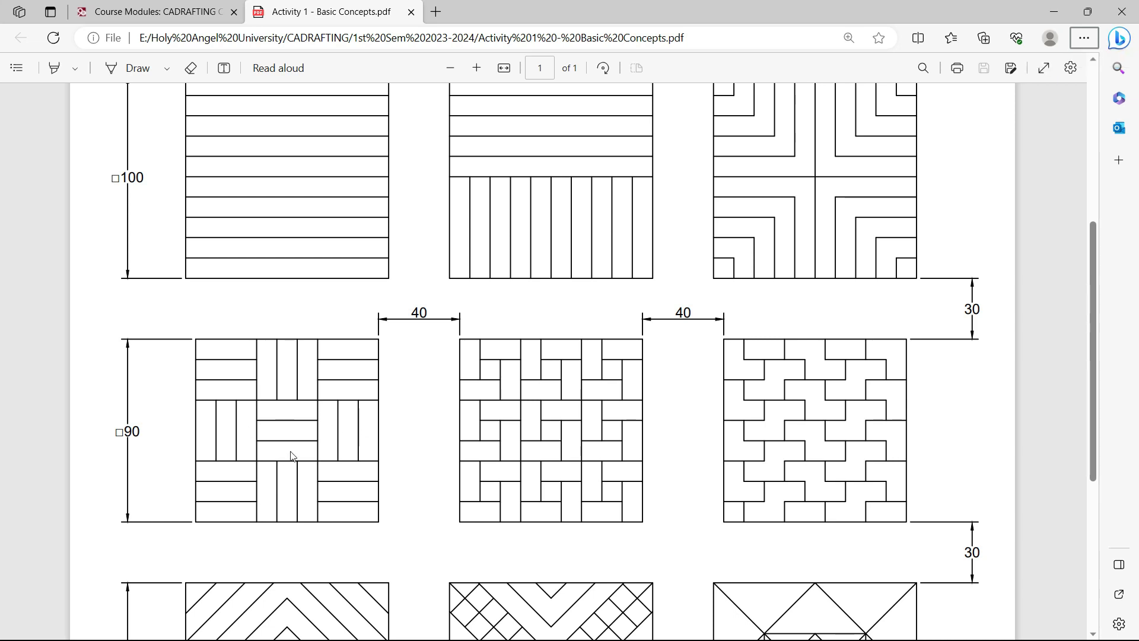
{"action": "key", "text": "alt+Tab"}
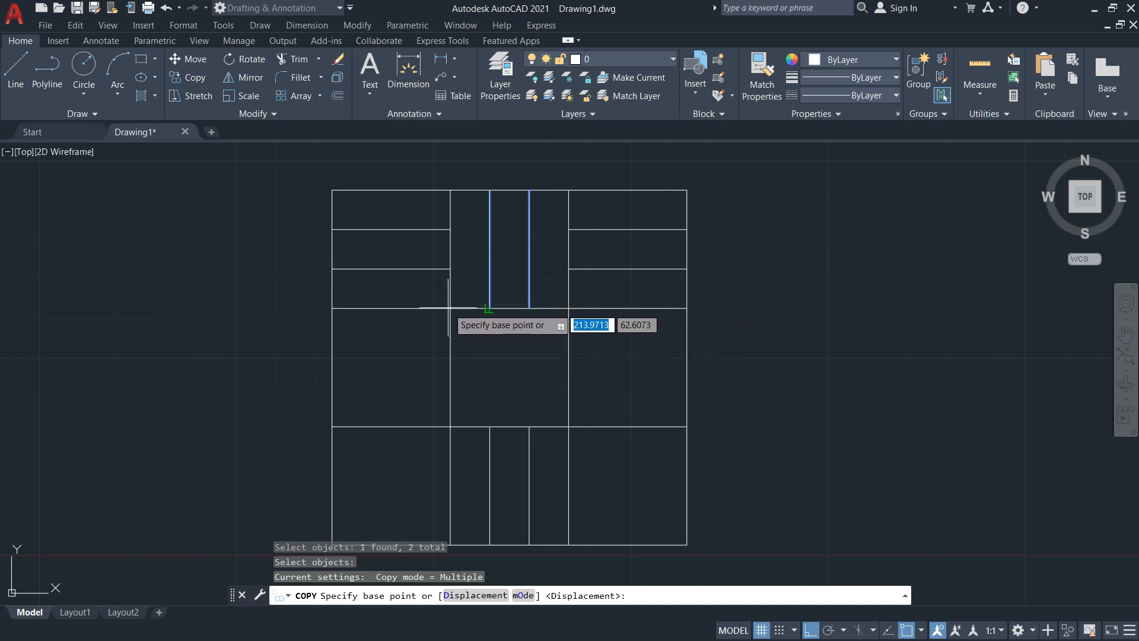
{"action": "scroll", "coordinate": [456, 310], "scroll_direction": "up", "scroll_amount": 8}
{"action": "scroll", "coordinate": [422, 242], "scroll_direction": "down", "scroll_amount": 8}
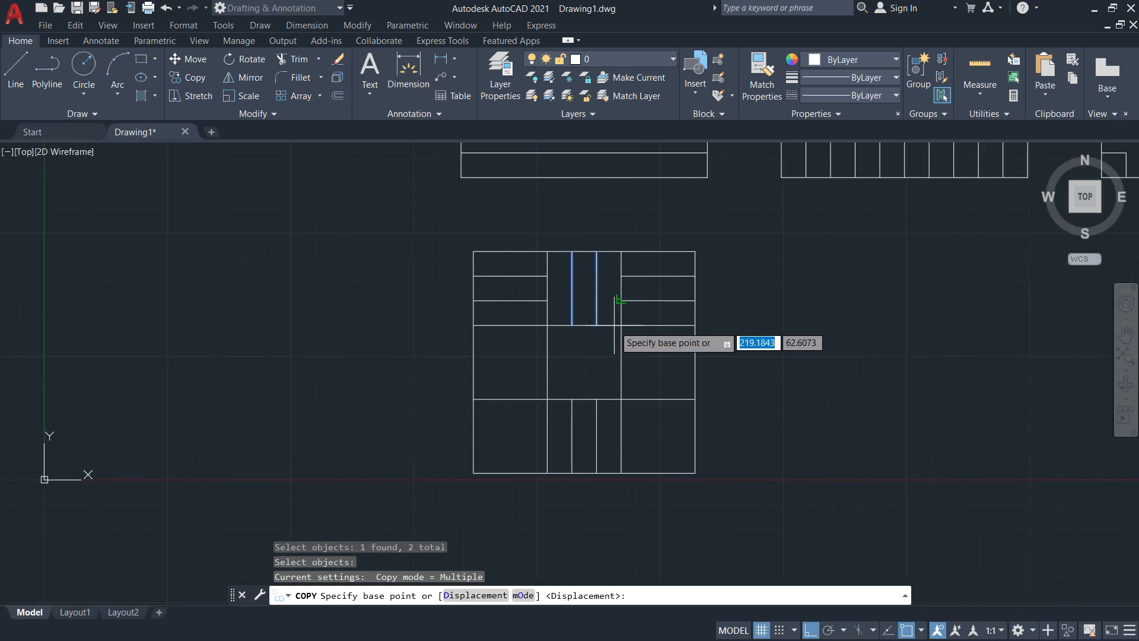
{"action": "scroll", "coordinate": [621, 325], "scroll_direction": "up", "scroll_amount": 8}
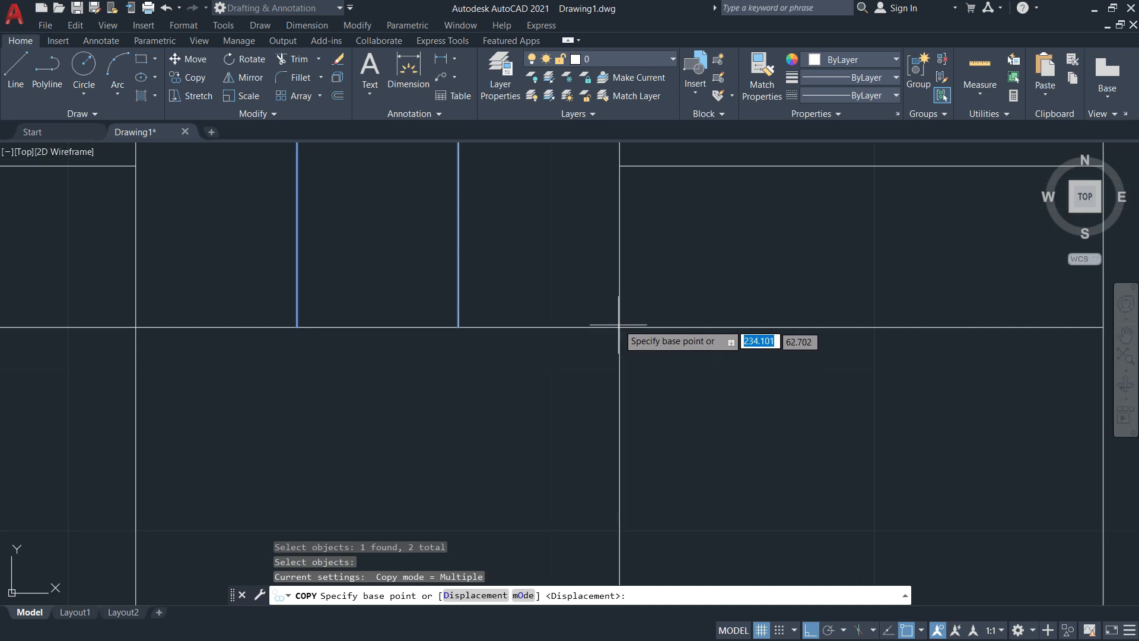
{"action": "scroll", "coordinate": [621, 325], "scroll_direction": "down", "scroll_amount": 8}
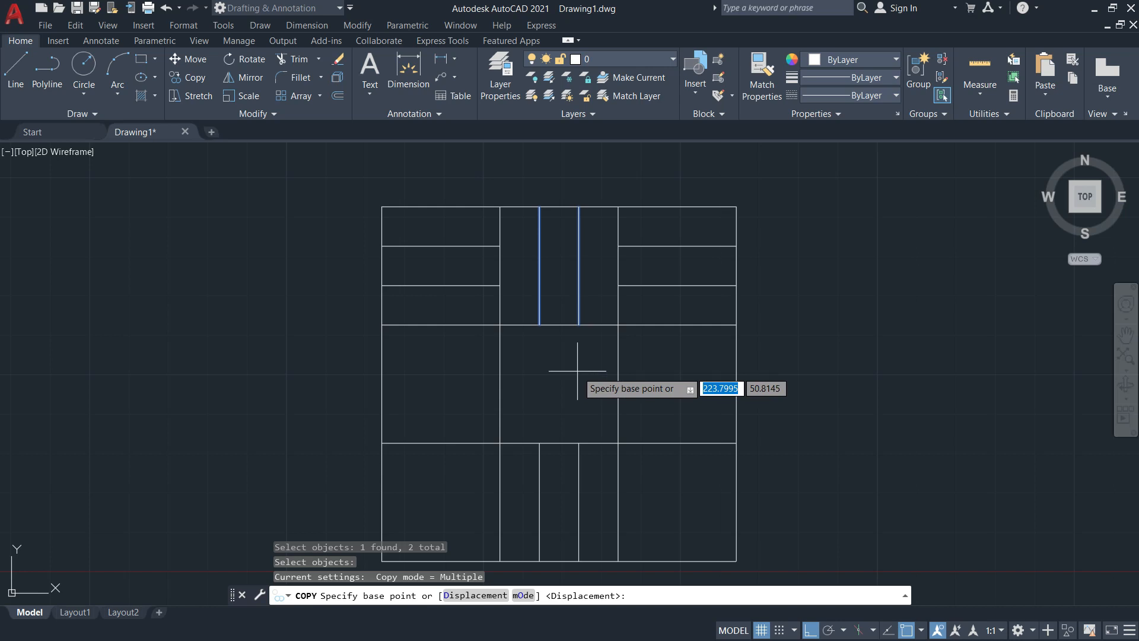
{"action": "left_click", "coordinate": [618, 207]}
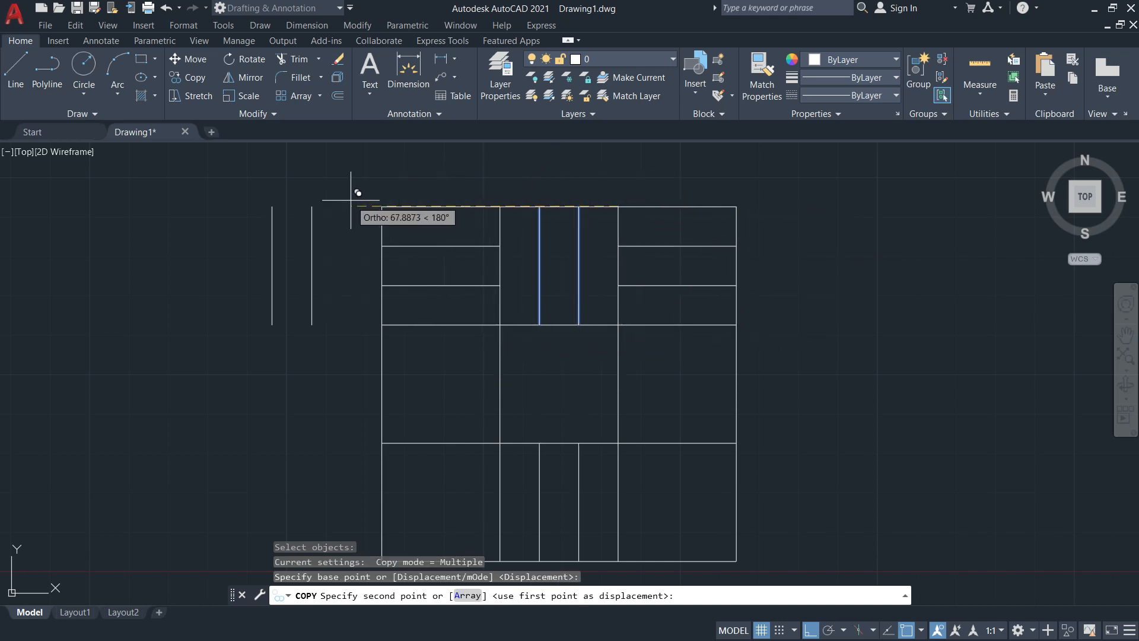
{"action": "key", "text": "F8"}
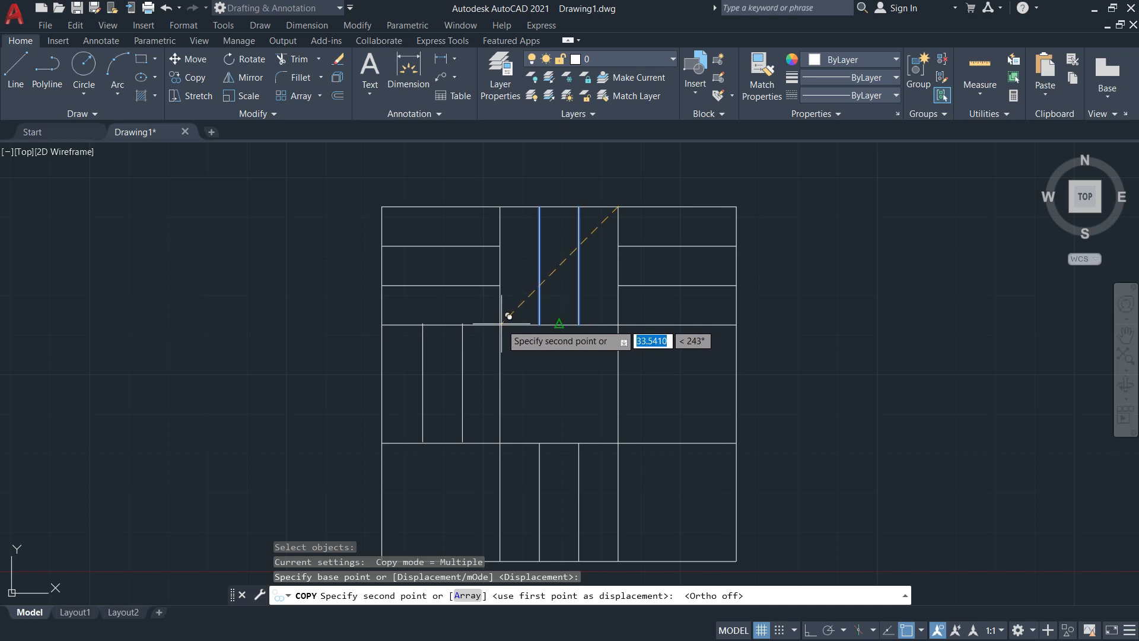
{"action": "scroll", "coordinate": [498, 322], "scroll_direction": "up", "scroll_amount": 3}
{"action": "scroll", "coordinate": [490, 321], "scroll_direction": "down", "scroll_amount": 3}
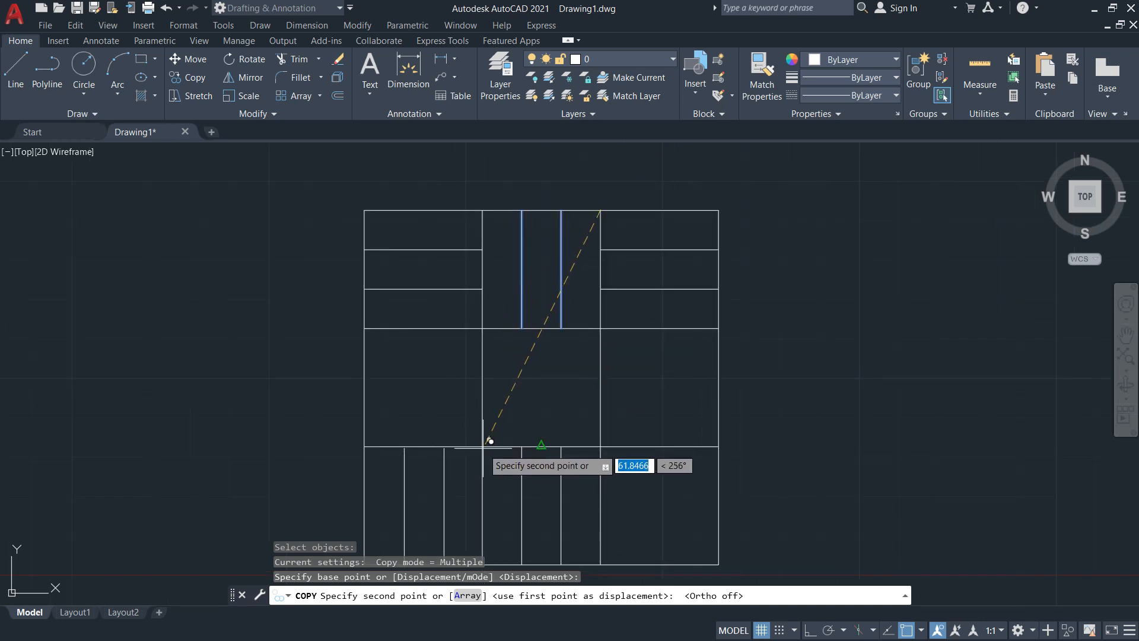
{"action": "key", "text": "Escape"}
{"action": "key", "text": "Escape"}
{"action": "key", "text": "Escape"}
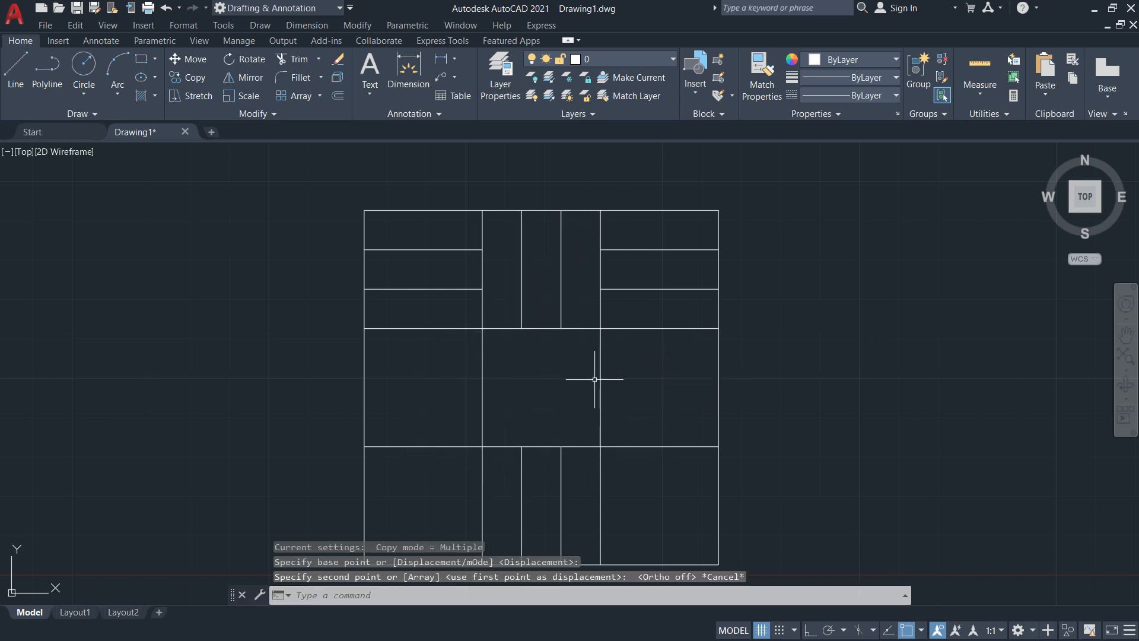
Confirm the object snap settings and copy the top-middle vertical strip pair into the middle-right cell
{"action": "key", "text": "Return"}
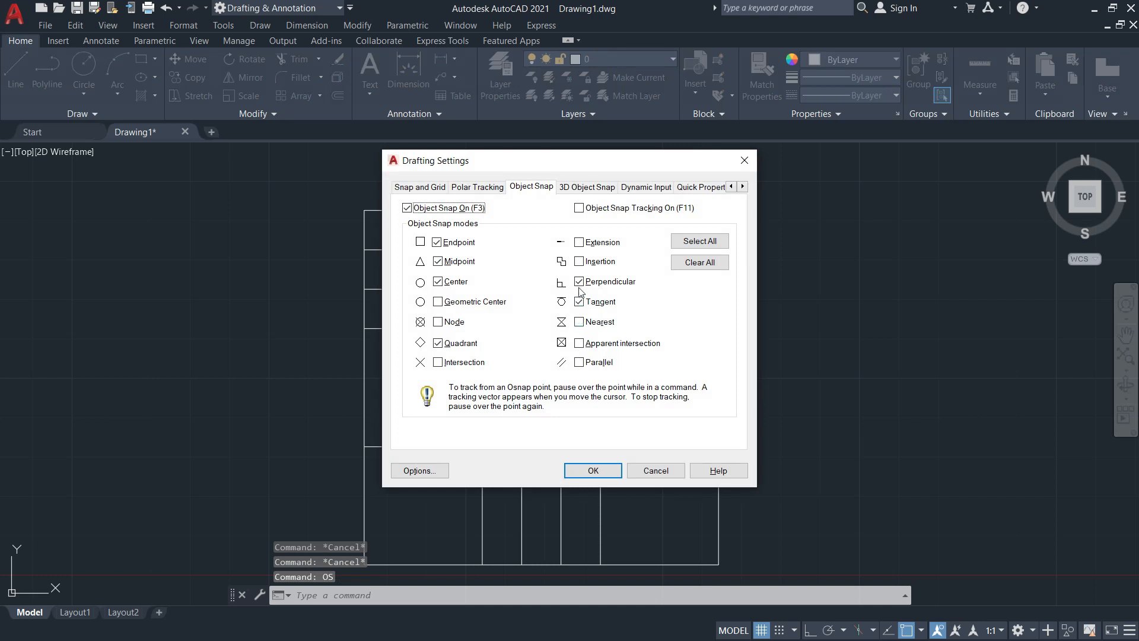
{"action": "left_click", "coordinate": [591, 471]}
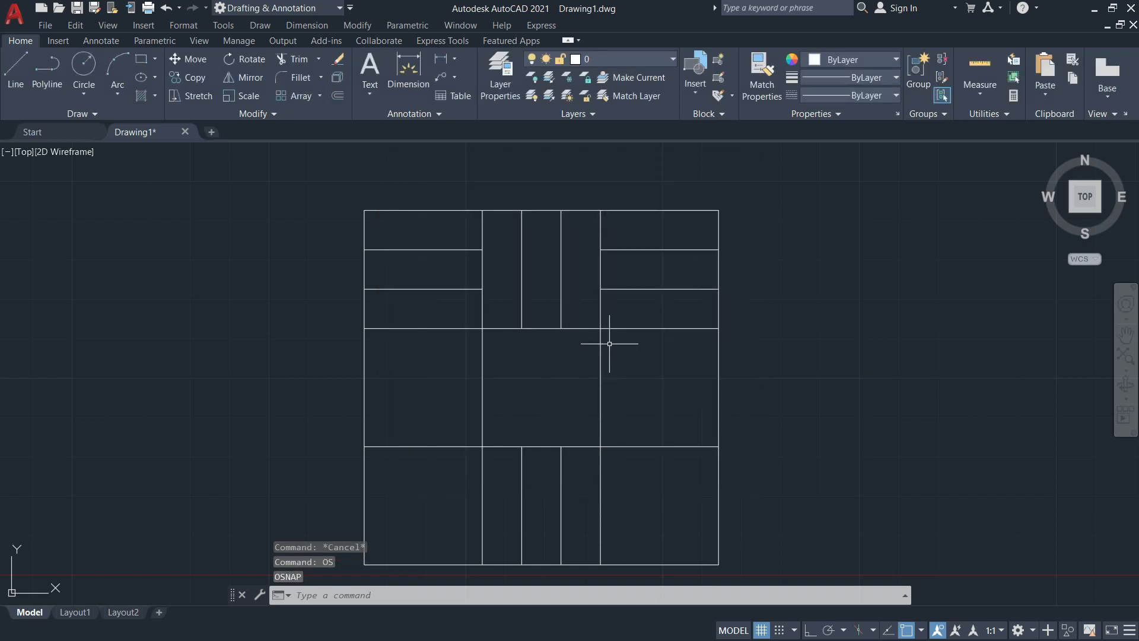
{"action": "type", "text": "co"}
{"action": "key", "text": "Return"}
{"action": "left_click", "coordinate": [576, 306]}
{"action": "left_click", "coordinate": [521, 273]}
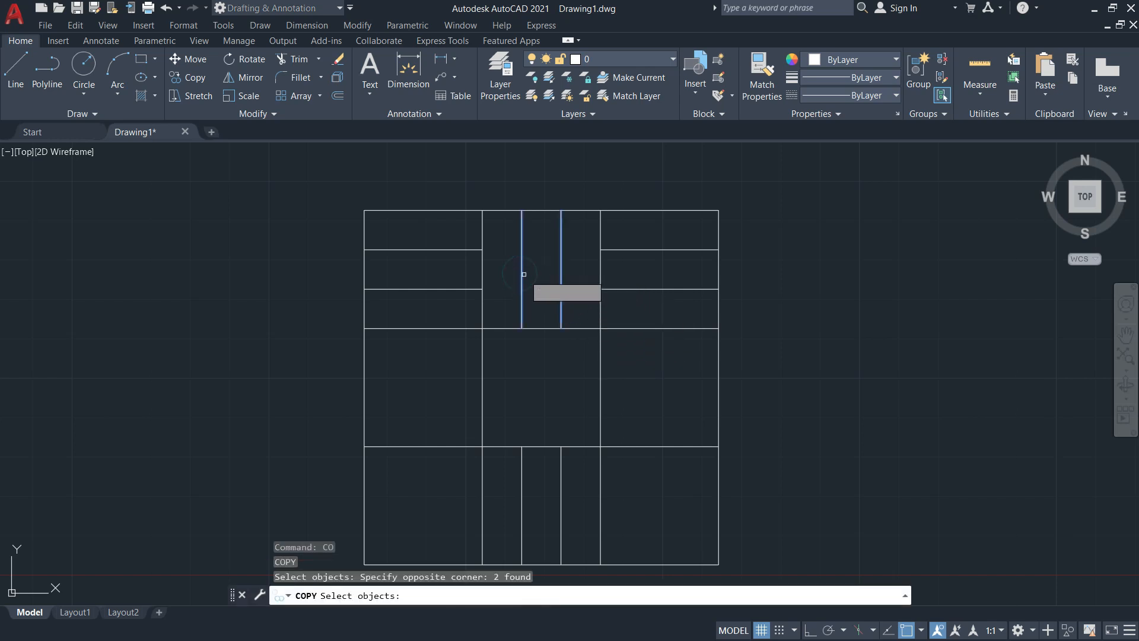
{"action": "key", "text": "Return"}
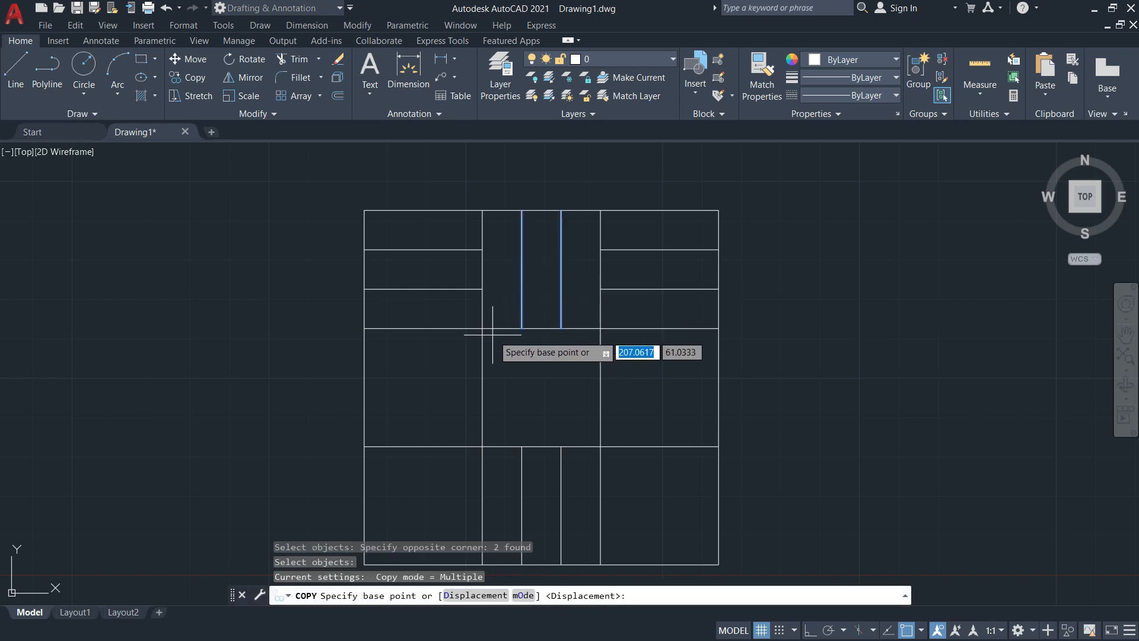
{"action": "left_click", "coordinate": [599, 211]}
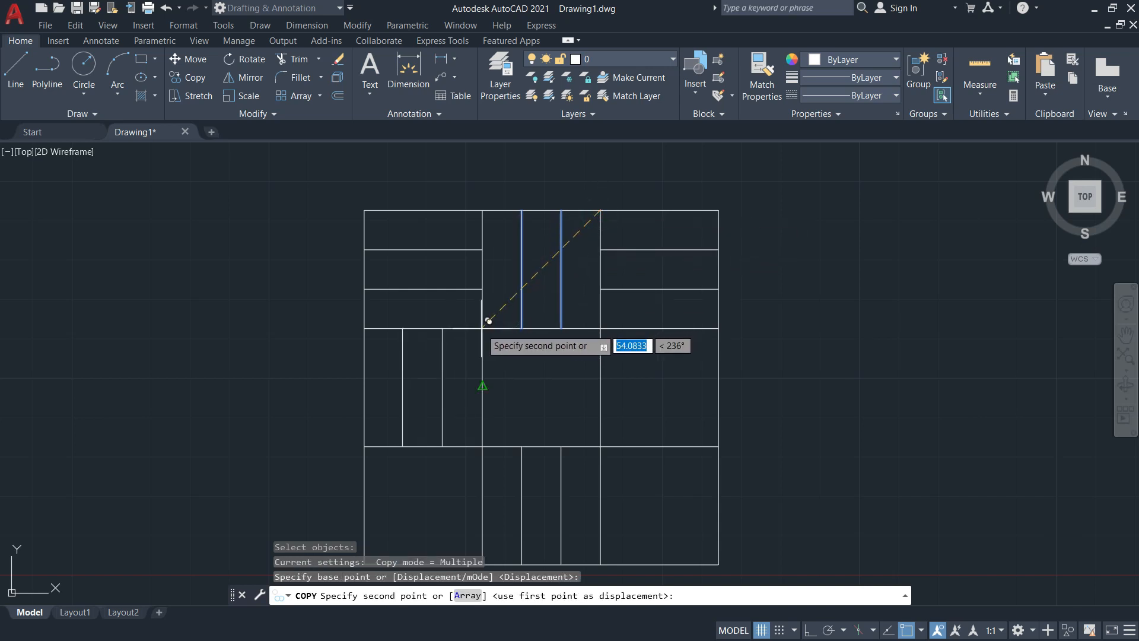
{"action": "scroll", "coordinate": [491, 303], "scroll_direction": "down", "scroll_amount": 2}
{"action": "scroll", "coordinate": [492, 299], "scroll_direction": "up", "scroll_amount": 4}
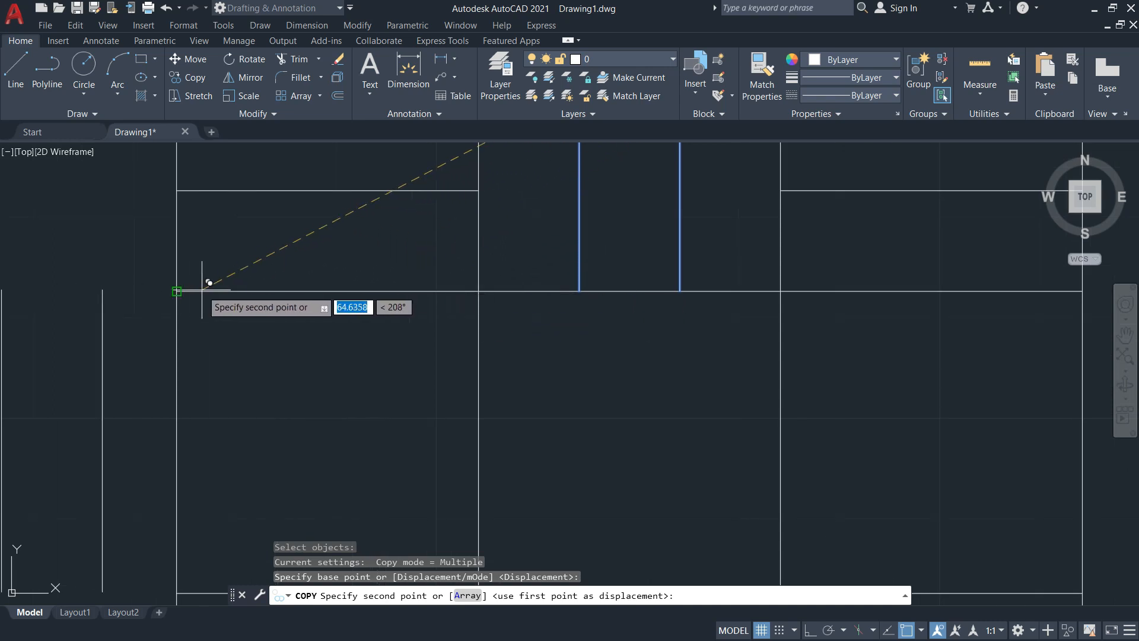
{"action": "scroll", "coordinate": [488, 276], "scroll_direction": "down", "scroll_amount": 5}
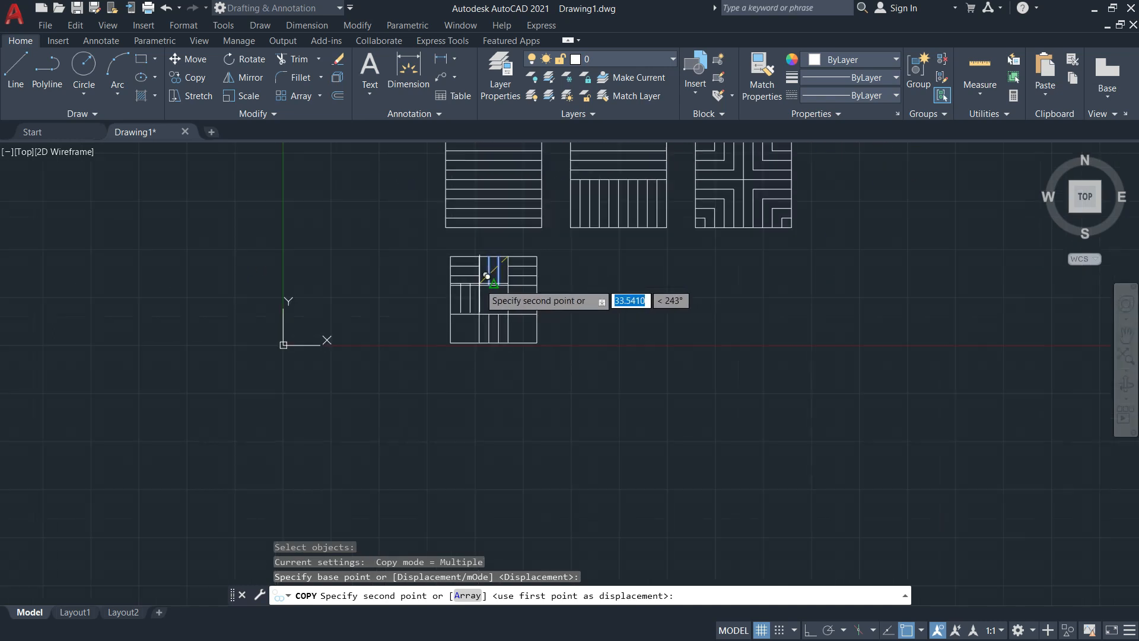
{"action": "scroll", "coordinate": [488, 276], "scroll_direction": "up", "scroll_amount": 5}
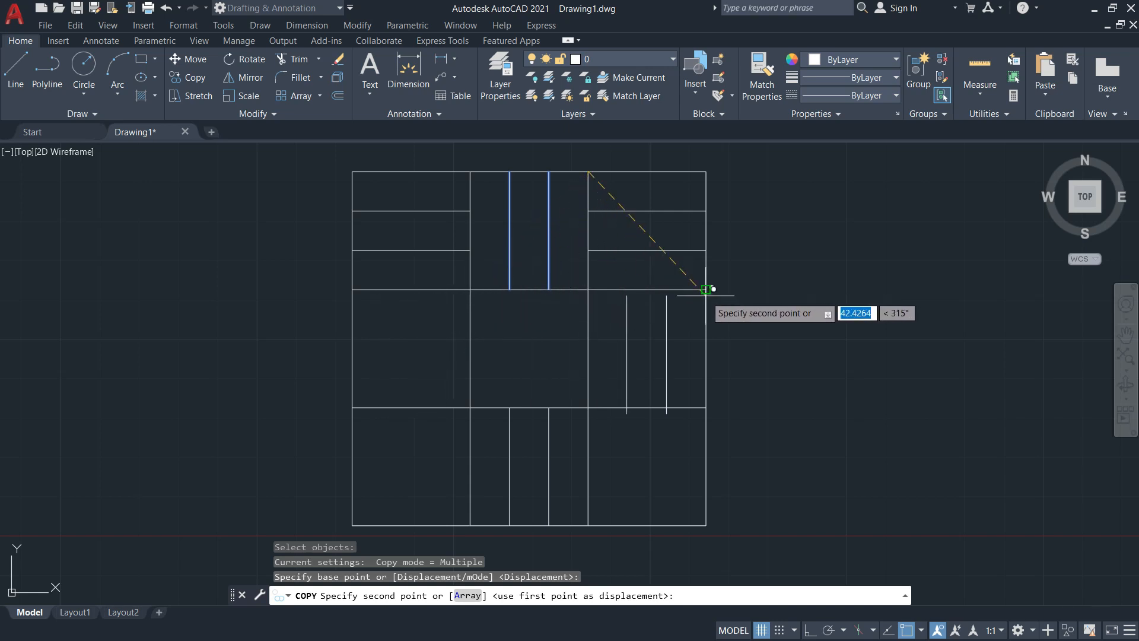
{"action": "left_click", "coordinate": [705, 289]}
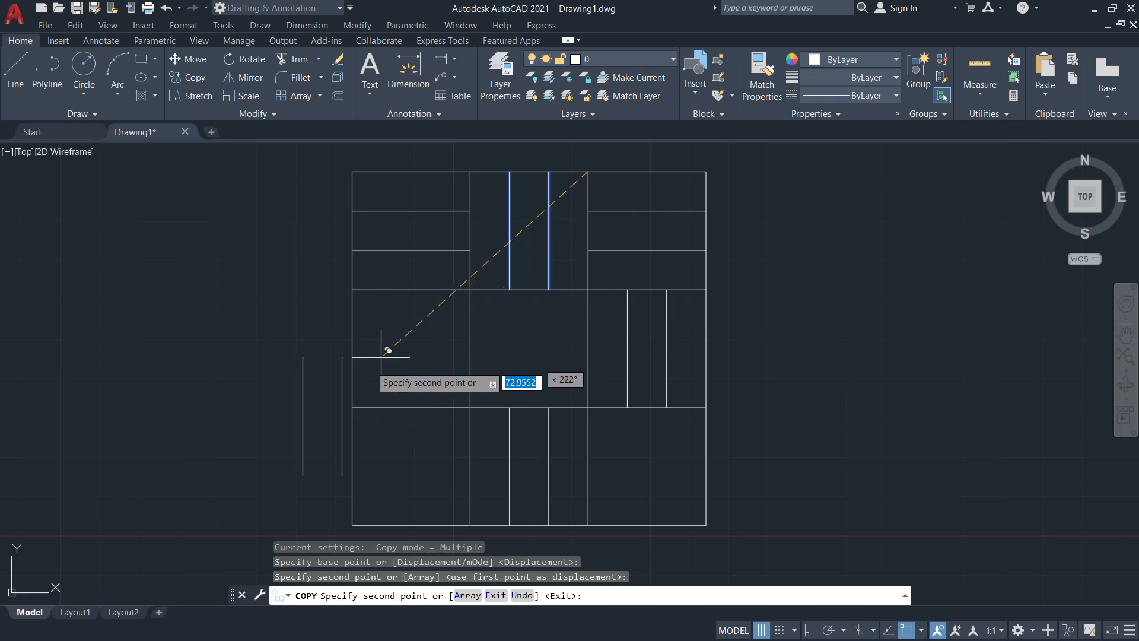
{"action": "key", "text": "Escape"}
{"action": "key", "text": "Escape"}
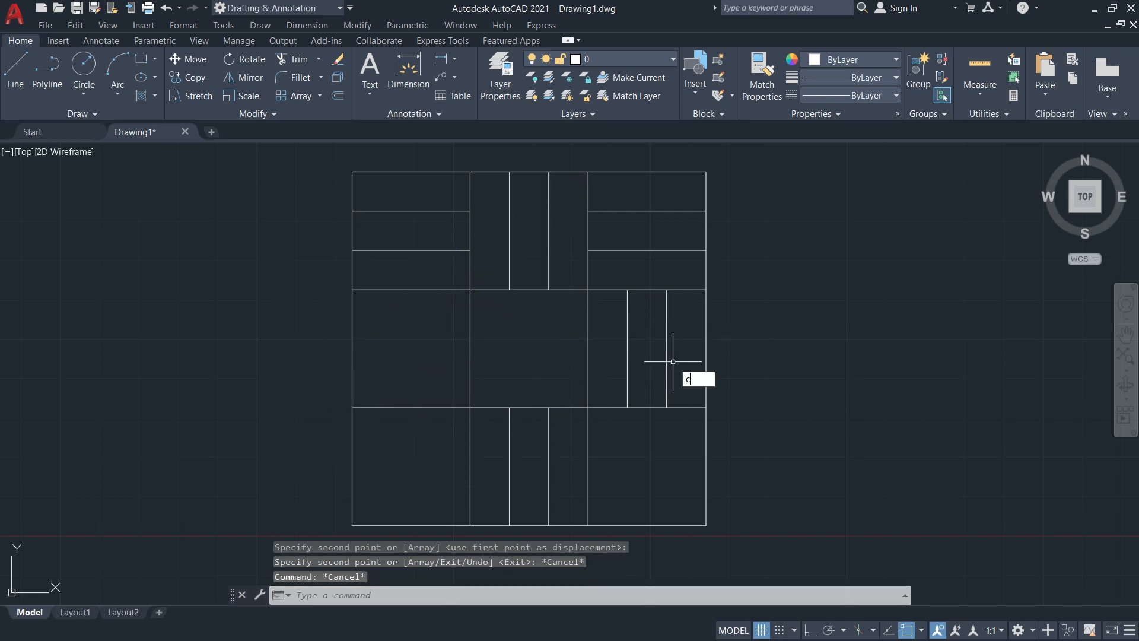
Select the middle-right vertical lines for copying, then cancel
{"action": "type", "text": "o"}
{"action": "key", "text": "Return"}
{"action": "left_click", "coordinate": [673, 365]}
{"action": "left_click", "coordinate": [622, 344]}
{"action": "key", "text": "Return"}
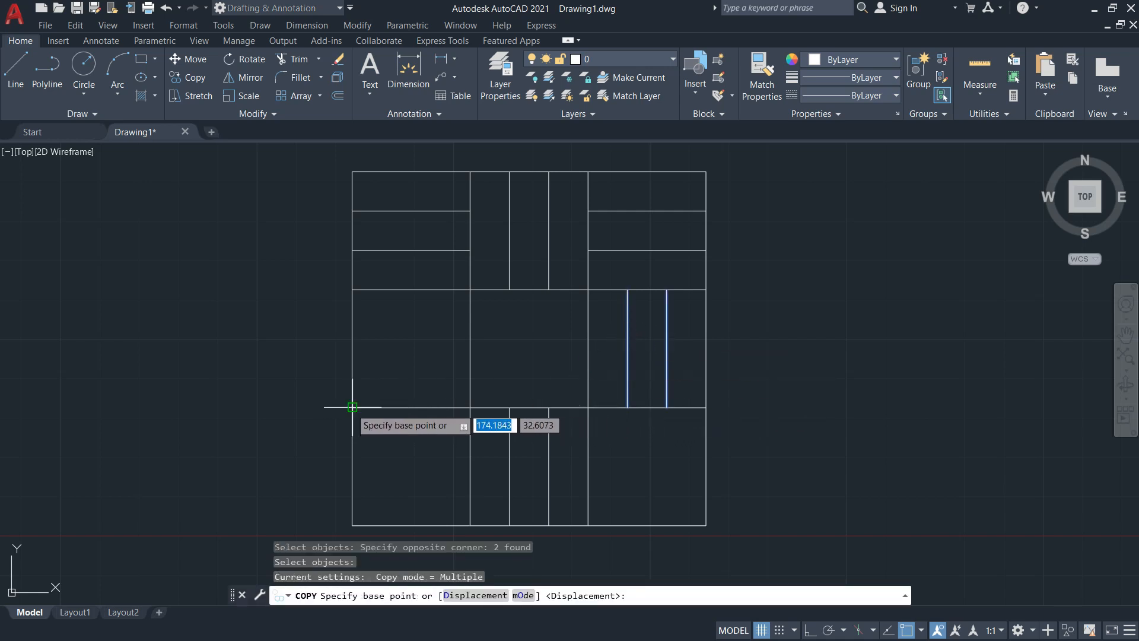
{"action": "key", "text": "Escape"}
{"action": "key", "text": "Escape"}
{"action": "key", "text": "Escape"}
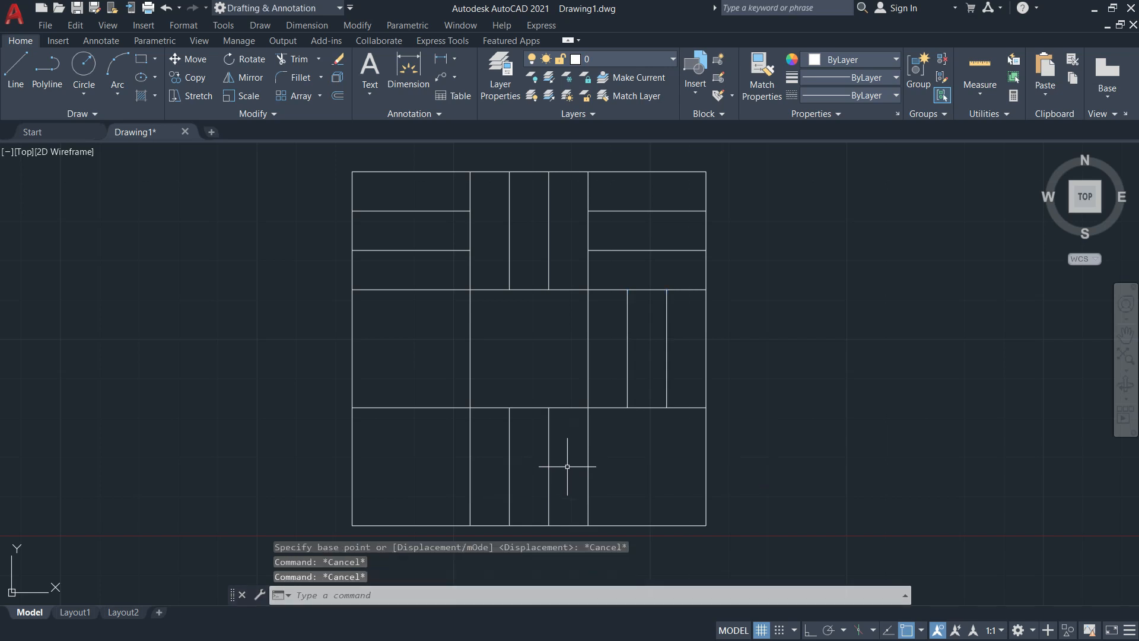
Copy the bottom-middle vertical strip pair into the middle-left cell
{"action": "type", "text": "co"}
{"action": "key", "text": "Return"}
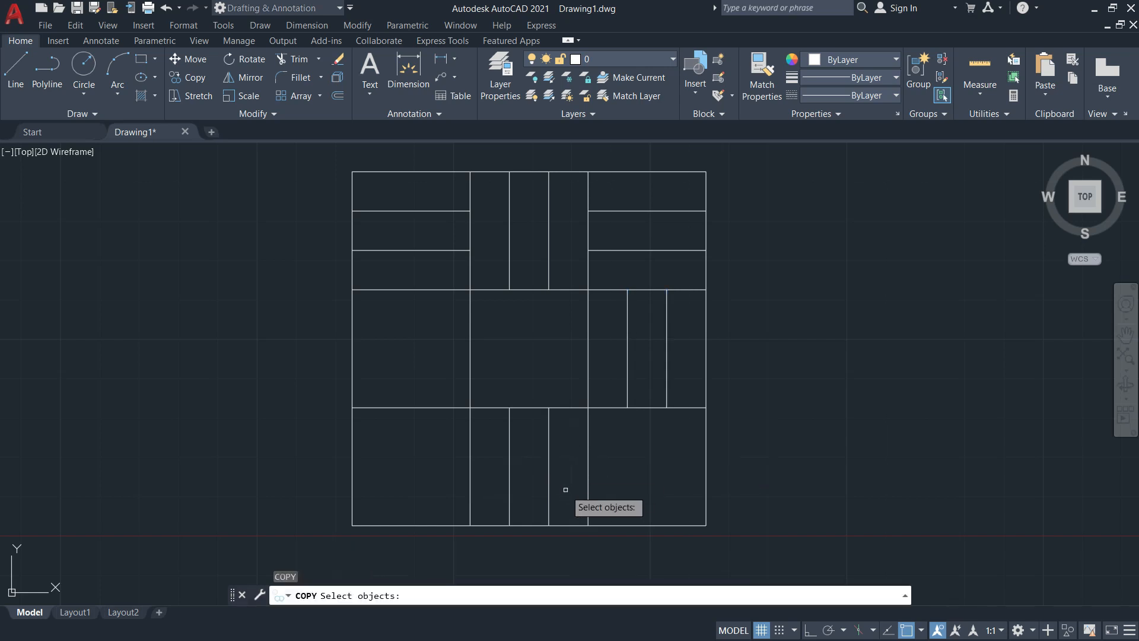
{"action": "left_click", "coordinate": [564, 488]}
{"action": "left_click", "coordinate": [483, 460]}
{"action": "key", "text": "Return"}
{"action": "left_click", "coordinate": [470, 525]}
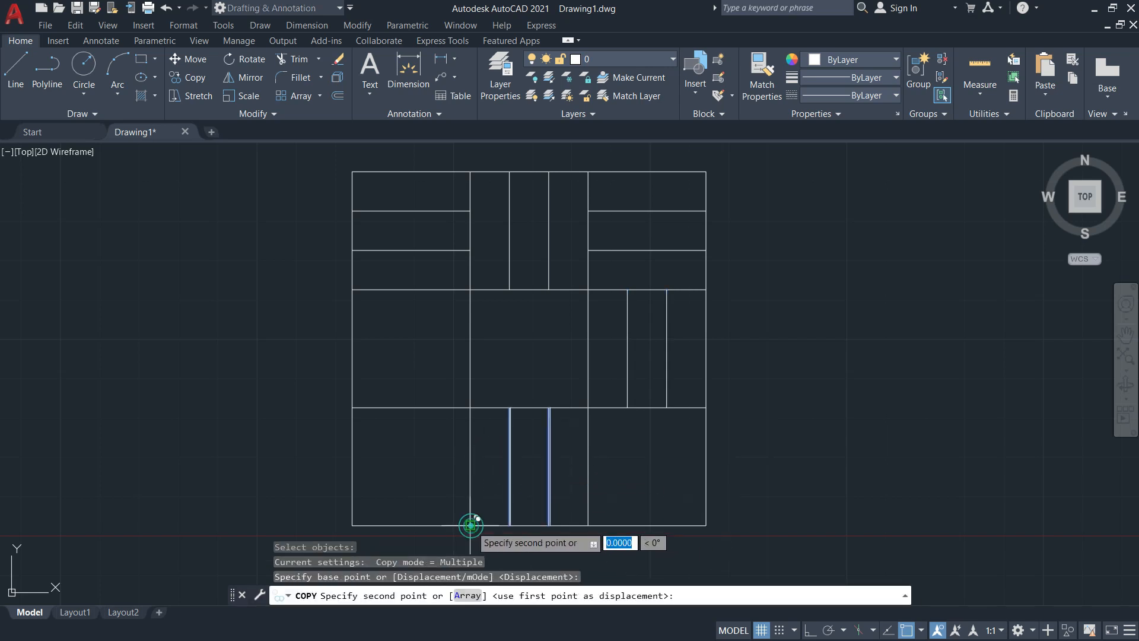
{"action": "left_click", "coordinate": [352, 407]}
{"action": "key", "text": "Escape"}
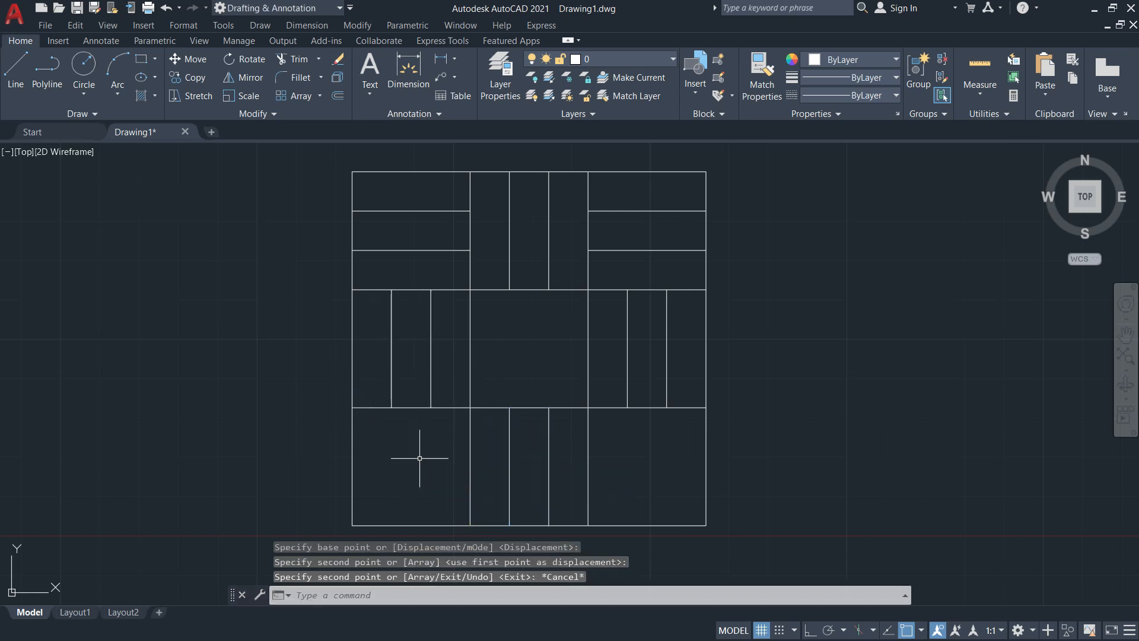
Copy the two top-left horizontal strip lines down into the bottom-left cell
{"action": "type", "text": "co"}
{"action": "key", "text": "Return"}
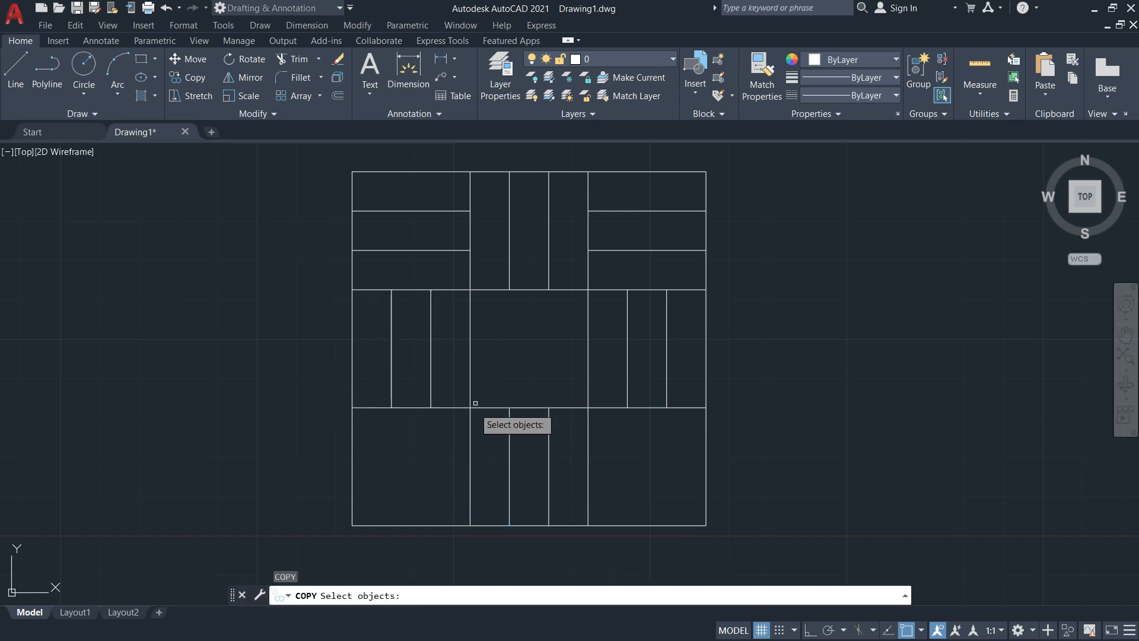
{"action": "left_click", "coordinate": [431, 260]}
{"action": "left_click", "coordinate": [404, 213]}
{"action": "left_click", "coordinate": [405, 207]}
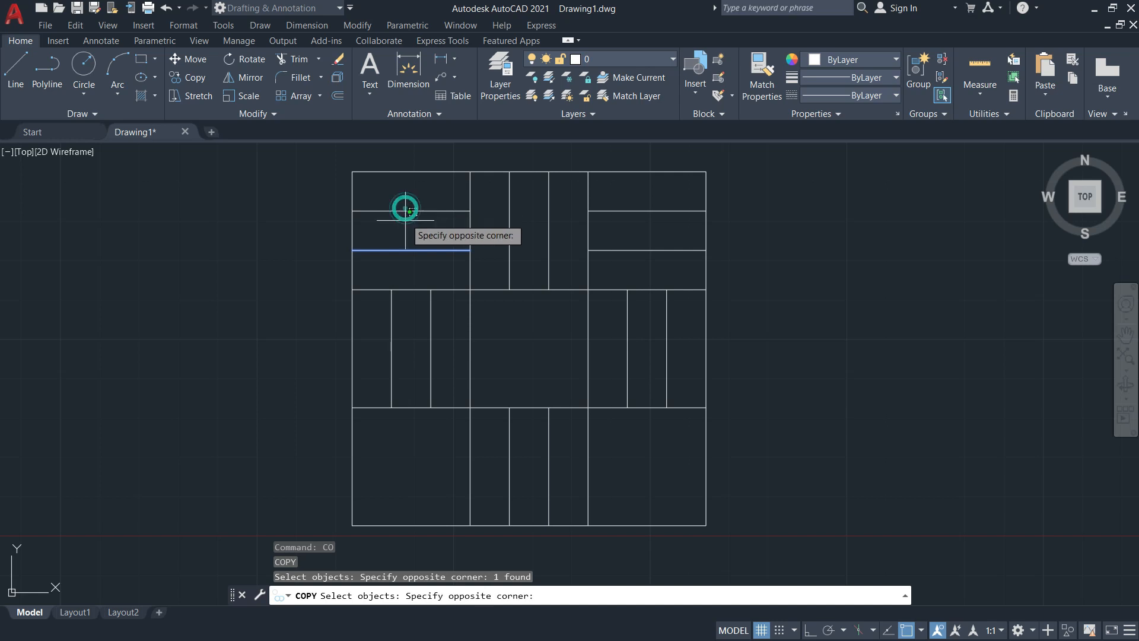
{"action": "left_click", "coordinate": [407, 223]}
{"action": "left_click", "coordinate": [408, 212]}
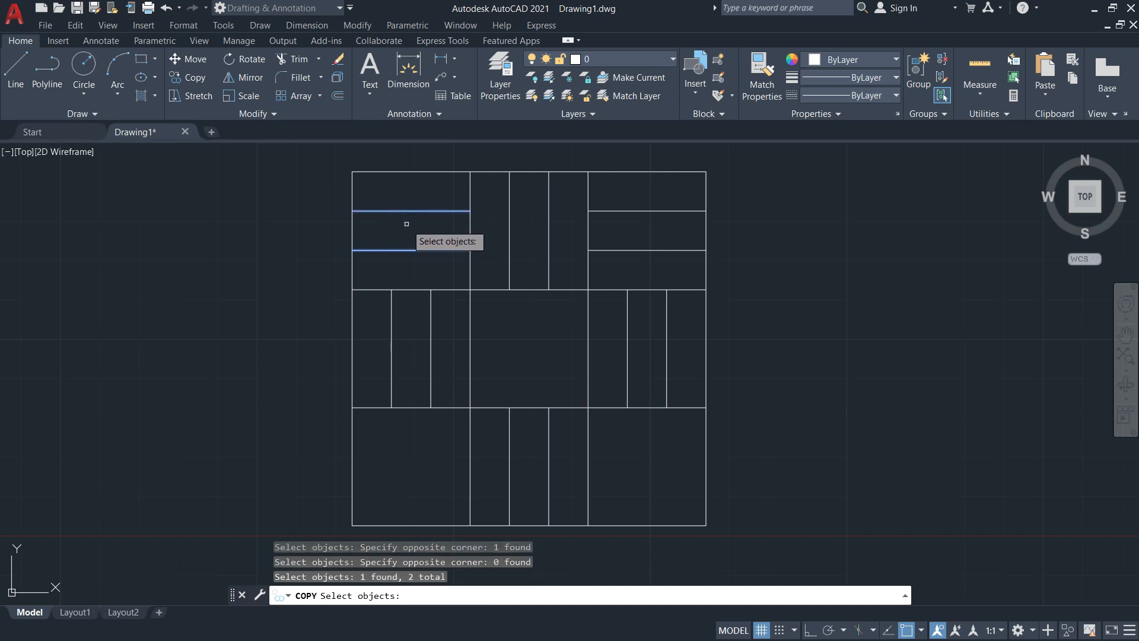
{"action": "key", "text": "Return"}
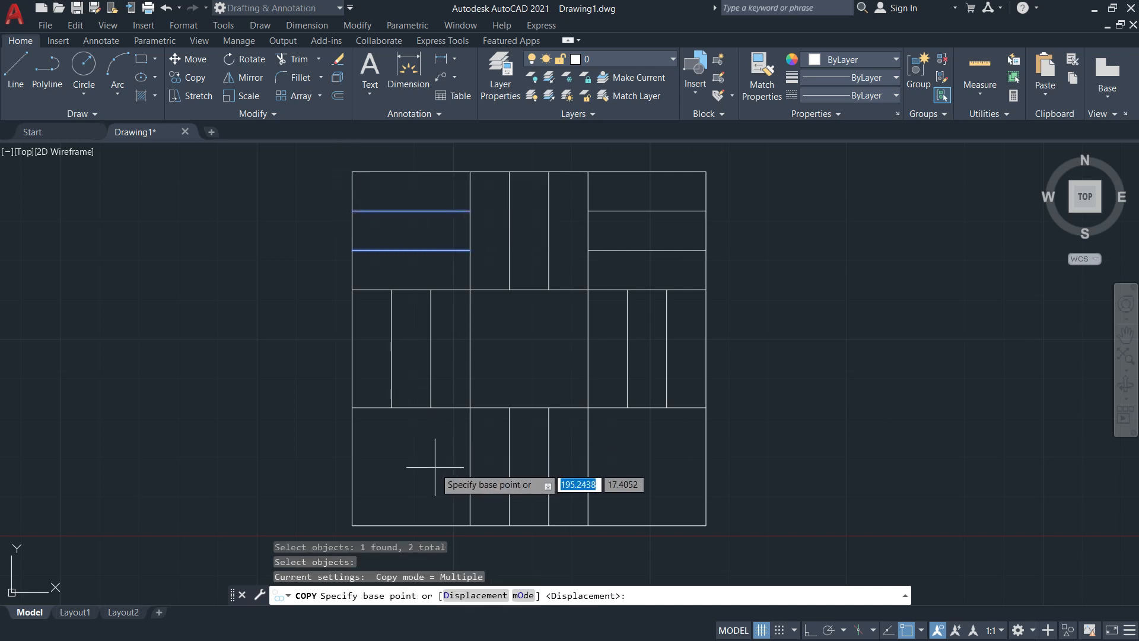
{"action": "left_click", "coordinate": [351, 289]}
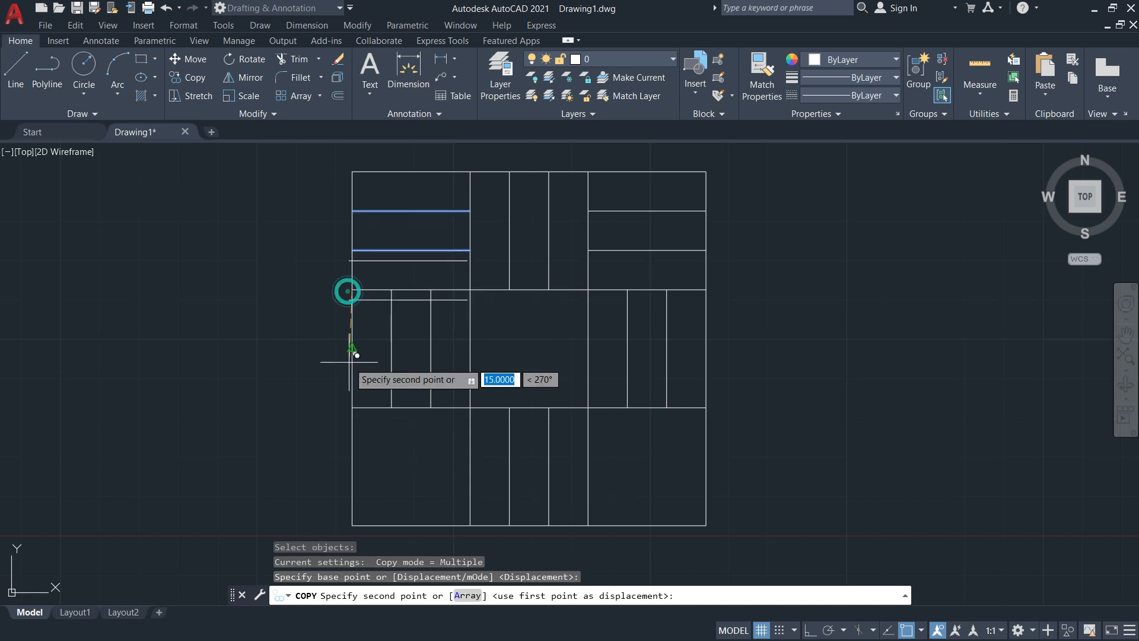
{"action": "left_click", "coordinate": [352, 525]}
{"action": "key", "text": "Escape"}
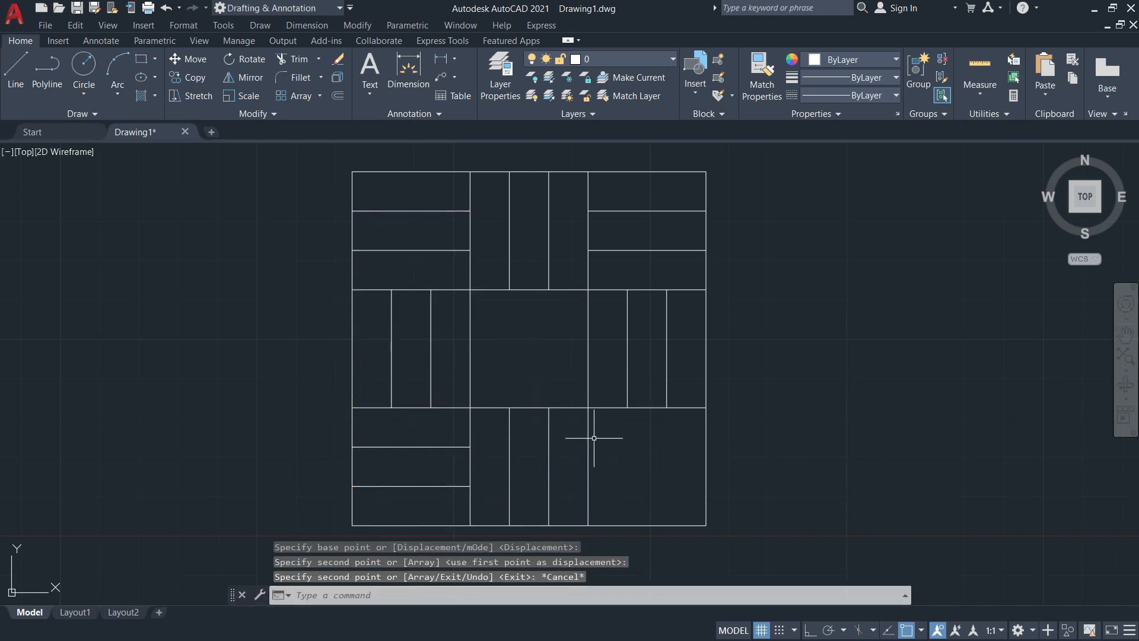
Copy the two top-right horizontal strip lines down into the bottom-right cell
{"action": "key", "text": "Return"}
{"action": "left_click", "coordinate": [456, 269]}
{"action": "left_click", "coordinate": [394, 186]}
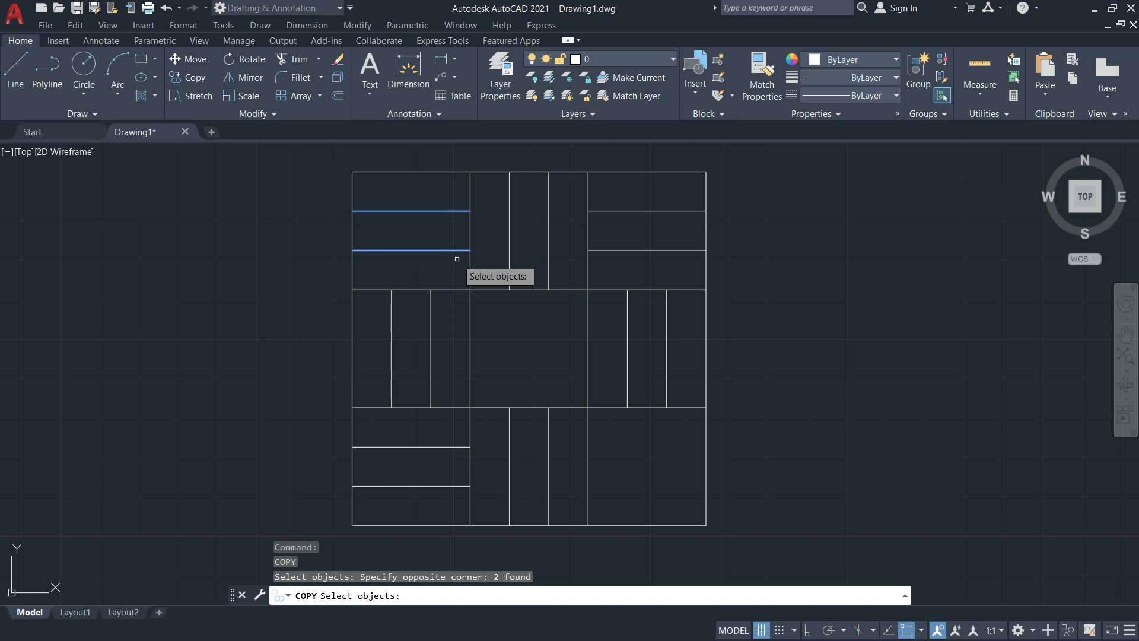
{"action": "key", "text": "Escape"}
{"action": "left_click", "coordinate": [676, 269]}
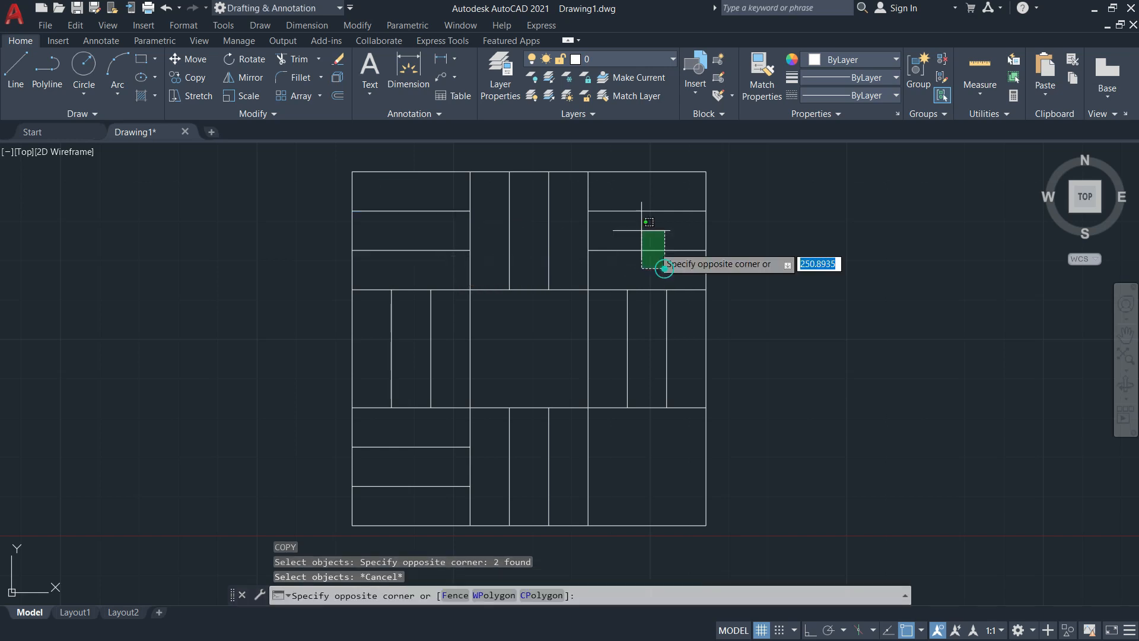
{"action": "left_click", "coordinate": [629, 203]}
{"action": "key", "text": "Return"}
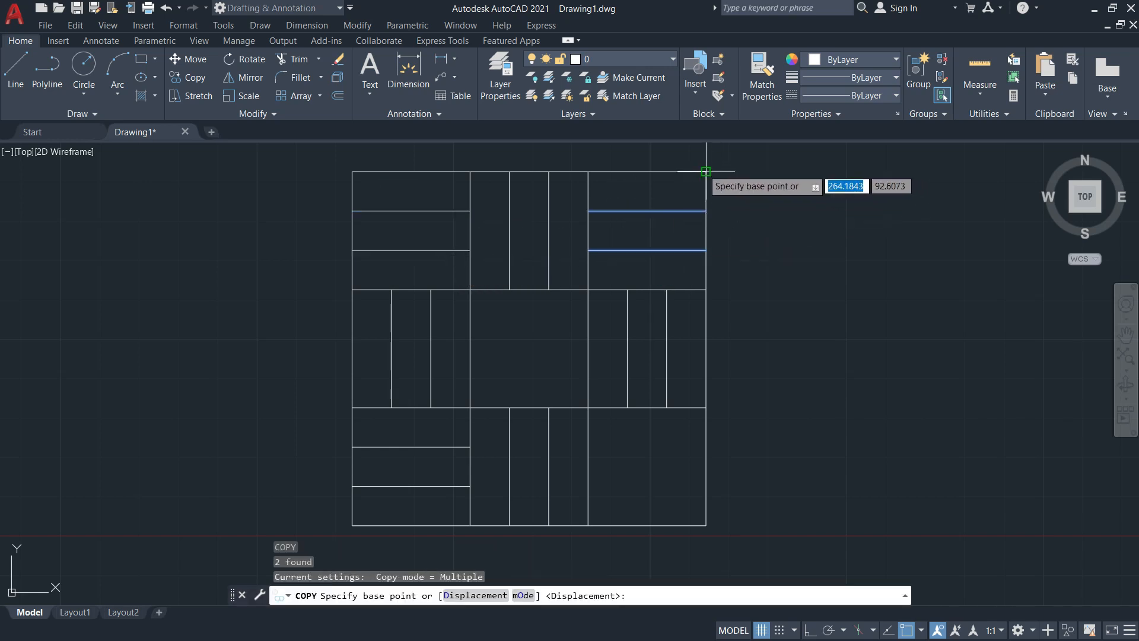
{"action": "left_click", "coordinate": [705, 172]}
{"action": "left_click", "coordinate": [706, 407]}
{"action": "key", "text": "Escape"}
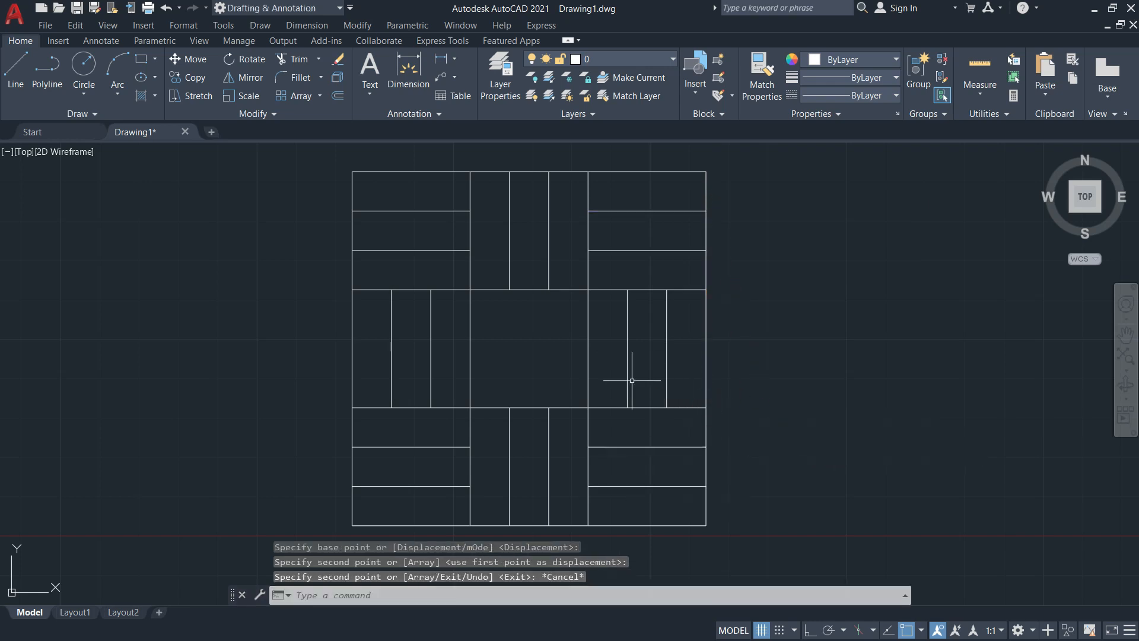
Offset a horizontal line 10 downward twice, adding two parallel lines
{"action": "scroll", "coordinate": [531, 357], "scroll_direction": "up", "scroll_amount": 2}
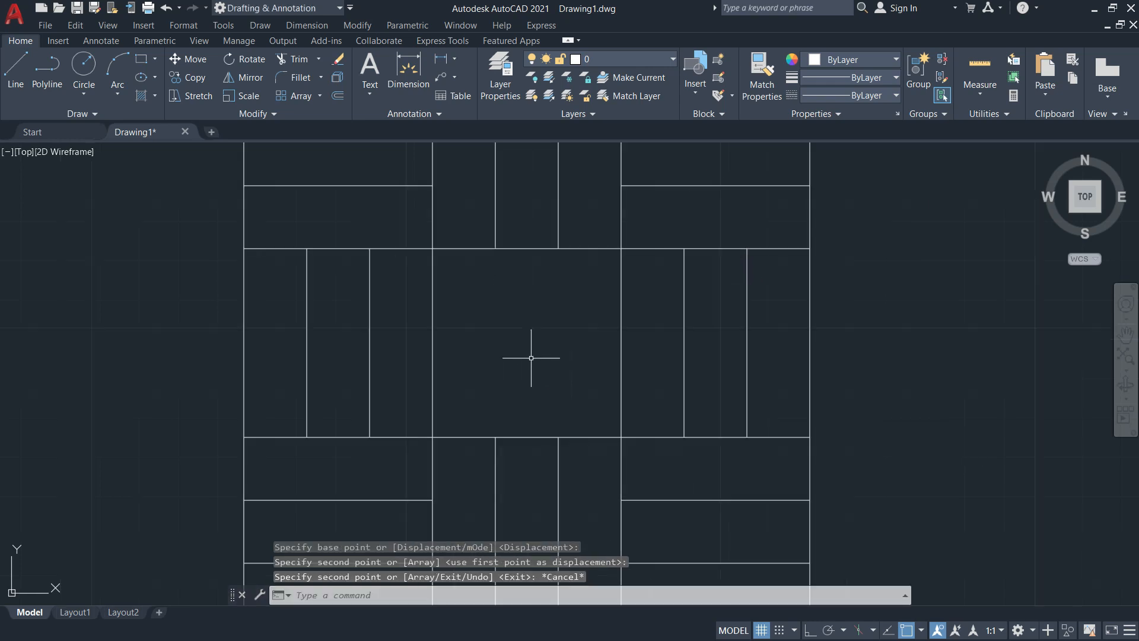
{"action": "key", "text": "Return"}
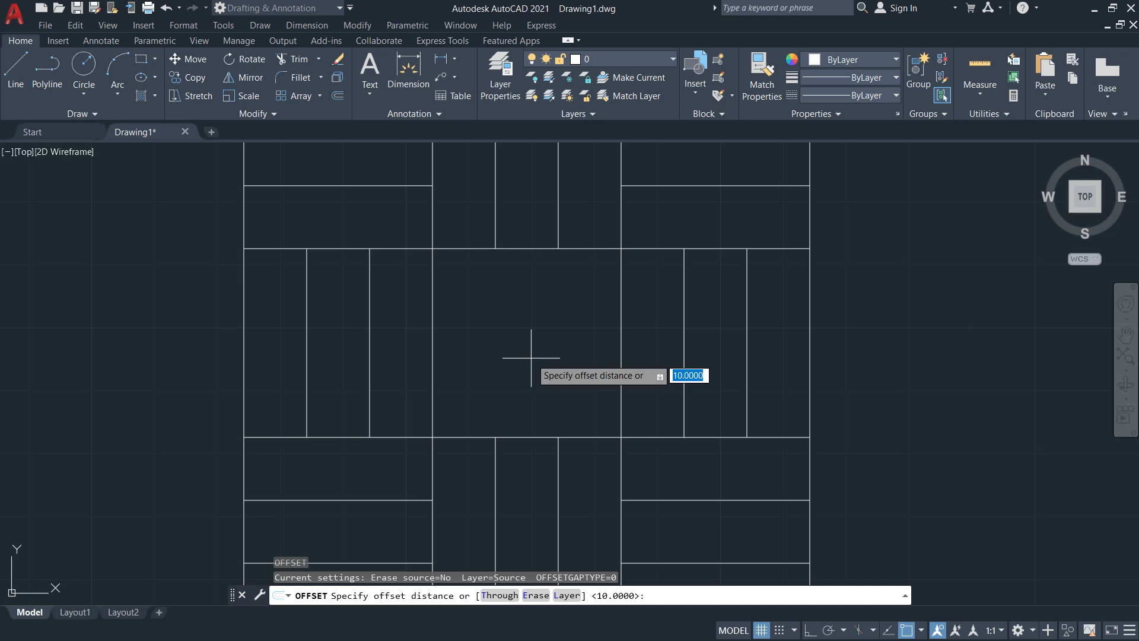
{"action": "key", "text": "Return"}
{"action": "left_click", "coordinate": [530, 249]}
{"action": "left_click", "coordinate": [528, 309]}
{"action": "left_click", "coordinate": [528, 309]}
{"action": "left_click", "coordinate": [522, 371]}
{"action": "key", "text": "Escape"}
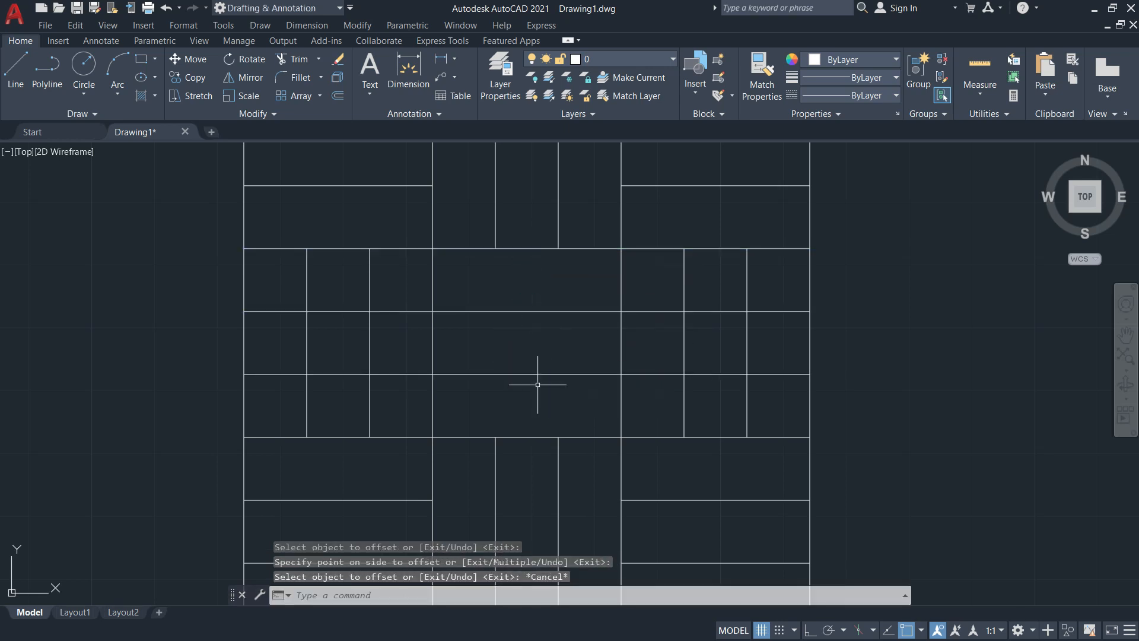
Trim the extra horizontal segments using the two central vertical lines as cutting edges
{"action": "type", "text": "tr"}
{"action": "key", "text": "Return"}
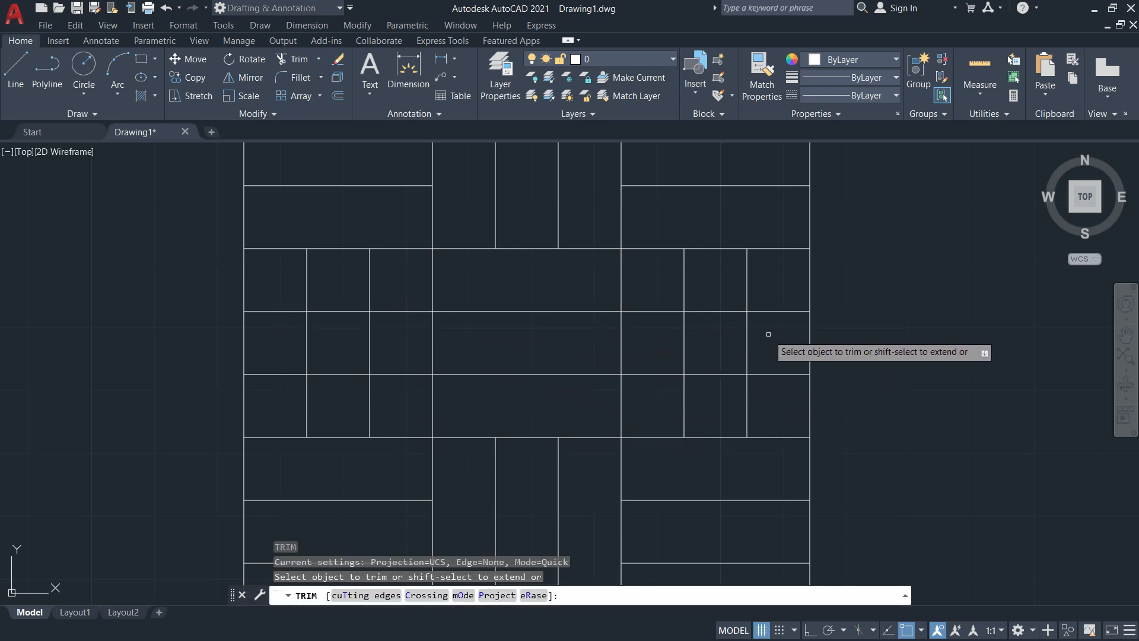
{"action": "left_click", "coordinate": [363, 601]}
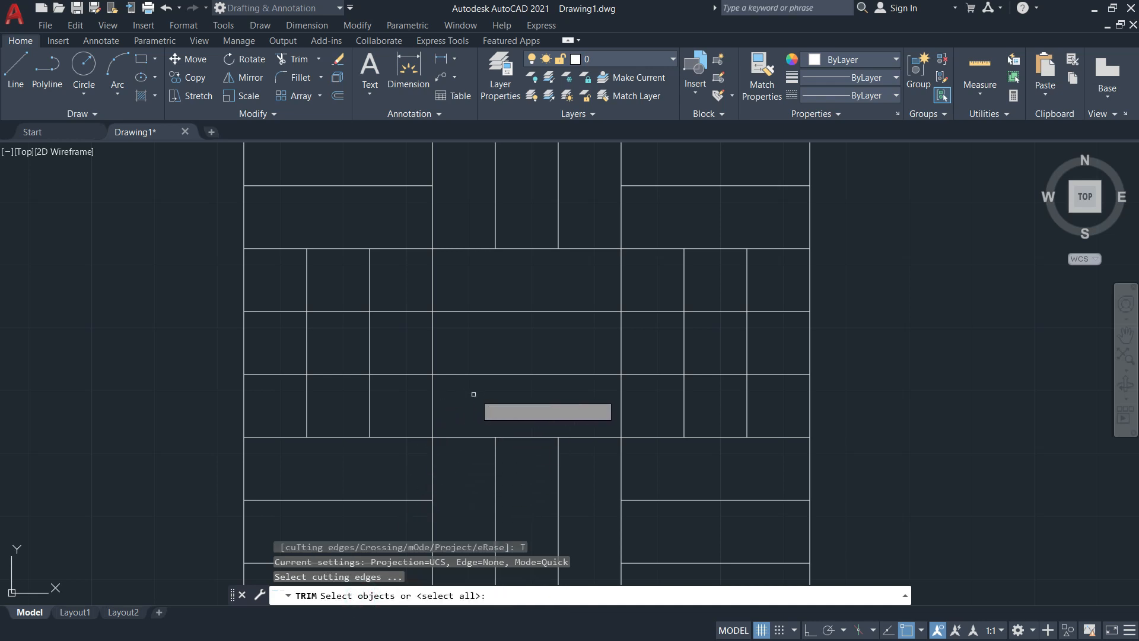
{"action": "left_click", "coordinate": [432, 392]}
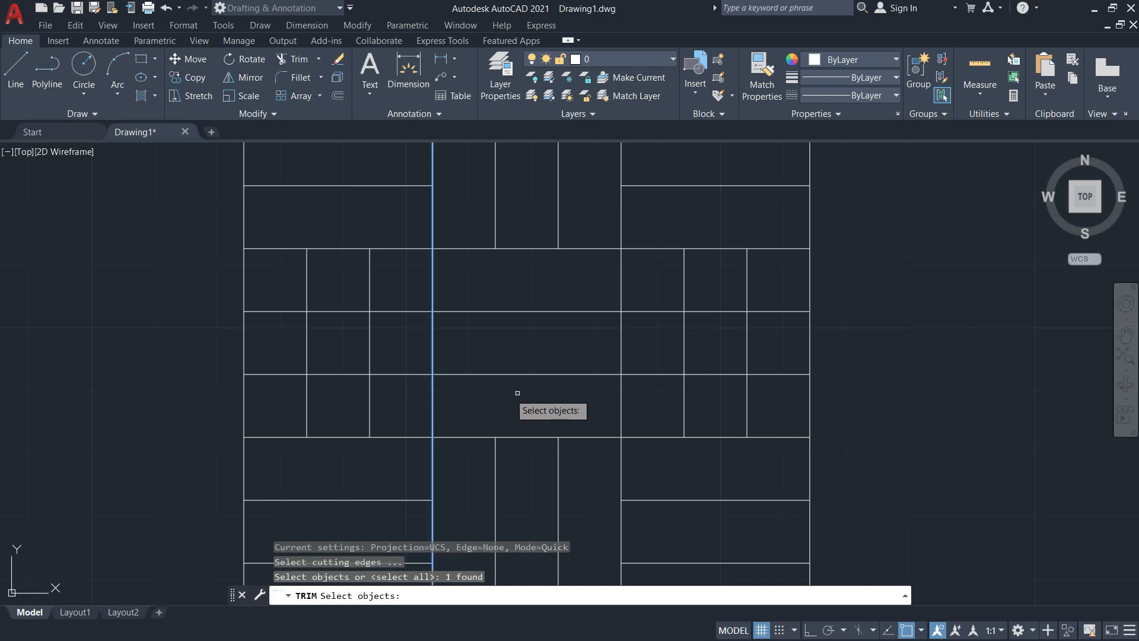
{"action": "left_click", "coordinate": [621, 393]}
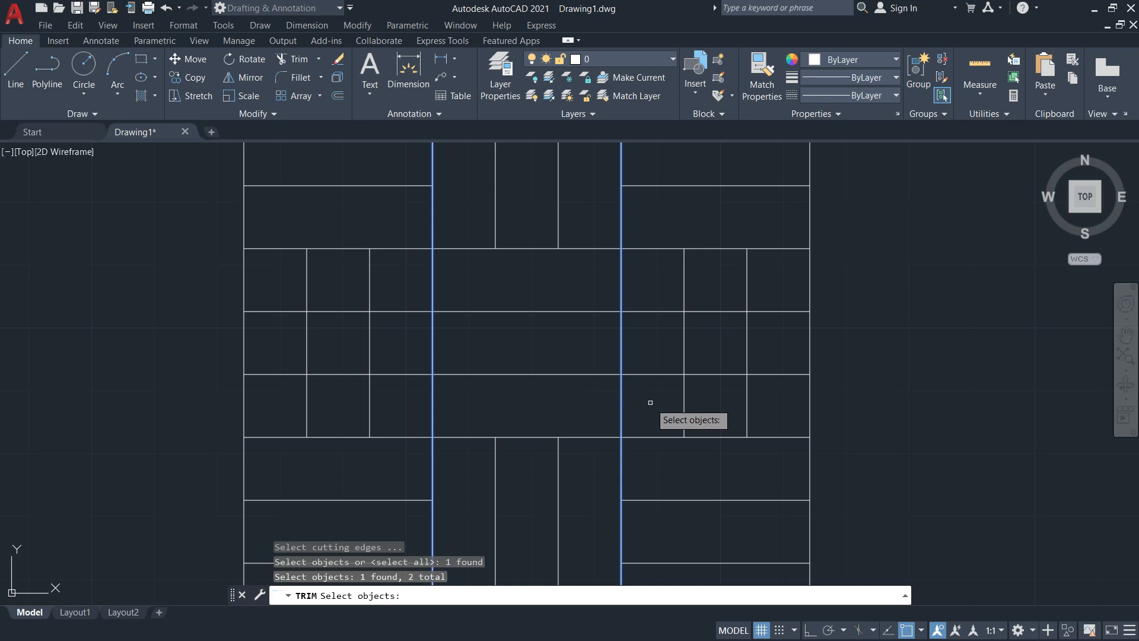
{"action": "key", "text": "Return"}
{"action": "left_click", "coordinate": [653, 312]}
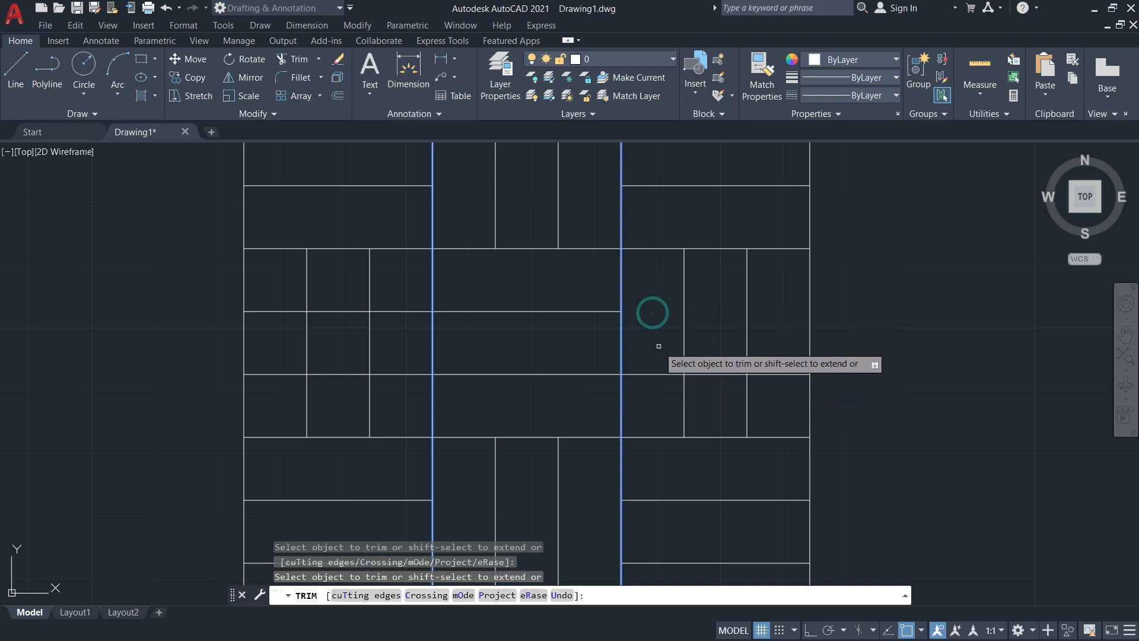
{"action": "left_click_drag", "start_coordinate": [409, 308], "coordinate": [411, 320]}
{"action": "left_click_drag", "start_coordinate": [411, 373], "coordinate": [409, 375]}
{"action": "key", "text": "Escape"}
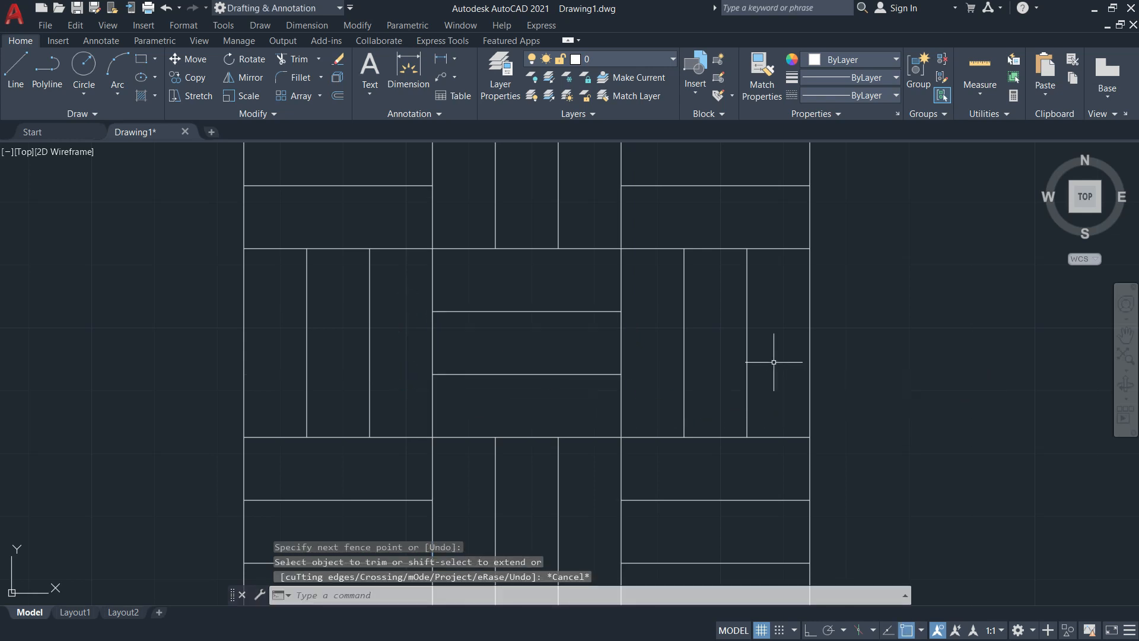
{"action": "scroll", "coordinate": [773, 362], "scroll_direction": "down", "scroll_amount": 1}
{"action": "scroll", "coordinate": [923, 373], "scroll_direction": "down", "scroll_amount": 1}
{"action": "middle_click_drag", "start_coordinate": [922, 372], "coordinate": [769, 380]}
Review the 90 mm row in the Activity 1 PDF, then return to the drawing's empty space
{"action": "key", "text": "alt+Tab"}
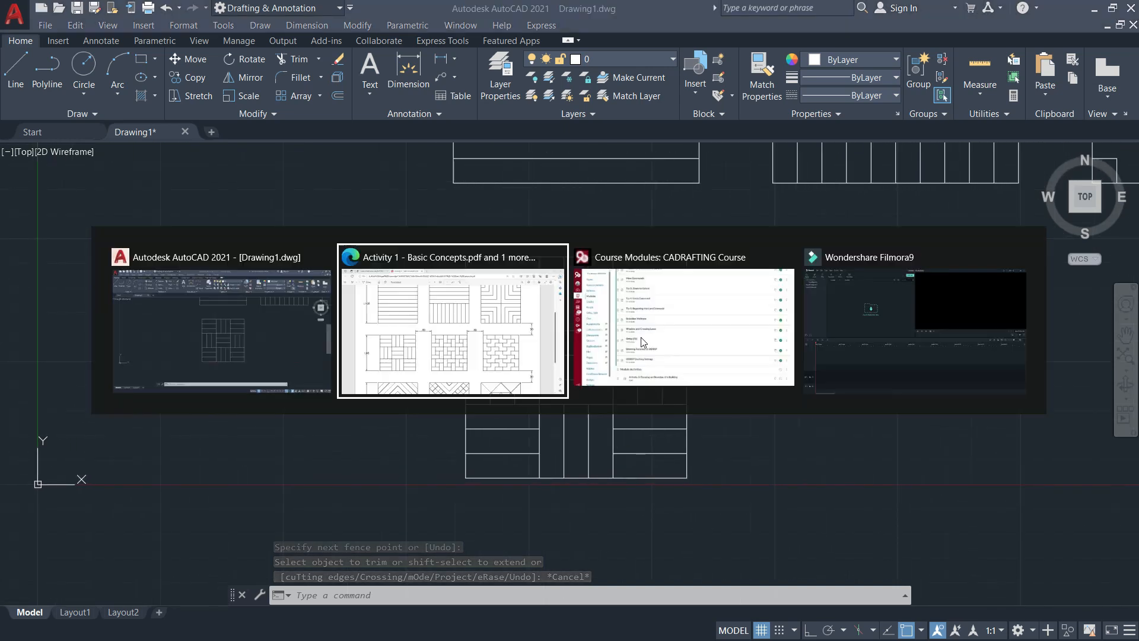
{"action": "left_click", "coordinate": [456, 334]}
{"action": "scroll", "coordinate": [226, 231], "scroll_direction": "down", "scroll_amount": 3}
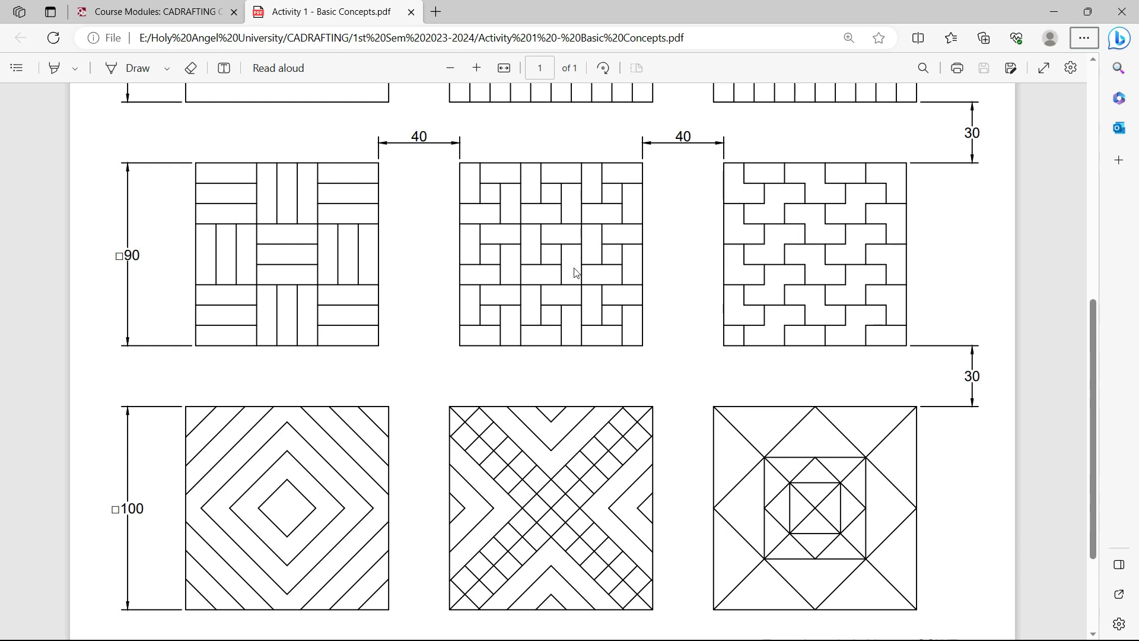
{"action": "key", "text": "alt+Tab"}
{"action": "middle_click_drag", "start_coordinate": [878, 368], "coordinate": [640, 392]}
Start an offset with a distance of 40
{"action": "type", "text": "o"}
{"action": "key", "text": "Return"}
{"action": "type", "text": "40"}
{"action": "key", "text": "Return"}
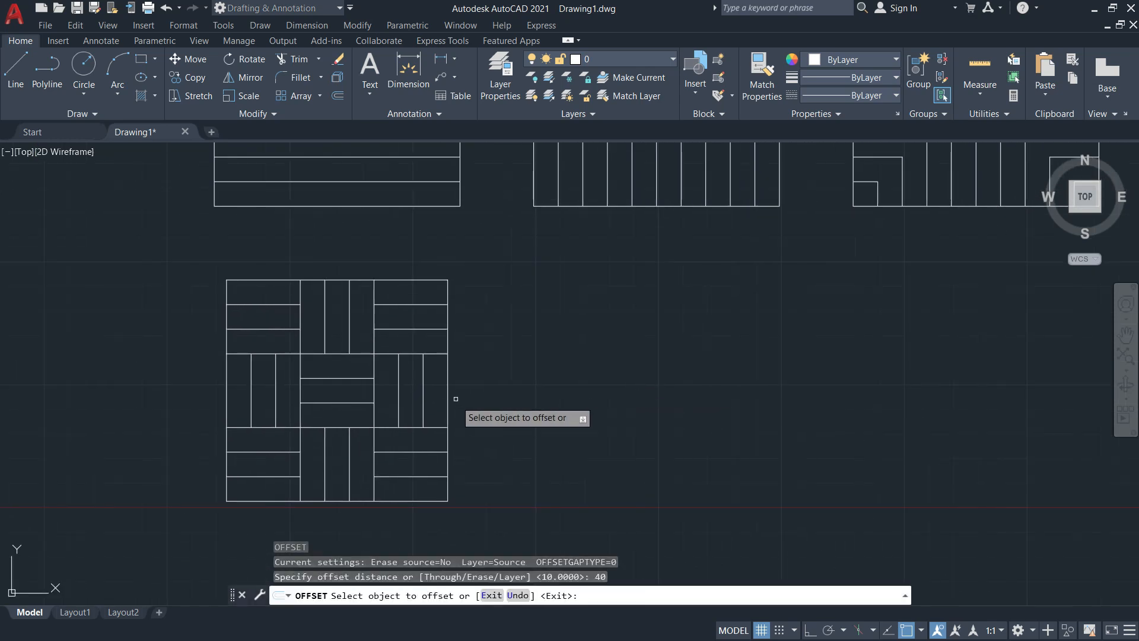
Offset the square's right edge 40 to the right, then that line 90 further right
{"action": "left_click", "coordinate": [448, 376]}
{"action": "left_click", "coordinate": [546, 380]}
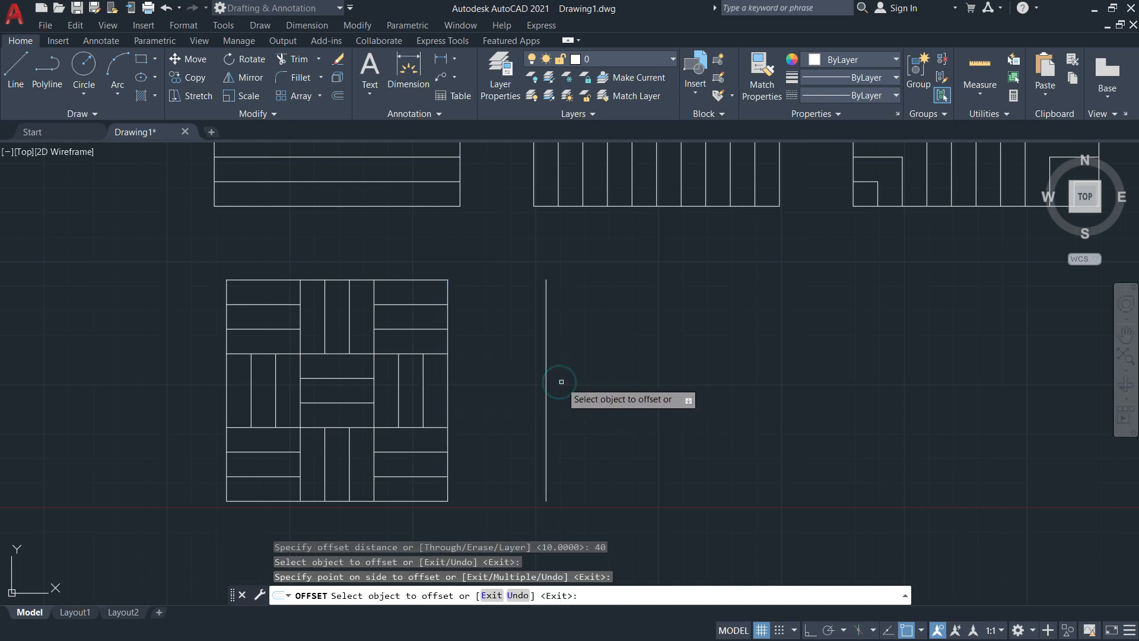
{"action": "key", "text": "Return"}
{"action": "key", "text": "Return"}
{"action": "type", "text": "90"}
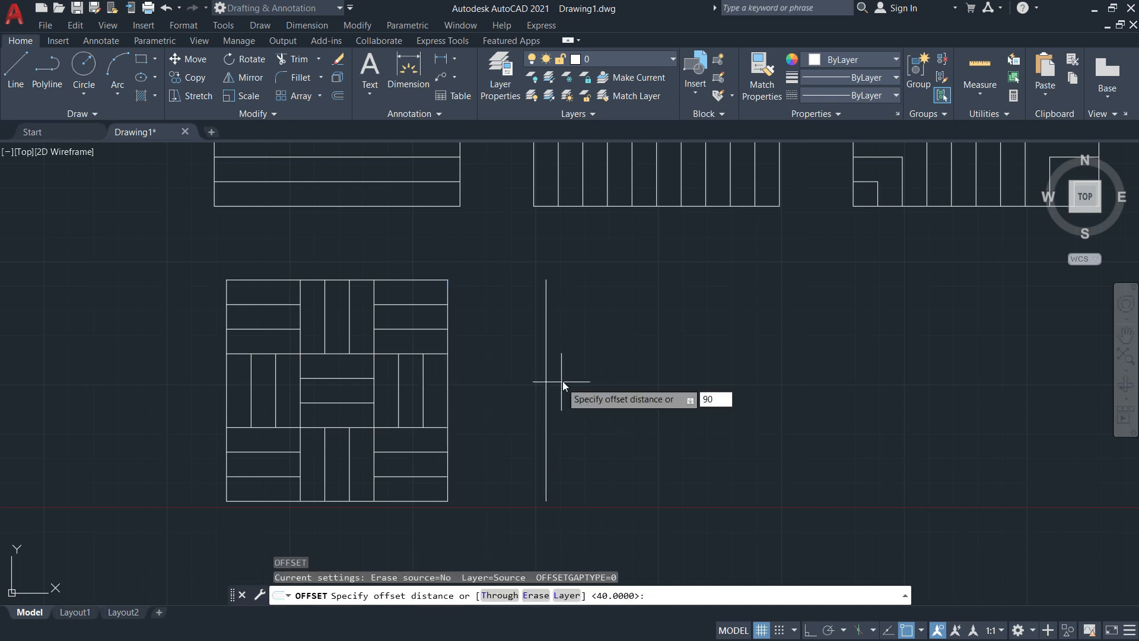
{"action": "key", "text": "Return"}
{"action": "left_click", "coordinate": [542, 368]}
{"action": "left_click", "coordinate": [717, 382]}
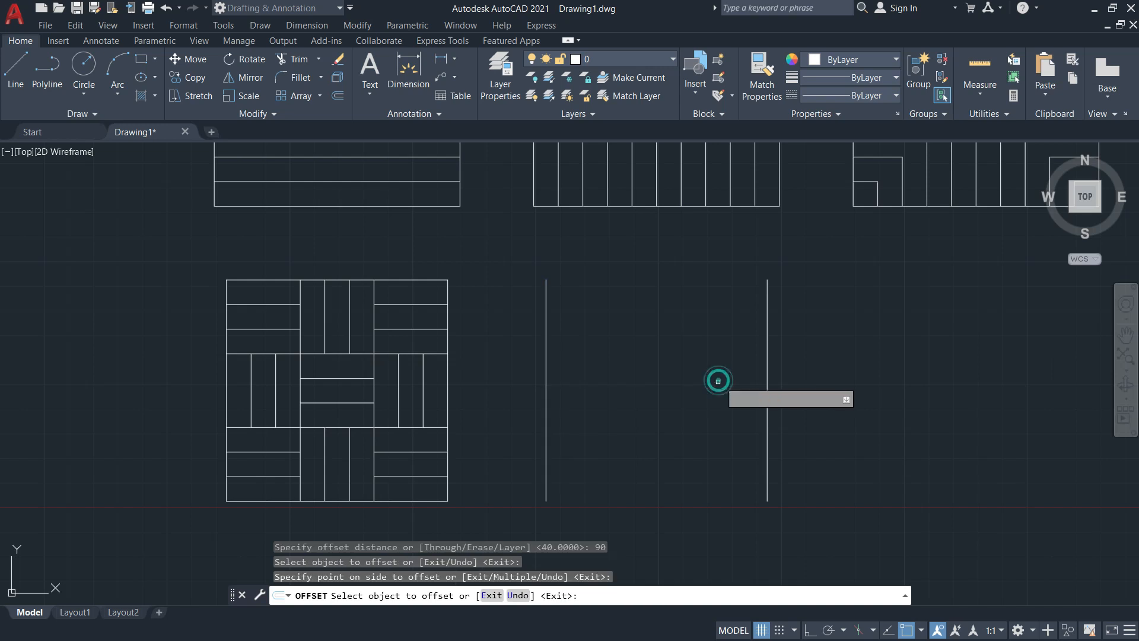
{"action": "key", "text": "Escape"}
Draw a line joining the top ends of the two new vertical lines
{"action": "type", "text": "l"}
{"action": "key", "text": "Return"}
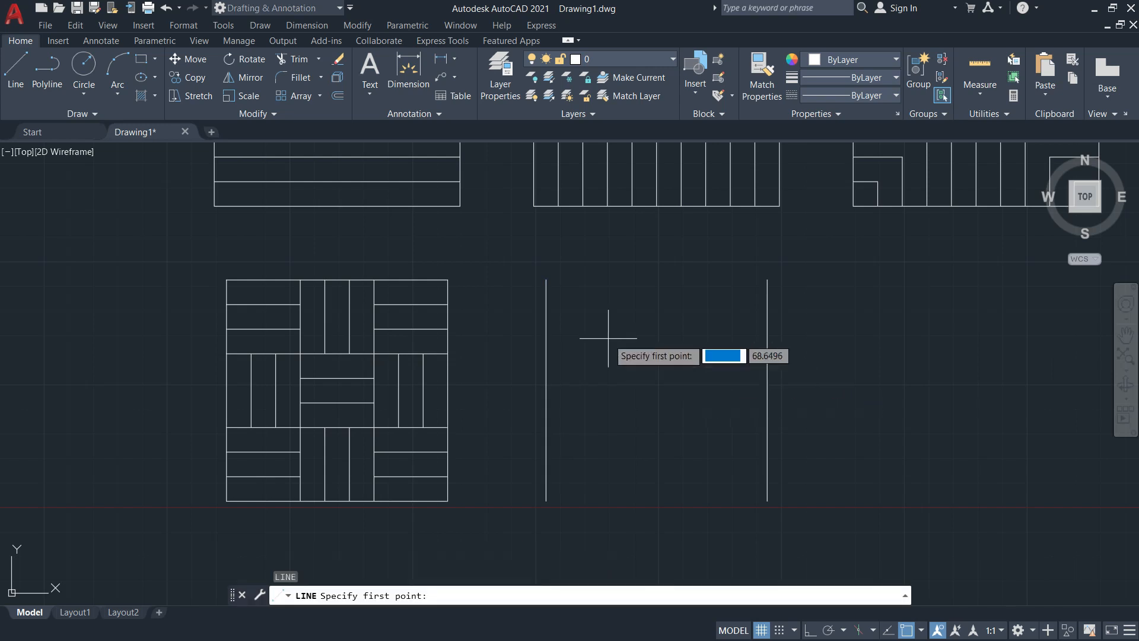
{"action": "left_click", "coordinate": [546, 279]}
{"action": "left_click", "coordinate": [767, 279]}
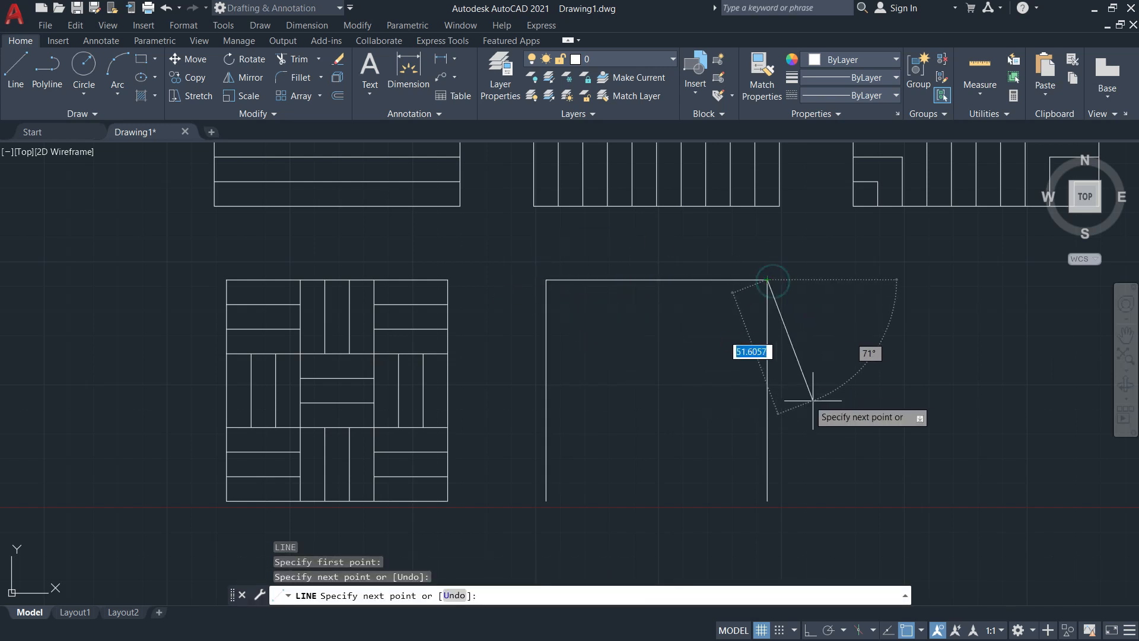
{"action": "key", "text": "Escape"}
Offset the top line 90 down to close the square, then set offset distance 10
{"action": "key", "text": "Return"}
{"action": "type", "text": "90"}
{"action": "key", "text": "Return"}
{"action": "left_click", "coordinate": [656, 280]}
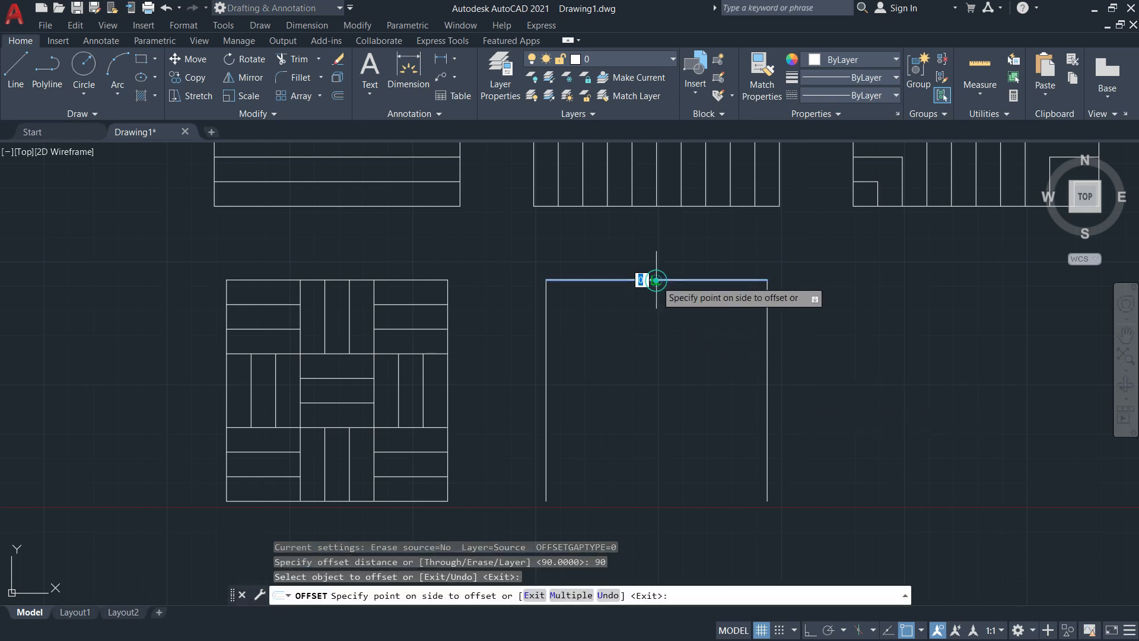
{"action": "left_click", "coordinate": [686, 430]}
{"action": "key", "text": "Escape"}
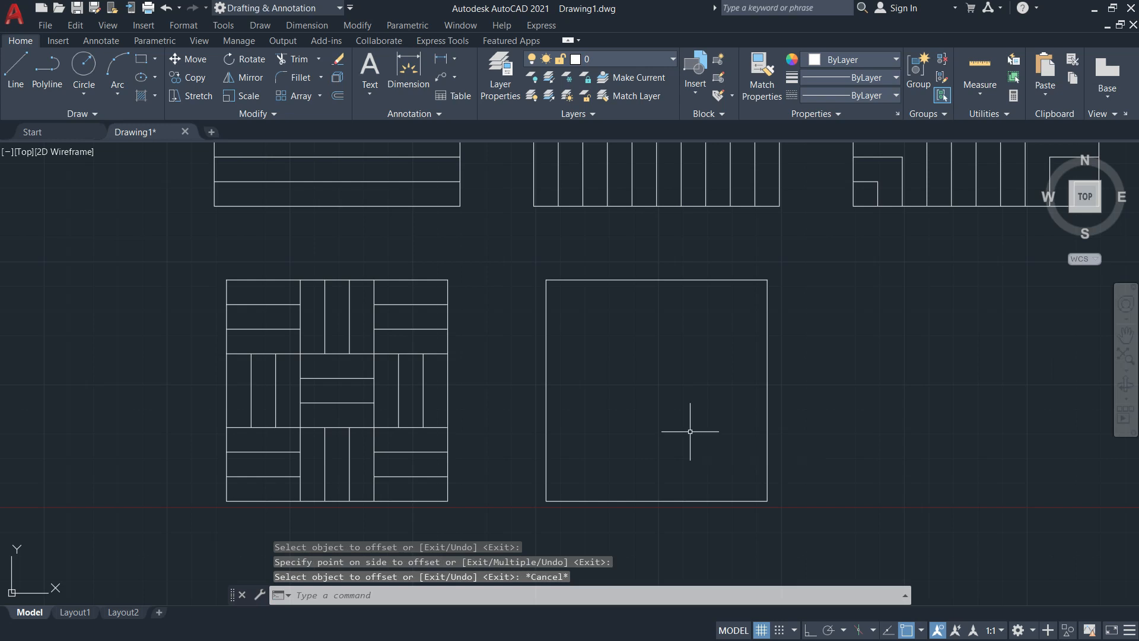
{"action": "key", "text": "Return"}
{"action": "type", "text": "1"}
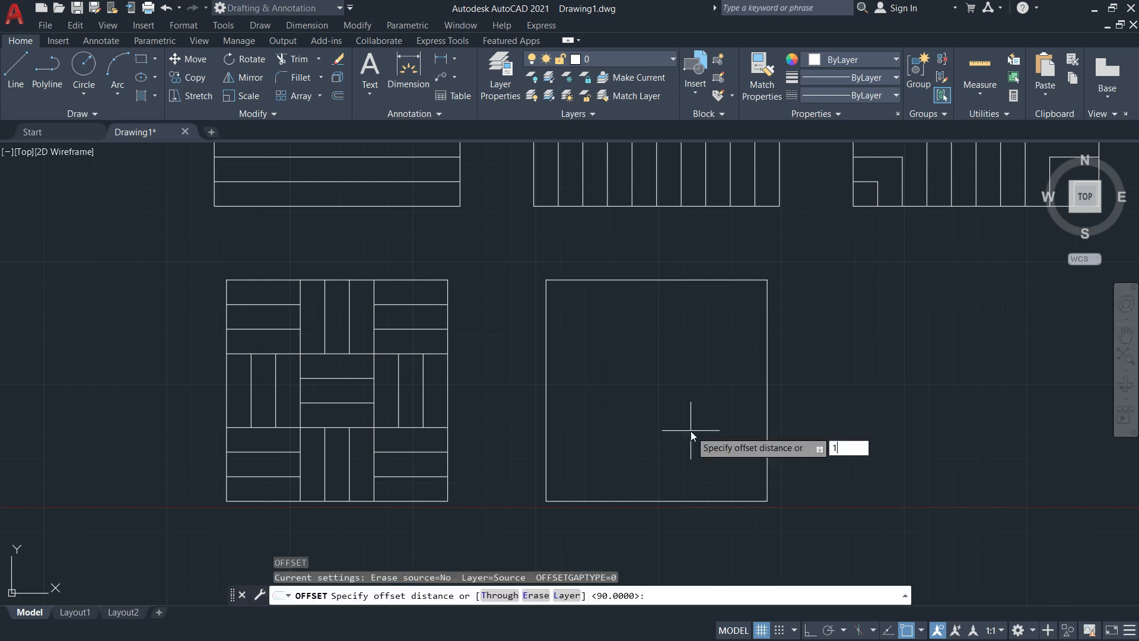
{"action": "type", "text": "0"}
{"action": "key", "text": "Return"}
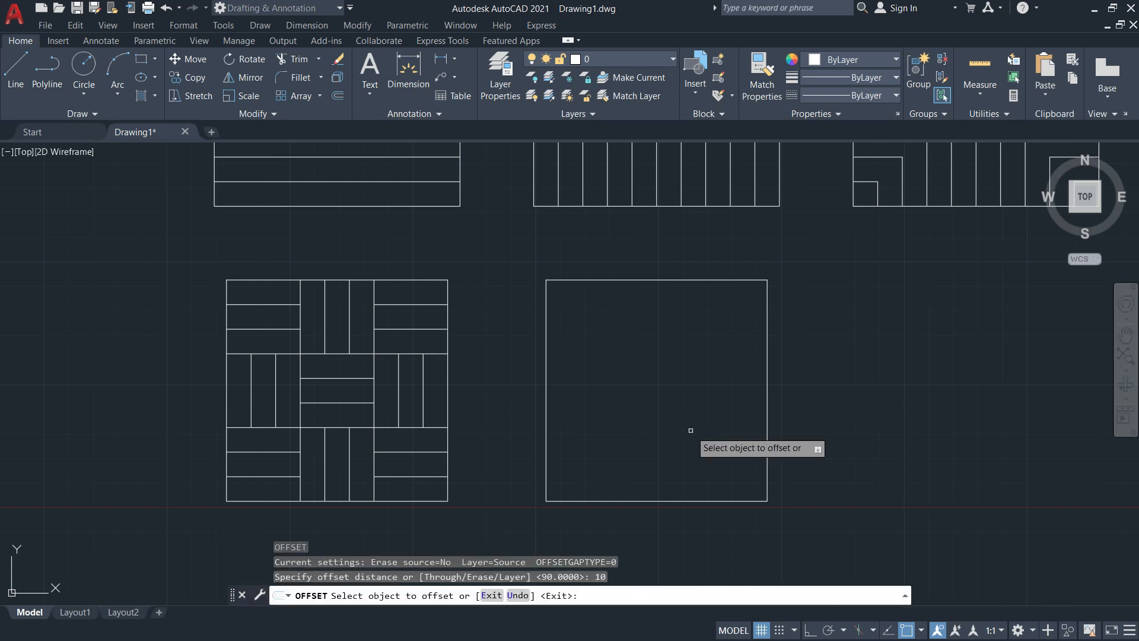
Offset the new square's top edge downward repeatedly to fill it with horizontal lines 10 mm apart
{"action": "left_click", "coordinate": [661, 280]}
{"action": "left_click", "coordinate": [667, 328]}
{"action": "left_click", "coordinate": [675, 303]}
{"action": "left_click", "coordinate": [676, 320]}
{"action": "left_click", "coordinate": [678, 329]}
{"action": "left_click", "coordinate": [681, 373]}
{"action": "left_click", "coordinate": [690, 354]}
{"action": "left_click", "coordinate": [686, 391]}
{"action": "left_click", "coordinate": [686, 377]}
{"action": "left_click", "coordinate": [687, 430]}
{"action": "left_click", "coordinate": [687, 403]}
{"action": "left_click", "coordinate": [688, 430]}
{"action": "left_click", "coordinate": [689, 427]}
{"action": "left_click", "coordinate": [691, 471]}
{"action": "left_click", "coordinate": [690, 466]}
{"action": "left_click", "coordinate": [687, 454]}
Offset the left edge rightward to add vertical lines 10 mm apart near the left side
{"action": "left_click", "coordinate": [686, 464]}
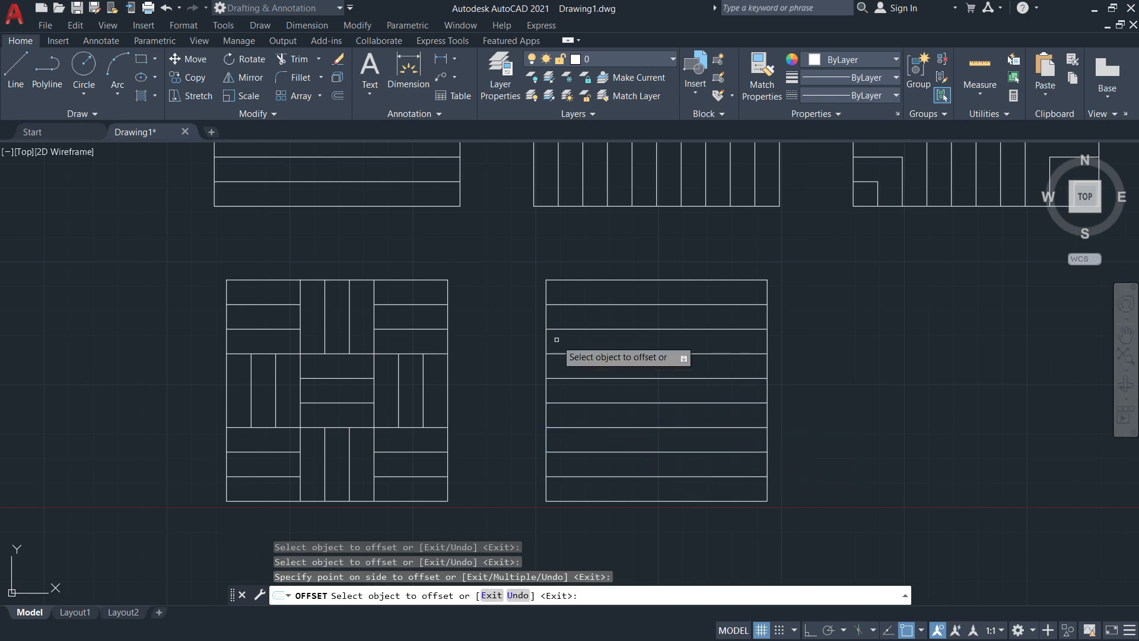
{"action": "left_click", "coordinate": [546, 318]}
{"action": "left_click", "coordinate": [547, 318]}
{"action": "left_click", "coordinate": [560, 318]}
{"action": "left_click", "coordinate": [571, 318]}
{"action": "left_click", "coordinate": [596, 318]}
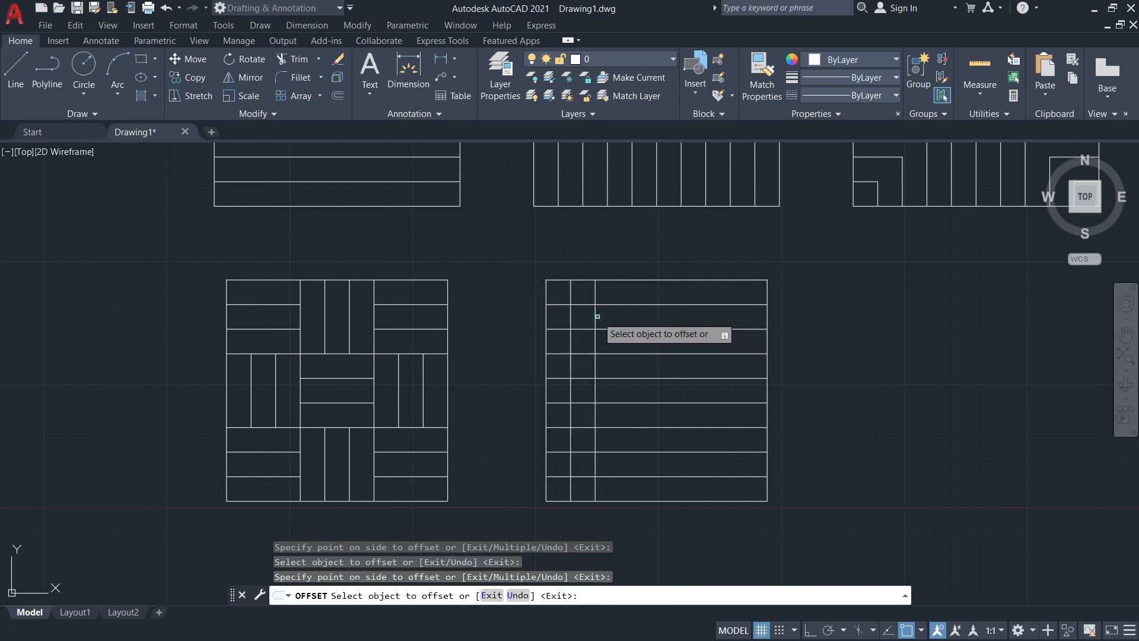
{"action": "left_click", "coordinate": [596, 317]}
{"action": "left_click", "coordinate": [597, 317]}
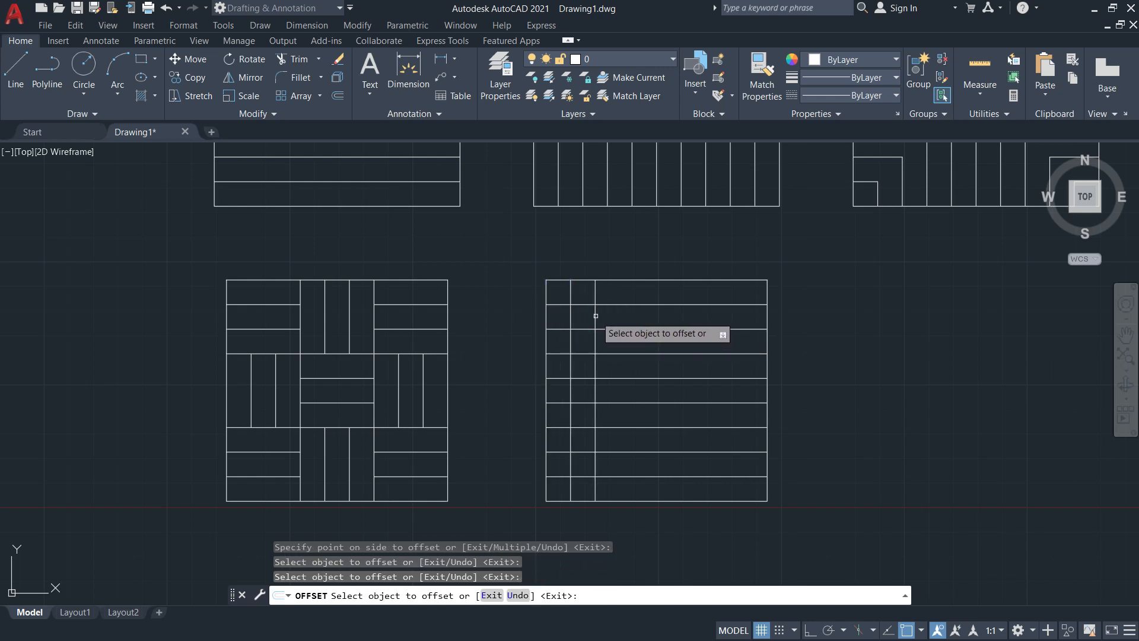
{"action": "left_click", "coordinate": [597, 317]}
{"action": "left_click", "coordinate": [619, 317]}
{"action": "key", "text": "Escape"}
{"action": "key", "text": "alt+Tab"}
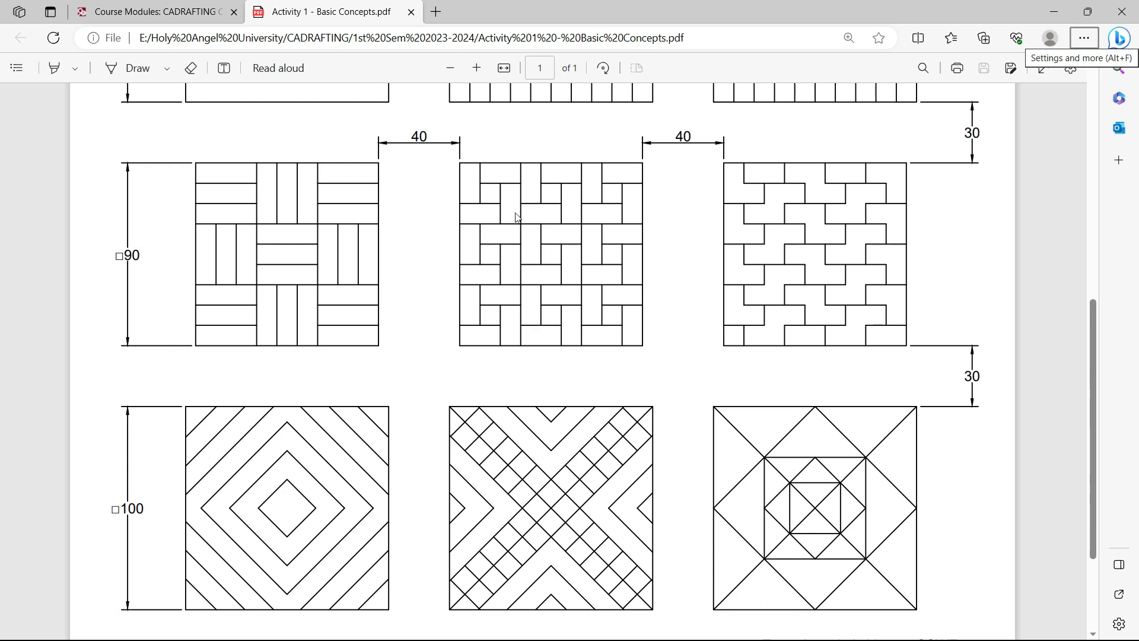
Offset the third left-side vertical line 30 mm to the right inside the new 90 mm square
{"action": "key", "text": "alt+Tab"}
{"action": "scroll", "coordinate": [677, 375], "scroll_direction": "up", "scroll_amount": 5}
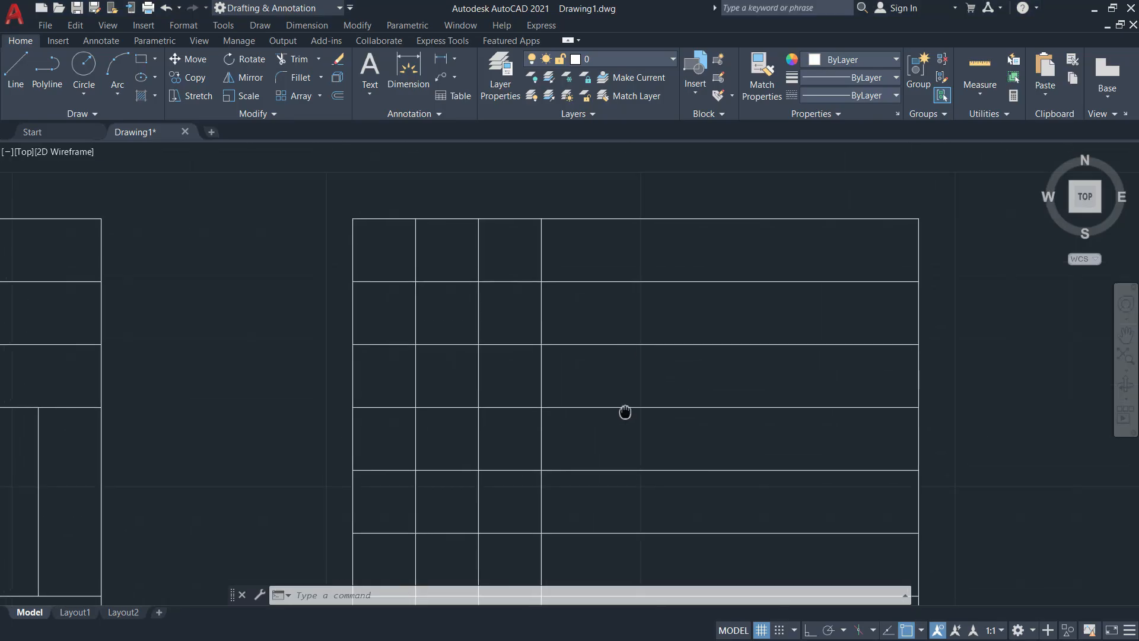
{"action": "type", "text": "o"}
{"action": "key", "text": "Return"}
{"action": "type", "text": "30"}
{"action": "key", "text": "Return"}
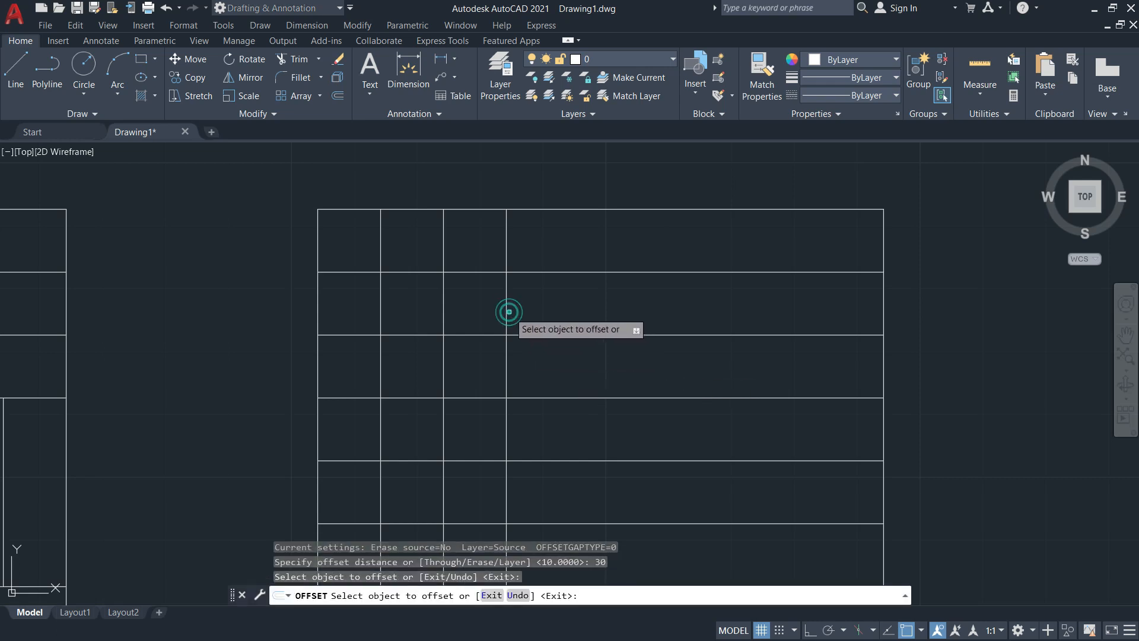
{"action": "left_click", "coordinate": [507, 310]}
{"action": "left_click", "coordinate": [703, 313]}
{"action": "key", "text": "Escape"}
{"action": "scroll", "coordinate": [792, 259], "scroll_direction": "down", "scroll_amount": 2}
{"action": "mouse_move", "coordinate": [686, 290]}
{"action": "middle_mouse_down"}
{"action": "mouse_move", "coordinate": [654, 308]}
{"action": "mouse_move", "coordinate": [565, 315]}
{"action": "middle_mouse_up"}
{"action": "scroll", "coordinate": [656, 305], "scroll_direction": "down", "scroll_amount": 3}
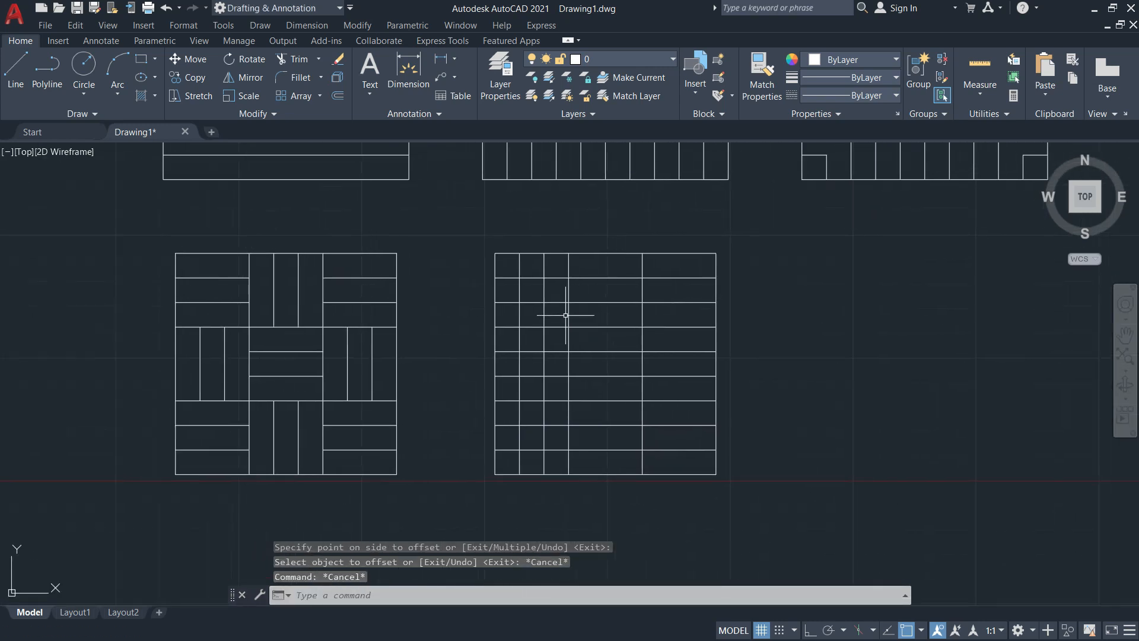
{"action": "key", "text": "alt+Tab"}
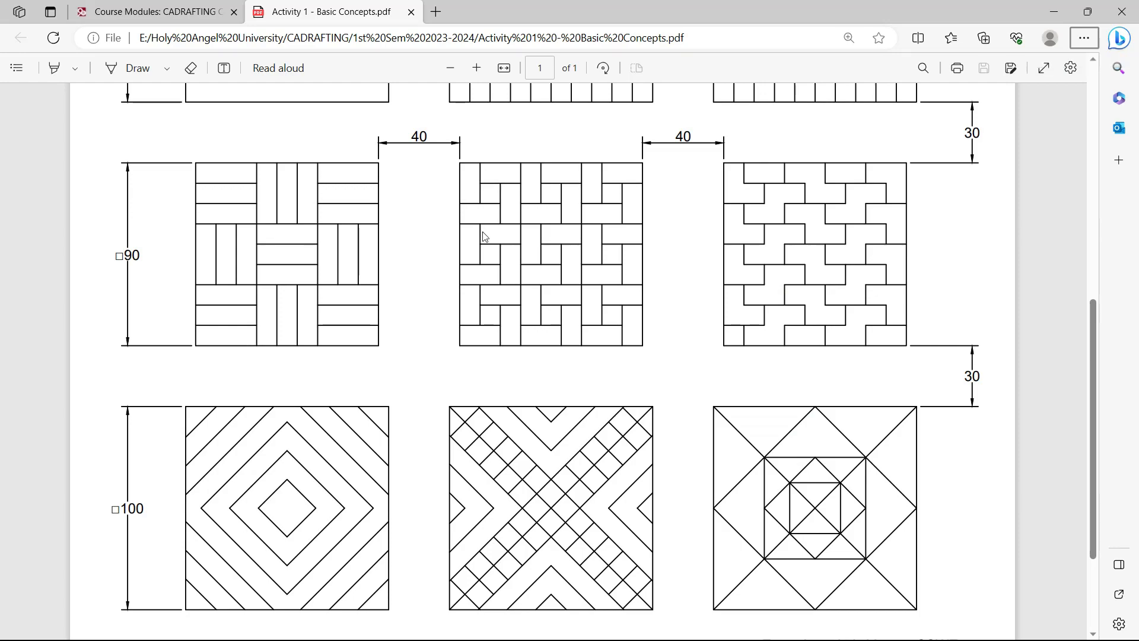
Trim short excess horizontal and vertical pieces in the new square's line grid
{"action": "key", "text": "alt+Tab"}
{"action": "type", "text": "tr"}
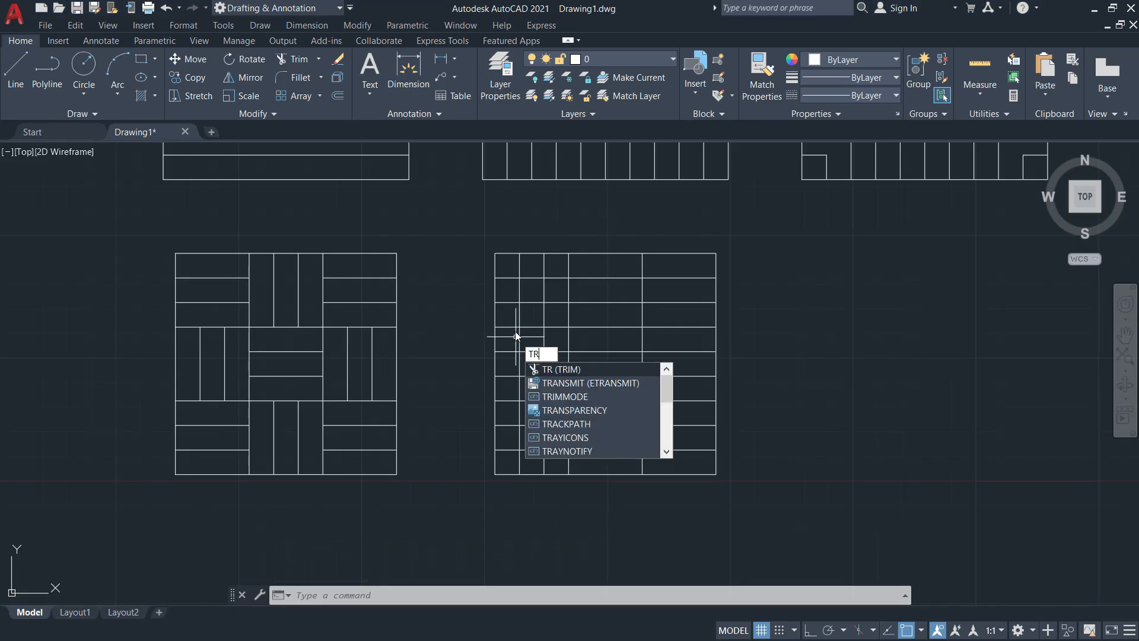
{"action": "key", "text": "Return"}
{"action": "left_click", "coordinate": [525, 301]}
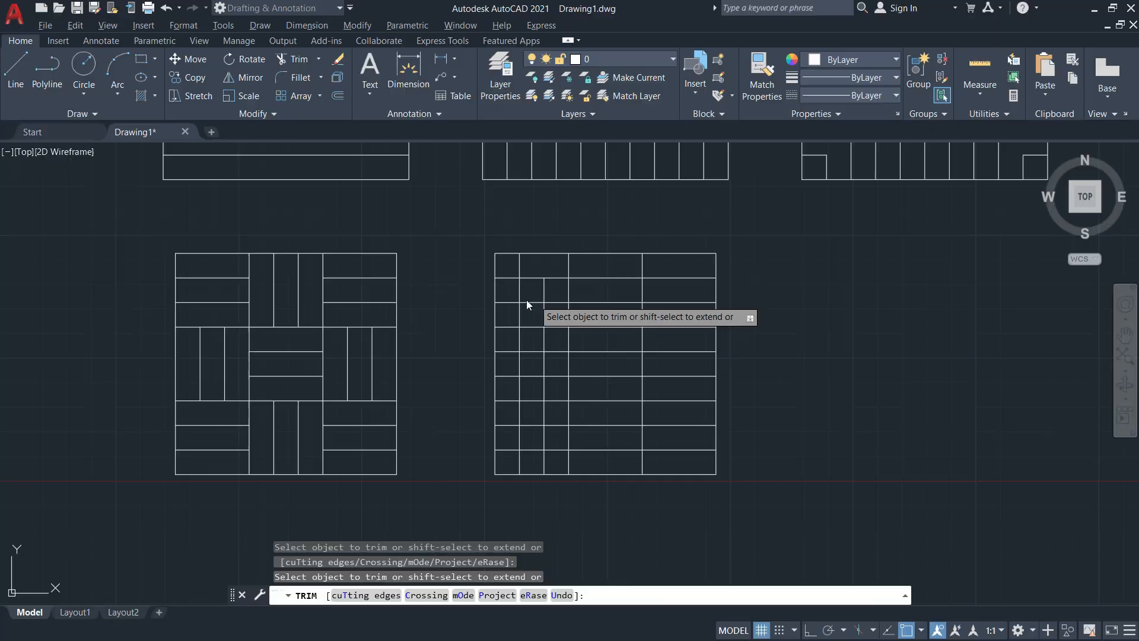
{"action": "key", "text": "alt+Tab"}
{"action": "key", "text": "alt+Tab"}
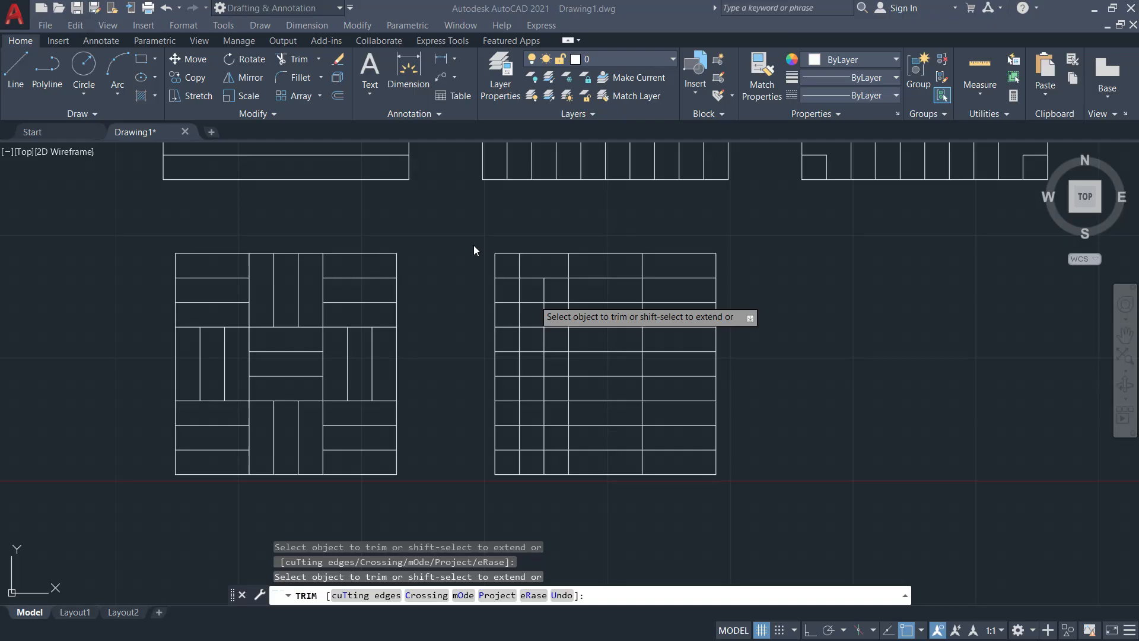
{"action": "left_click", "coordinate": [518, 318]}
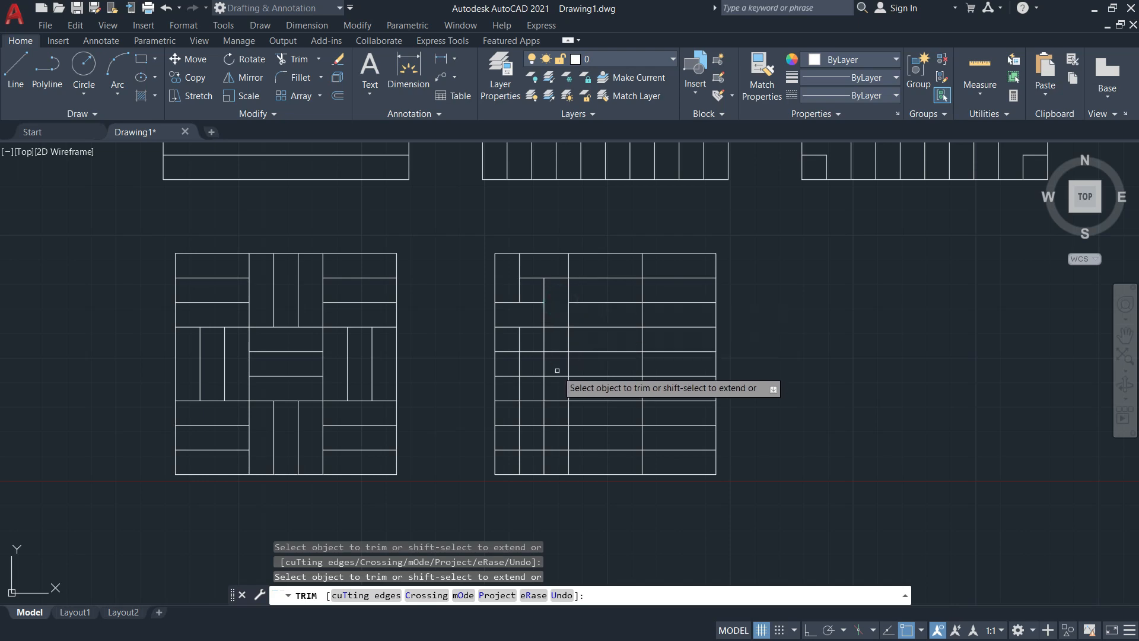
{"action": "key", "text": "alt+Tab"}
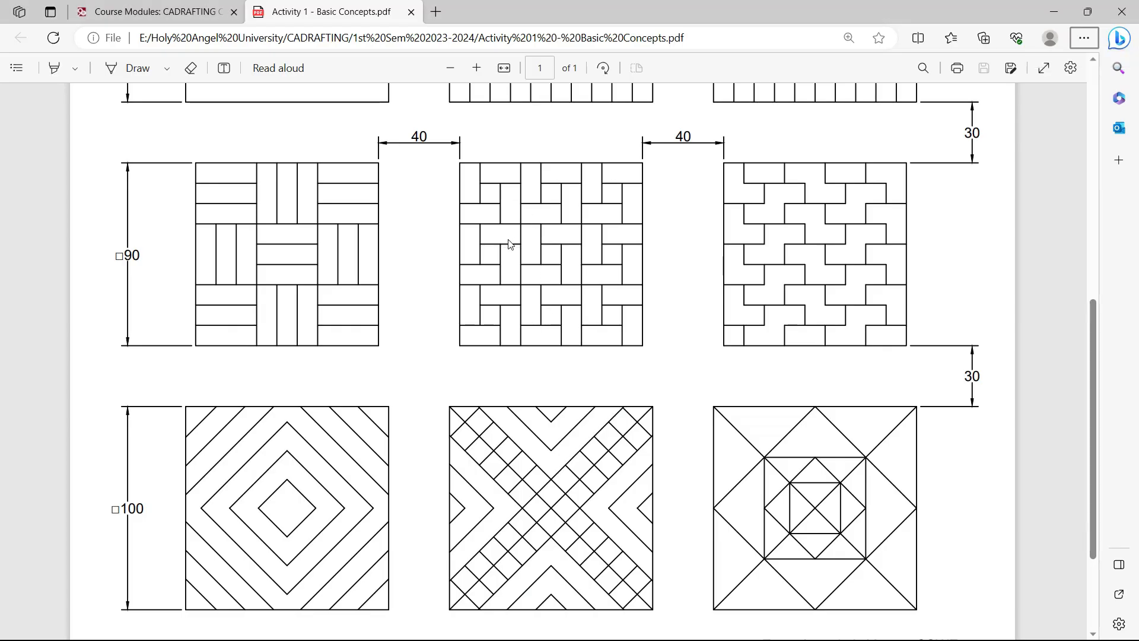
{"action": "key", "text": "alt+Tab"}
{"action": "left_click", "coordinate": [544, 339]}
{"action": "left_click", "coordinate": [510, 352]}
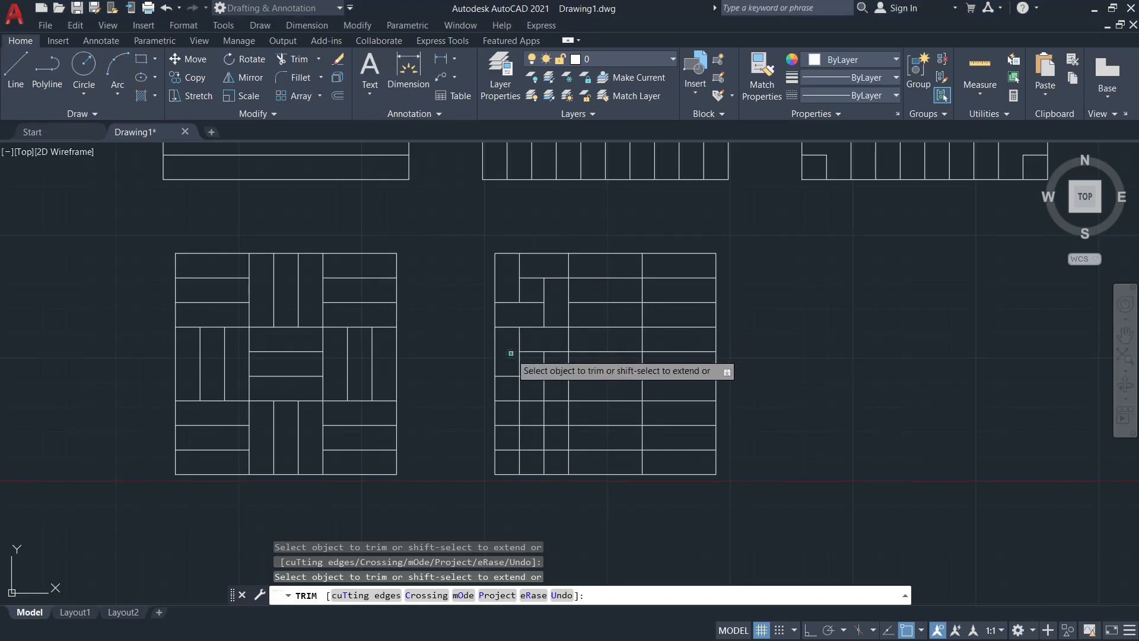
{"action": "left_click", "coordinate": [520, 388]}
{"action": "left_click", "coordinate": [552, 375]}
{"action": "left_click", "coordinate": [558, 401]}
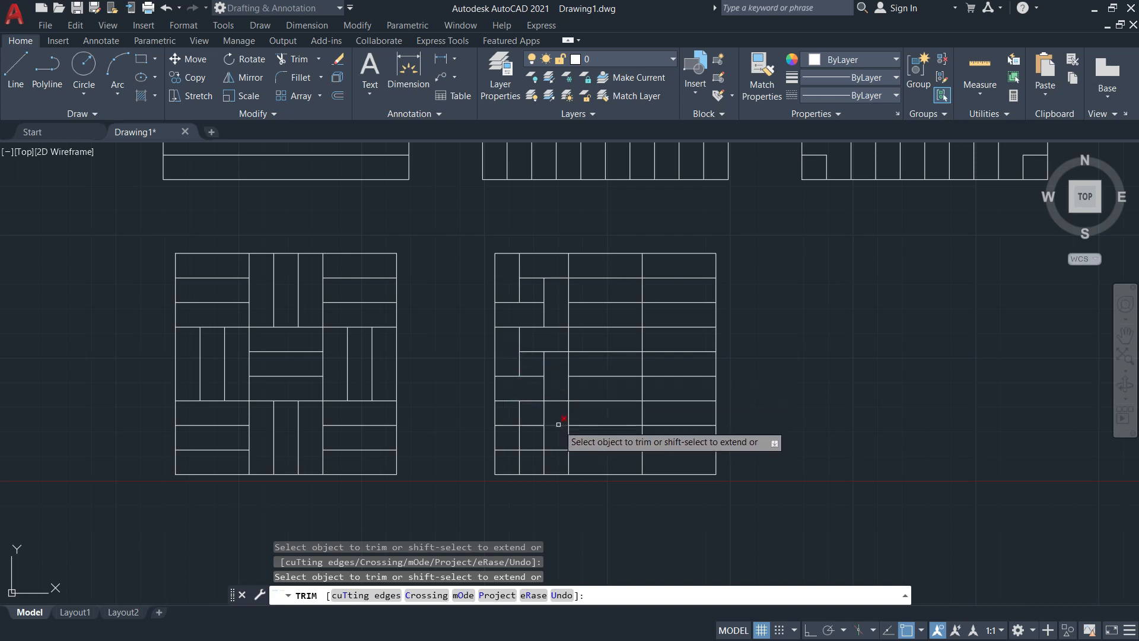
{"action": "left_click", "coordinate": [544, 413]}
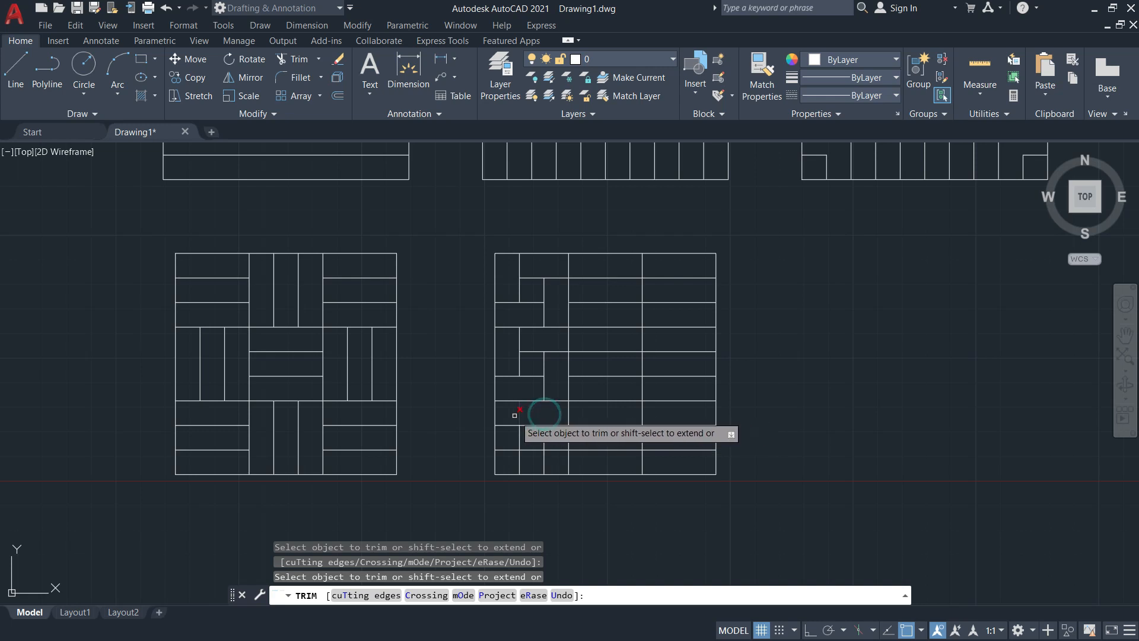
{"action": "left_click", "coordinate": [509, 427]}
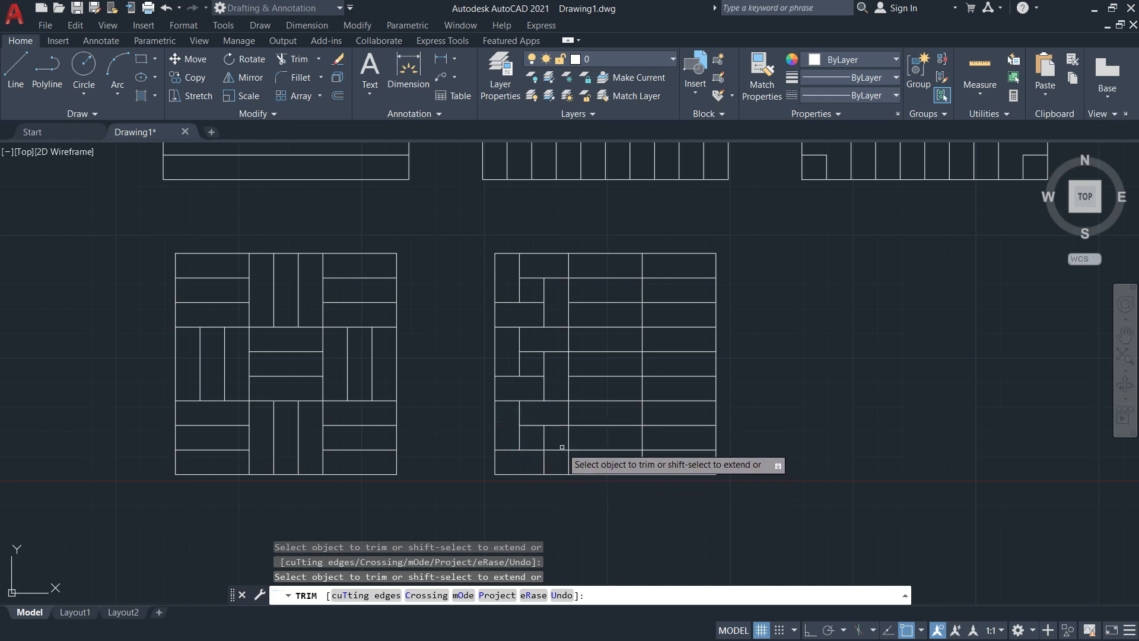
{"action": "key", "text": "Escape"}
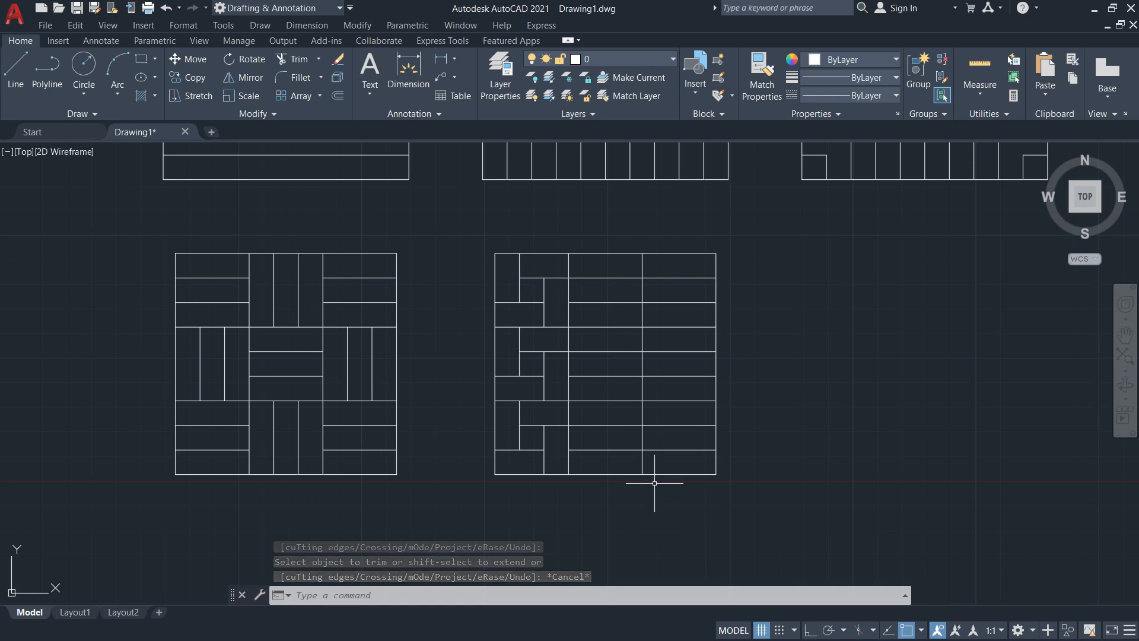
Using the vertical line as the cutting edge, trim the six horizontal lines to its right
{"action": "type", "text": "TR"}
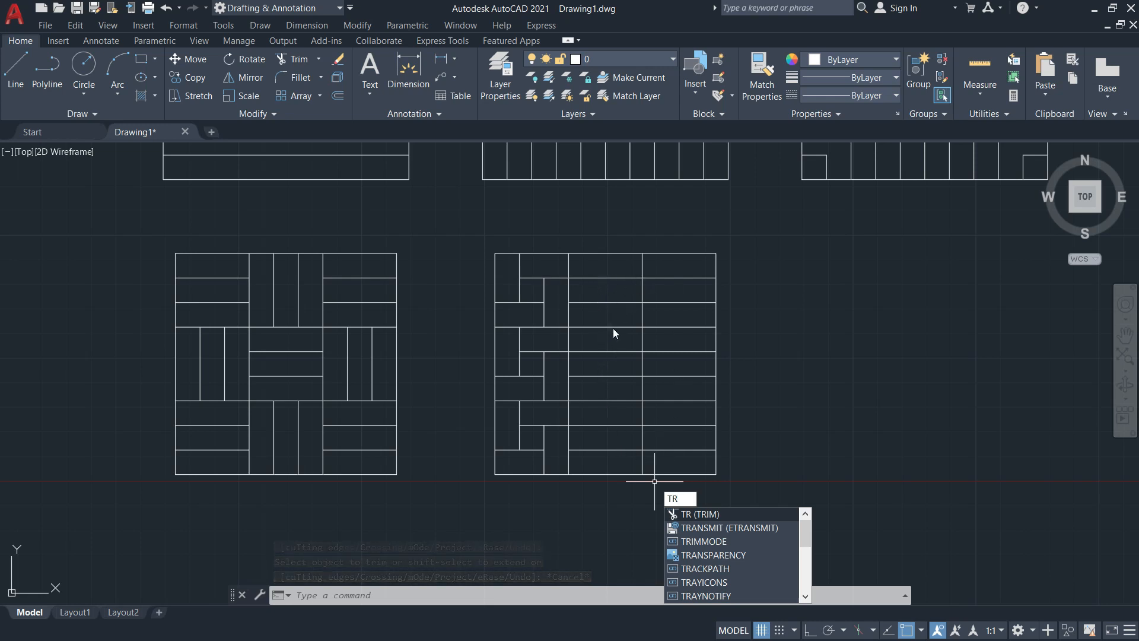
{"action": "key", "text": "Return"}
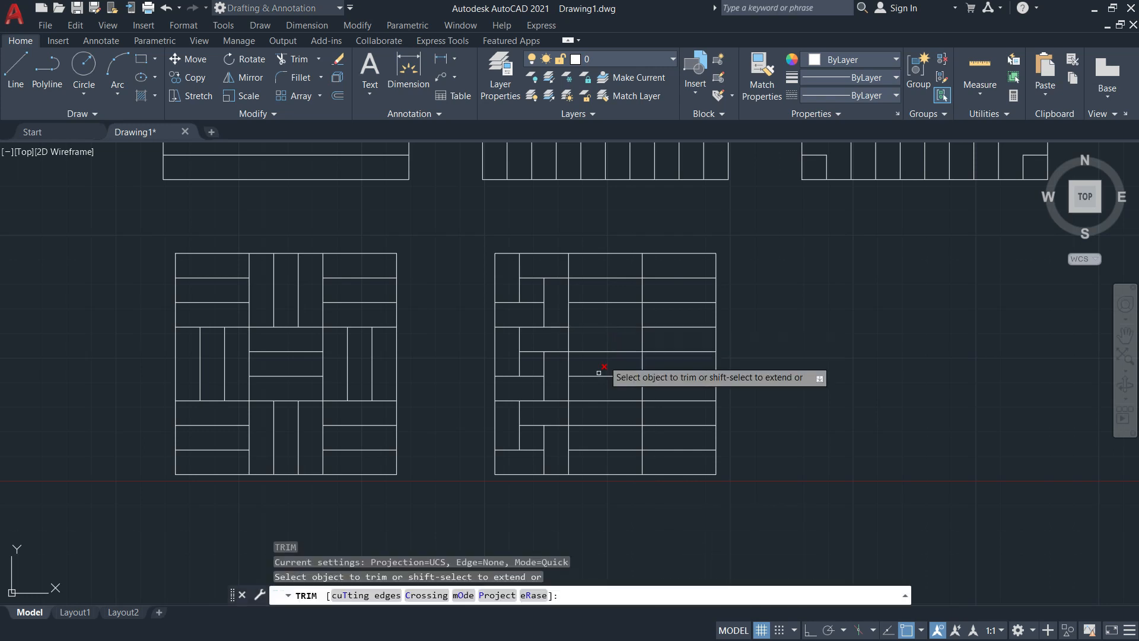
{"action": "left_click", "coordinate": [363, 604]}
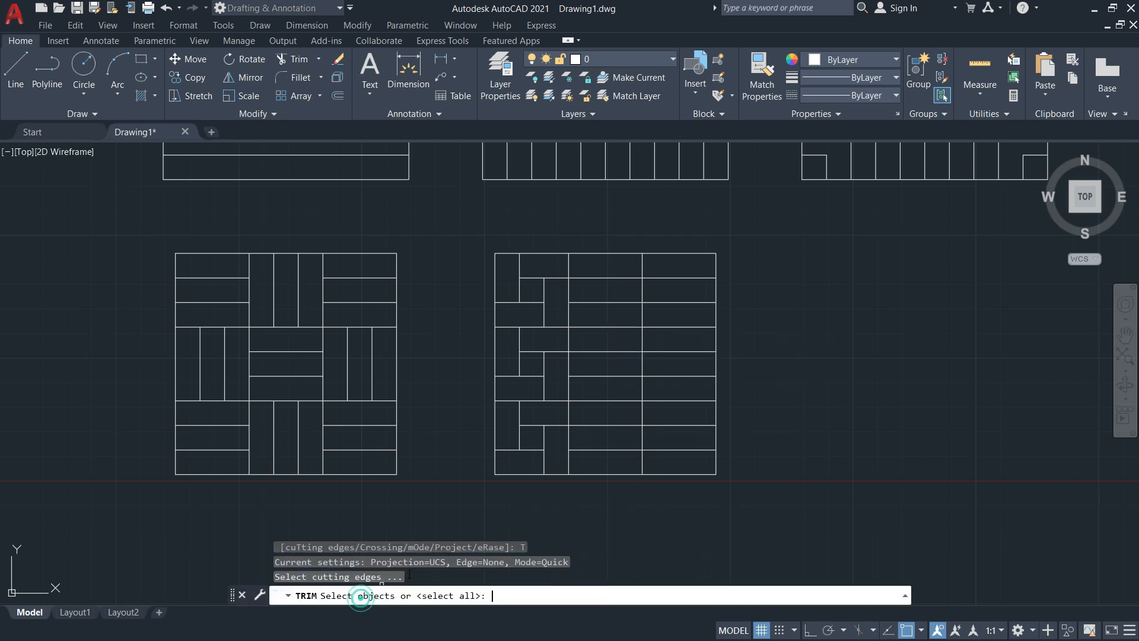
{"action": "left_click", "coordinate": [568, 318]}
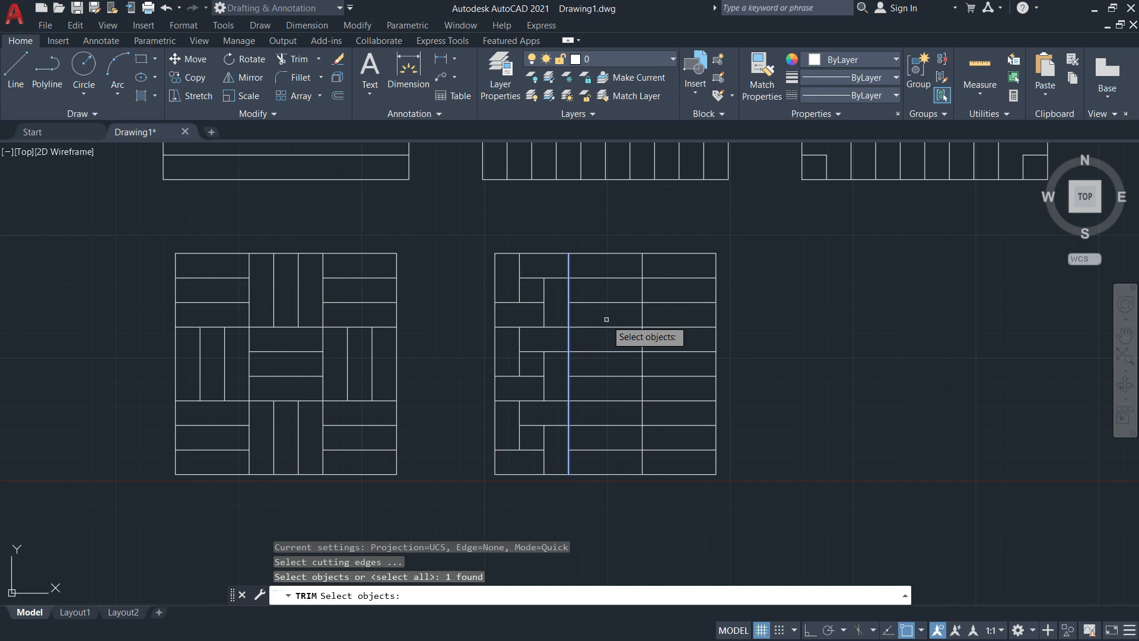
{"action": "key", "text": "Return"}
{"action": "left_click", "coordinate": [605, 277]}
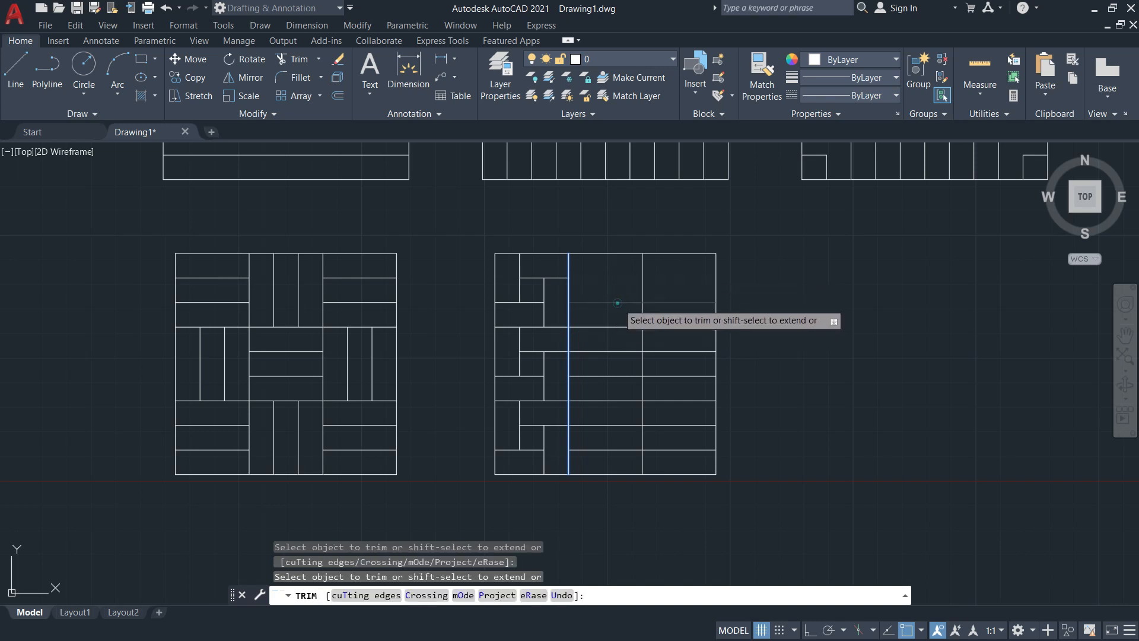
{"action": "left_click", "coordinate": [617, 302]}
{"action": "left_click", "coordinate": [604, 351]}
{"action": "left_click", "coordinate": [607, 374]}
{"action": "left_click", "coordinate": [600, 426]}
{"action": "left_click", "coordinate": [602, 450]}
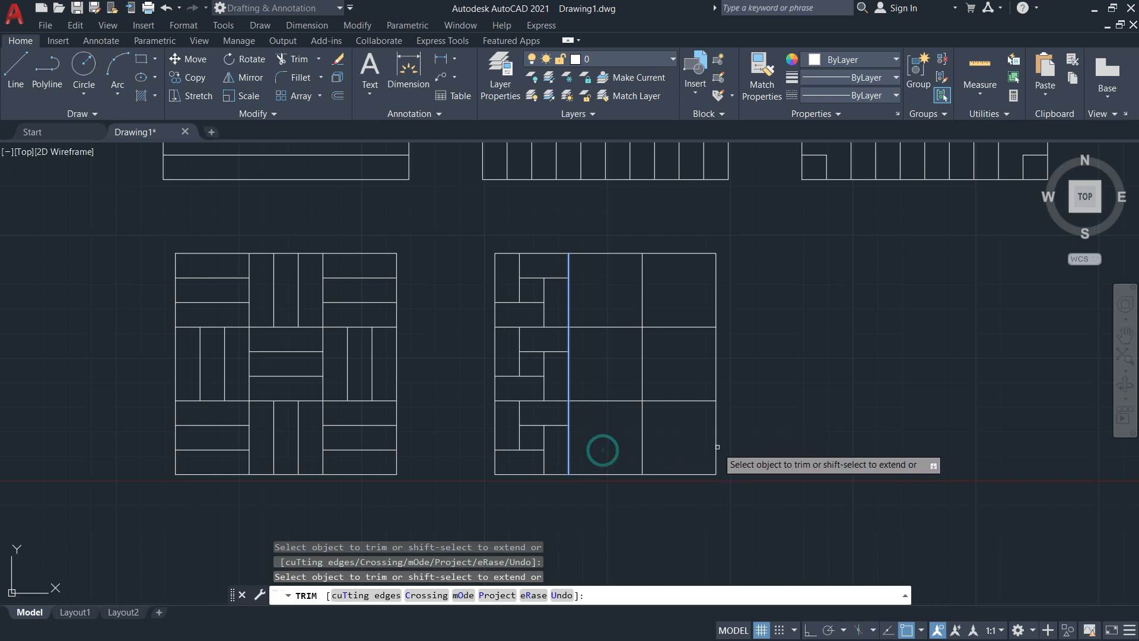
{"action": "key", "text": "Escape"}
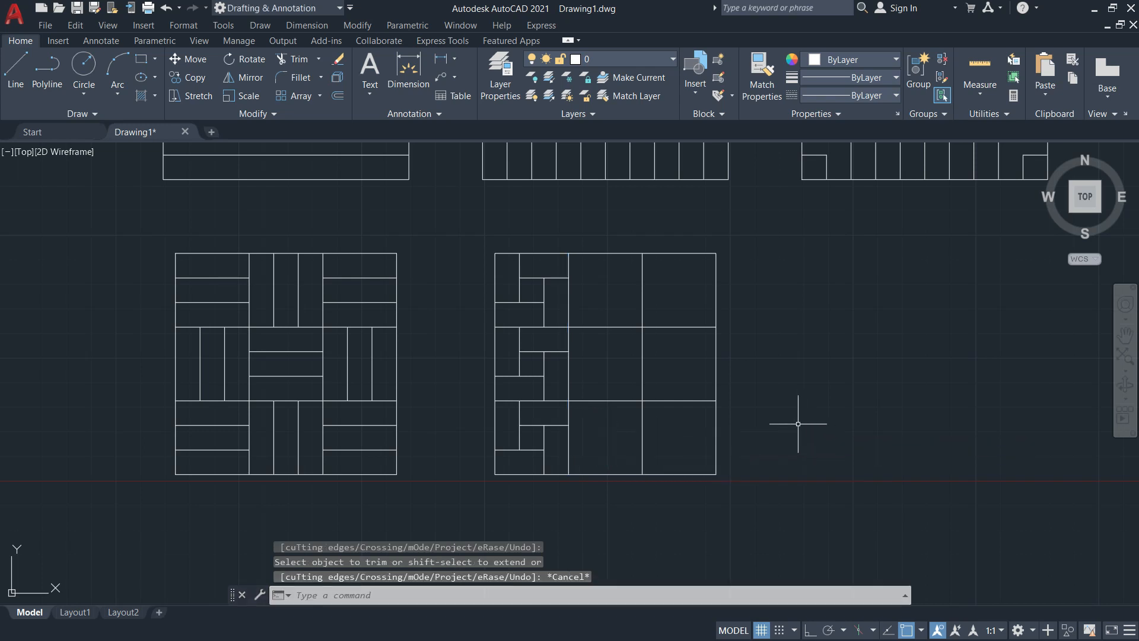
{"action": "scroll", "coordinate": [620, 335], "scroll_direction": "up", "scroll_amount": 2}
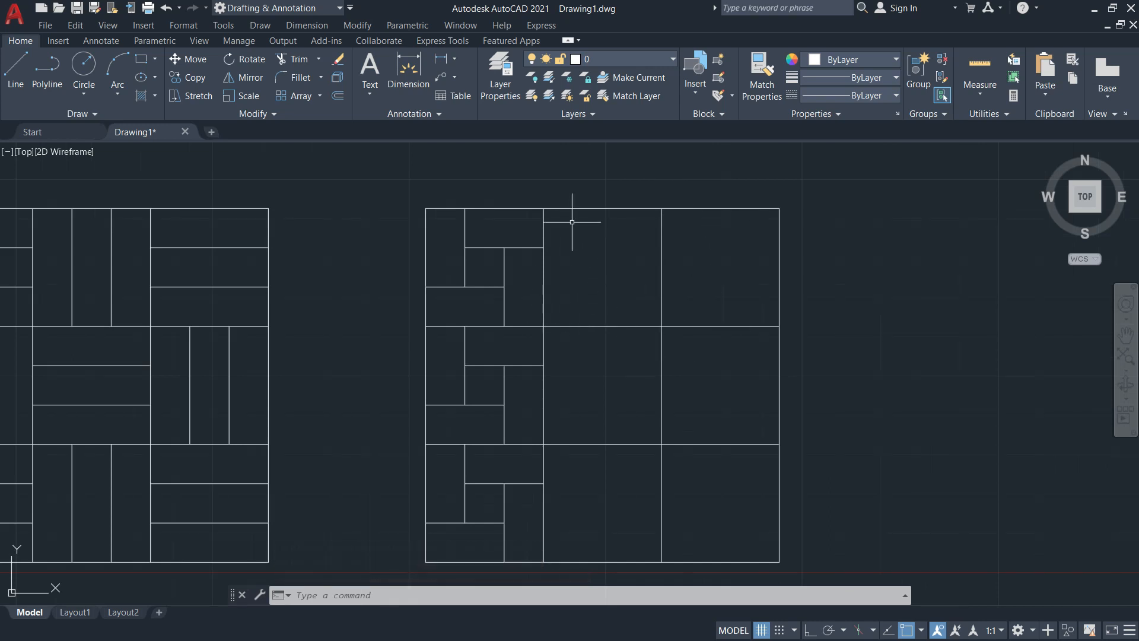
Start a copy and select all the brick pattern lines in the square's left column
{"action": "middle_click_drag", "start_coordinate": [615, 378], "coordinate": [650, 378]}
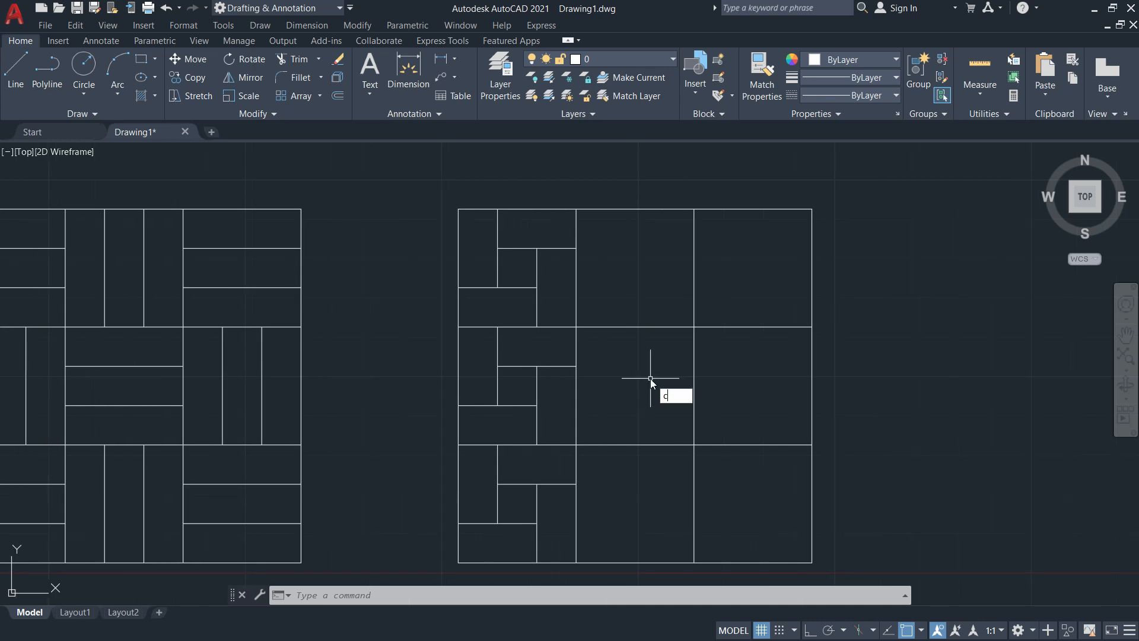
{"action": "type", "text": "o"}
{"action": "key", "text": "Return"}
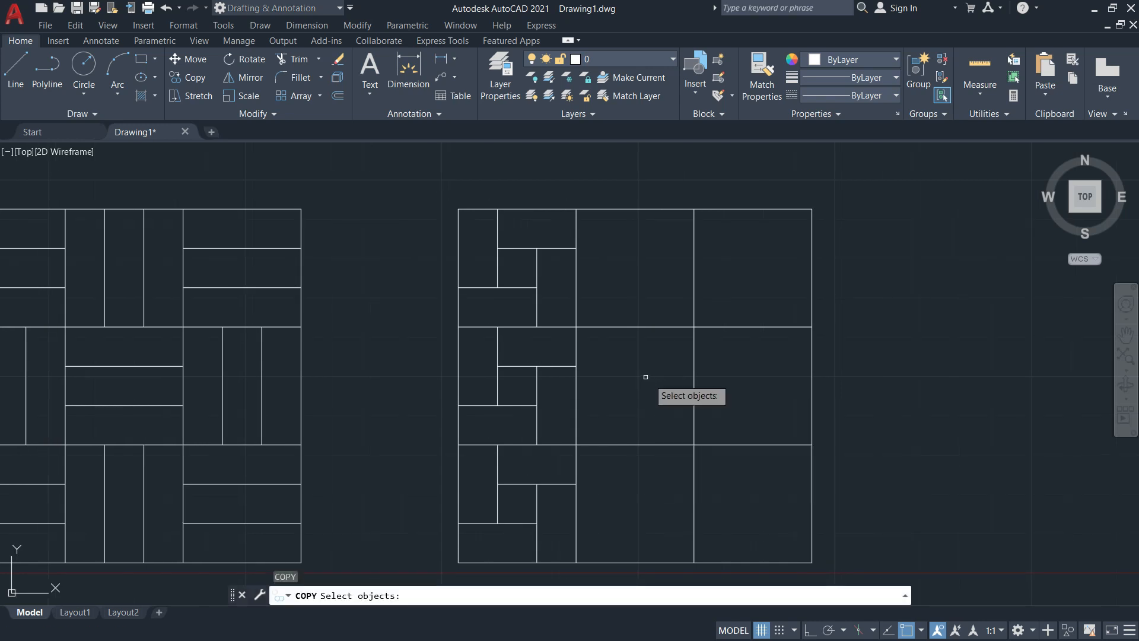
{"action": "left_click", "coordinate": [554, 294]}
{"action": "left_click", "coordinate": [482, 219]}
{"action": "left_click", "coordinate": [546, 417]}
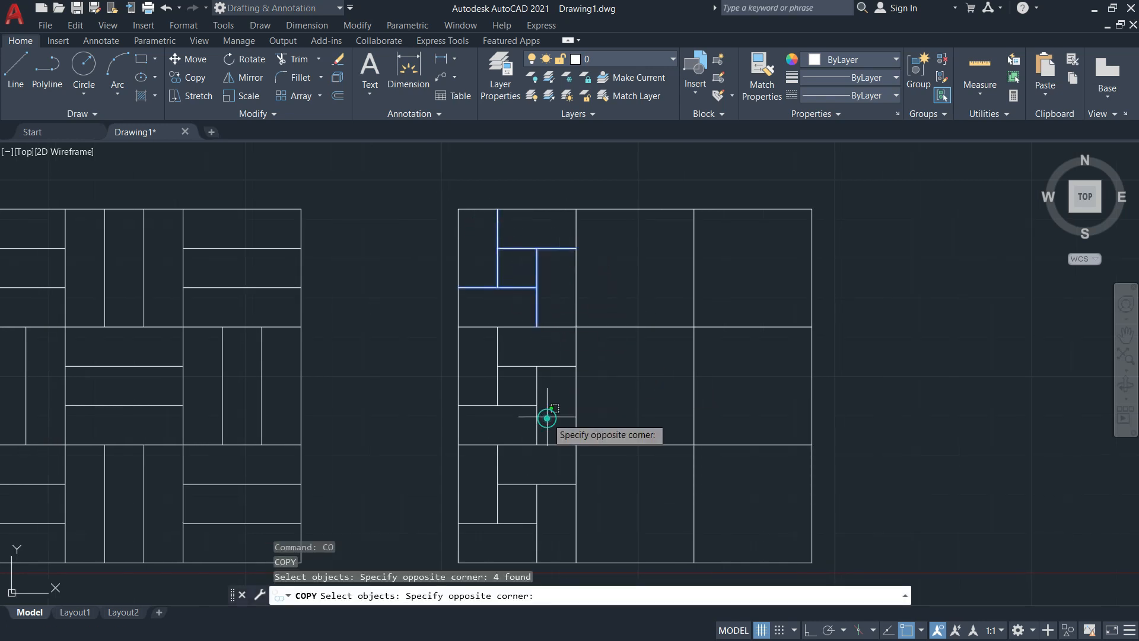
{"action": "left_click", "coordinate": [476, 336]}
{"action": "middle_click_drag", "start_coordinate": [536, 535], "coordinate": [543, 498]}
{"action": "left_click", "coordinate": [556, 503]}
{"action": "left_click", "coordinate": [486, 440]}
{"action": "key", "text": "Return"}
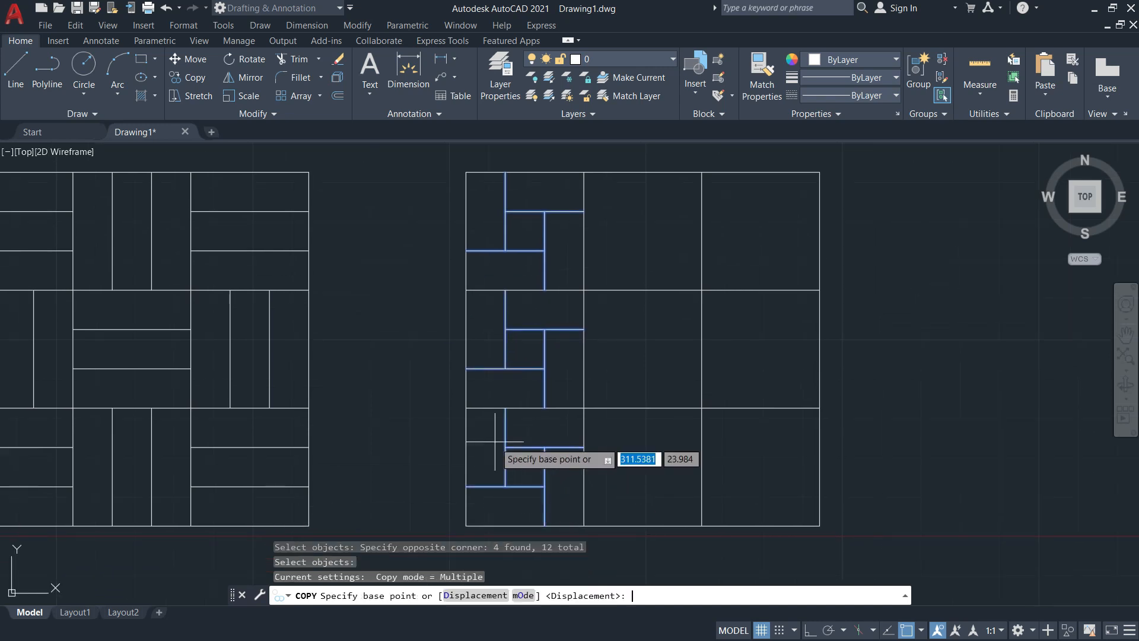
Copy the selected pattern from the top-left corner base point to the right, filling the square
{"action": "left_click", "coordinate": [466, 172]}
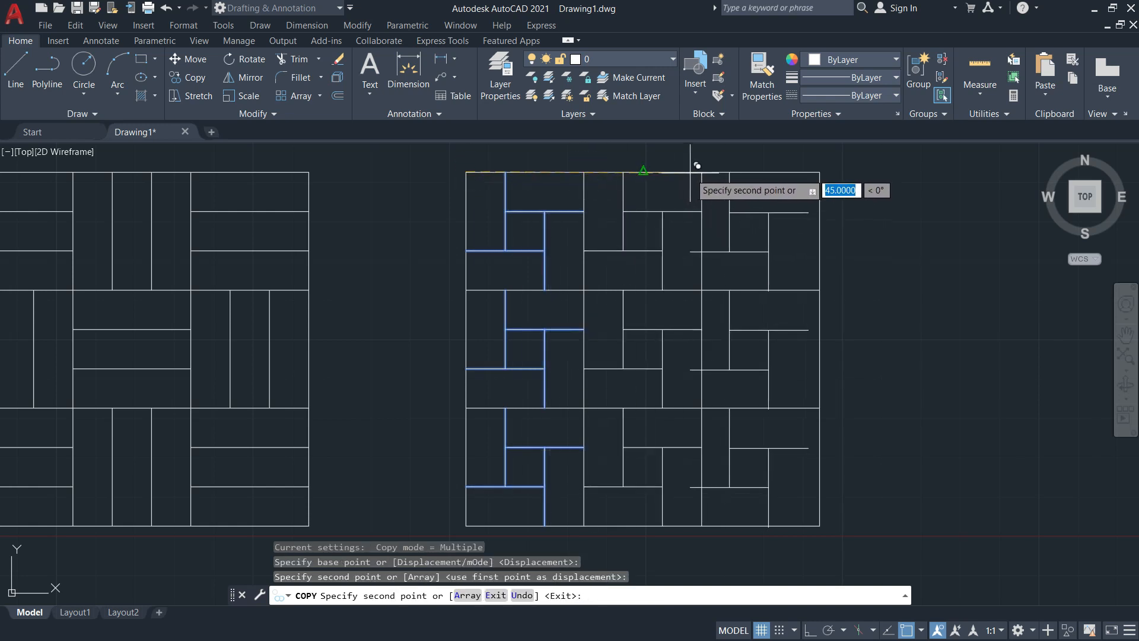
{"action": "left_click", "coordinate": [702, 172]}
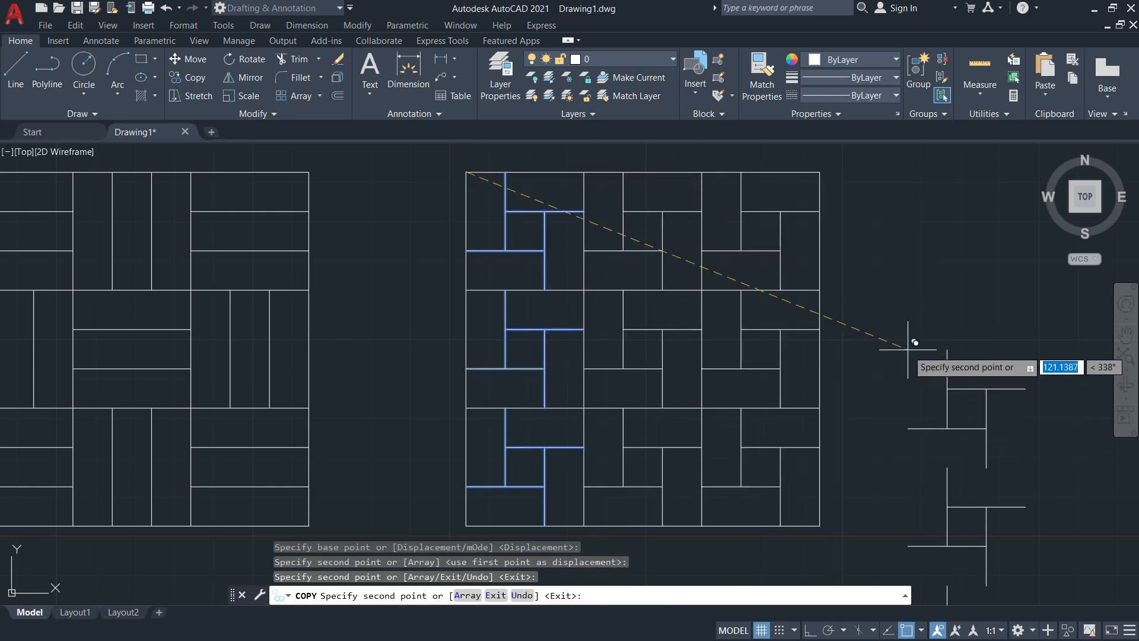
{"action": "key", "text": "Escape"}
{"action": "scroll", "coordinate": [895, 351], "scroll_direction": "down", "scroll_amount": 3}
{"action": "middle_click_drag", "start_coordinate": [888, 349], "coordinate": [789, 402]}
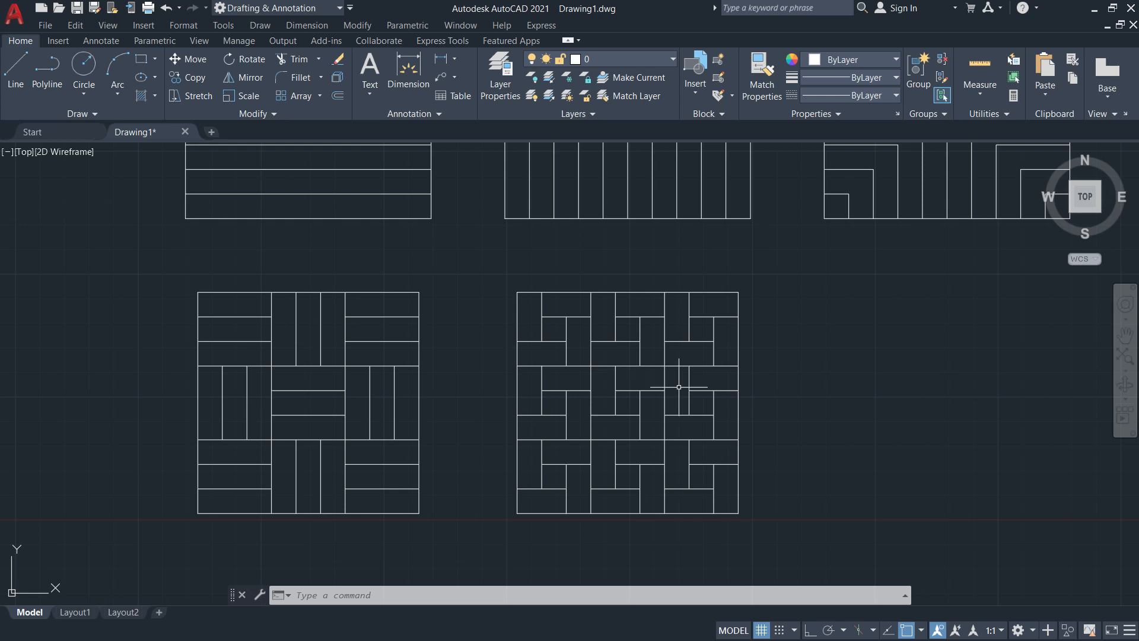
{"action": "middle_click_drag", "start_coordinate": [784, 399], "coordinate": [749, 334]}
Offset the brick square's right edge 40 mm to the right
{"action": "key", "text": "alt+Tab"}
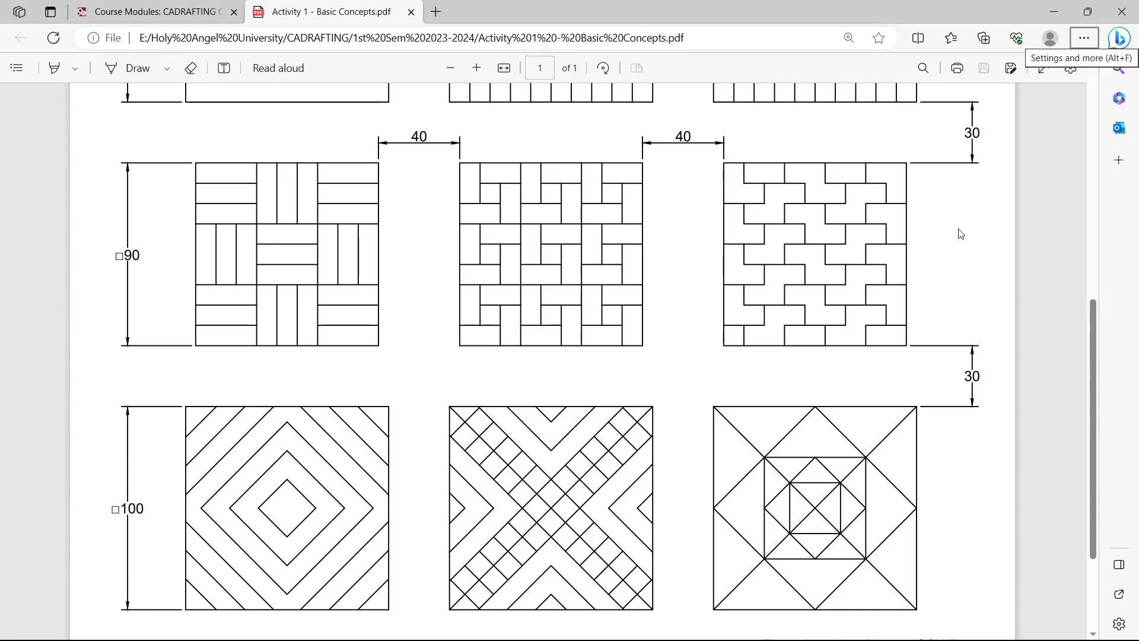
{"action": "key", "text": "alt+Tab"}
{"action": "middle_click_drag", "start_coordinate": [767, 325], "coordinate": [712, 358]}
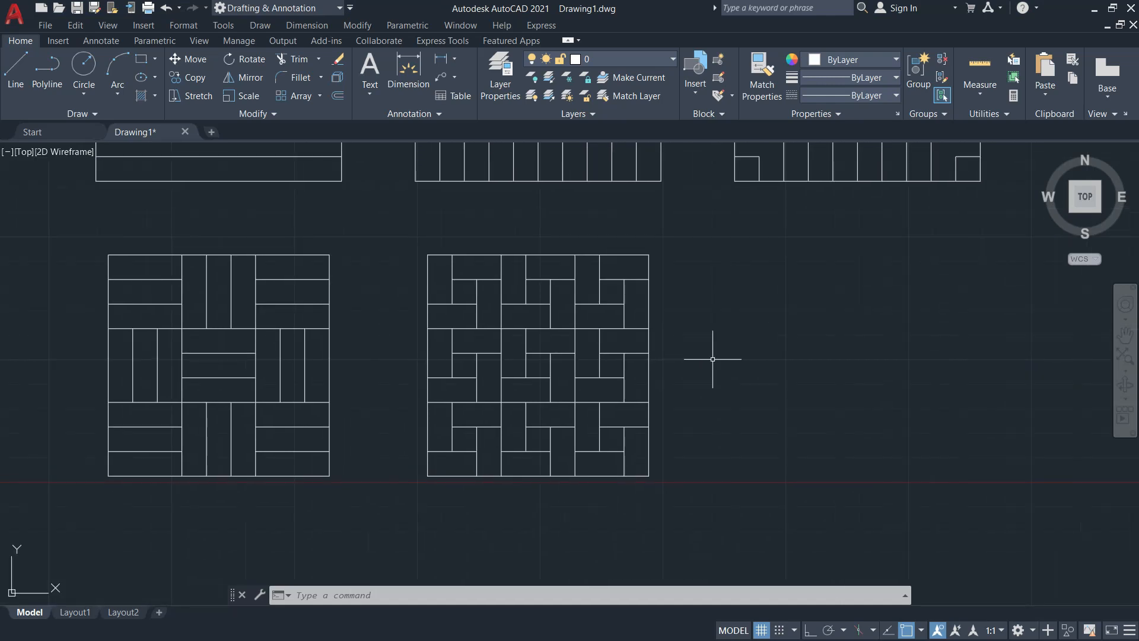
{"action": "type", "text": "o"}
{"action": "key", "text": "Return"}
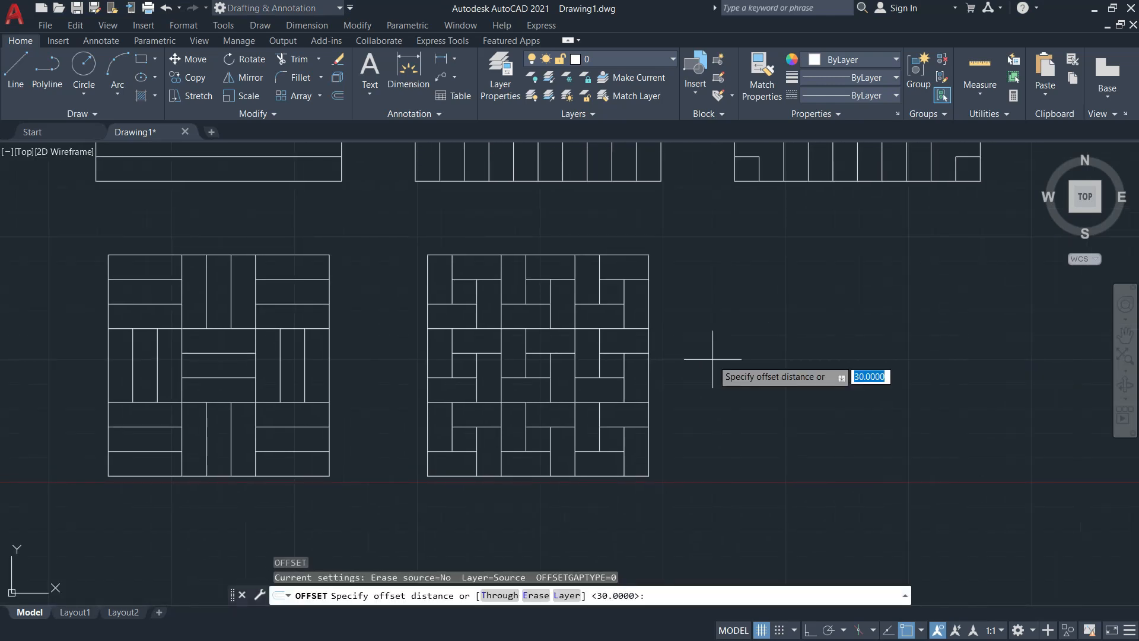
{"action": "type", "text": "40"}
{"action": "key", "text": "Return"}
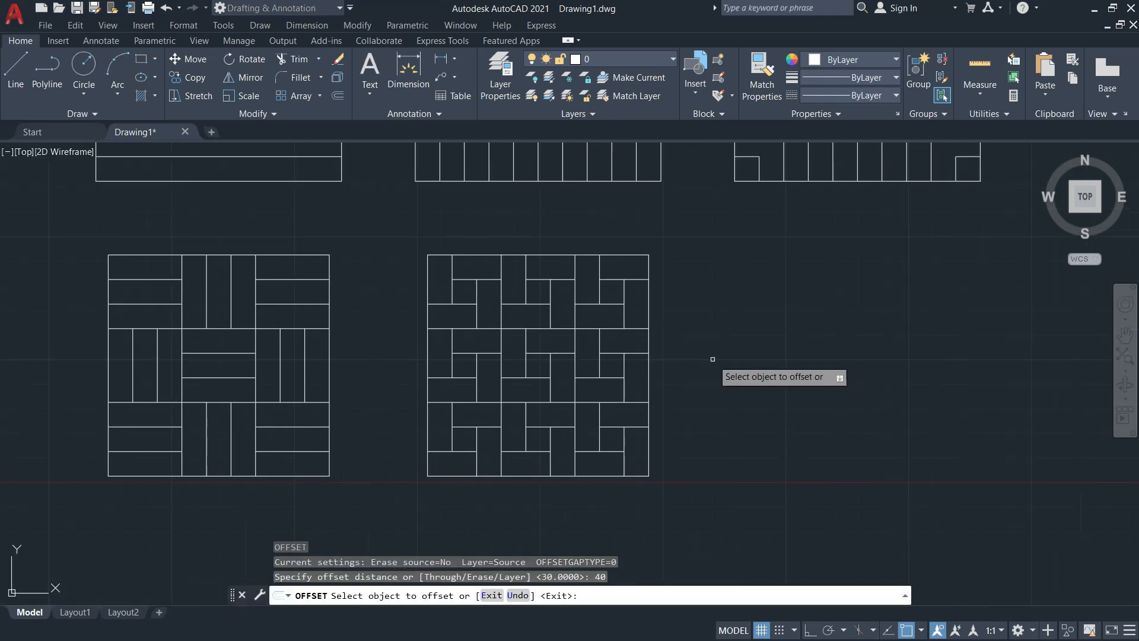
{"action": "left_click", "coordinate": [650, 312]}
{"action": "left_click", "coordinate": [744, 314]}
Offset that new vertical line 90 mm further right for the third square's right side
{"action": "key", "text": "Return"}
{"action": "key", "text": "Return"}
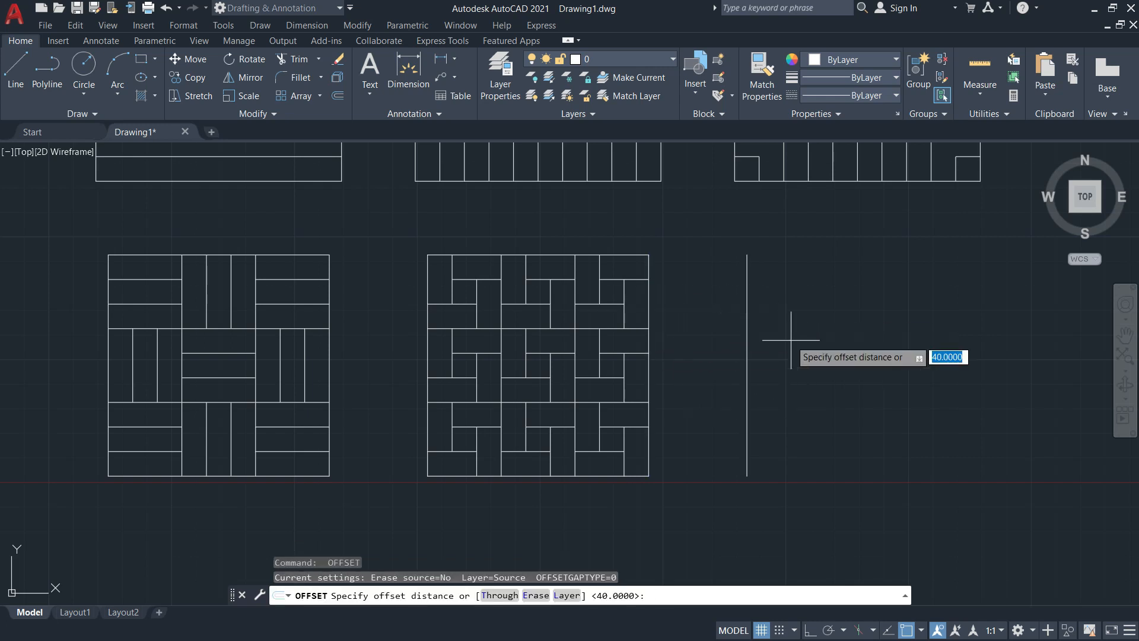
{"action": "type", "text": "90"}
{"action": "key", "text": "Return"}
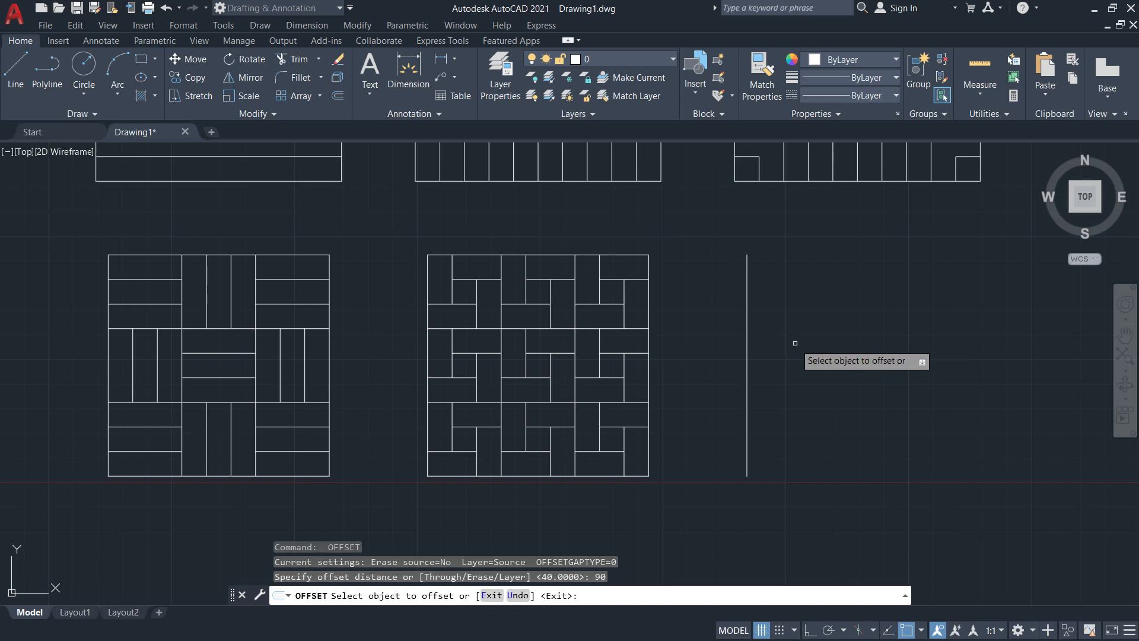
{"action": "left_click", "coordinate": [747, 313]}
{"action": "left_click", "coordinate": [830, 317]}
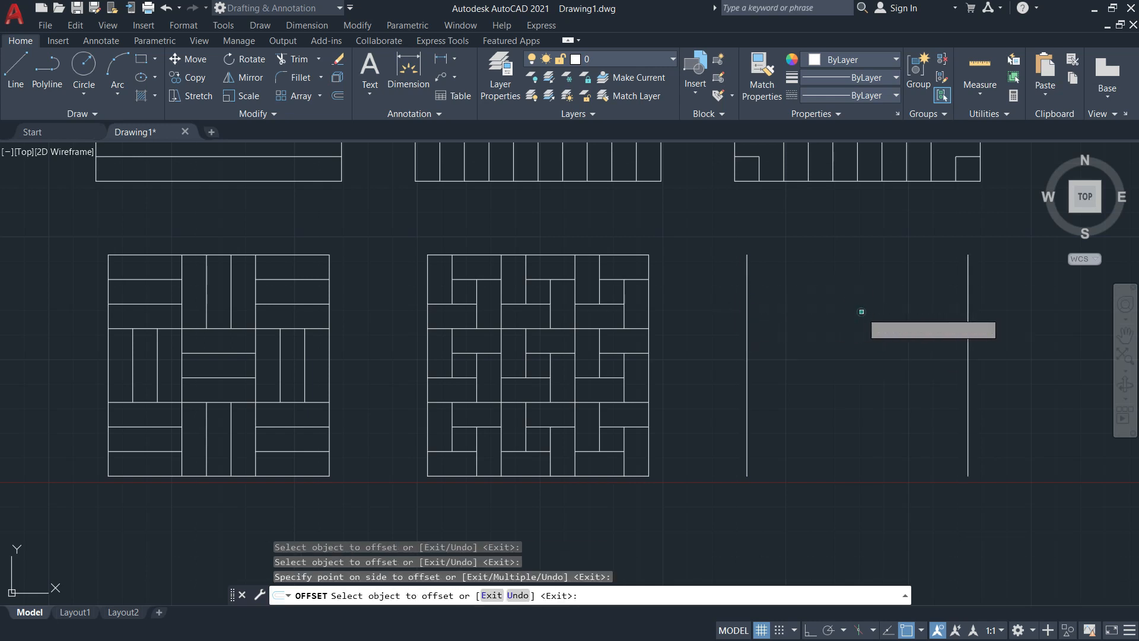
{"action": "key", "text": "Return"}
Draw a line joining the tops of the two new vertical lines as the top edge
{"action": "key", "text": "Return"}
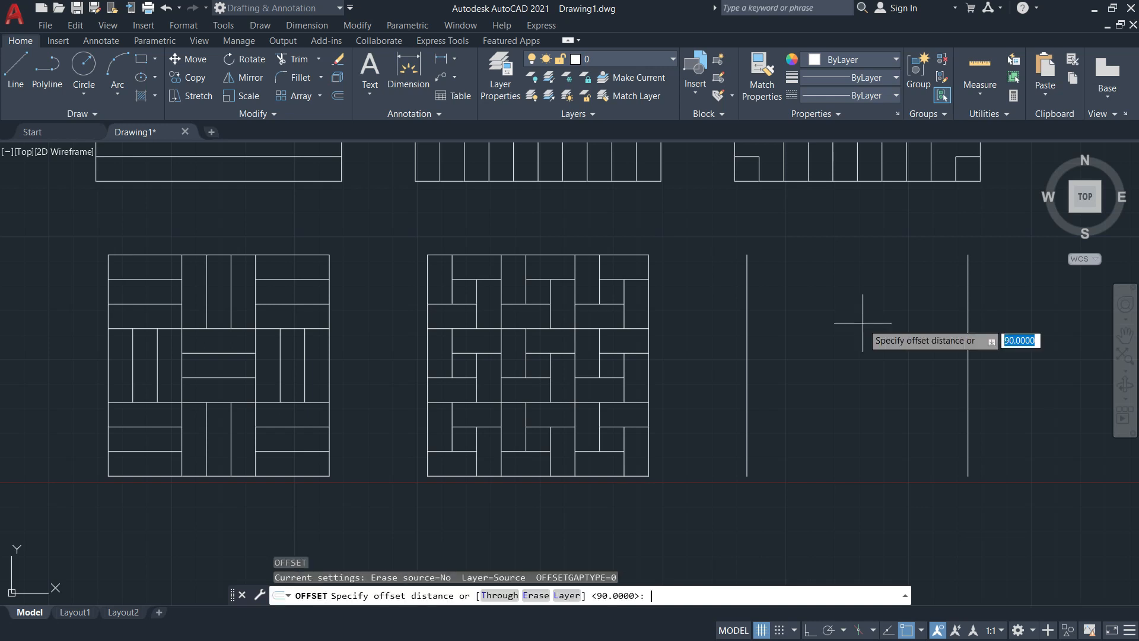
{"action": "key", "text": "Escape"}
{"action": "type", "text": "l"}
{"action": "key", "text": "Return"}
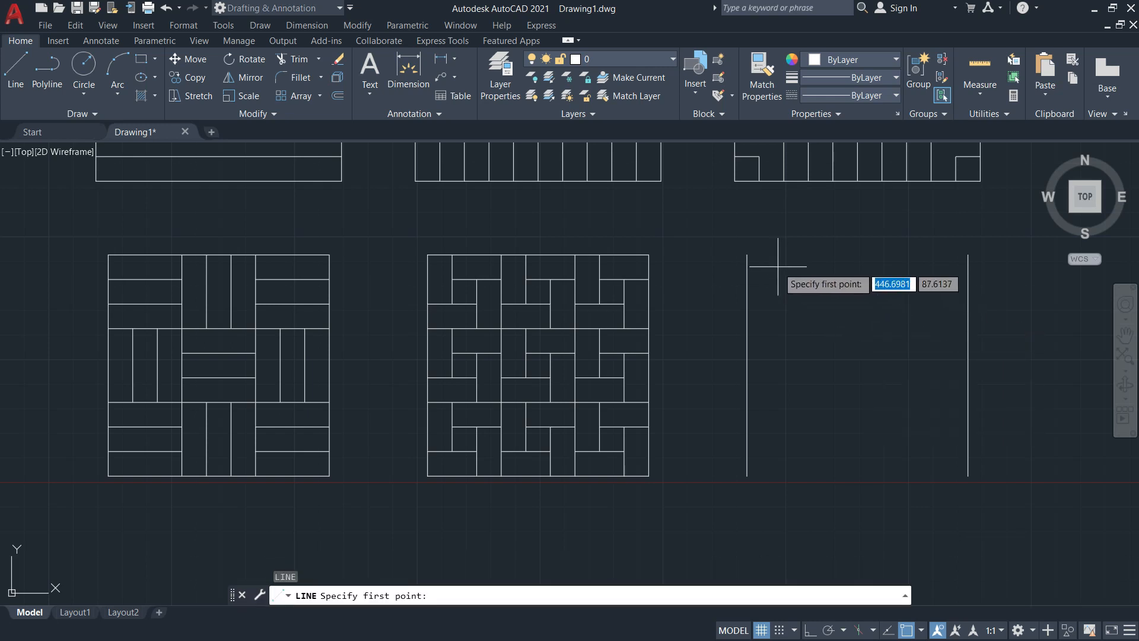
{"action": "left_click", "coordinate": [746, 255]}
{"action": "left_click", "coordinate": [967, 255]}
Offset the third square's top edge 90 mm down to form its bottom edge
{"action": "key", "text": "Return"}
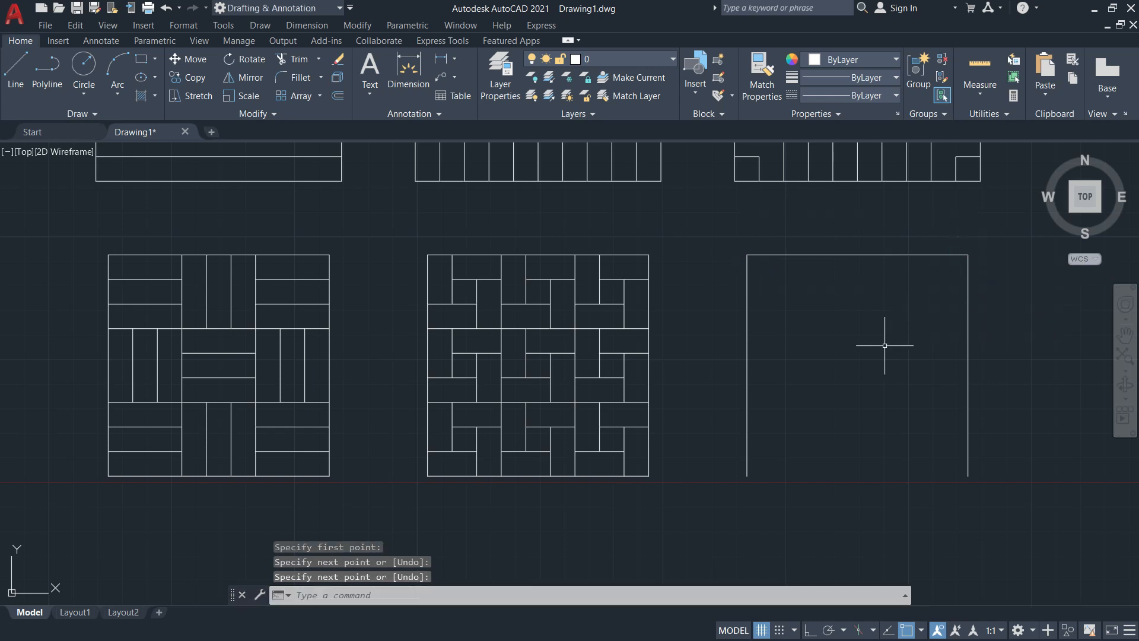
{"action": "type", "text": "o"}
{"action": "key", "text": "Return"}
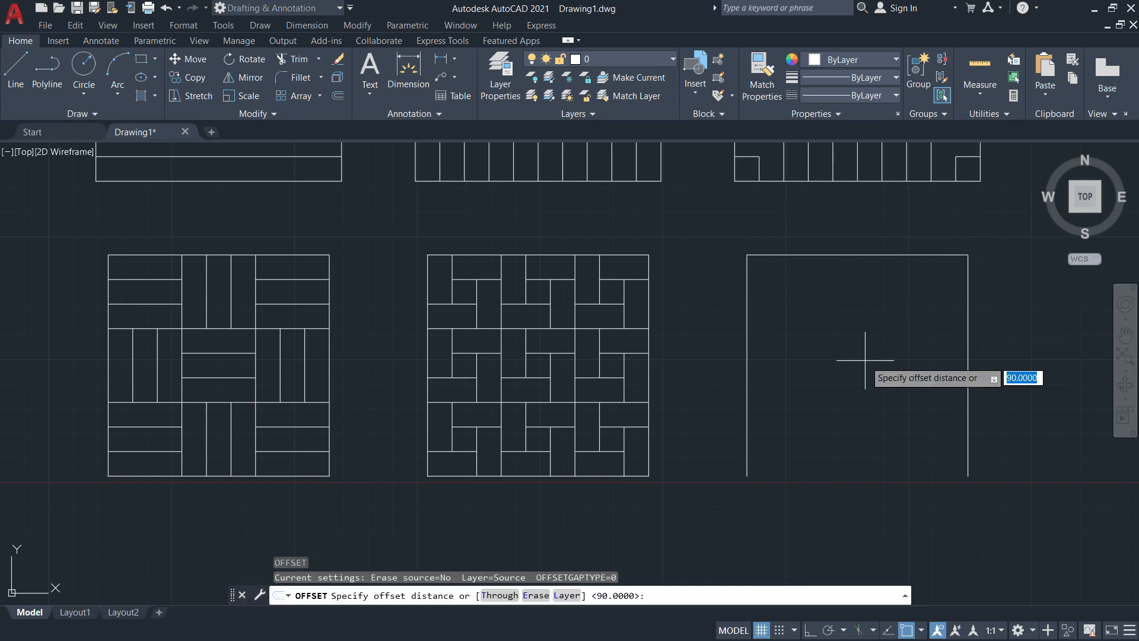
{"action": "type", "text": "0--="}
{"action": "key", "text": "Return"}
{"action": "left_click", "coordinate": [841, 255]}
{"action": "left_click", "coordinate": [864, 394]}
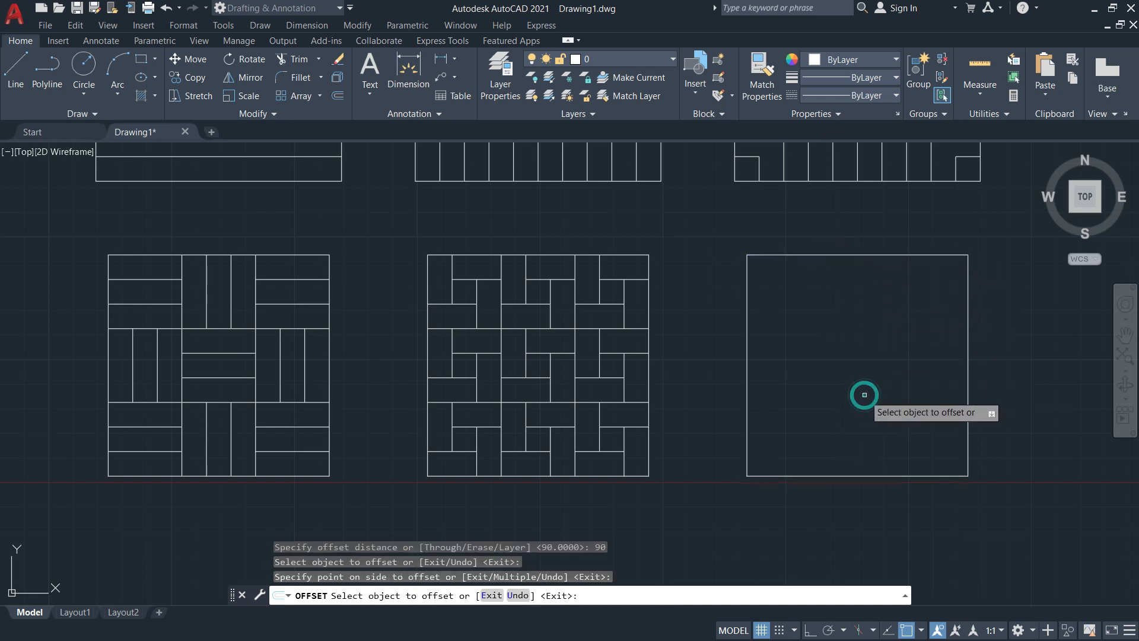
{"action": "key", "text": "Escape"}
{"action": "key", "text": "alt+Tab"}
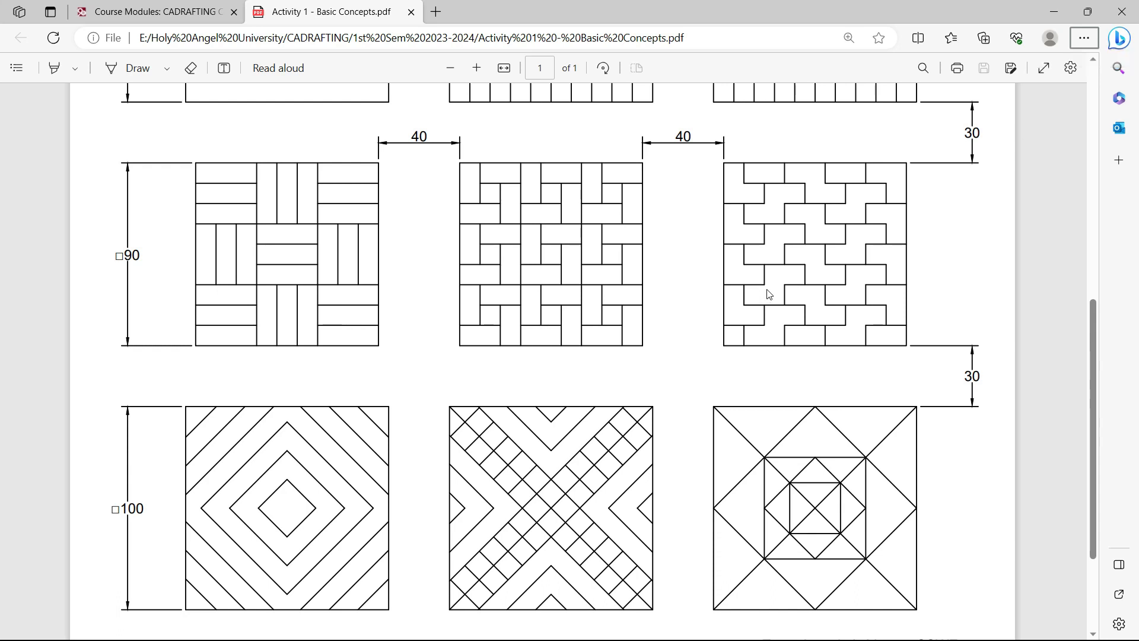
{"action": "key", "text": "alt+Tab"}
{"action": "mouse_move", "coordinate": [821, 310]}
{"action": "middle_mouse_down"}
{"action": "mouse_move", "coordinate": [732, 273]}
{"action": "mouse_move", "coordinate": [721, 302]}
{"action": "middle_mouse_up"}
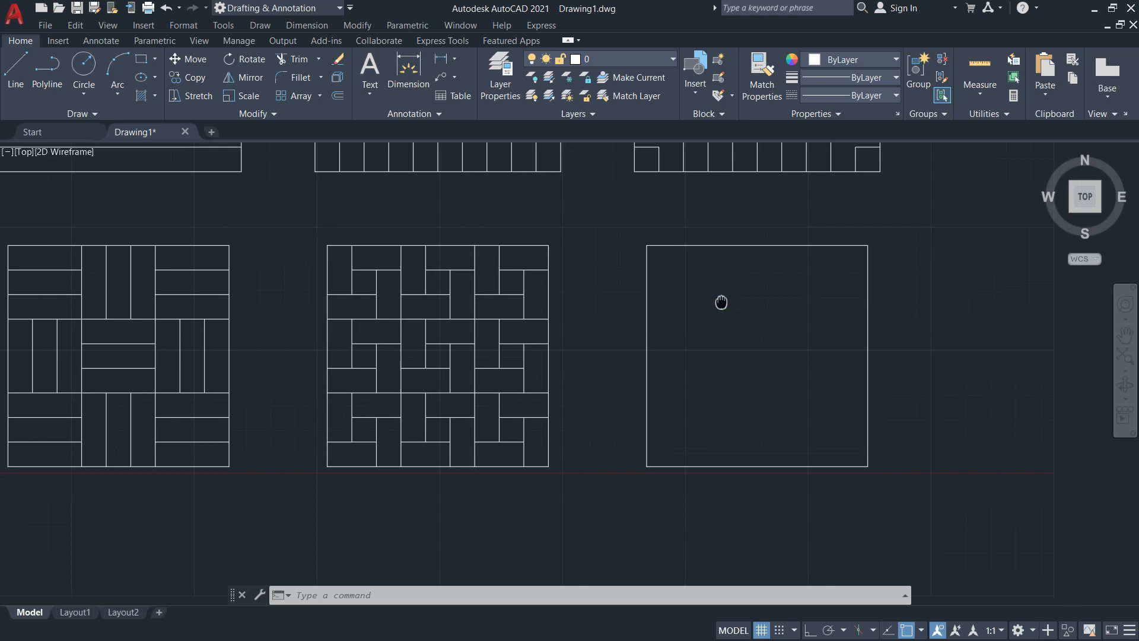
Offset the third square's top edge downward at 10 mm spacing, making eight horizontal grid lines
{"action": "key", "text": "Return"}
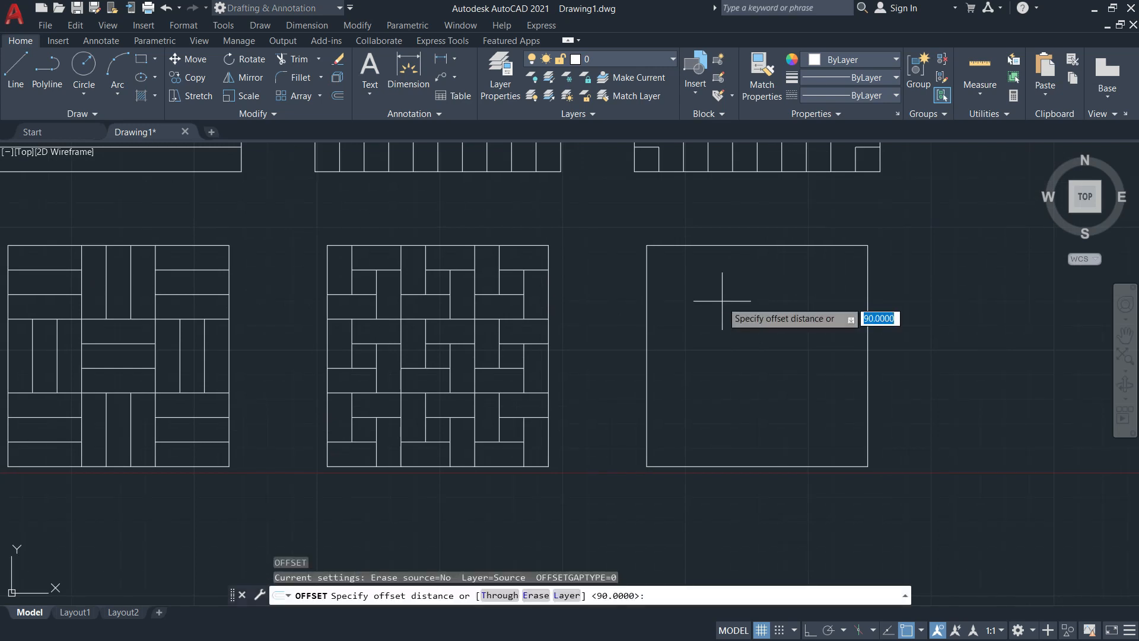
{"action": "type", "text": "10"}
{"action": "key", "text": "Return"}
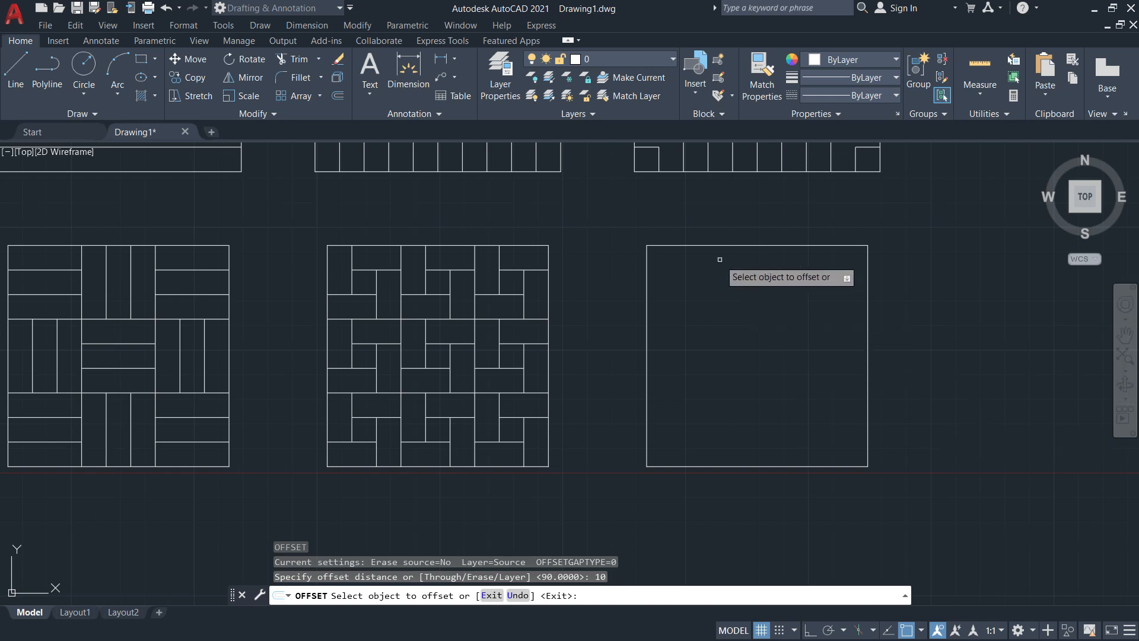
{"action": "left_click", "coordinate": [736, 245]}
{"action": "left_click", "coordinate": [746, 300]}
{"action": "left_click", "coordinate": [739, 269]}
{"action": "left_click", "coordinate": [748, 341]}
{"action": "left_click", "coordinate": [746, 294]}
{"action": "left_click", "coordinate": [749, 334]}
{"action": "left_click", "coordinate": [747, 318]}
{"action": "left_click", "coordinate": [743, 355]}
{"action": "left_click", "coordinate": [745, 342]}
{"action": "left_click", "coordinate": [754, 398]}
{"action": "left_click", "coordinate": [754, 369]}
{"action": "left_click", "coordinate": [751, 396]}
{"action": "left_click", "coordinate": [755, 393]}
{"action": "left_click", "coordinate": [754, 428]}
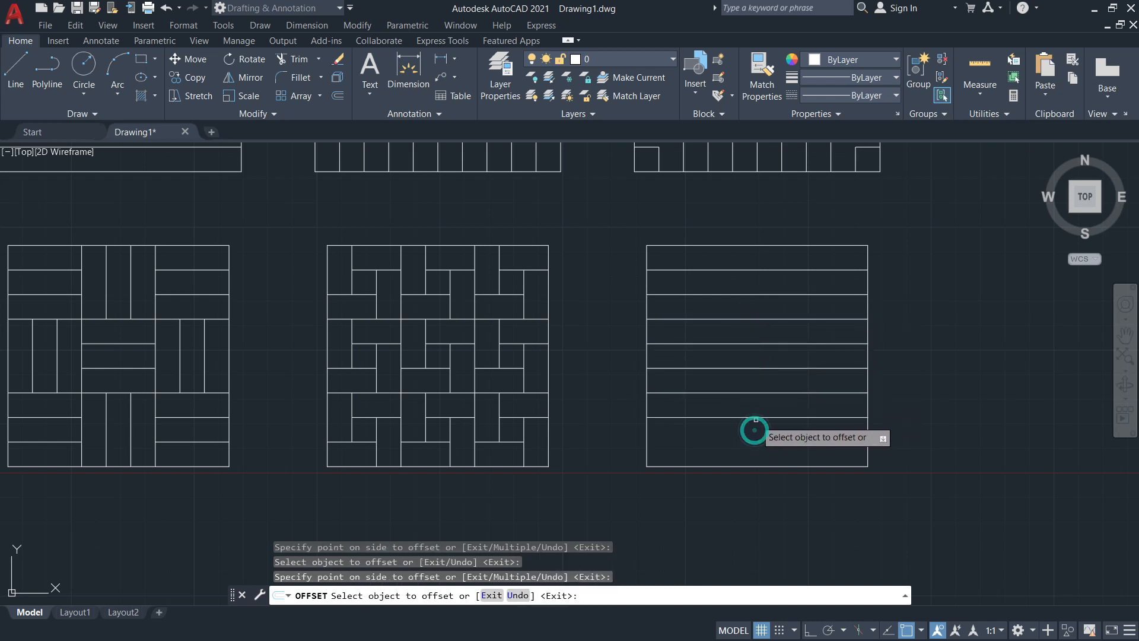
{"action": "left_click", "coordinate": [753, 417]}
{"action": "left_click", "coordinate": [753, 439]}
Offset the square's left edge rightward at 10 mm spacing, adding eight vertical grid lines
{"action": "left_click", "coordinate": [646, 358]}
{"action": "left_click", "coordinate": [660, 363]}
{"action": "left_click", "coordinate": [671, 354]}
{"action": "left_click", "coordinate": [695, 354]}
{"action": "left_click", "coordinate": [695, 354]}
{"action": "left_click", "coordinate": [721, 356]}
{"action": "left_click", "coordinate": [720, 355]}
{"action": "left_click", "coordinate": [749, 356]}
{"action": "left_click", "coordinate": [746, 356]}
{"action": "left_click", "coordinate": [789, 358]}
{"action": "left_click", "coordinate": [770, 355]}
{"action": "left_click", "coordinate": [788, 358]}
{"action": "left_click", "coordinate": [794, 356]}
{"action": "left_click", "coordinate": [811, 359]}
{"action": "left_click", "coordinate": [819, 357]}
{"action": "left_click", "coordinate": [836, 356]}
{"action": "key", "text": "Escape"}
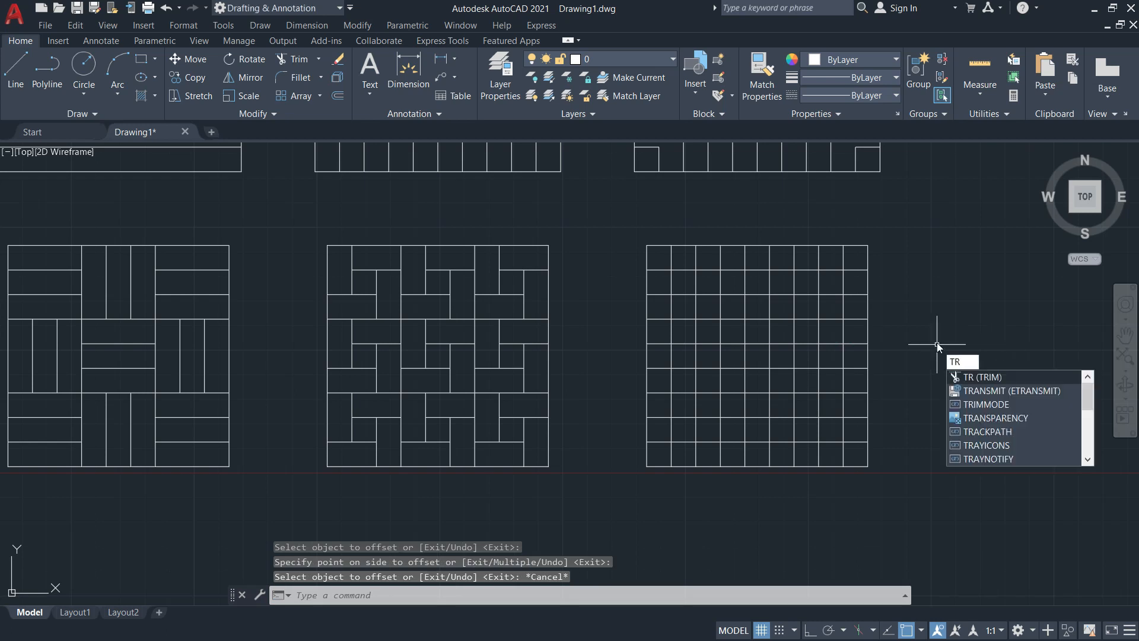
Trim four short horizontal pieces from the third square's left column
{"action": "key", "text": "Return"}
{"action": "key", "text": "alt+Tab"}
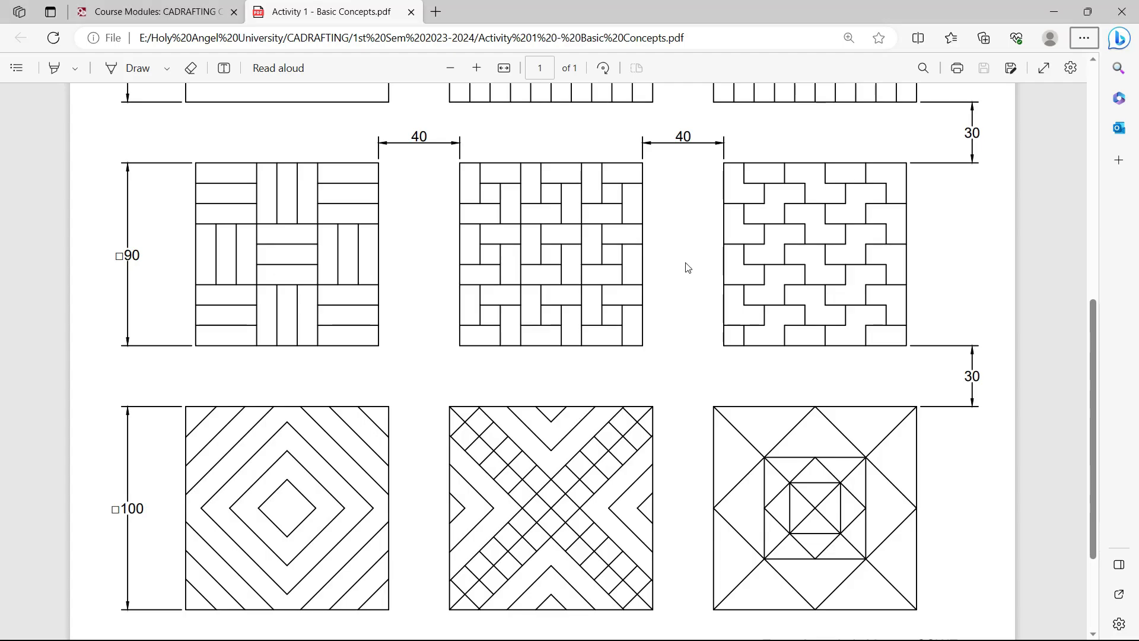
{"action": "key", "text": "alt+Tab"}
{"action": "left_click", "coordinate": [661, 270]}
{"action": "left_click", "coordinate": [661, 319]}
{"action": "left_click", "coordinate": [661, 368]}
{"action": "left_click", "coordinate": [662, 417]}
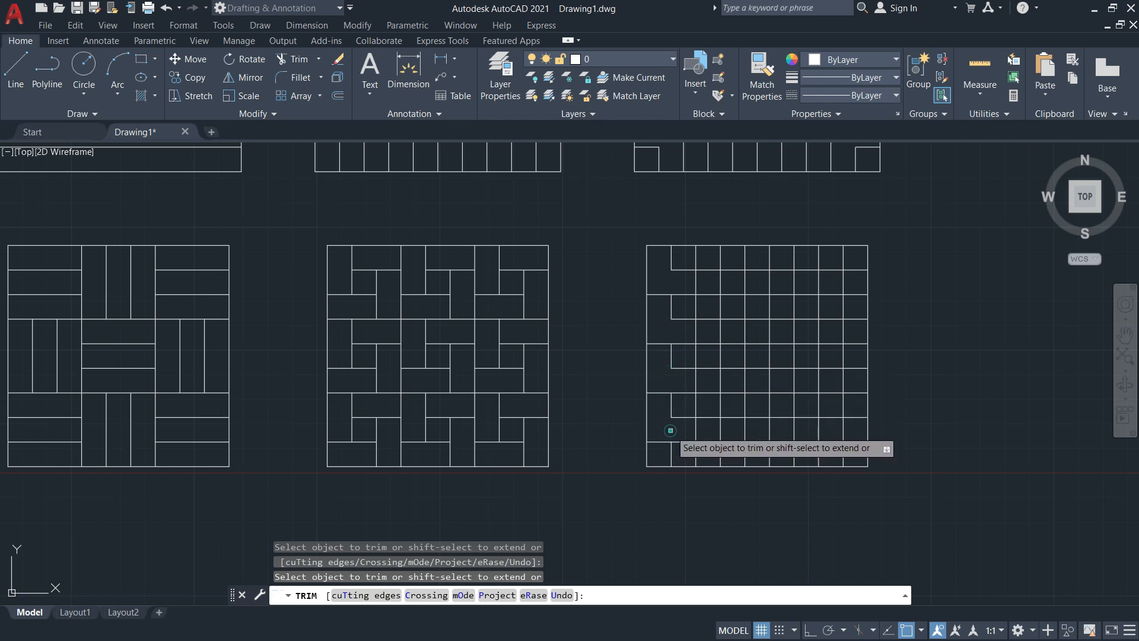
Fence-trim the top row's grid segments after checking the pattern in the reference PDF
{"action": "key", "text": "alt+Tab"}
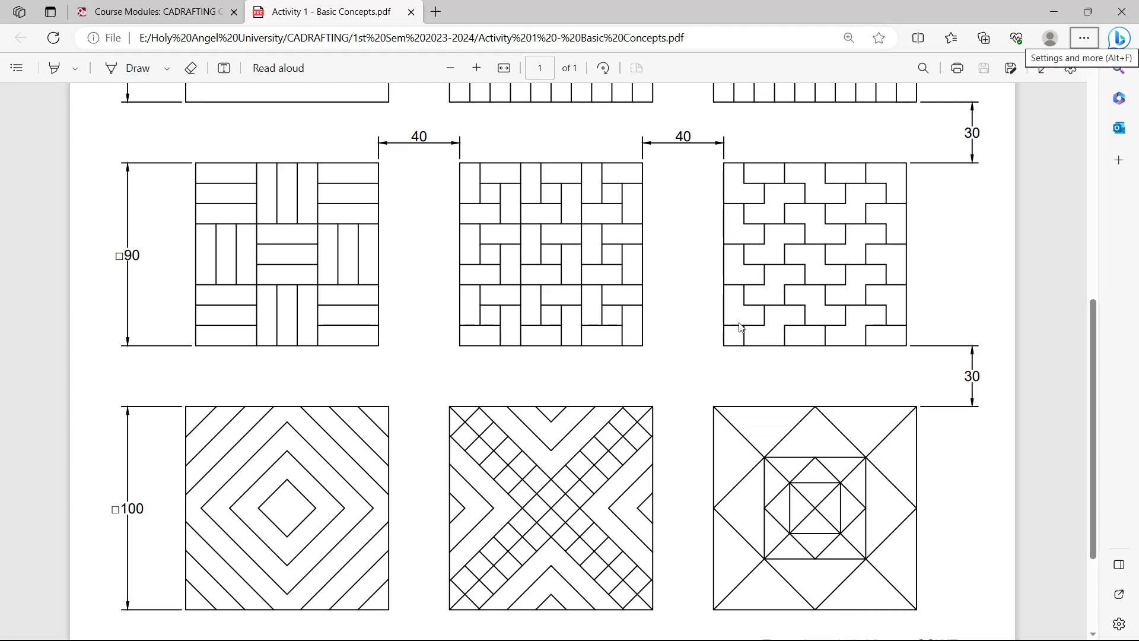
{"action": "key", "text": "alt+Tab"}
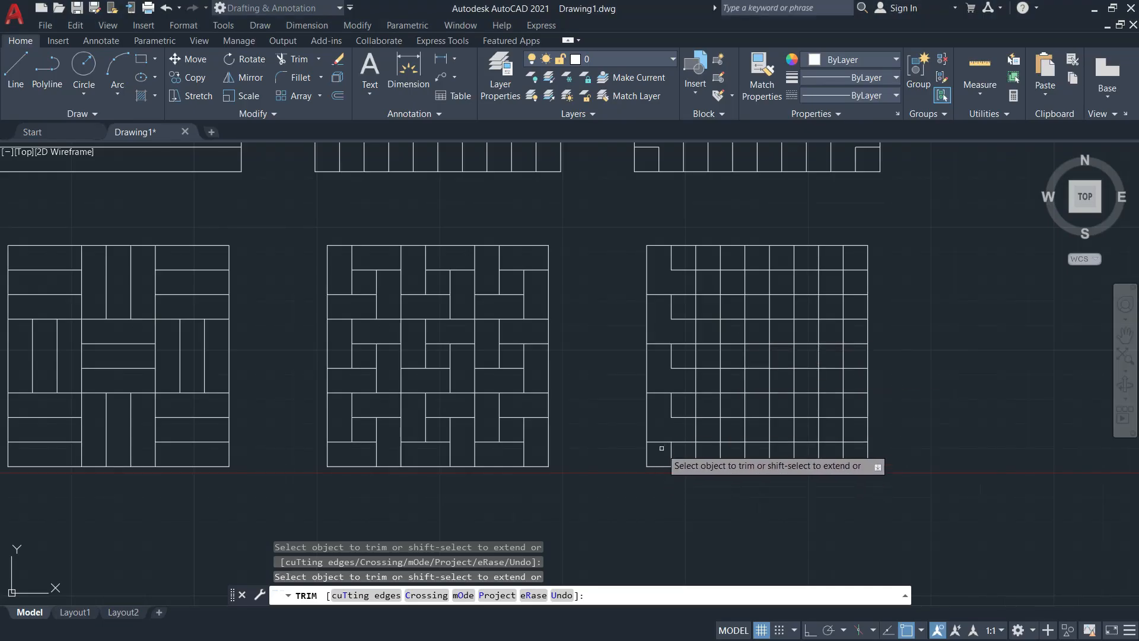
{"action": "key", "text": "alt+Tab"}
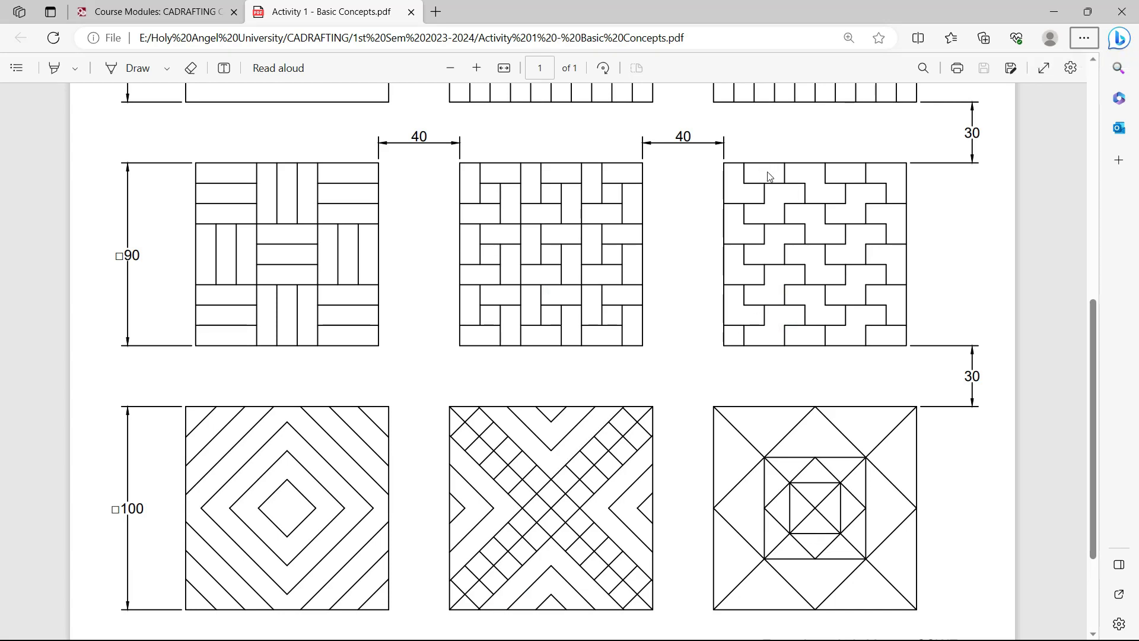
{"action": "key", "text": "alt+Tab"}
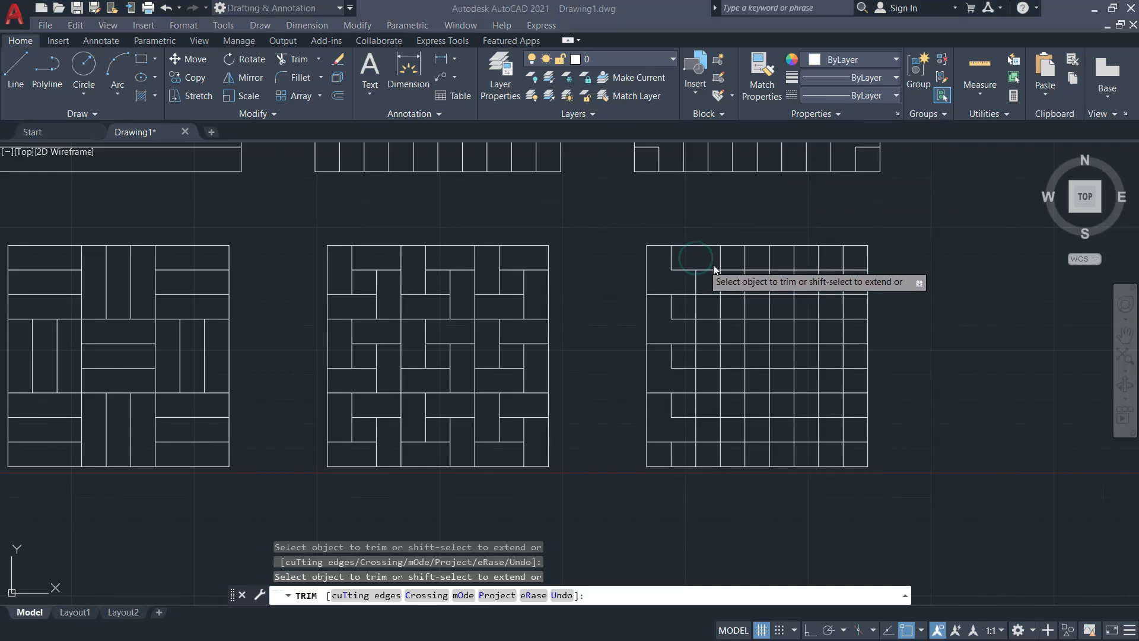
{"action": "key", "text": "alt+Tab"}
{"action": "key", "text": "alt+Tab"}
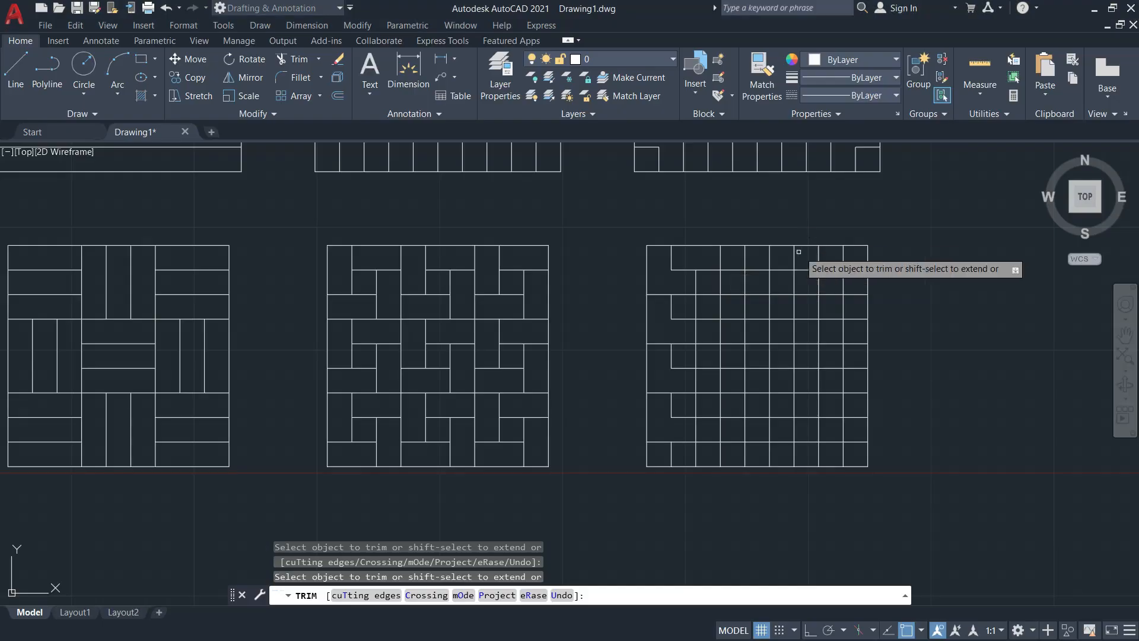
{"action": "left_click", "coordinate": [737, 256]}
{"action": "left_click", "coordinate": [753, 258]}
{"action": "key", "text": "Return"}
{"action": "left_click", "coordinate": [760, 270]}
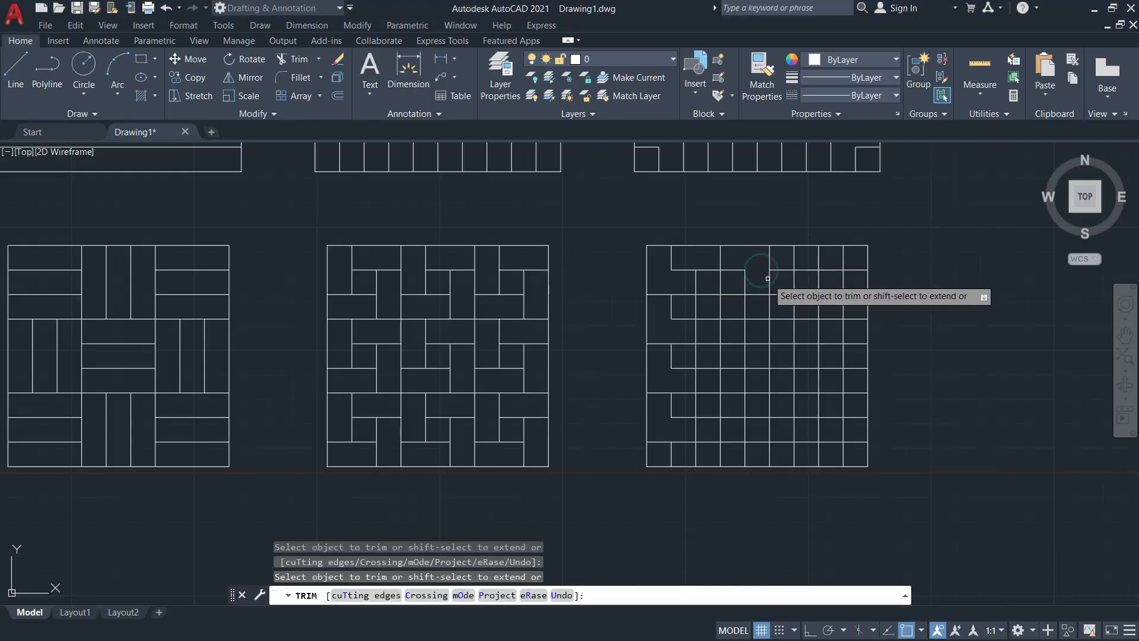
{"action": "key", "text": "alt+Tab"}
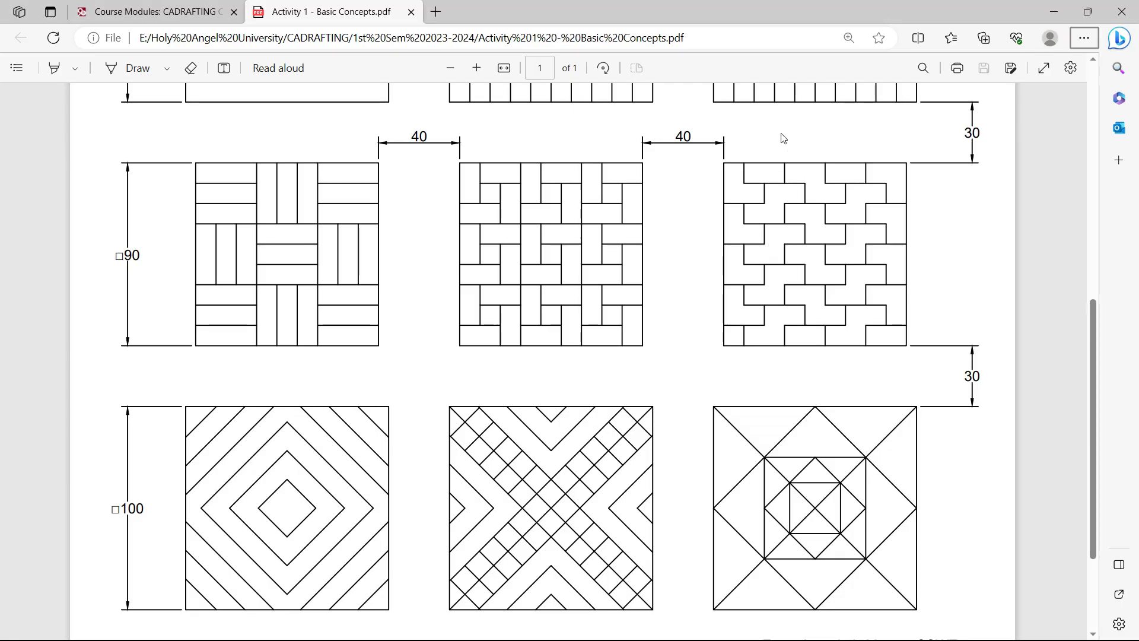
{"action": "key", "text": "alt+Tab"}
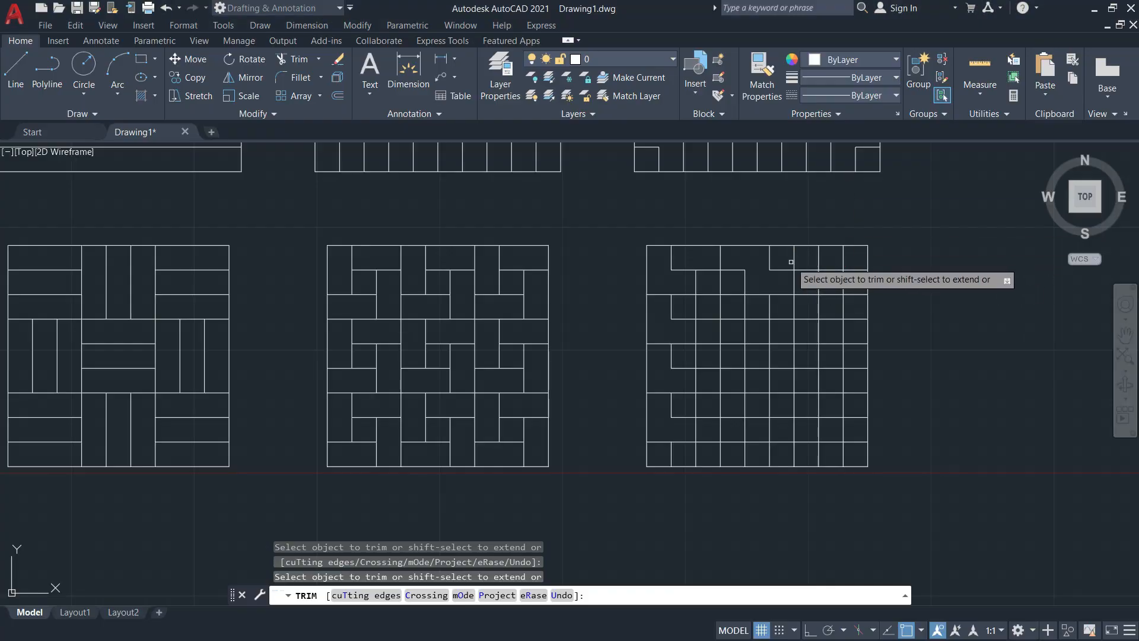
Trim short vertical pieces in the top row and along the square's right edge
{"action": "left_click", "coordinate": [795, 258]}
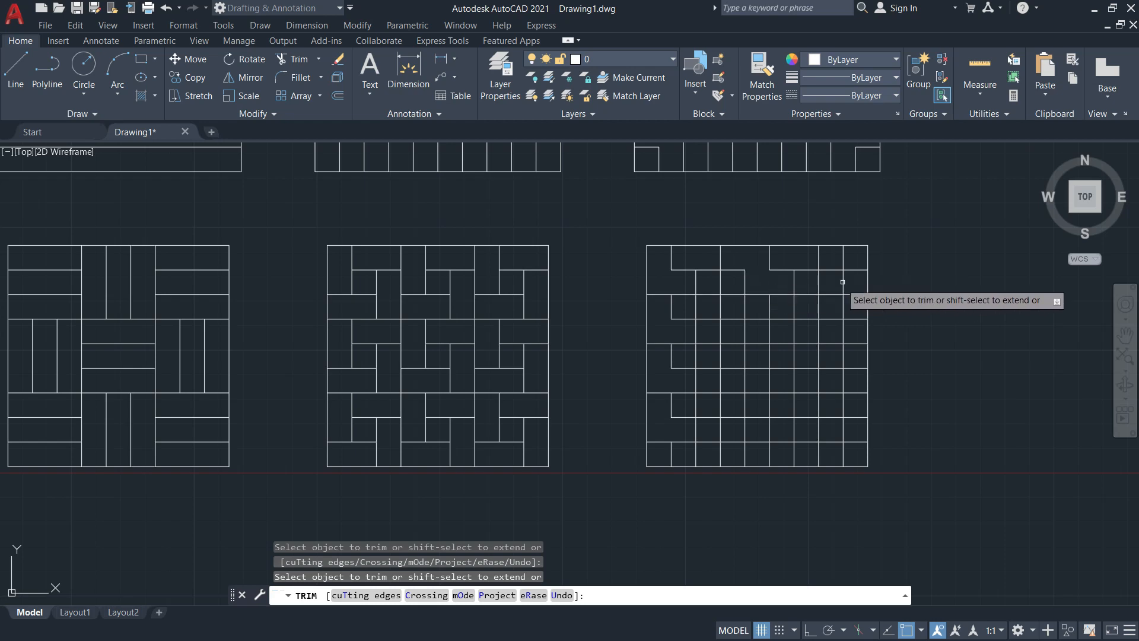
{"action": "key", "text": "alt+Tab"}
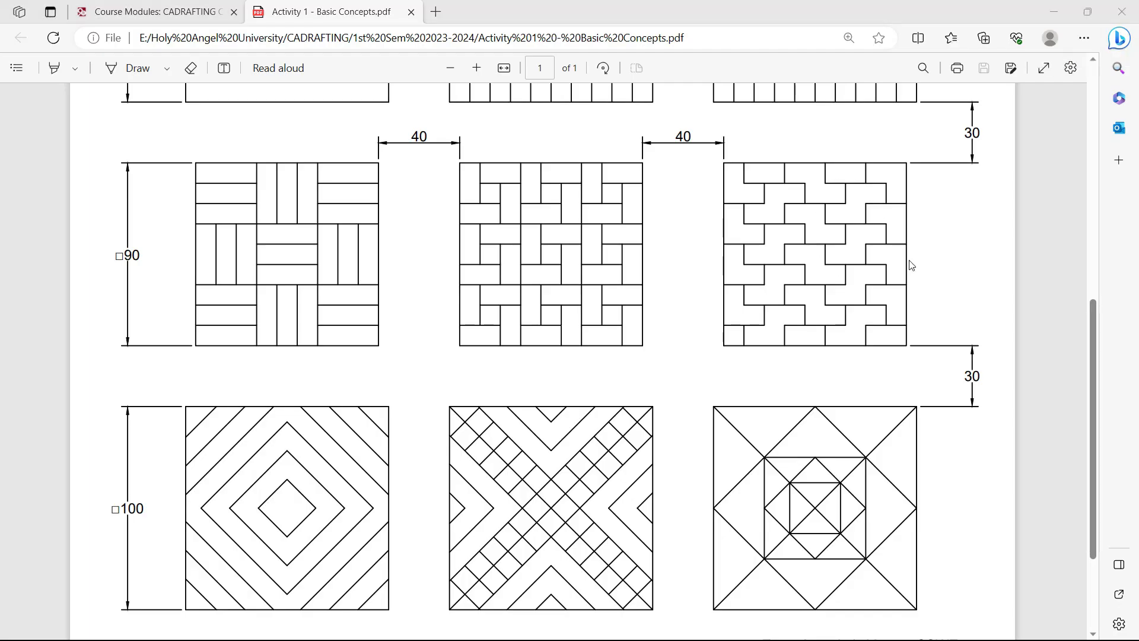
{"action": "key", "text": "alt+Tab"}
{"action": "left_click", "coordinate": [843, 257]}
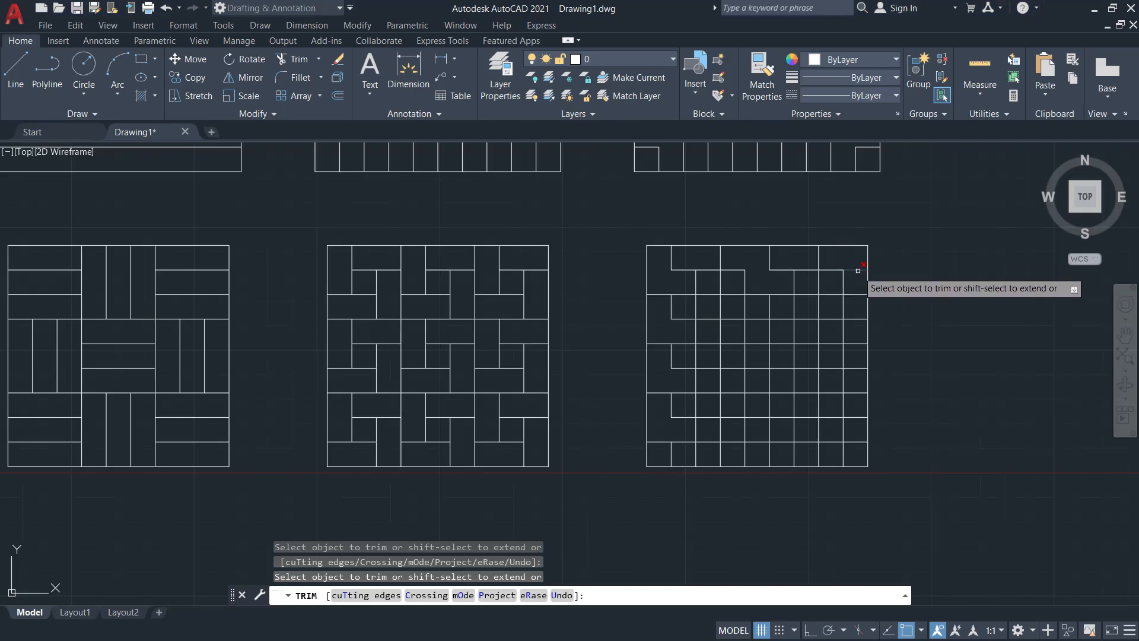
{"action": "key", "text": "alt+Tab"}
{"action": "key", "text": "alt+Tab"}
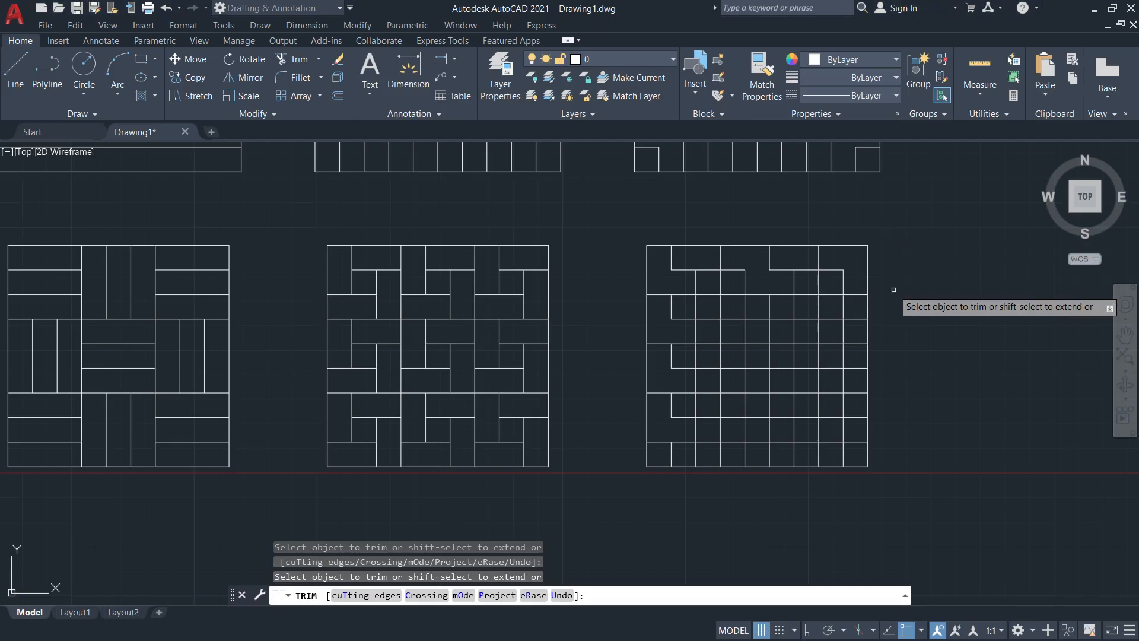
{"action": "left_click", "coordinate": [844, 357]}
{"action": "left_click", "coordinate": [843, 401]}
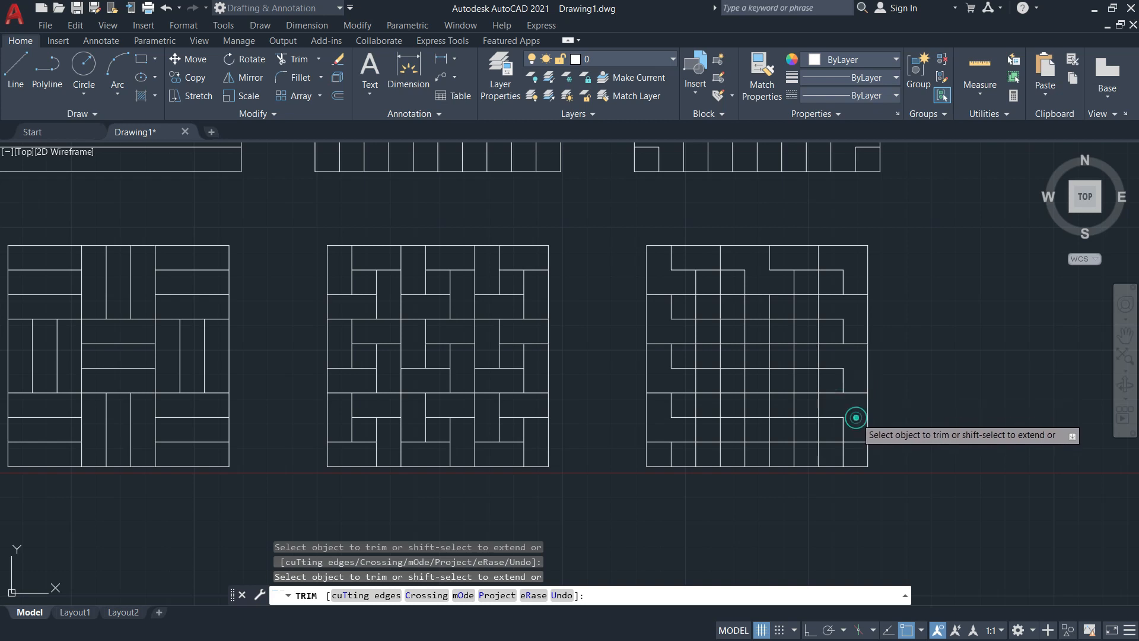
{"action": "key", "text": "alt+Tab"}
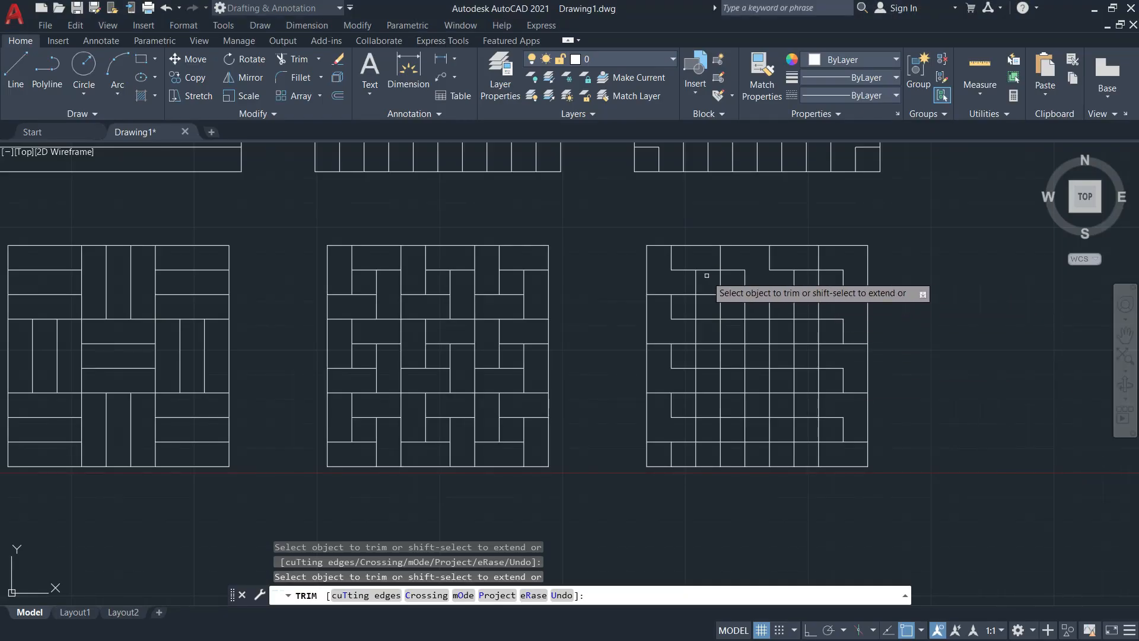
Trim more unwanted grid segments in the third pattern with picks and fence cuts
{"action": "scroll", "coordinate": [738, 285], "scroll_direction": "up", "scroll_amount": 4}
{"action": "mouse_move", "coordinate": [735, 290]}
{"action": "middle_mouse_down"}
{"action": "mouse_move", "coordinate": [735, 231]}
{"action": "mouse_move", "coordinate": [763, 244]}
{"action": "middle_mouse_up"}
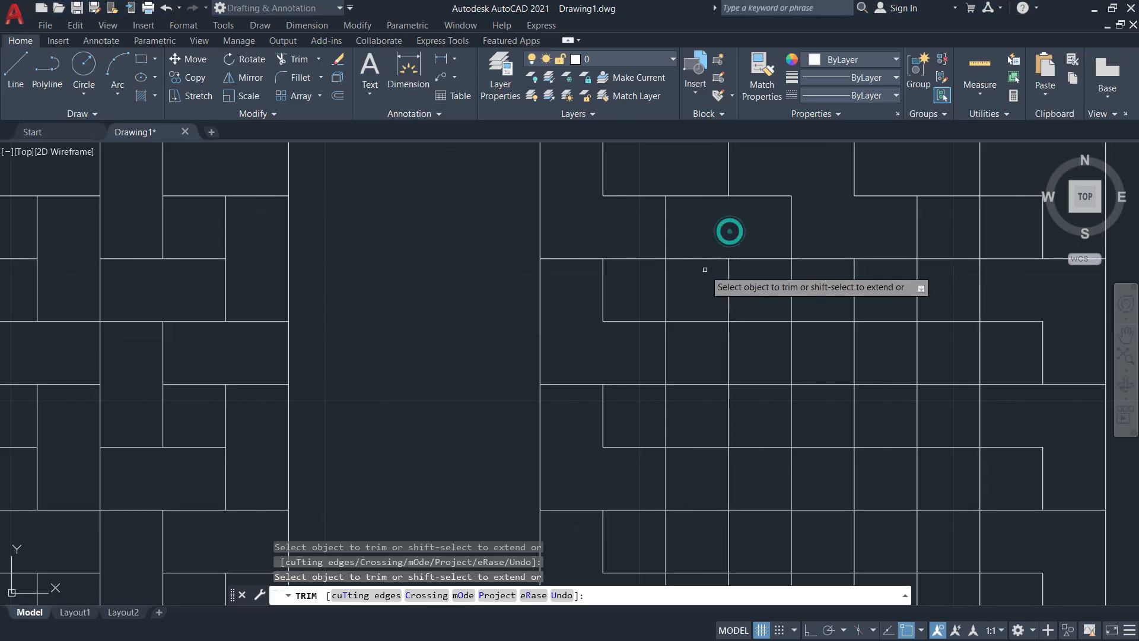
{"action": "left_click", "coordinate": [695, 259]}
{"action": "left_click", "coordinate": [669, 283]}
{"action": "left_click", "coordinate": [664, 285]}
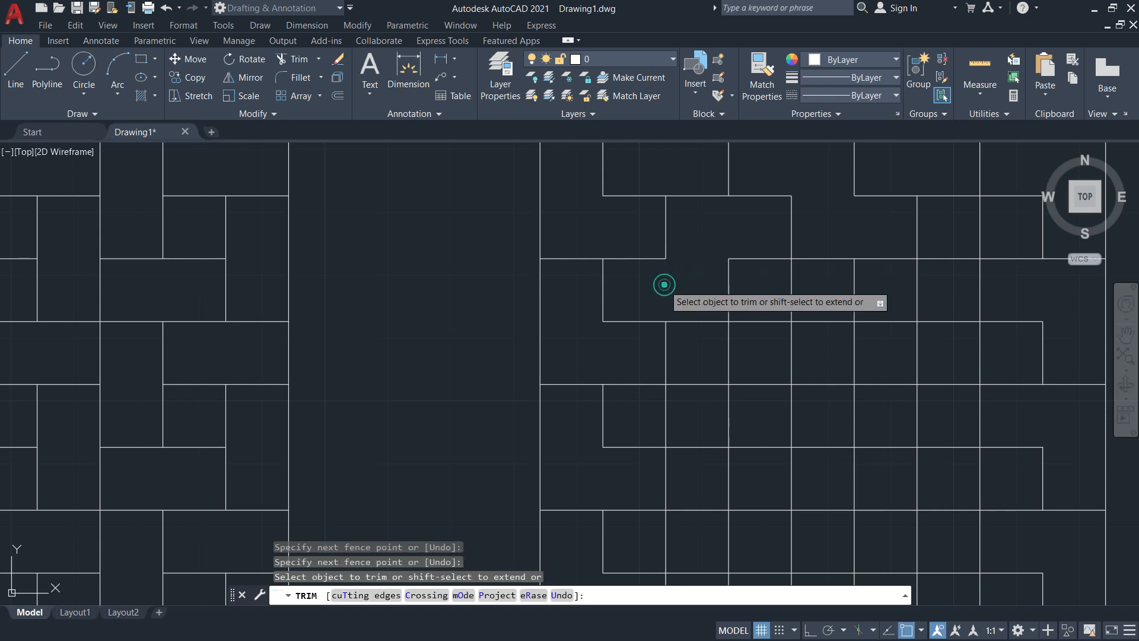
{"action": "left_click", "coordinate": [749, 352]}
{"action": "mouse_move", "coordinate": [749, 351]}
{"action": "left_mouse_down"}
{"action": "mouse_move", "coordinate": [702, 391]}
{"action": "mouse_move", "coordinate": [646, 409]}
{"action": "left_mouse_up"}
{"action": "middle_click_drag", "start_coordinate": [702, 389], "coordinate": [704, 233]}
{"action": "middle_click_drag", "start_coordinate": [750, 327], "coordinate": [775, 284]}
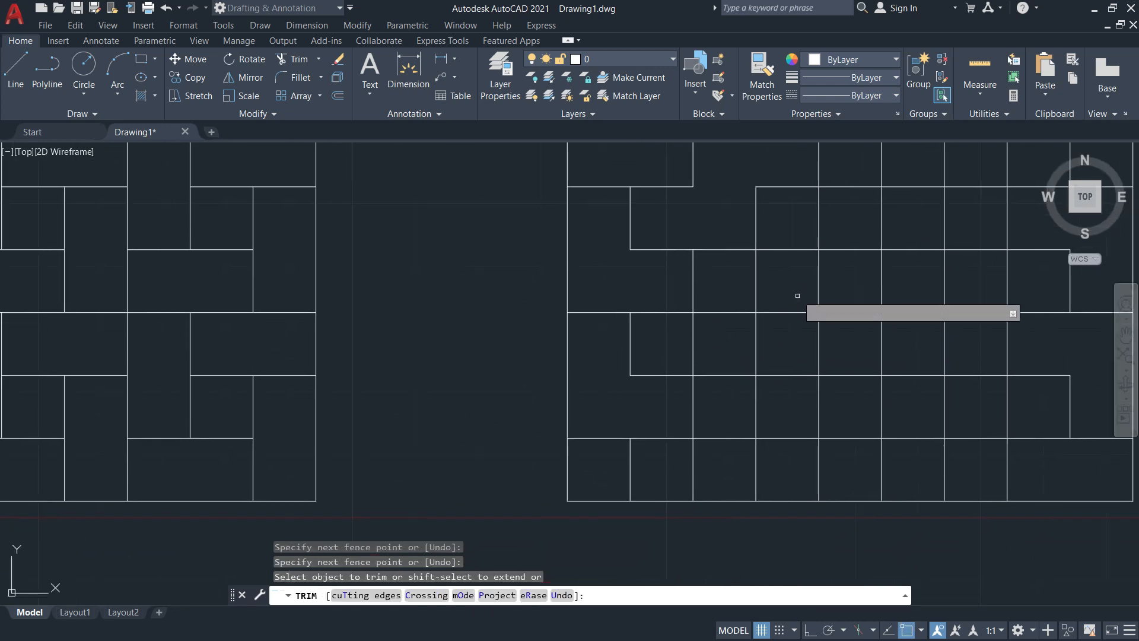
{"action": "left_click", "coordinate": [788, 292]}
{"action": "mouse_move", "coordinate": [758, 287]}
{"action": "left_mouse_down"}
{"action": "mouse_move", "coordinate": [723, 342]}
{"action": "mouse_move", "coordinate": [668, 348]}
{"action": "left_mouse_up"}
{"action": "mouse_move", "coordinate": [779, 408]}
{"action": "left_mouse_down"}
{"action": "mouse_move", "coordinate": [751, 406]}
{"action": "mouse_move", "coordinate": [721, 460]}
{"action": "mouse_move", "coordinate": [671, 470]}
{"action": "left_mouse_up"}
Fence-trim the remaining extra segments, comparing against the reference PDF
{"action": "key", "text": "alt+Tab"}
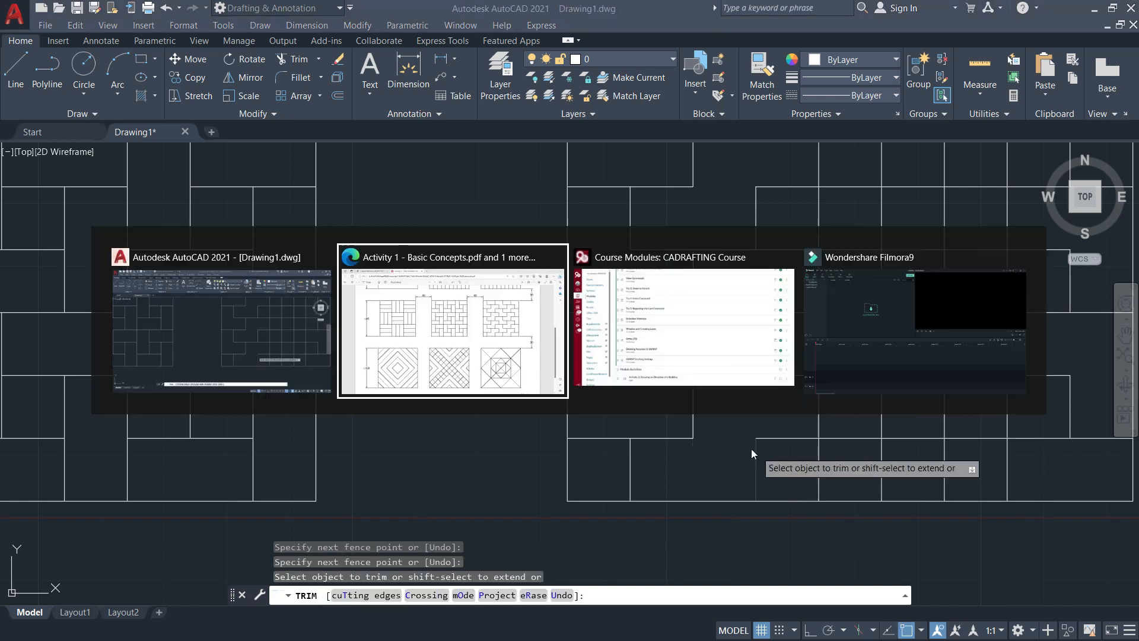
{"action": "key", "text": "alt+Tab"}
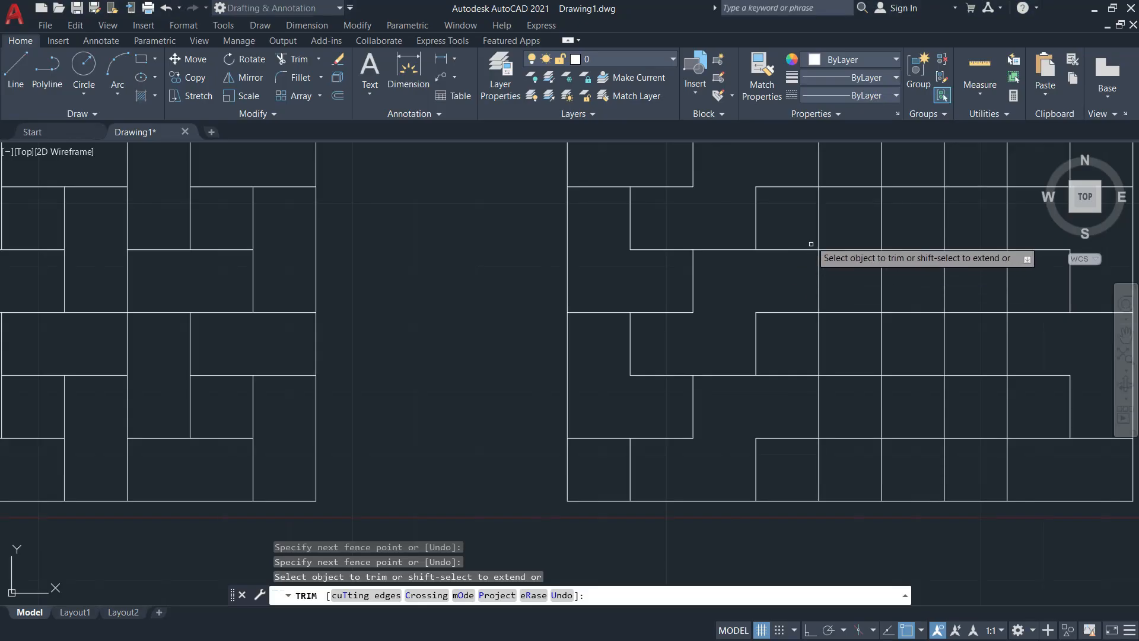
{"action": "scroll", "coordinate": [807, 229], "scroll_direction": "down", "scroll_amount": 9}
{"action": "scroll", "coordinate": [748, 285], "scroll_direction": "up", "scroll_amount": 1}
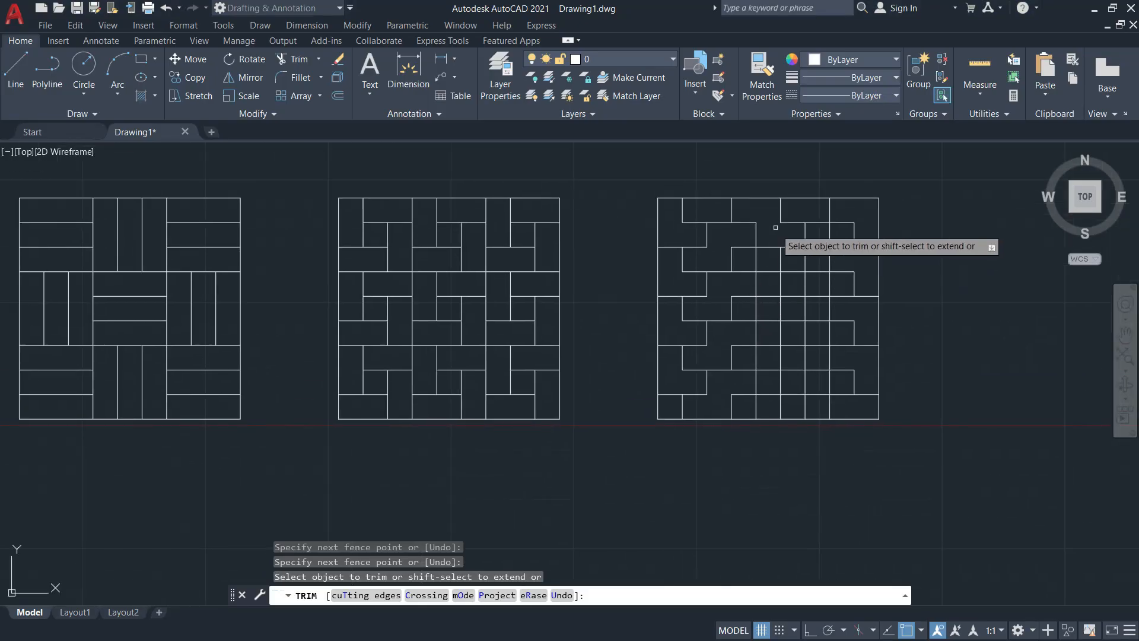
{"action": "mouse_move", "coordinate": [751, 261]}
{"action": "left_mouse_down"}
{"action": "mouse_move", "coordinate": [793, 289]}
{"action": "mouse_move", "coordinate": [771, 312]}
{"action": "mouse_move", "coordinate": [782, 337]}
{"action": "mouse_move", "coordinate": [746, 359]}
{"action": "mouse_move", "coordinate": [765, 367]}
{"action": "mouse_move", "coordinate": [740, 408]}
{"action": "left_mouse_up"}
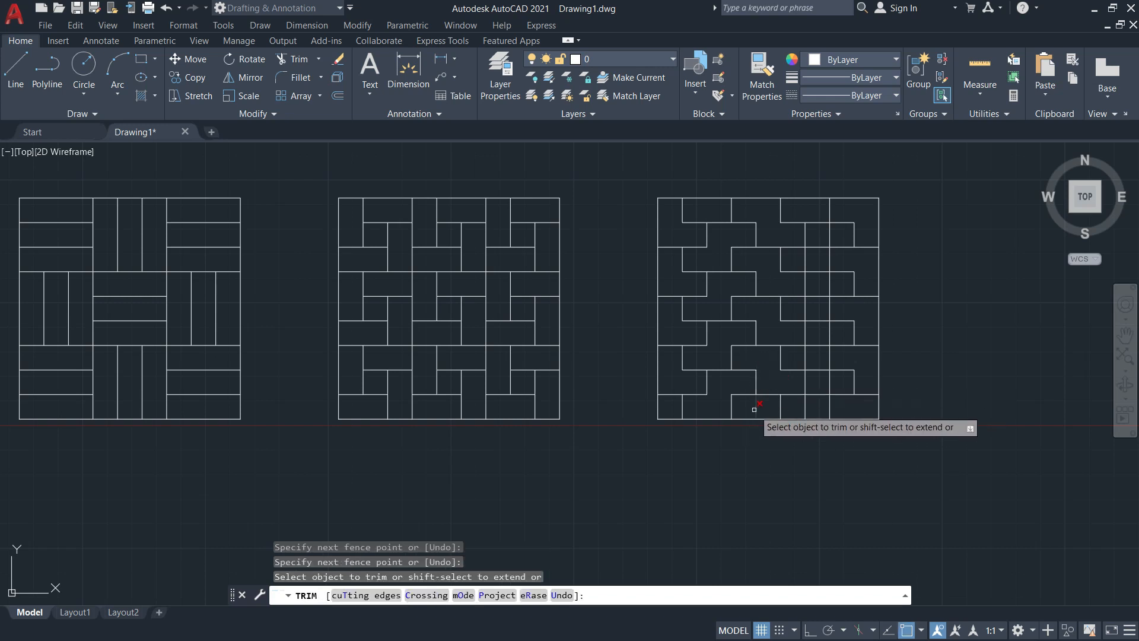
{"action": "key", "text": "alt+Tab"}
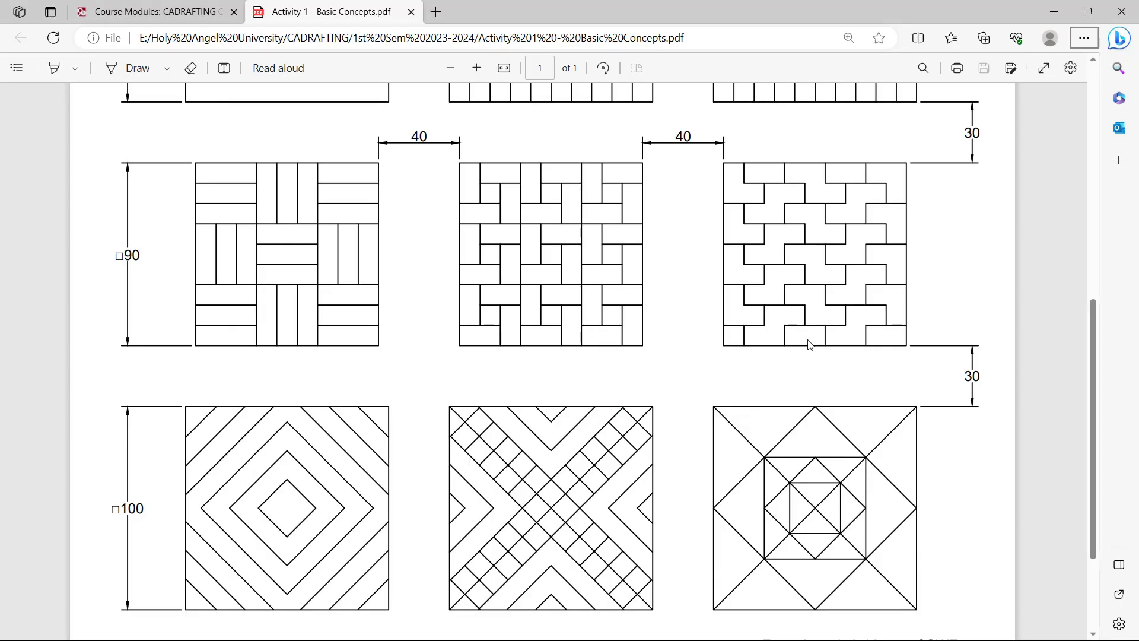
{"action": "key", "text": "alt+Tab"}
{"action": "mouse_move", "coordinate": [795, 410]}
{"action": "left_mouse_down"}
{"action": "mouse_move", "coordinate": [820, 399]}
{"action": "mouse_move", "coordinate": [795, 356]}
{"action": "mouse_move", "coordinate": [842, 323]}
{"action": "mouse_move", "coordinate": [821, 309]}
{"action": "mouse_move", "coordinate": [827, 279]}
{"action": "mouse_move", "coordinate": [836, 284]}
{"action": "mouse_move", "coordinate": [796, 257]}
{"action": "mouse_move", "coordinate": [833, 238]}
{"action": "left_mouse_up"}
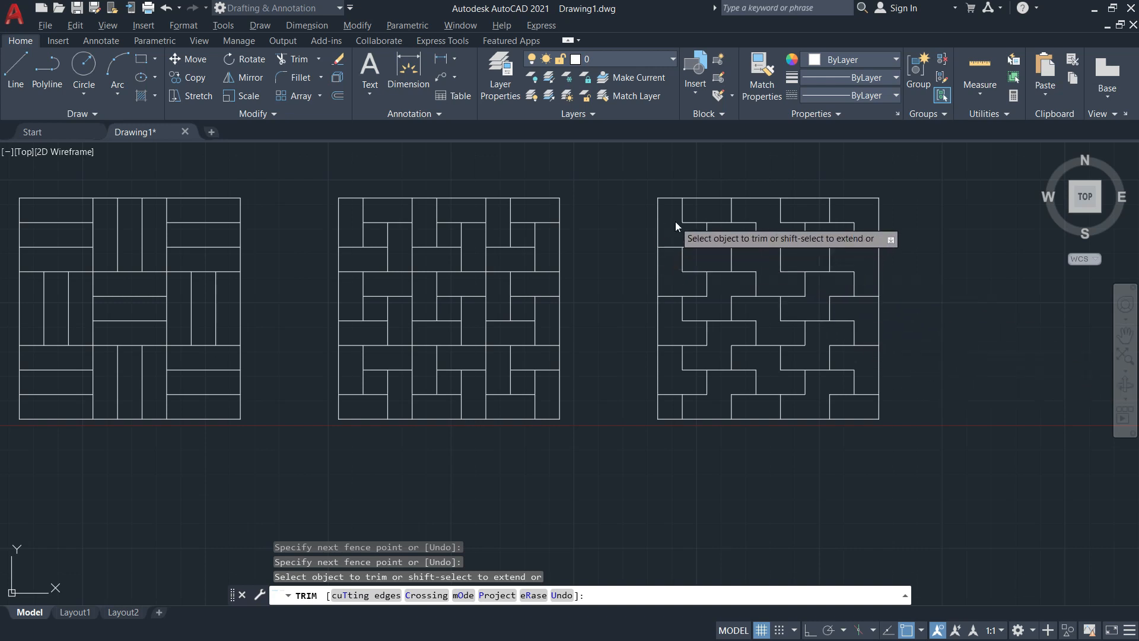
{"action": "key", "text": "alt+Tab"}
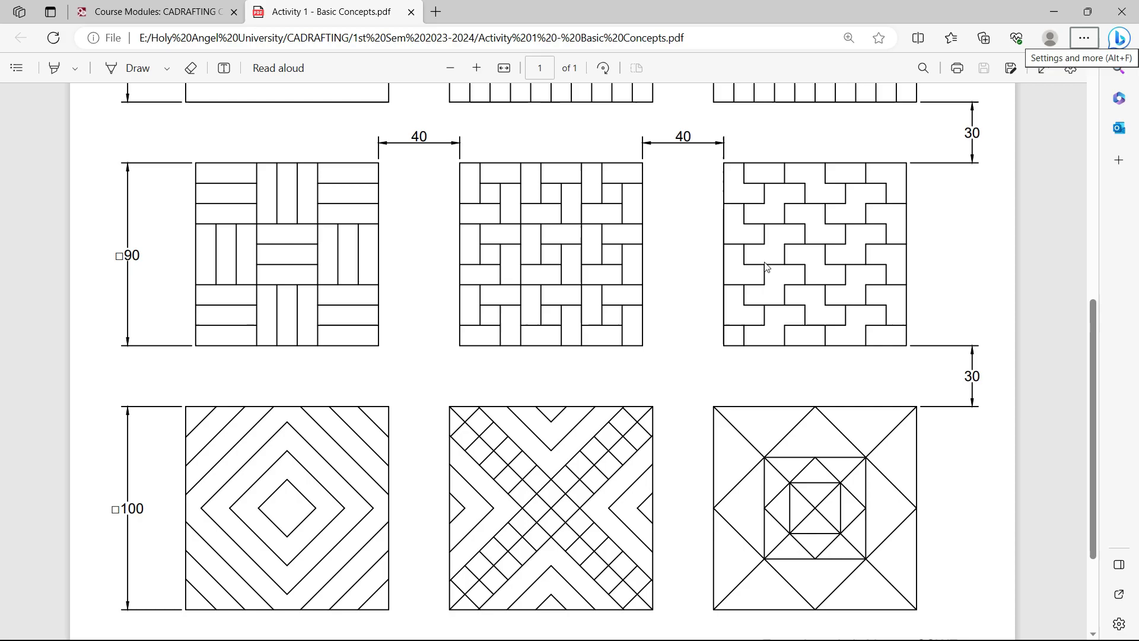
{"action": "key", "text": "alt+Tab"}
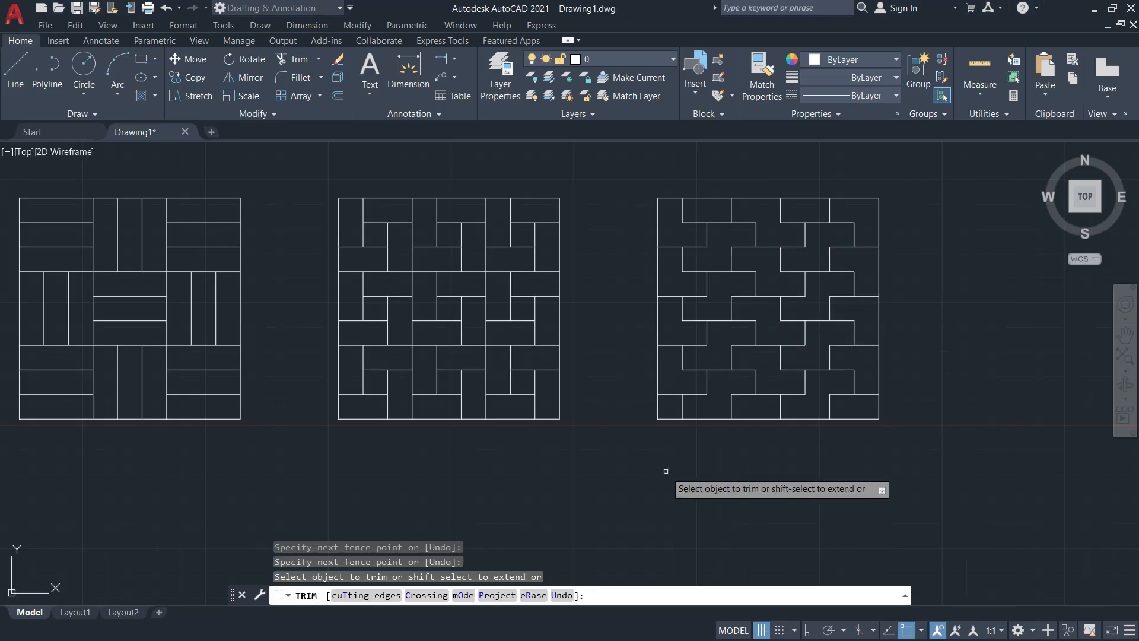
End the trim and frame all six completed patterns in the view
{"action": "key", "text": "Escape"}
{"action": "middle_click_drag", "start_coordinate": [599, 457], "coordinate": [806, 470]}
{"action": "scroll", "coordinate": [758, 516], "scroll_direction": "down", "scroll_amount": 3}
{"action": "middle_click_drag", "start_coordinate": [733, 495], "coordinate": [707, 380]}
{"action": "scroll", "coordinate": [720, 404], "scroll_direction": "down", "scroll_amount": 1}
{"action": "key", "text": "alt+Tab"}
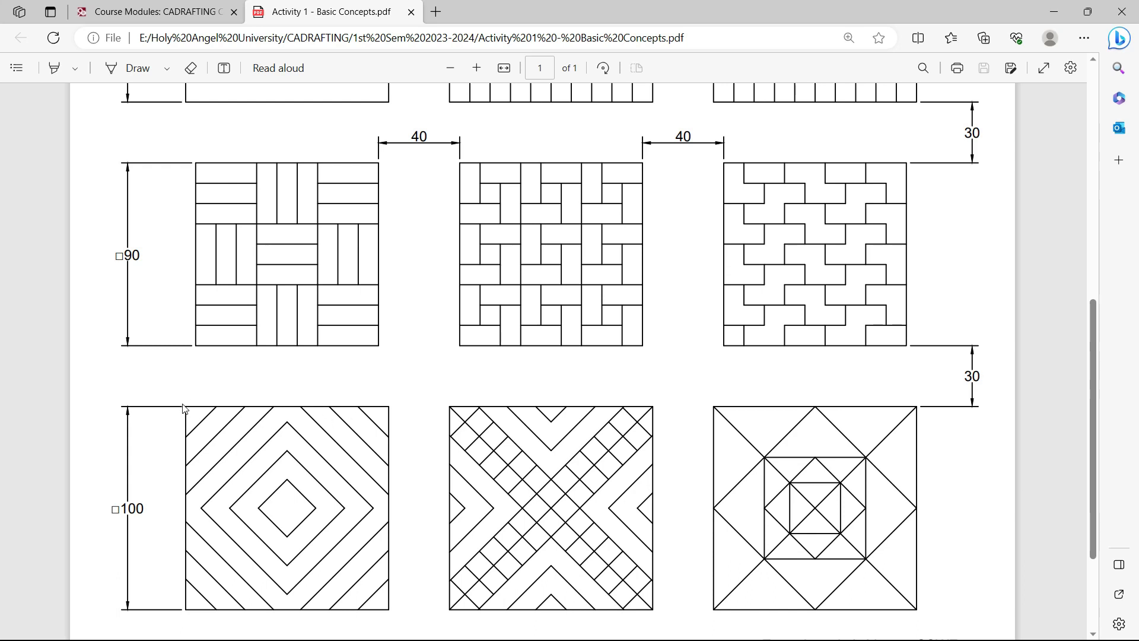
Scroll the Activity 1 sheet to study the third row's 100 mm diamond pattern
{"action": "scroll", "coordinate": [262, 436], "scroll_direction": "down", "scroll_amount": 2}
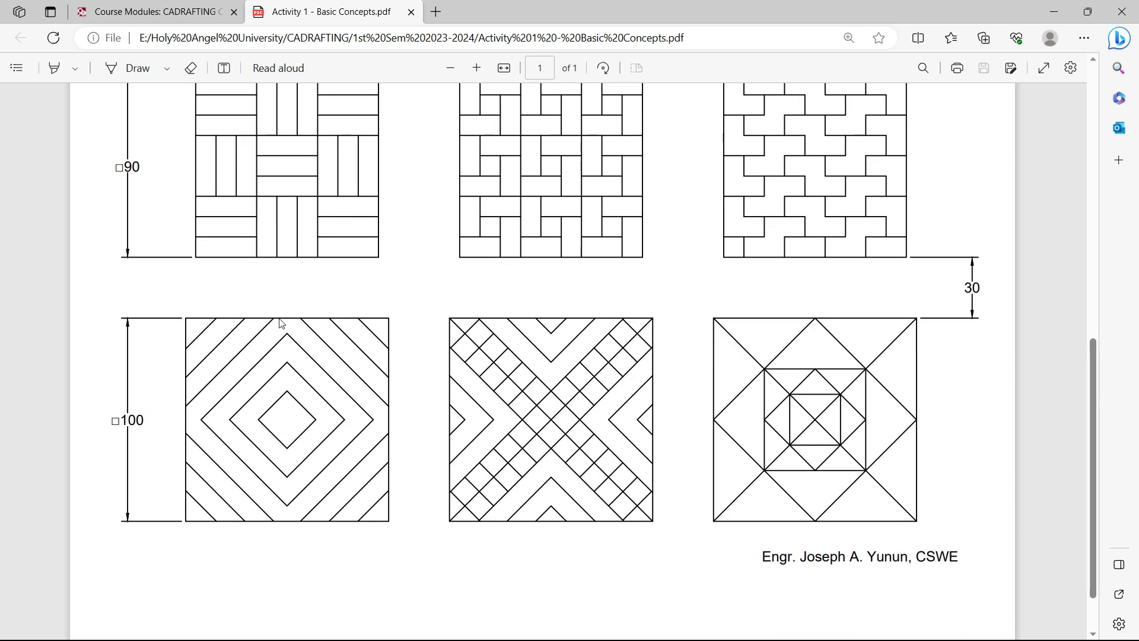
{"action": "scroll", "coordinate": [281, 322], "scroll_direction": "up", "scroll_amount": 6}
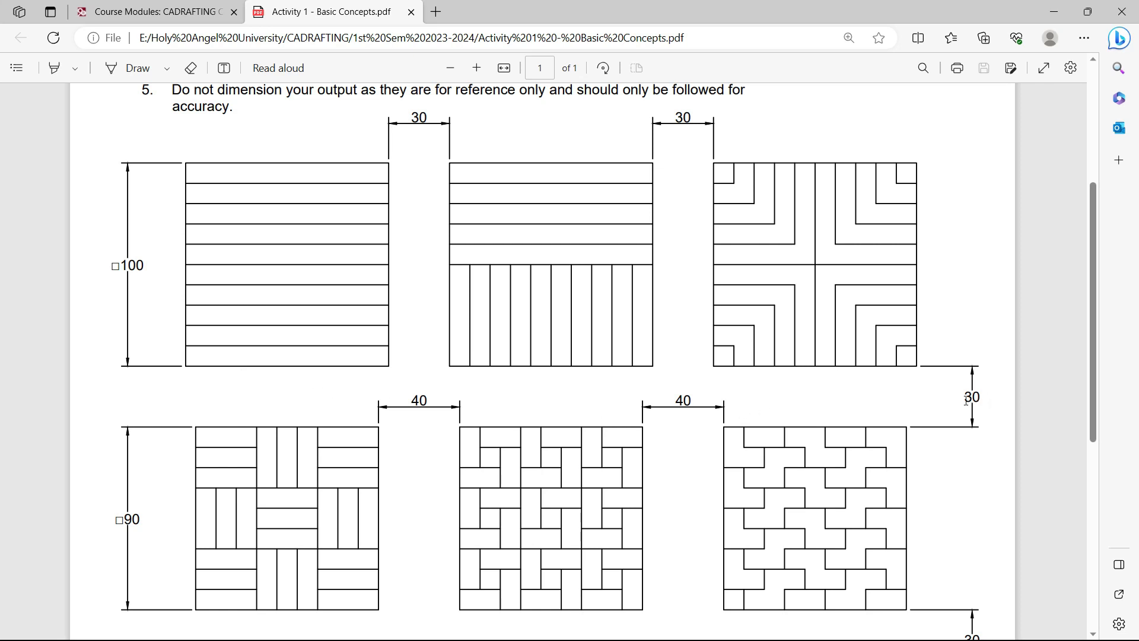
{"action": "scroll", "coordinate": [226, 407], "scroll_direction": "down", "scroll_amount": 3}
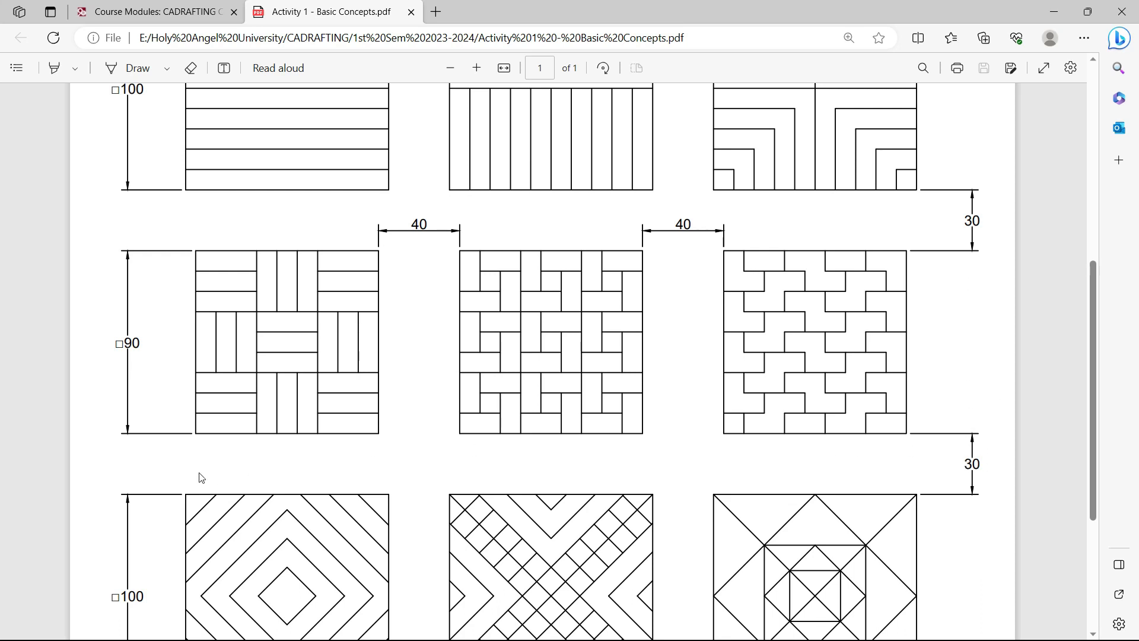
Offset the first pattern's bottom edge 150 downward to create a new horizontal line
{"action": "key", "text": "alt+Tab"}
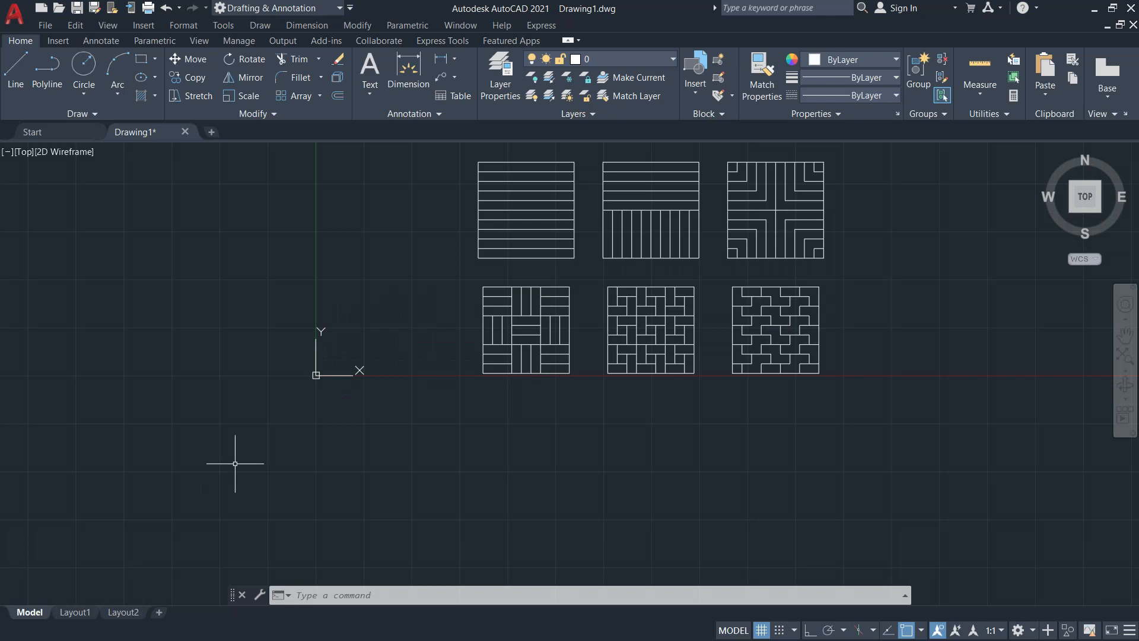
{"action": "scroll", "coordinate": [532, 316], "scroll_direction": "up", "scroll_amount": 4}
{"action": "scroll", "coordinate": [533, 262], "scroll_direction": "down", "scroll_amount": 4}
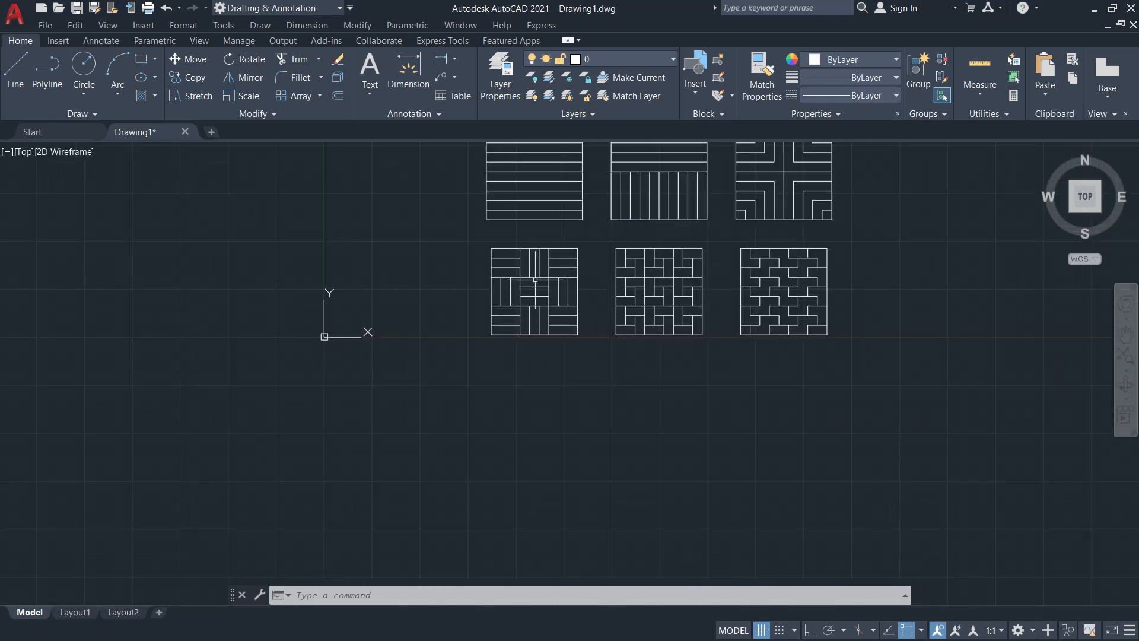
{"action": "middle_click_drag", "start_coordinate": [456, 316], "coordinate": [439, 327]}
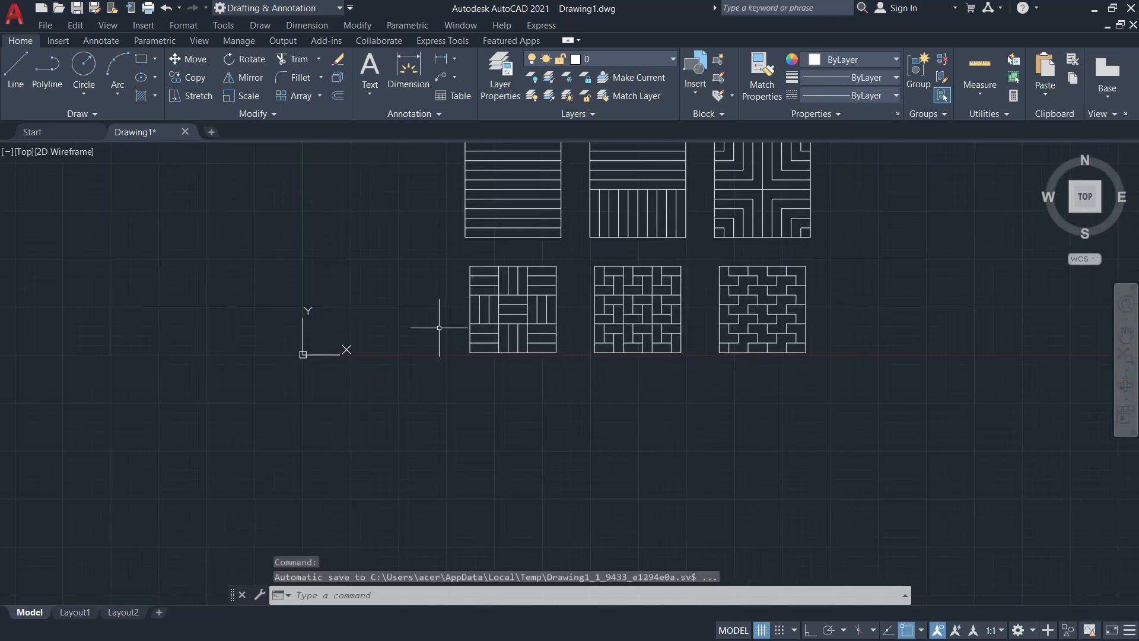
{"action": "type", "text": "o"}
{"action": "key", "text": "Return"}
{"action": "type", "text": "1"}
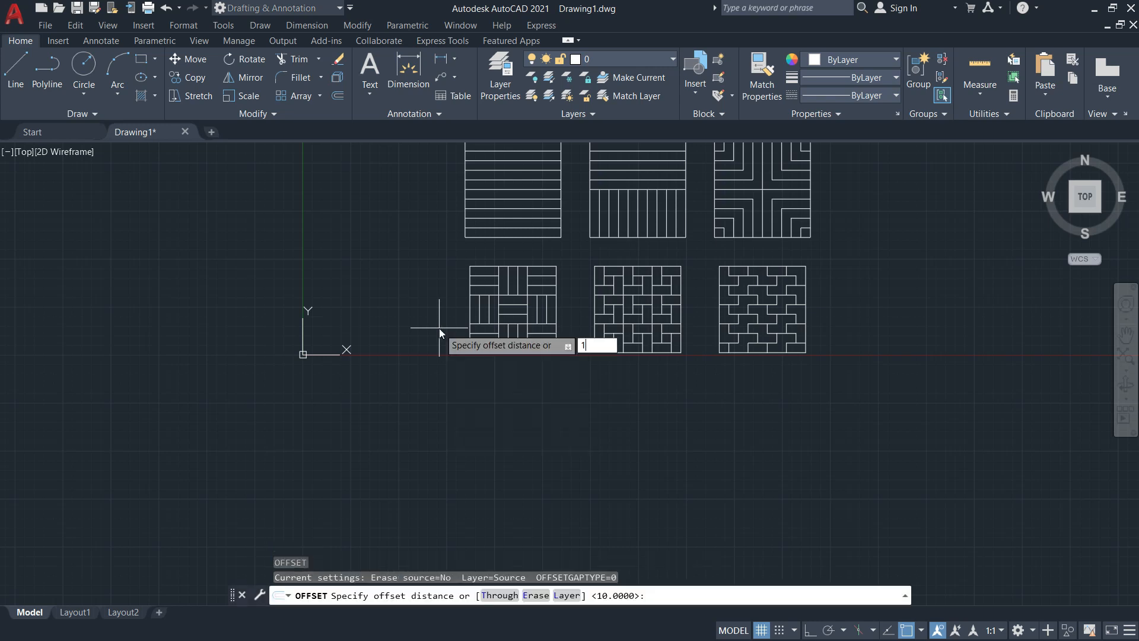
{"action": "type", "text": "50"}
{"action": "key", "text": "Return"}
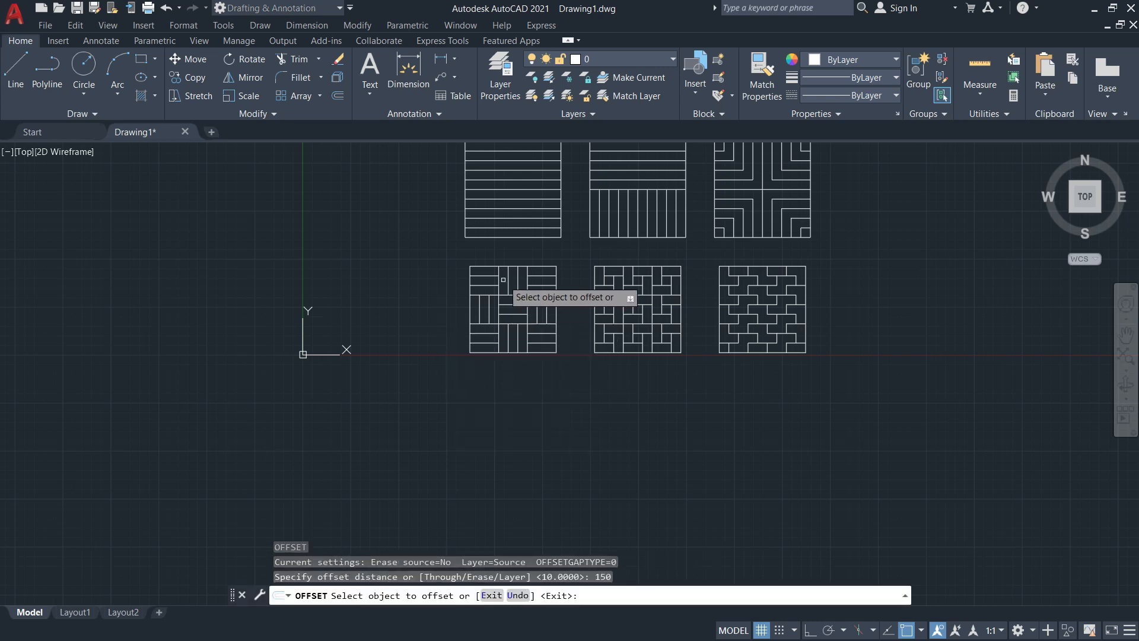
{"action": "left_click", "coordinate": [510, 237]}
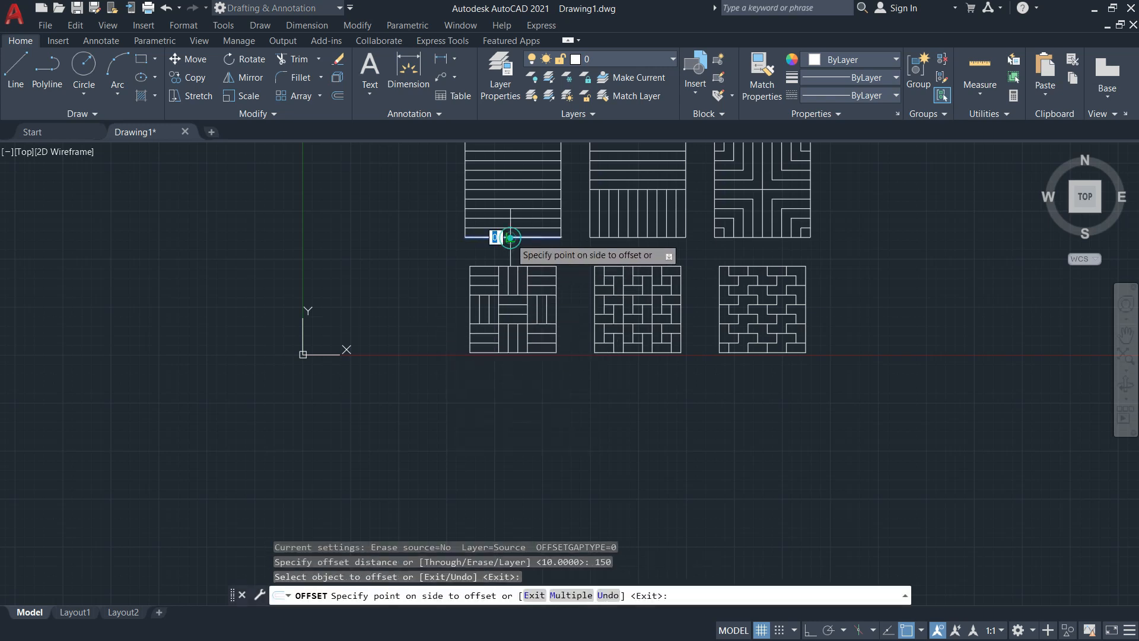
{"action": "left_click", "coordinate": [522, 392]}
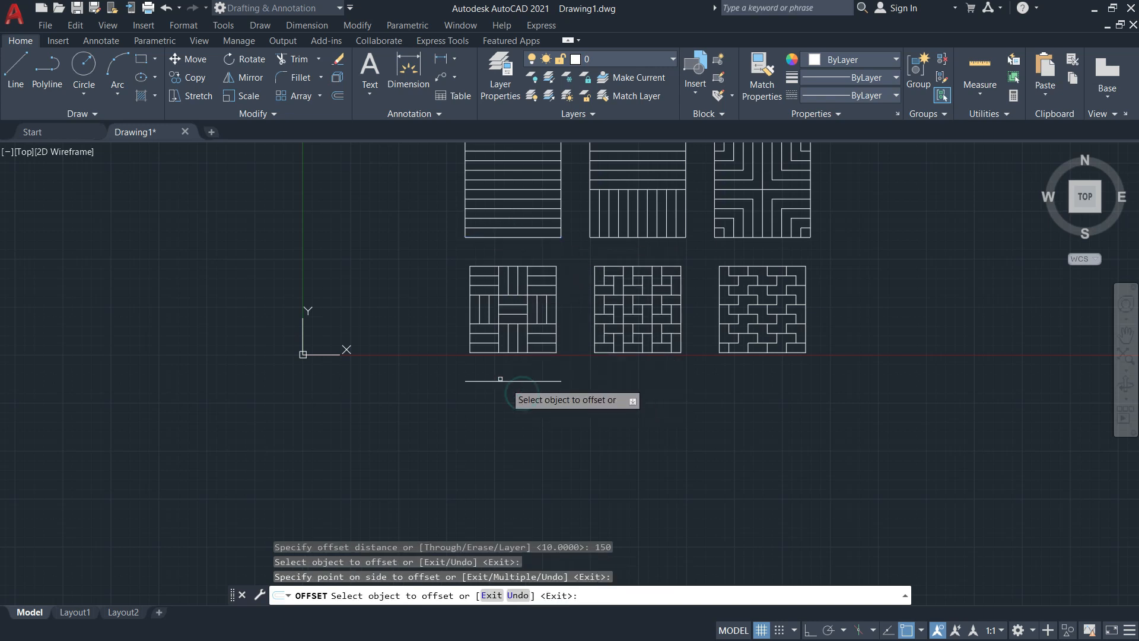
{"action": "scroll", "coordinate": [485, 369], "scroll_direction": "up", "scroll_amount": 6}
{"action": "key", "text": "Escape"}
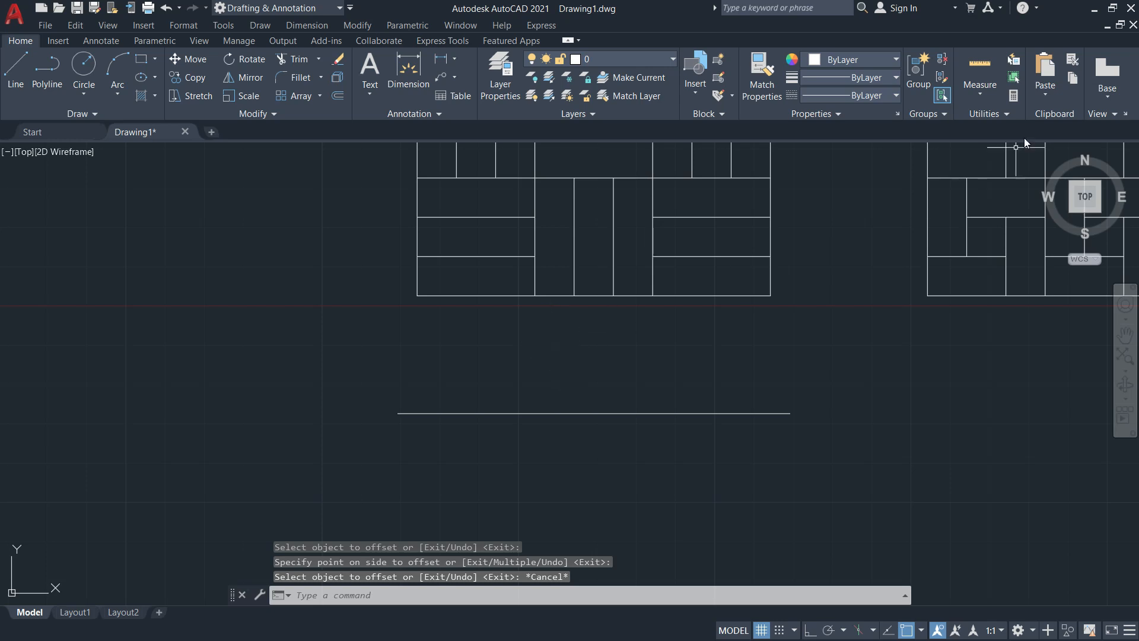
Measure from the second-row pattern's bottom corner to the new line, confirming a 30 gap
{"action": "left_click", "coordinate": [980, 89]}
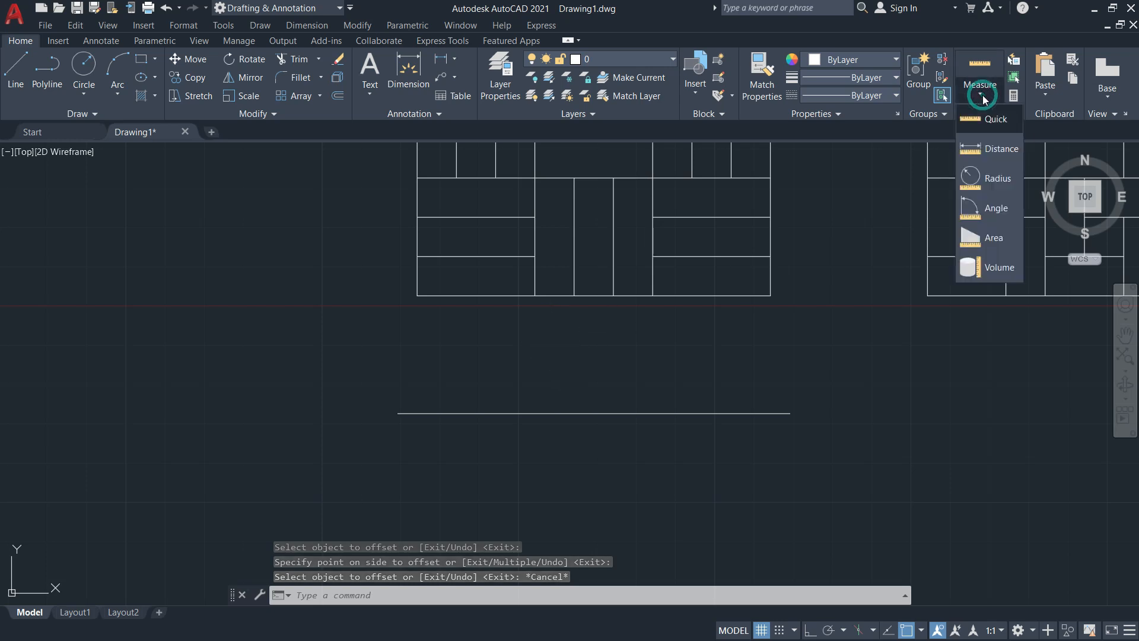
{"action": "left_click", "coordinate": [981, 153]}
{"action": "left_click", "coordinate": [767, 296]}
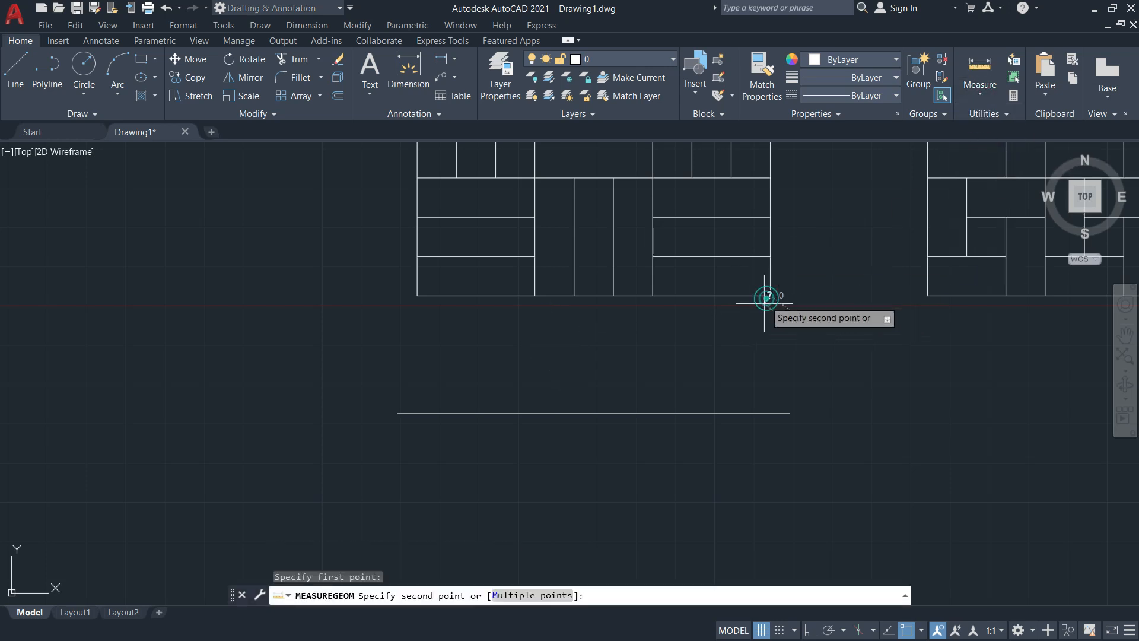
{"action": "left_click", "coordinate": [770, 413]}
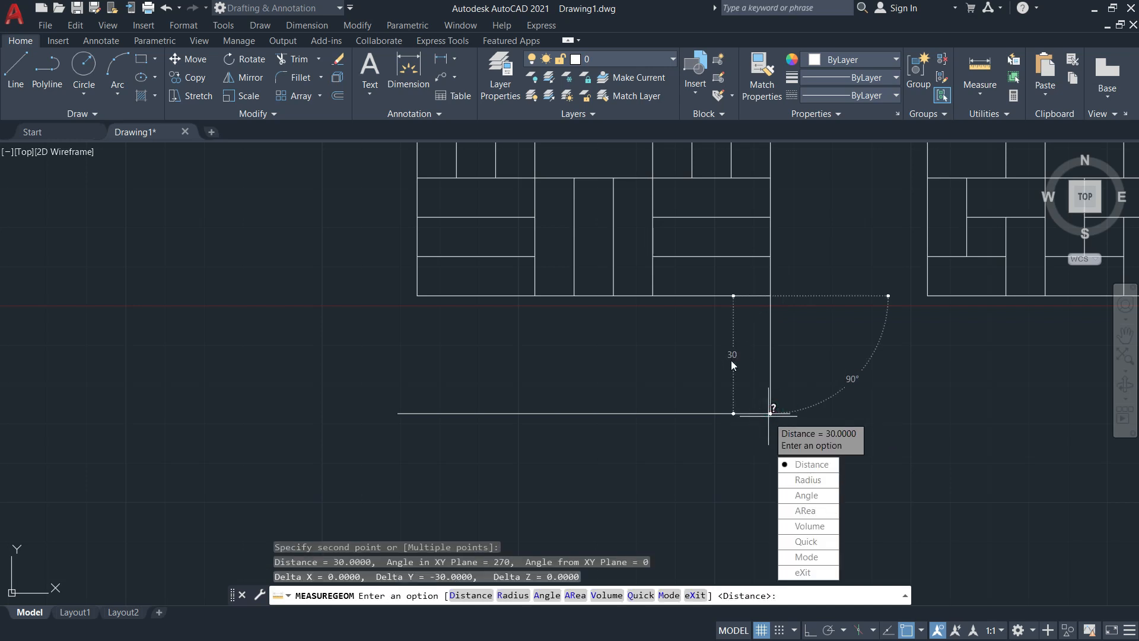
{"action": "key", "text": "Escape"}
{"action": "key", "text": "Escape"}
{"action": "key", "text": "Escape"}
{"action": "scroll", "coordinate": [626, 323], "scroll_direction": "down", "scroll_amount": 3}
{"action": "middle_click_drag", "start_coordinate": [625, 323], "coordinate": [641, 291]}
Draw a 100 mm square from the new line's left end with Ortho on, closing at its right end
{"action": "type", "text": "L"}
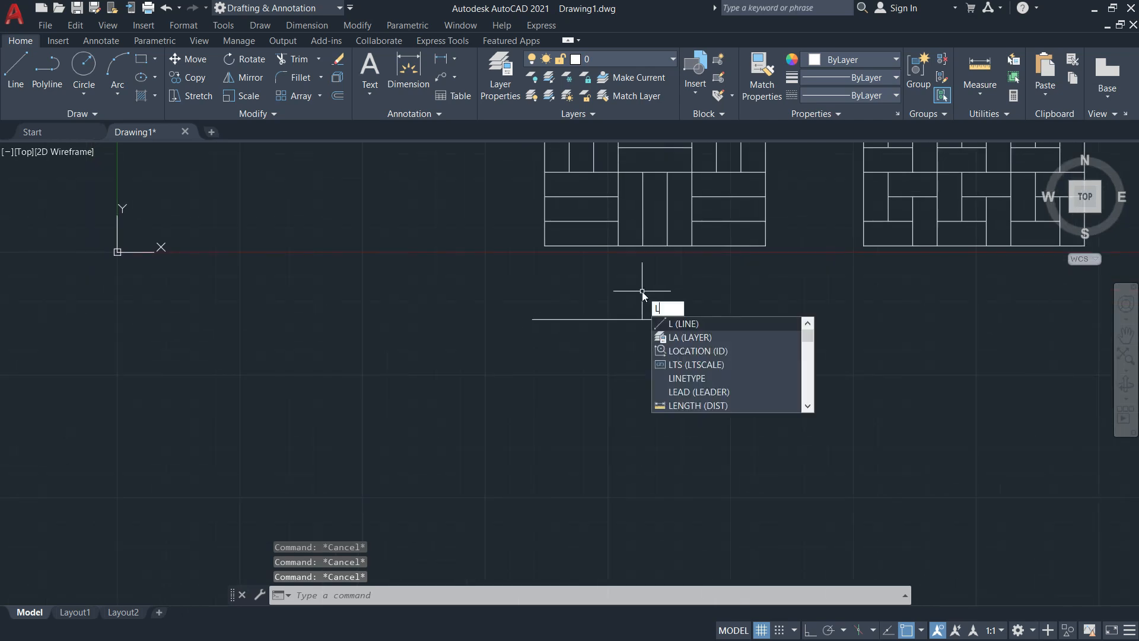
{"action": "key", "text": "Return"}
{"action": "left_click", "coordinate": [532, 319]}
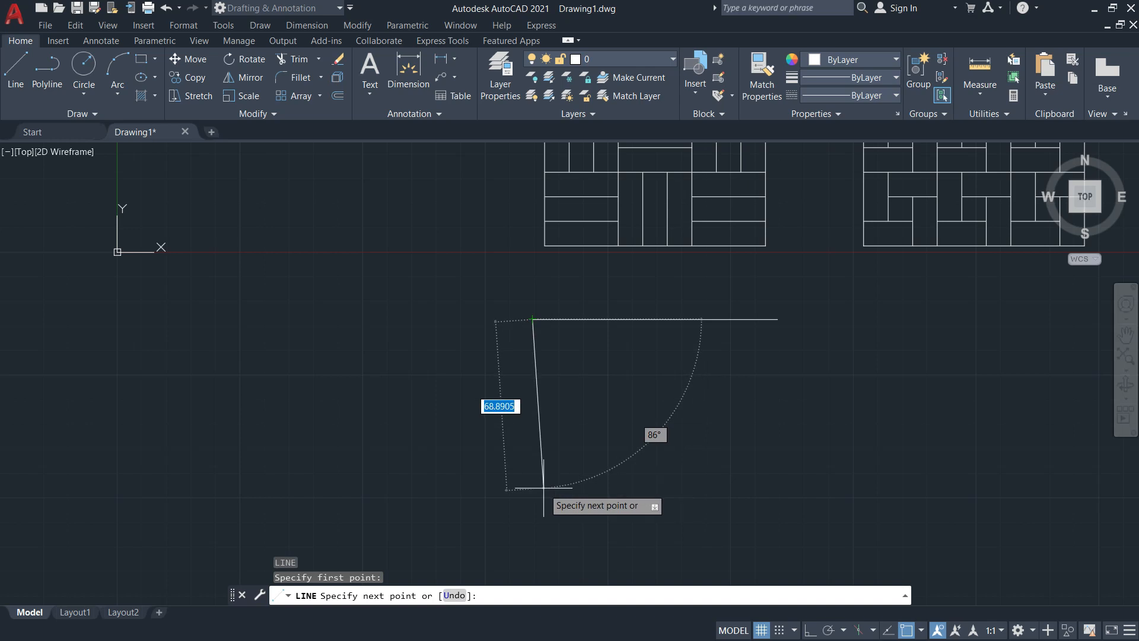
{"action": "key", "text": "F8"}
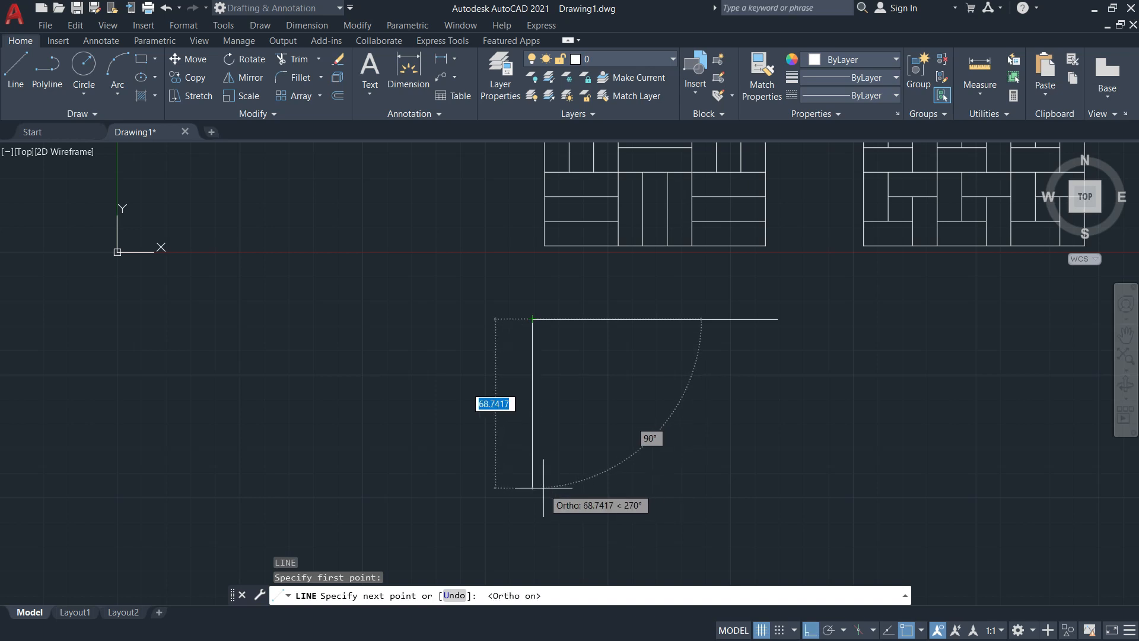
{"action": "type", "text": "100"}
{"action": "key", "text": "Return"}
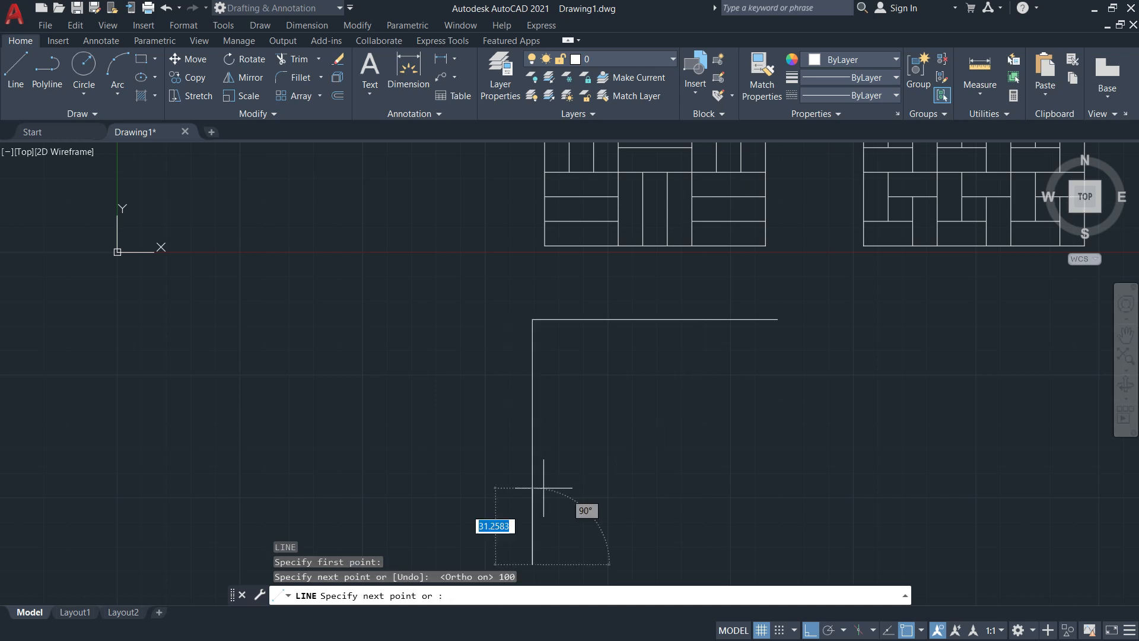
{"action": "type", "text": "1"}
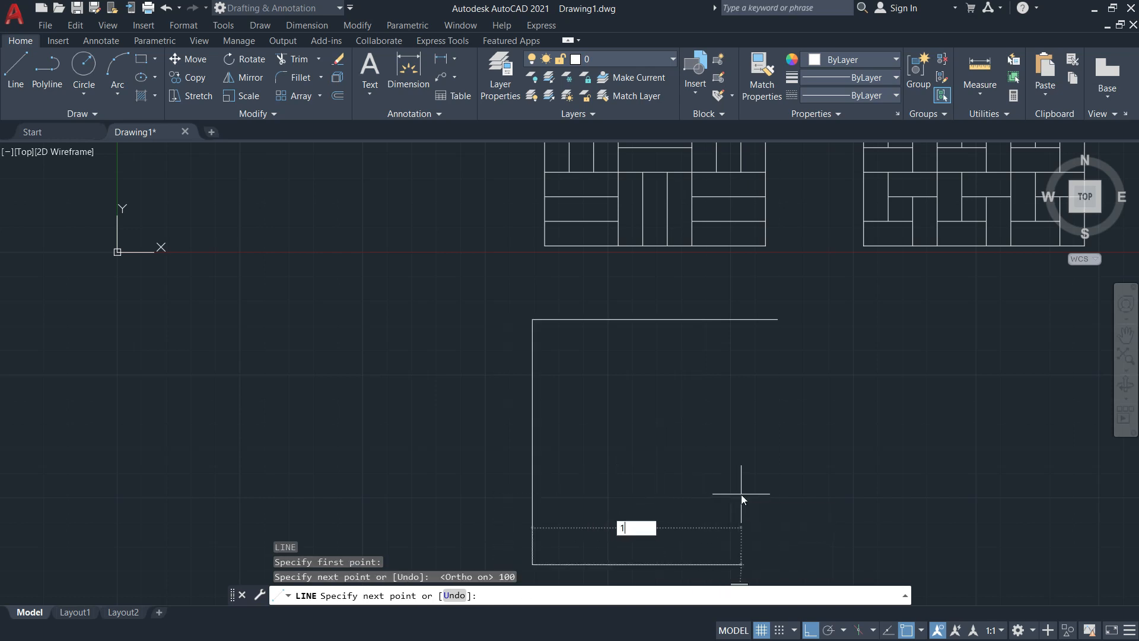
{"action": "type", "text": "00"}
{"action": "key", "text": "Return"}
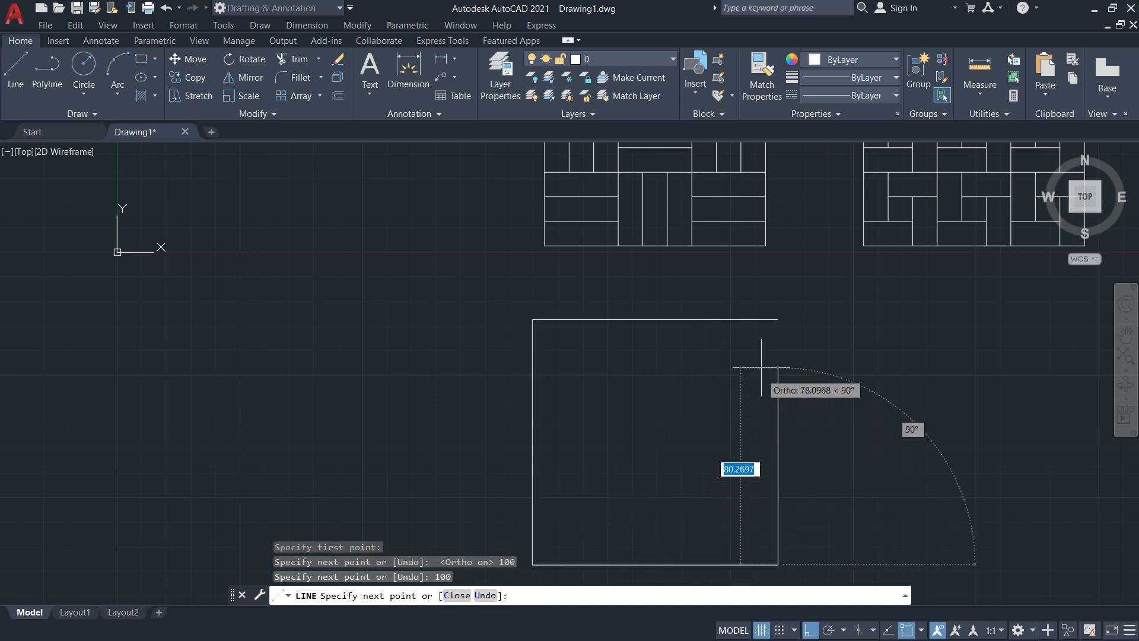
{"action": "left_click", "coordinate": [778, 319]}
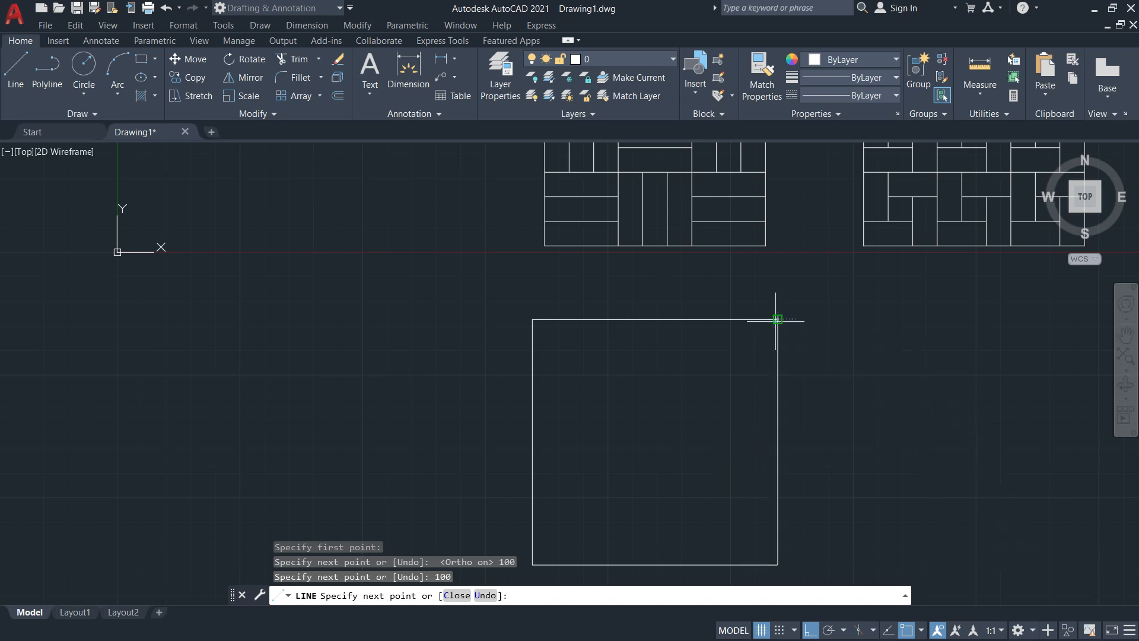
{"action": "key", "text": "Escape"}
{"action": "scroll", "coordinate": [854, 433], "scroll_direction": "down", "scroll_amount": 4}
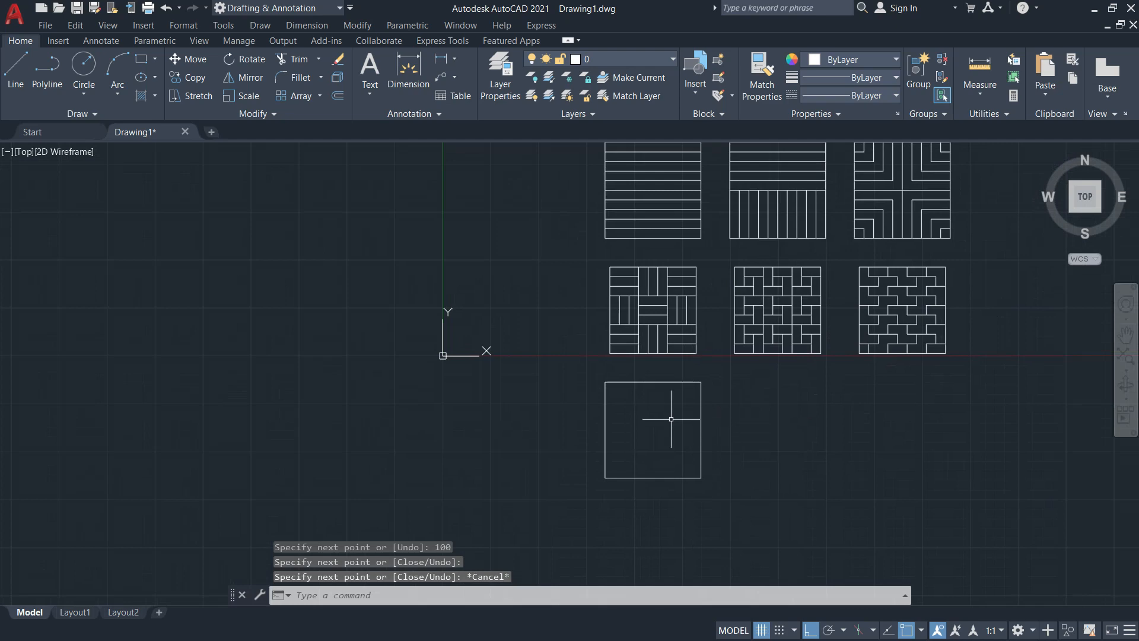
{"action": "key", "text": "alt+Tab"}
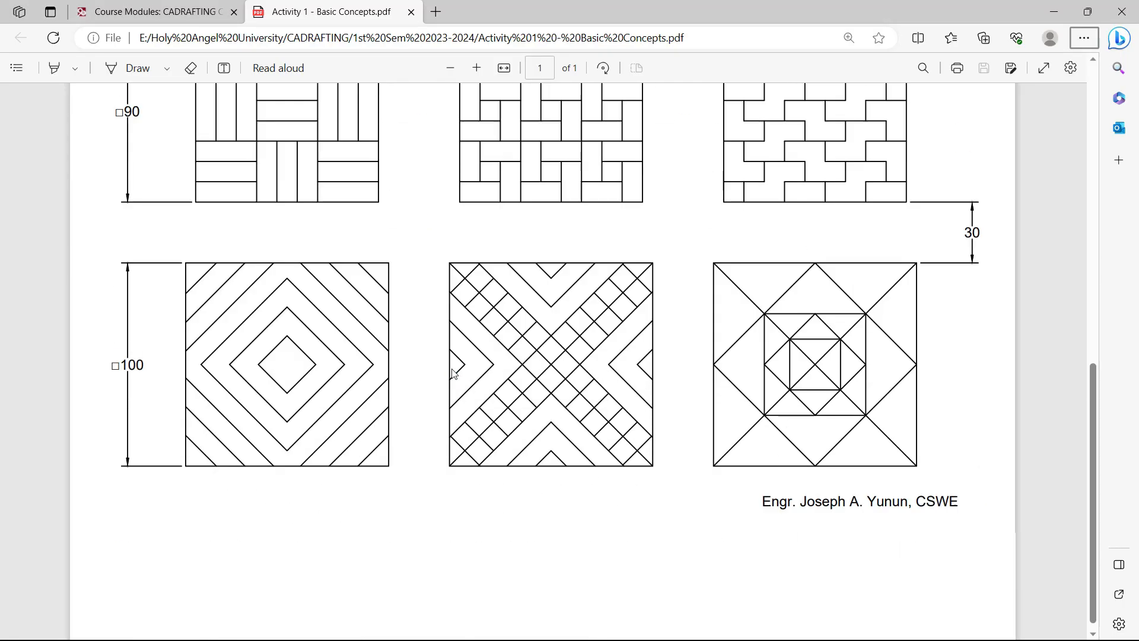
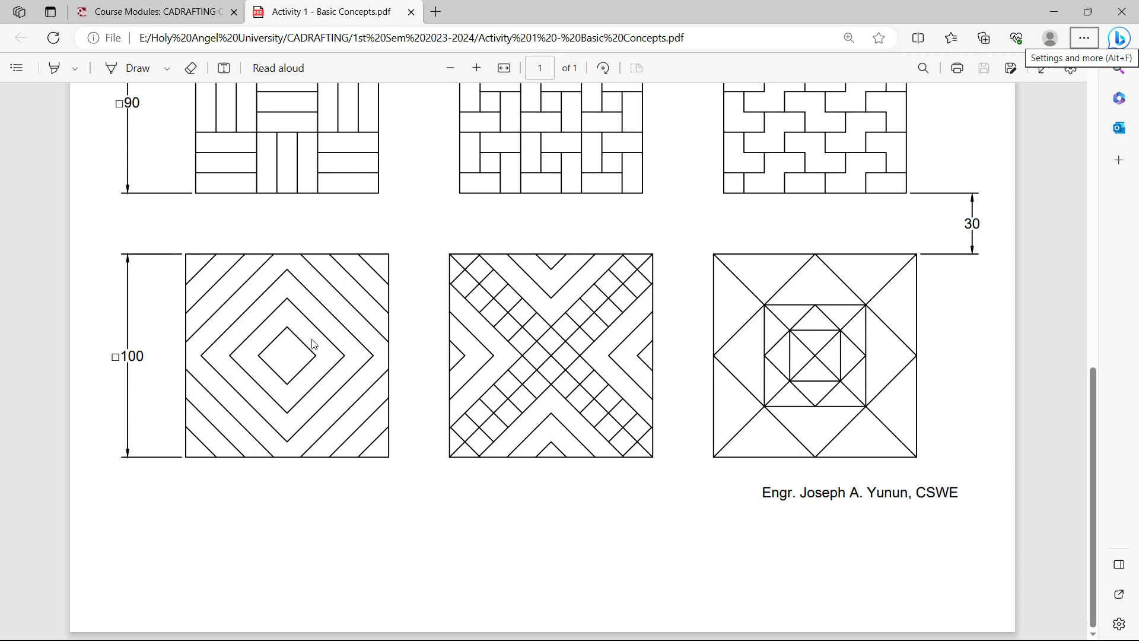
Compare the empty square with the diamond pattern on the Activity 1 sheet, then return to AutoCAD
{"action": "key", "text": "alt+Tab"}
{"action": "middle_click_drag", "start_coordinate": [668, 410], "coordinate": [539, 356]}
{"action": "scroll", "coordinate": [540, 356], "scroll_direction": "up", "scroll_amount": 5}
{"action": "key", "text": "alt+Tab"}
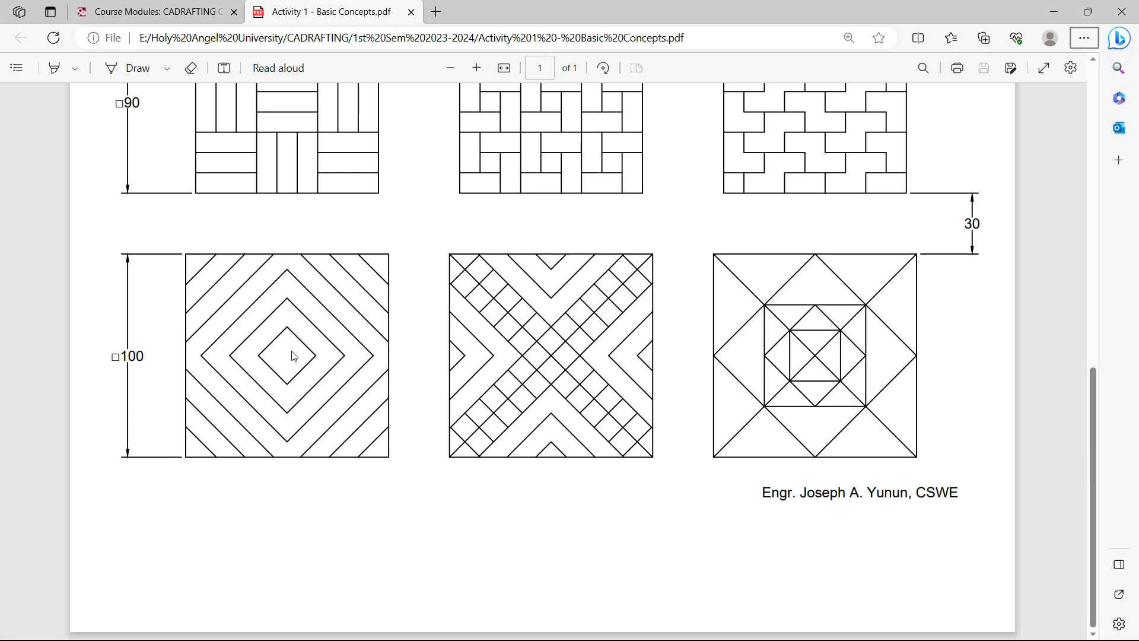
{"action": "key", "text": "alt+Tab"}
Draw horizontal and vertical midlines dividing the square into quarters
{"action": "type", "text": "l"}
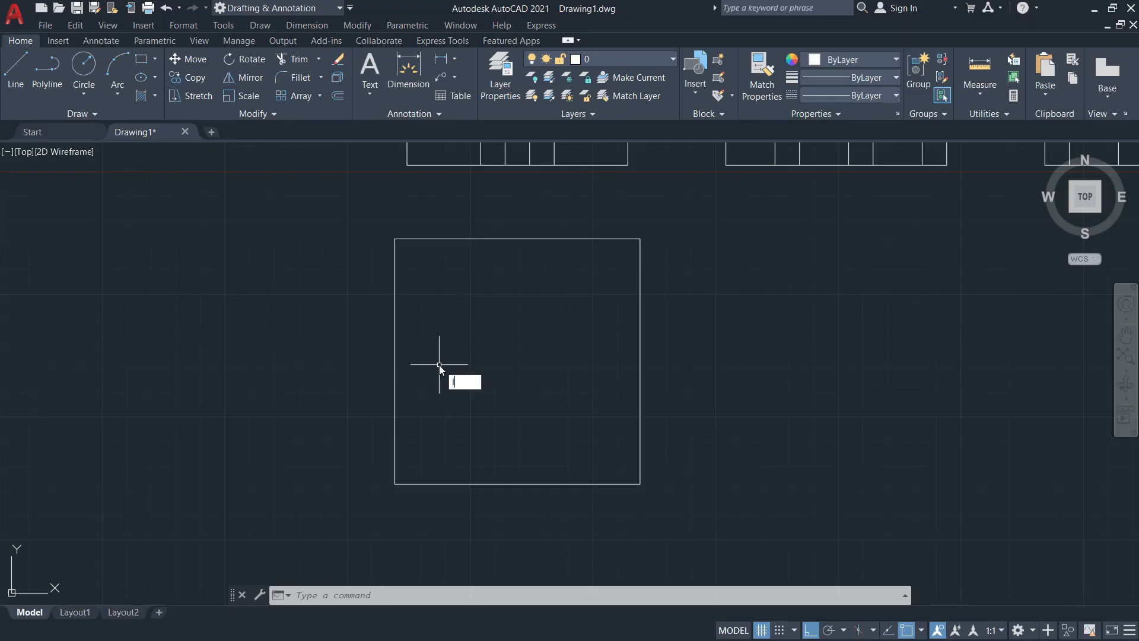
{"action": "key", "text": "Return"}
{"action": "left_click", "coordinate": [394, 360]}
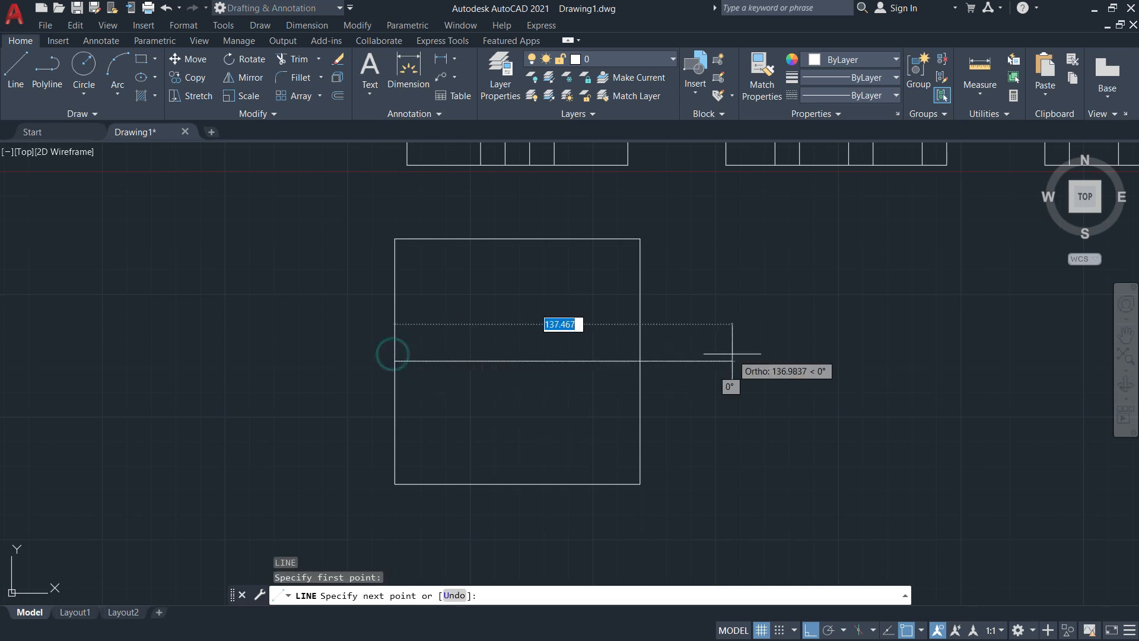
{"action": "left_click", "coordinate": [640, 361]}
{"action": "key", "text": "Return"}
{"action": "key", "text": "Return"}
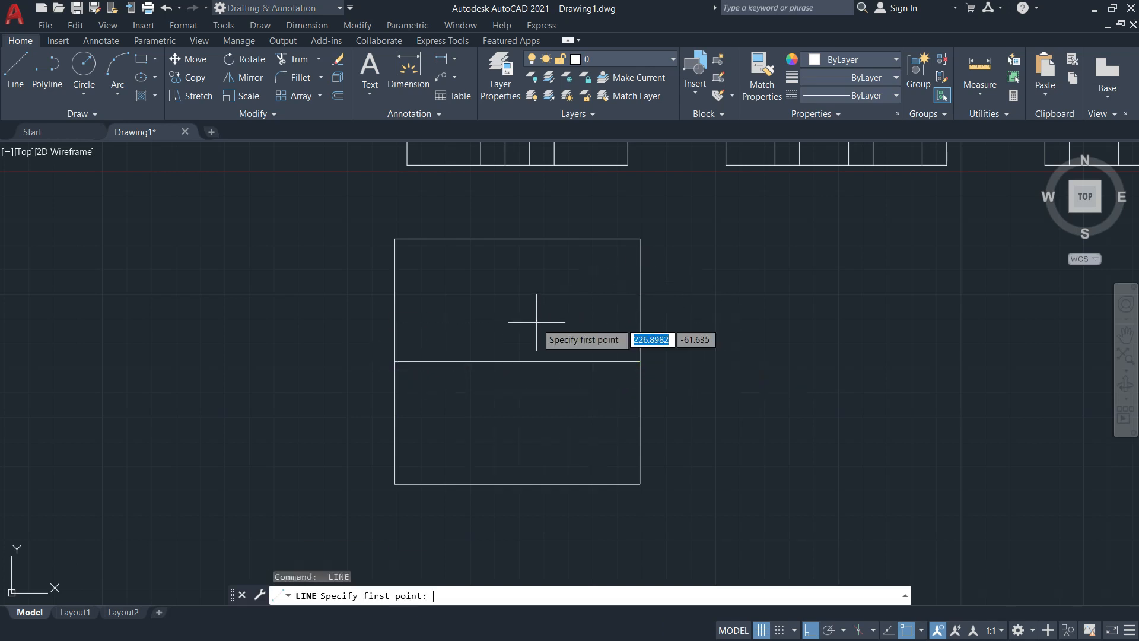
{"action": "left_click", "coordinate": [517, 239]}
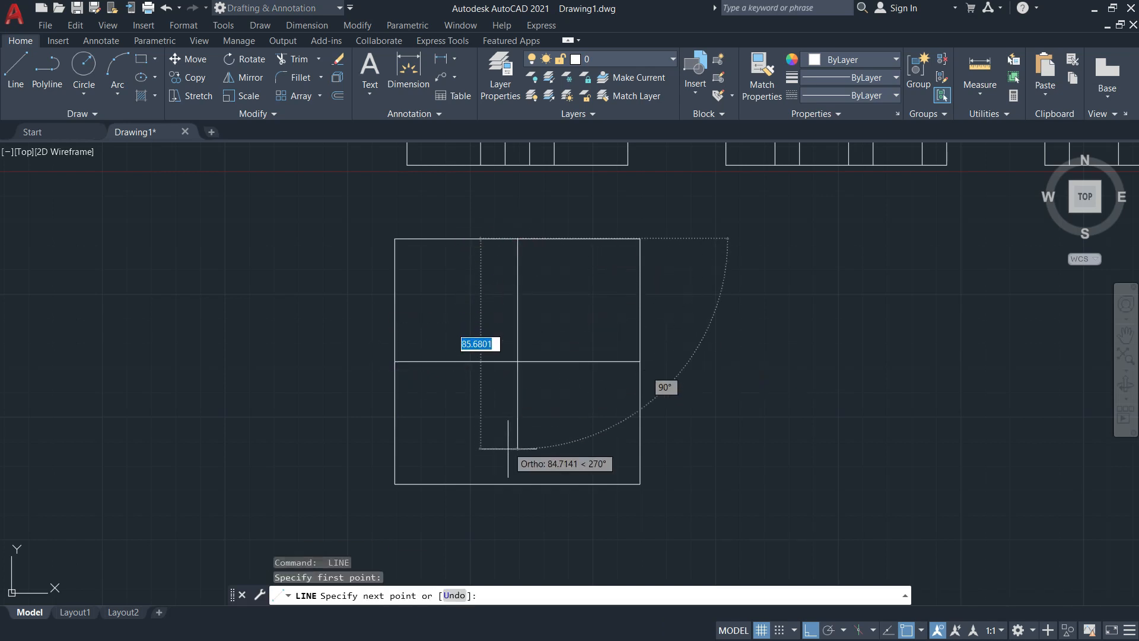
{"action": "left_click", "coordinate": [517, 484]}
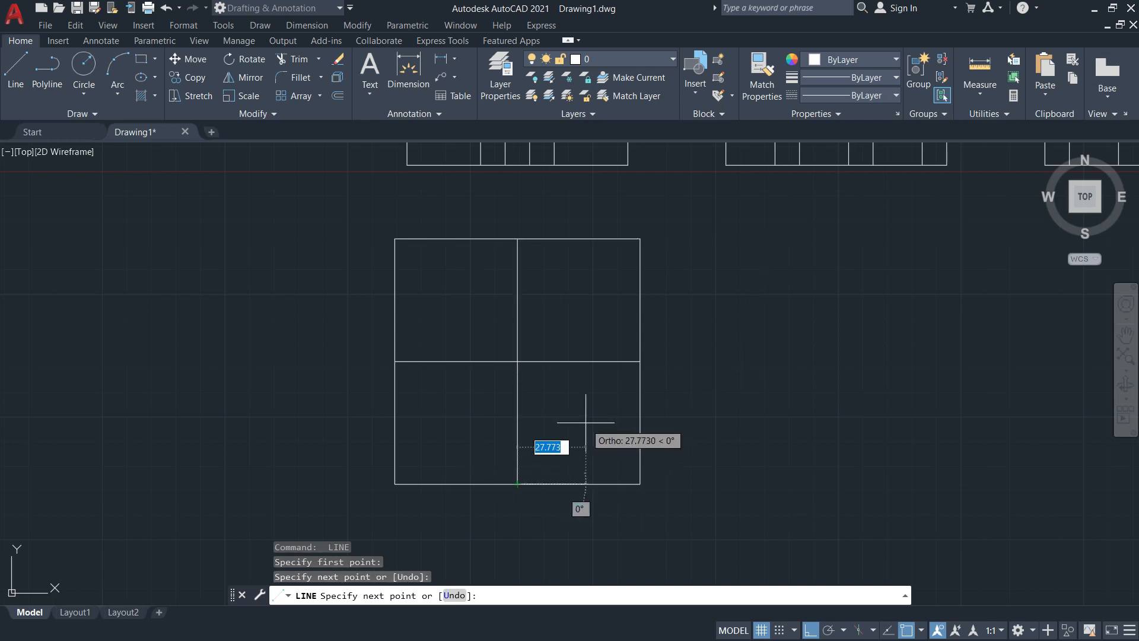
{"action": "key", "text": "Escape"}
With Ortho off, draw a diagonal from the square's lower-left to top-right corner
{"action": "type", "text": "l"}
{"action": "key", "text": "Return"}
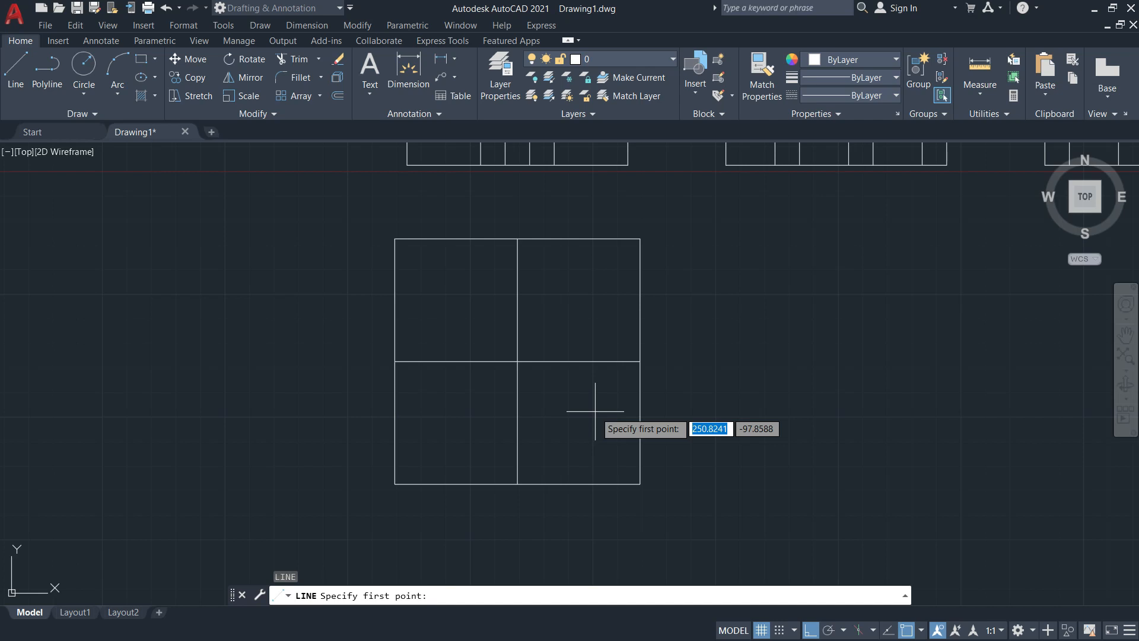
{"action": "key", "text": "F8"}
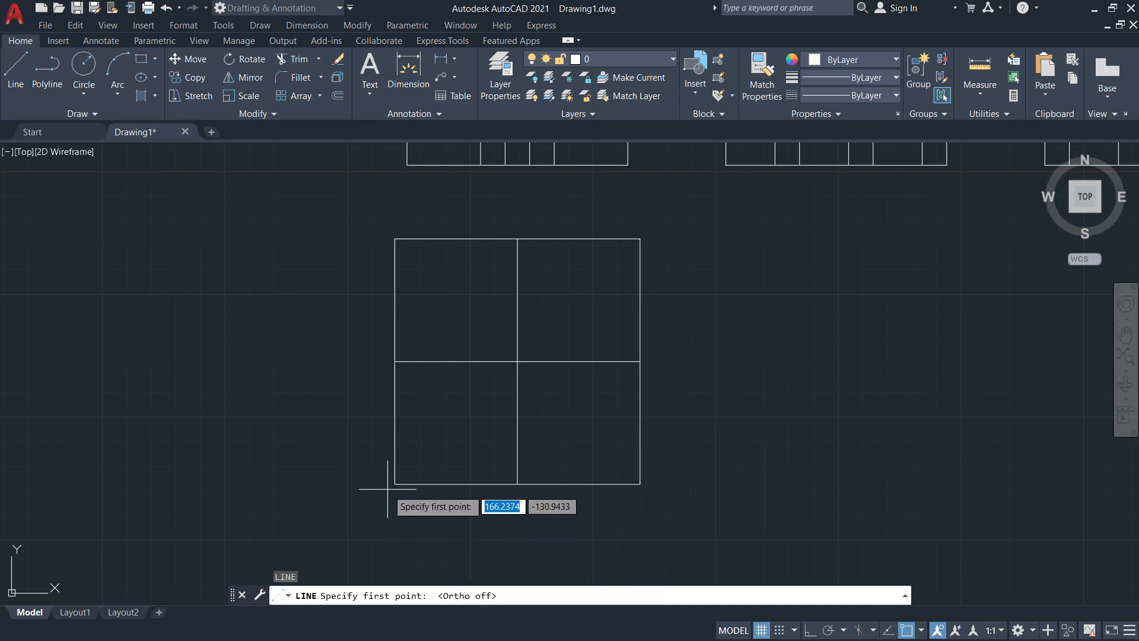
{"action": "left_click", "coordinate": [394, 483]}
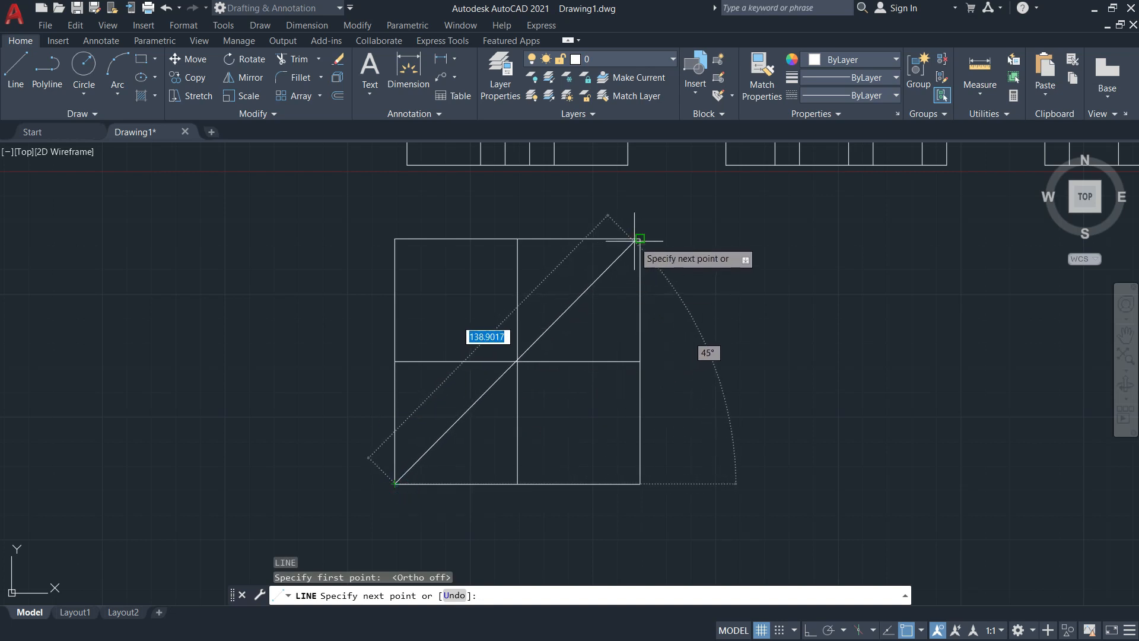
{"action": "left_click", "coordinate": [640, 239]}
{"action": "key", "text": "Escape"}
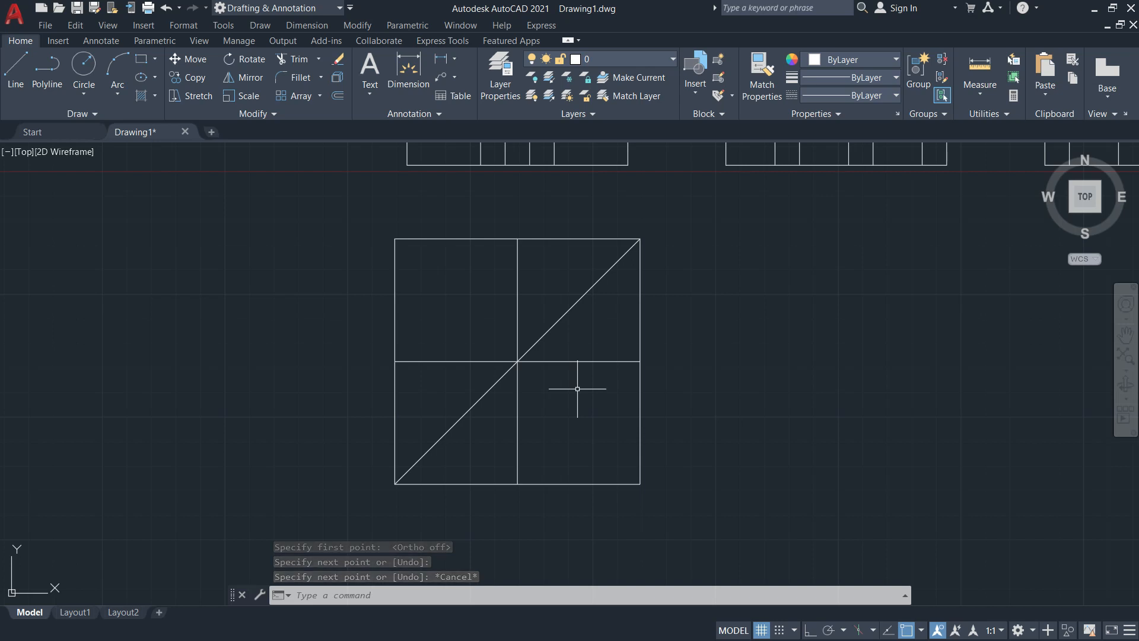
Start OFFSET with a distance of 10
{"action": "type", "text": "O"}
{"action": "key", "text": "Return"}
{"action": "type", "text": "10"}
{"action": "key", "text": "Return"}
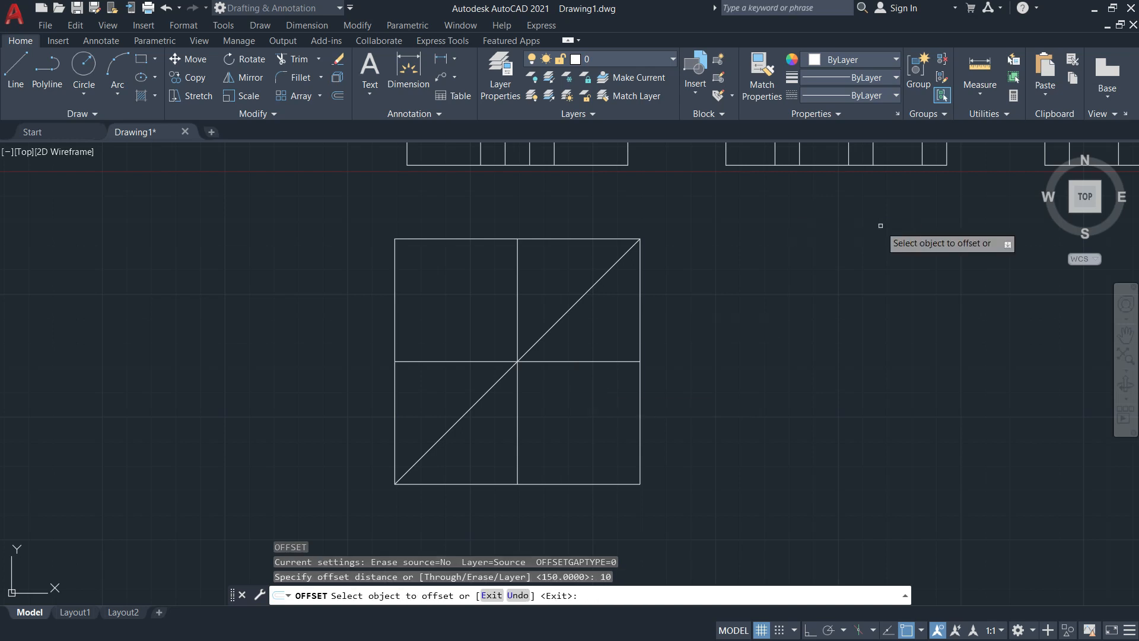
Offset successive parallel diagonals 10 apart toward the square's lower-right corner
{"action": "left_click", "coordinate": [537, 336]}
{"action": "left_click", "coordinate": [571, 391]}
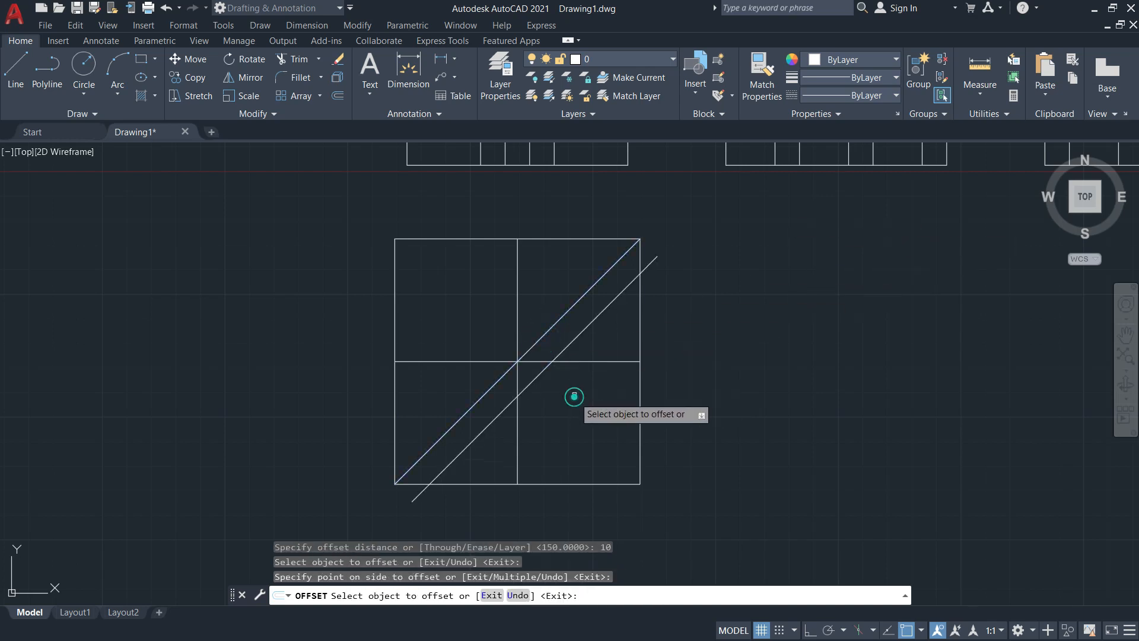
{"action": "left_click", "coordinate": [545, 372]}
{"action": "left_click", "coordinate": [580, 393]}
{"action": "left_click", "coordinate": [570, 378]}
{"action": "left_click", "coordinate": [585, 396]}
{"action": "left_click", "coordinate": [582, 399]}
{"action": "left_click", "coordinate": [608, 439]}
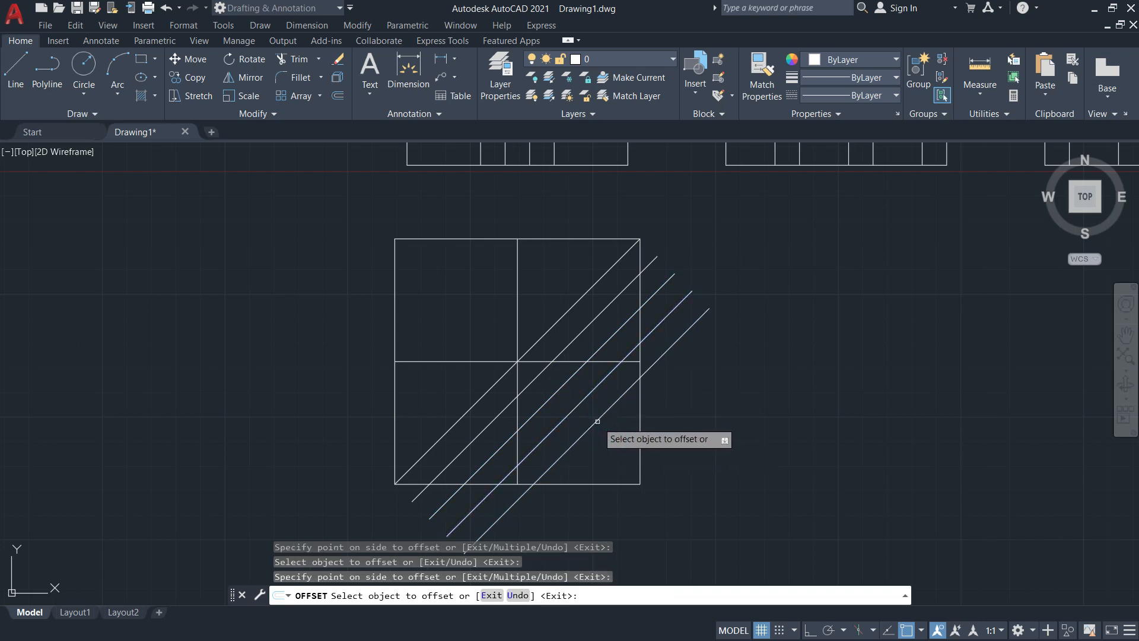
{"action": "left_click", "coordinate": [596, 421]}
{"action": "left_click", "coordinate": [608, 438]}
{"action": "left_click", "coordinate": [611, 441]}
{"action": "left_click", "coordinate": [631, 466]}
Offset successive parallel diagonals 10 apart toward the upper-left, overhanging the square's edges
{"action": "left_click", "coordinate": [540, 338]}
{"action": "left_click", "coordinate": [503, 320]}
{"action": "left_click", "coordinate": [509, 335]}
{"action": "left_click", "coordinate": [474, 306]}
{"action": "left_click", "coordinate": [491, 318]}
{"action": "left_click", "coordinate": [478, 293]}
{"action": "left_click", "coordinate": [454, 274]}
{"action": "left_click", "coordinate": [460, 279]}
{"action": "left_click", "coordinate": [442, 257]}
{"action": "left_click", "coordinate": [438, 265]}
{"action": "left_click", "coordinate": [350, 204]}
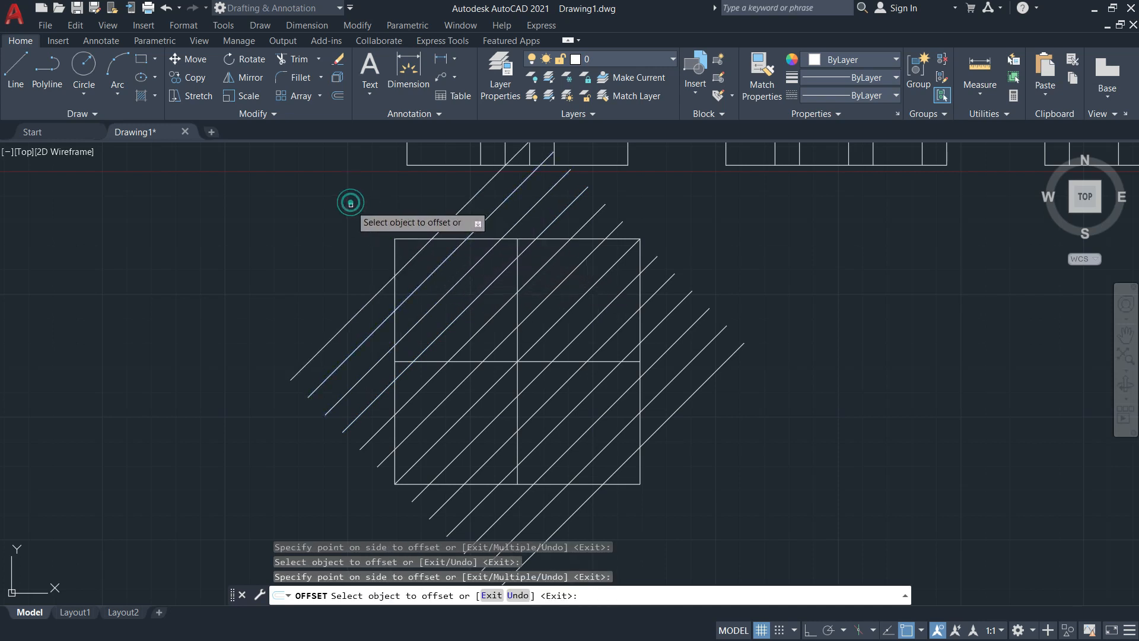
{"action": "key", "text": "Escape"}
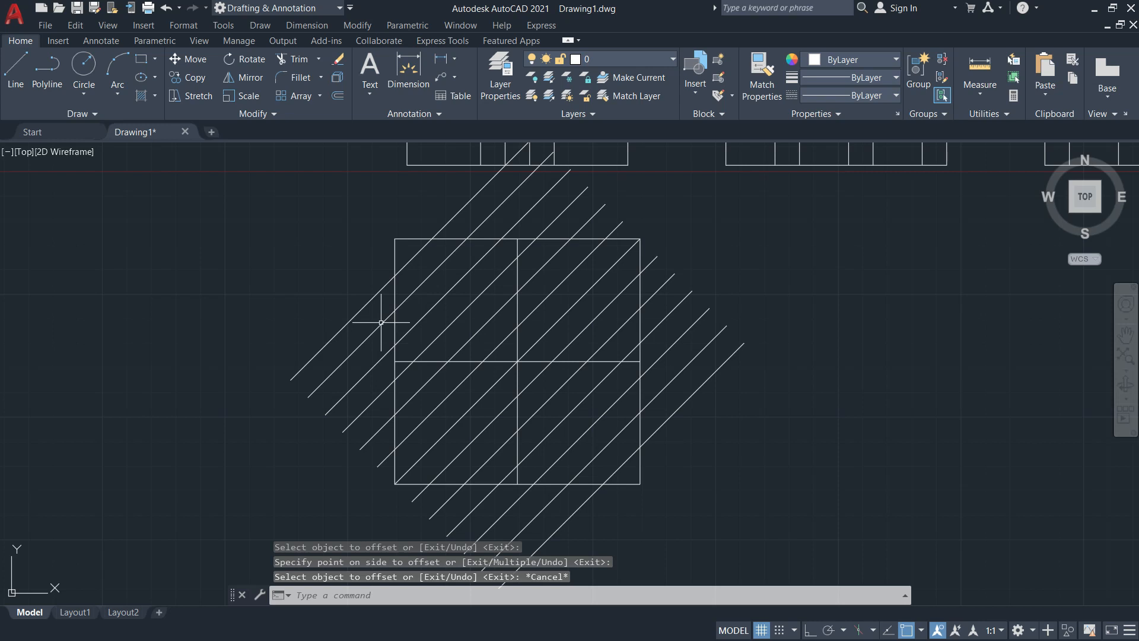
{"action": "key", "text": "Return"}
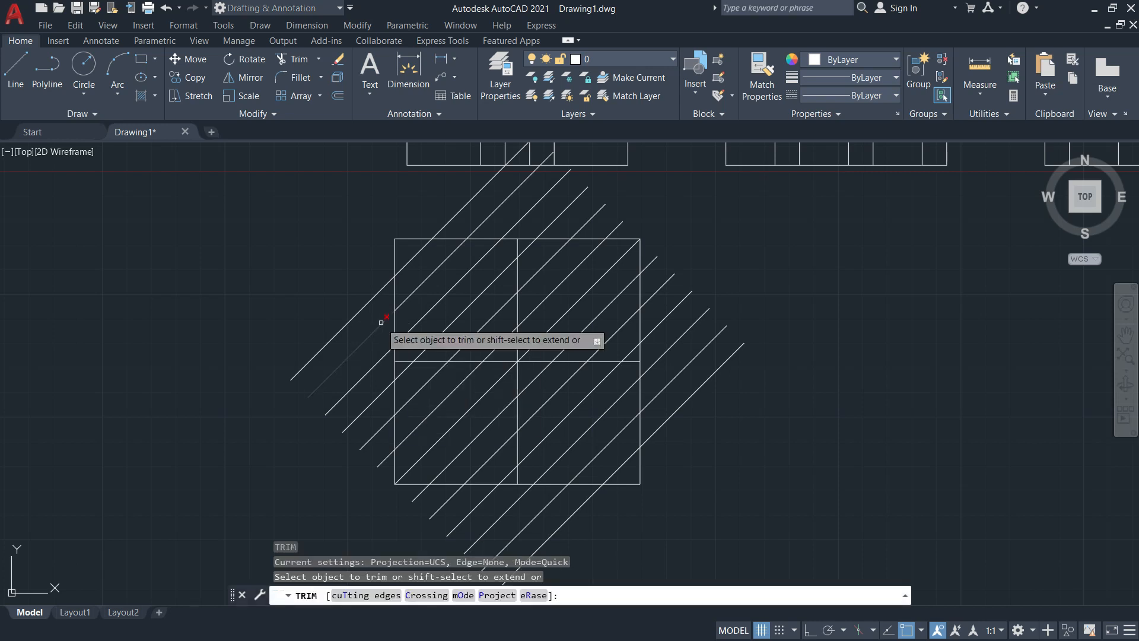
Trim the diagonals out of the upper-right and lower-left quarters using the midlines as cutting edges
{"action": "left_click", "coordinate": [366, 595]}
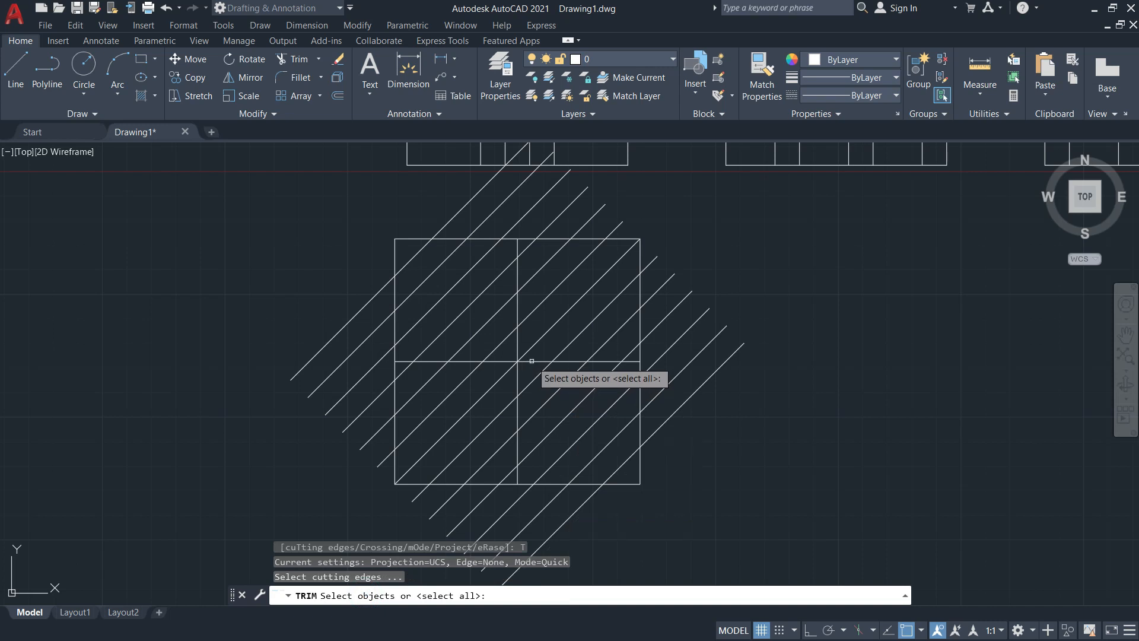
{"action": "left_click", "coordinate": [531, 361]}
{"action": "left_click", "coordinate": [517, 337]}
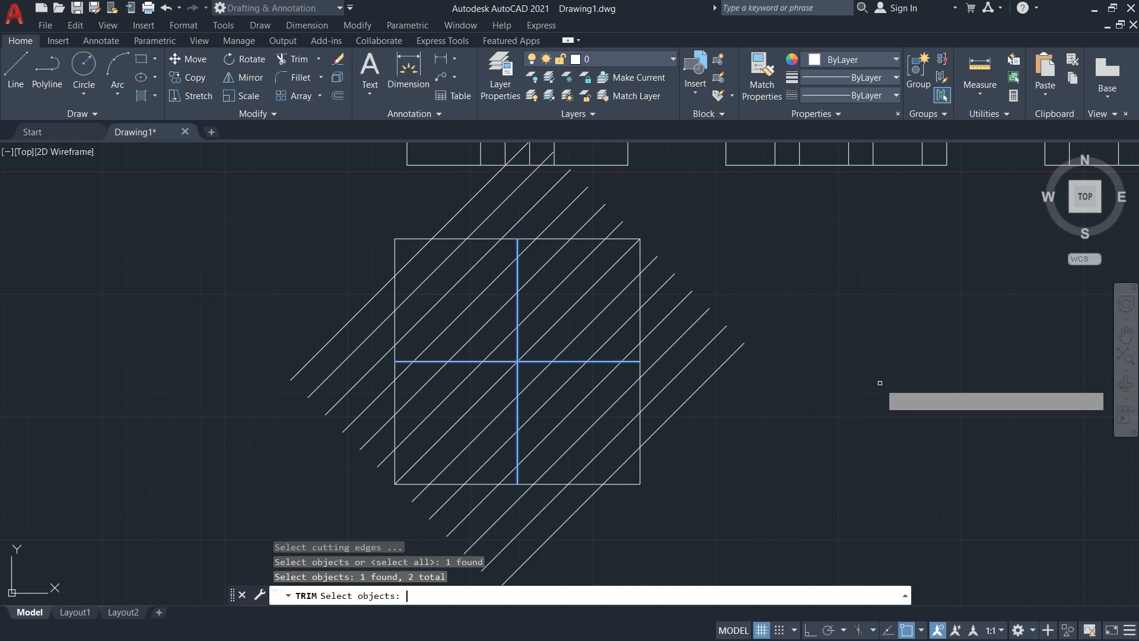
{"action": "key", "text": "Return"}
{"action": "left_click_drag", "start_coordinate": [636, 352], "coordinate": [572, 272]}
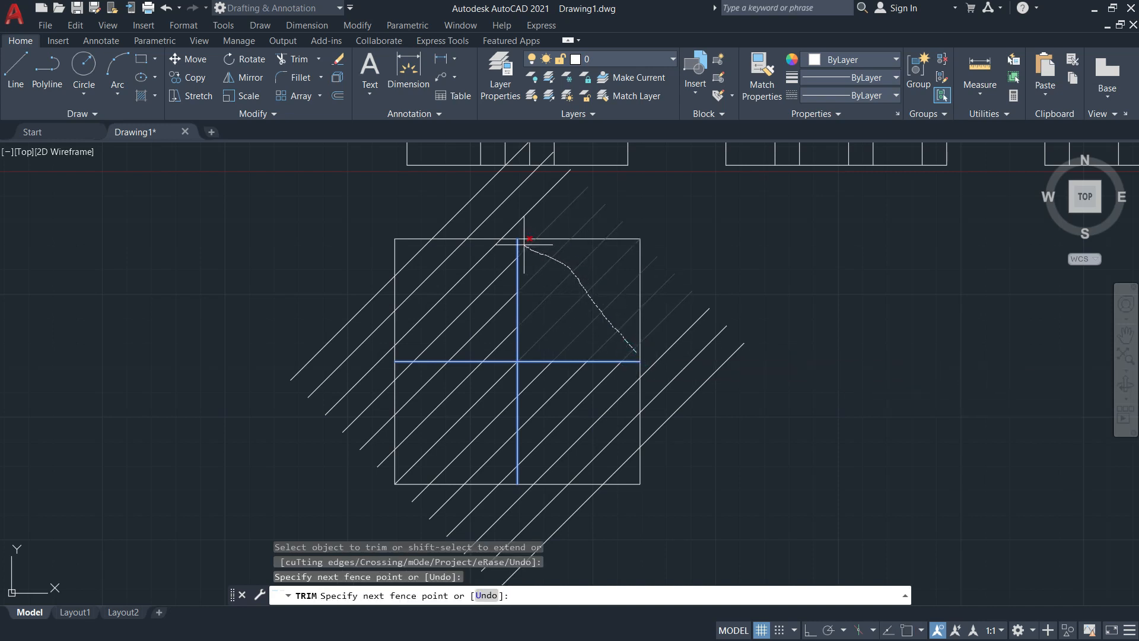
{"action": "left_click_drag", "start_coordinate": [524, 243], "coordinate": [523, 240]}
{"action": "left_click_drag", "start_coordinate": [511, 478], "coordinate": [436, 409]}
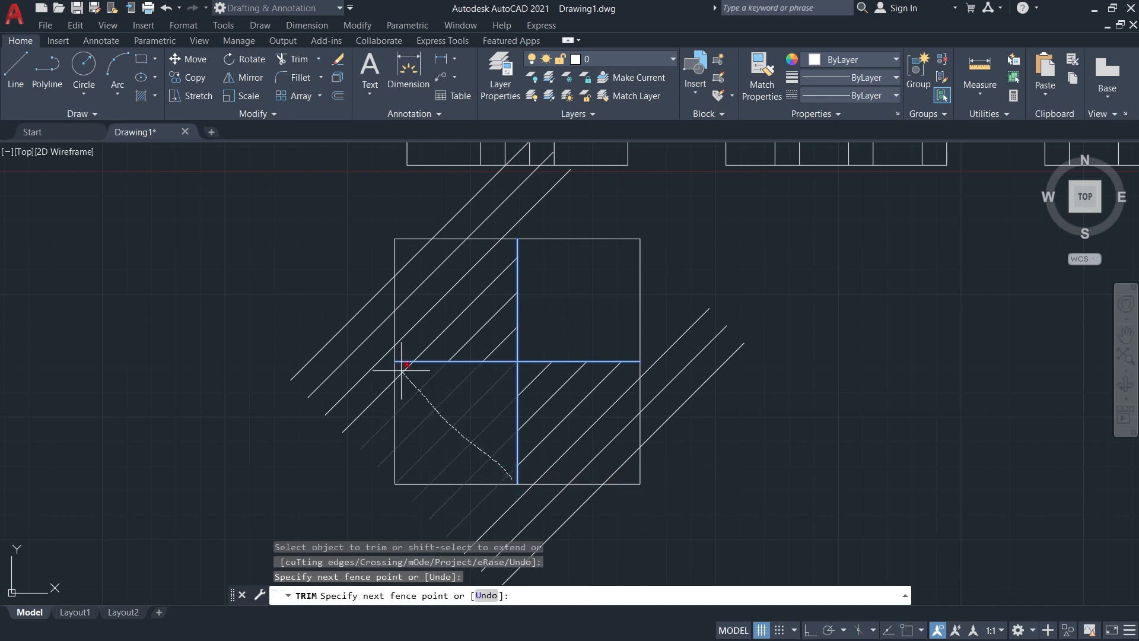
{"action": "left_click_drag", "start_coordinate": [400, 369], "coordinate": [401, 370]}
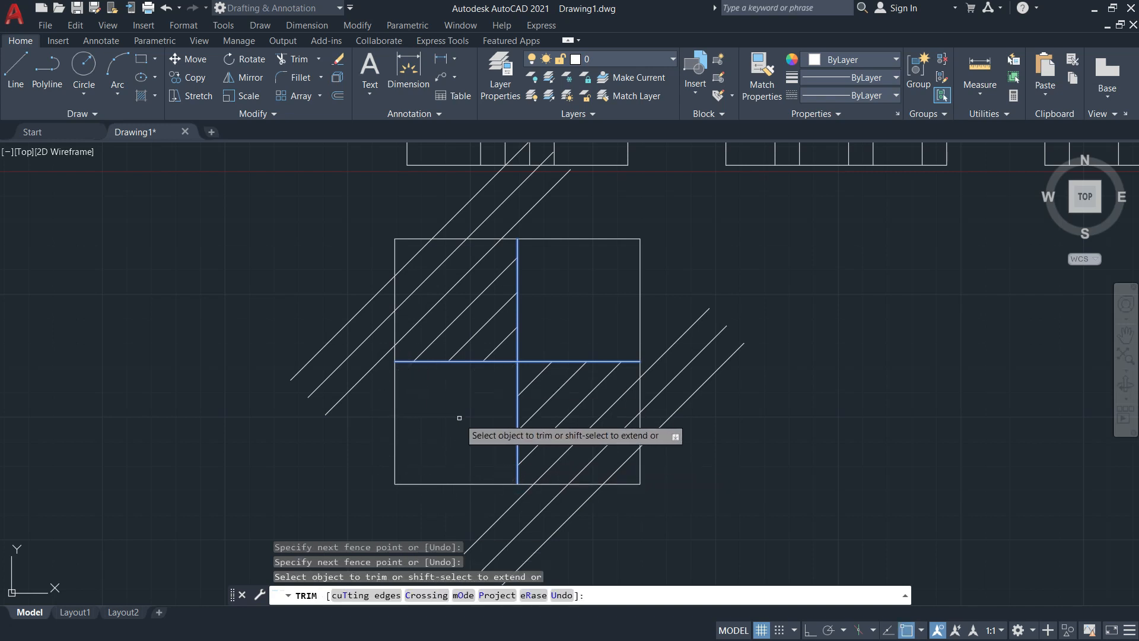
{"action": "key", "text": "Return"}
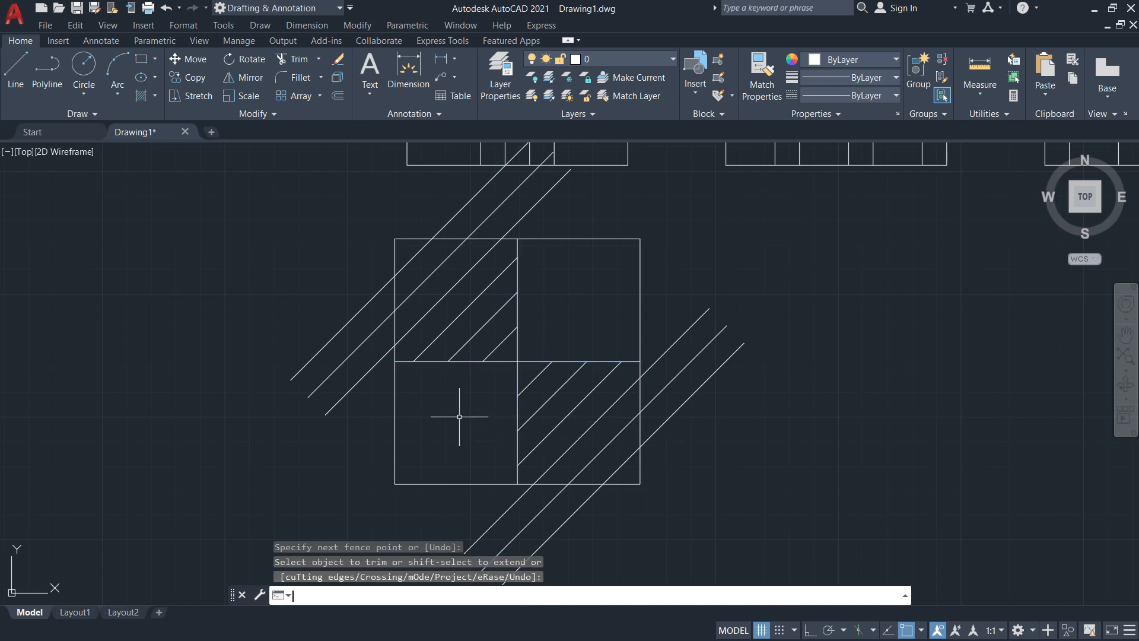
Trim the overhanging diagonal ends flush with the square's four edges
{"action": "type", "text": "tr"}
{"action": "key", "text": "Return"}
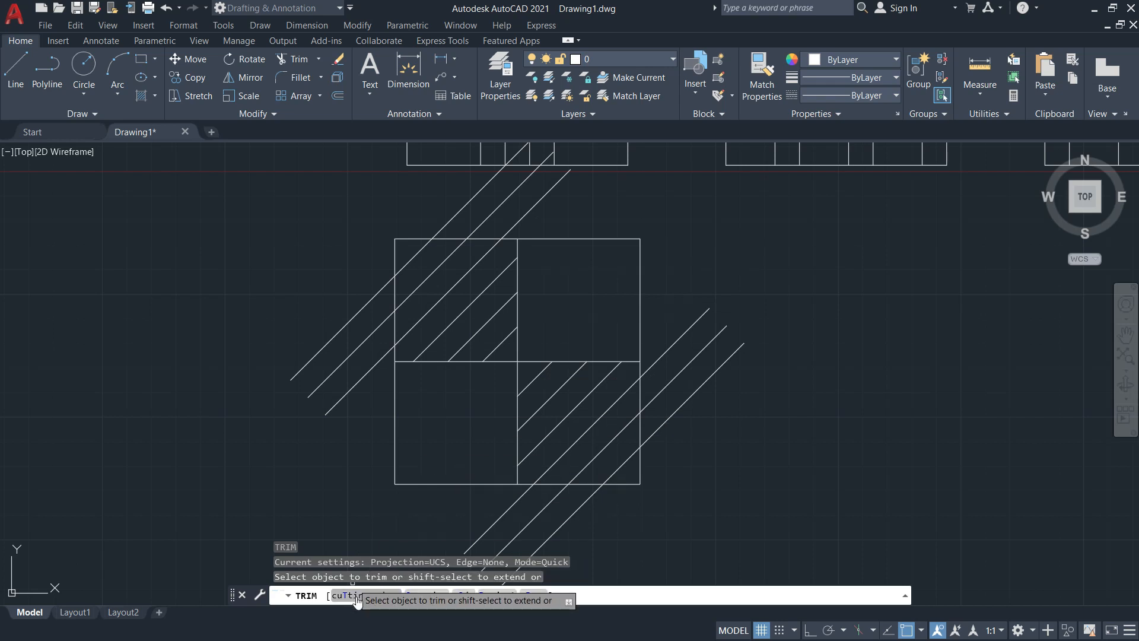
{"action": "left_click", "coordinate": [356, 595]}
{"action": "left_click", "coordinate": [569, 239]}
{"action": "left_click", "coordinate": [394, 397]}
{"action": "left_click", "coordinate": [440, 483]}
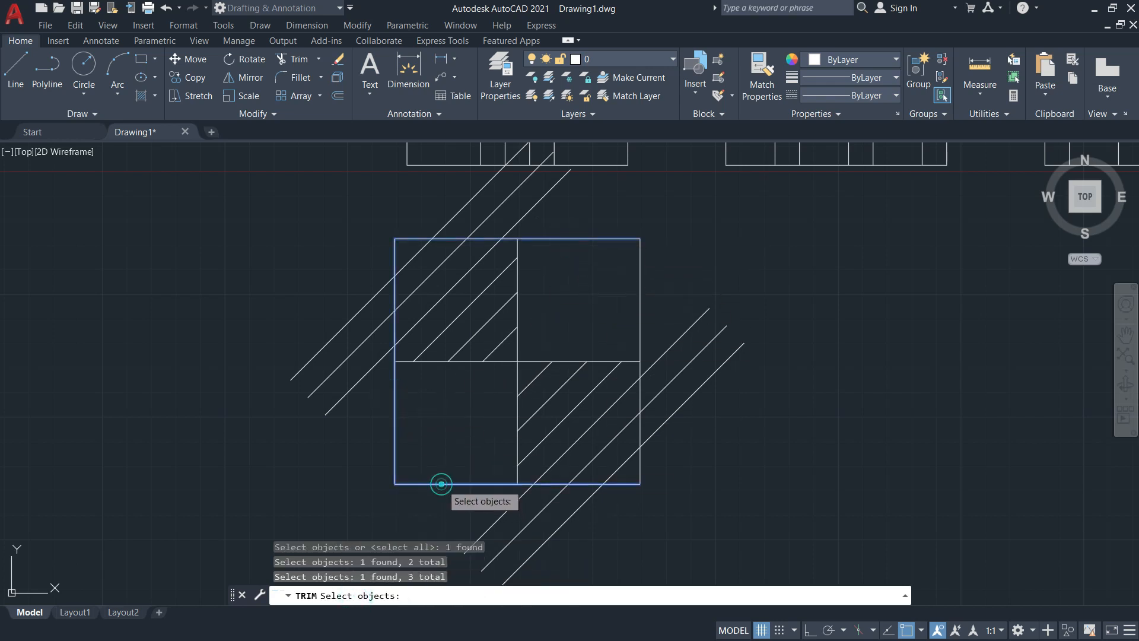
{"action": "left_click", "coordinate": [639, 326]}
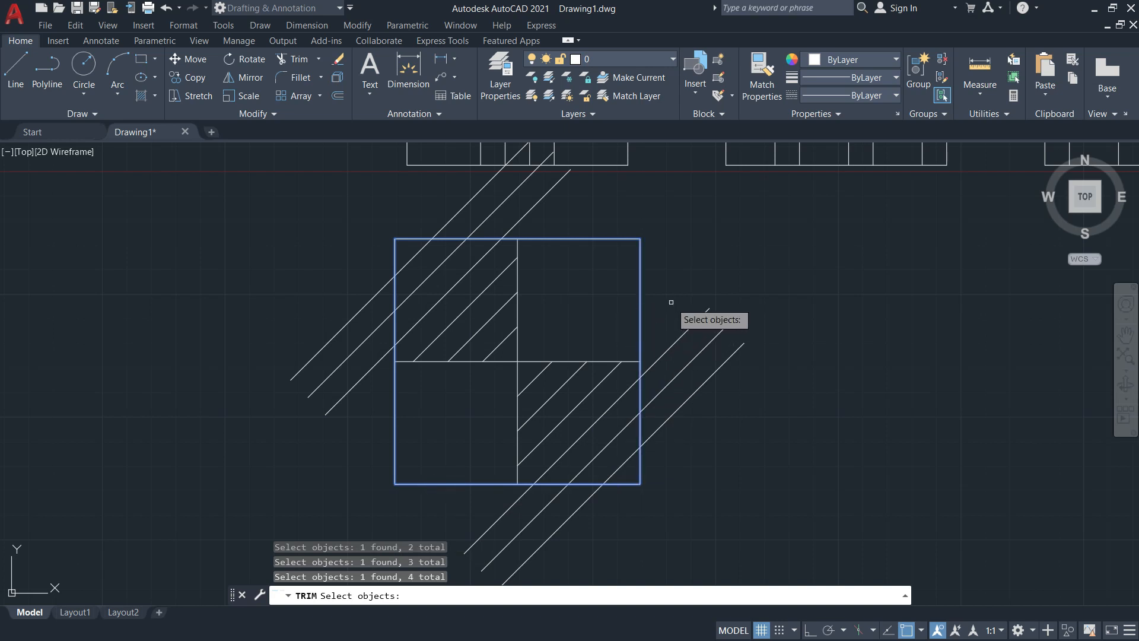
{"action": "key", "text": "Return"}
{"action": "mouse_move", "coordinate": [560, 229]}
{"action": "left_mouse_down"}
{"action": "mouse_move", "coordinate": [445, 191]}
{"action": "mouse_move", "coordinate": [354, 260]}
{"action": "mouse_move", "coordinate": [354, 441]}
{"action": "left_mouse_up"}
{"action": "mouse_move", "coordinate": [671, 305]}
{"action": "left_mouse_down"}
{"action": "mouse_move", "coordinate": [681, 376]}
{"action": "mouse_move", "coordinate": [668, 501]}
{"action": "mouse_move", "coordinate": [620, 522]}
{"action": "mouse_move", "coordinate": [472, 534]}
{"action": "left_mouse_up"}
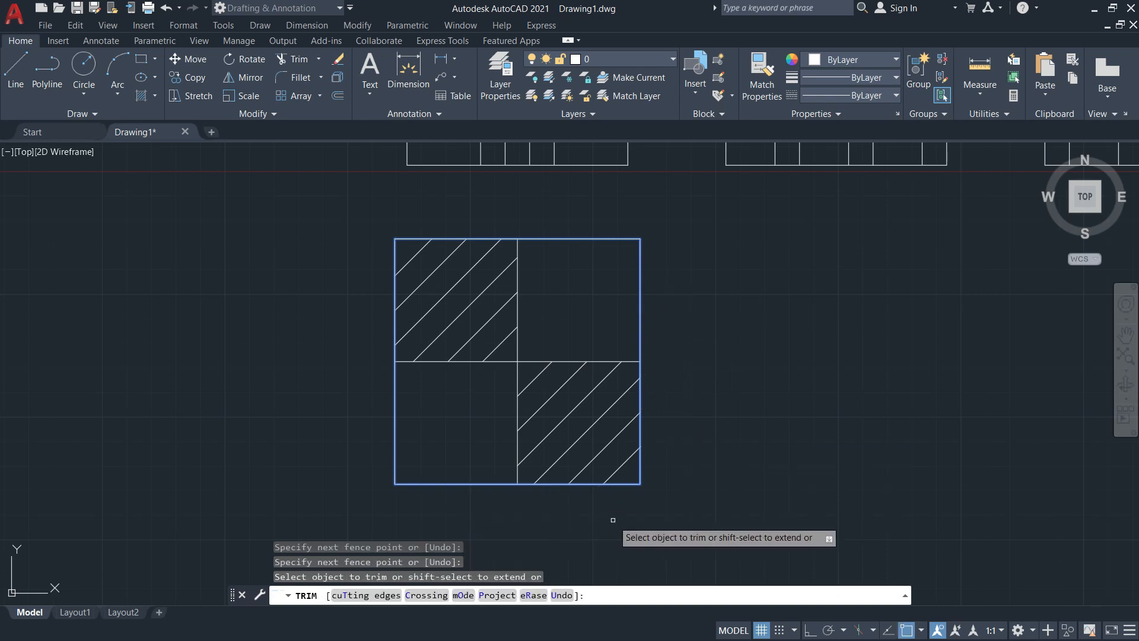
{"action": "key", "text": "Return"}
Mirror the lower-right hatch lines about the vertical centre line, keeping the originals
{"action": "type", "text": "mi"}
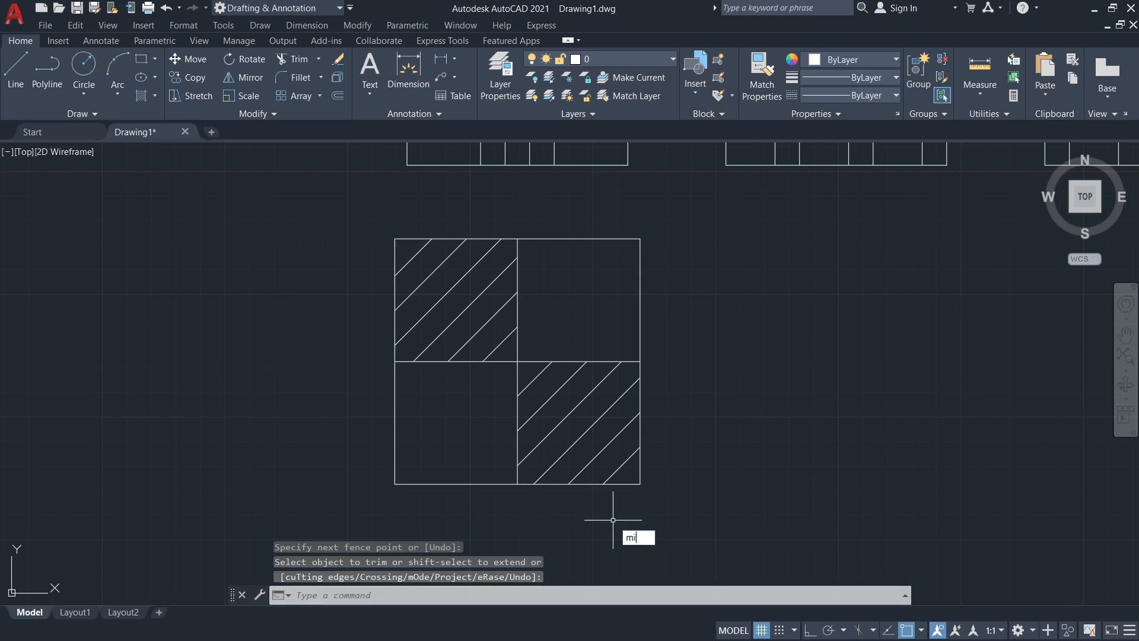
{"action": "key", "text": "Return"}
{"action": "left_click", "coordinate": [633, 464]}
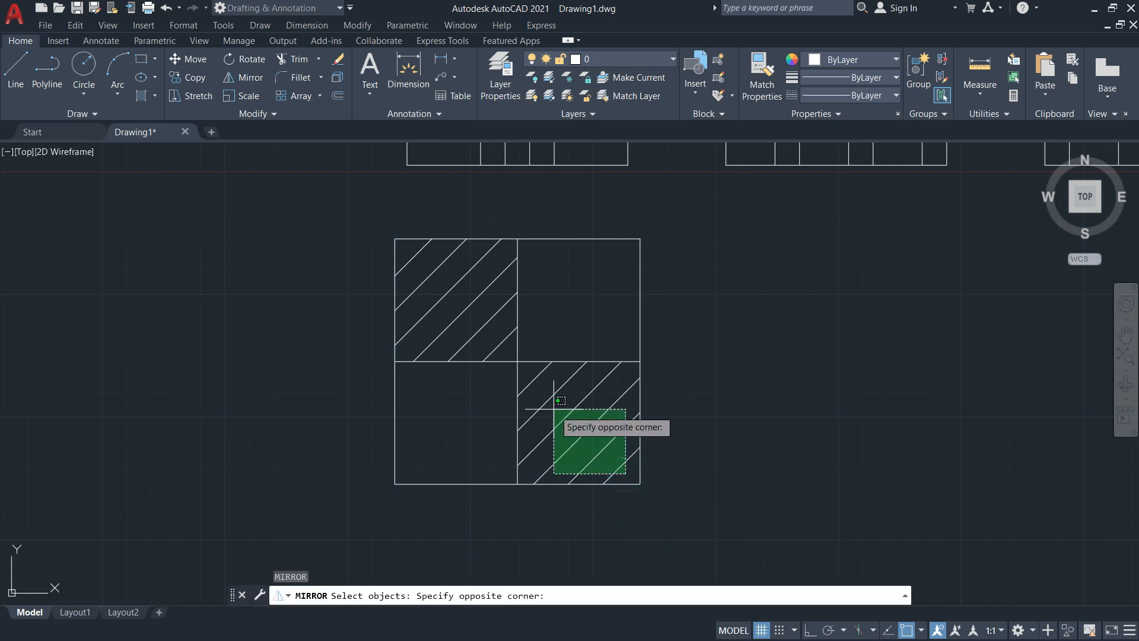
{"action": "left_click", "coordinate": [531, 377]}
{"action": "key", "text": "Return"}
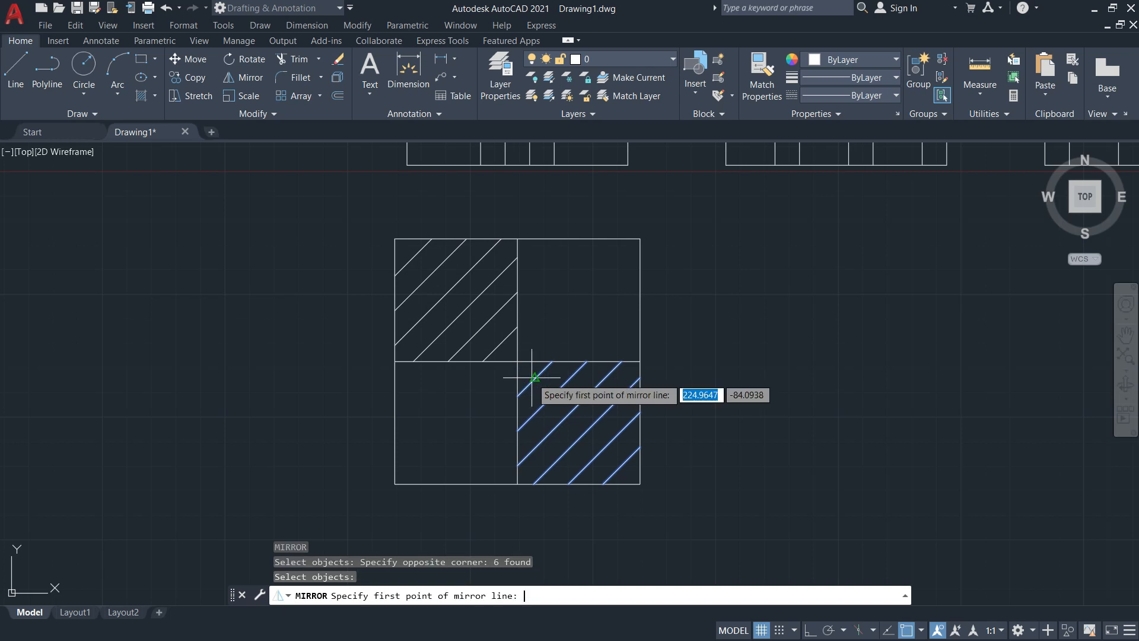
{"action": "left_click", "coordinate": [517, 361]}
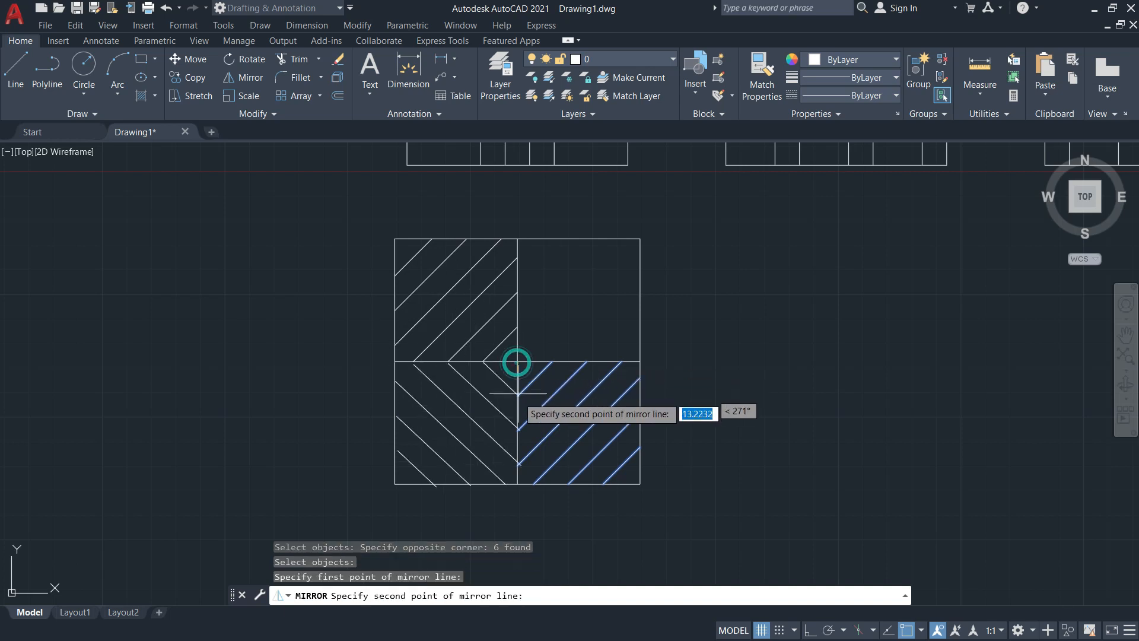
{"action": "left_click", "coordinate": [518, 484]}
{"action": "left_click", "coordinate": [548, 542]}
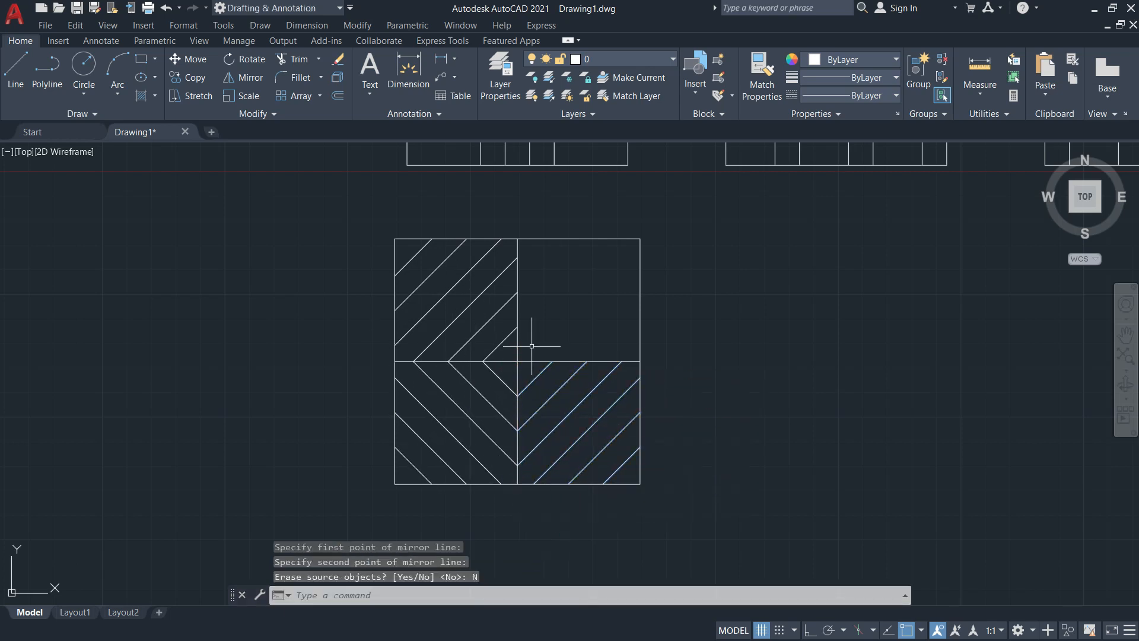
Mirror the upper-left hatch lines about the vertical centre line, keeping the originals (No)
{"action": "key", "text": "Return"}
{"action": "left_click", "coordinate": [508, 354]}
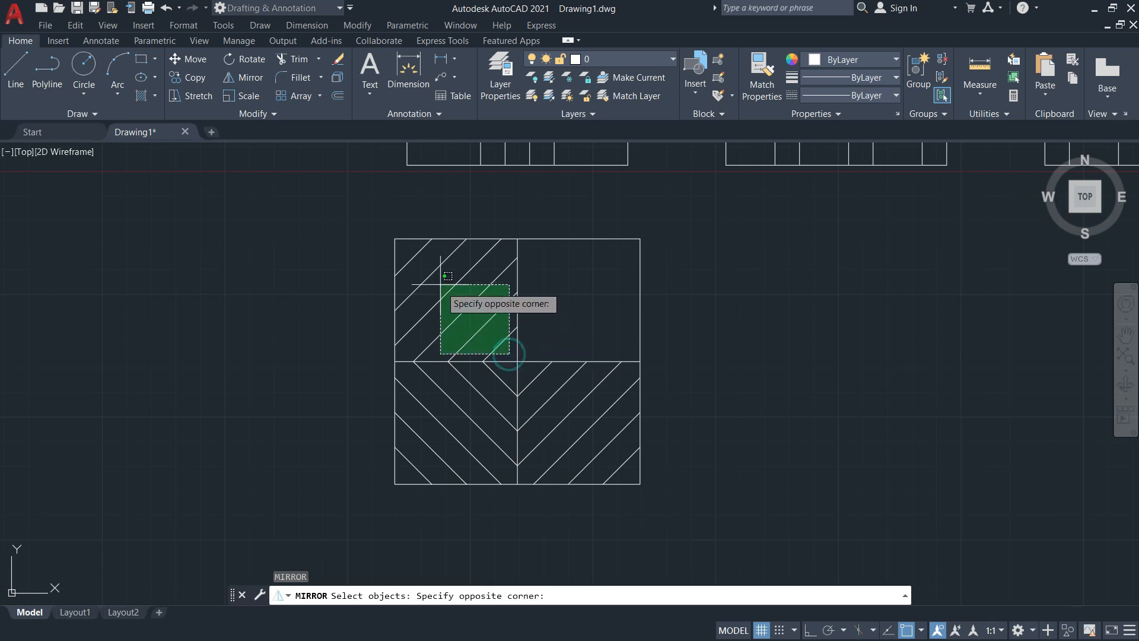
{"action": "left_click", "coordinate": [413, 255]}
{"action": "key", "text": "Return"}
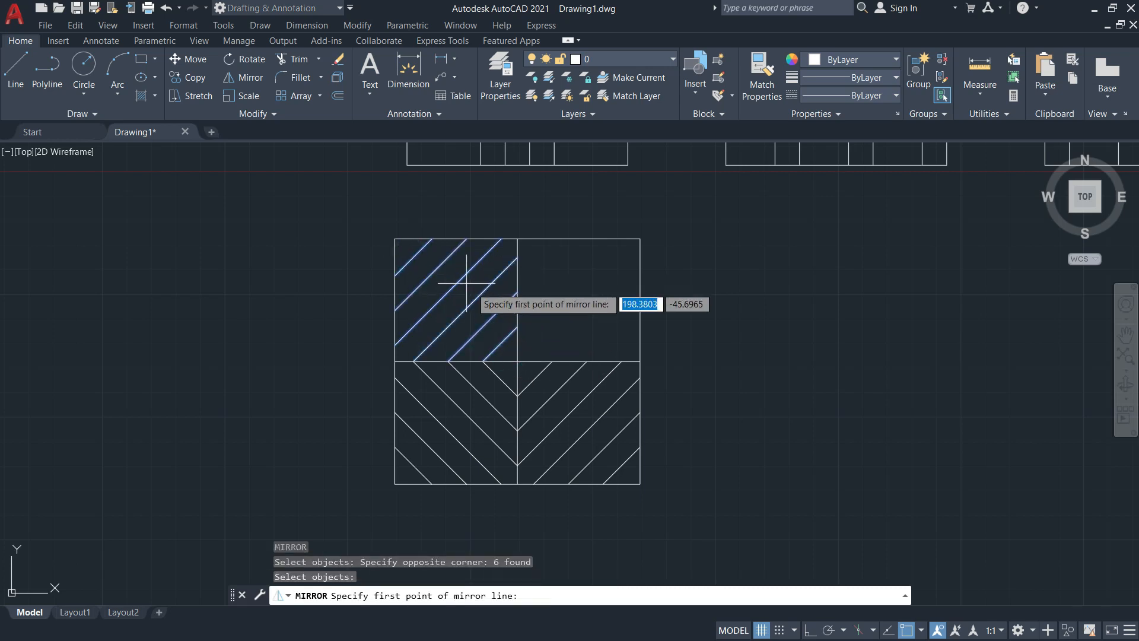
{"action": "left_click", "coordinate": [517, 361]}
{"action": "left_click", "coordinate": [517, 240]}
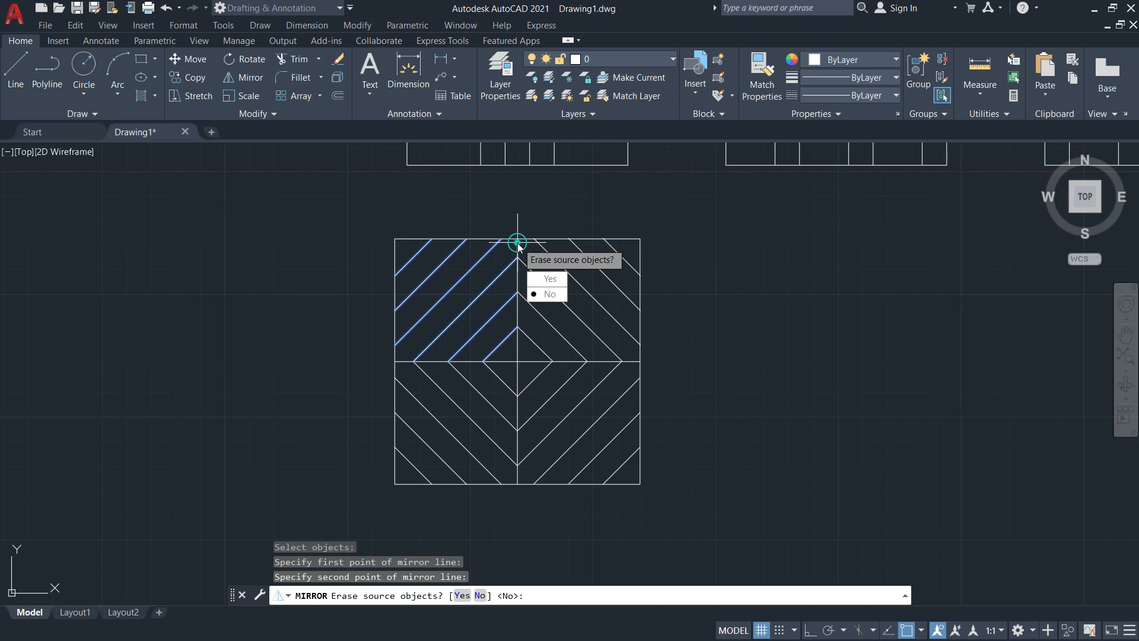
{"action": "type", "text": "N"}
{"action": "key", "text": "Return"}
Erase the two central dividing midlines
{"action": "key", "text": "Escape"}
{"action": "key", "text": "Escape"}
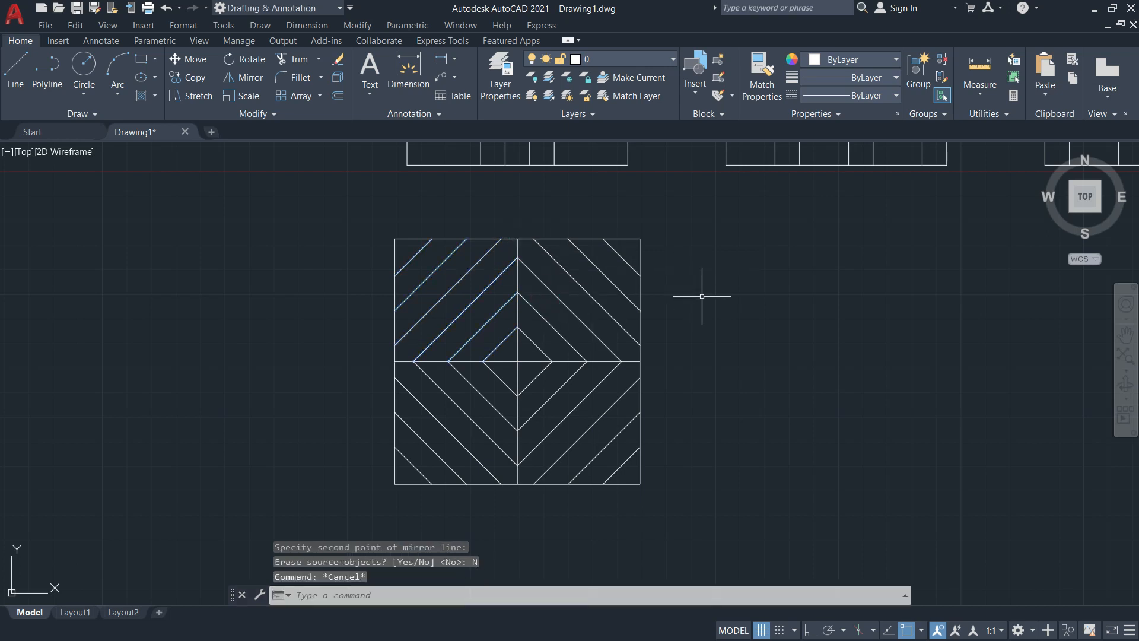
{"action": "key", "text": "Return"}
{"action": "left_click", "coordinate": [526, 360]}
{"action": "left_click", "coordinate": [522, 355]}
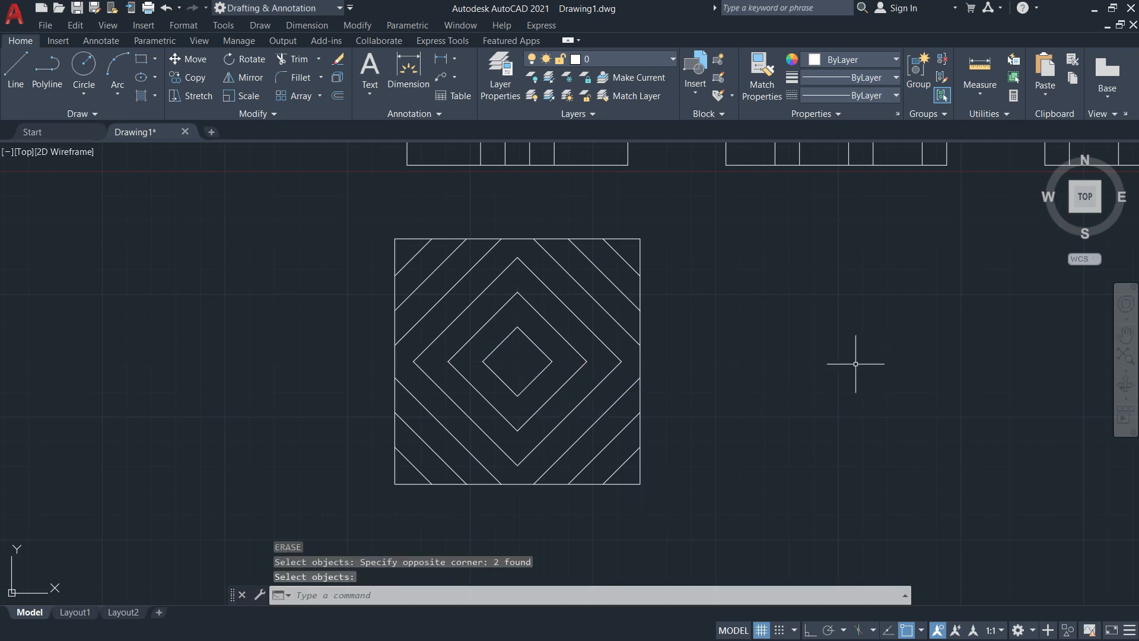
{"action": "key", "text": "alt+Tab"}
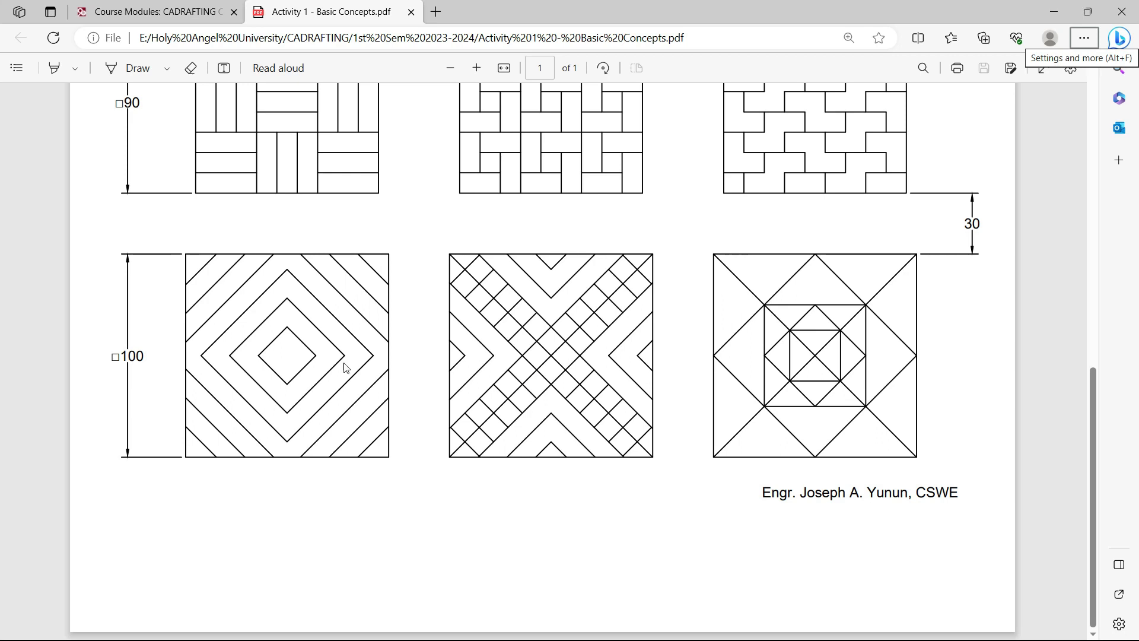
{"action": "key", "text": "alt+Tab"}
{"action": "key", "text": "alt+Tab"}
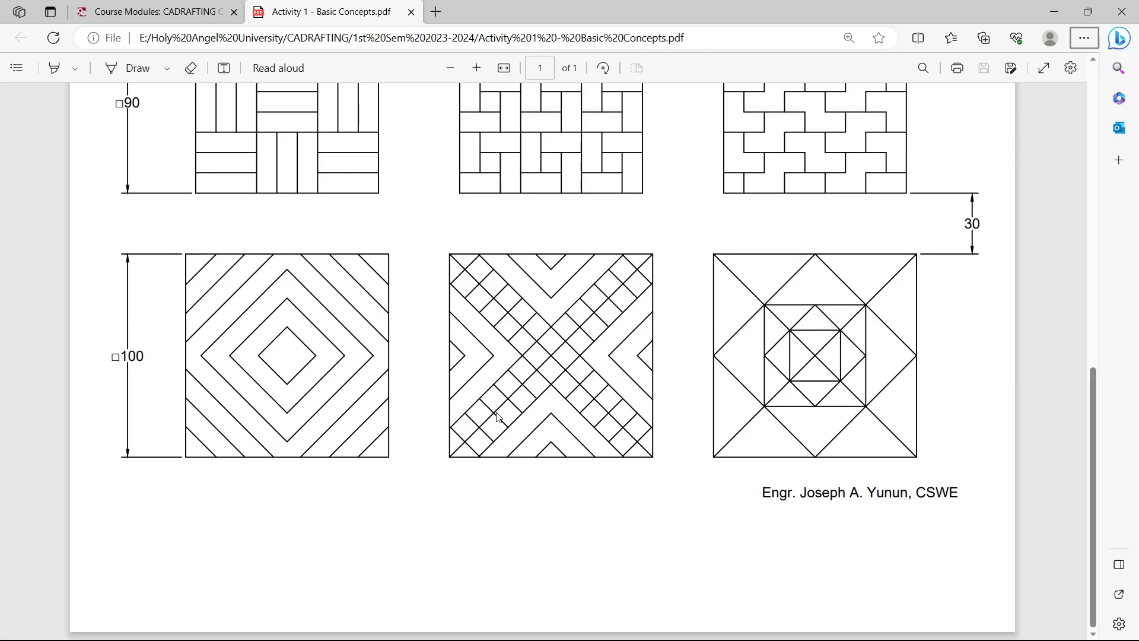
{"action": "key", "text": "alt+Tab"}
{"action": "middle_click_drag", "start_coordinate": [771, 389], "coordinate": [611, 378]}
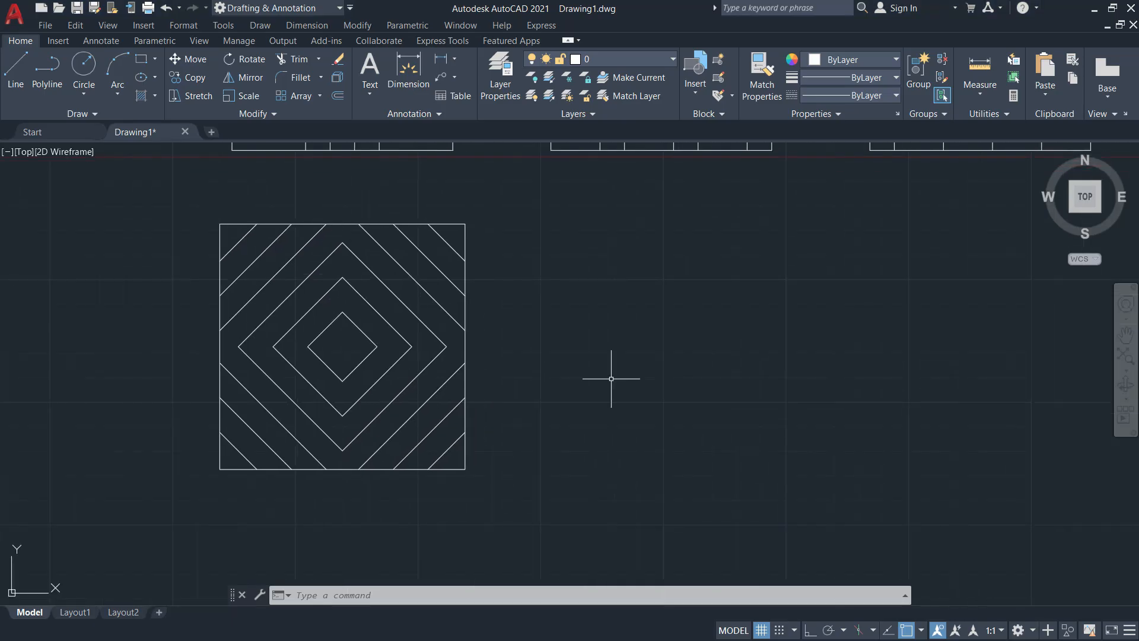
Offset the diamond square's right edge 30 to the right
{"action": "type", "text": "o"}
{"action": "key", "text": "Return"}
{"action": "type", "text": "3"}
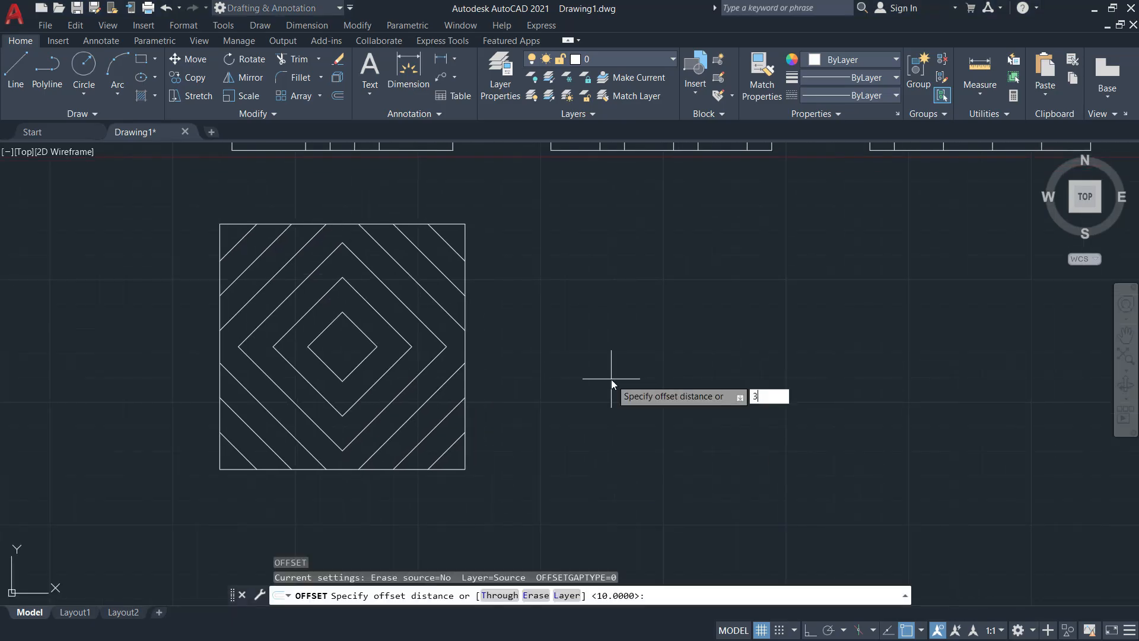
{"action": "type", "text": "0"}
{"action": "key", "text": "Return"}
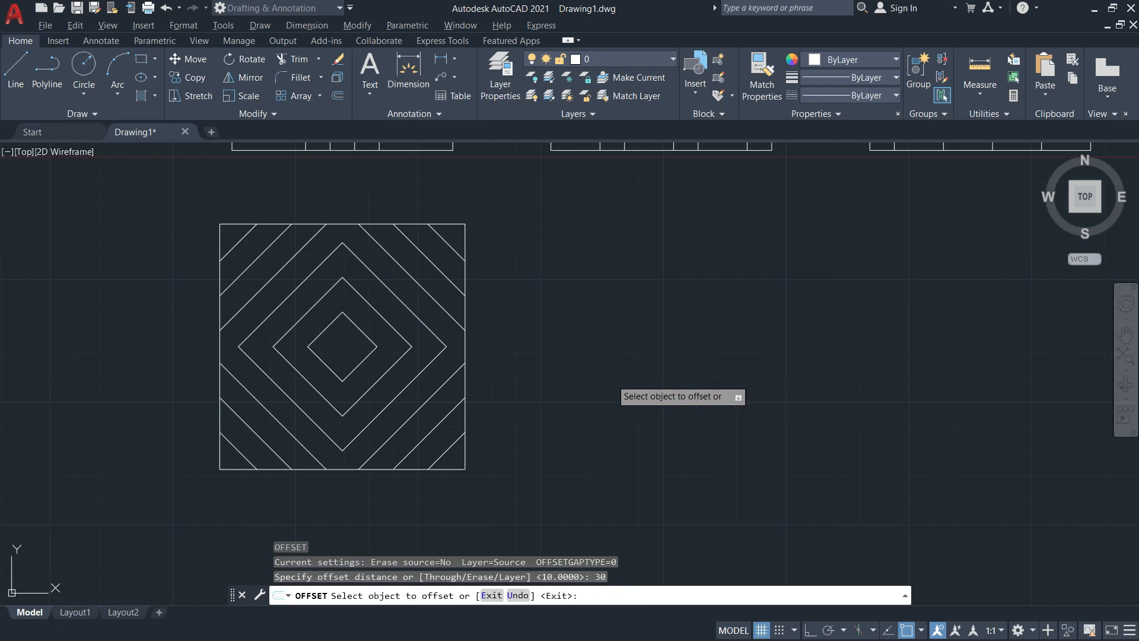
{"action": "key", "text": "alt+Tab"}
{"action": "scroll", "coordinate": [415, 425], "scroll_direction": "up", "scroll_amount": 3, "text": "ctrl"}
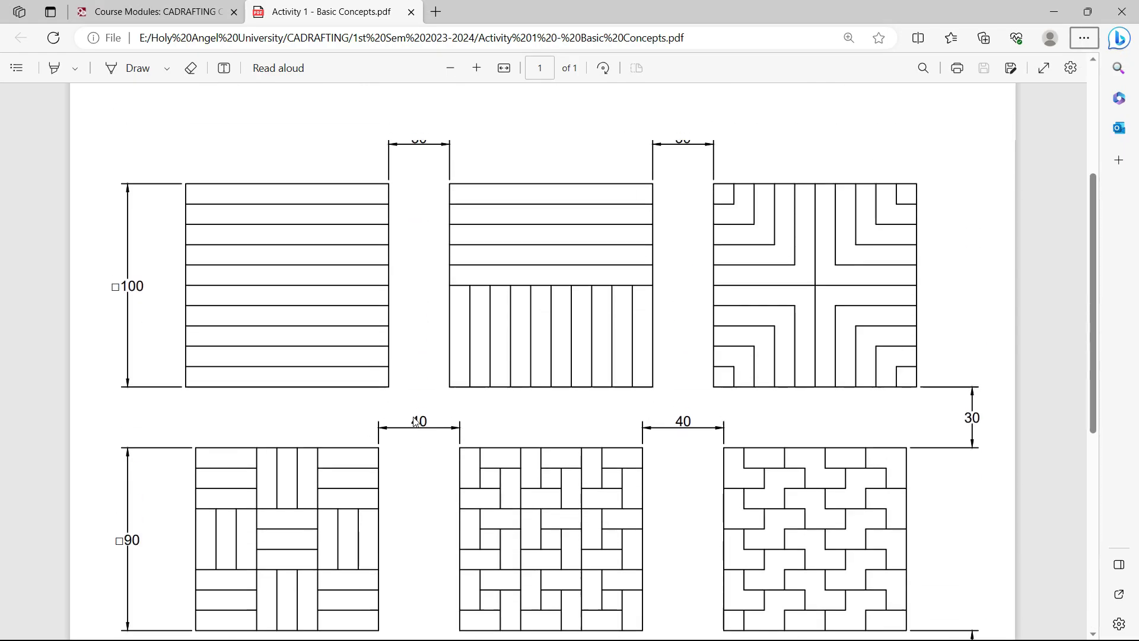
{"action": "scroll", "coordinate": [424, 257], "scroll_direction": "down", "scroll_amount": 7}
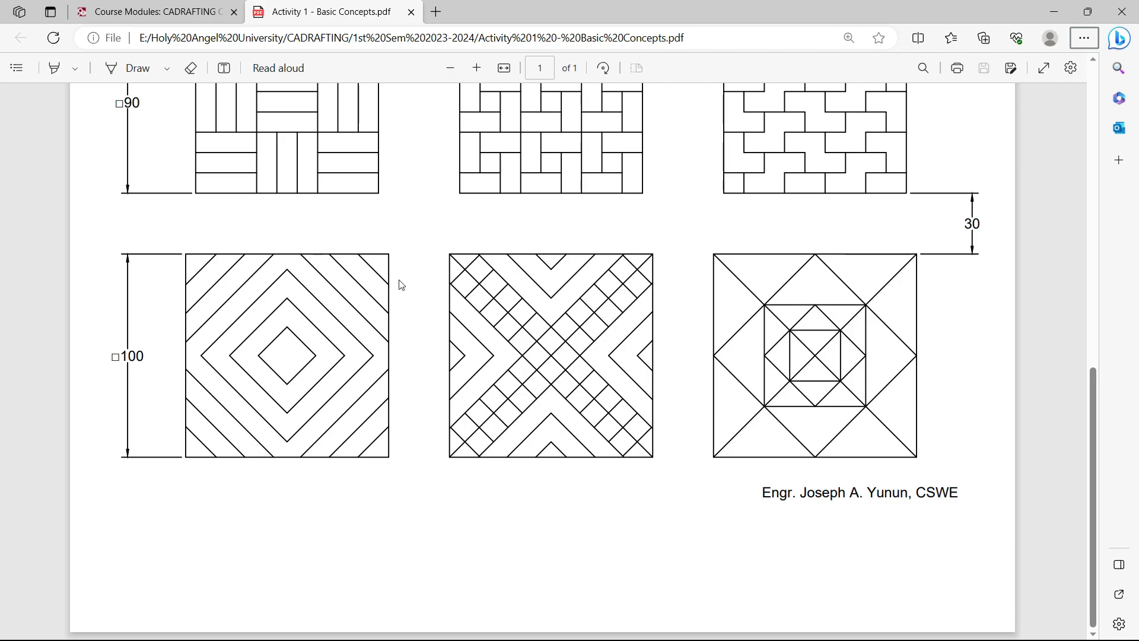
{"action": "key", "text": "alt+Tab"}
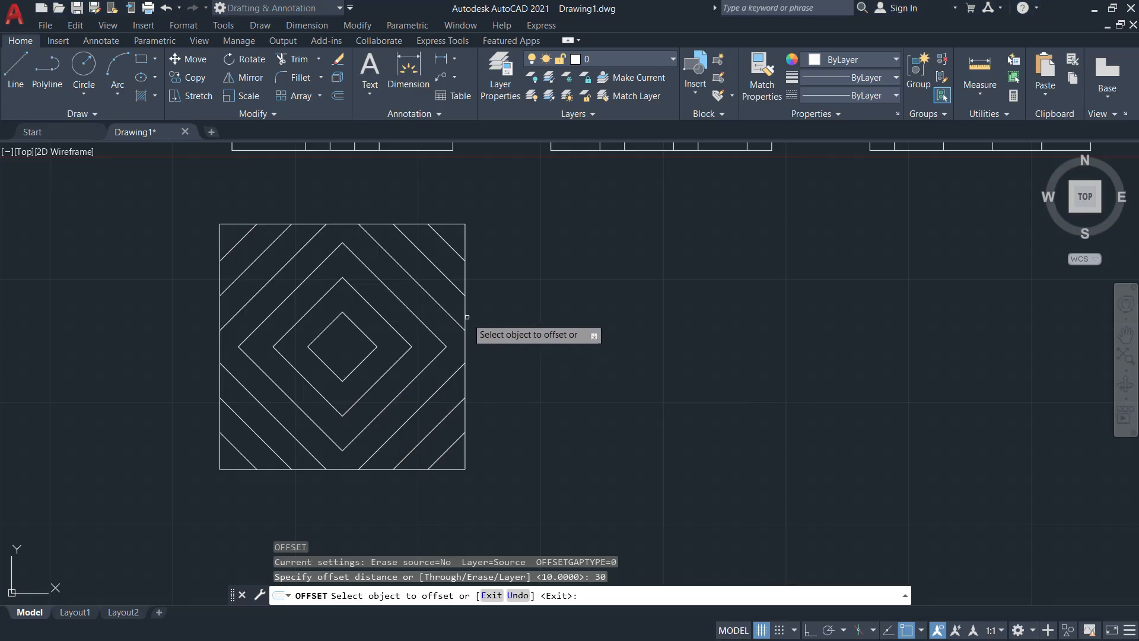
{"action": "left_click", "coordinate": [466, 315]}
{"action": "left_click", "coordinate": [595, 321]}
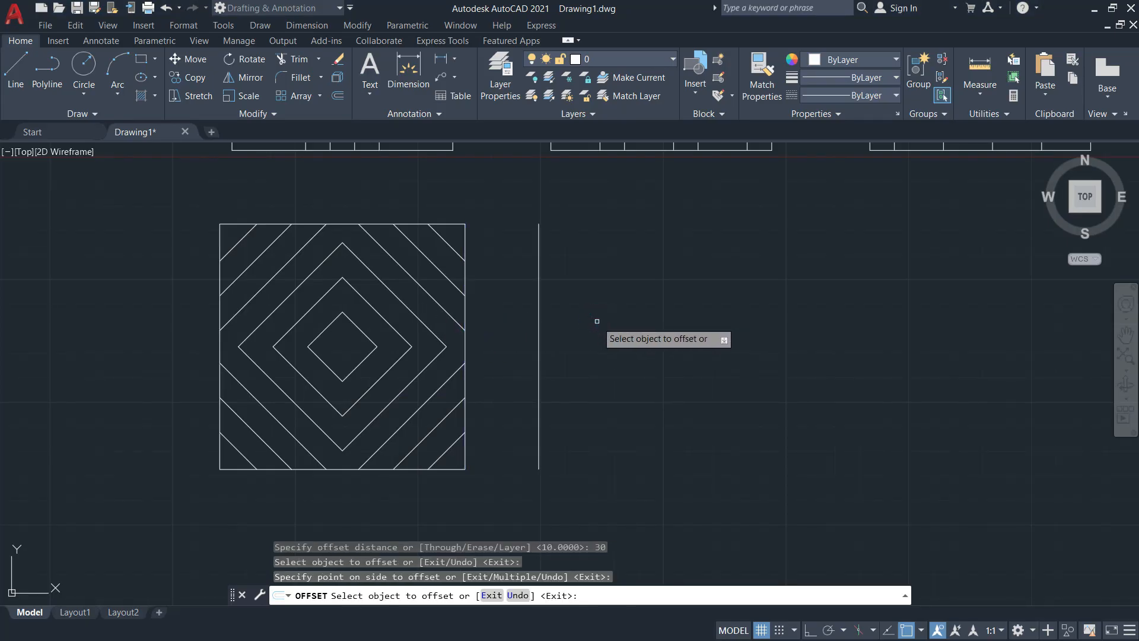
{"action": "key", "text": "Return"}
Offset that new vertical line 100 further right
{"action": "key", "text": "Return"}
{"action": "type", "text": "1"}
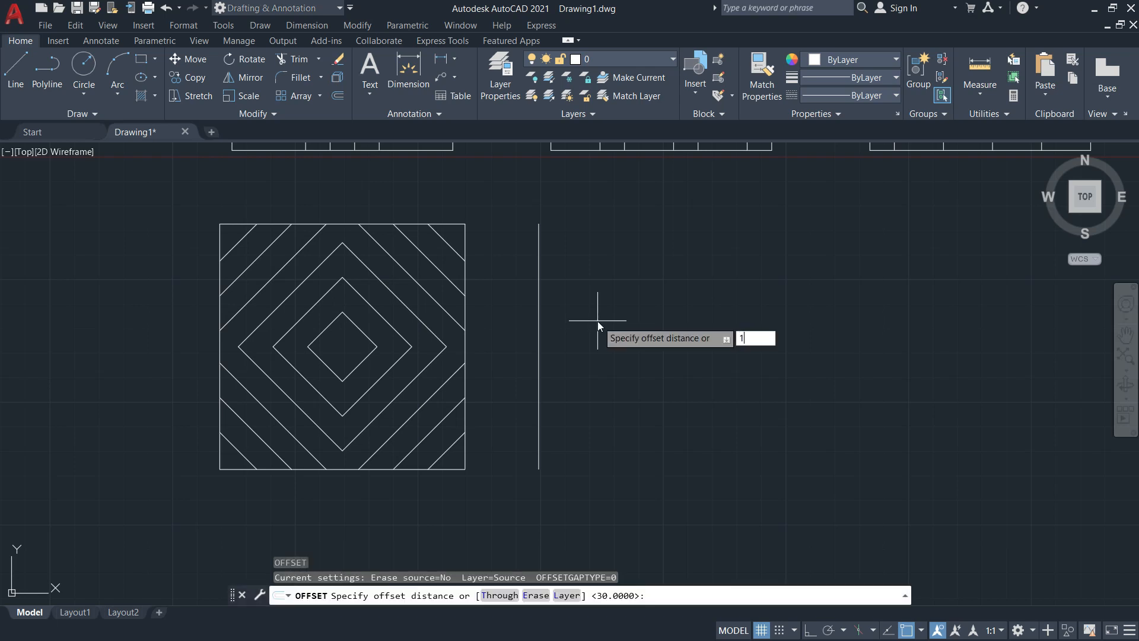
{"action": "type", "text": "00"}
{"action": "key", "text": "Return"}
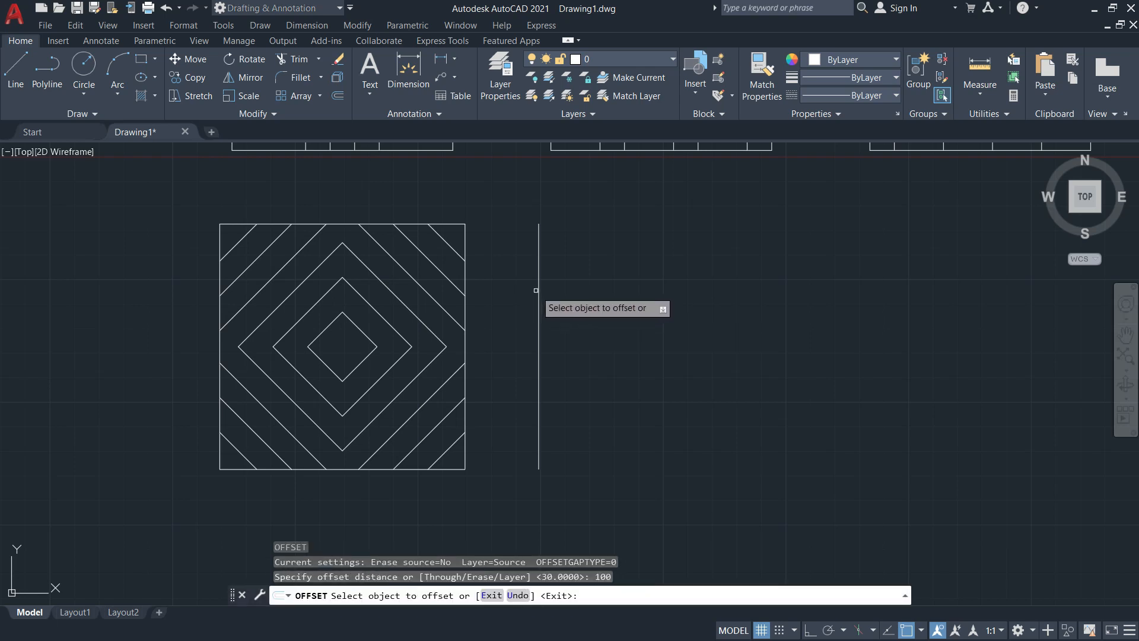
{"action": "left_click", "coordinate": [540, 293]}
{"action": "left_click", "coordinate": [833, 333]}
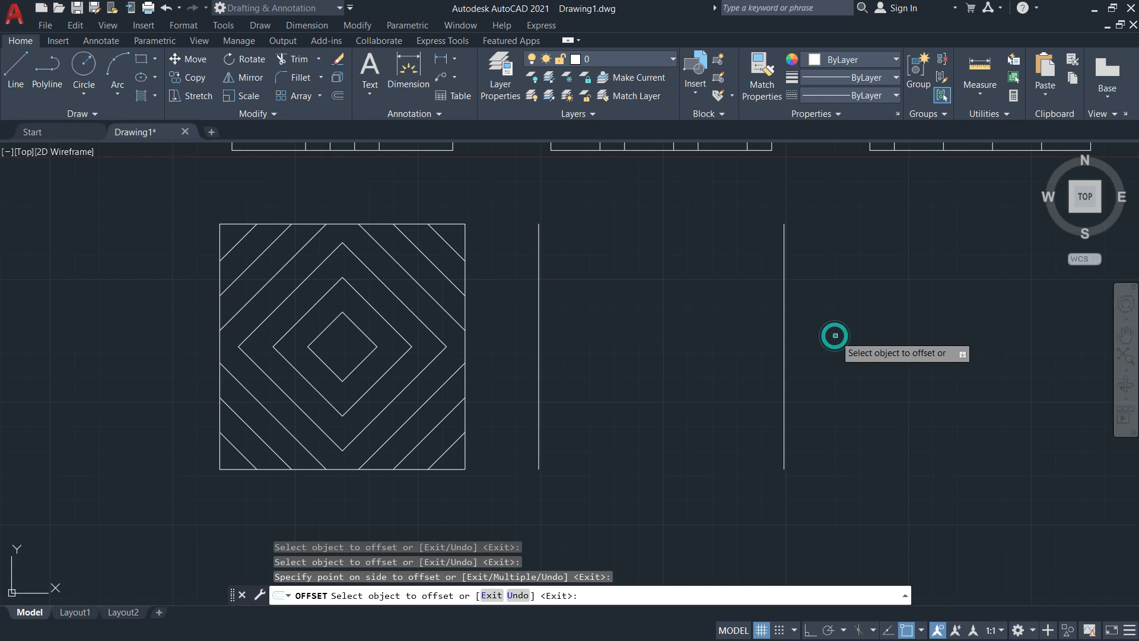
{"action": "key", "text": "Return"}
Draw top and bottom edges joining the two vertical lines into a 100 square
{"action": "type", "text": "l"}
{"action": "key", "text": "Return"}
{"action": "left_click", "coordinate": [539, 224]}
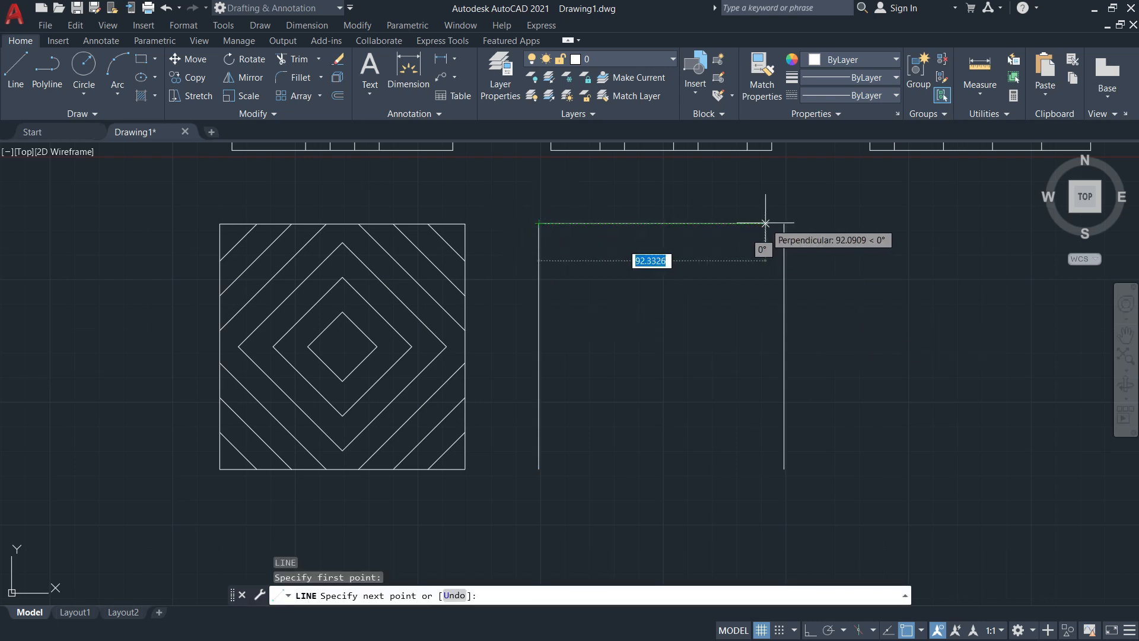
{"action": "left_click", "coordinate": [783, 224]}
{"action": "key", "text": "Return"}
{"action": "key", "text": "Return"}
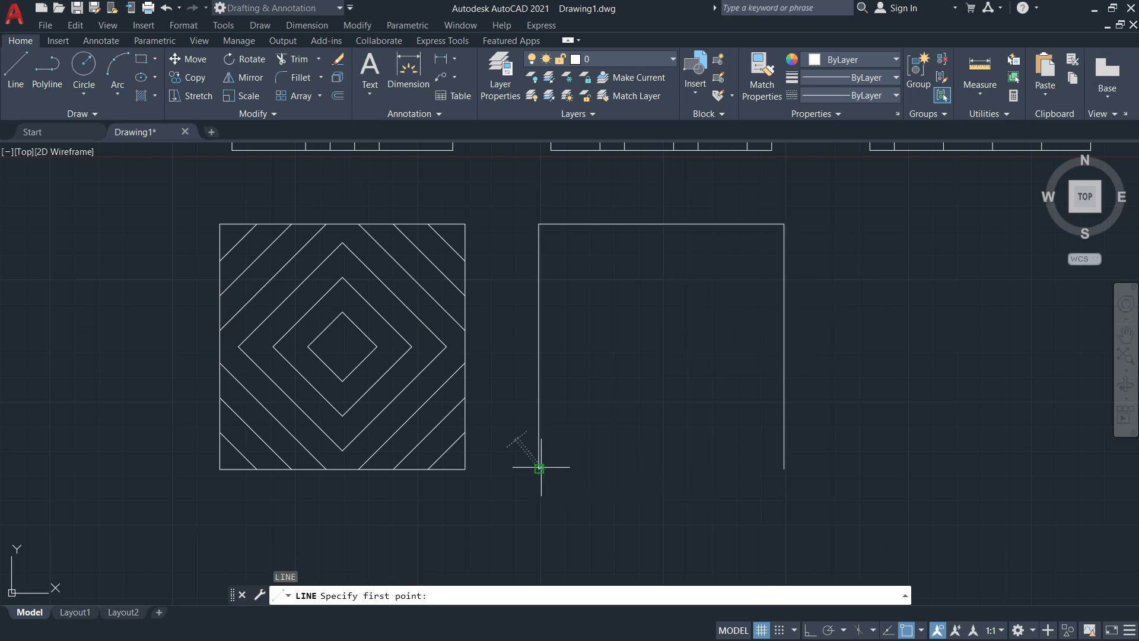
{"action": "left_click", "coordinate": [539, 468]}
{"action": "left_click", "coordinate": [783, 469]}
{"action": "key", "text": "Escape"}
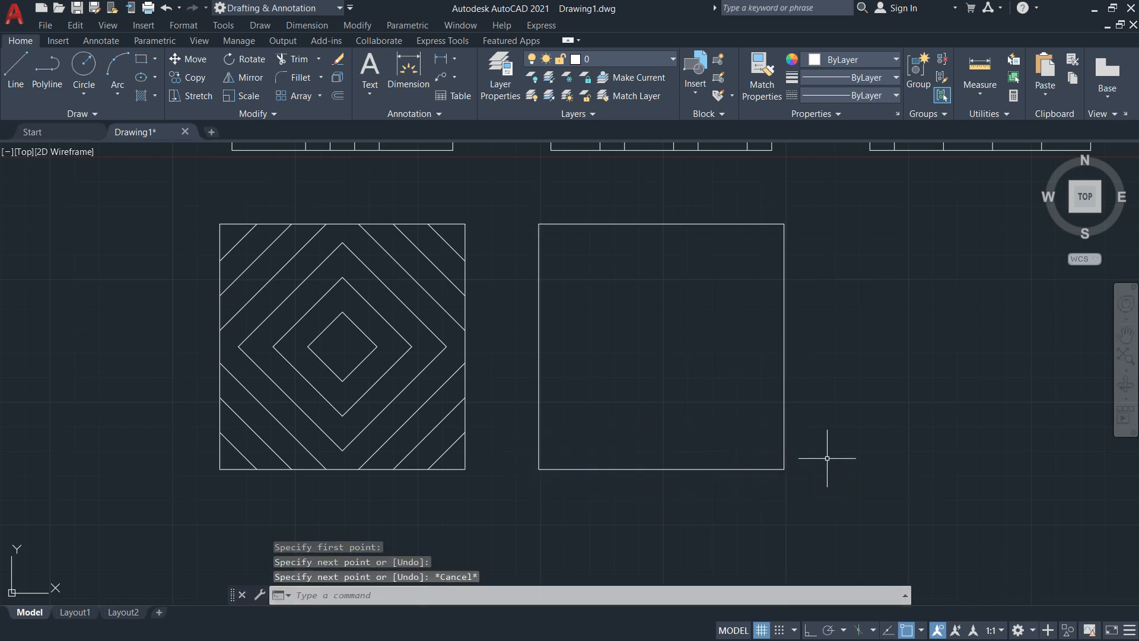
Draw both corner-to-corner diagonals across the second square, forming an X
{"action": "key", "text": "alt+Tab"}
{"action": "key", "text": "alt+Tab"}
{"action": "key", "text": "Return"}
{"action": "left_click", "coordinate": [538, 468]}
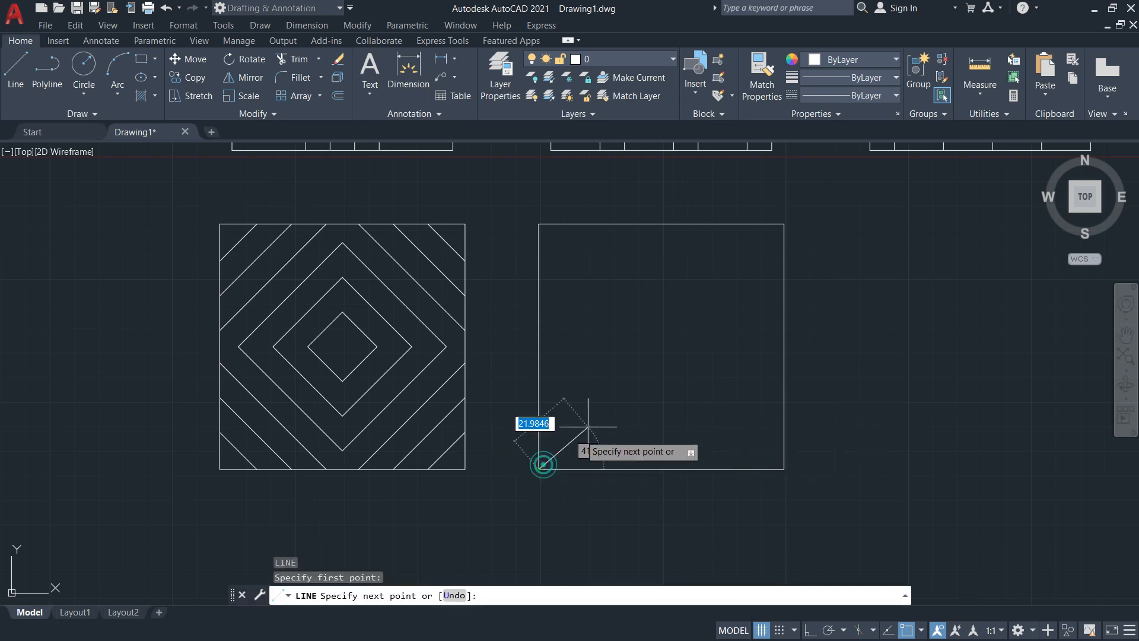
{"action": "left_click", "coordinate": [783, 223]}
{"action": "key", "text": "Return"}
{"action": "key", "text": "Return"}
{"action": "left_click", "coordinate": [539, 223]}
{"action": "left_click", "coordinate": [783, 468]}
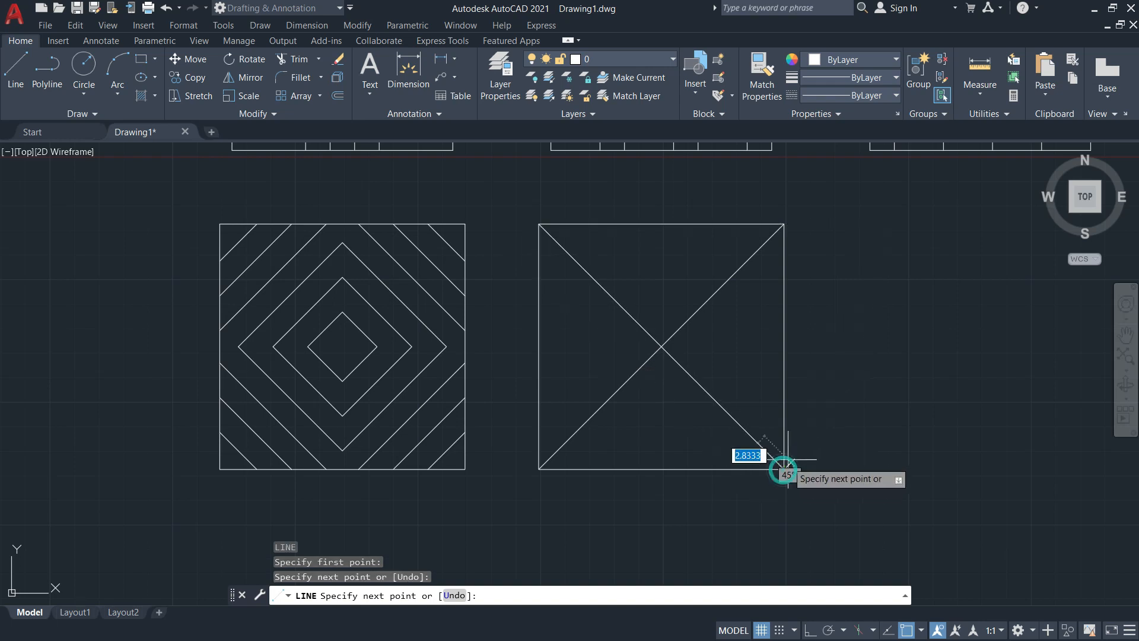
{"action": "key", "text": "Return"}
{"action": "key", "text": "alt+Tab"}
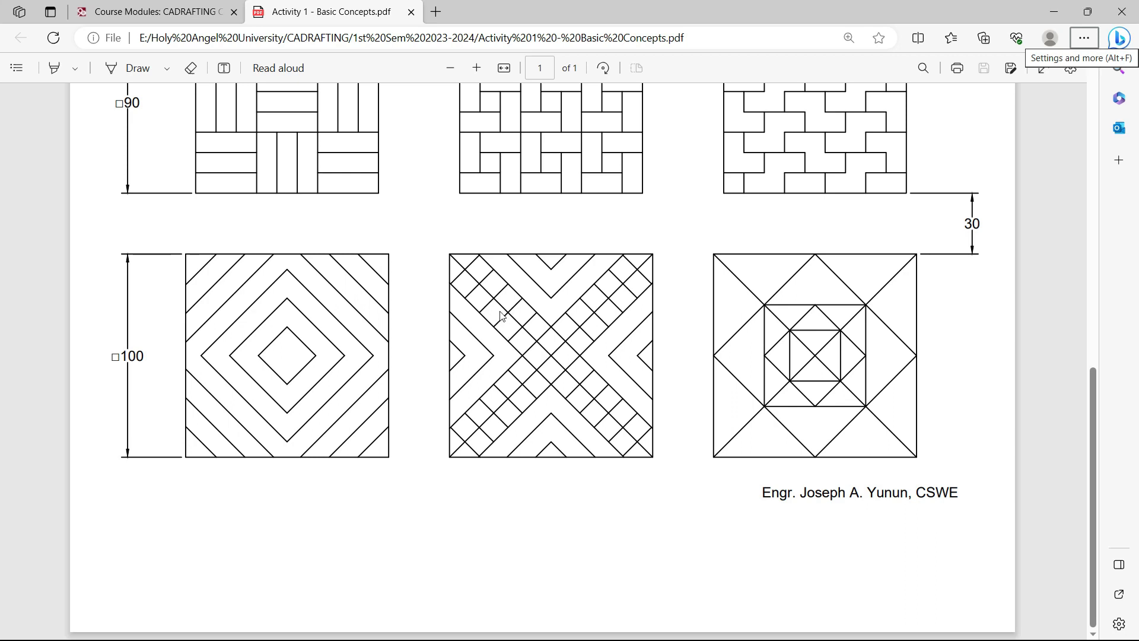
{"action": "key", "text": "alt+Tab"}
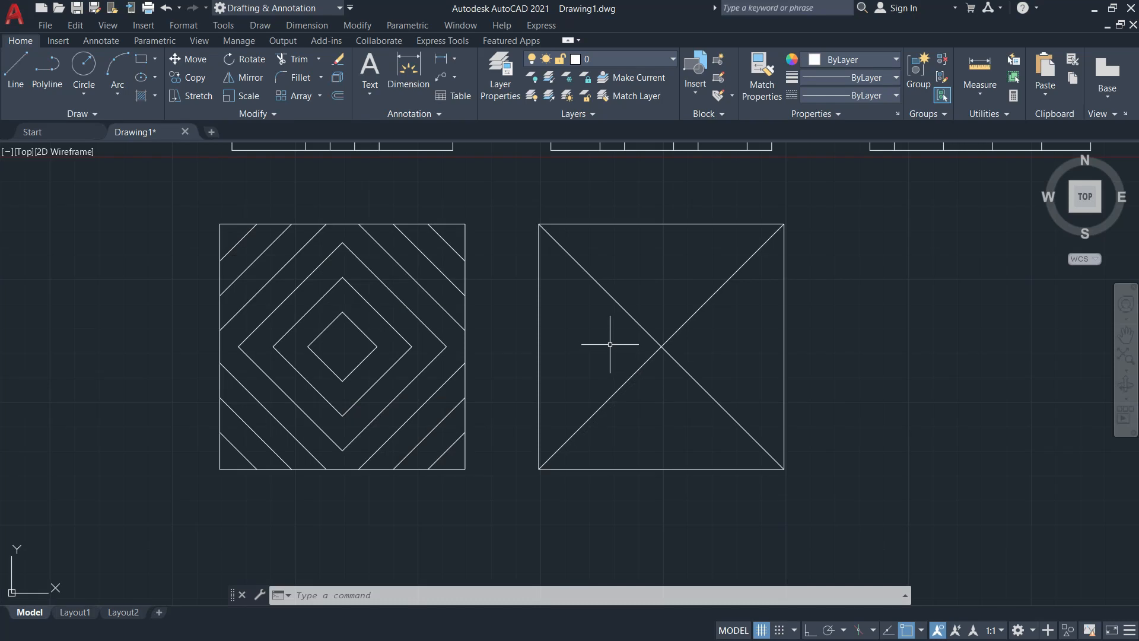
Offset each of the second square's two diagonals 10 to both sides
{"action": "key", "text": "Return"}
{"action": "type", "text": "10"}
{"action": "key", "text": "Return"}
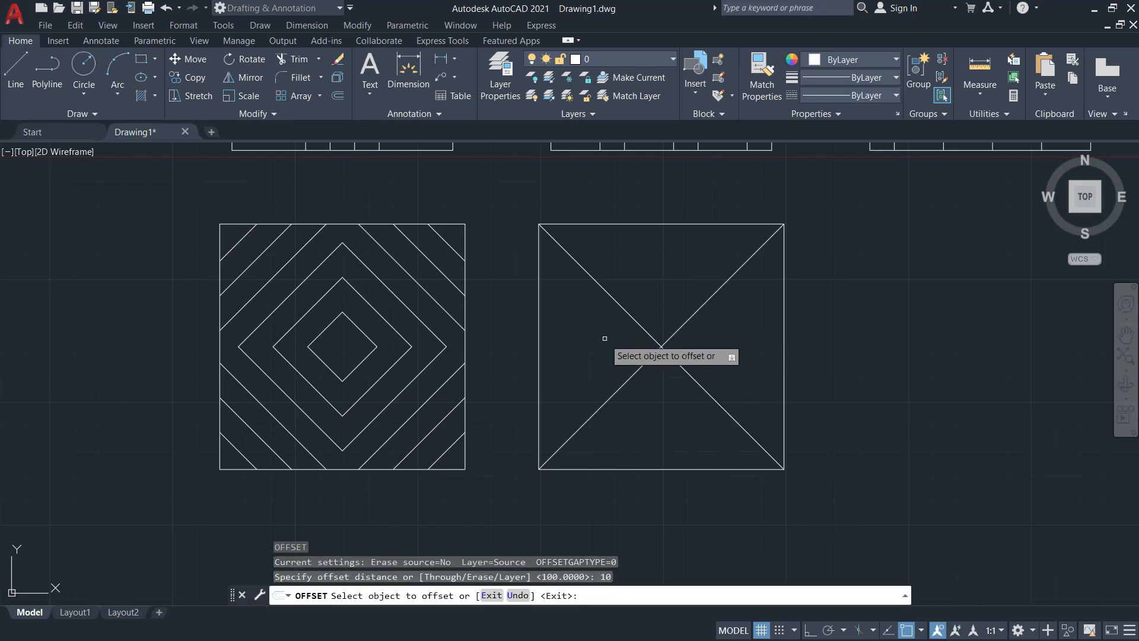
{"action": "left_click", "coordinate": [614, 300]}
{"action": "left_click", "coordinate": [667, 270]}
{"action": "left_click", "coordinate": [611, 298]}
{"action": "left_click", "coordinate": [586, 325]}
{"action": "left_click", "coordinate": [619, 385]}
{"action": "left_click", "coordinate": [693, 452]}
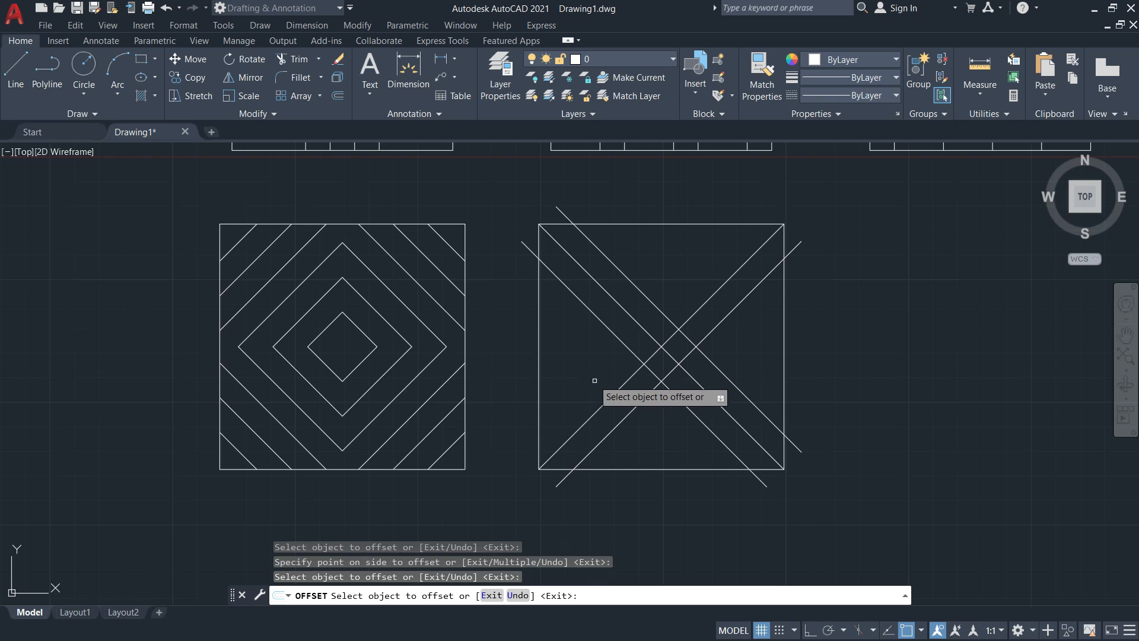
{"action": "left_click", "coordinate": [614, 392]}
{"action": "left_click", "coordinate": [583, 371]}
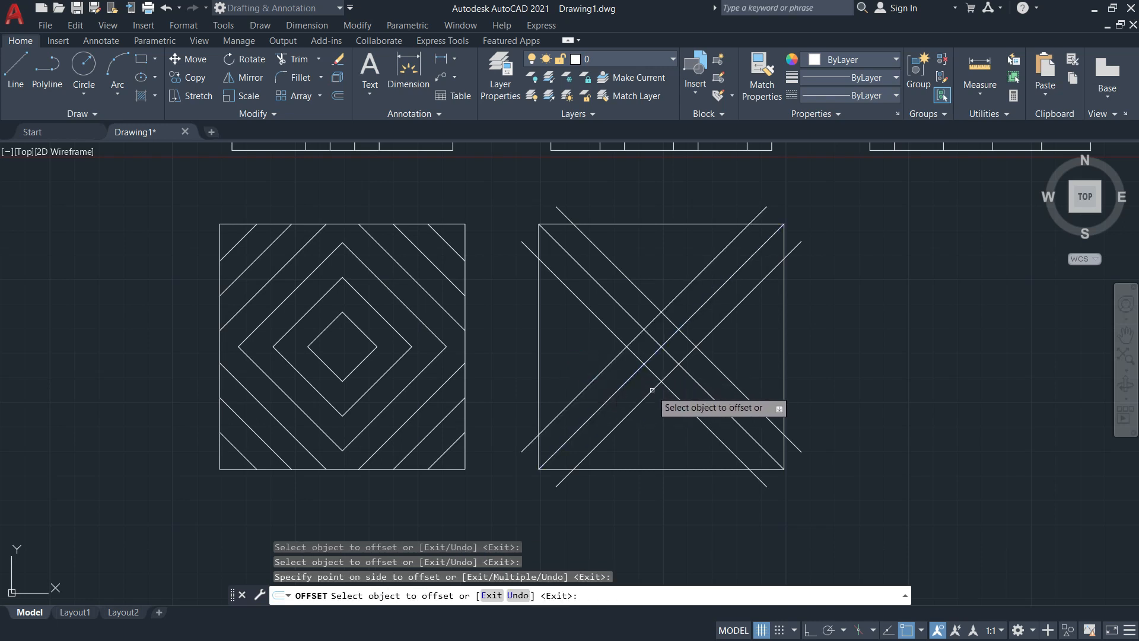
{"action": "key", "text": "Escape"}
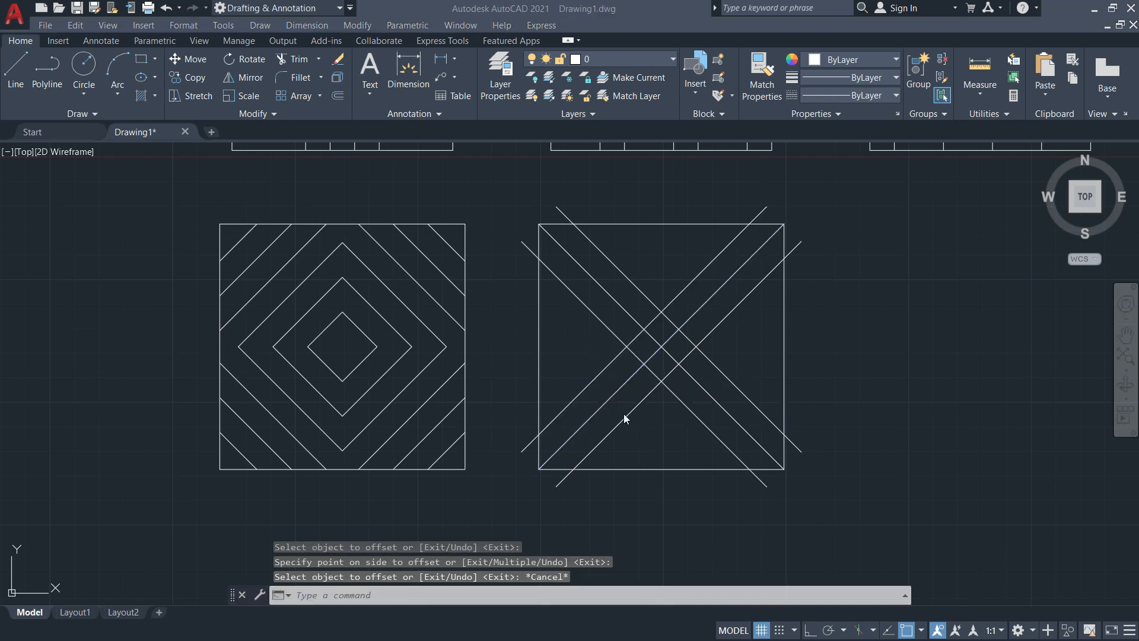
{"action": "key", "text": "alt+Tab"}
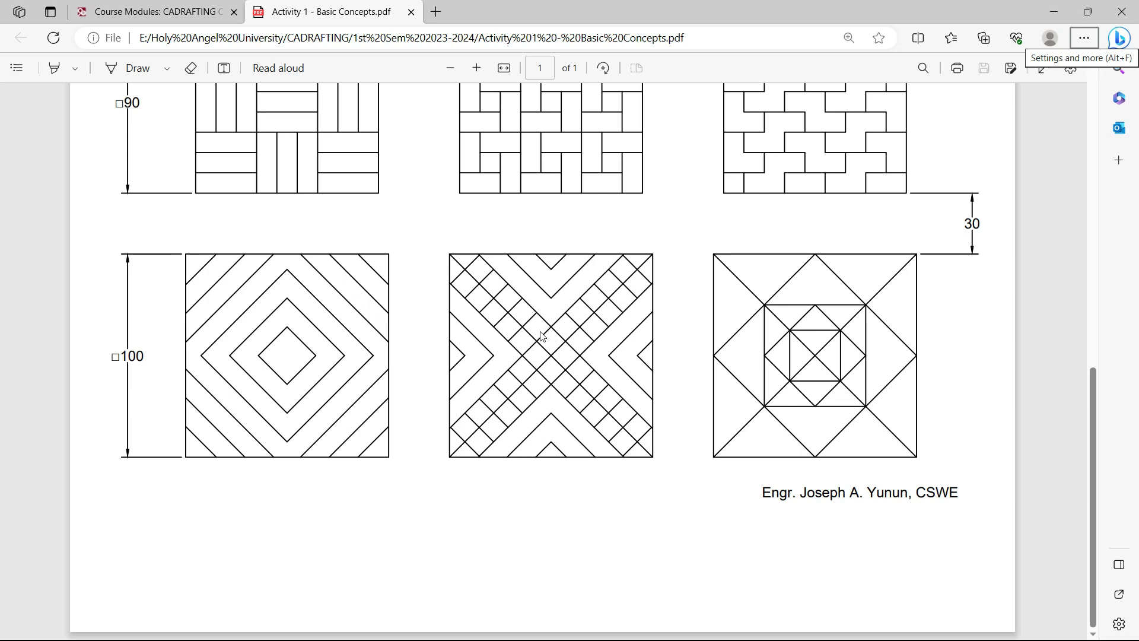
{"action": "key", "text": "alt+Tab"}
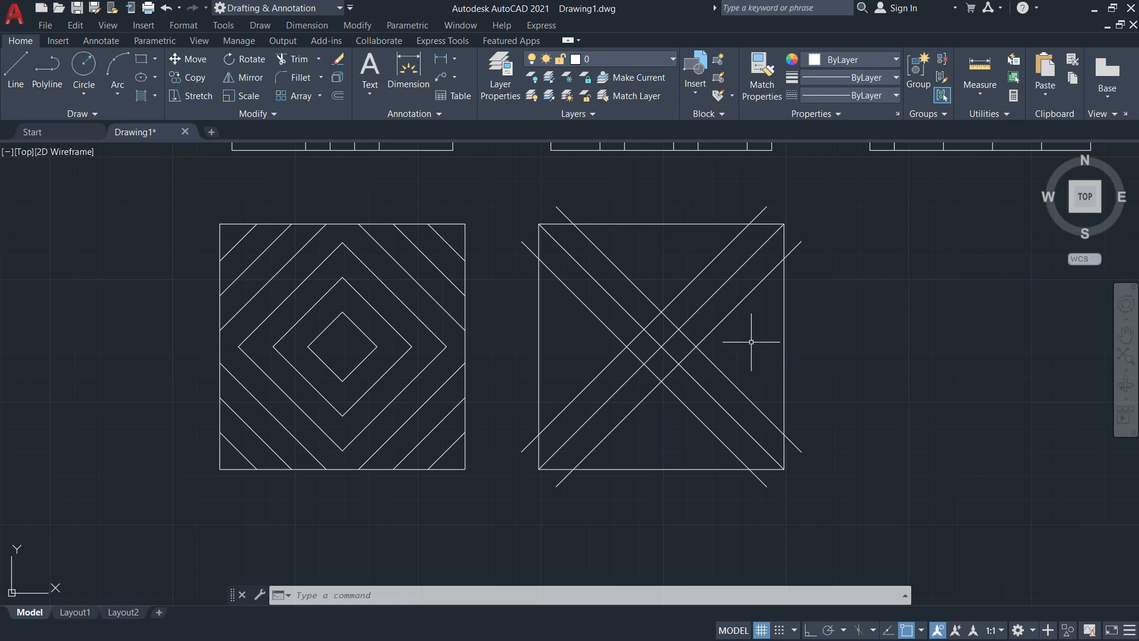
Offset an outer diagonal line another 10 units outward in the right square
{"action": "type", "text": "o"}
{"action": "key", "text": "Return"}
{"action": "key", "text": "Return"}
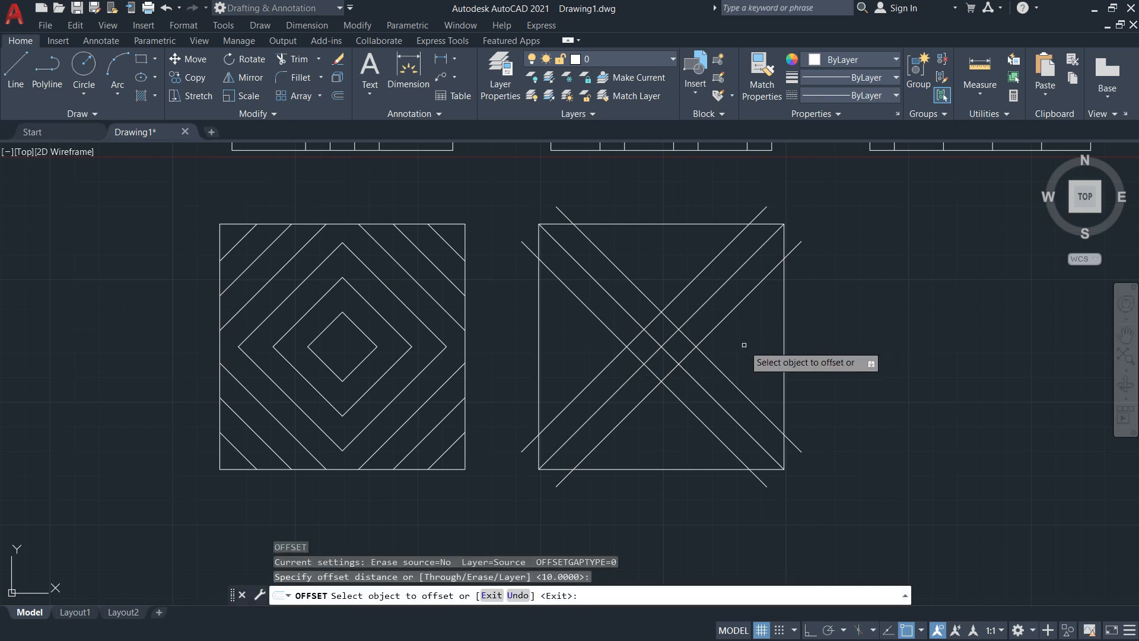
{"action": "left_click", "coordinate": [683, 358]}
{"action": "left_click", "coordinate": [717, 386]}
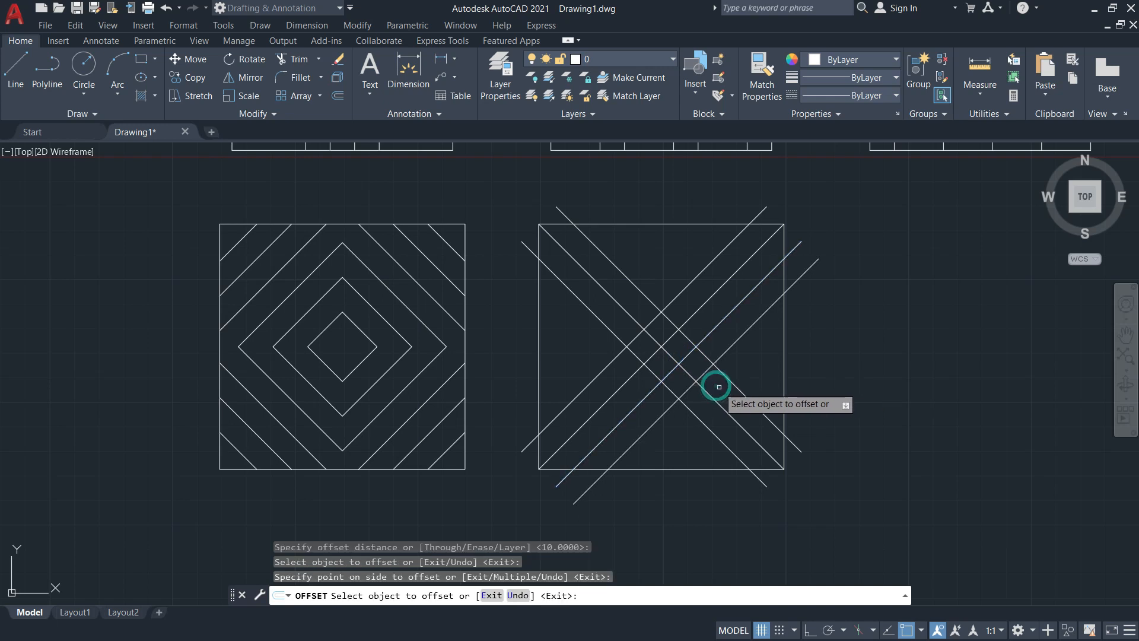
{"action": "key", "text": "Escape"}
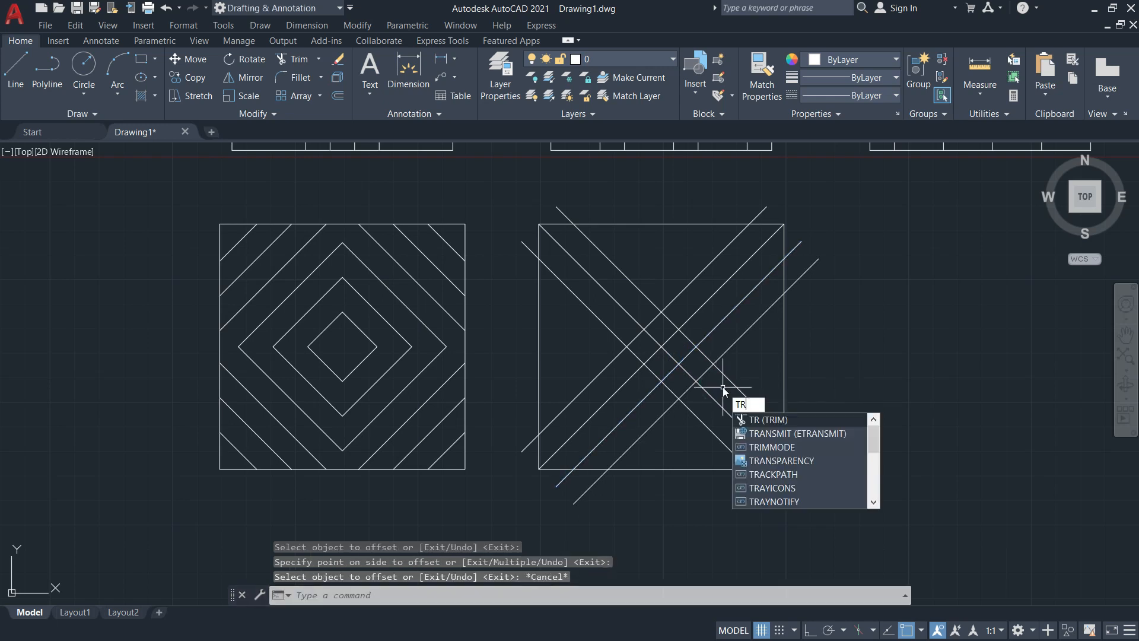
Trim the stray diagonal pieces near the X's crossing and outside the upper-right corner
{"action": "key", "text": "Return"}
{"action": "left_click", "coordinate": [725, 351]}
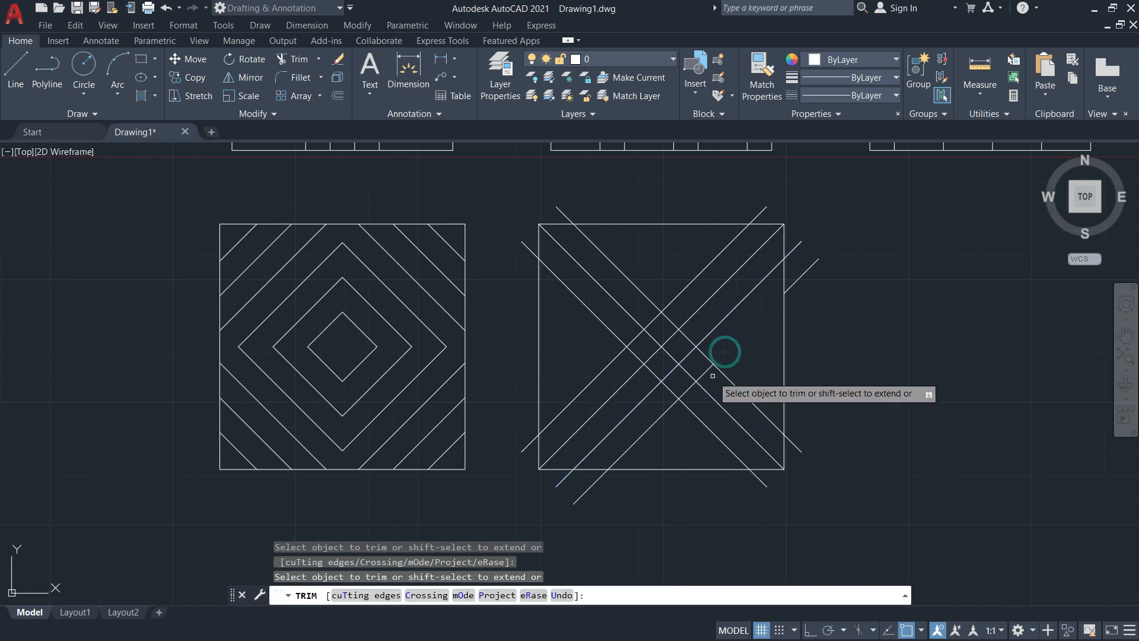
{"action": "left_click_drag", "start_coordinate": [674, 401], "coordinate": [653, 417]}
{"action": "left_click", "coordinate": [590, 486]}
{"action": "mouse_move", "coordinate": [827, 264]}
{"action": "left_mouse_down"}
{"action": "mouse_move", "coordinate": [803, 261]}
{"action": "mouse_move", "coordinate": [811, 303]}
{"action": "left_mouse_up"}
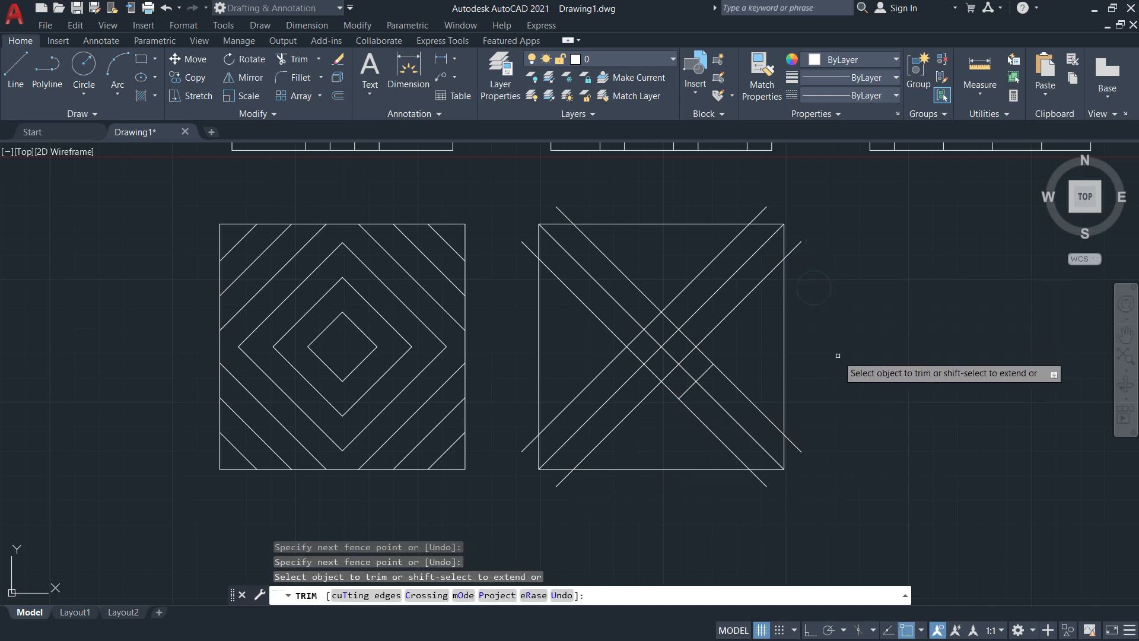
{"action": "key", "text": "Return"}
{"action": "type", "text": "l"}
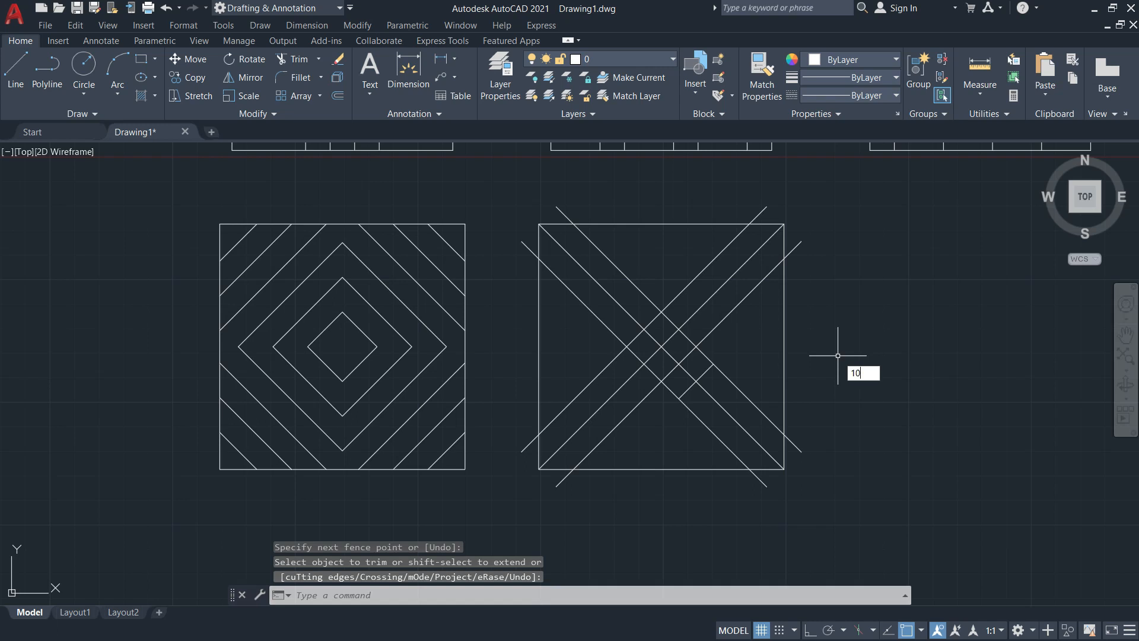
{"action": "key", "text": "Escape"}
{"action": "key", "text": "Escape"}
{"action": "key", "text": "Escape"}
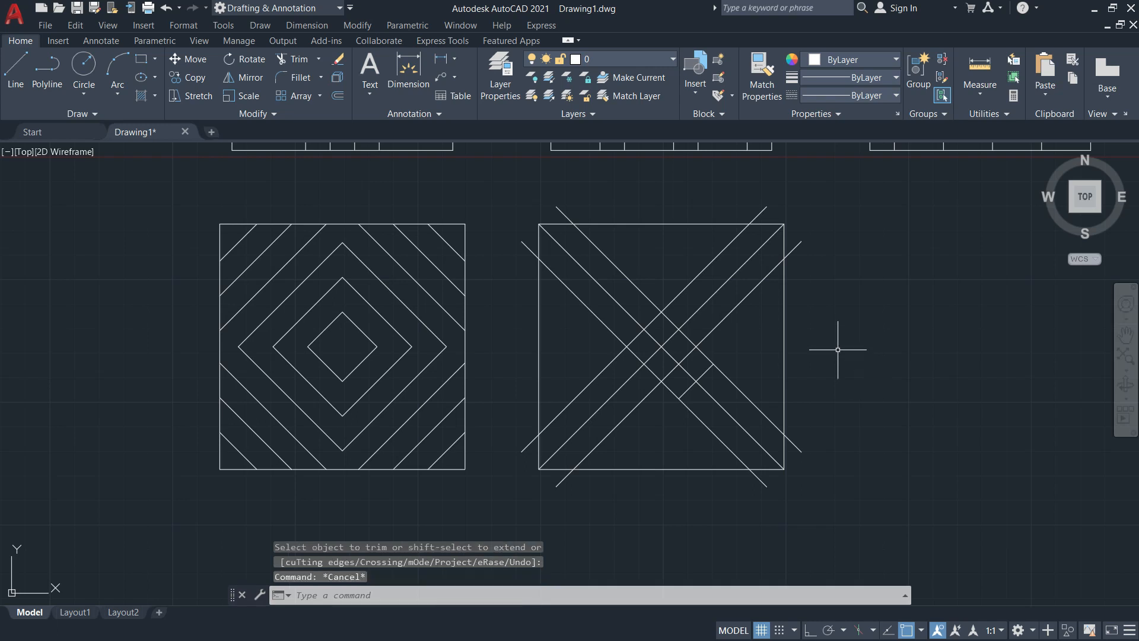
{"action": "type", "text": "o"}
{"action": "key", "text": "Return"}
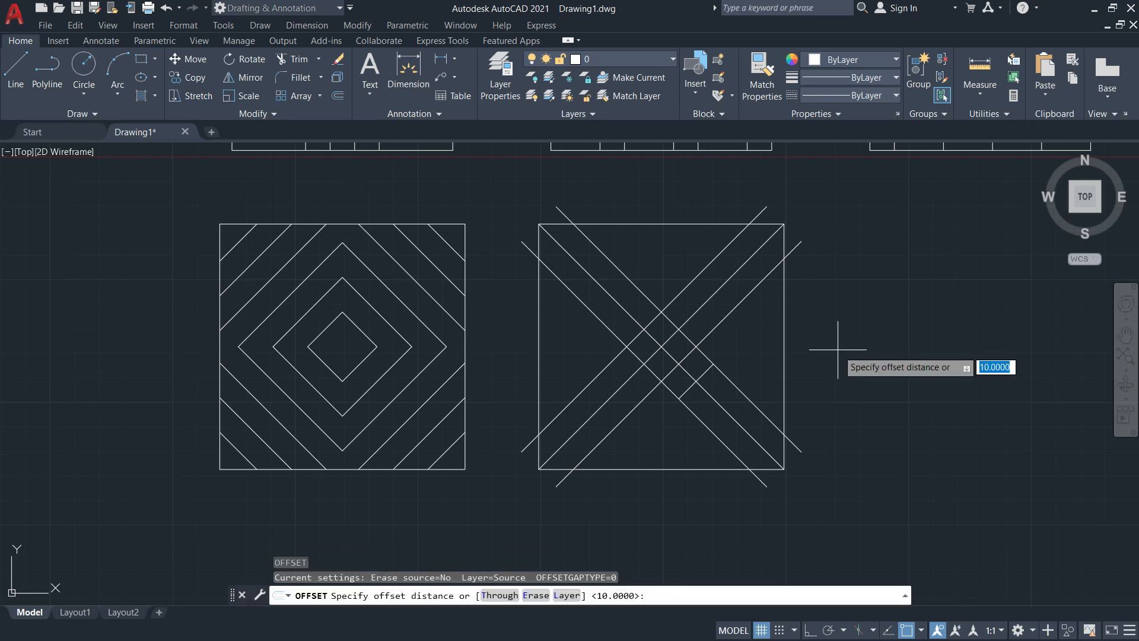
Offset the short diagonal segment repeatedly at 10 to form rungs along the lower-right arm
{"action": "key", "text": "Return"}
{"action": "left_click", "coordinate": [694, 383]}
{"action": "left_click", "coordinate": [732, 396]}
{"action": "left_click", "coordinate": [720, 391]}
{"action": "left_click", "coordinate": [745, 415]}
{"action": "left_click", "coordinate": [749, 415]}
{"action": "left_click", "coordinate": [762, 436]}
{"action": "left_click", "coordinate": [751, 427]}
{"action": "left_click", "coordinate": [774, 441]}
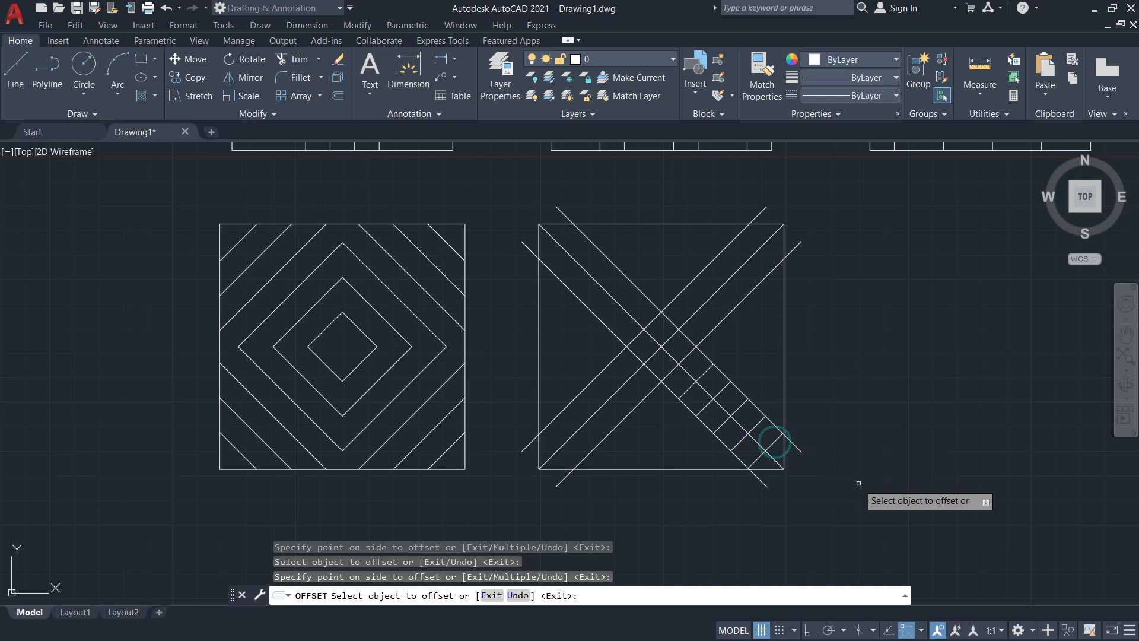
{"action": "key", "text": "Escape"}
Trim the line ends overhanging the square's lower-right corner and upper-left edge
{"action": "type", "text": "tr"}
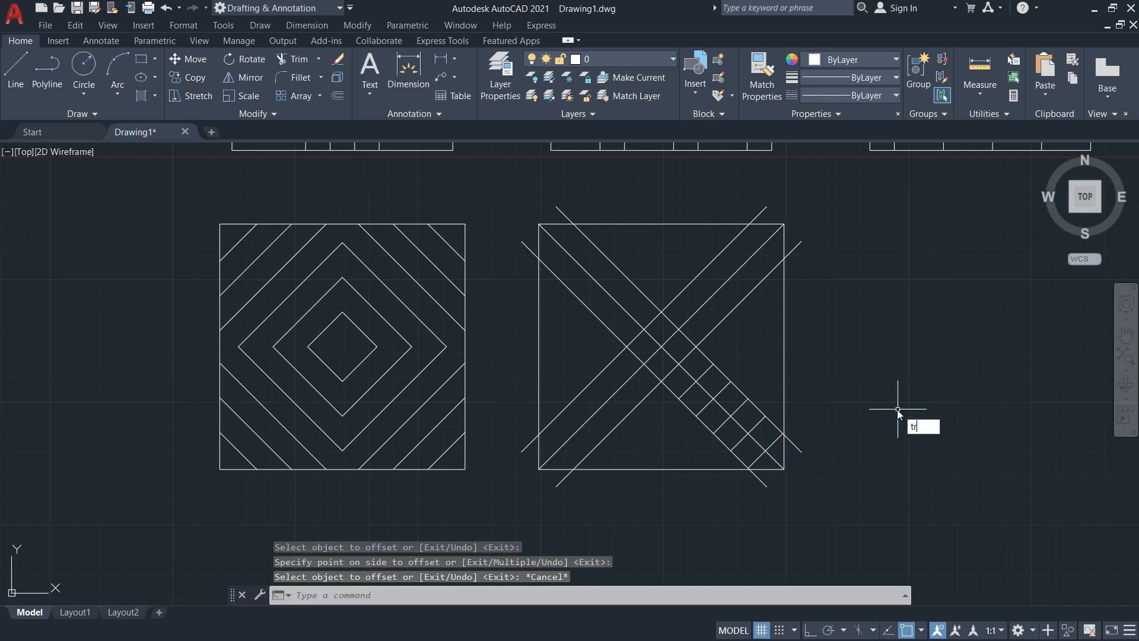
{"action": "key", "text": "Return"}
{"action": "left_click", "coordinate": [761, 480]}
{"action": "left_click", "coordinate": [526, 252]}
{"action": "left_click", "coordinate": [561, 212]}
{"action": "key", "text": "Escape"}
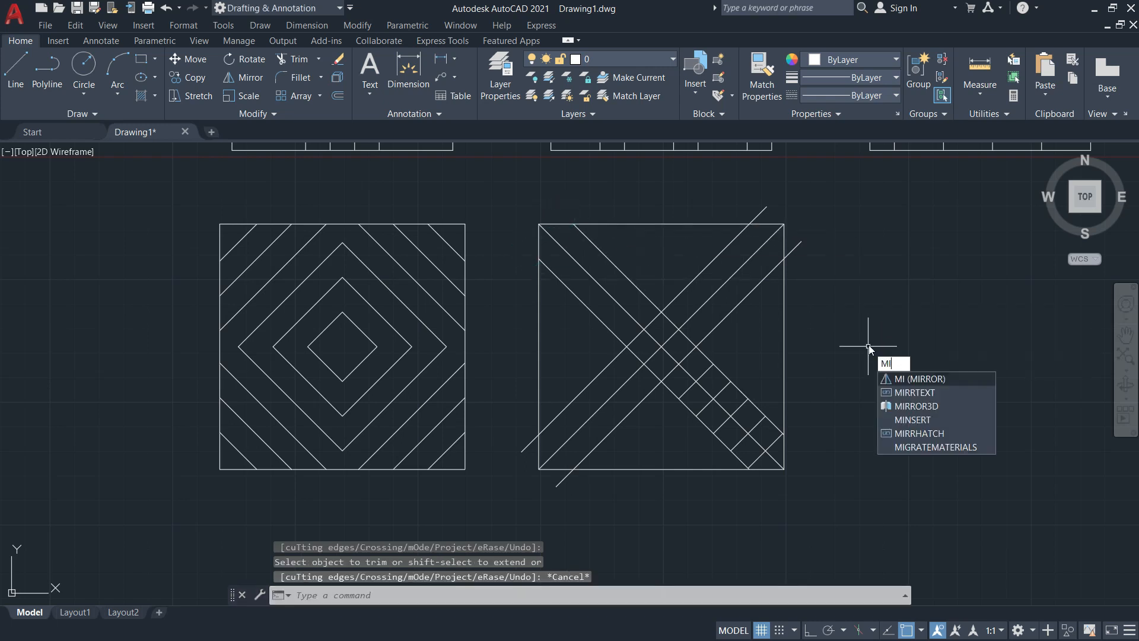
Mirror the lower-right rungs about a line through the X's crossing, keeping the originals
{"action": "key", "text": "Return"}
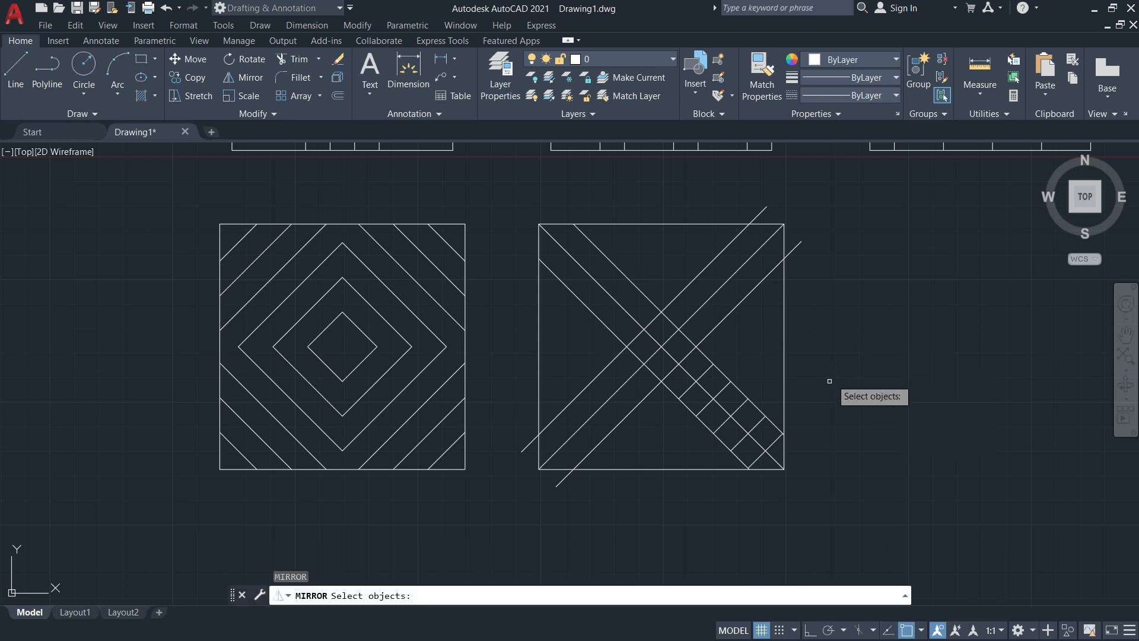
{"action": "left_click", "coordinate": [774, 443]}
{"action": "left_click", "coordinate": [754, 426]}
{"action": "left_click", "coordinate": [738, 409]}
{"action": "left_click", "coordinate": [722, 389]}
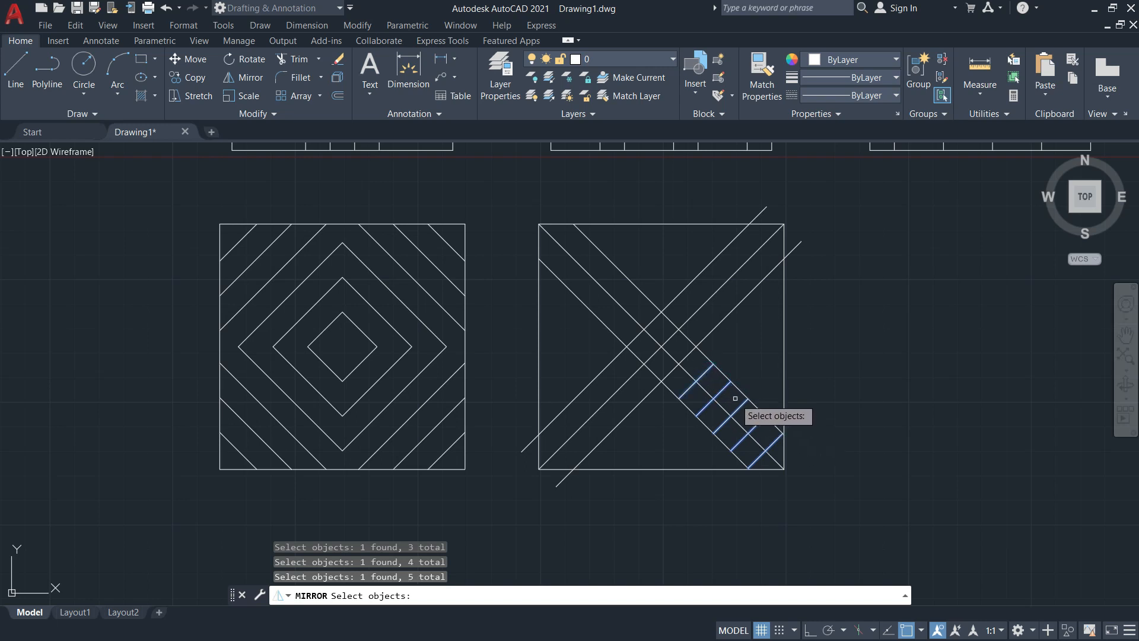
{"action": "key", "text": "Return"}
{"action": "left_click", "coordinate": [660, 343]}
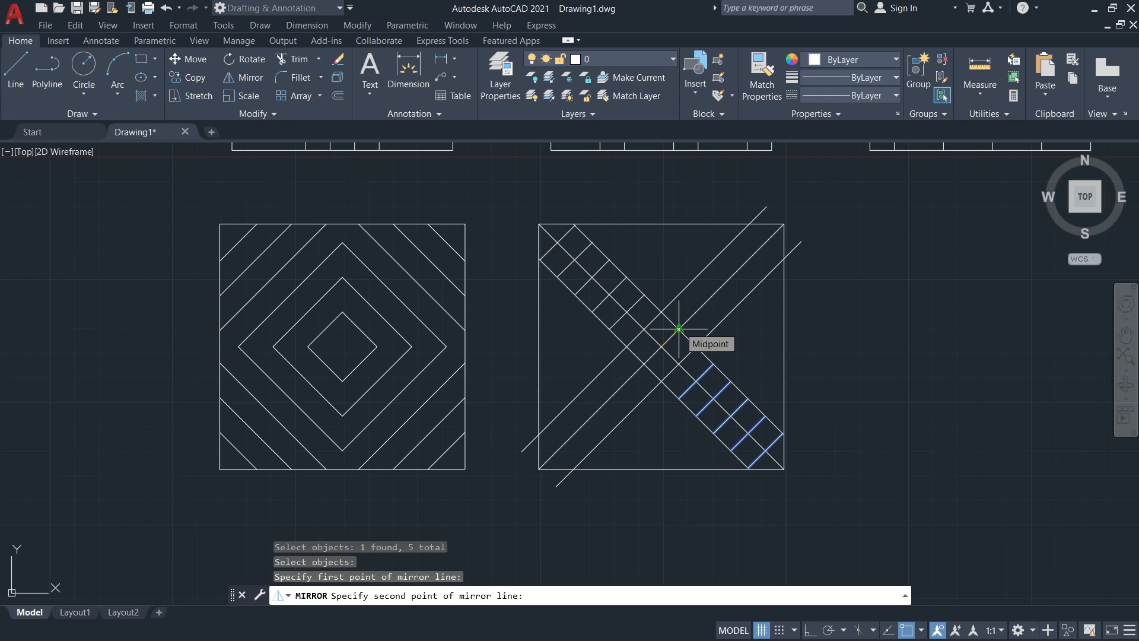
{"action": "left_click", "coordinate": [678, 328]}
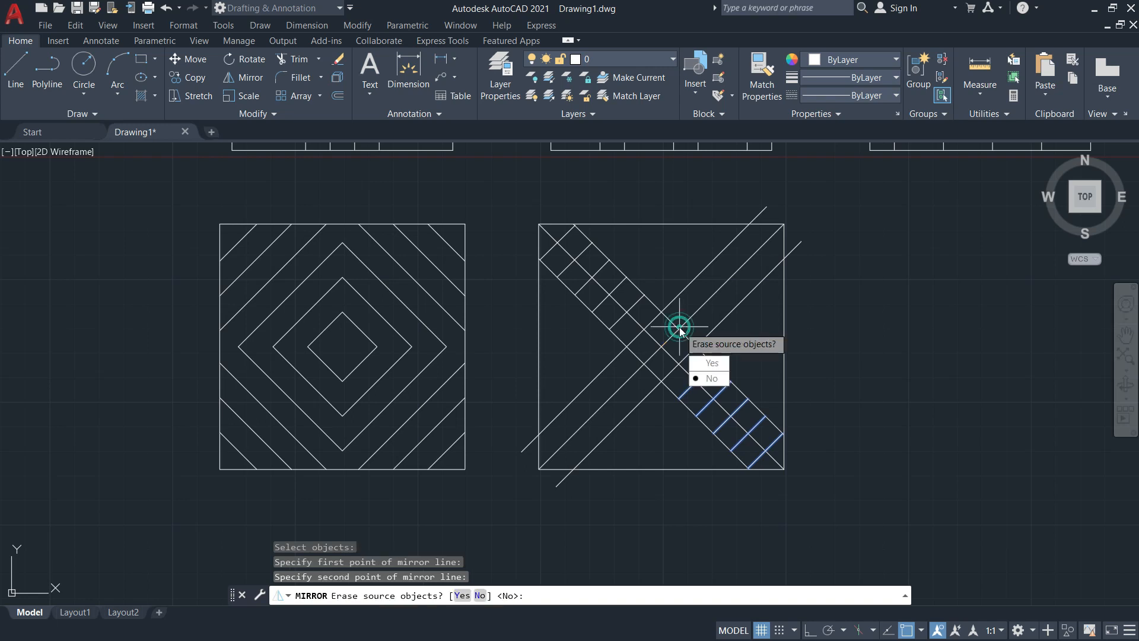
{"action": "left_click", "coordinate": [710, 378]}
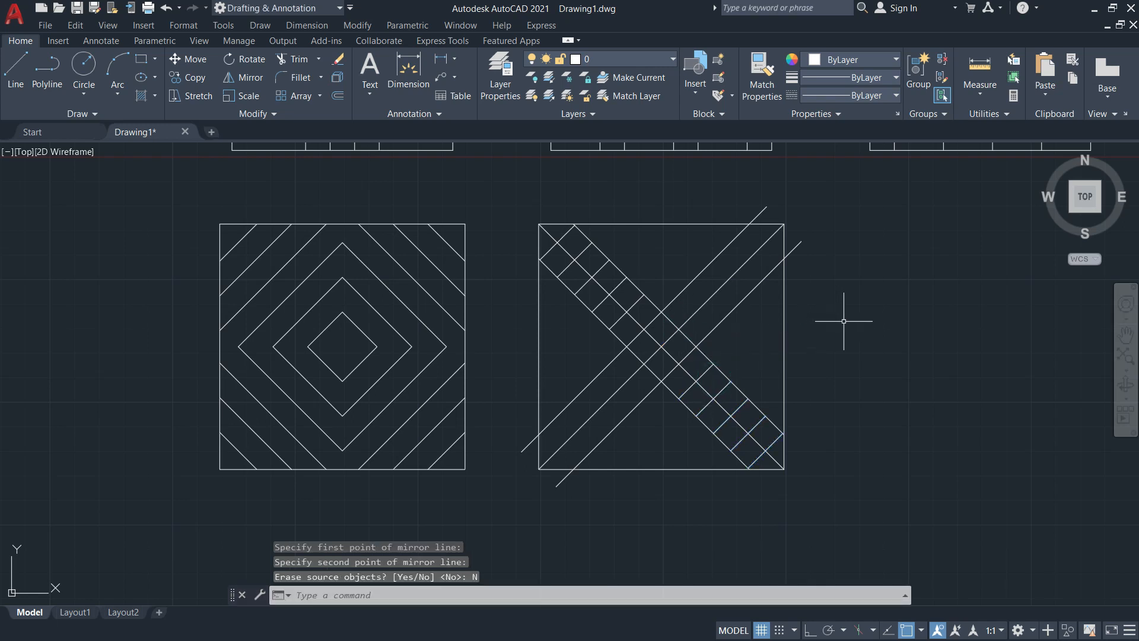
{"action": "key", "text": "Escape"}
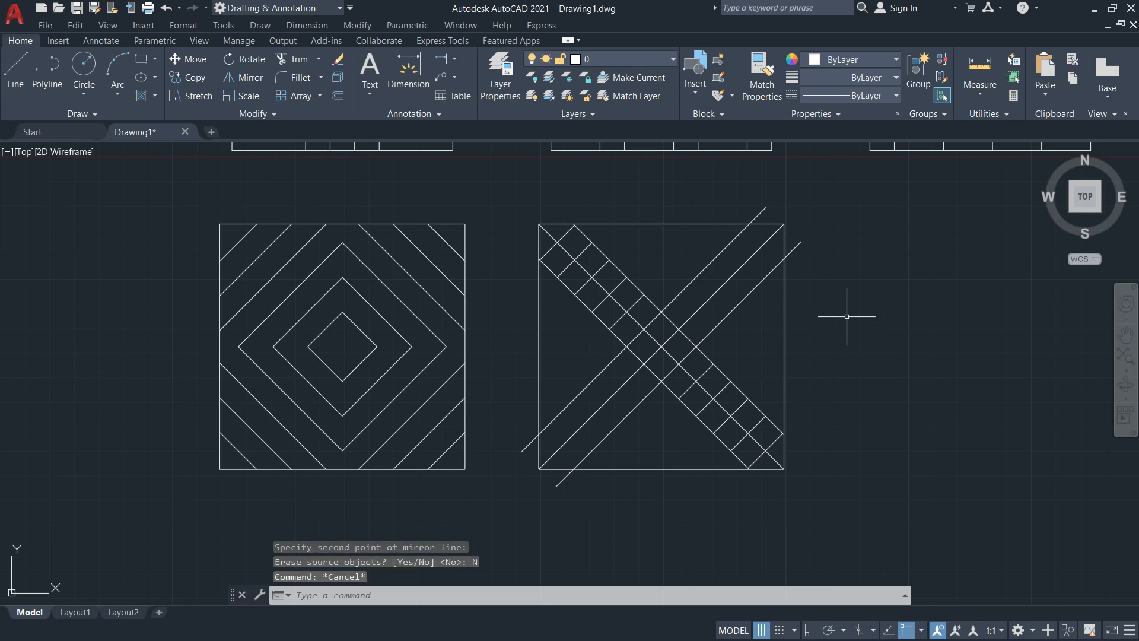
Offset a diagonal of the rising band 10 units up and to the right
{"action": "type", "text": "o"}
{"action": "key", "text": "Return"}
{"action": "type", "text": "10"}
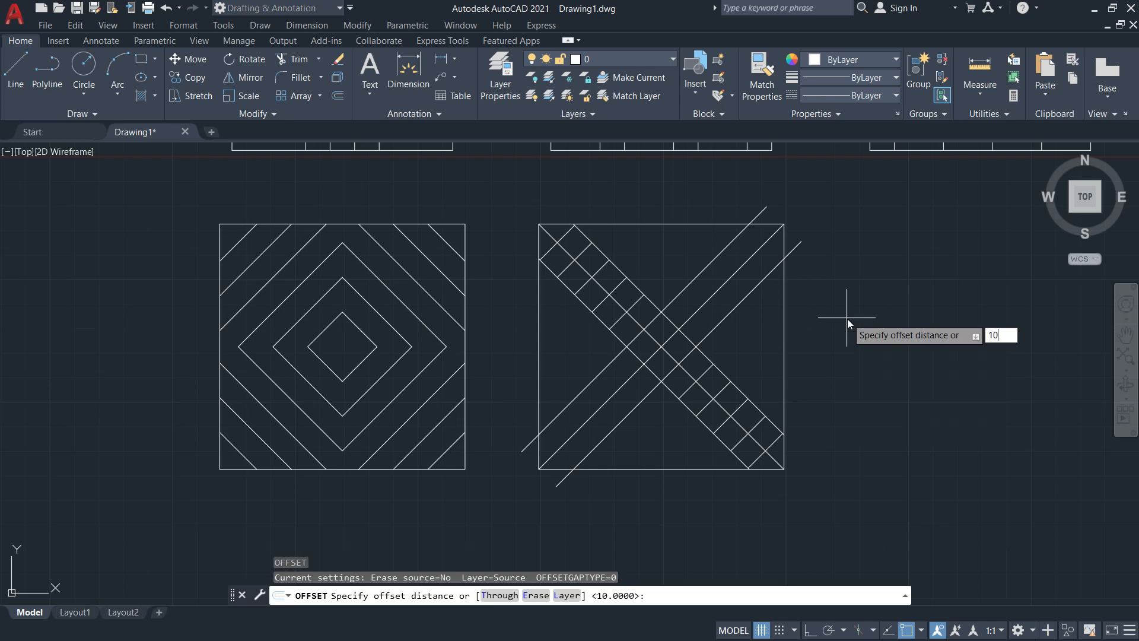
{"action": "key", "text": "Return"}
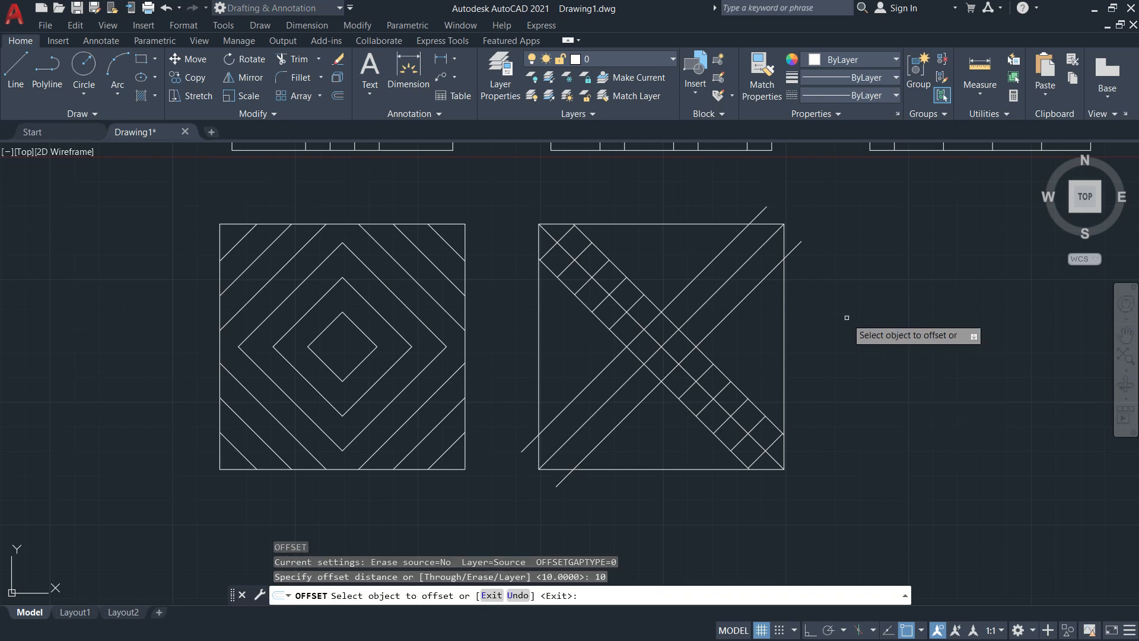
{"action": "left_click", "coordinate": [686, 334]}
{"action": "left_click", "coordinate": [700, 322]}
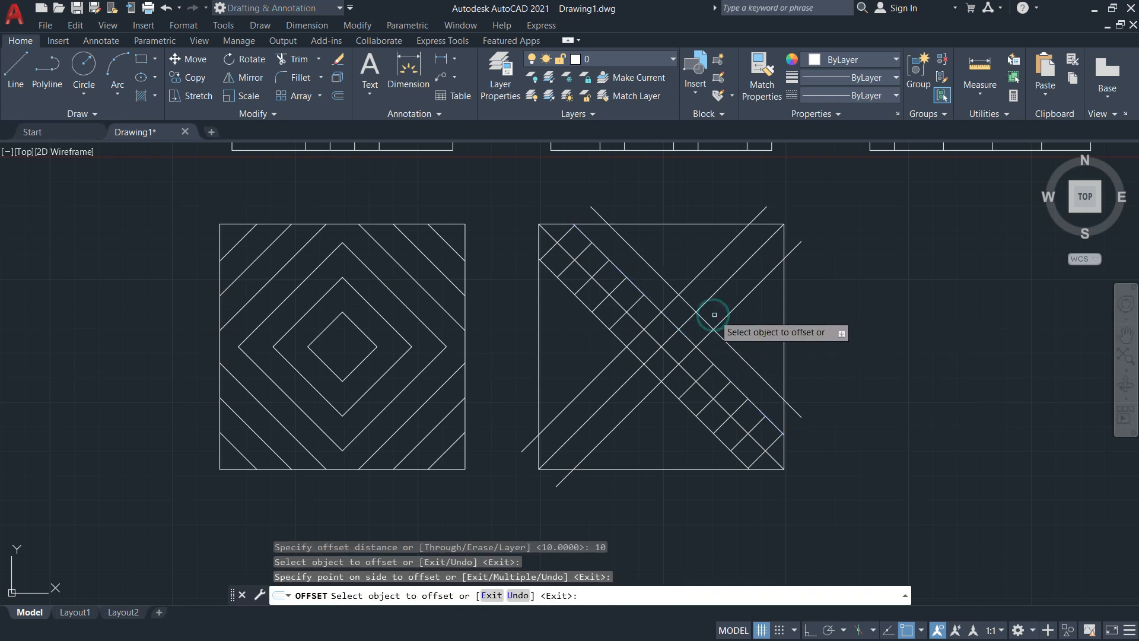
{"action": "key", "text": "Escape"}
Trim the new line's two overhangs using two diagonals as cutting edges
{"action": "key", "text": "Return"}
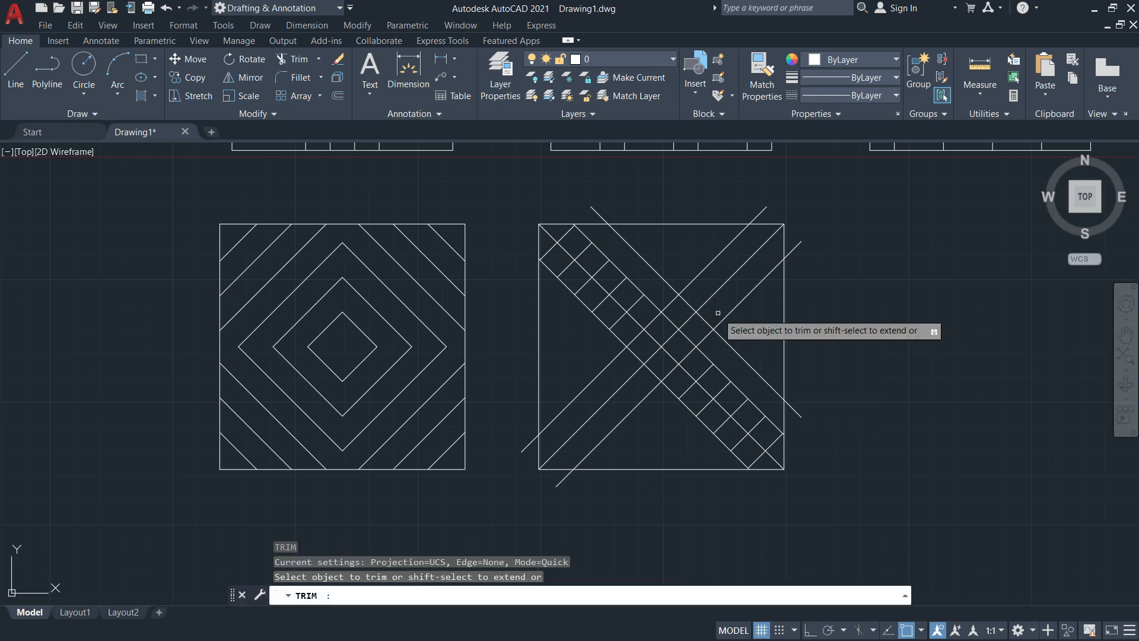
{"action": "left_click", "coordinate": [366, 593]}
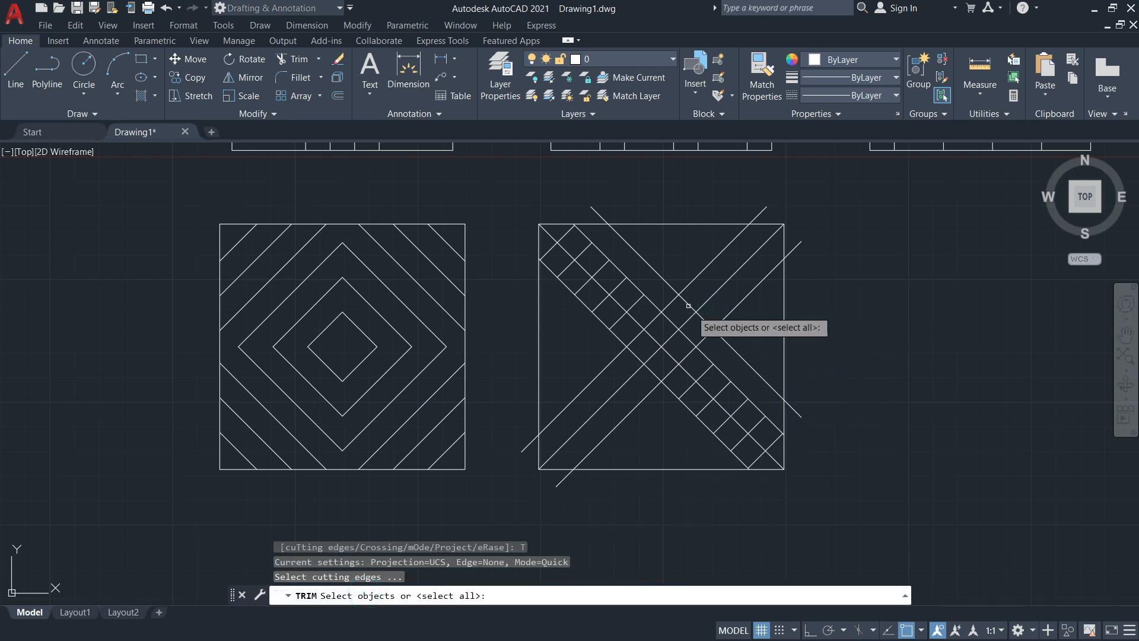
{"action": "left_click", "coordinate": [688, 283]}
{"action": "left_click", "coordinate": [728, 316]}
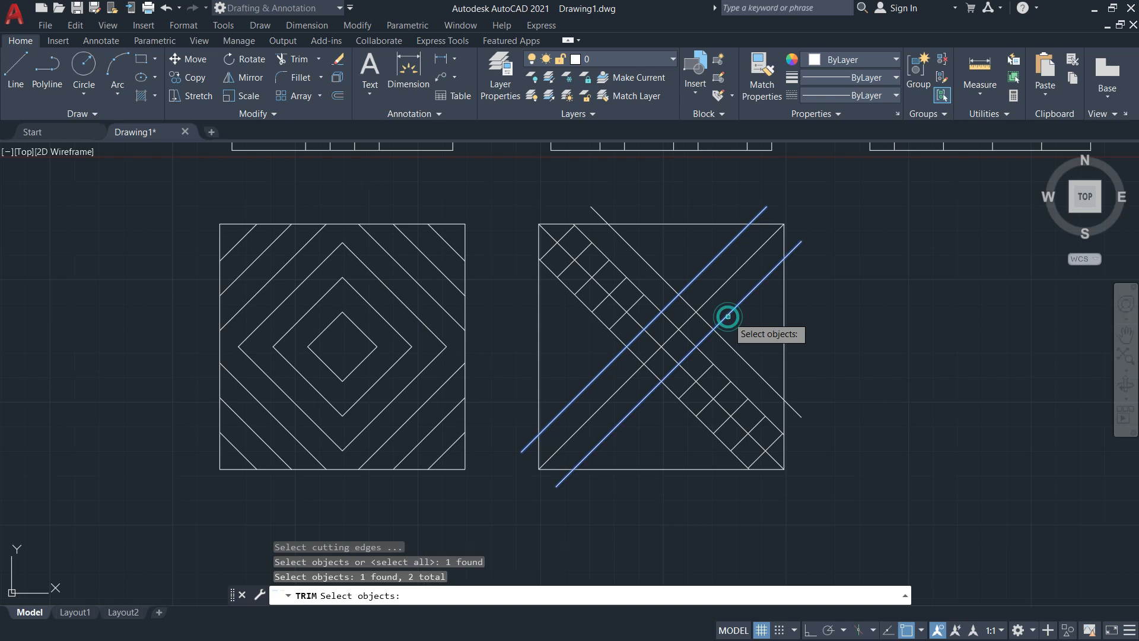
{"action": "key", "text": "Return"}
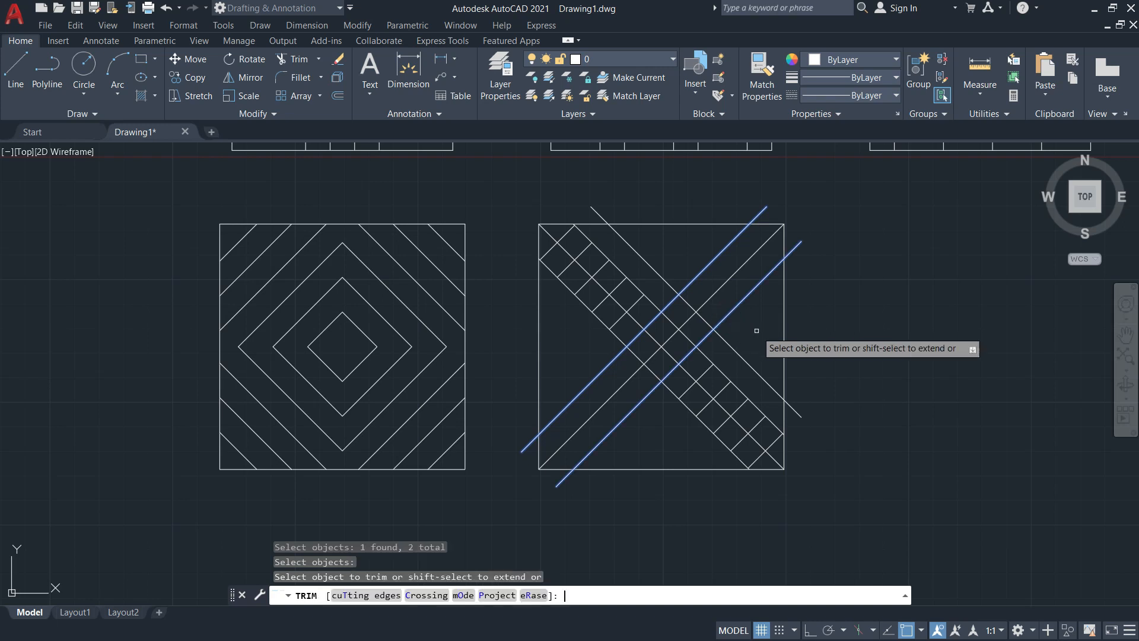
{"action": "left_click", "coordinate": [653, 274]}
{"action": "left_click", "coordinate": [737, 356]}
{"action": "key", "text": "Escape"}
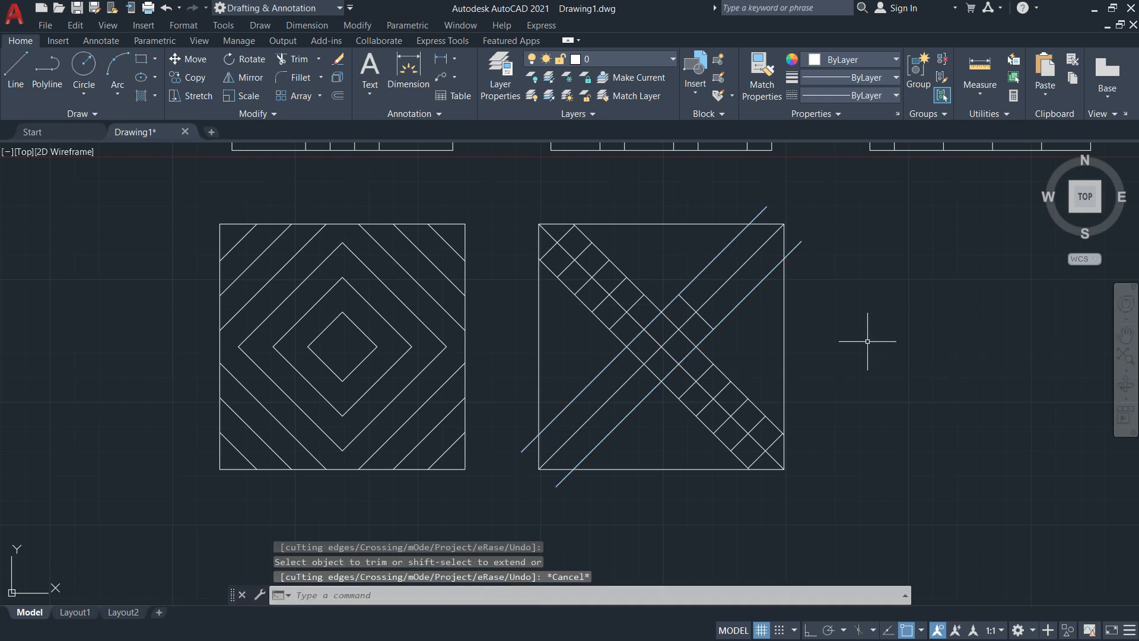
Offset a short diagonal segment at 10, then undo the wrongly placed copy
{"action": "type", "text": "o"}
{"action": "key", "text": "Return"}
{"action": "type", "text": "10"}
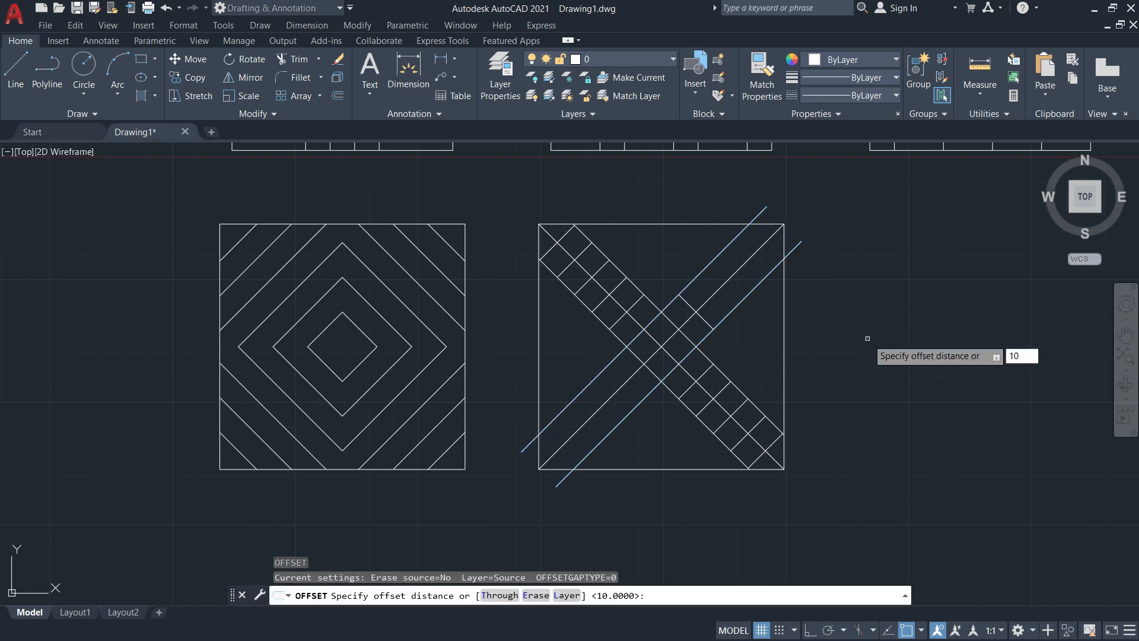
{"action": "key", "text": "Return"}
{"action": "left_click", "coordinate": [707, 325]}
{"action": "left_click", "coordinate": [723, 308]}
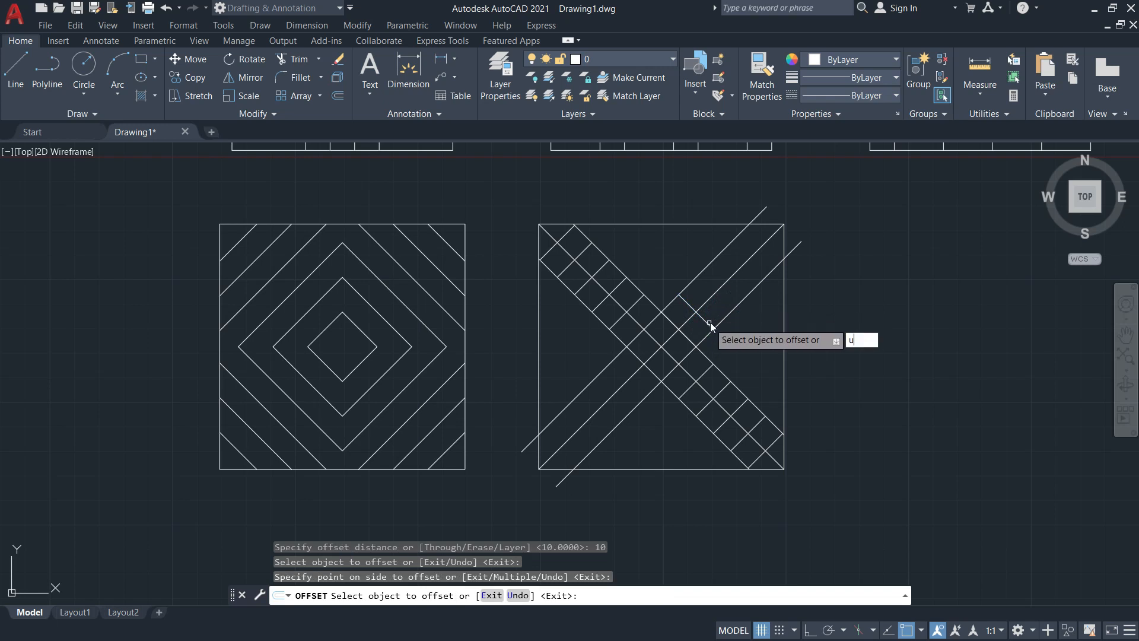
{"action": "type", "text": "u"}
{"action": "key", "text": "Return"}
Offset the short segment four times at 10 to add rungs along the upper-right arm
{"action": "left_click", "coordinate": [706, 319]}
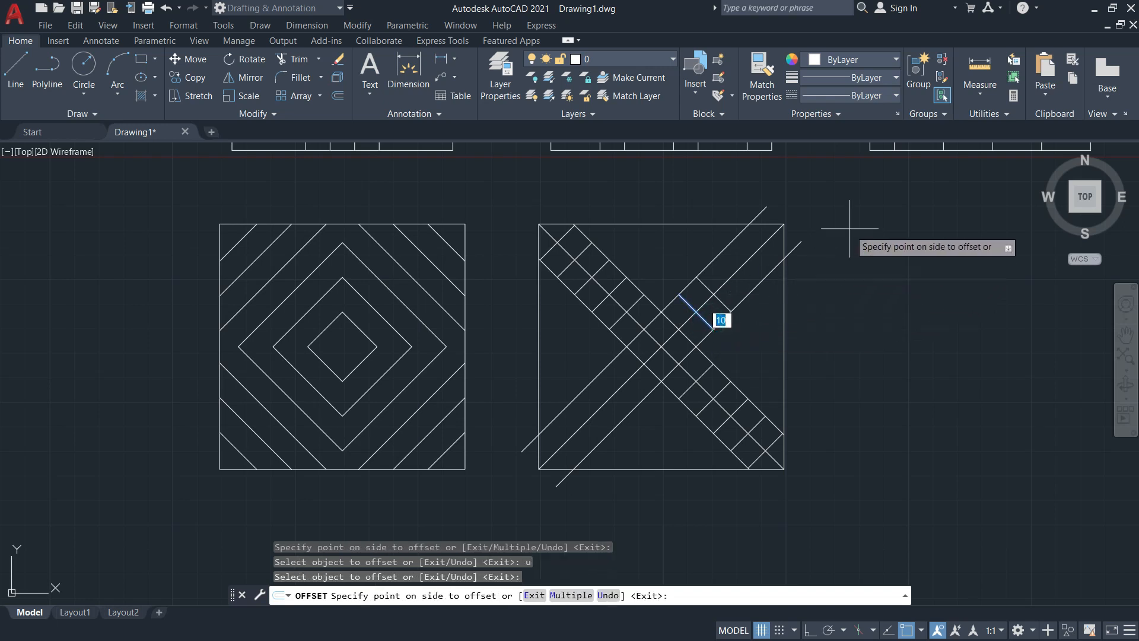
{"action": "left_click", "coordinate": [850, 225]}
{"action": "left_click", "coordinate": [728, 300]}
{"action": "left_click", "coordinate": [860, 202]}
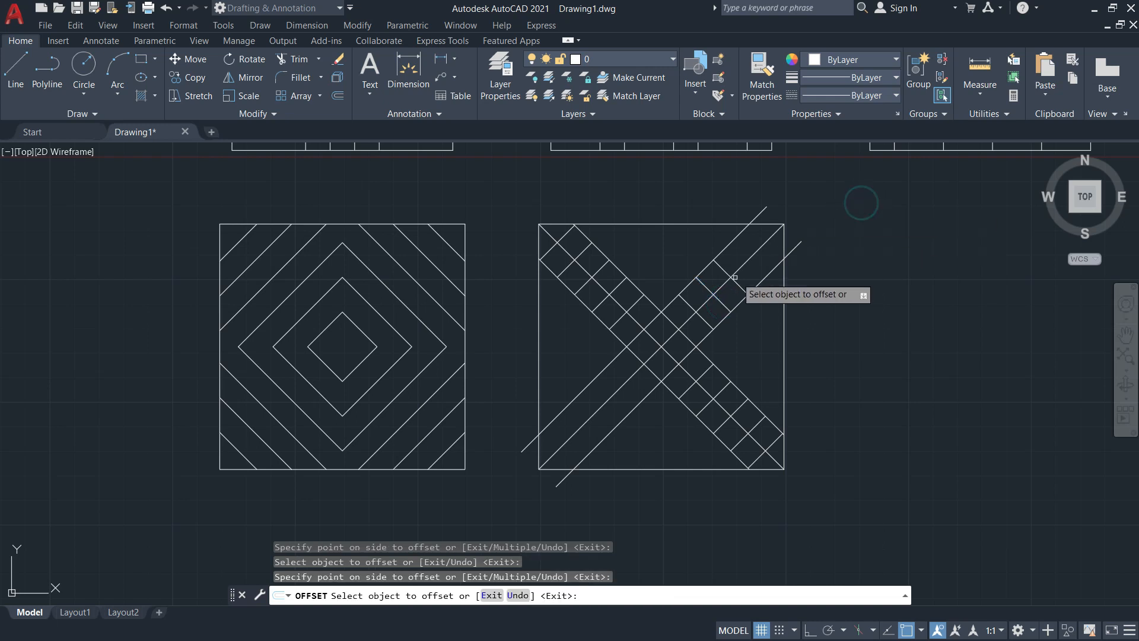
{"action": "left_click", "coordinate": [742, 283]}
{"action": "left_click", "coordinate": [832, 226]}
{"action": "left_click", "coordinate": [758, 267]}
{"action": "left_click", "coordinate": [844, 208]}
{"action": "key", "text": "Escape"}
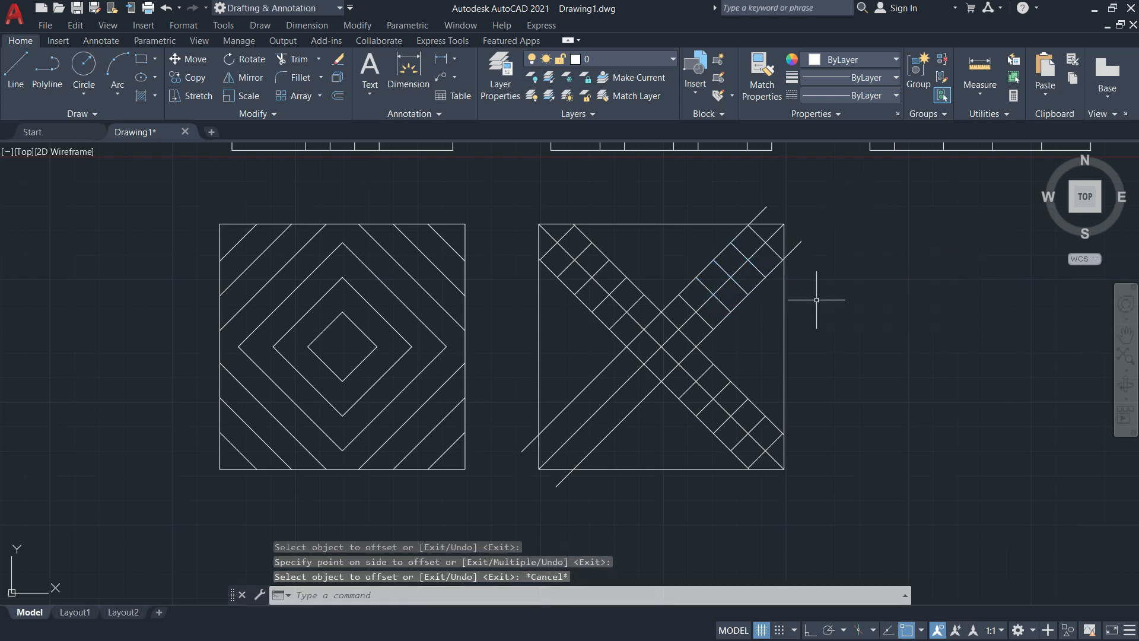
{"action": "type", "text": "mi"}
{"action": "key", "text": "Return"}
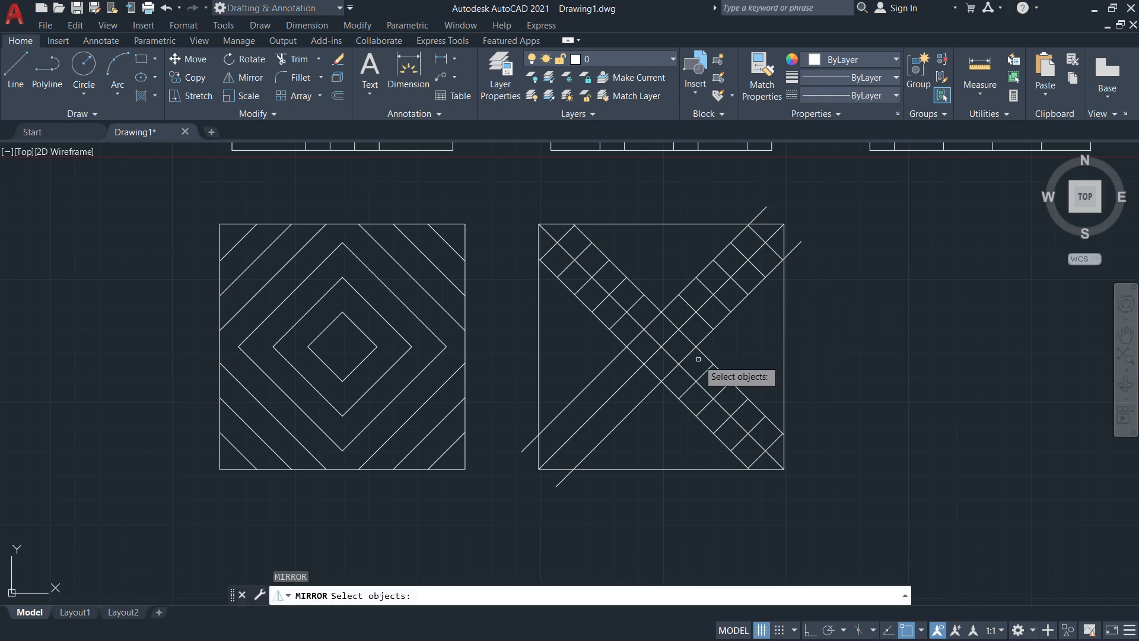
Mirror the five upper-right rungs into the X's lower-left arm, keeping the originals
{"action": "left_click", "coordinate": [705, 321]}
{"action": "left_click", "coordinate": [714, 295]}
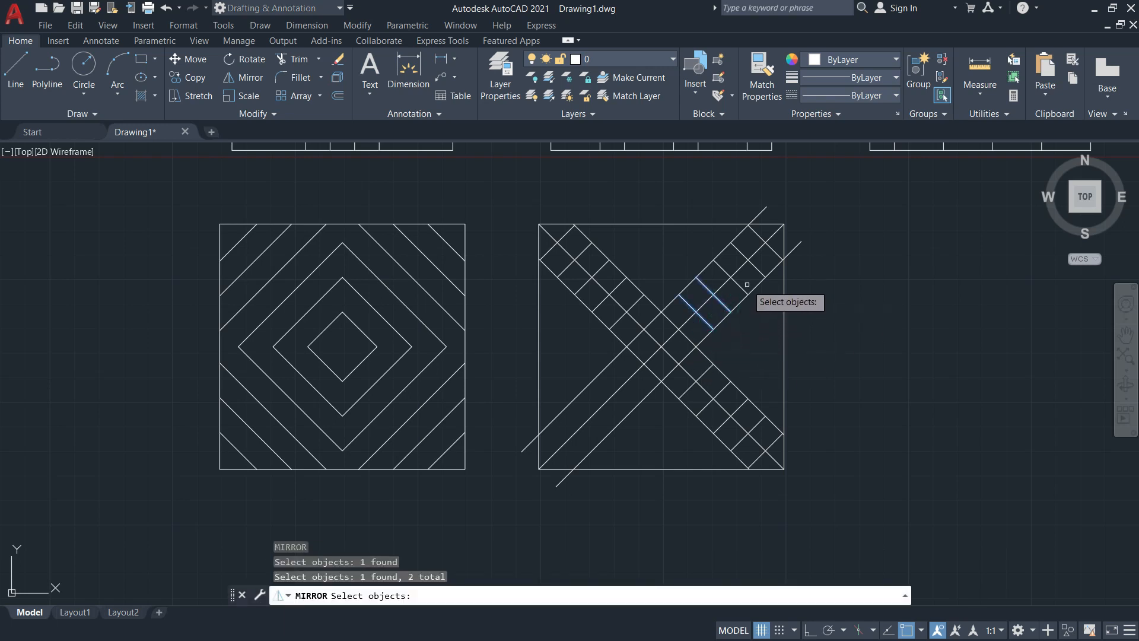
{"action": "left_click", "coordinate": [729, 276]}
{"action": "left_click", "coordinate": [747, 259]}
{"action": "left_click", "coordinate": [772, 249]}
{"action": "key", "text": "Return"}
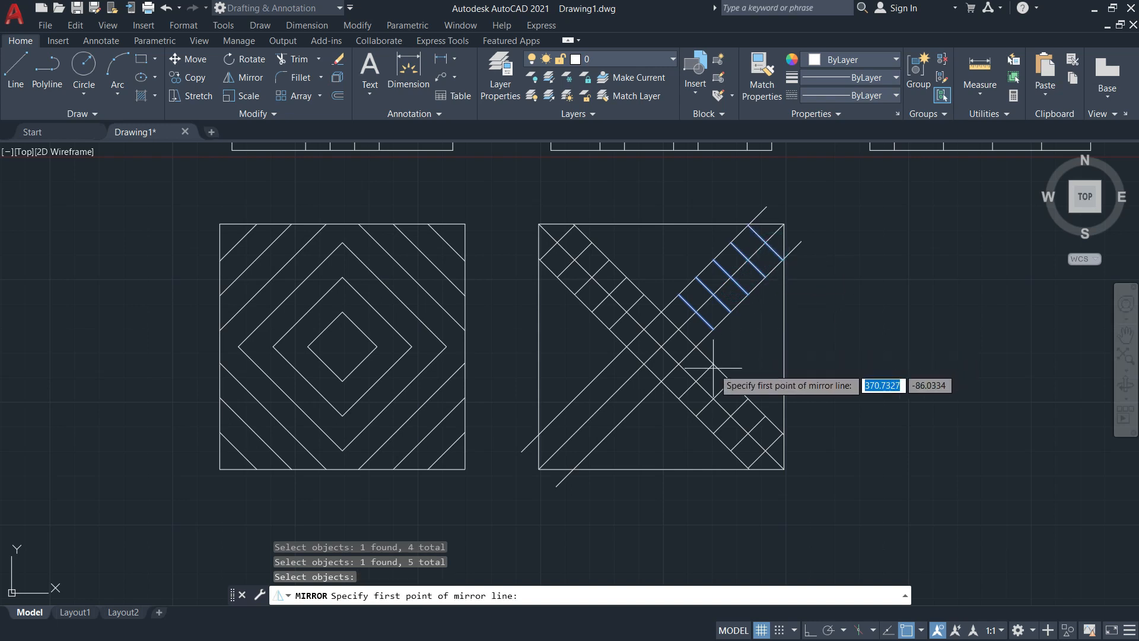
{"action": "left_click", "coordinate": [673, 369]}
{"action": "left_click", "coordinate": [664, 350]}
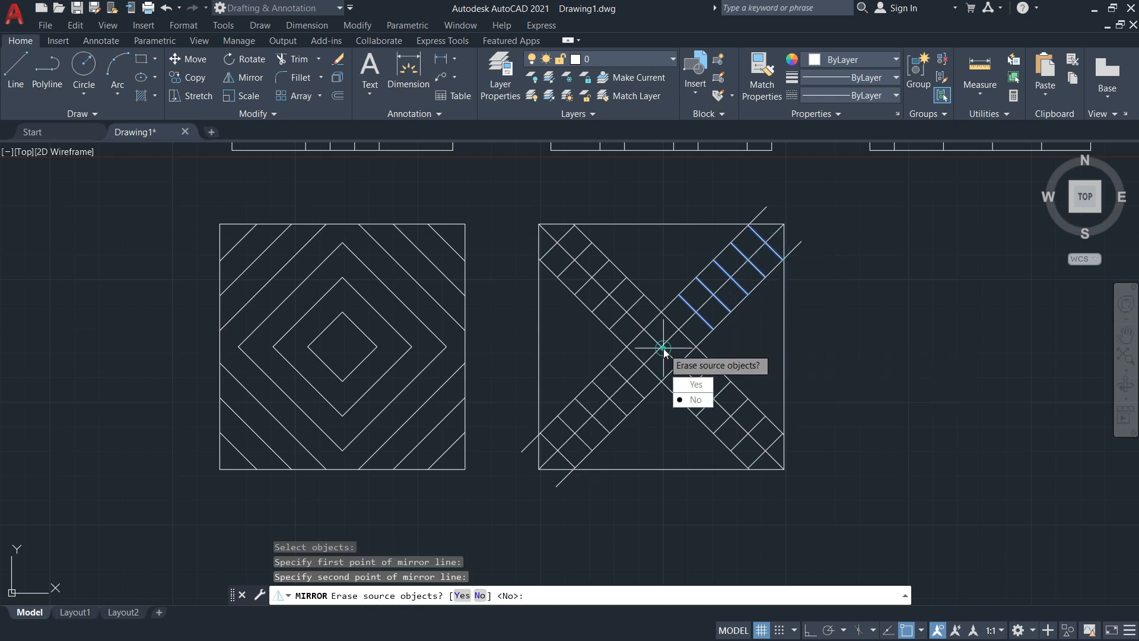
{"action": "left_click", "coordinate": [695, 401]}
{"action": "key", "text": "Escape"}
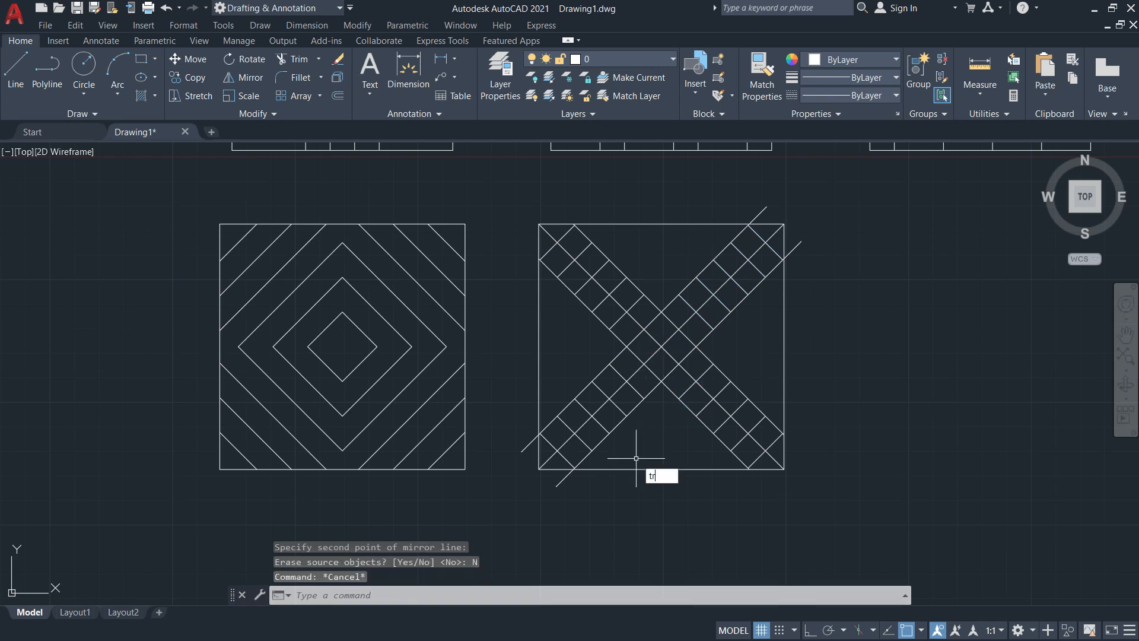
Trim the diagonal stubs past the square's bottom-left and top-right corners
{"action": "type", "text": "tr"}
{"action": "key", "text": "Return"}
{"action": "left_click", "coordinate": [559, 481]}
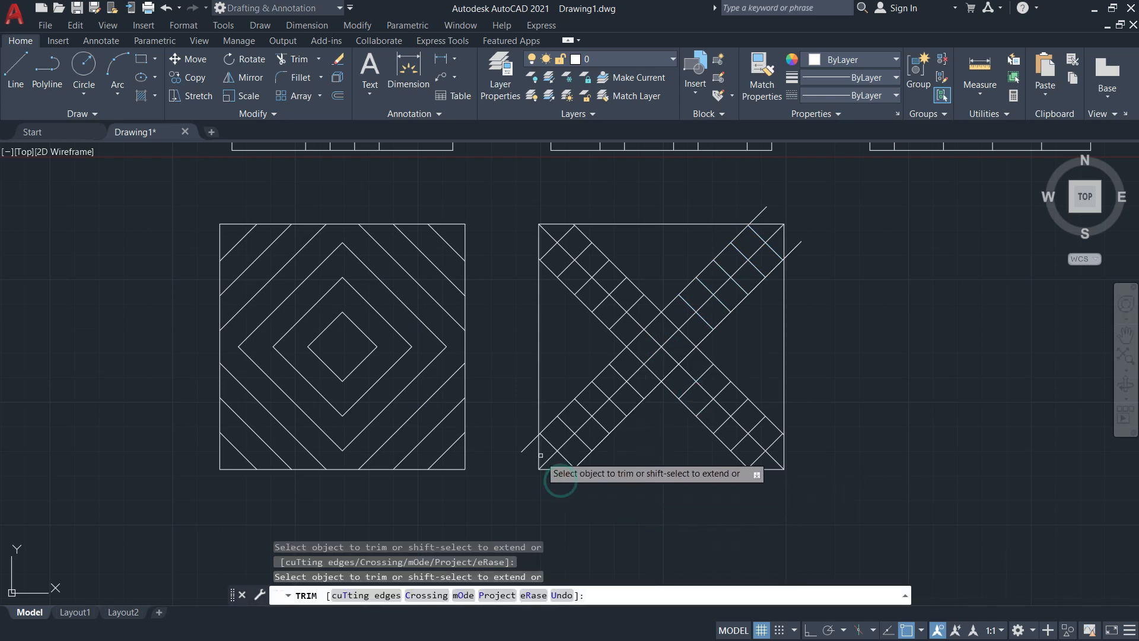
{"action": "left_click", "coordinate": [530, 443]}
{"action": "left_click", "coordinate": [797, 244]}
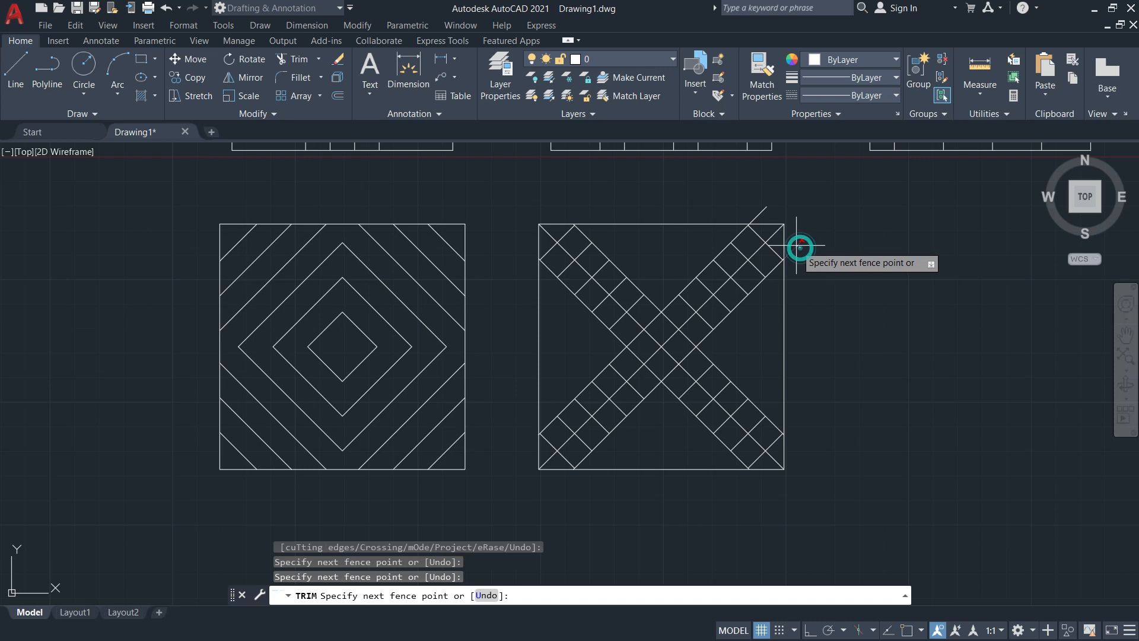
{"action": "key", "text": "Return"}
{"action": "key", "text": "Escape"}
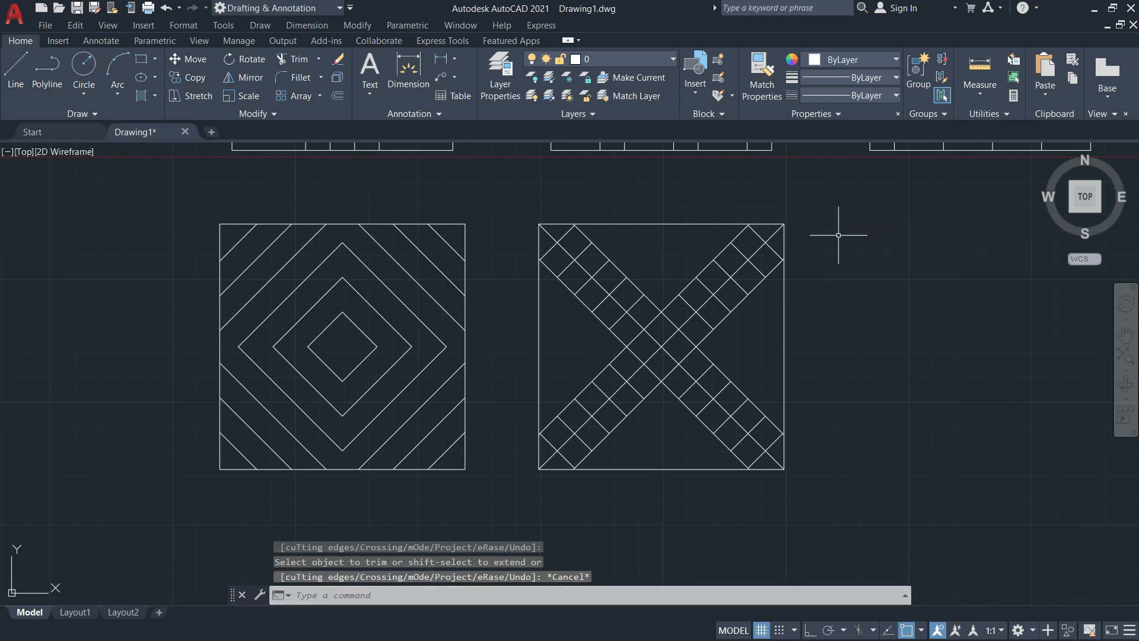
{"action": "key", "text": "alt+Tab"}
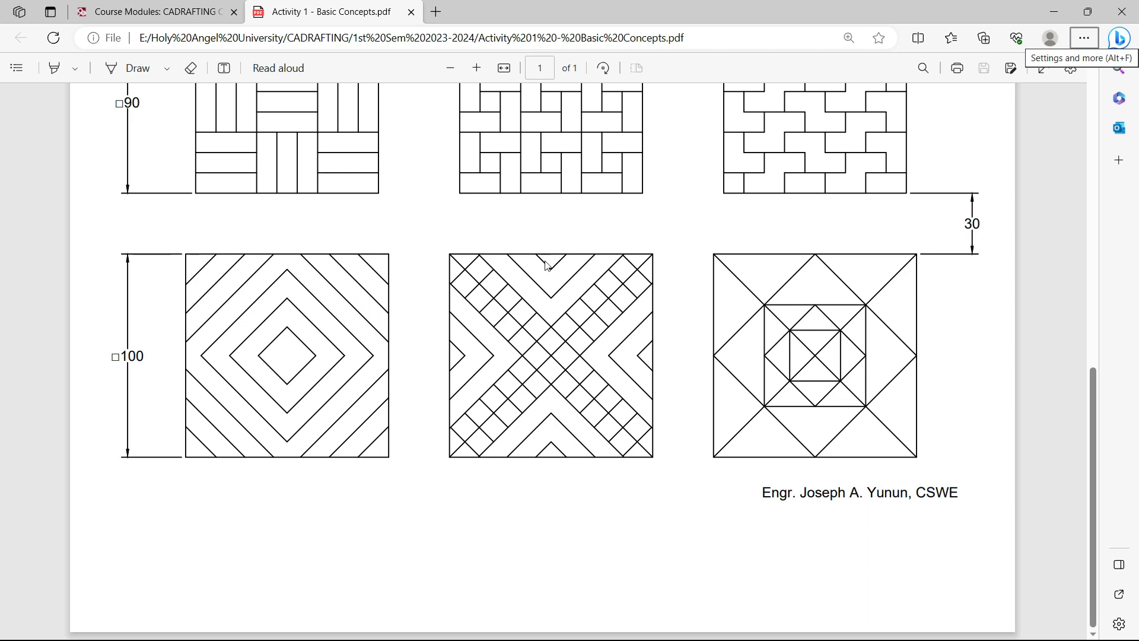
Return to the AutoCAD drawing after comparing the Activity 1 PDF's notched X pattern
{"action": "key", "text": "alt+Tab"}
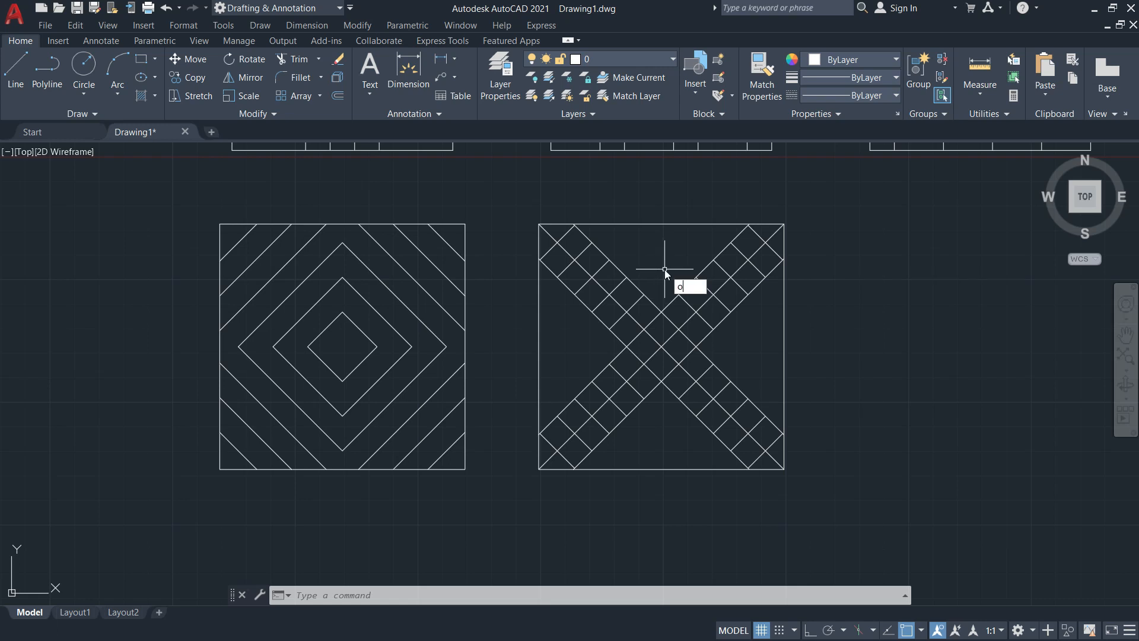
Offset both main diagonals by 10 into the X's top gap
{"action": "key", "text": "Return"}
{"action": "key", "text": "Return"}
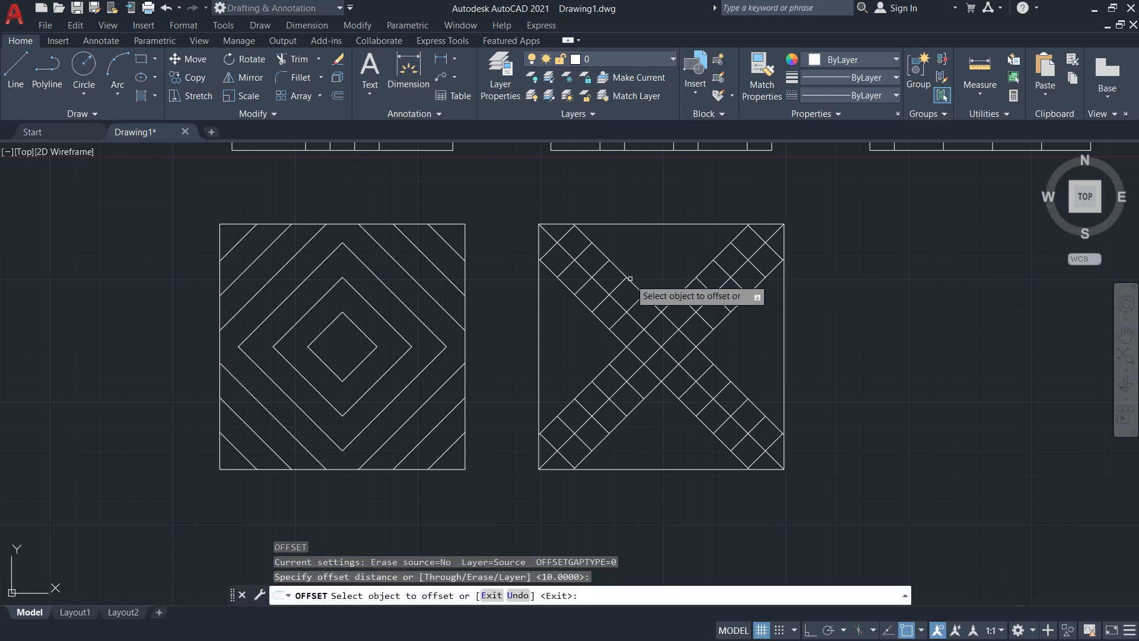
{"action": "left_click", "coordinate": [628, 280]}
{"action": "key", "text": "Escape"}
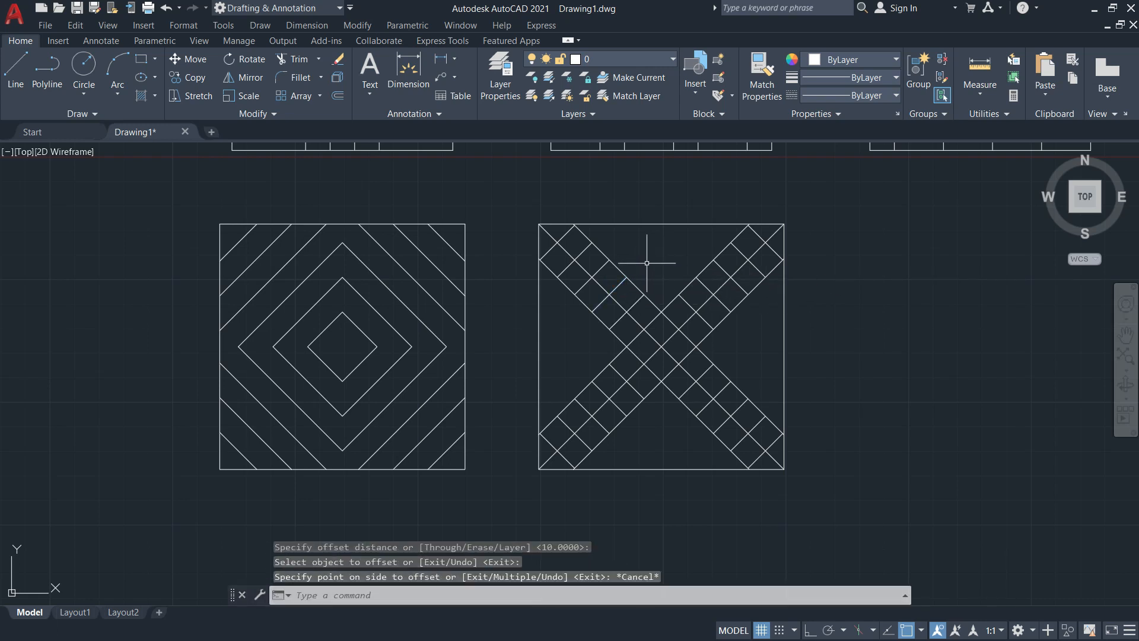
{"action": "key", "text": "Return"}
{"action": "key", "text": "Return"}
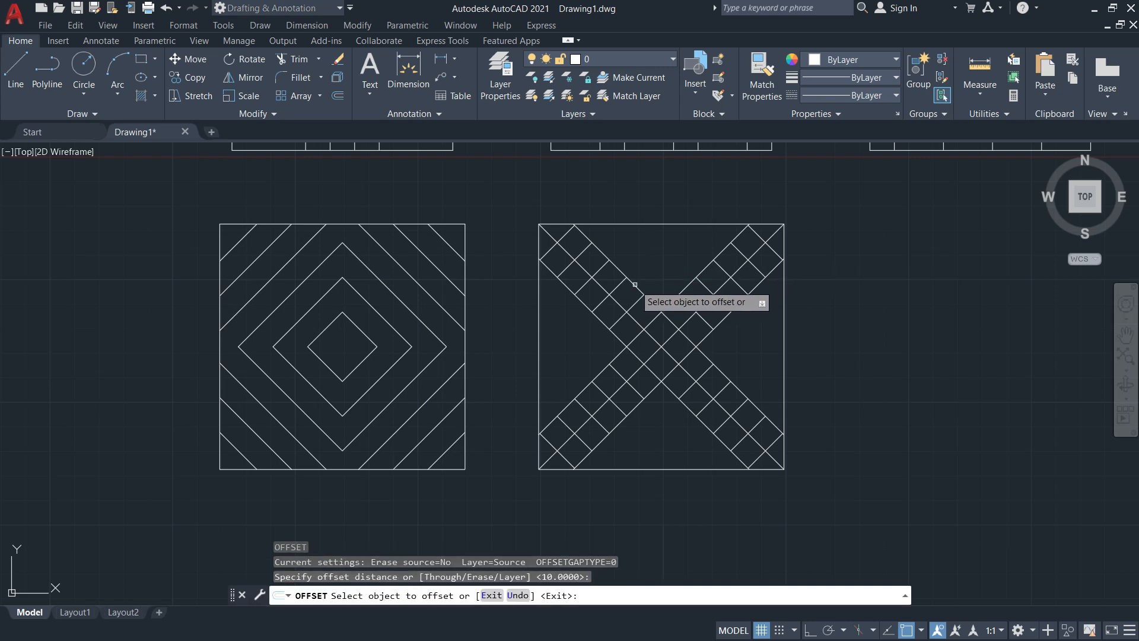
{"action": "left_click", "coordinate": [634, 285]}
{"action": "left_click", "coordinate": [650, 267]}
{"action": "left_click", "coordinate": [697, 276]}
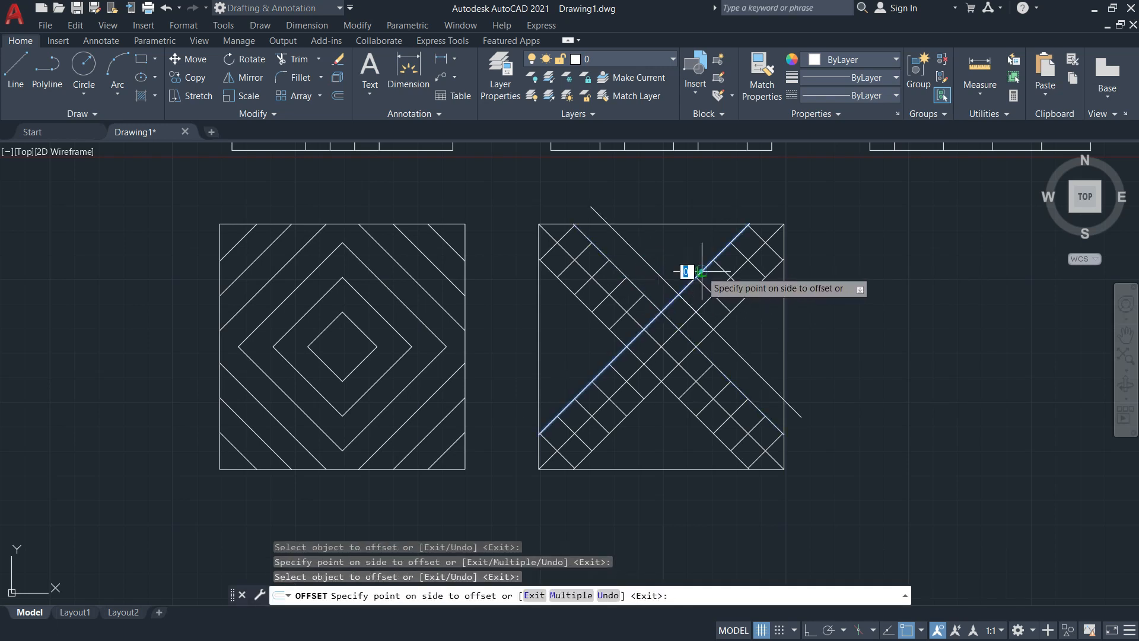
{"action": "left_click", "coordinate": [682, 255]}
{"action": "key", "text": "Escape"}
{"action": "key", "text": "Escape"}
{"action": "key", "text": "Escape"}
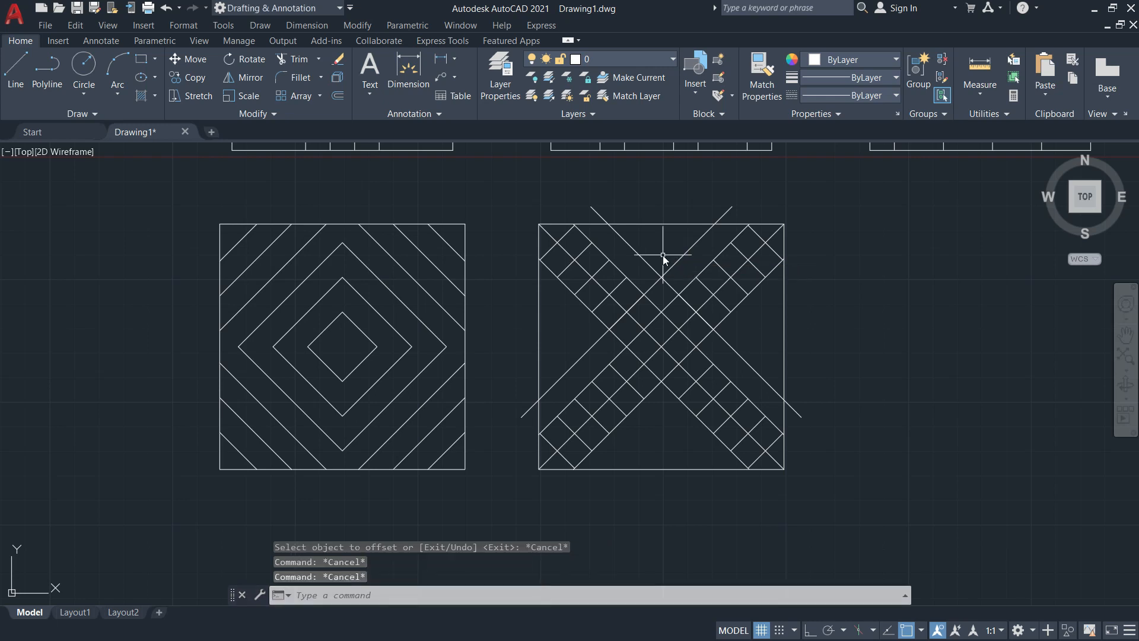
Trim the two offset diagonals against each other so they meet in a V
{"action": "type", "text": "tr"}
{"action": "key", "text": "Return"}
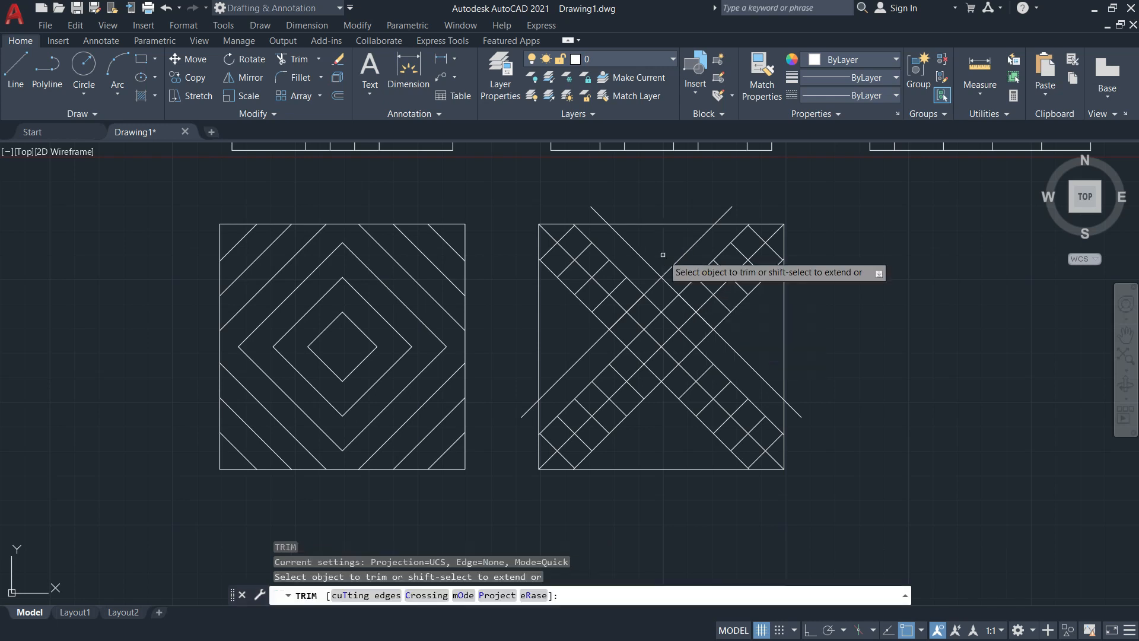
{"action": "left_click", "coordinate": [369, 596]}
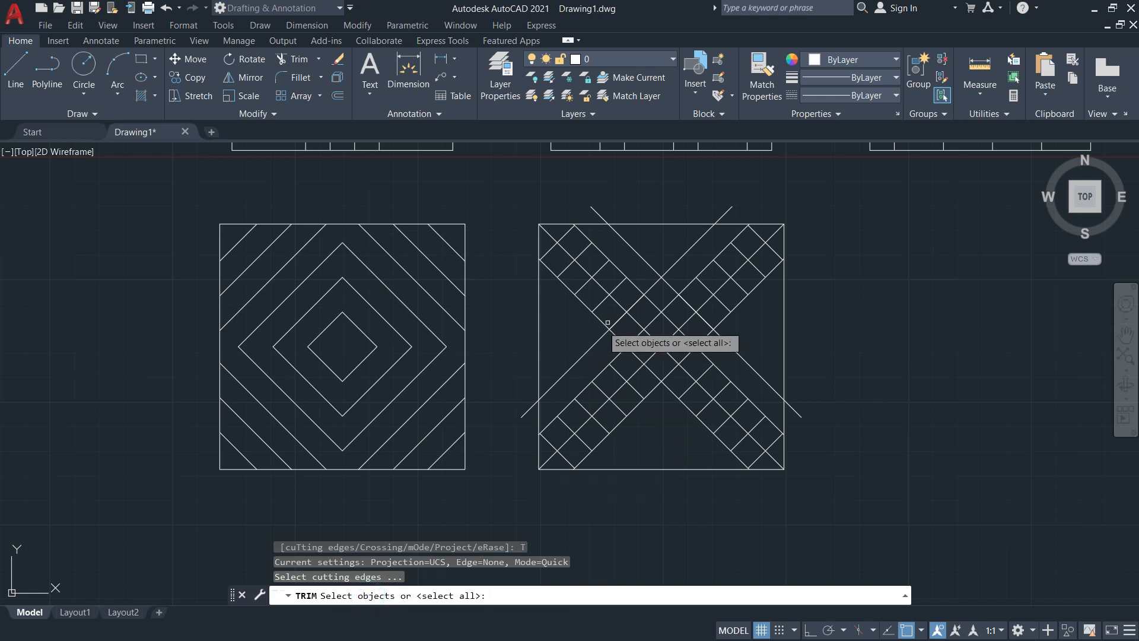
{"action": "left_click", "coordinate": [678, 258]}
{"action": "key", "text": "Return"}
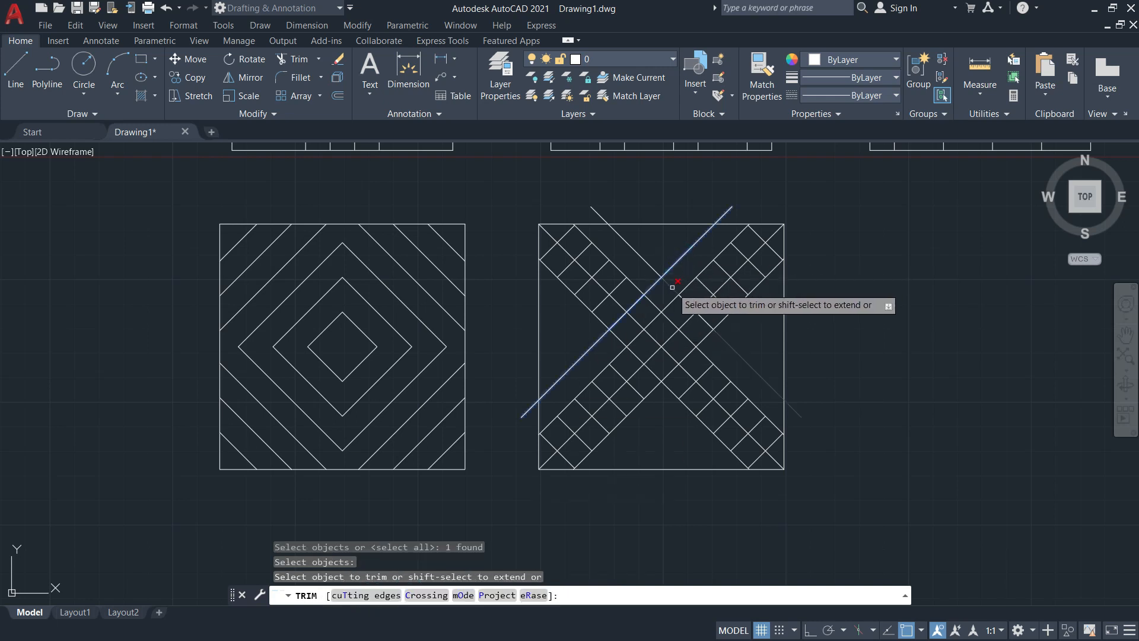
{"action": "key", "text": "Return"}
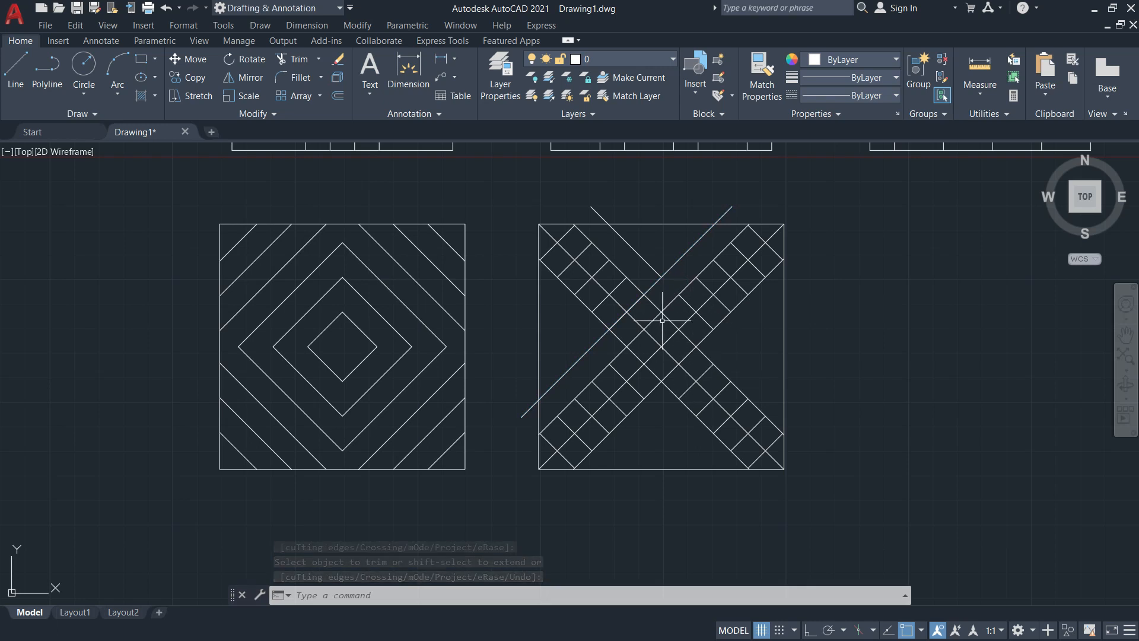
{"action": "key", "text": "Return"}
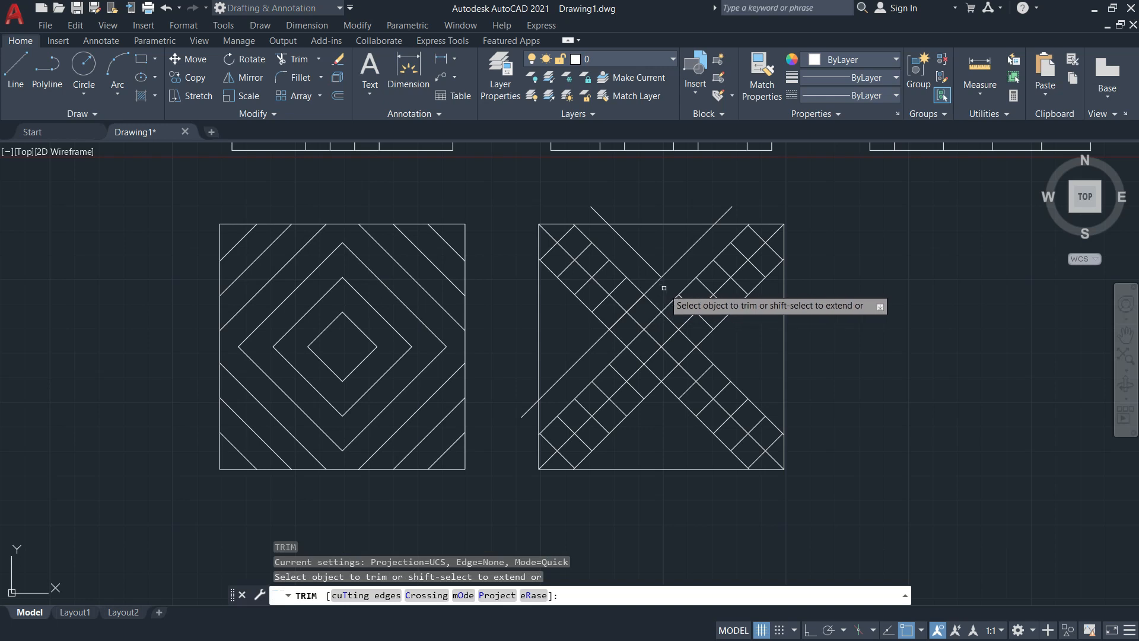
{"action": "left_click", "coordinate": [355, 594]}
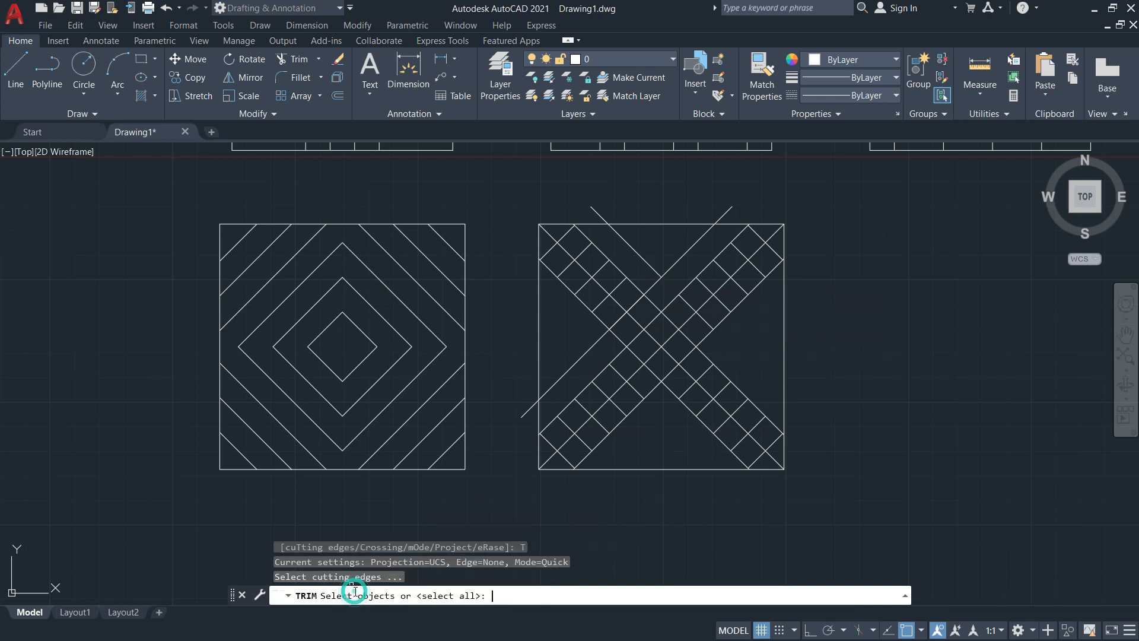
{"action": "left_click", "coordinate": [649, 261]}
{"action": "key", "text": "Return"}
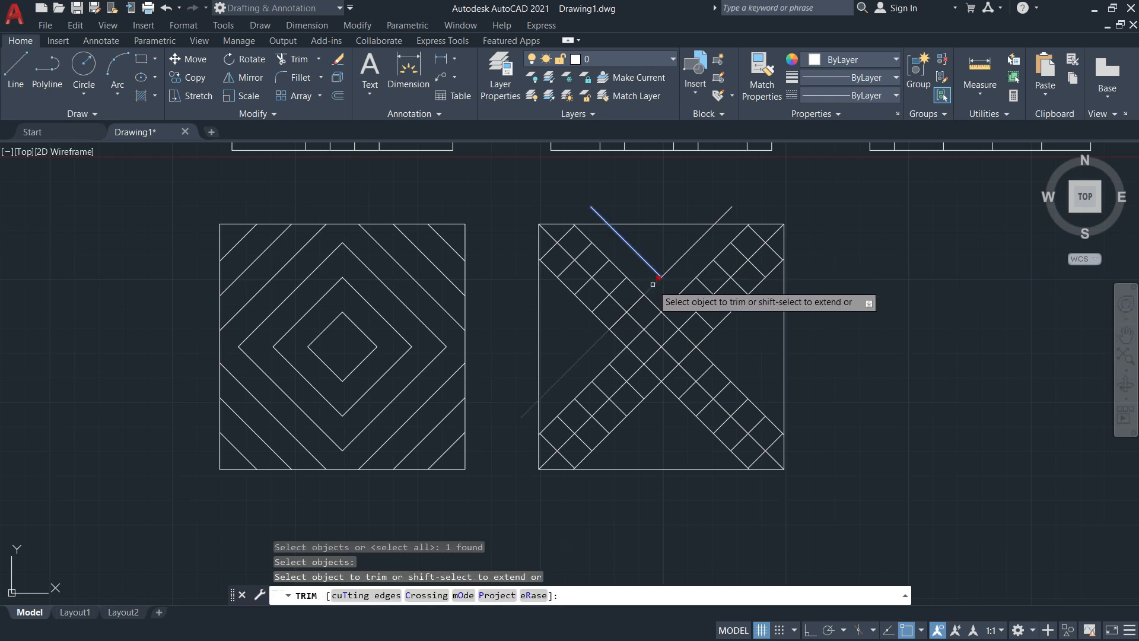
{"action": "left_click", "coordinate": [653, 285]}
{"action": "key", "text": "Escape"}
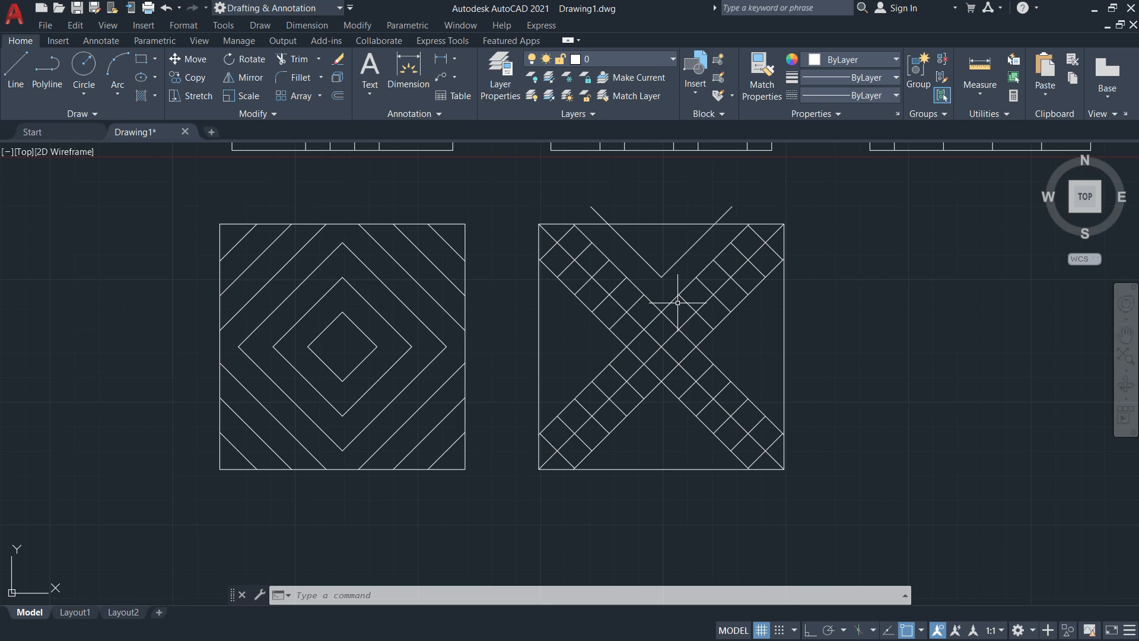
{"action": "key", "text": "Return"}
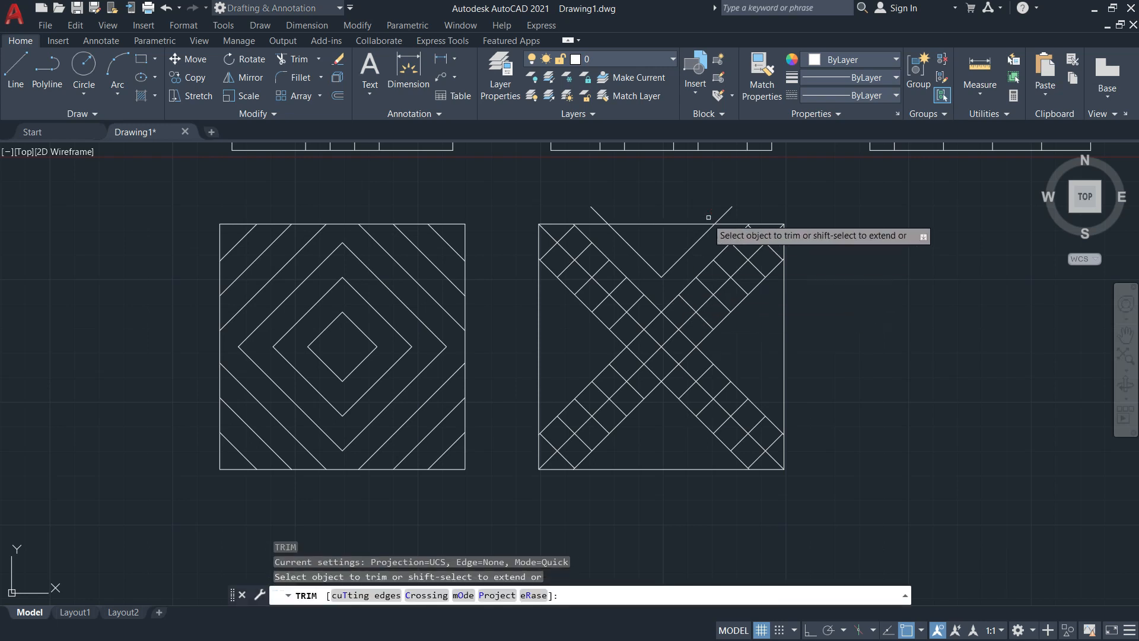
Trim a stub above the top edge and offset both V arms by 10
{"action": "left_click", "coordinate": [720, 218]}
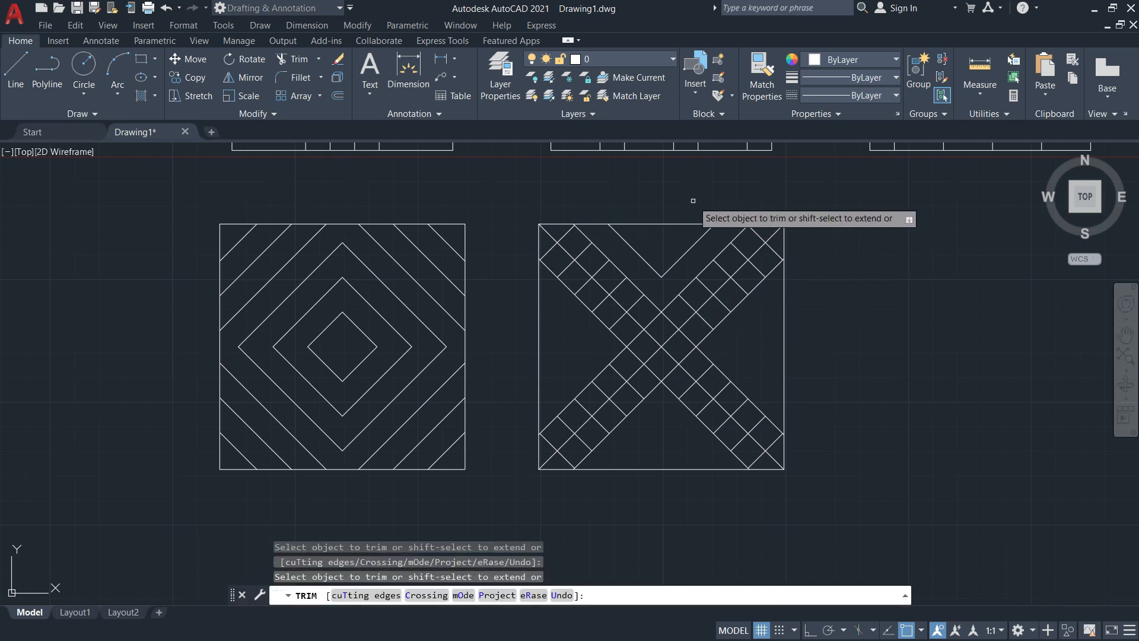
{"action": "key", "text": "Escape"}
{"action": "key", "text": "Return"}
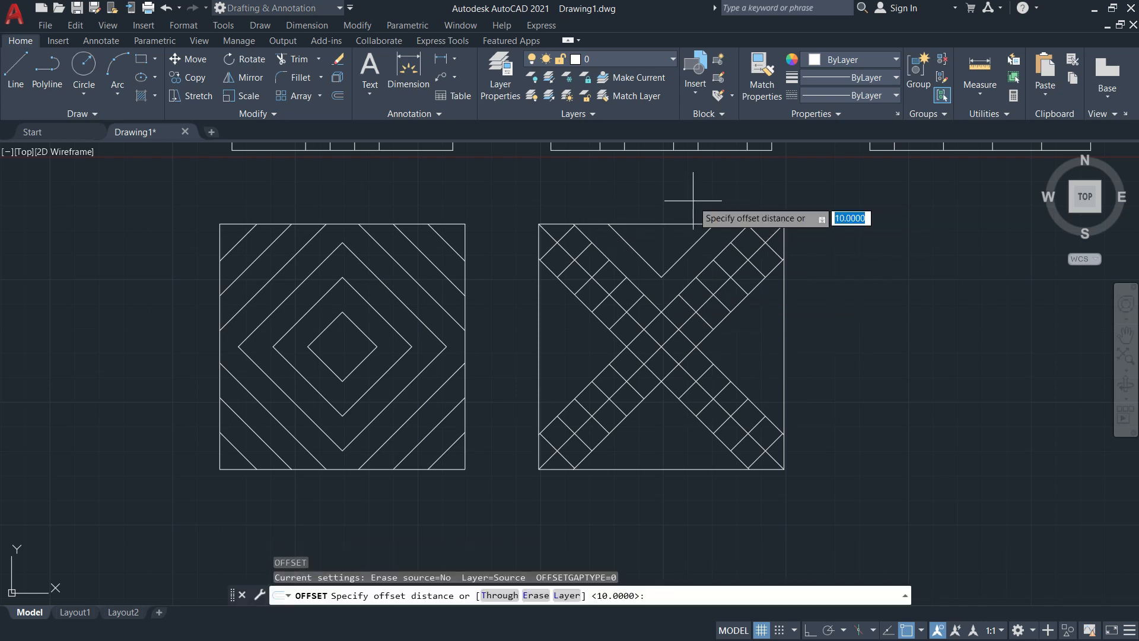
{"action": "key", "text": "Return"}
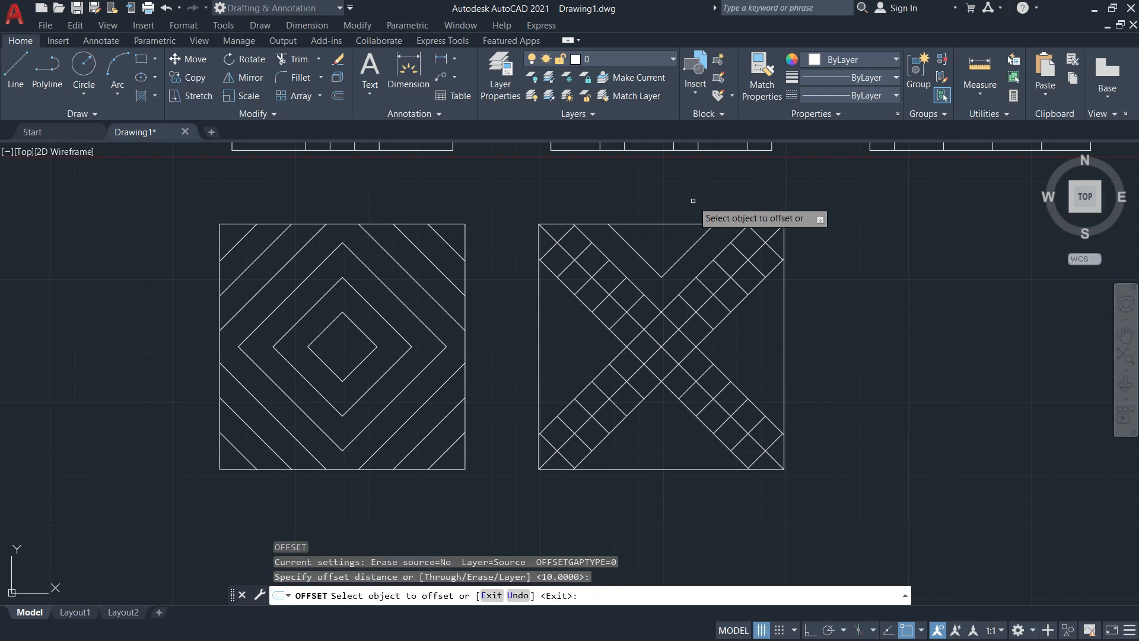
{"action": "left_click", "coordinate": [690, 249]}
{"action": "left_click", "coordinate": [681, 241]}
{"action": "left_click", "coordinate": [632, 247]}
{"action": "left_click", "coordinate": [650, 237]}
{"action": "key", "text": "Escape"}
{"action": "key", "text": "Escape"}
Trim the new left and right stubs flush with the square's top edge
{"action": "type", "text": "tr"}
{"action": "key", "text": "Return"}
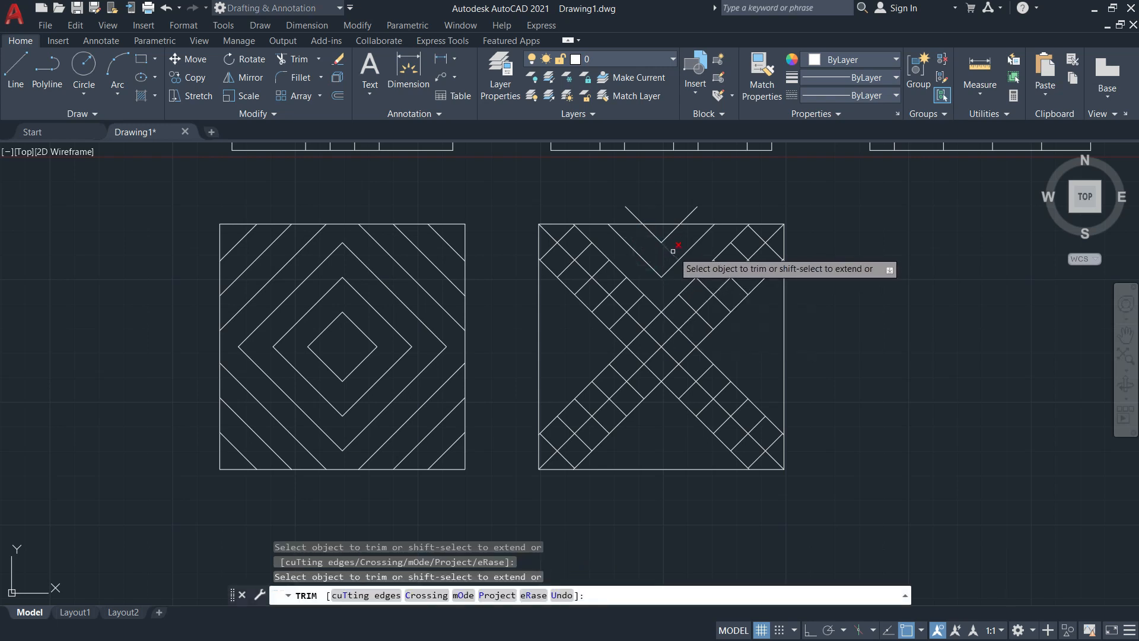
{"action": "left_click", "coordinate": [687, 216]}
{"action": "left_click", "coordinate": [632, 214]}
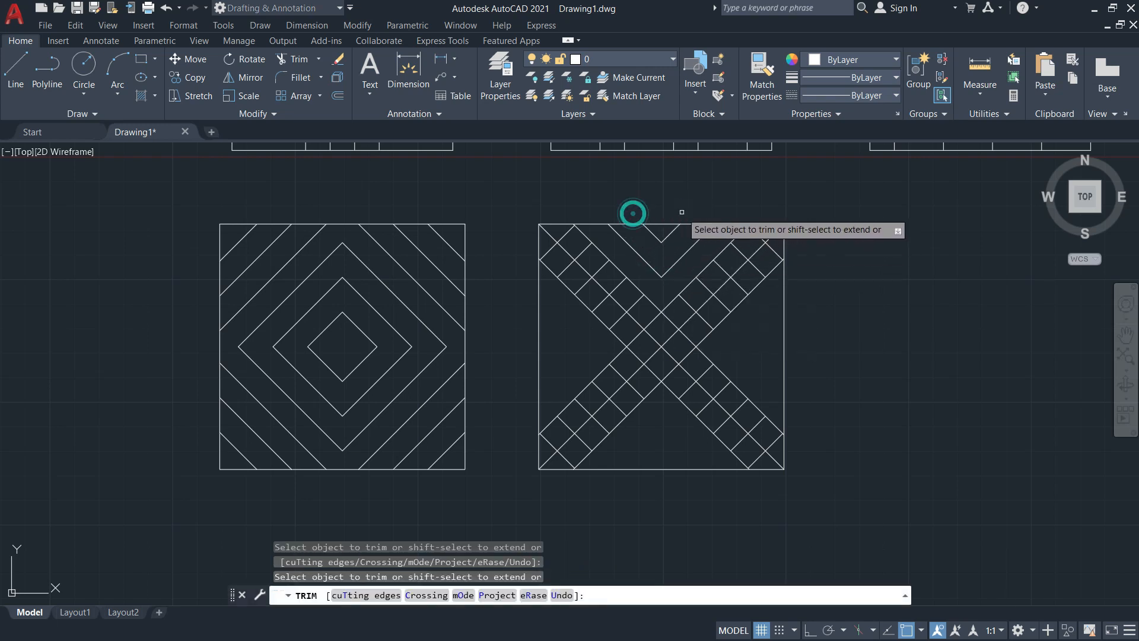
{"action": "key", "text": "Escape"}
Mirror the four top chevron lines about a horizontal line through the square's middle, keeping the originals
{"action": "type", "text": "mir"}
{"action": "key", "text": "Return"}
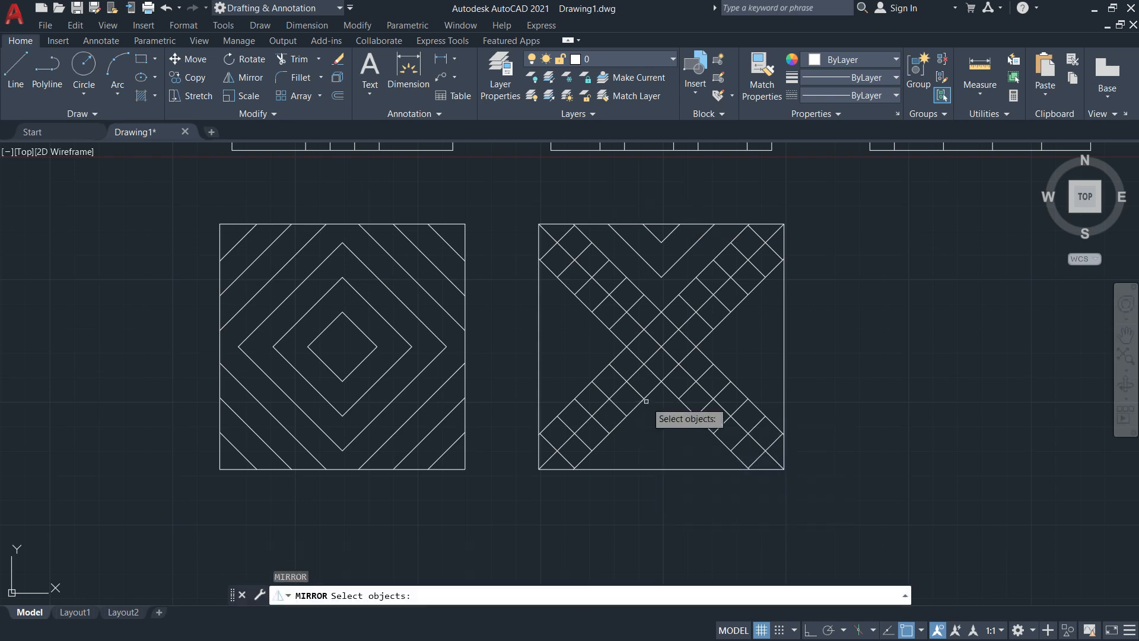
{"action": "left_click", "coordinate": [680, 274]}
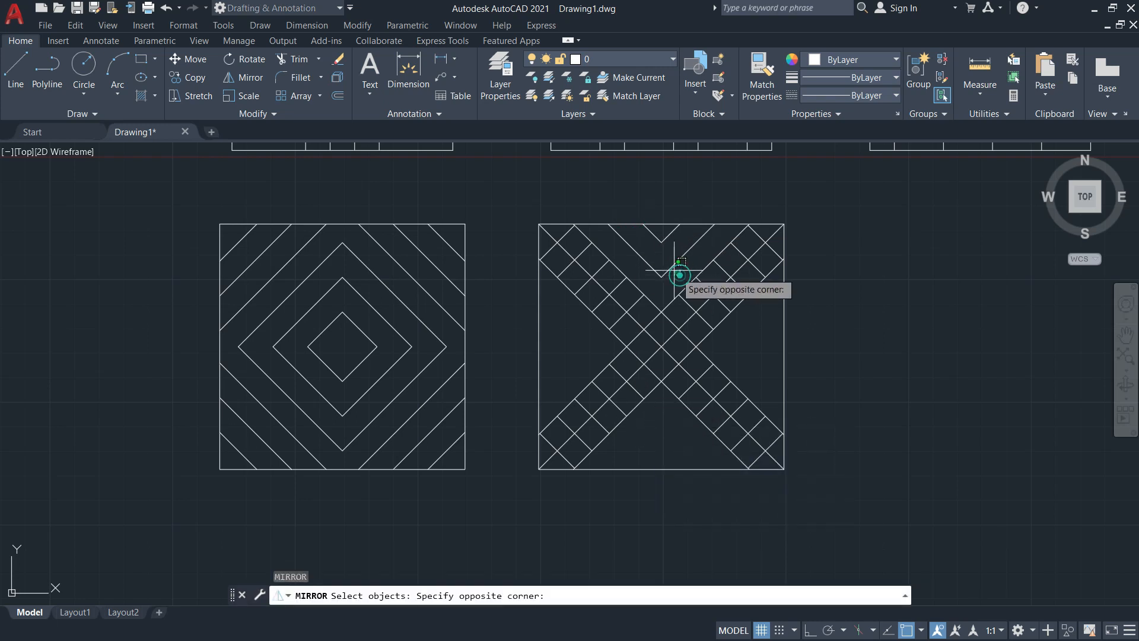
{"action": "left_click", "coordinate": [640, 240]}
{"action": "key", "text": "Return"}
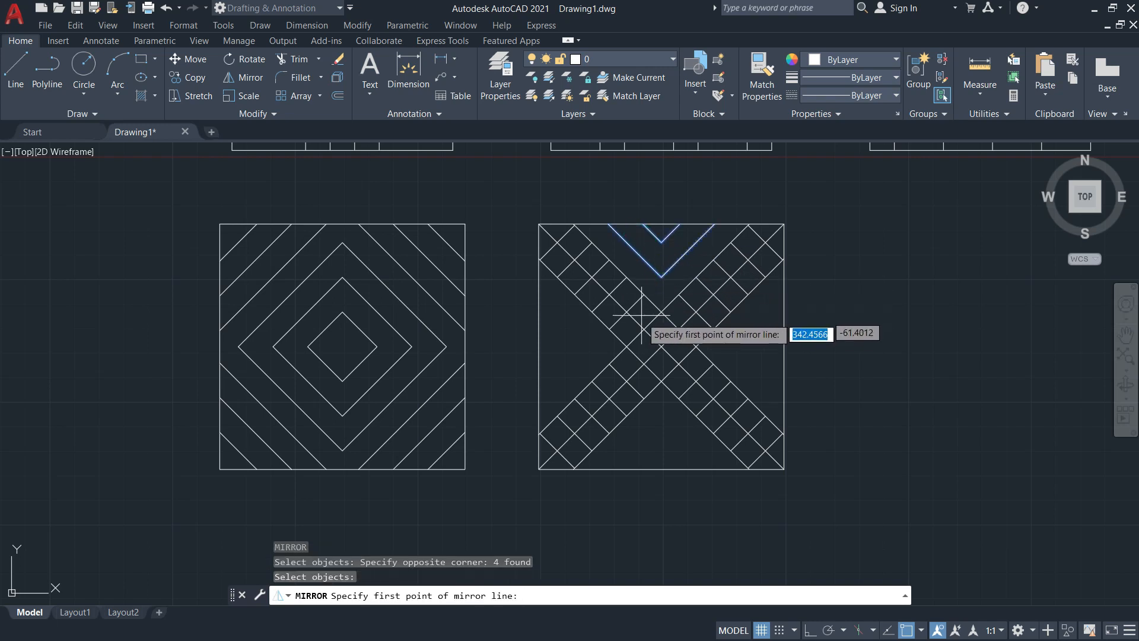
{"action": "scroll", "coordinate": [644, 363], "scroll_direction": "up", "scroll_amount": 5}
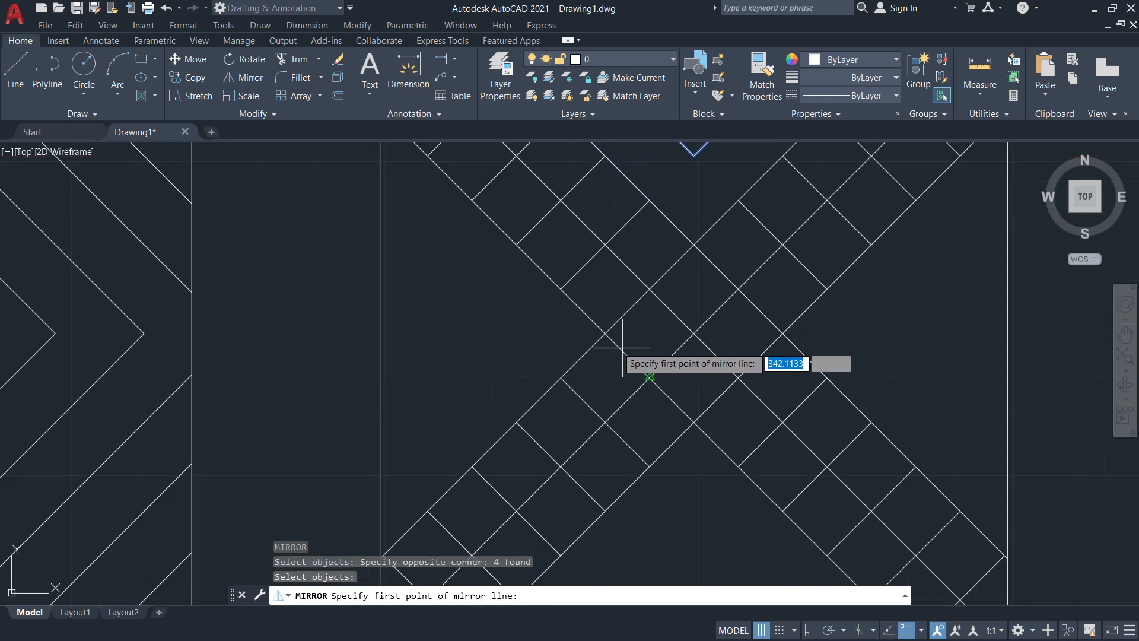
{"action": "left_click", "coordinate": [379, 335]}
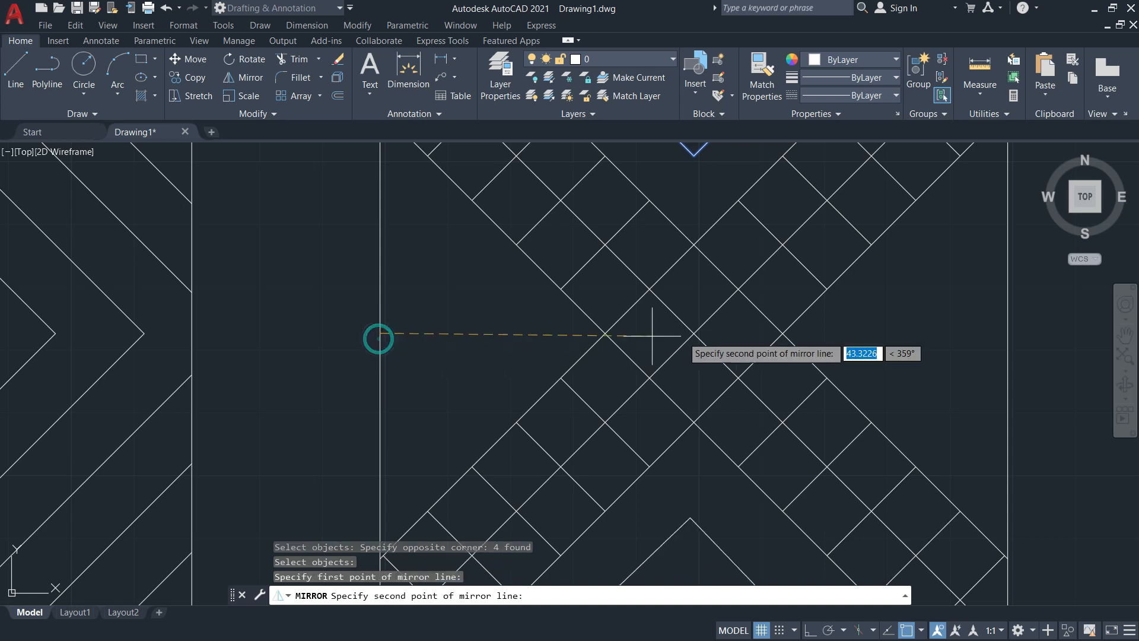
{"action": "left_click", "coordinate": [1011, 335]}
{"action": "scroll", "coordinate": [991, 336], "scroll_direction": "down", "scroll_amount": 5}
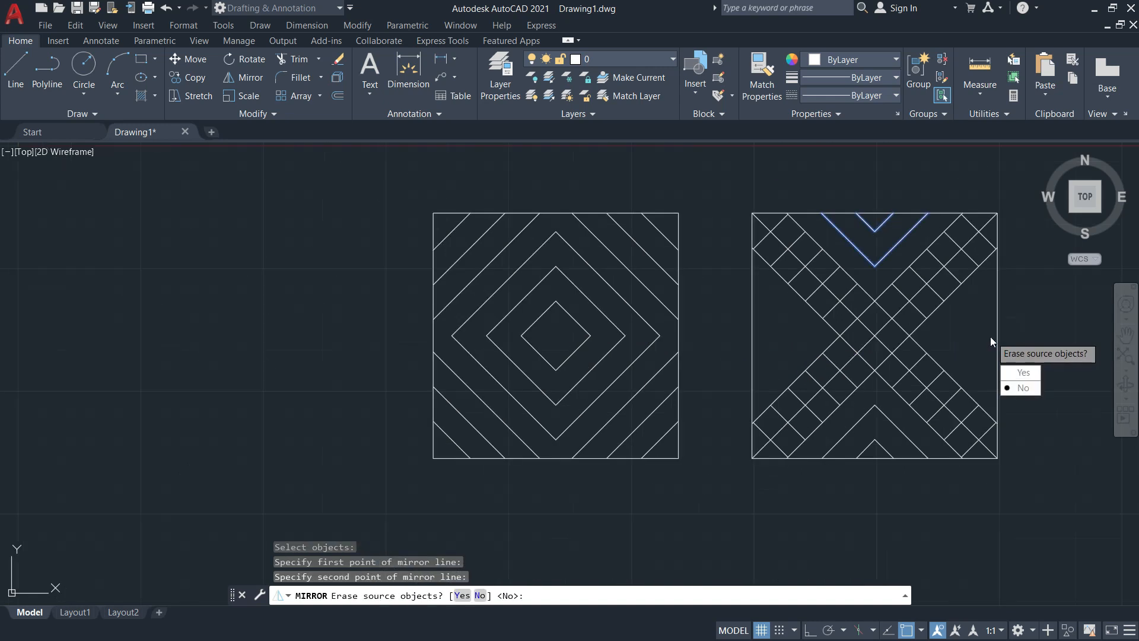
{"action": "left_click", "coordinate": [1022, 389]}
{"action": "key", "text": "Escape"}
{"action": "key", "text": "Escape"}
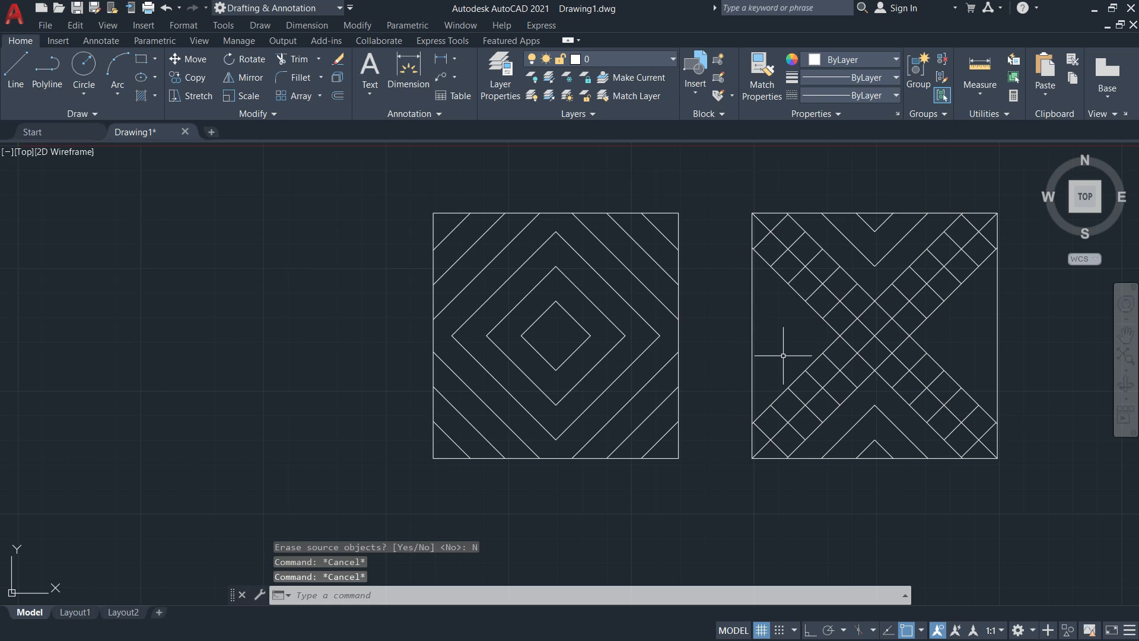
Offset two diagonal lines 10 units toward the upper left
{"action": "type", "text": "o"}
{"action": "key", "text": "Return"}
{"action": "type", "text": "10"}
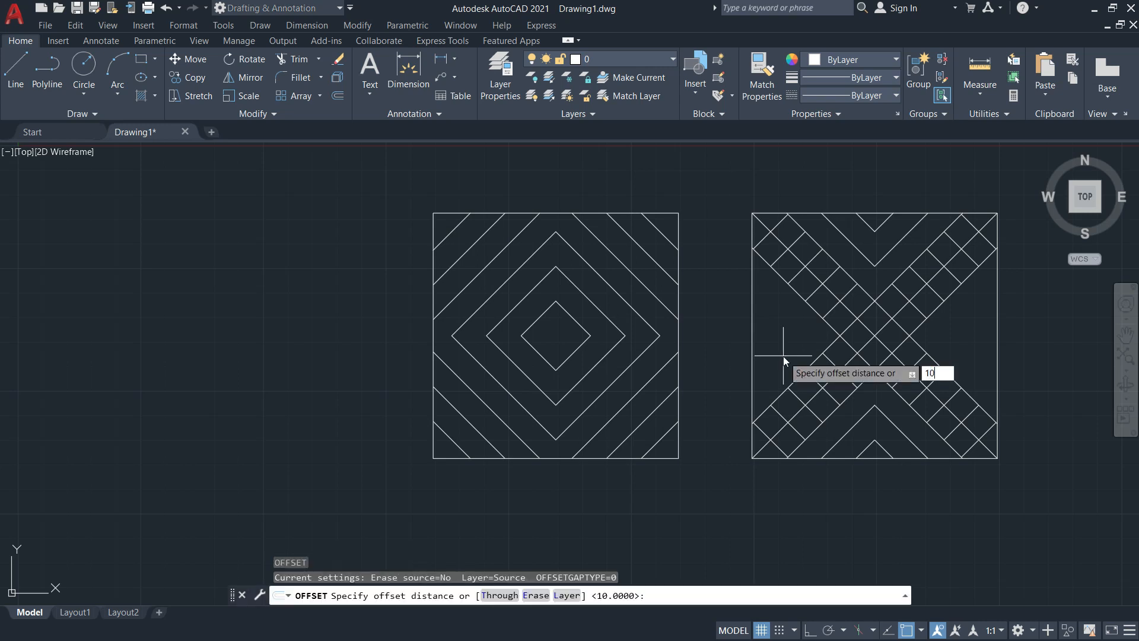
{"action": "key", "text": "Return"}
{"action": "left_click", "coordinate": [818, 357]}
{"action": "left_click", "coordinate": [801, 355]}
{"action": "left_click", "coordinate": [810, 309]}
{"action": "left_click", "coordinate": [771, 320]}
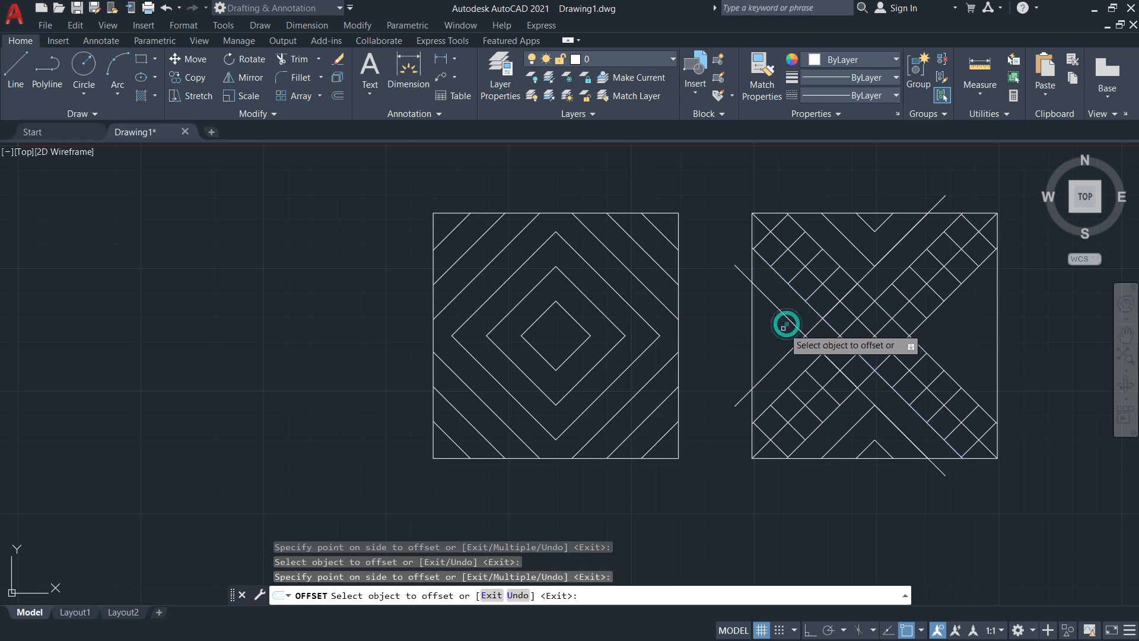
{"action": "key", "text": "Escape"}
{"action": "key", "text": "Escape"}
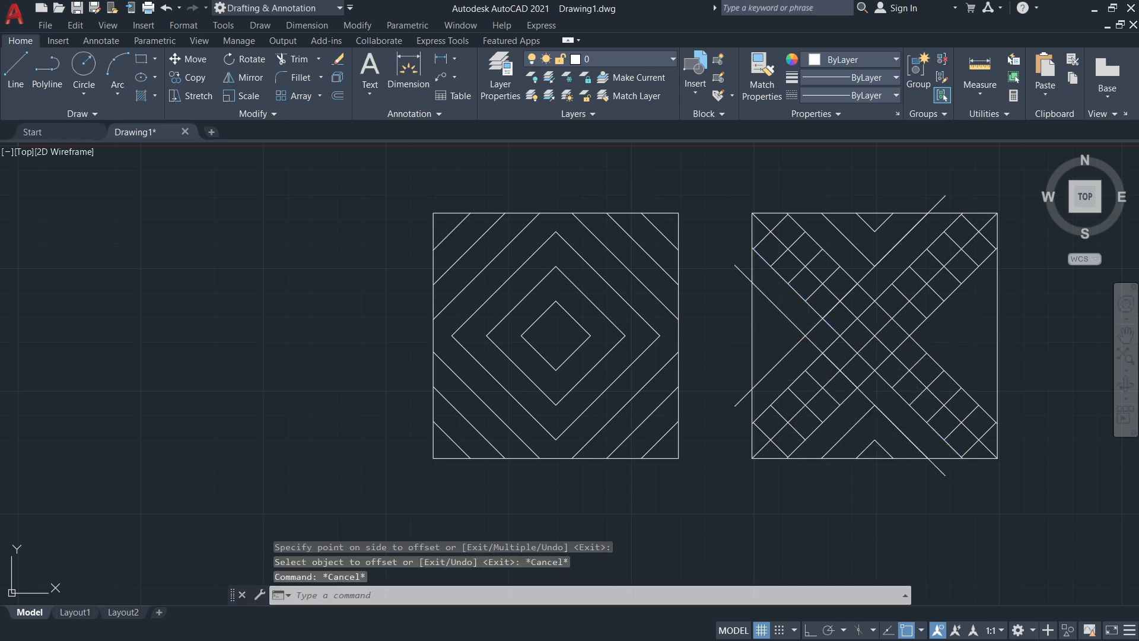
Trim the new lines using the diagonals as cutting edges
{"action": "key", "text": "Return"}
{"action": "left_click", "coordinate": [376, 596]}
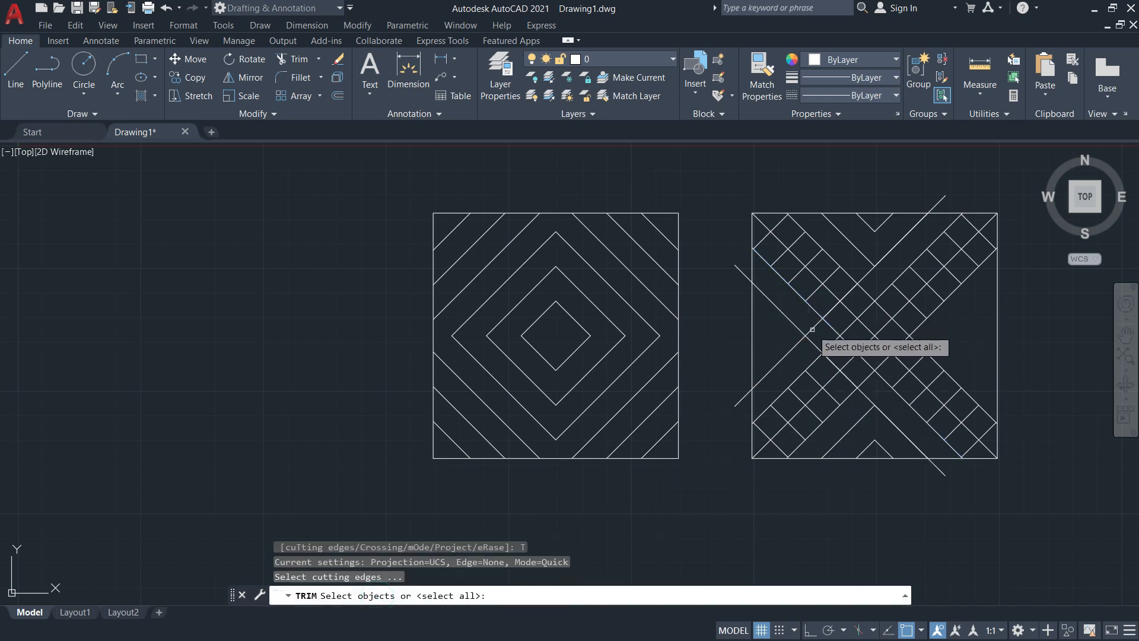
{"action": "left_click", "coordinate": [793, 325]}
{"action": "key", "text": "Return"}
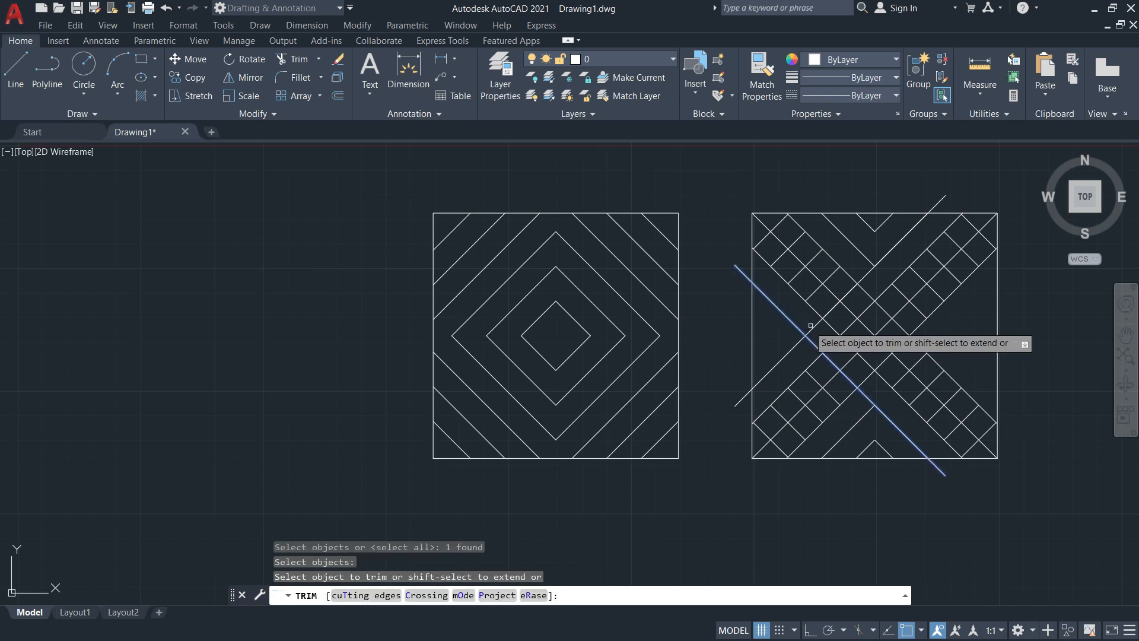
{"action": "key", "text": "Escape"}
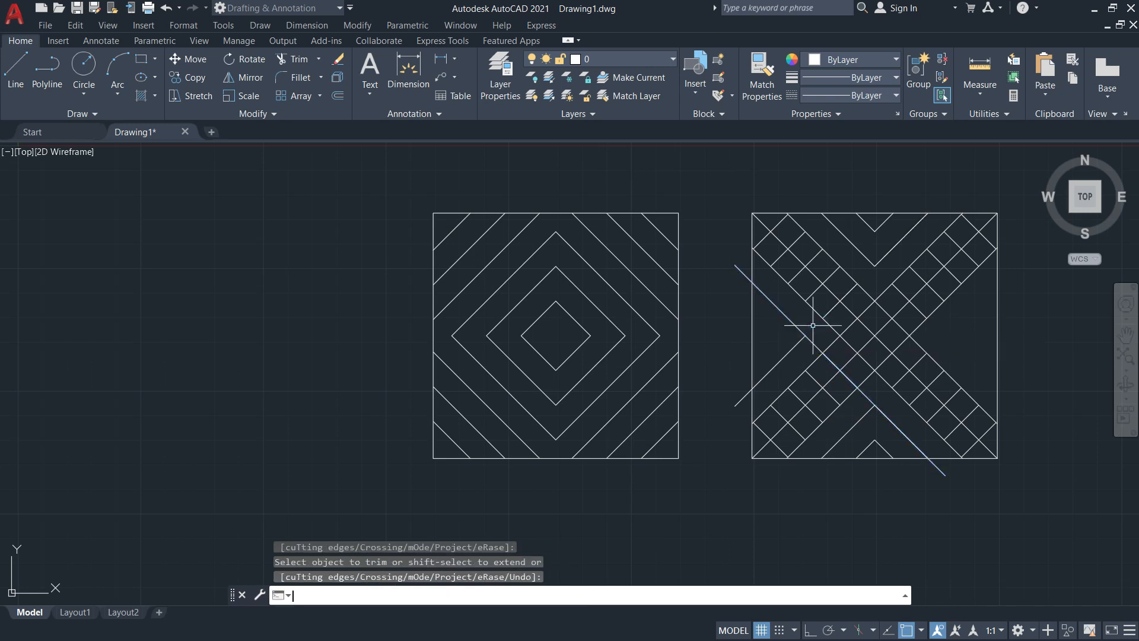
{"action": "key", "text": "space"}
{"action": "type", "text": "T"}
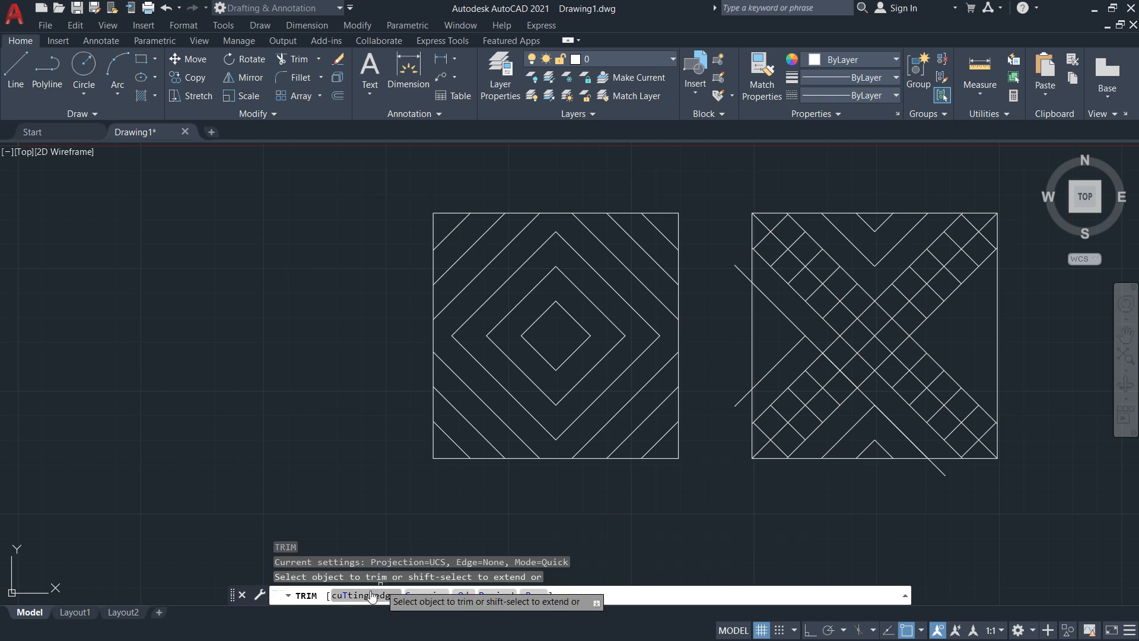
{"action": "key", "text": "Return"}
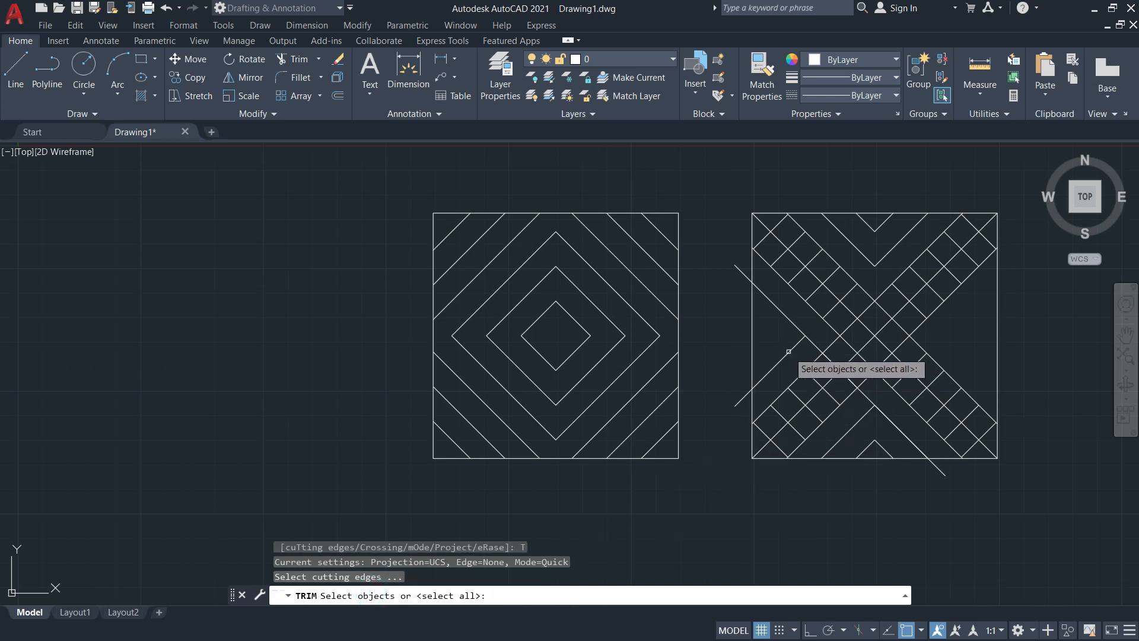
{"action": "left_click", "coordinate": [788, 352]}
{"action": "key", "text": "Return"}
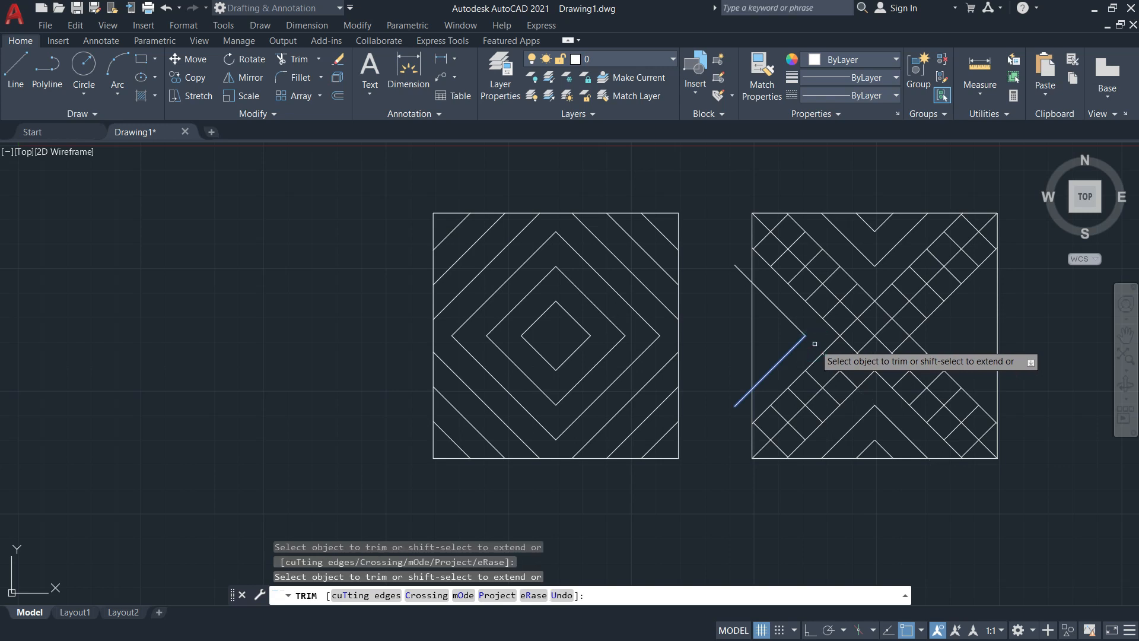
{"action": "key", "text": "Escape"}
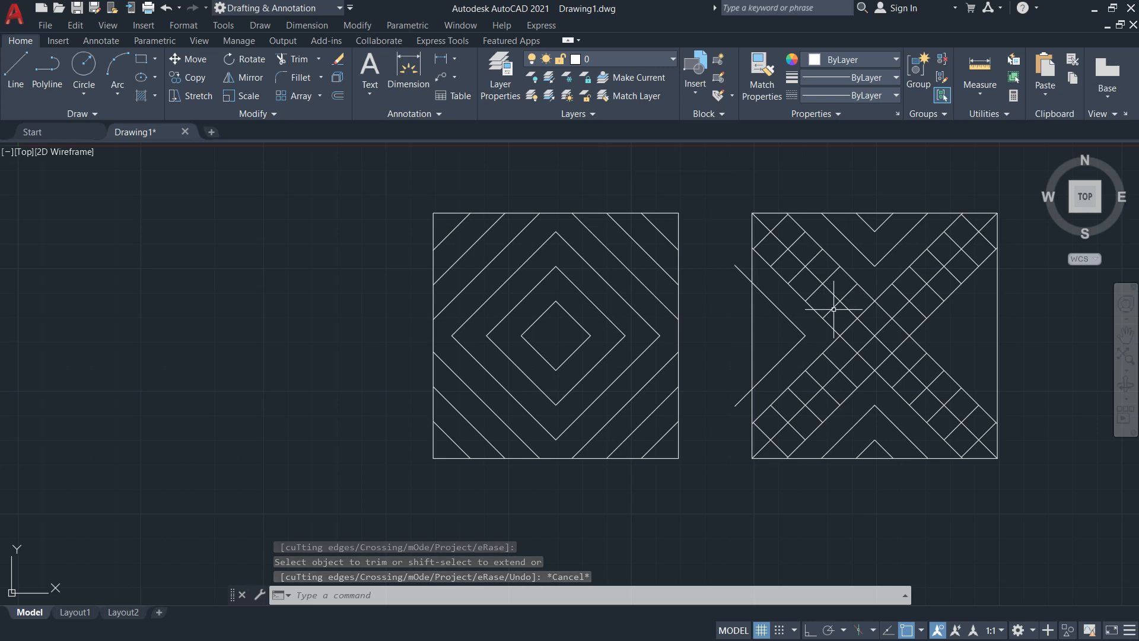
Trim away the upper-left and lower-left stray lines
{"action": "scroll", "coordinate": [834, 309], "scroll_direction": "up", "scroll_amount": 4}
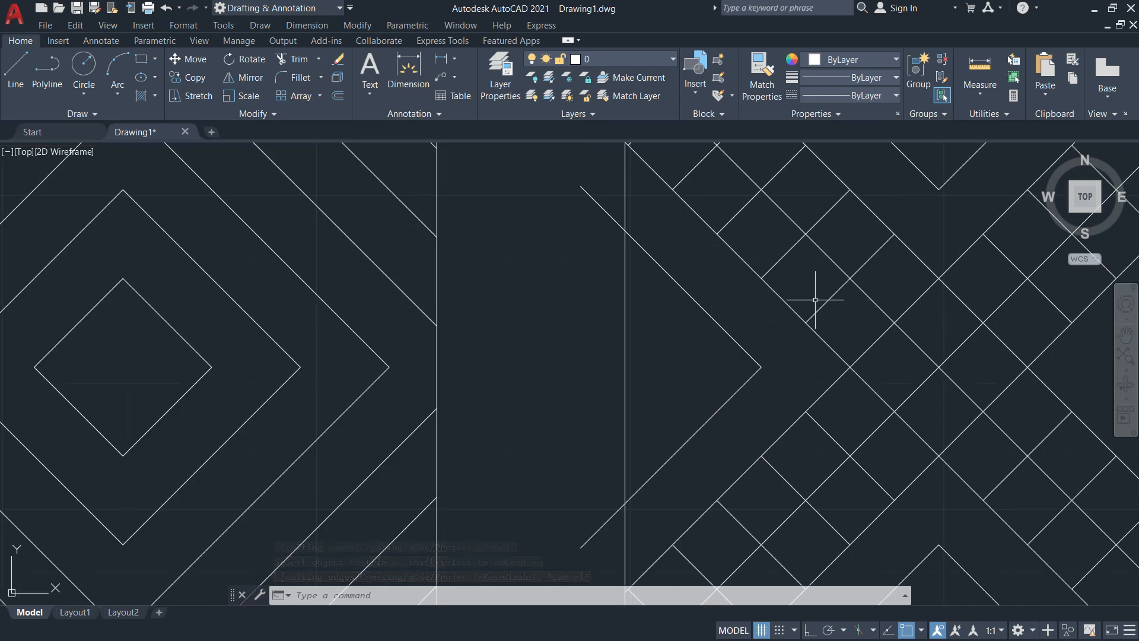
{"action": "scroll", "coordinate": [668, 257], "scroll_direction": "down", "scroll_amount": 4}
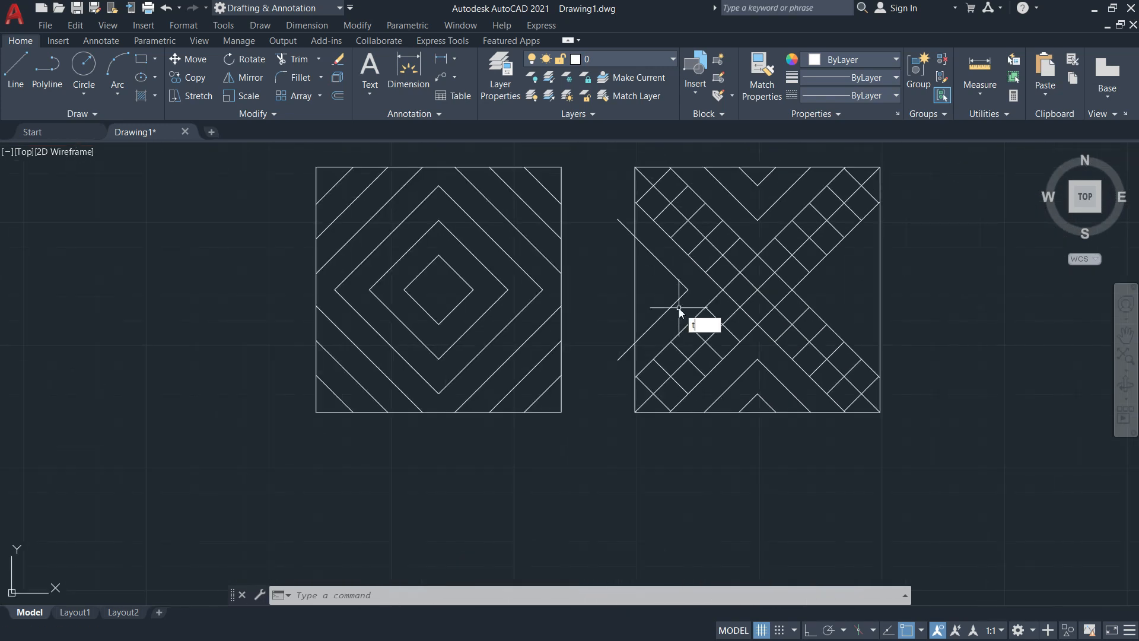
{"action": "type", "text": "tr"}
{"action": "key", "text": "Return"}
{"action": "left_click", "coordinate": [619, 226]}
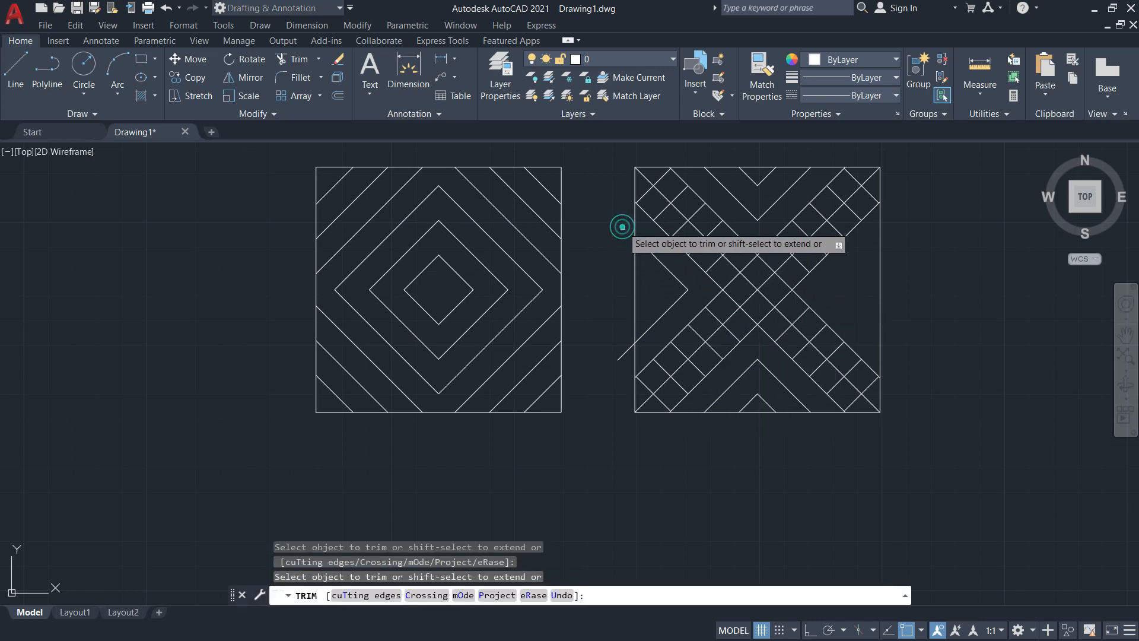
{"action": "left_click", "coordinate": [622, 354]}
{"action": "key", "text": "Escape"}
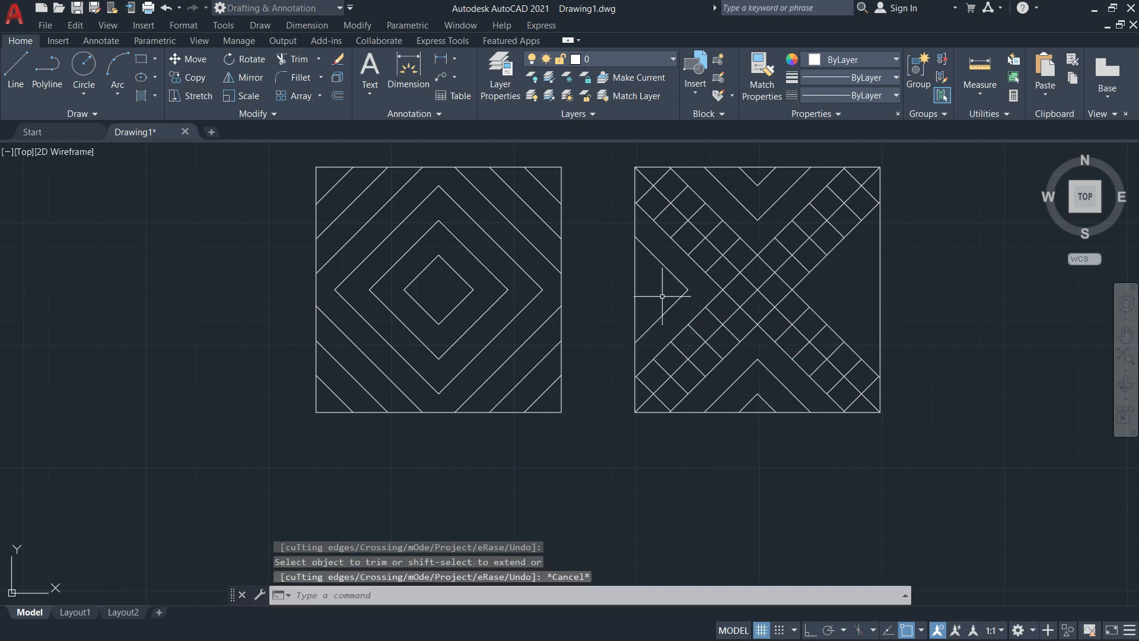
Offset both arms of the left chevron 10 units outward
{"action": "type", "text": "10"}
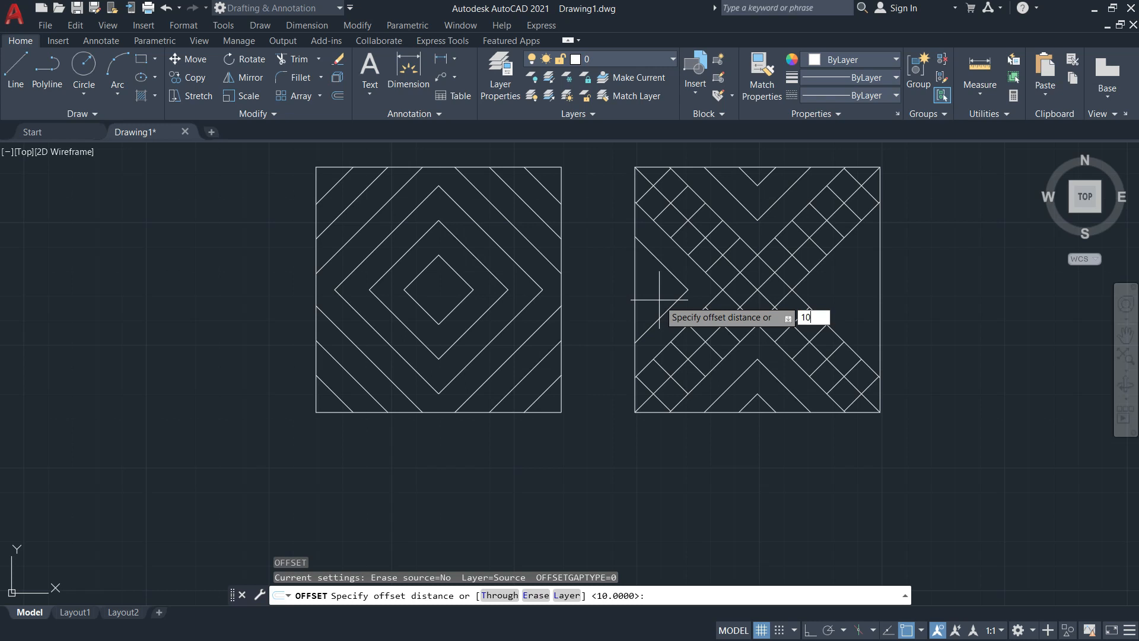
{"action": "key", "text": "Return"}
{"action": "left_click", "coordinate": [661, 318]}
{"action": "left_click", "coordinate": [649, 295]}
{"action": "left_click", "coordinate": [655, 258]}
{"action": "left_click", "coordinate": [616, 294]}
{"action": "key", "text": "Escape"}
Fence-trim the excess offset lines outside the square and beyond the chevron tip
{"action": "type", "text": "tr"}
{"action": "key", "text": "Return"}
{"action": "left_click", "coordinate": [625, 255]}
{"action": "left_click", "coordinate": [621, 335]}
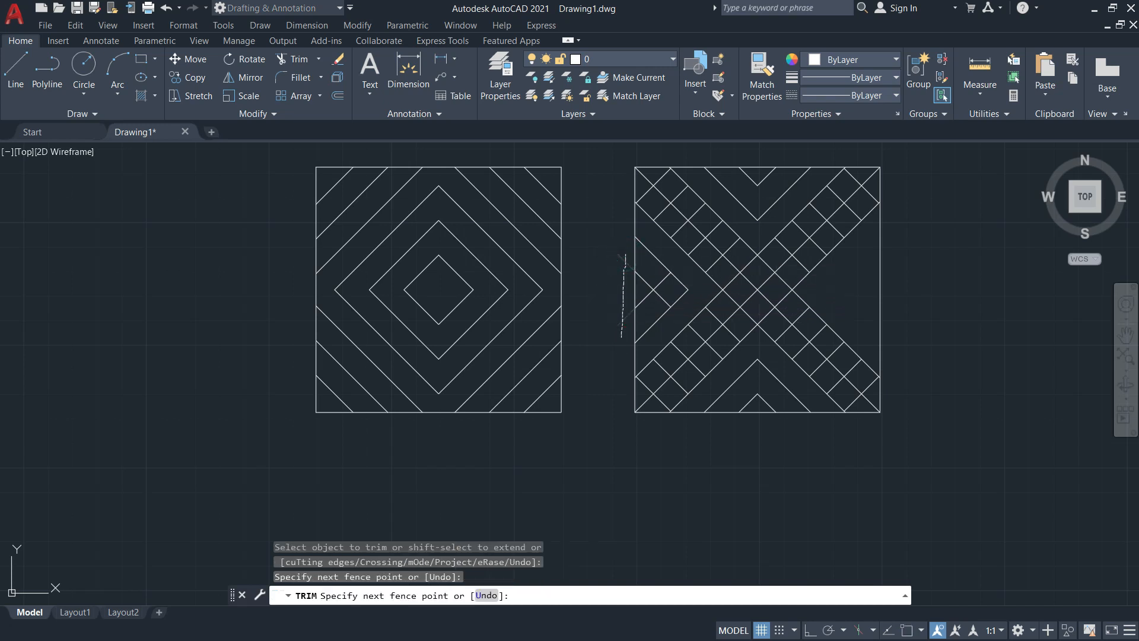
{"action": "left_click", "coordinate": [653, 307]}
{"action": "left_click", "coordinate": [661, 277]}
{"action": "key", "text": "Return"}
{"action": "key", "text": "Escape"}
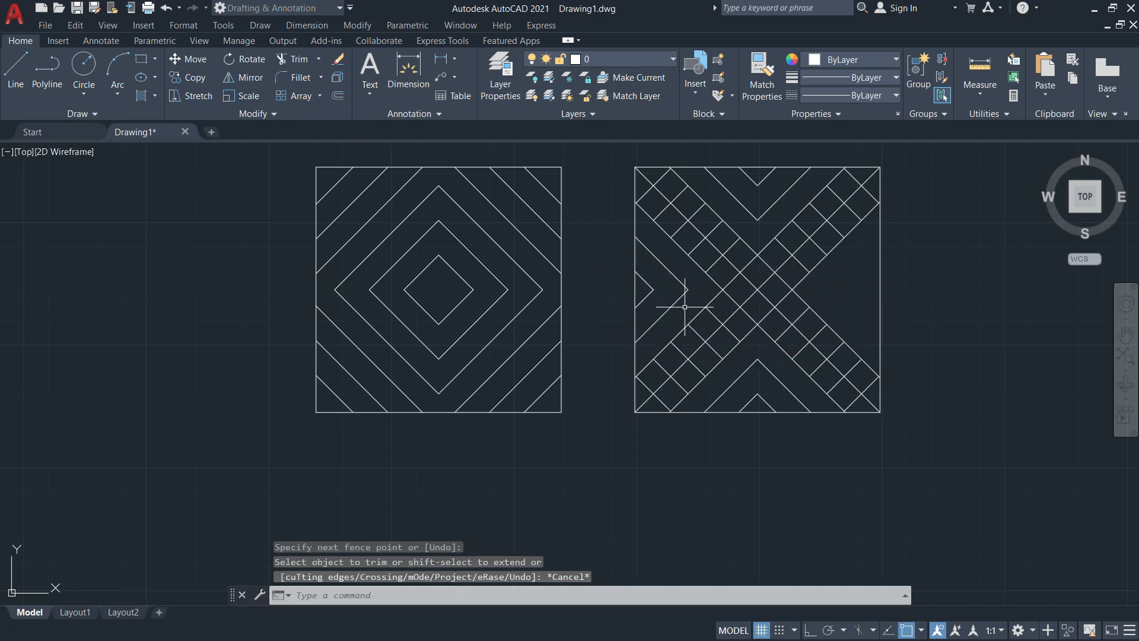
Mirror the left chevrons about the square's vertical centre line, keeping the originals
{"action": "type", "text": "mi"}
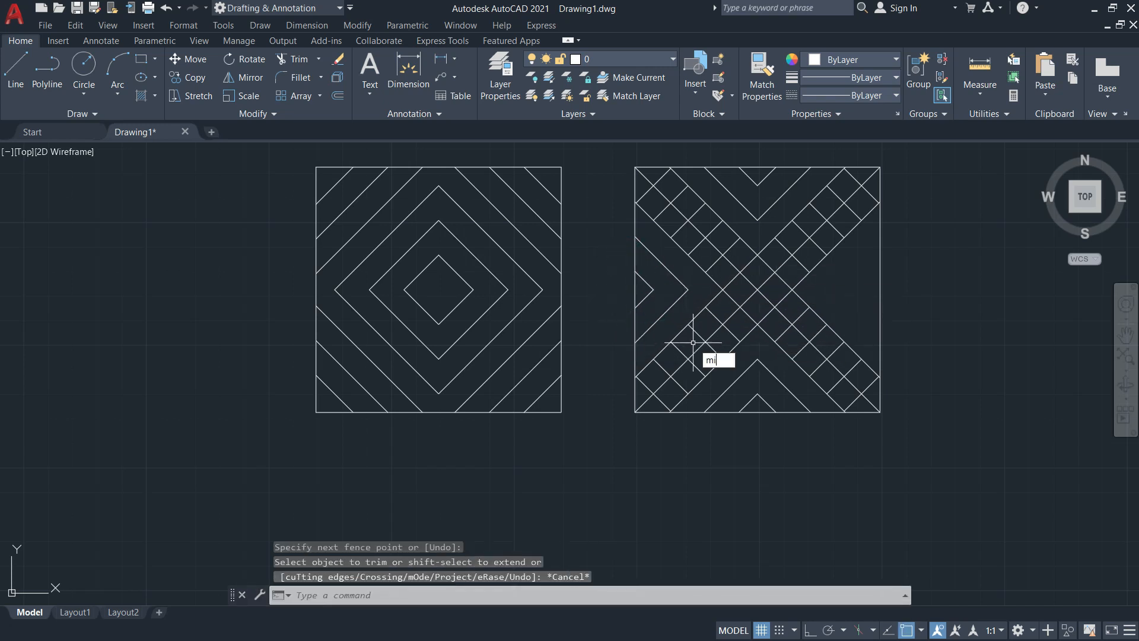
{"action": "key", "text": "Return"}
{"action": "left_click", "coordinate": [680, 312]}
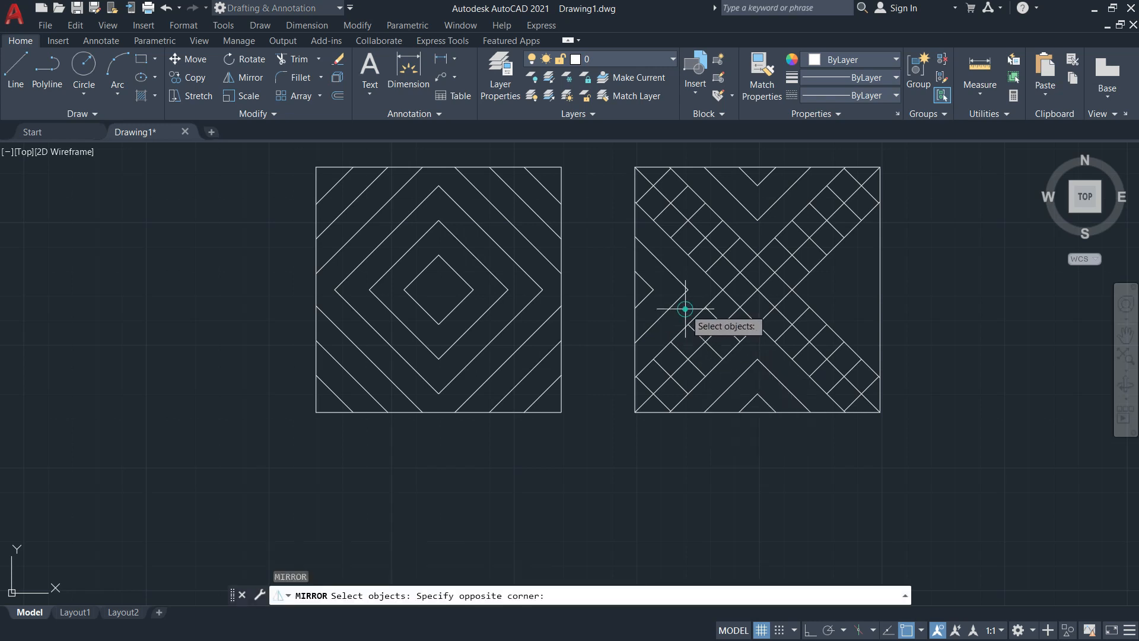
{"action": "left_click", "coordinate": [632, 243]}
{"action": "key", "text": "Return"}
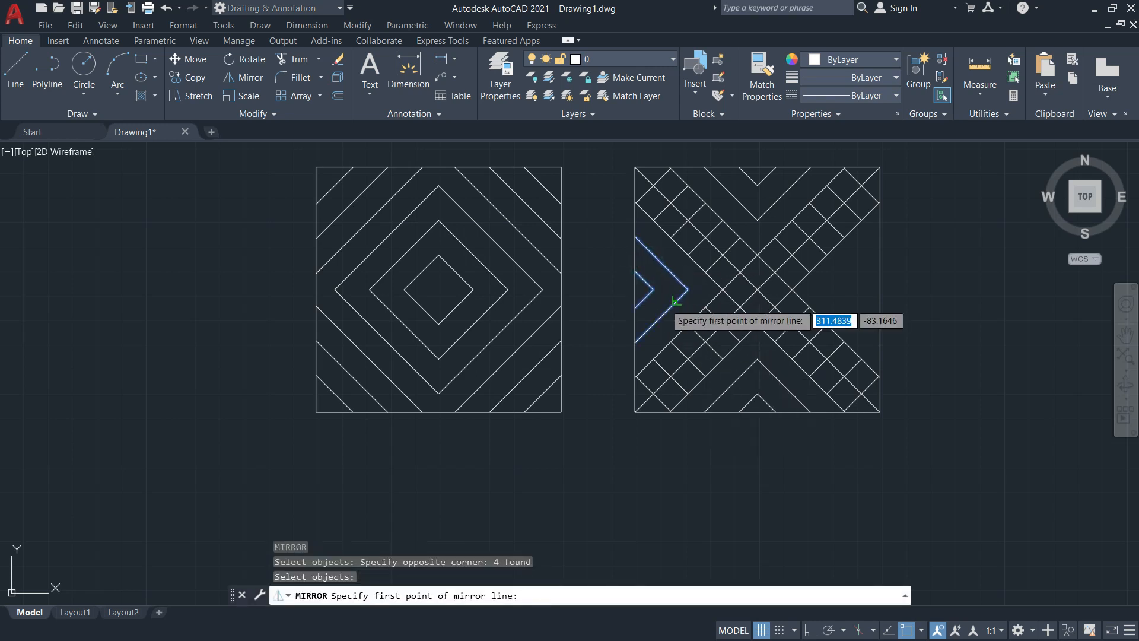
{"action": "left_click", "coordinate": [756, 412]}
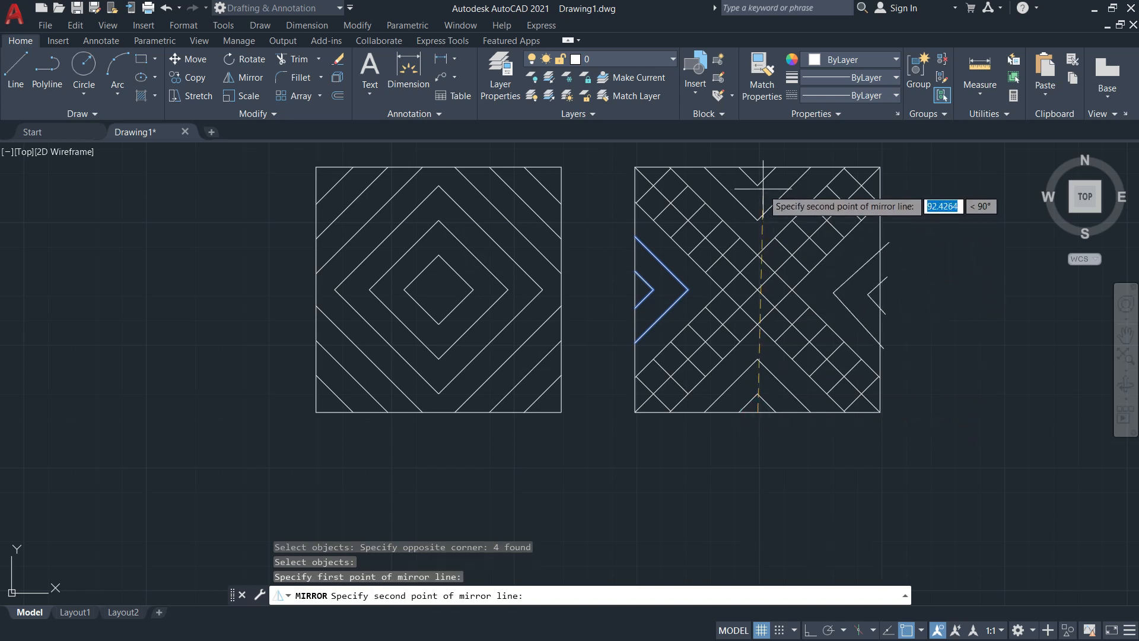
{"action": "left_click", "coordinate": [759, 168]}
{"action": "key", "text": "Return"}
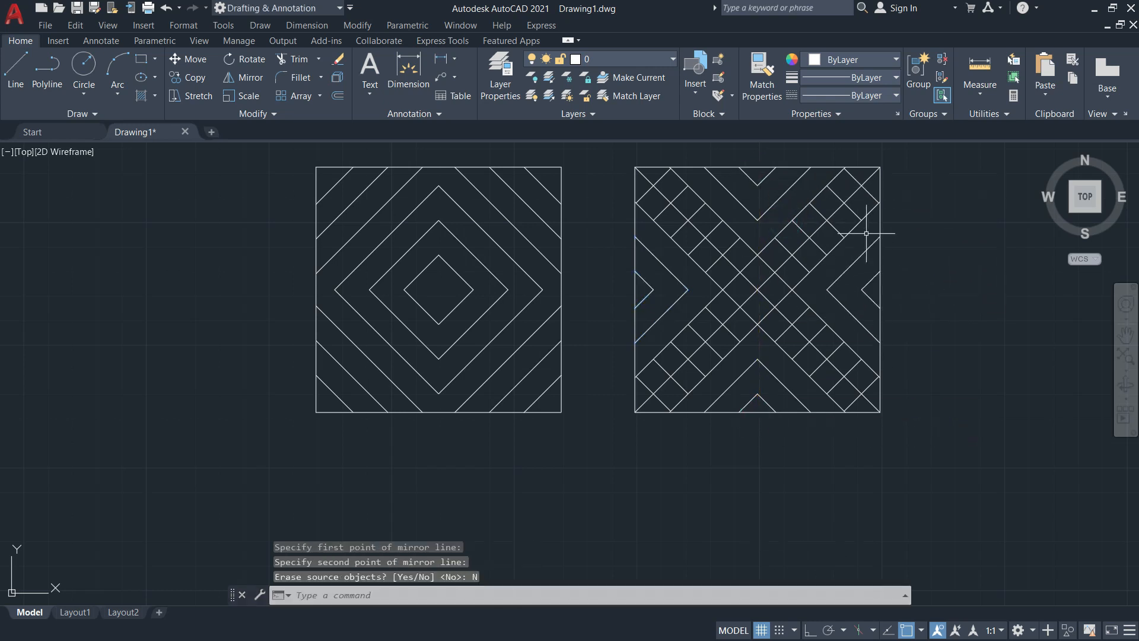
{"action": "key", "text": "Escape"}
{"action": "mouse_move", "coordinate": [927, 323]}
{"action": "middle_mouse_down"}
{"action": "mouse_move", "coordinate": [724, 326]}
{"action": "mouse_move", "coordinate": [788, 383]}
{"action": "middle_mouse_up"}
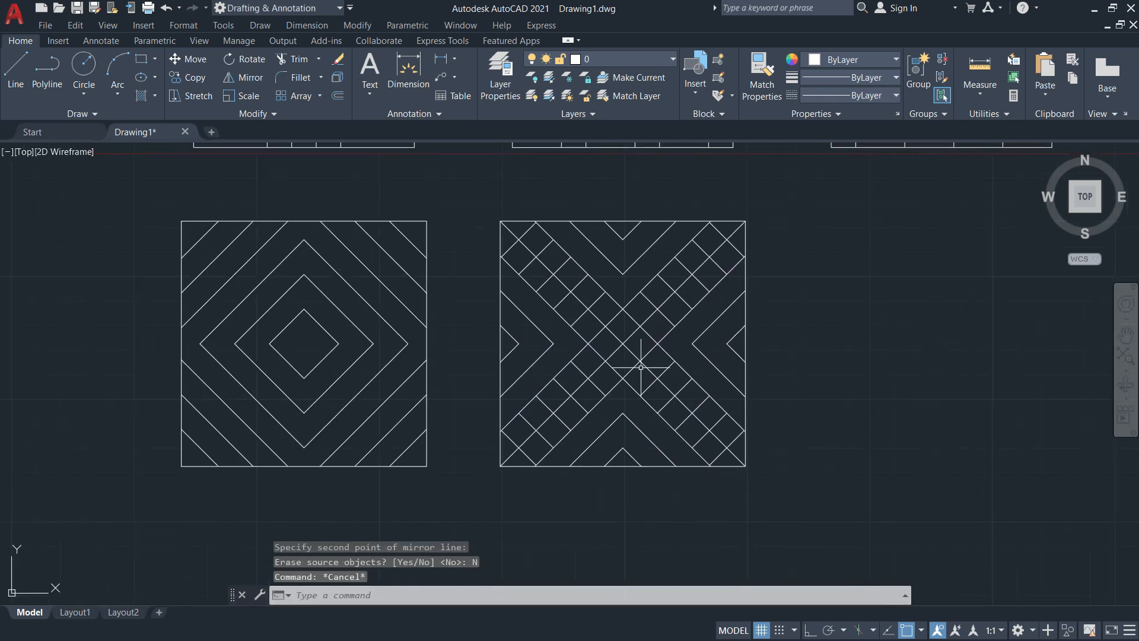
{"action": "key", "text": "alt+Tab"}
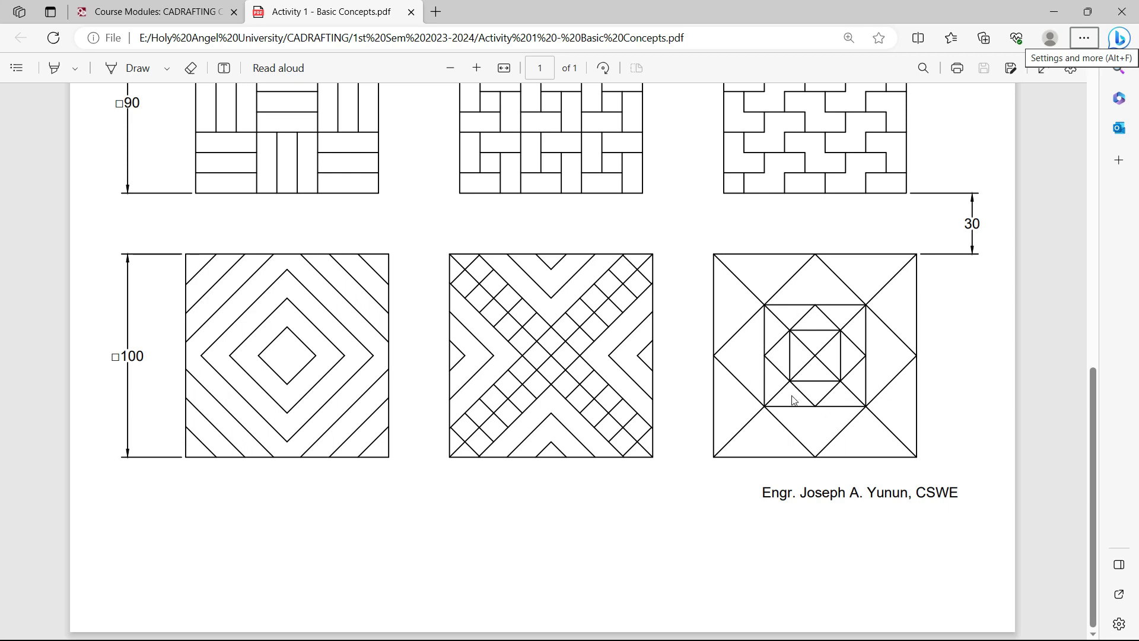
Return to the AutoCAD drawing after checking the Activity 1 reference sheet
{"action": "key", "text": "alt+Tab"}
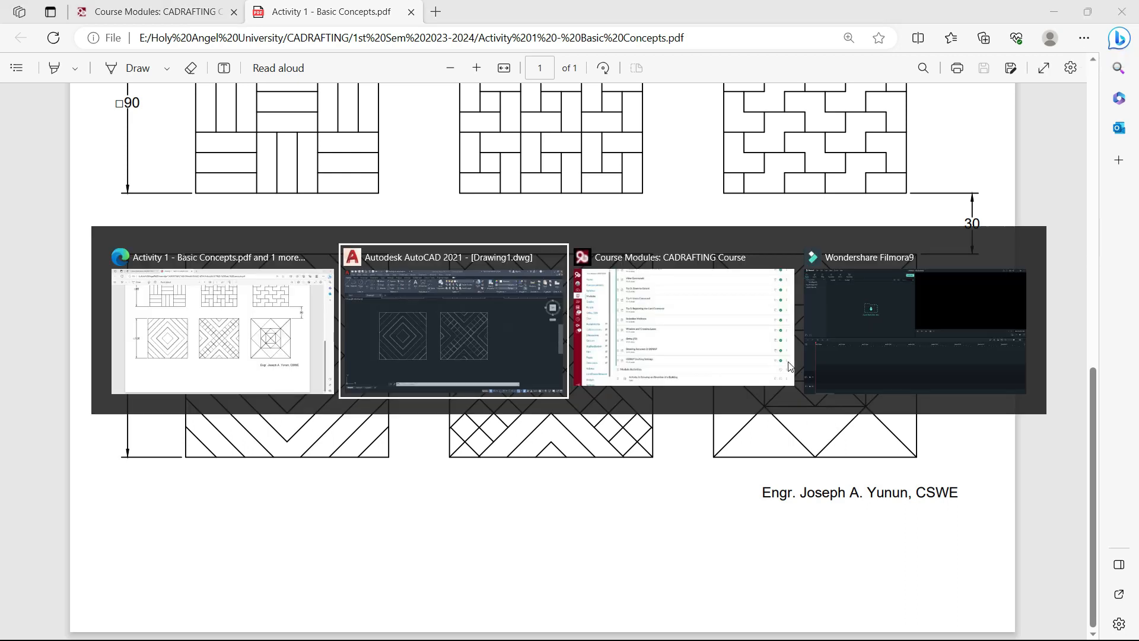
{"action": "scroll", "coordinate": [655, 413], "scroll_direction": "up", "scroll_amount": 4}
Offset the X square's right edge 30 to the right, then offset that line 100 further
{"action": "type", "text": "o"}
{"action": "key", "text": "Return"}
{"action": "type", "text": "30"}
{"action": "key", "text": "Return"}
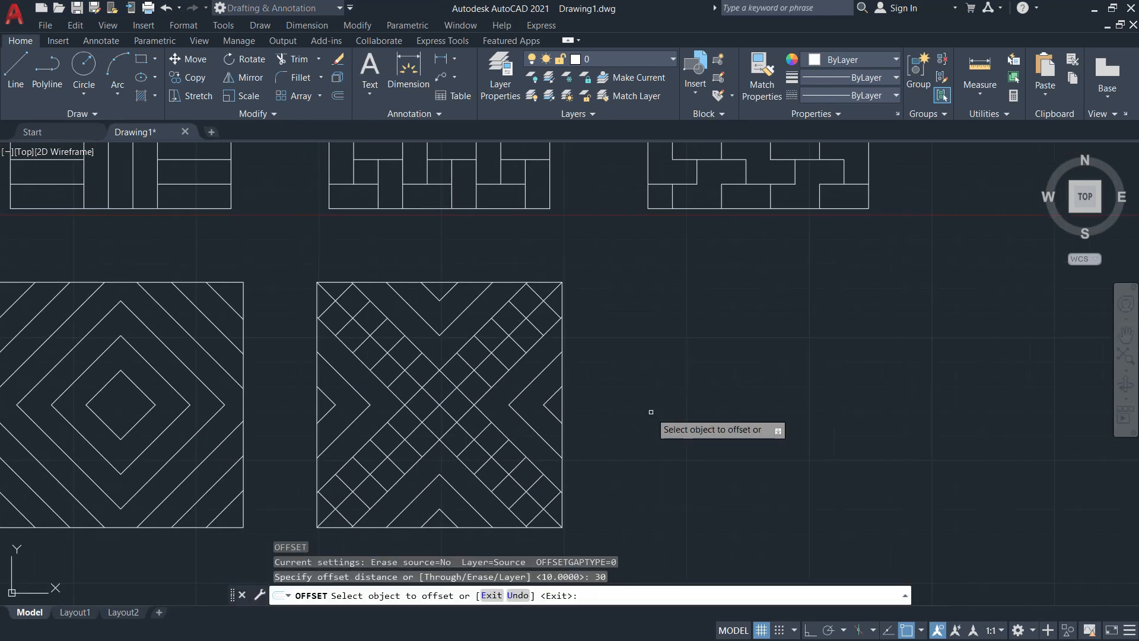
{"action": "left_click", "coordinate": [562, 374]}
{"action": "left_click", "coordinate": [658, 373]}
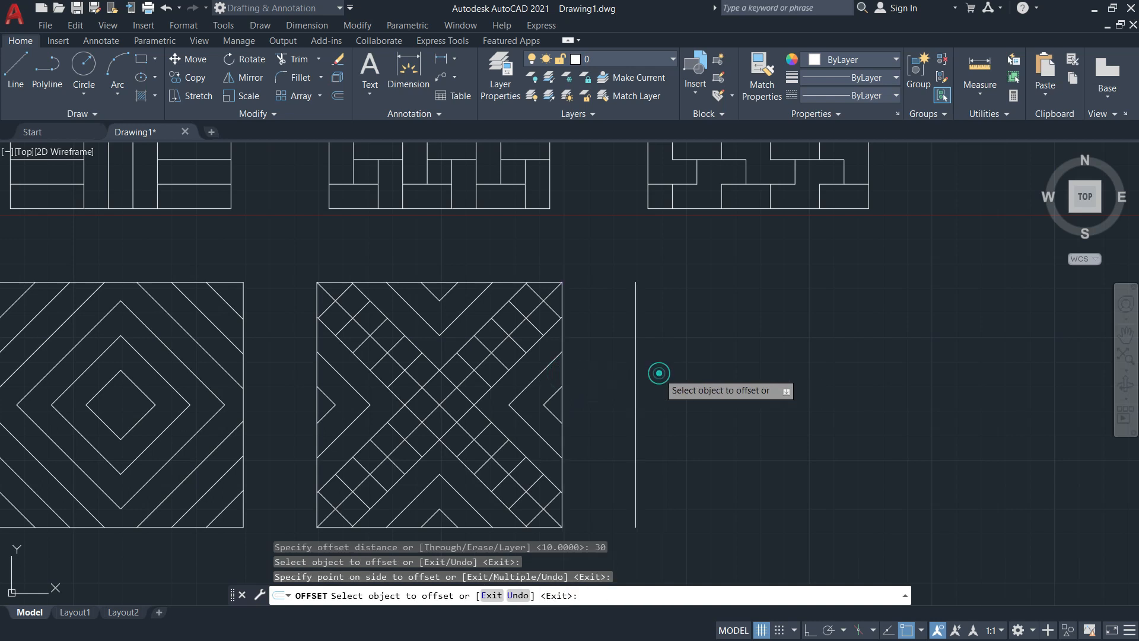
{"action": "key", "text": "Return"}
{"action": "key", "text": "Return"}
{"action": "type", "text": "10"}
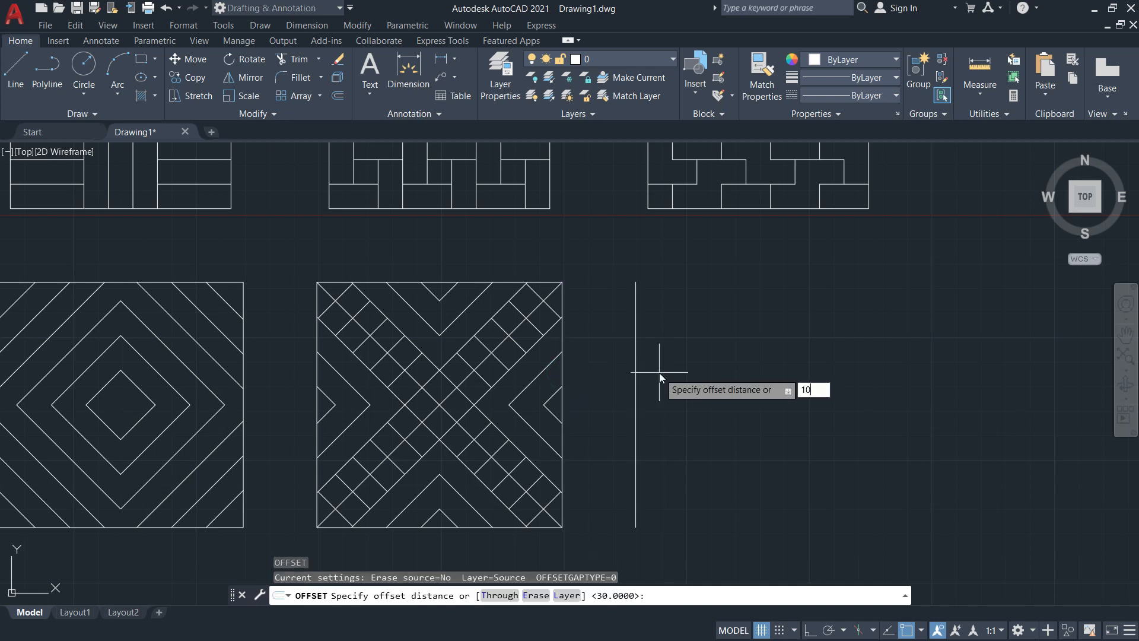
{"action": "key", "text": "Return"}
{"action": "key", "text": "Return"}
{"action": "key", "text": "Return"}
{"action": "type", "text": "100"}
{"action": "key", "text": "Return"}
{"action": "left_click", "coordinate": [634, 361]}
{"action": "left_click", "coordinate": [783, 374]}
Close the new 100-unit square with top and bottom edge lines
{"action": "key", "text": "Return"}
{"action": "type", "text": "l"}
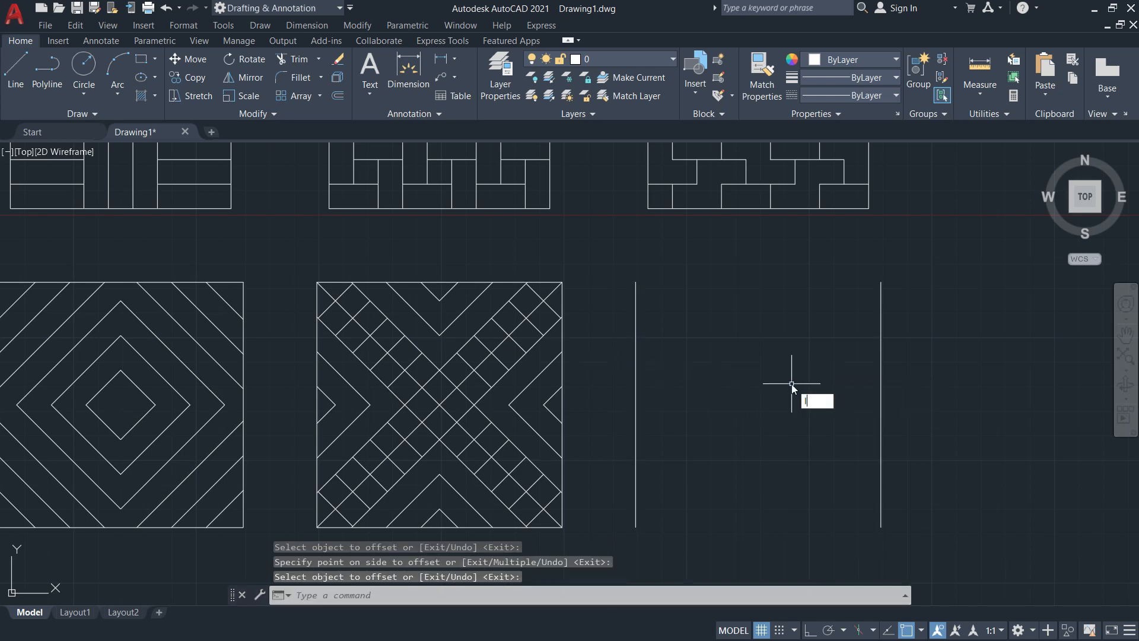
{"action": "key", "text": "Return"}
{"action": "left_click", "coordinate": [636, 282]}
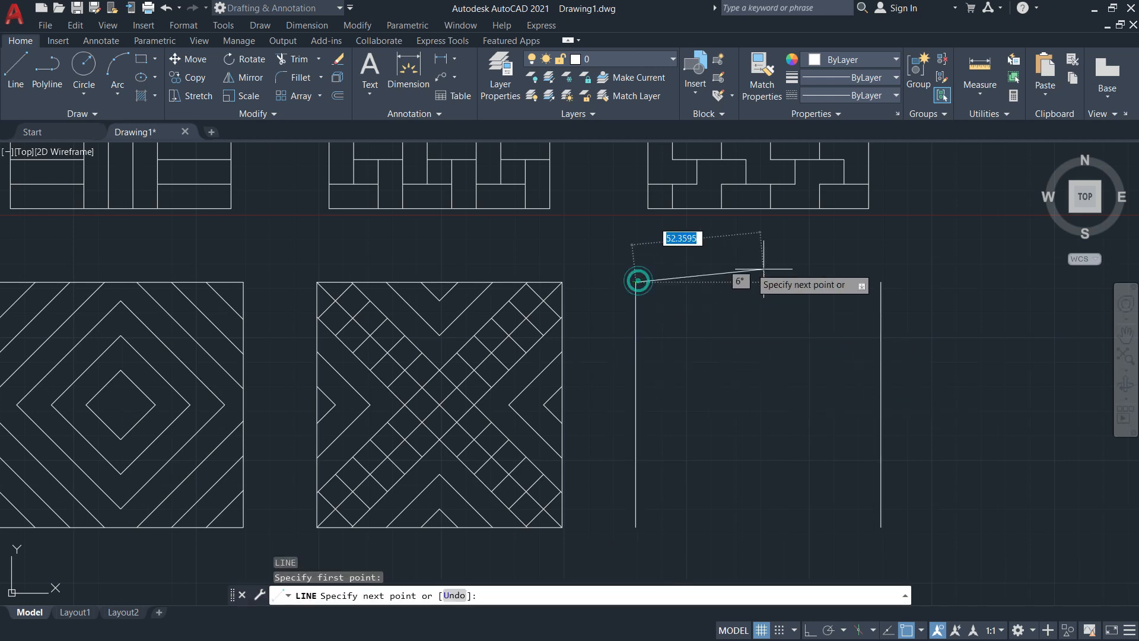
{"action": "left_click", "coordinate": [880, 283]}
{"action": "key", "text": "Return"}
{"action": "key", "text": "Return"}
{"action": "left_click", "coordinate": [635, 527]}
{"action": "key", "text": "Escape"}
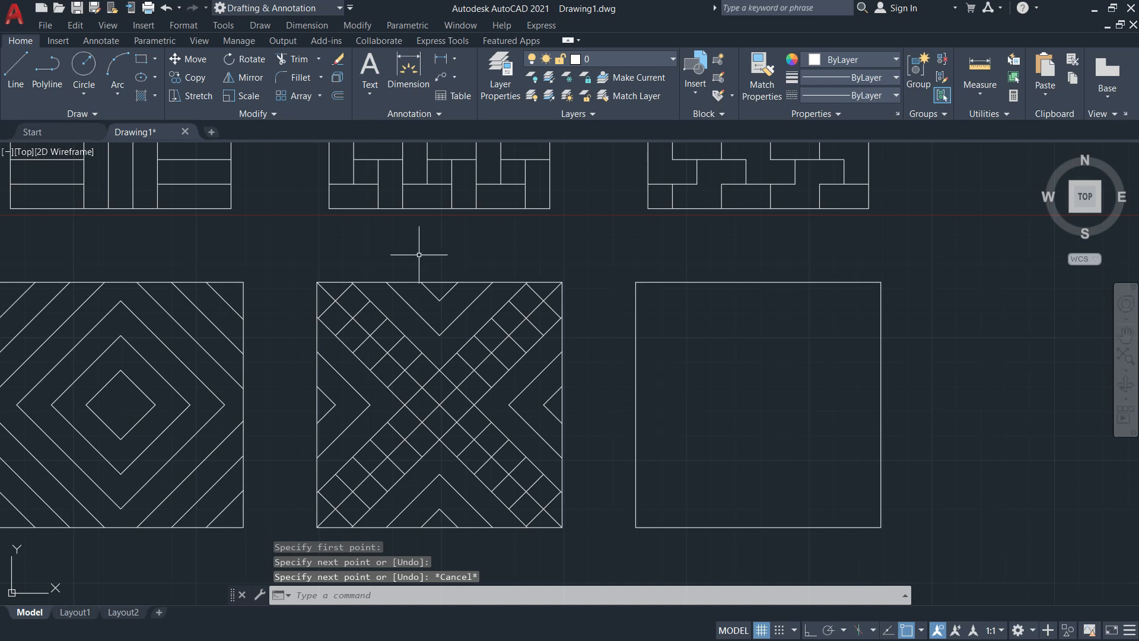
{"action": "key", "text": "alt+Tab"}
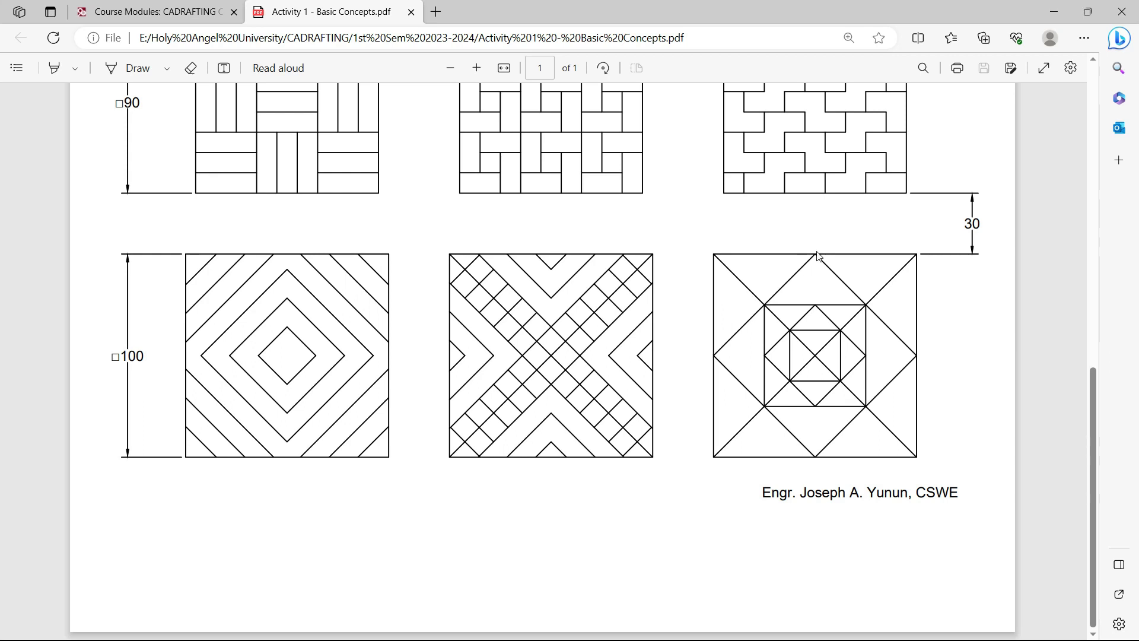
Draw both corner-to-corner diagonals in the third square
{"action": "key", "text": "alt+Tab"}
{"action": "type", "text": "l"}
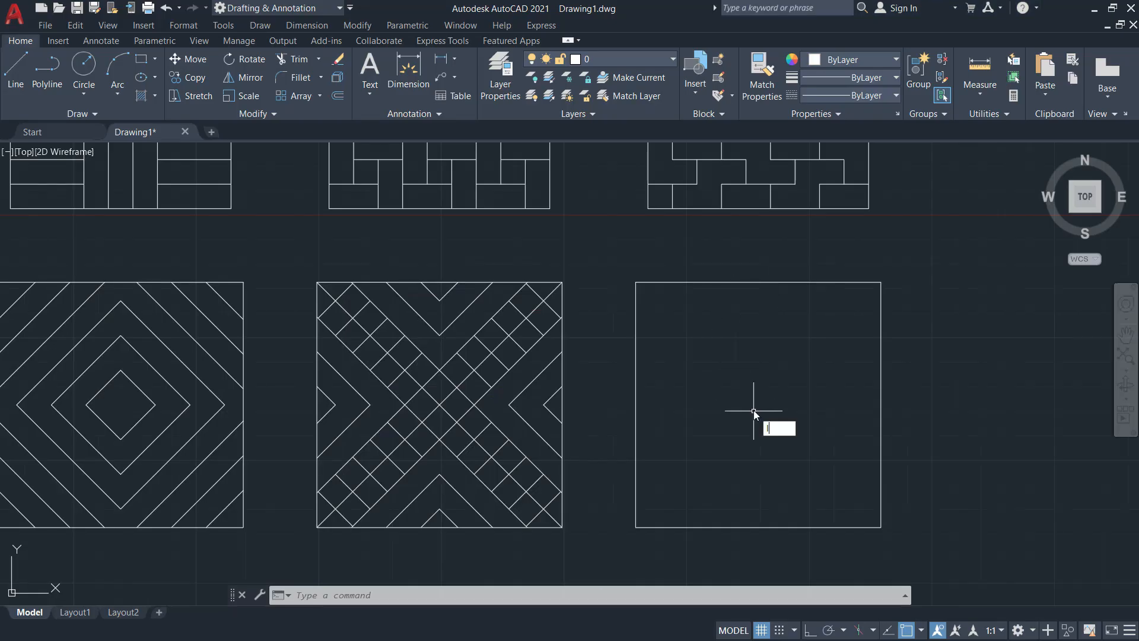
{"action": "key", "text": "Return"}
{"action": "left_click", "coordinate": [635, 282]}
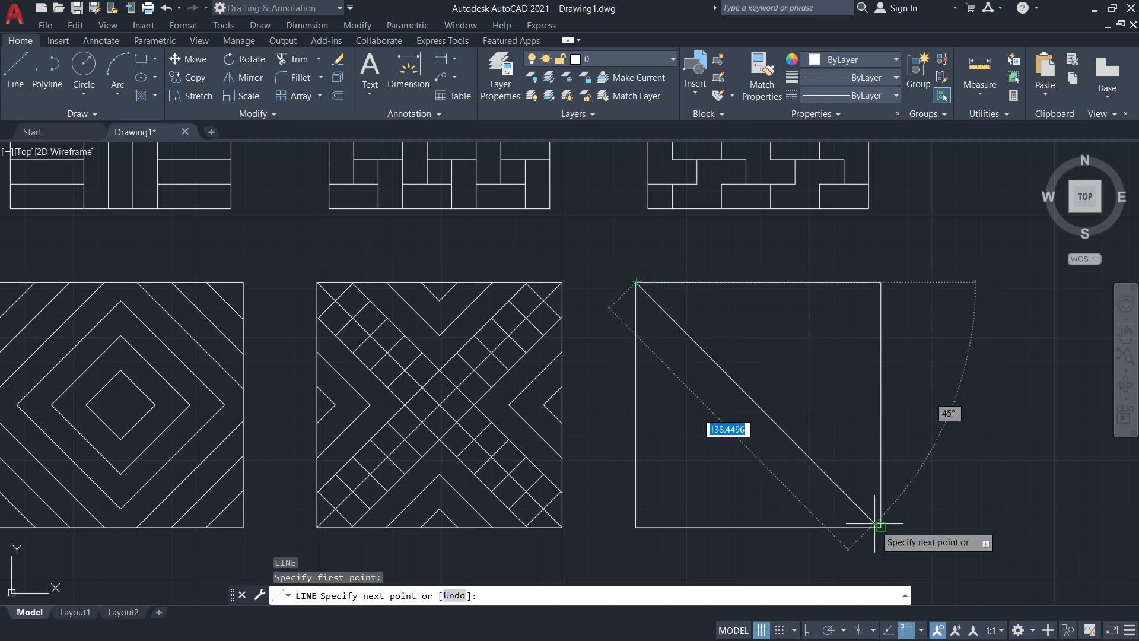
{"action": "key", "text": "Return"}
{"action": "key", "text": "Return"}
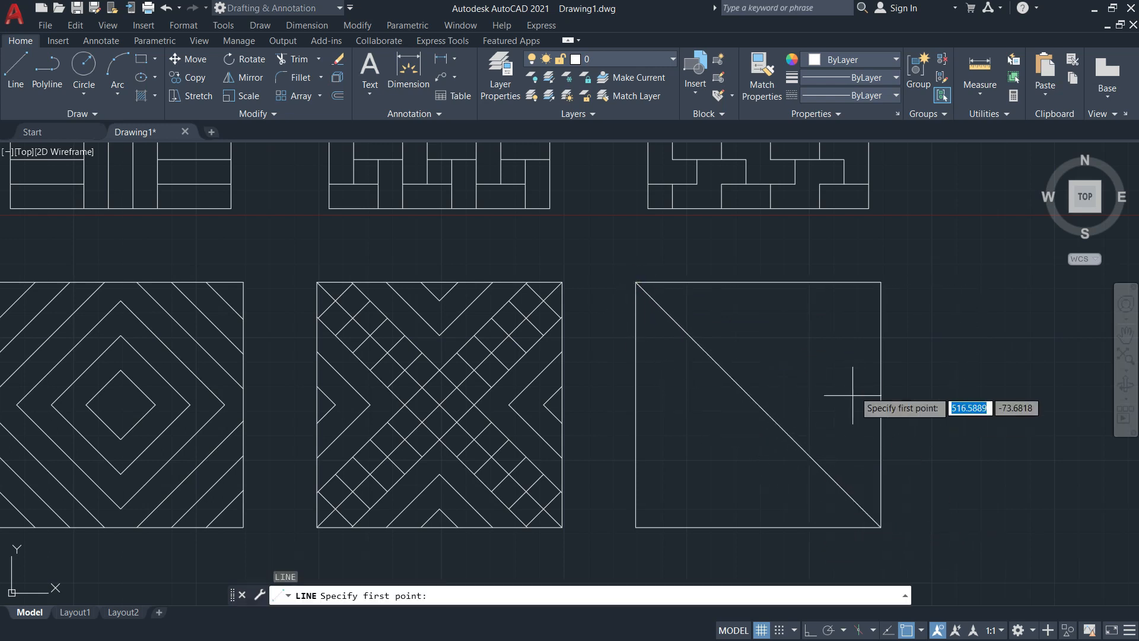
{"action": "left_click", "coordinate": [881, 283]}
{"action": "left_click", "coordinate": [636, 526]}
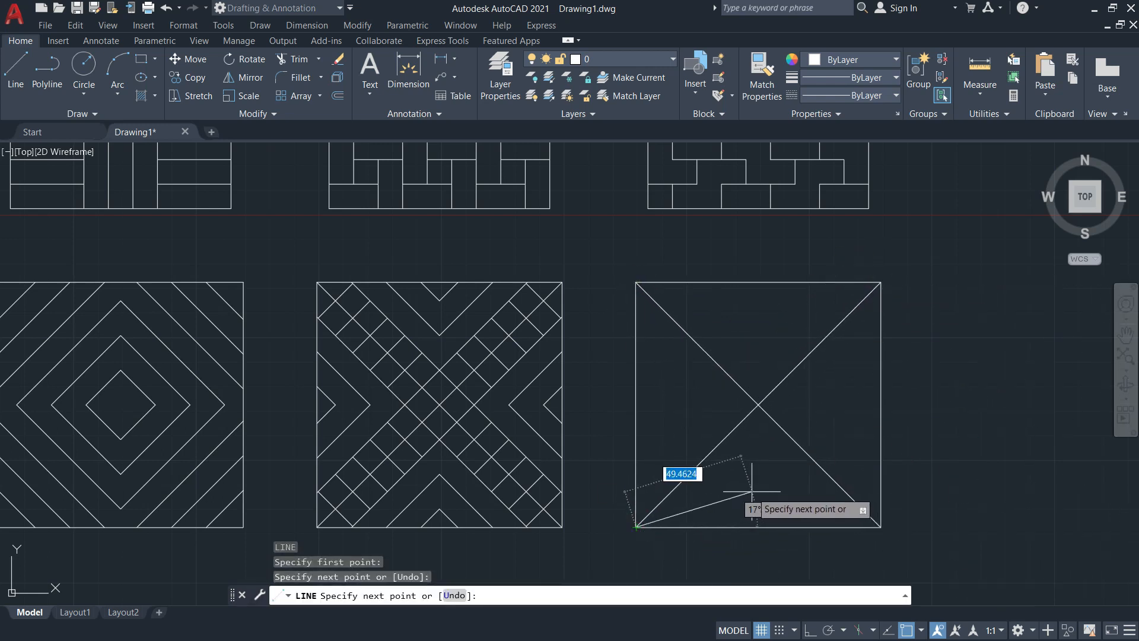
{"action": "key", "text": "Return"}
Draw a diamond joining the square's four edge midpoints
{"action": "type", "text": "l"}
{"action": "key", "text": "Return"}
{"action": "left_click", "coordinate": [636, 403]}
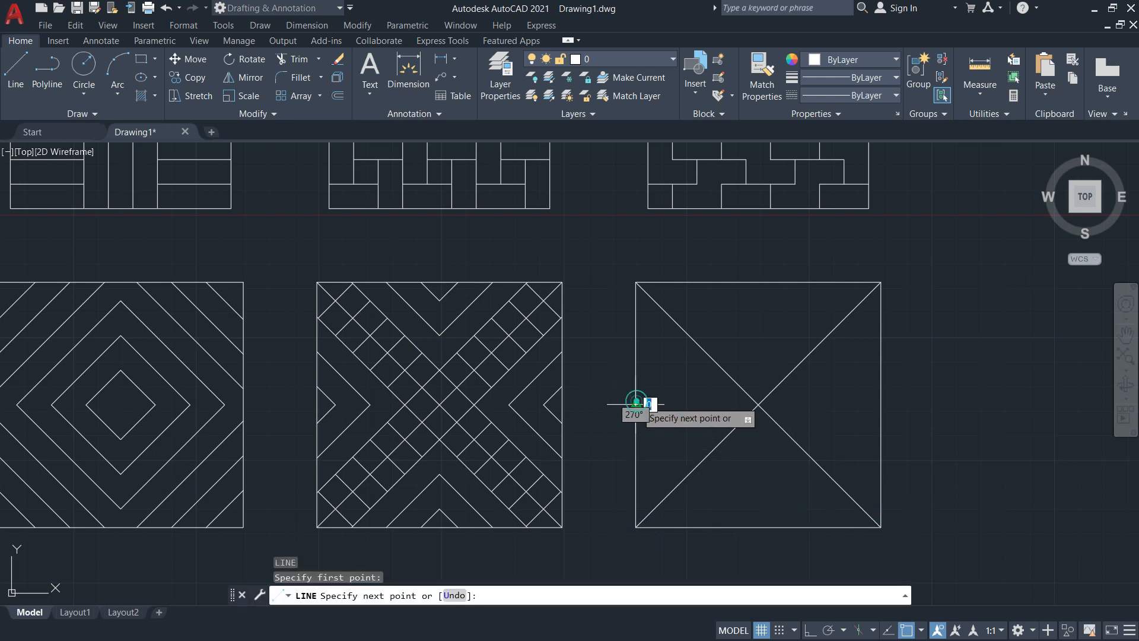
{"action": "left_click", "coordinate": [758, 283]}
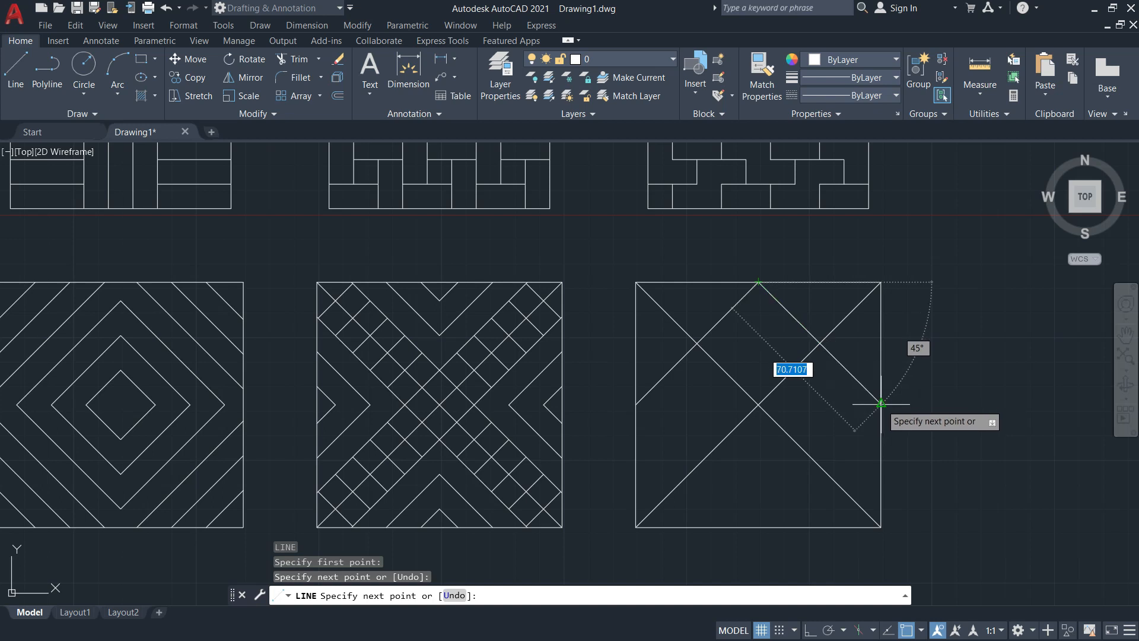
{"action": "left_click", "coordinate": [881, 404]}
{"action": "left_click", "coordinate": [758, 526]}
{"action": "left_click", "coordinate": [635, 404]}
{"action": "key", "text": "Escape"}
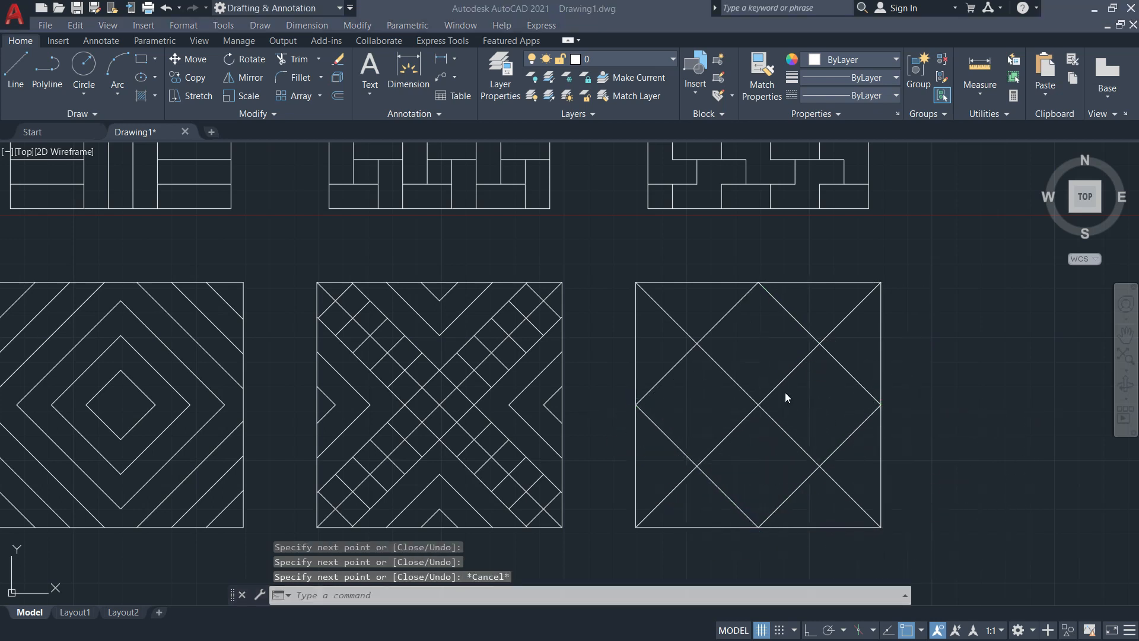
{"action": "key", "text": "alt+Tab"}
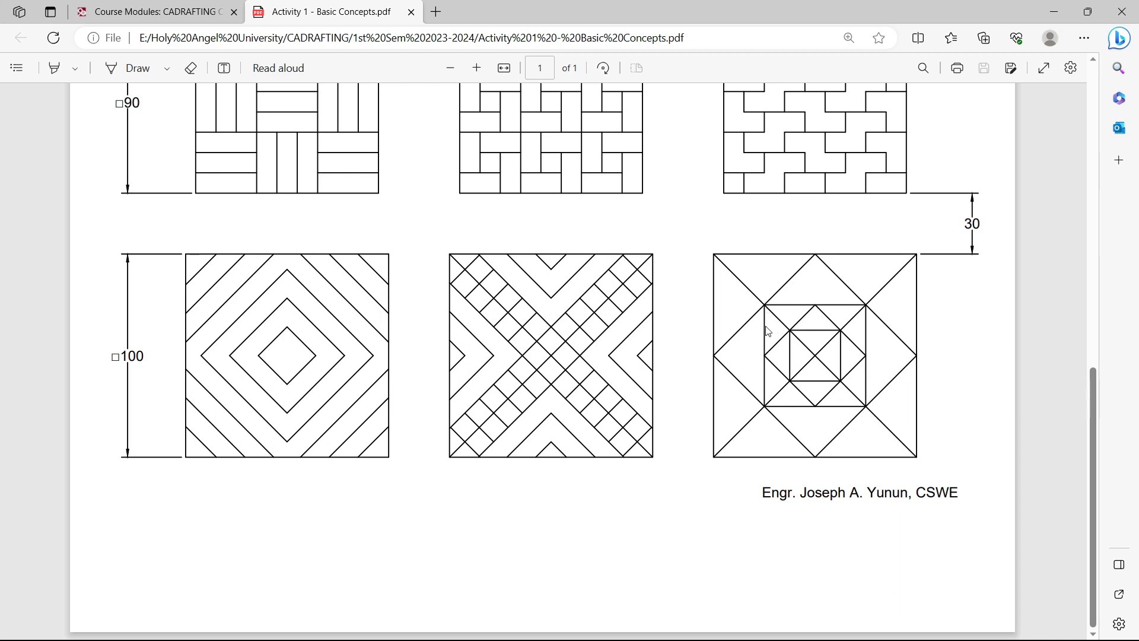
Draw an inner square with corners on the diamond's diagonal intersections
{"action": "key", "text": "alt+Tab"}
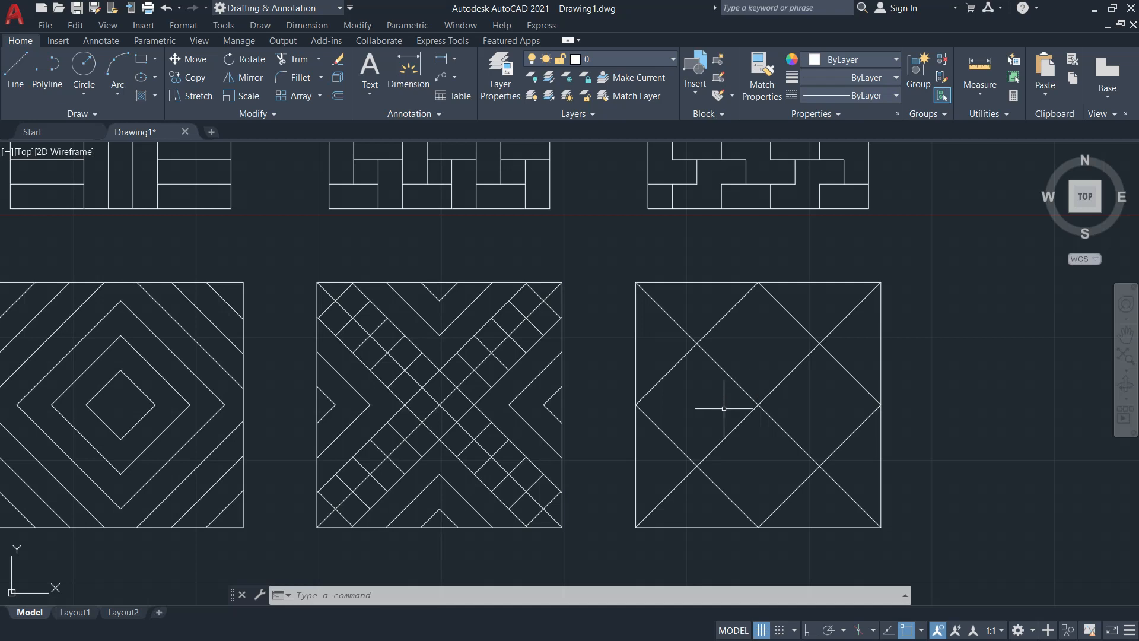
{"action": "type", "text": "rec"}
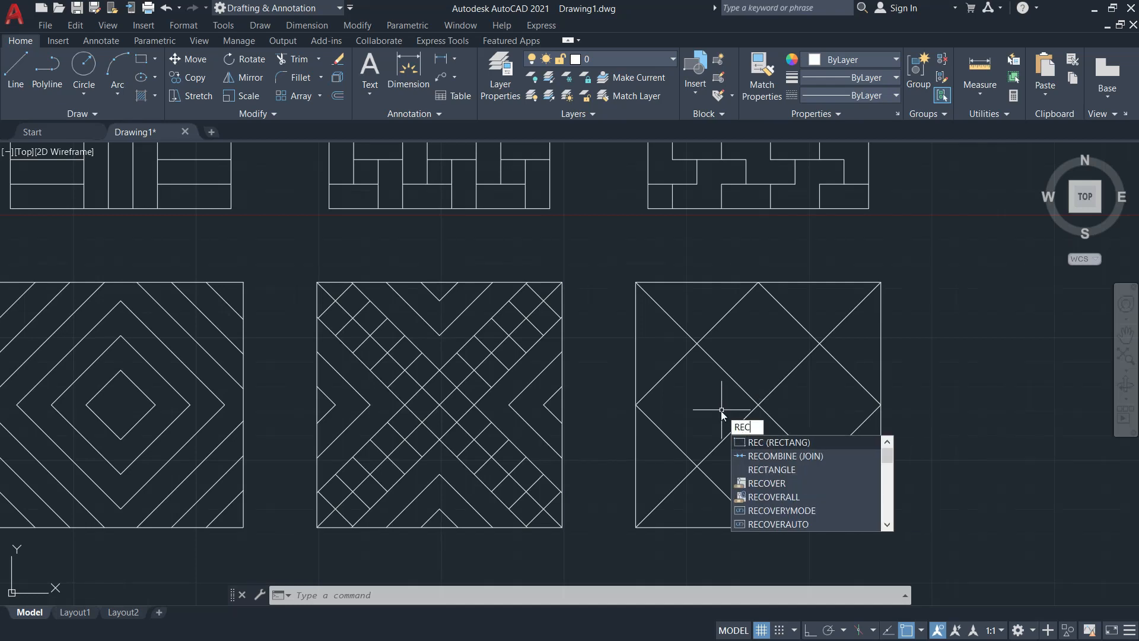
{"action": "key", "text": "Return"}
{"action": "left_click", "coordinate": [695, 343]}
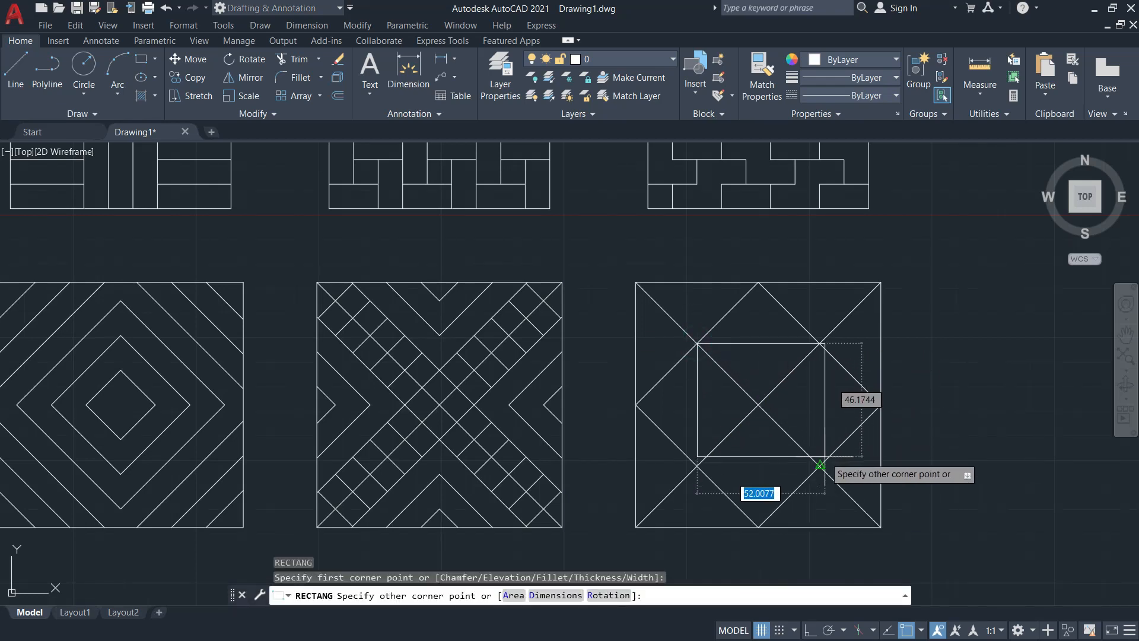
{"action": "left_click", "coordinate": [820, 467]}
{"action": "key", "text": "alt+Tab"}
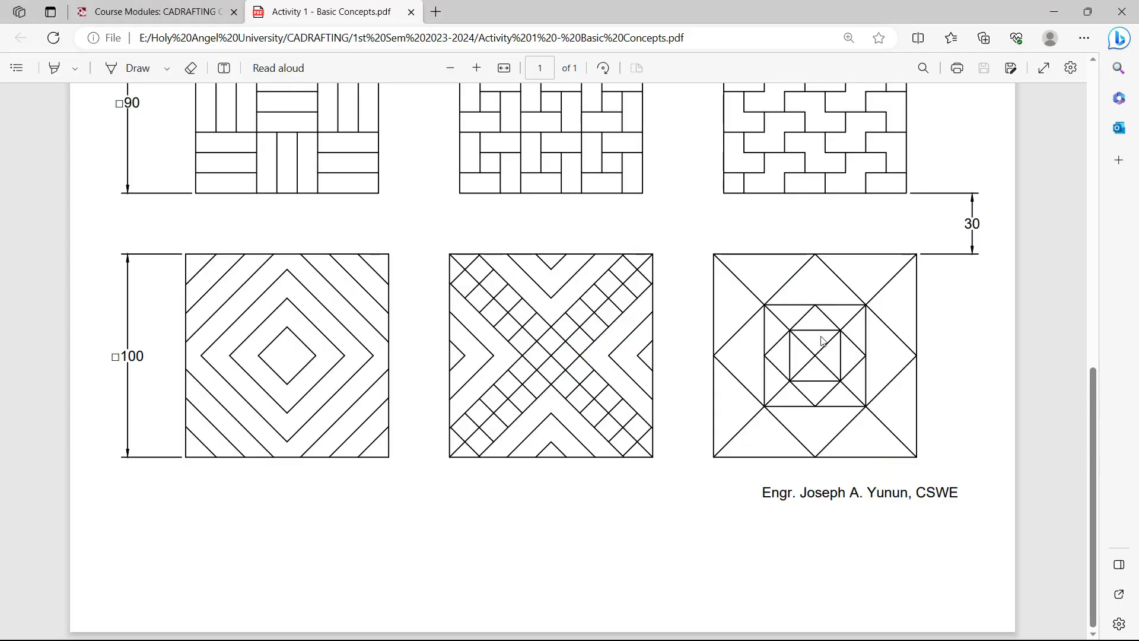
{"action": "key", "text": "alt+Tab"}
Draw a smaller diamond through the inner square's four edge midpoints
{"action": "type", "text": "l"}
{"action": "key", "text": "Return"}
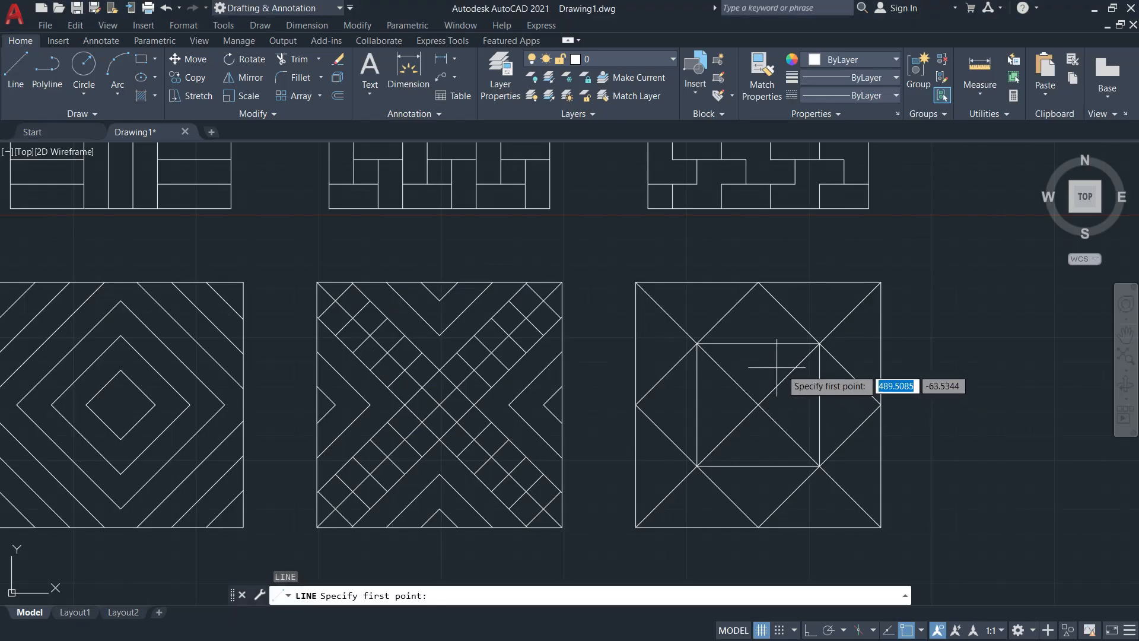
{"action": "left_click", "coordinate": [758, 343]}
{"action": "left_click", "coordinate": [820, 404]}
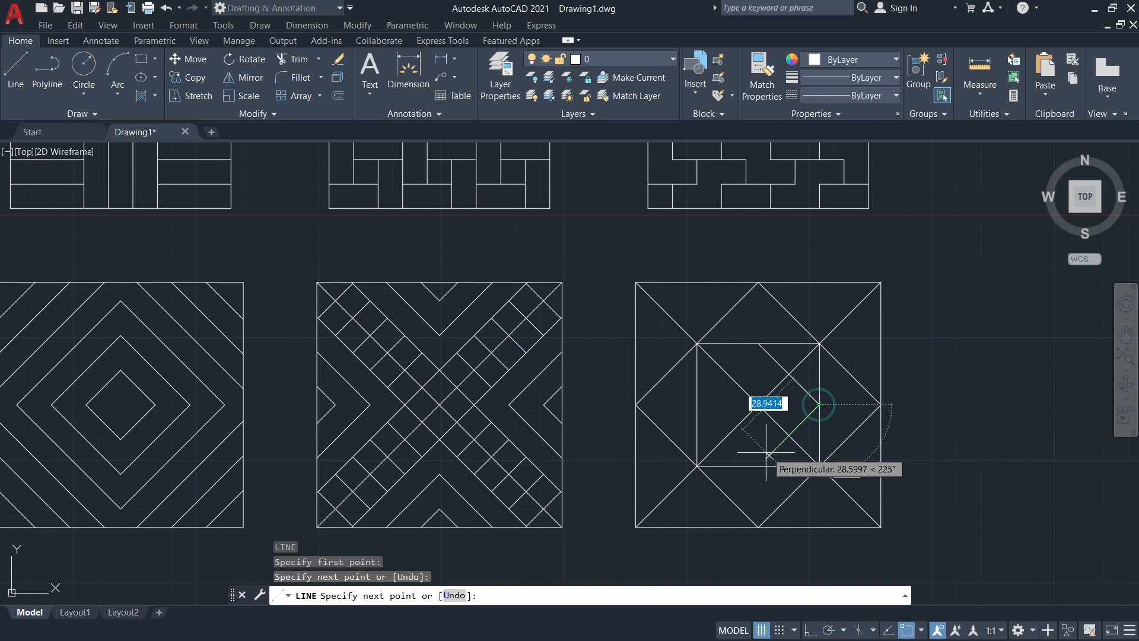
{"action": "left_click", "coordinate": [758, 466]}
{"action": "left_click", "coordinate": [696, 404]}
{"action": "left_click", "coordinate": [758, 343]}
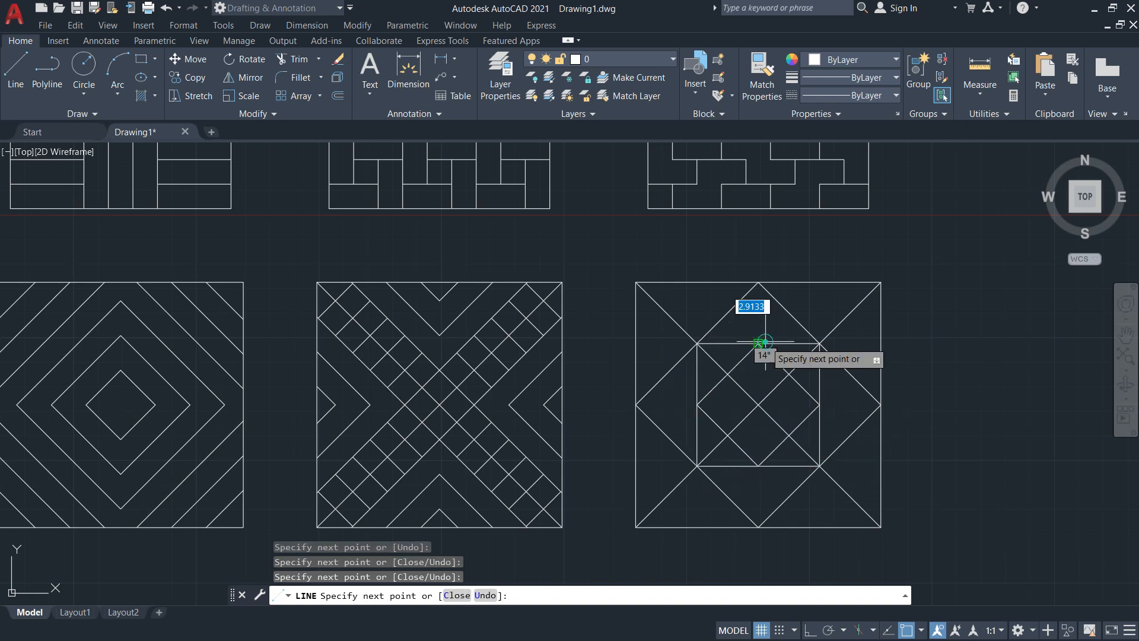
{"action": "key", "text": "Escape"}
Draw the smallest square inside the small diamond
{"action": "type", "text": "re"}
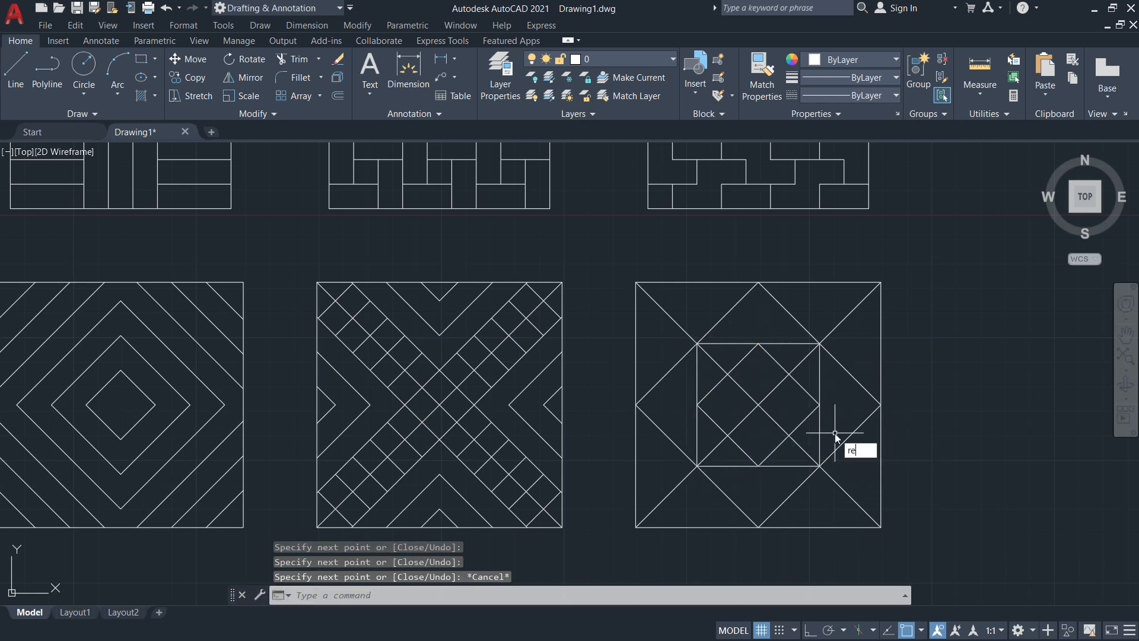
{"action": "type", "text": "c"}
{"action": "key", "text": "Return"}
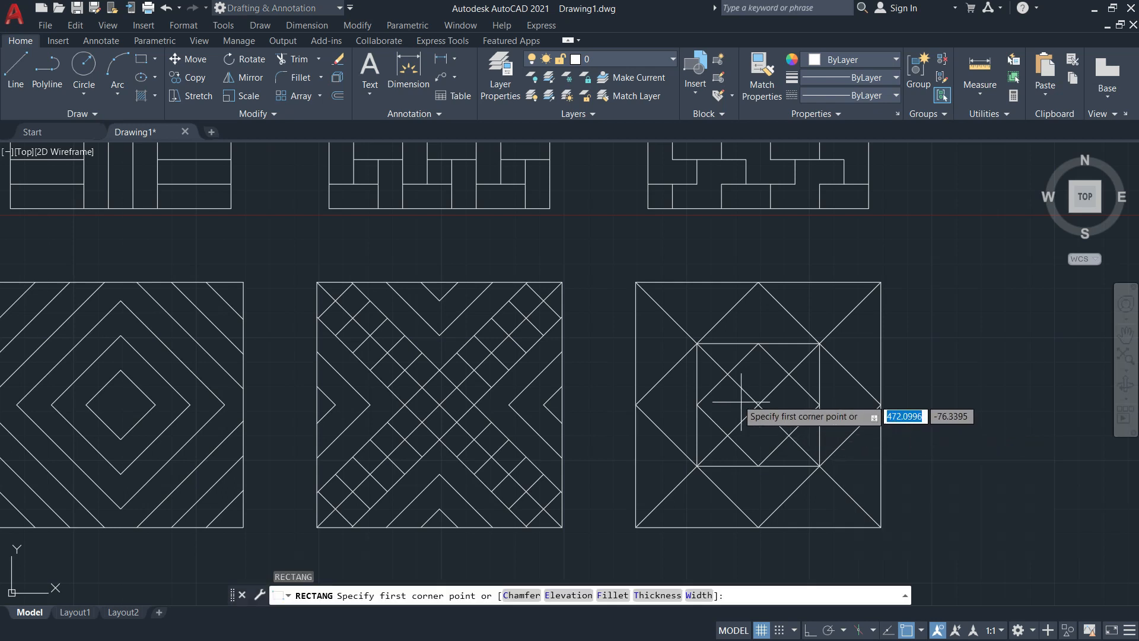
{"action": "left_click", "coordinate": [727, 374]}
{"action": "left_click", "coordinate": [789, 436]}
{"action": "key", "text": "Escape"}
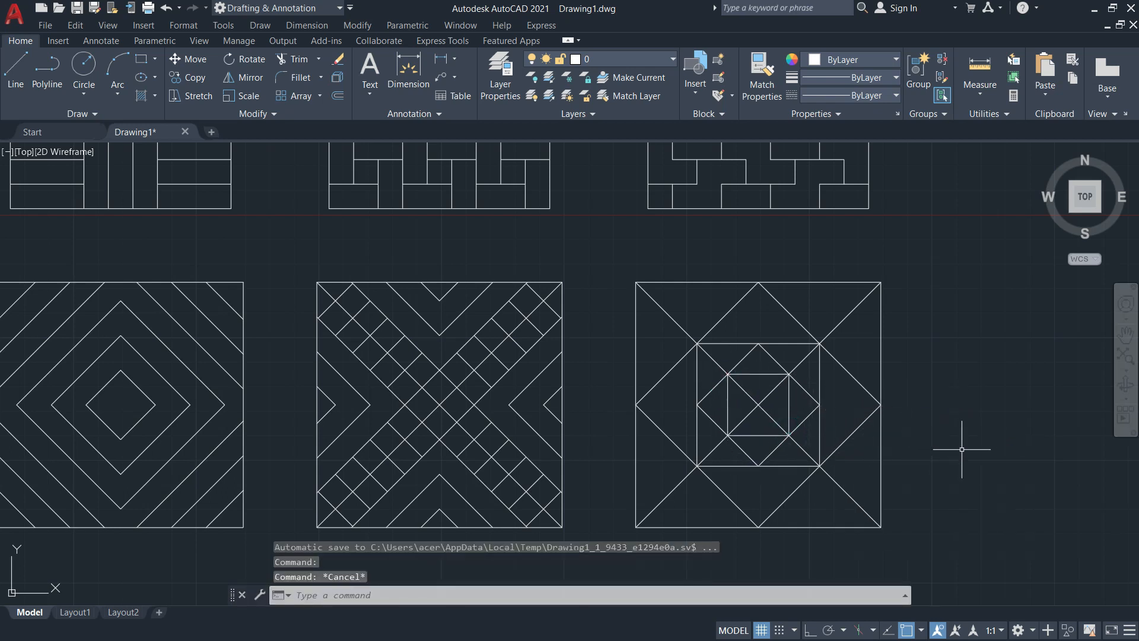
{"action": "key", "text": "alt+Tab"}
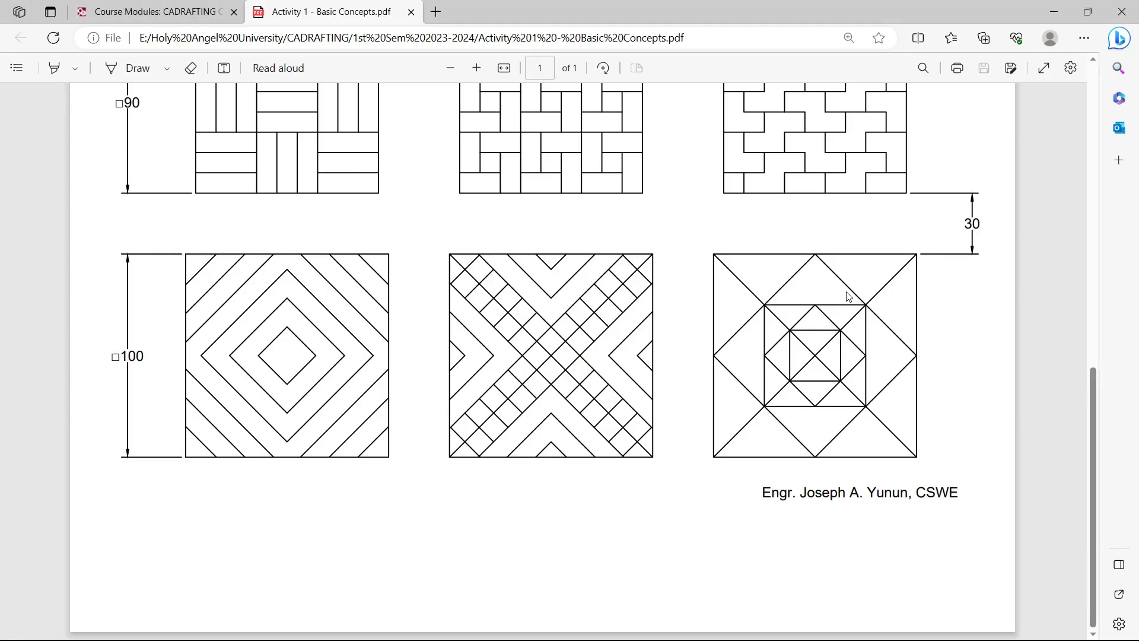
{"action": "key", "text": "alt+Tab"}
Zoom out and pan until all nine patterns fit in the view
{"action": "scroll", "coordinate": [782, 389], "scroll_direction": "down", "scroll_amount": 3}
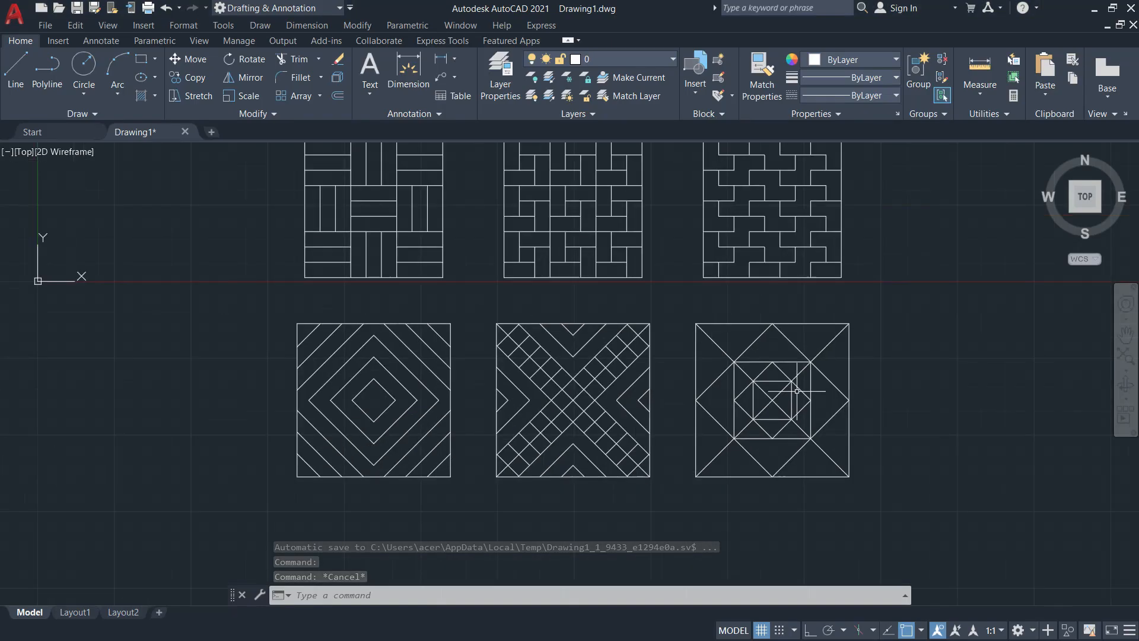
{"action": "middle_click_drag", "start_coordinate": [597, 318], "coordinate": [606, 313]}
{"action": "scroll", "coordinate": [605, 314], "scroll_direction": "down", "scroll_amount": 2}
{"action": "mouse_move", "coordinate": [653, 361]}
{"action": "middle_mouse_down"}
{"action": "mouse_move", "coordinate": [648, 406]}
{"action": "mouse_move", "coordinate": [615, 411]}
{"action": "middle_mouse_up"}
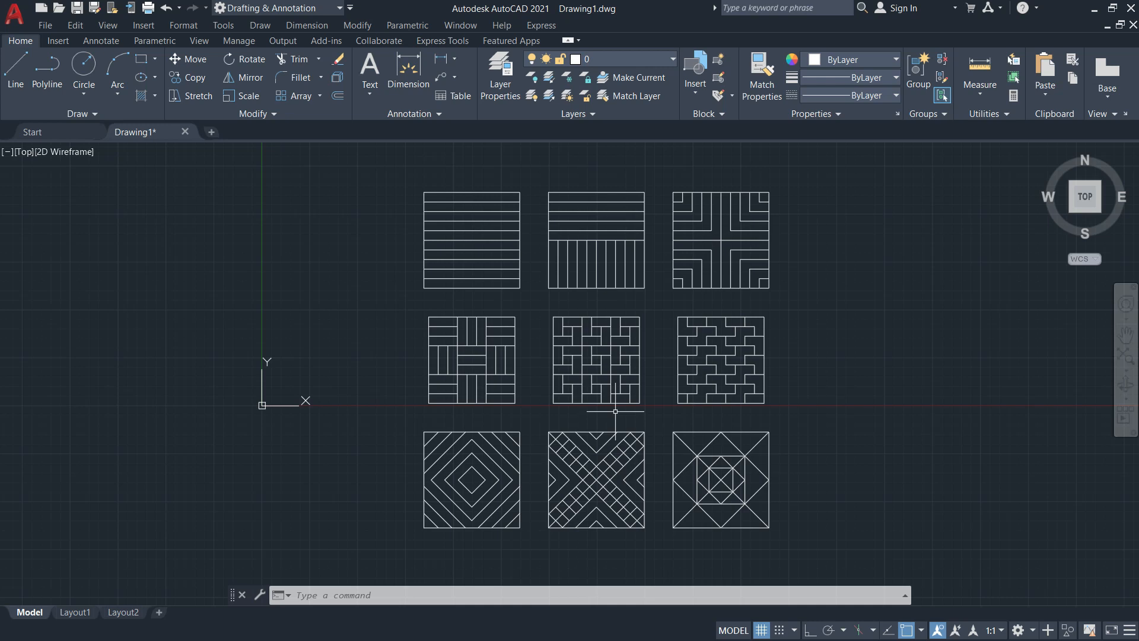
{"action": "key", "text": "alt+Tab"}
Scroll to the top of the Activity 1 PDF and highlight instruction 5 on dimensioning
{"action": "scroll", "coordinate": [498, 346], "scroll_direction": "up", "scroll_amount": 10}
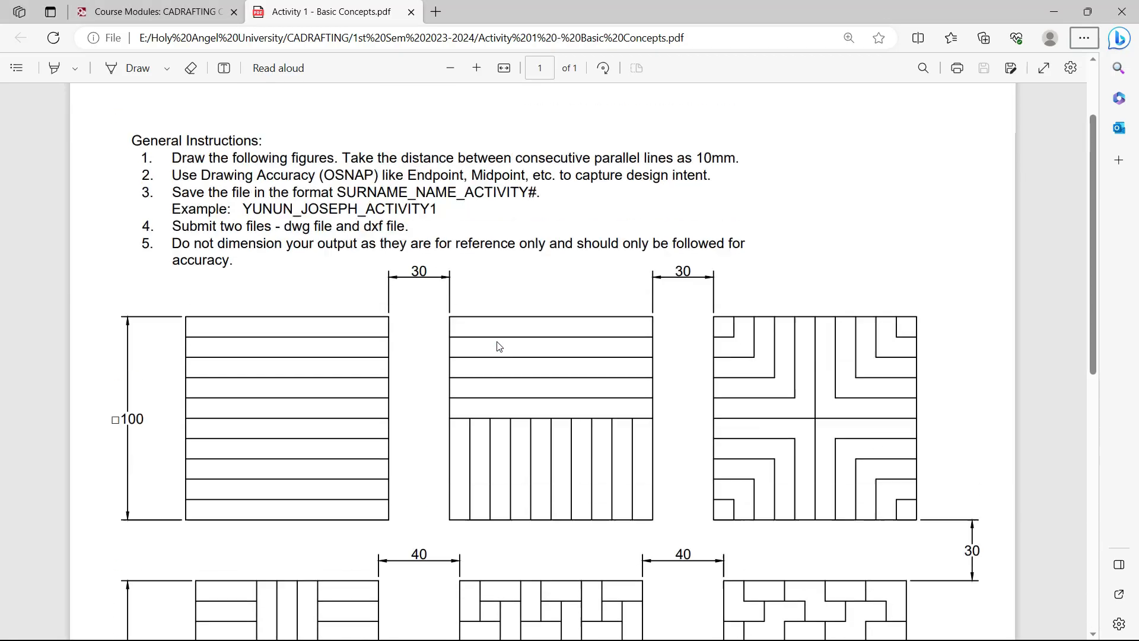
{"action": "scroll", "coordinate": [499, 346], "scroll_direction": "up", "scroll_amount": 2}
{"action": "left_click_drag", "start_coordinate": [169, 359], "coordinate": [376, 368]}
{"action": "left_click", "coordinate": [493, 363]}
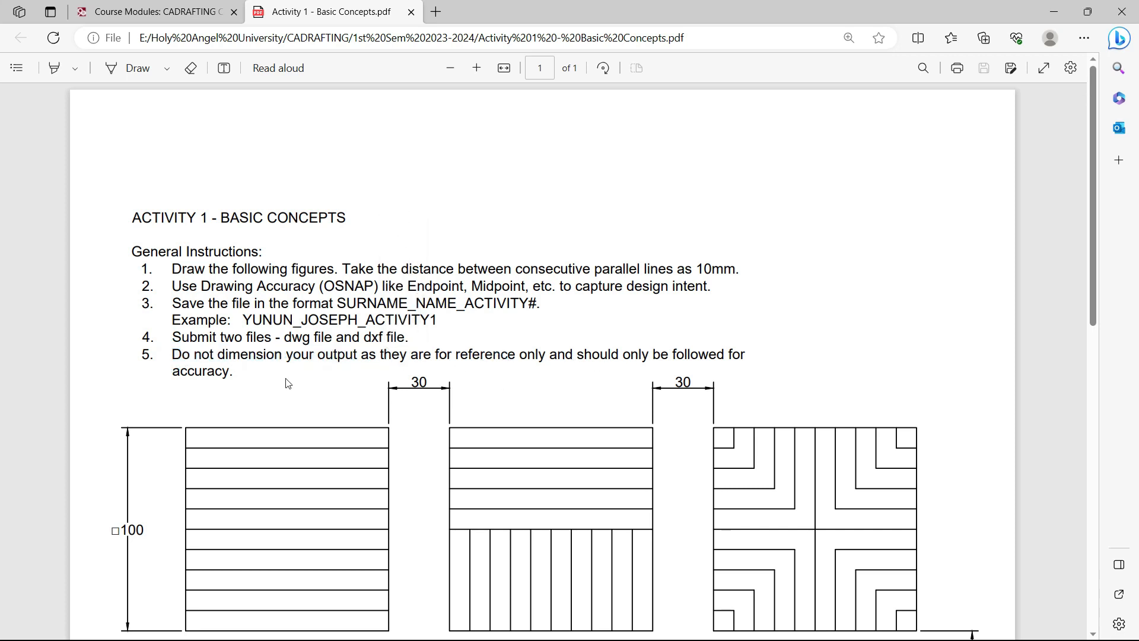
{"action": "left_click_drag", "start_coordinate": [241, 373], "coordinate": [175, 360]}
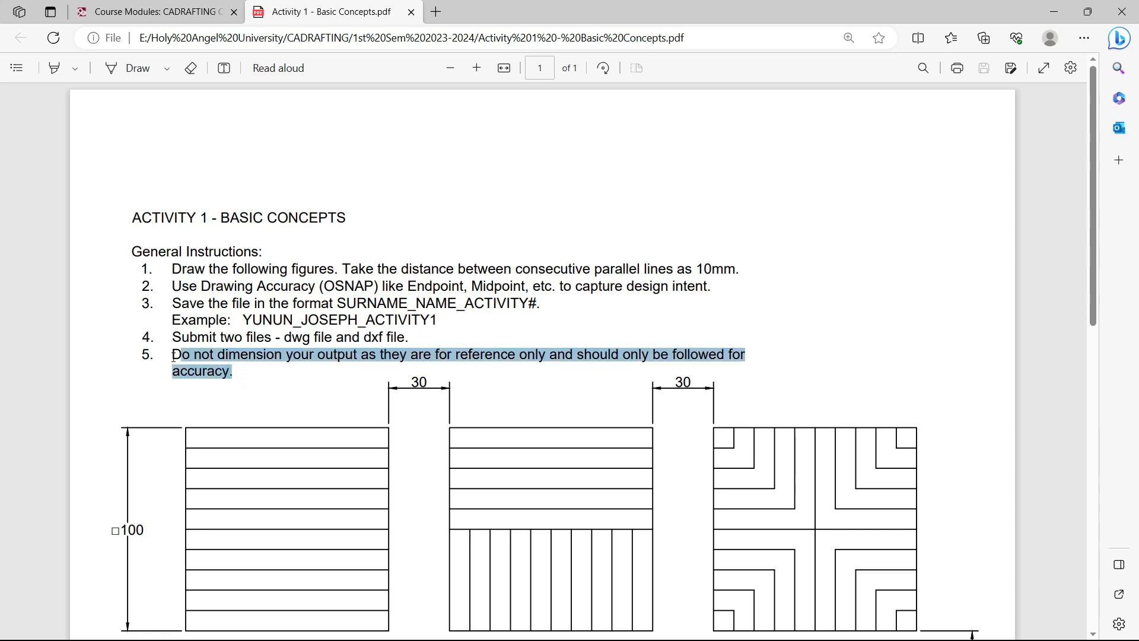
{"action": "left_click", "coordinate": [264, 386]}
Highlight the example file name, the SURNAME_NAME_ACTIVITY# naming format, and item 4's dwg requirement
{"action": "left_click_drag", "start_coordinate": [248, 320], "coordinate": [440, 318]}
{"action": "left_click", "coordinate": [496, 330]}
{"action": "left_click_drag", "start_coordinate": [338, 303], "coordinate": [537, 303]}
{"action": "left_click", "coordinate": [494, 329]}
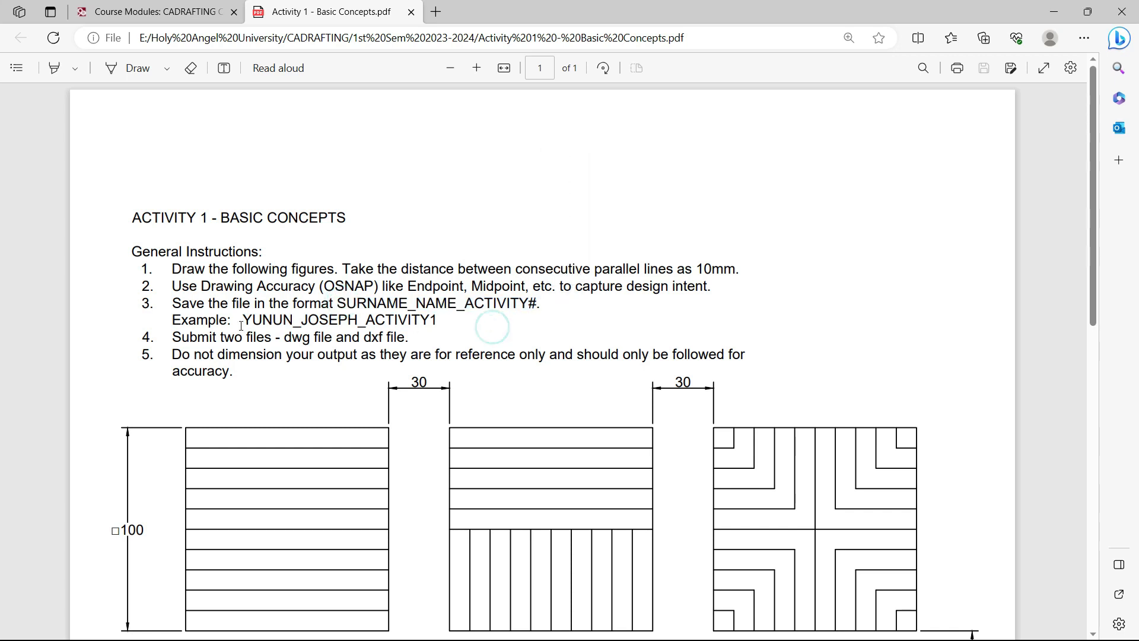
{"action": "left_click_drag", "start_coordinate": [286, 340], "coordinate": [411, 340]}
{"action": "left_click", "coordinate": [308, 340]}
In AutoCAD's Save Drawing As dialog, browse to E: > Holy Angel University > CADRAFTING
{"action": "key", "text": "alt+Tab"}
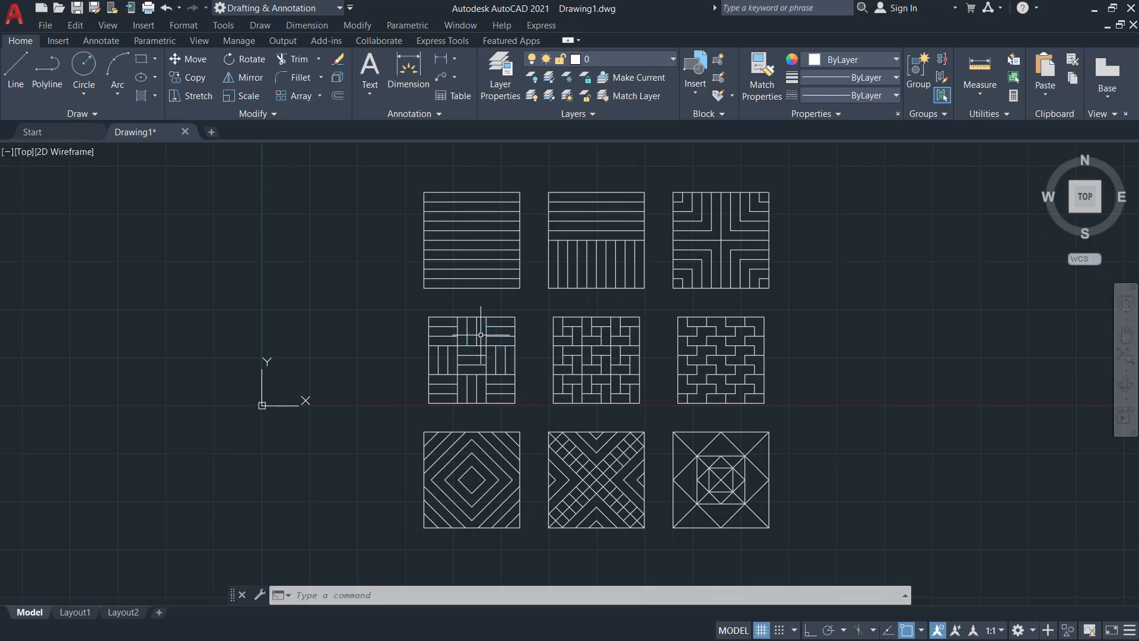
{"action": "left_click", "coordinate": [45, 26]}
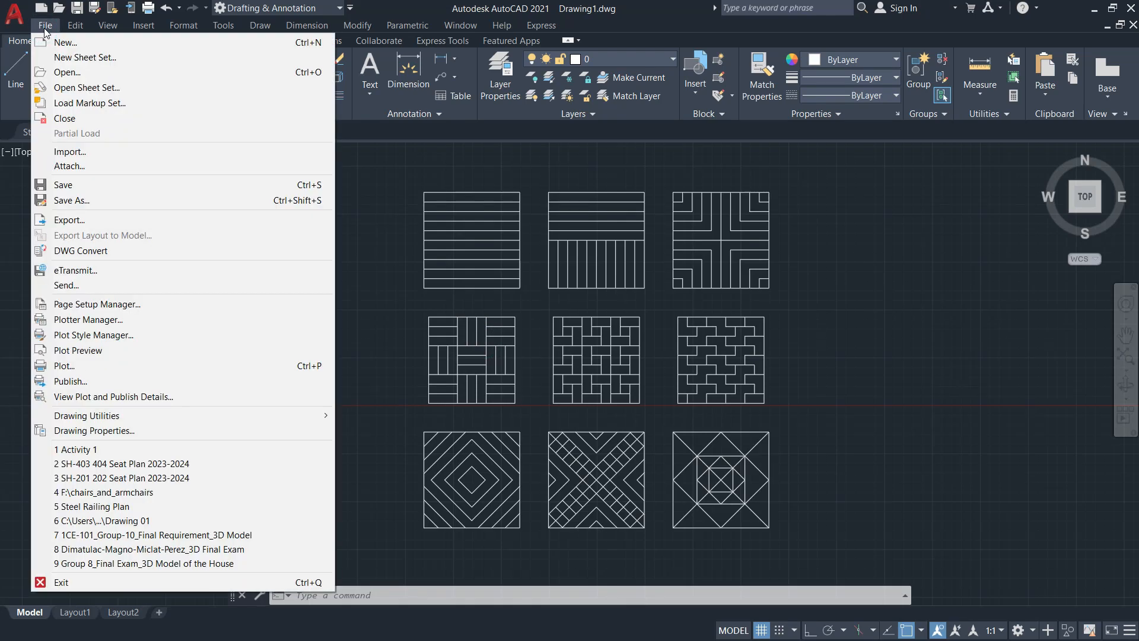
{"action": "left_click", "coordinate": [71, 200]}
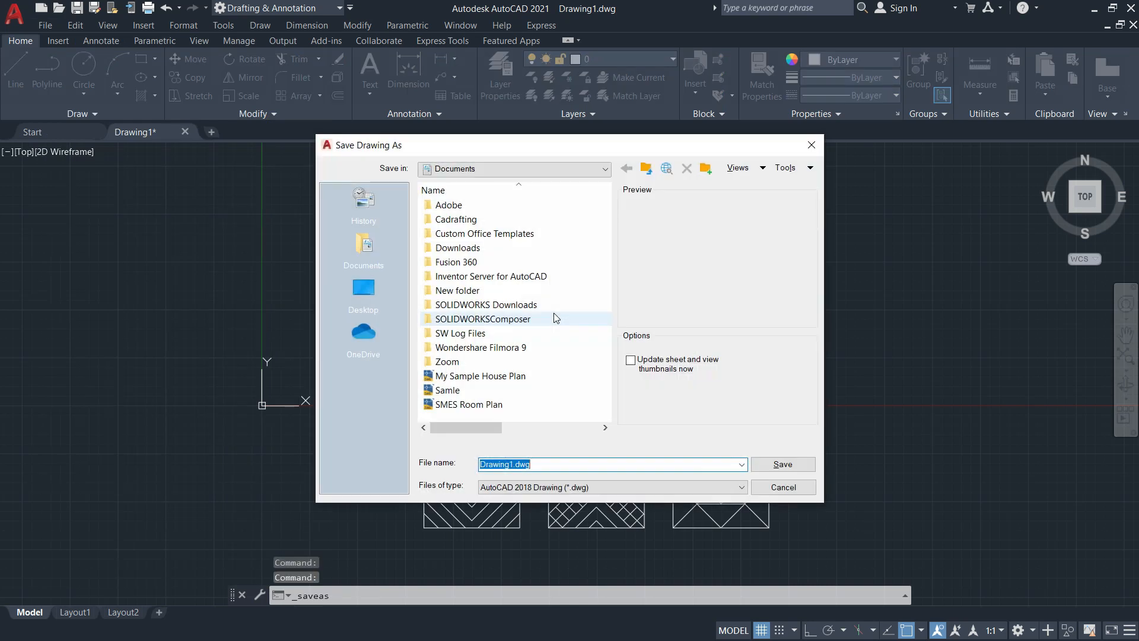
{"action": "left_click", "coordinate": [453, 170]}
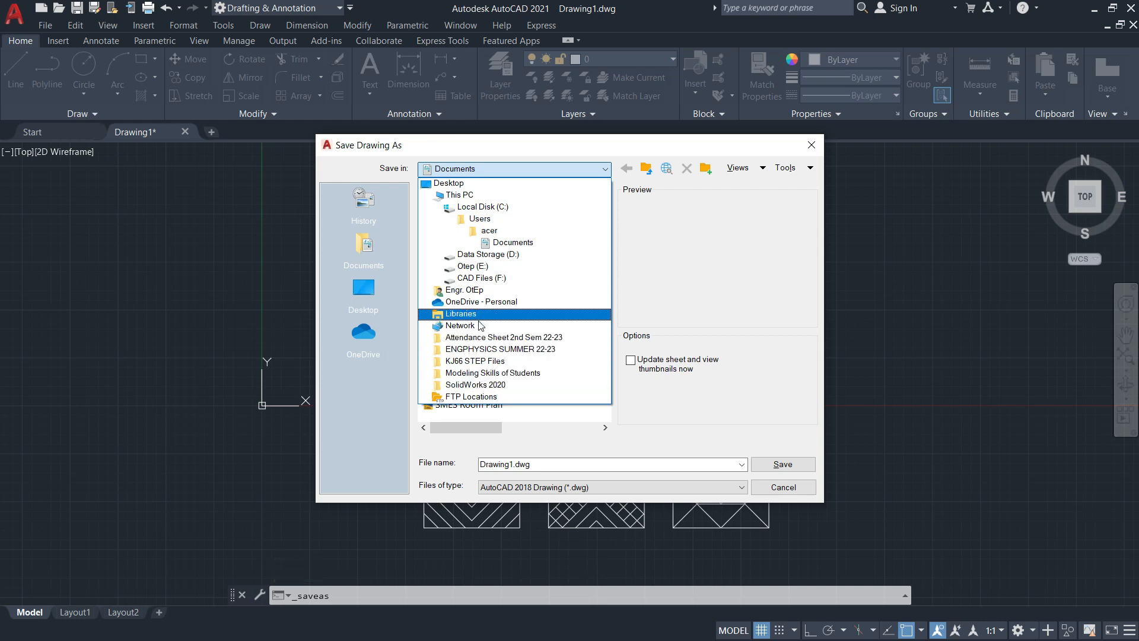
{"action": "left_click", "coordinate": [466, 268]}
{"action": "double_click", "coordinate": [464, 271]}
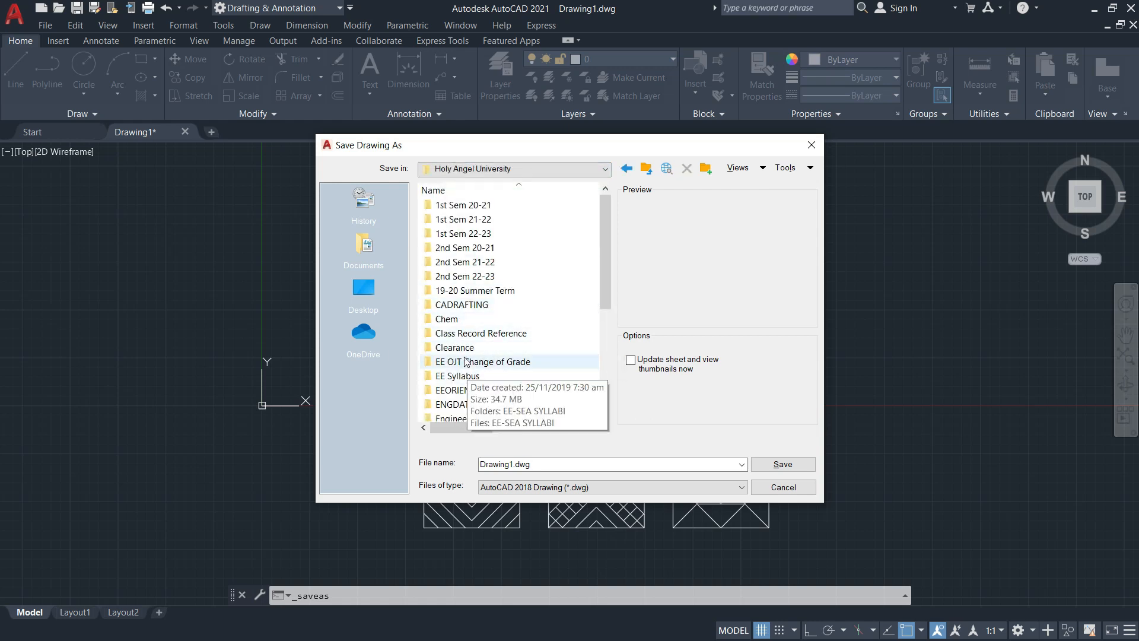
{"action": "double_click", "coordinate": [462, 305]}
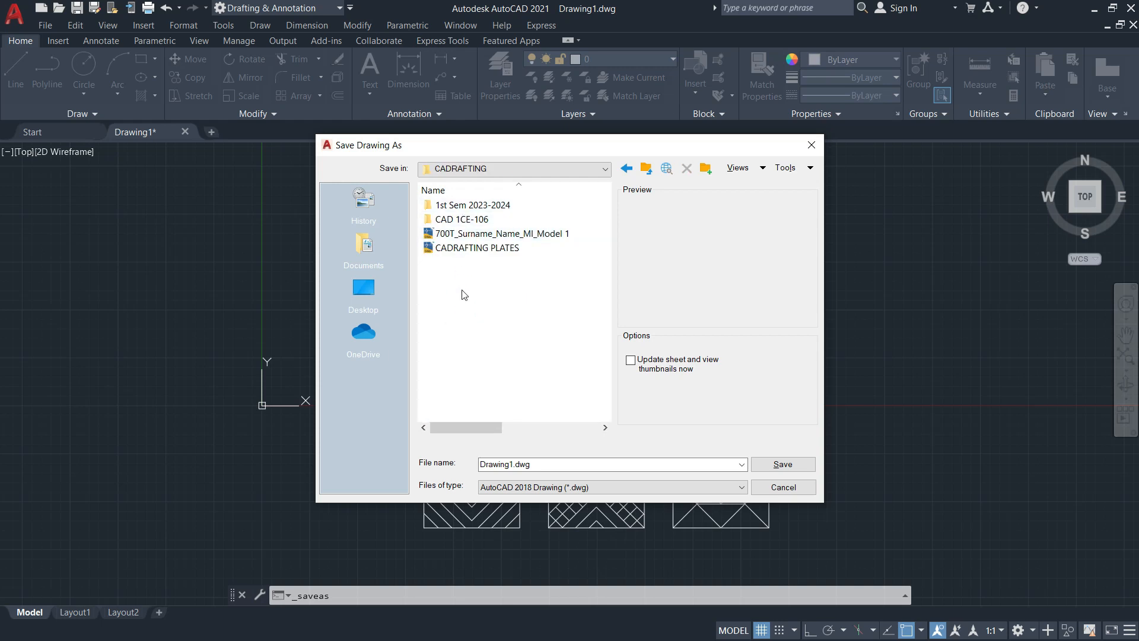
Create the folder 'Activity 1 - Basic Concepts' in CADRAFTING and open it
{"action": "right_click", "coordinate": [461, 285]}
{"action": "left_click", "coordinate": [527, 446]}
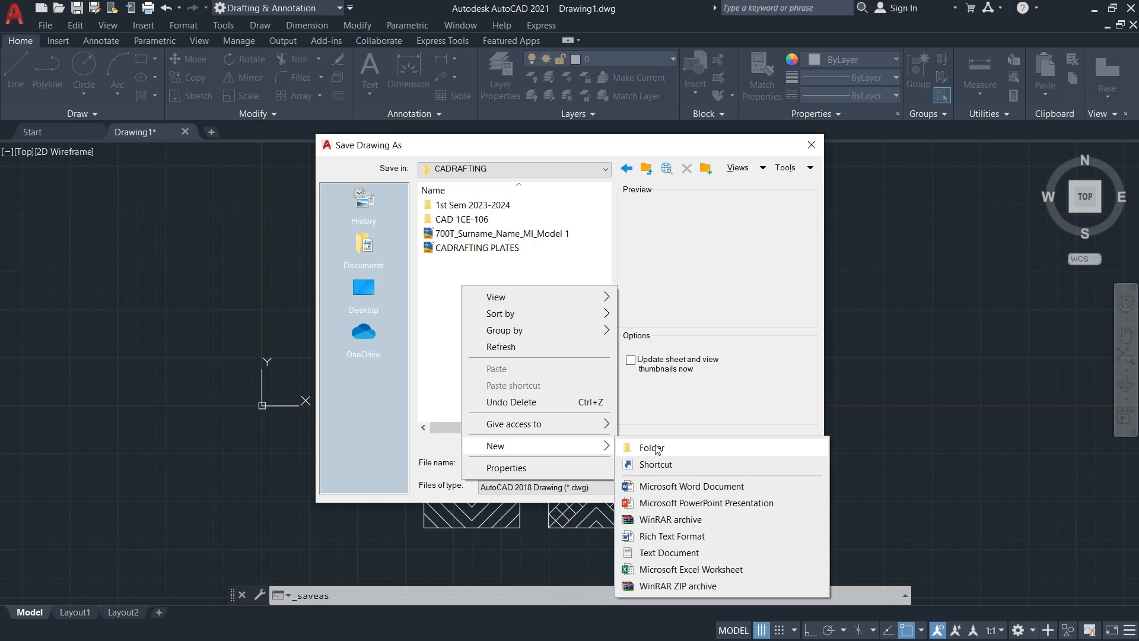
{"action": "left_click", "coordinate": [652, 448]}
{"action": "type", "text": "Act"}
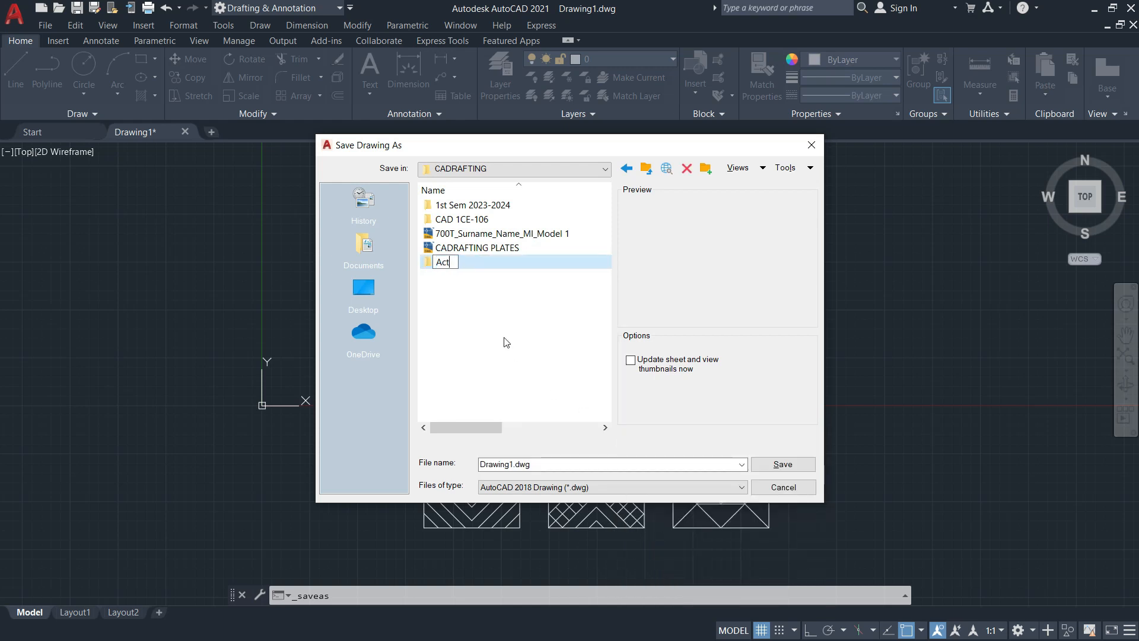
{"action": "type", "text": "ivity 1 -  Basic  Concepts"}
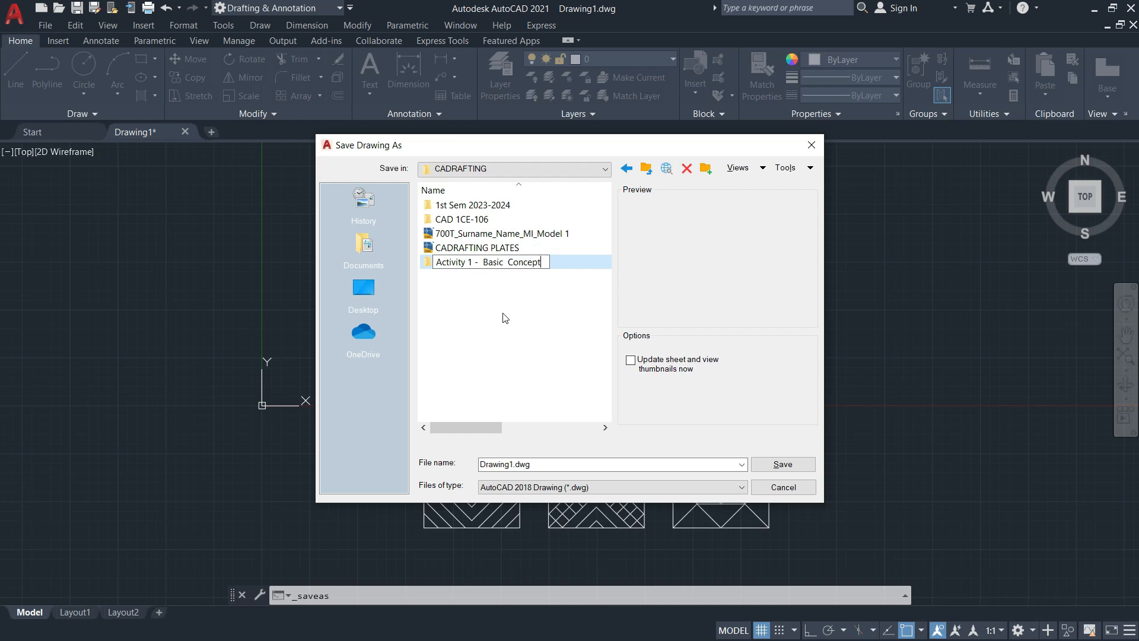
{"action": "double_click", "coordinate": [433, 265]}
Replace the default file name with the student's Activity 1 name and save as DWG
{"action": "double_click", "coordinate": [525, 464]}
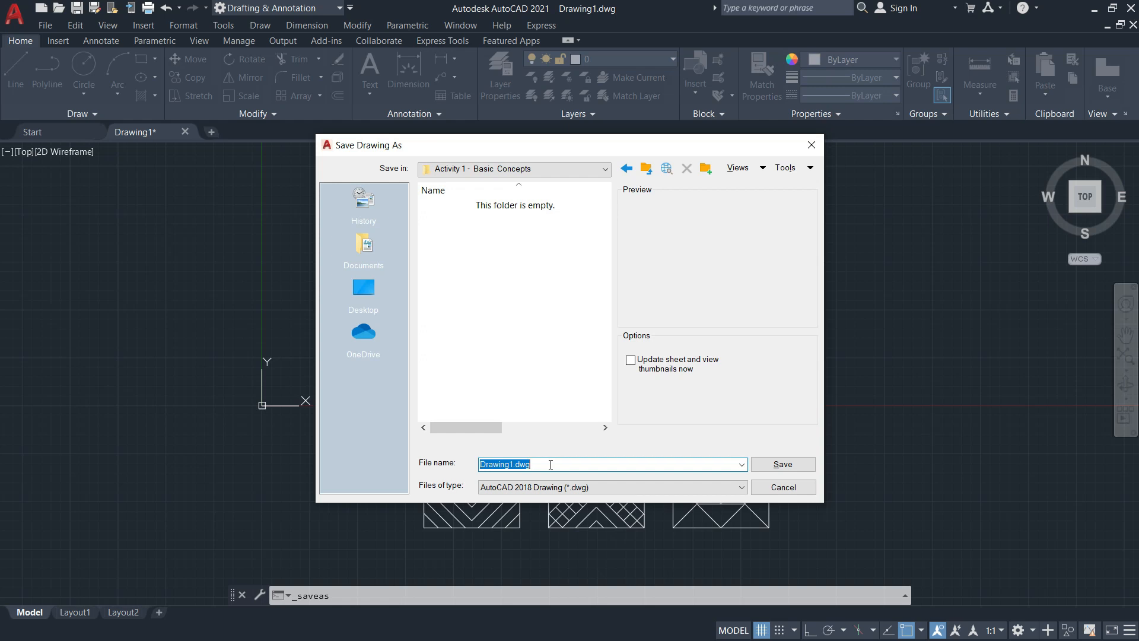
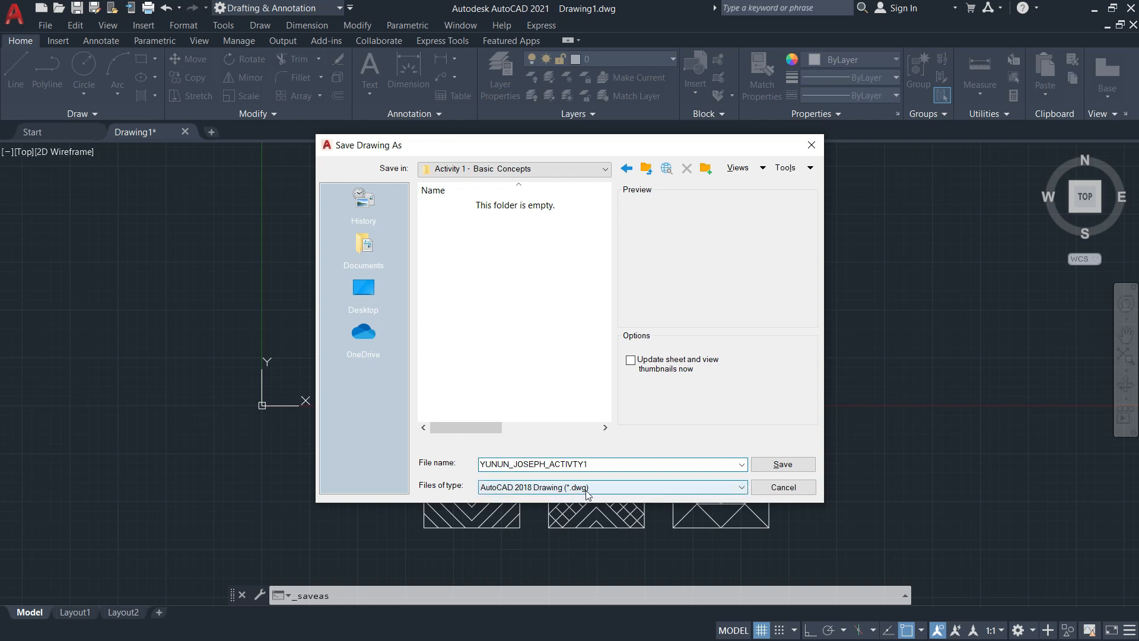
{"action": "left_click", "coordinate": [780, 465]}
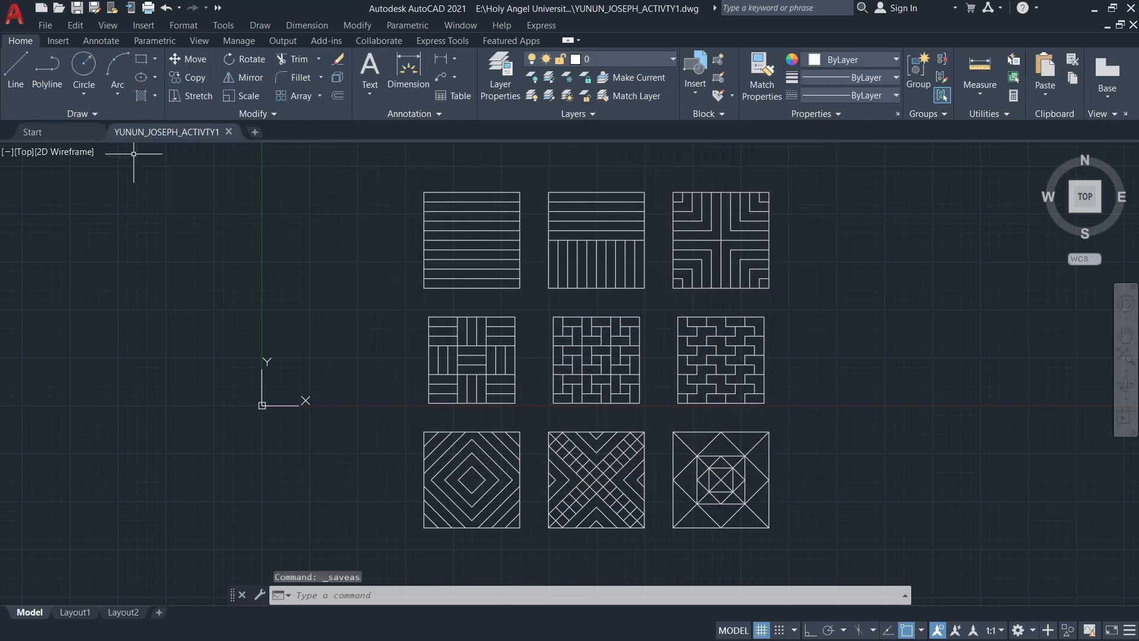
Save another copy of the drawing as AutoCAD 2018 DXF (*.dxf) in the same folder
{"action": "left_click", "coordinate": [51, 25]}
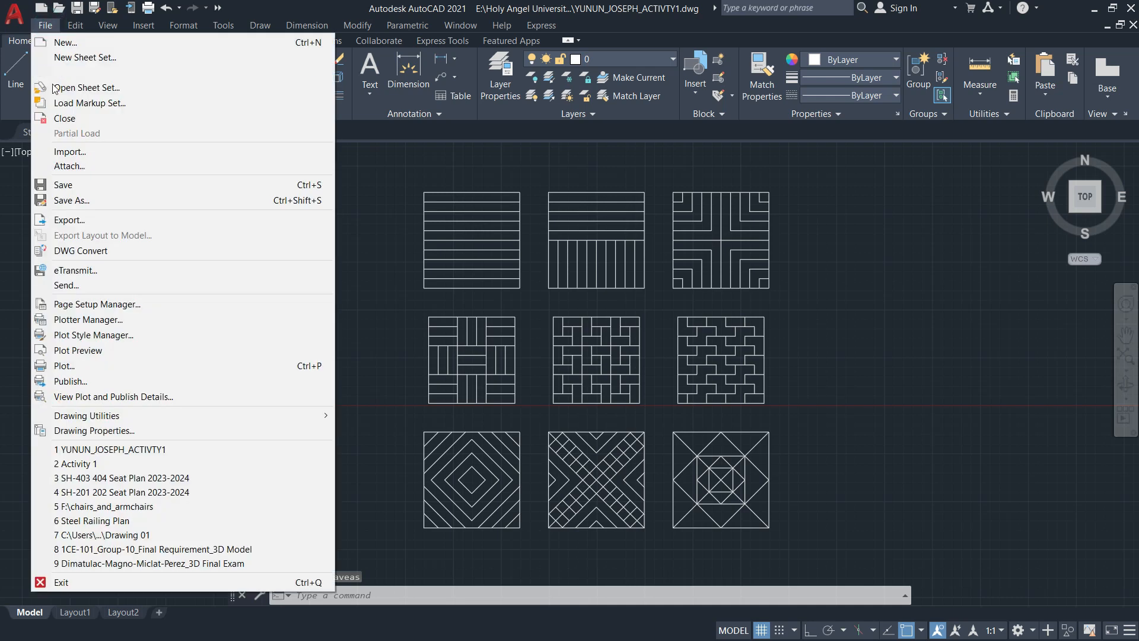
{"action": "left_click", "coordinate": [62, 201]}
{"action": "left_click", "coordinate": [548, 487]}
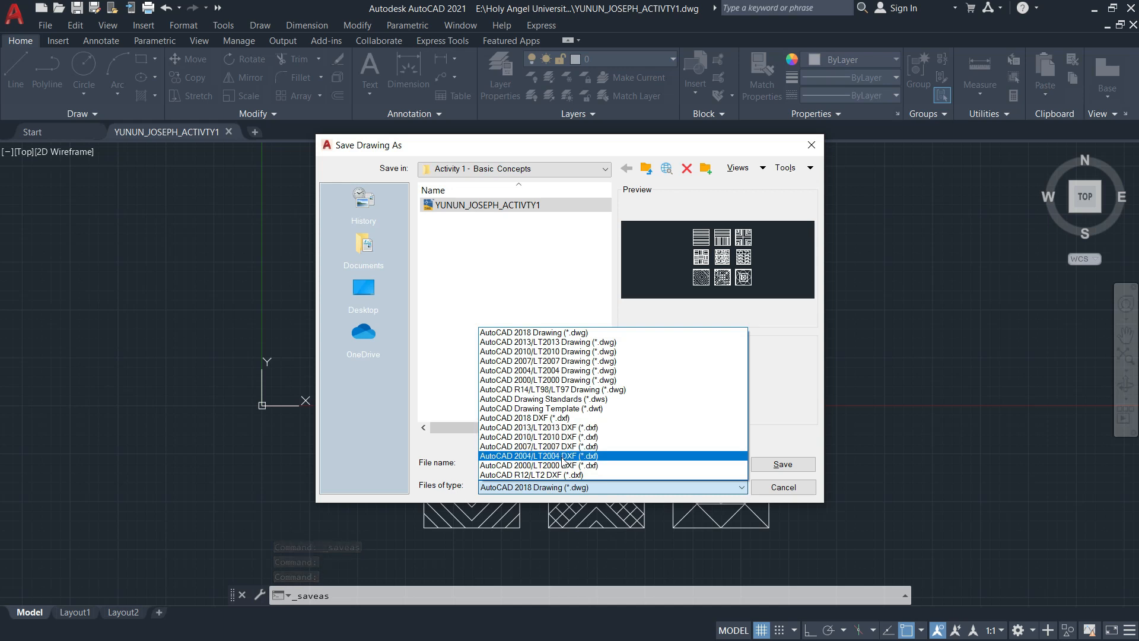
{"action": "left_click", "coordinate": [553, 418]}
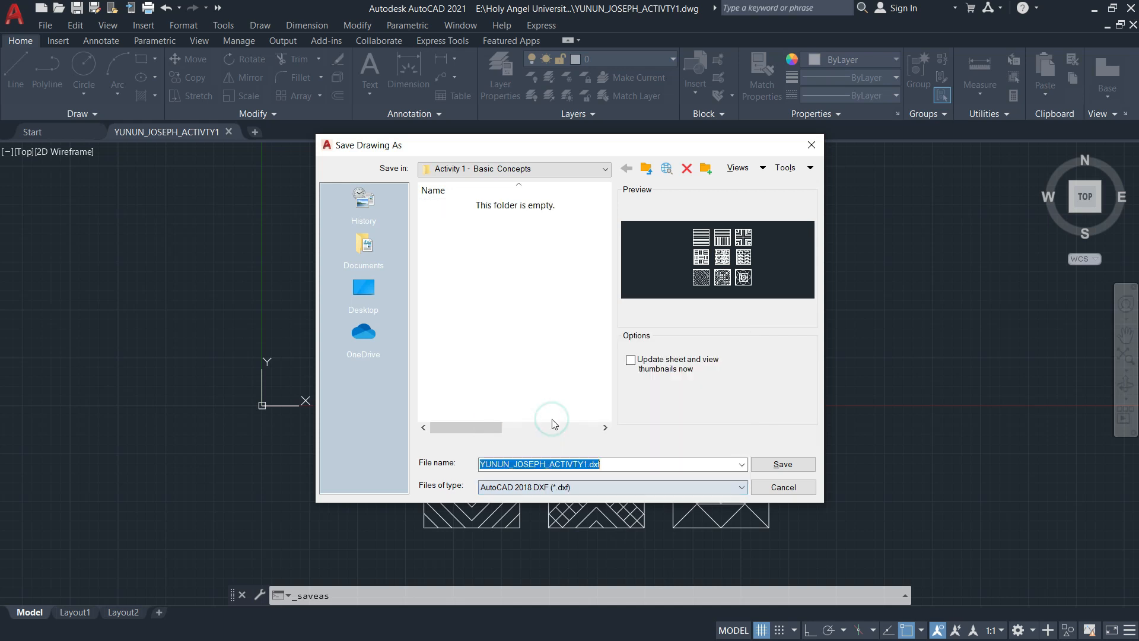
{"action": "left_click", "coordinate": [777, 467]}
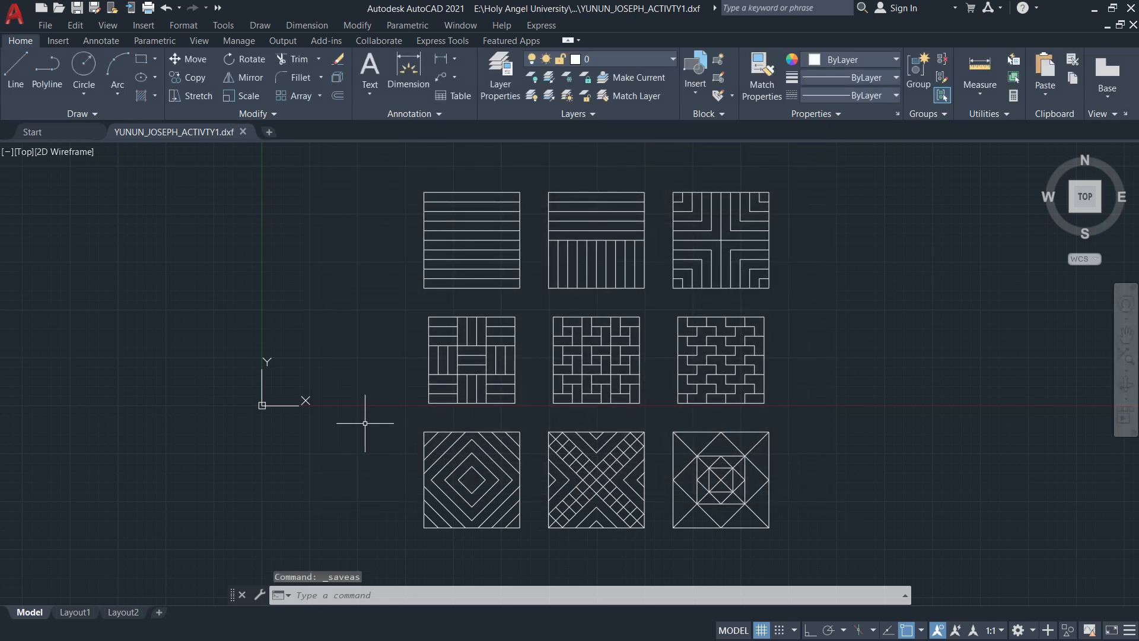
Open the CADRAFTING > Activity 1 - Basic Concepts folder in File Explorer and drag the DXF onto AutoCAD
{"action": "key", "text": "super+e"}
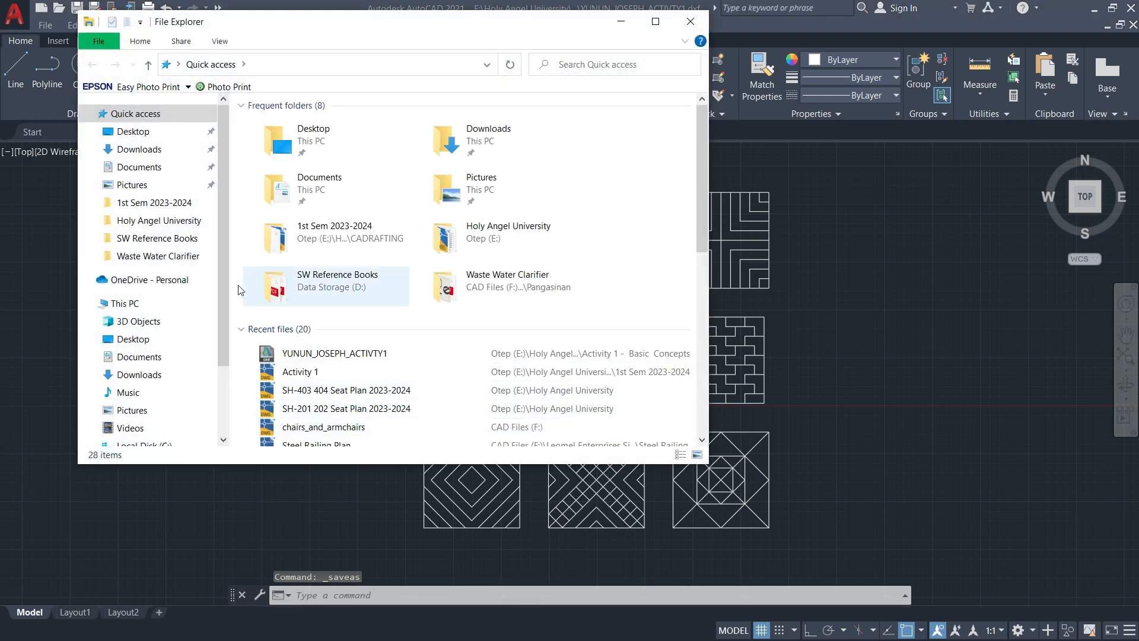
{"action": "left_click", "coordinate": [156, 202]}
{"action": "left_click", "coordinate": [307, 64]}
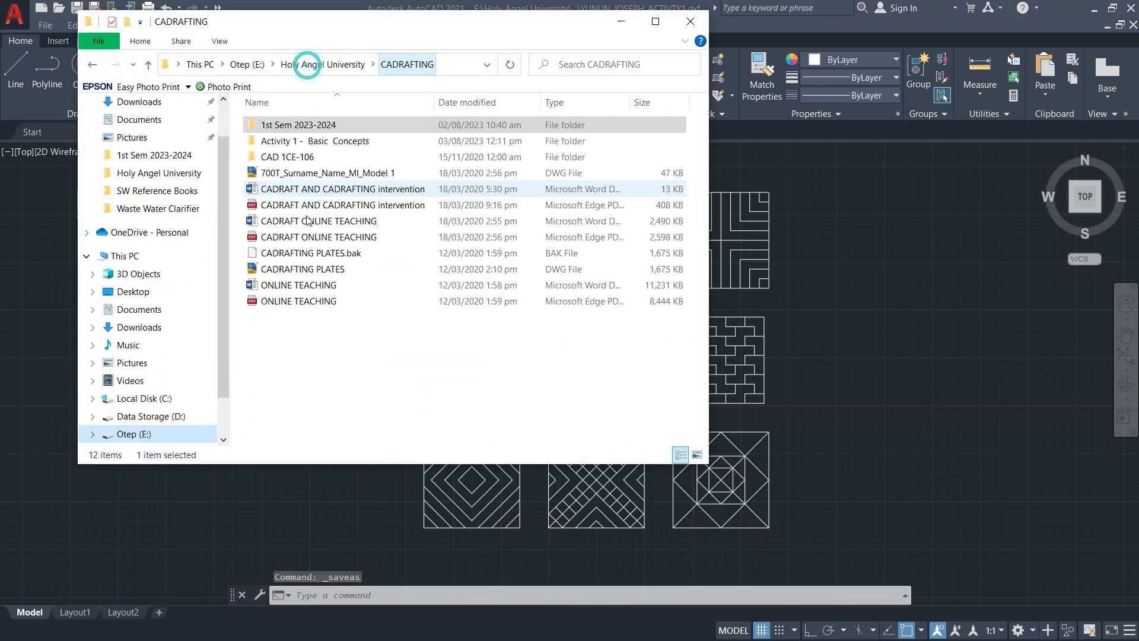
{"action": "double_click", "coordinate": [313, 140]}
{"action": "mouse_move", "coordinate": [287, 141]}
{"action": "left_mouse_down"}
{"action": "mouse_move", "coordinate": [292, 158]}
{"action": "mouse_move", "coordinate": [351, 30]}
{"action": "left_mouse_up"}
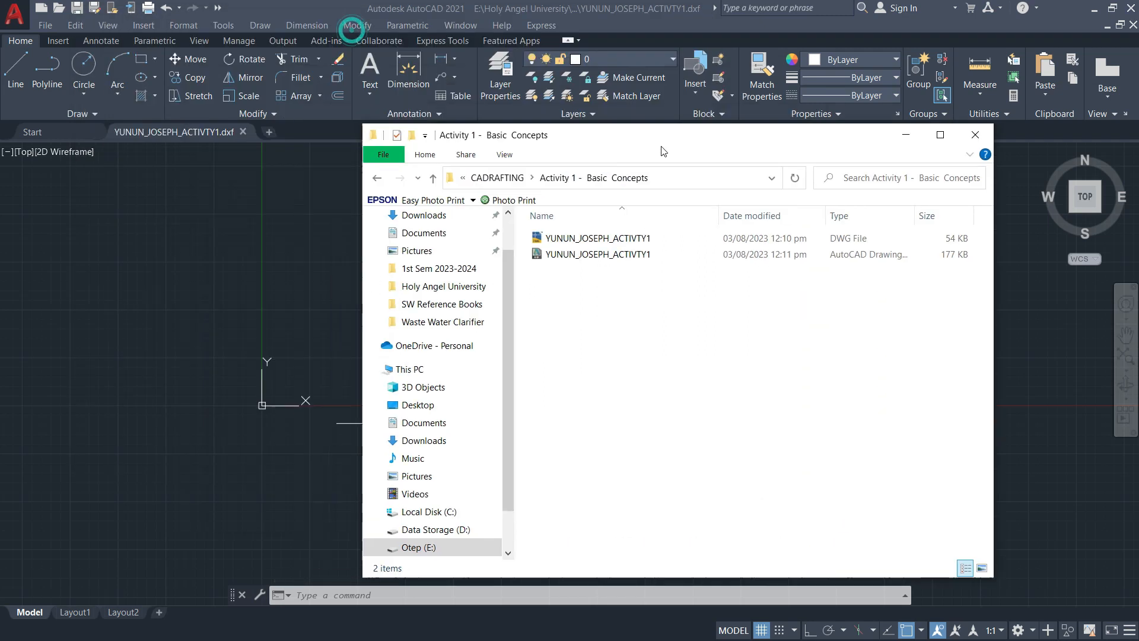
{"action": "left_click_drag", "start_coordinate": [618, 137], "coordinate": [515, 112]}
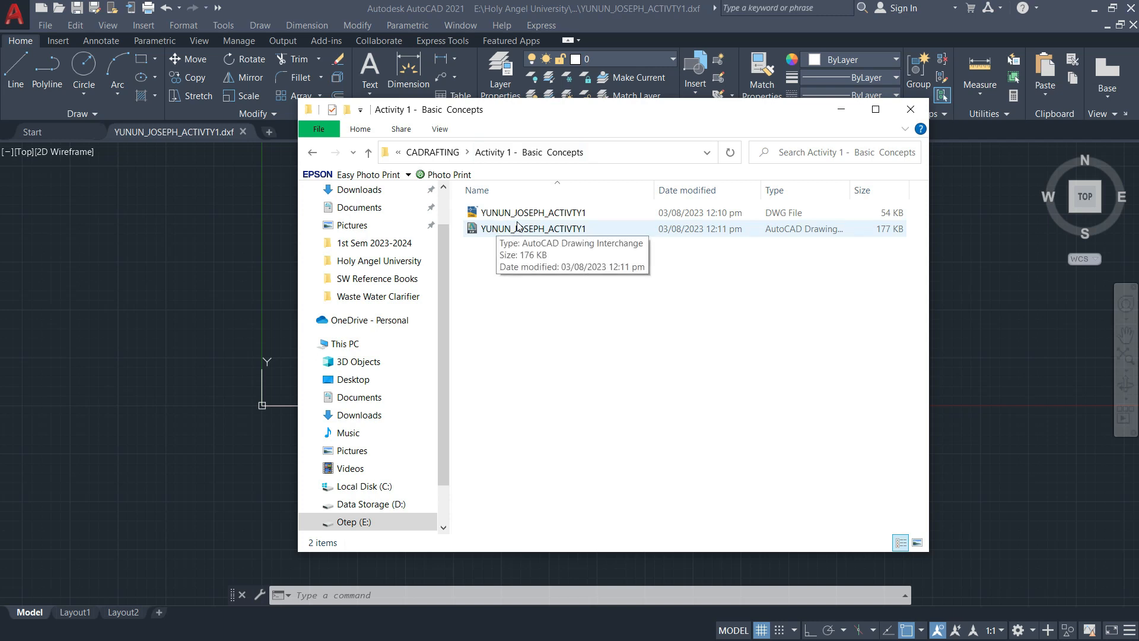
{"action": "key", "text": "alt+Tab"}
{"action": "key", "text": "alt+Tab"}
{"action": "key", "text": "alt+Tab"}
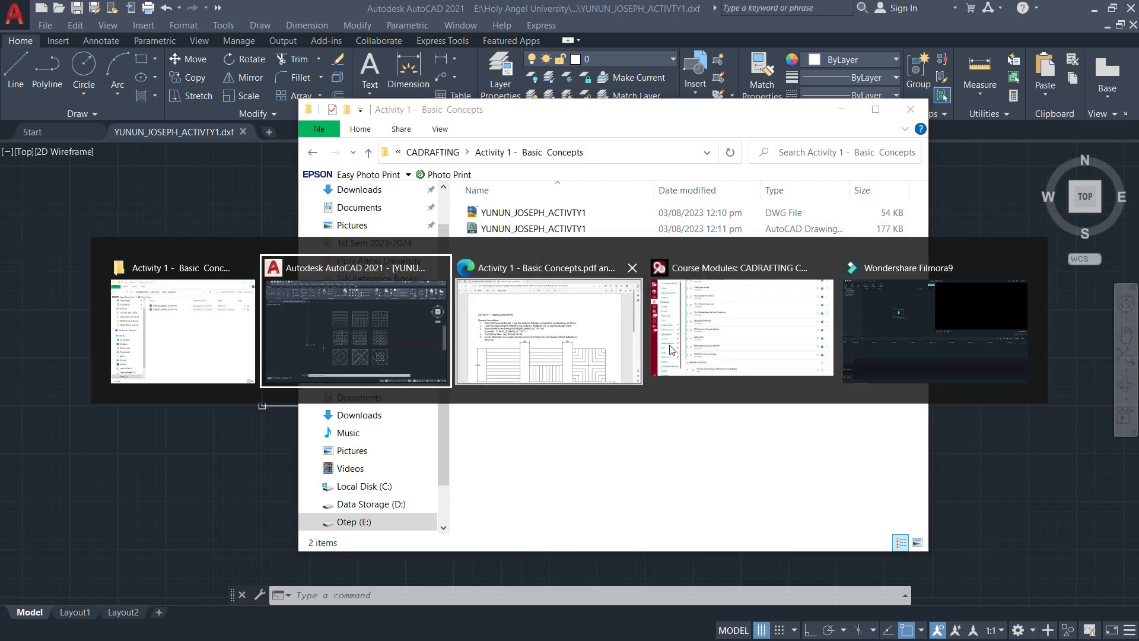
Open 'Activity 1 - Submit Your Activity 1 Here' and mark its dwg/dxf file types and 1 allowed attempt
{"action": "scroll", "coordinate": [387, 330], "scroll_direction": "down", "scroll_amount": 10}
{"action": "scroll", "coordinate": [387, 330], "scroll_direction": "up", "scroll_amount": 5}
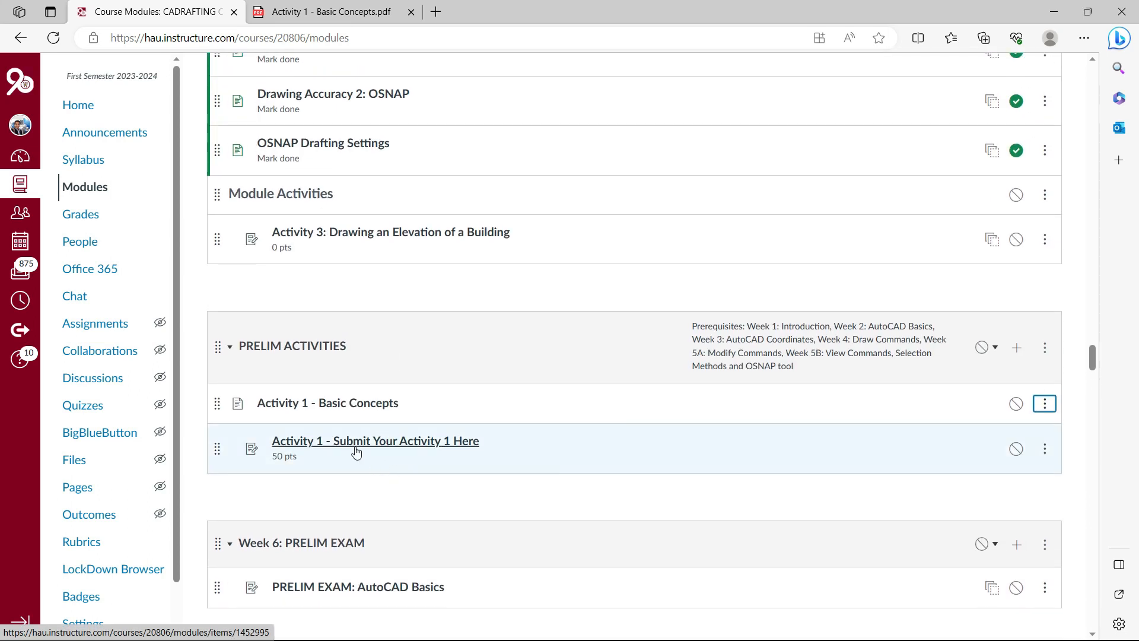
{"action": "left_click", "coordinate": [377, 448]}
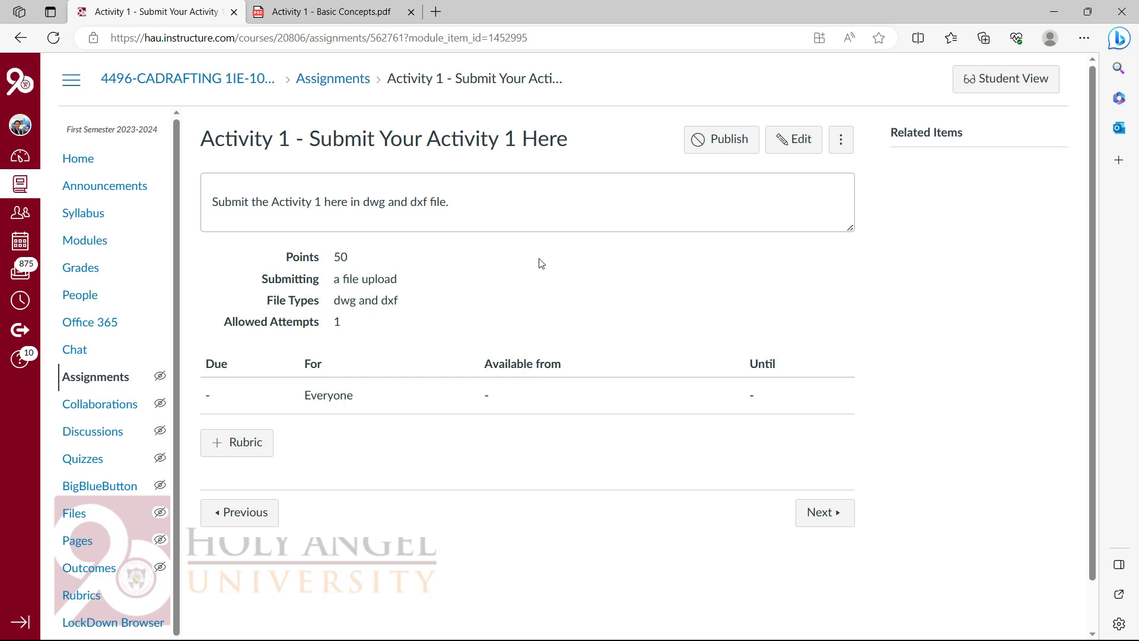
{"action": "left_click_drag", "start_coordinate": [364, 204], "coordinate": [450, 202]}
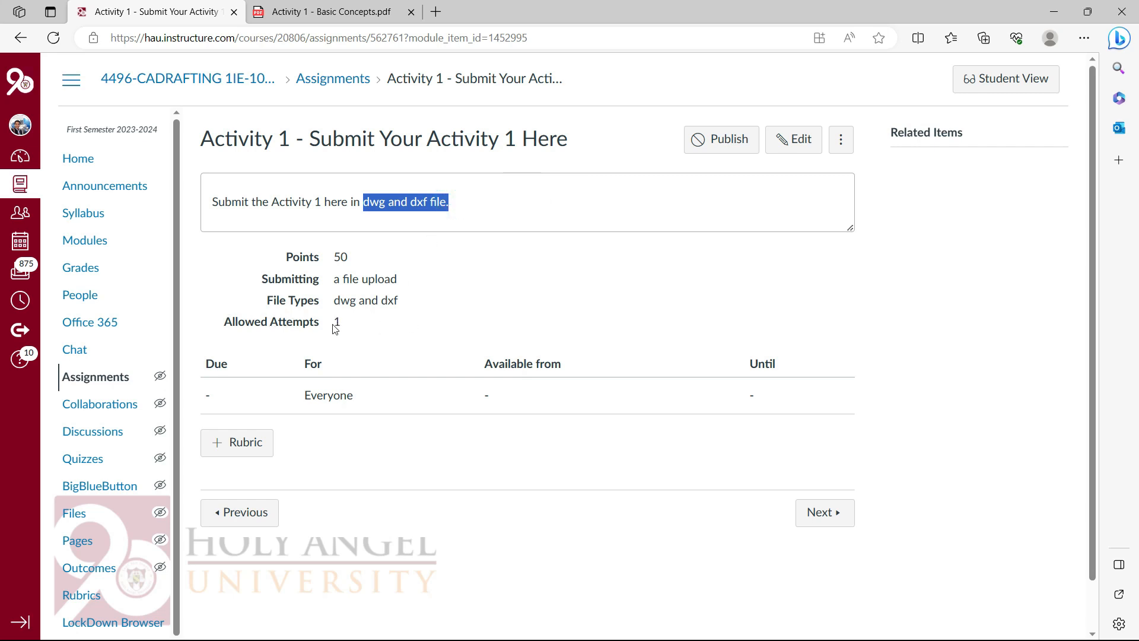
{"action": "left_click_drag", "start_coordinate": [332, 324], "coordinate": [352, 326]}
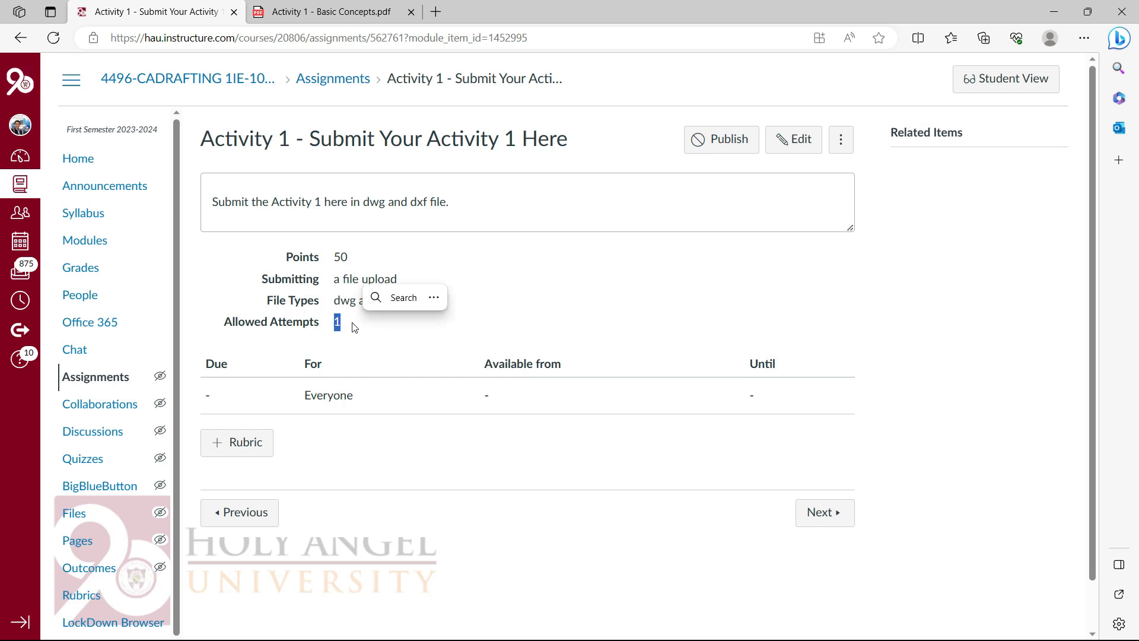
Edit the assignment to set the due date to August 9, 2023, 11:59 PM, and save
{"action": "left_click", "coordinate": [789, 148]}
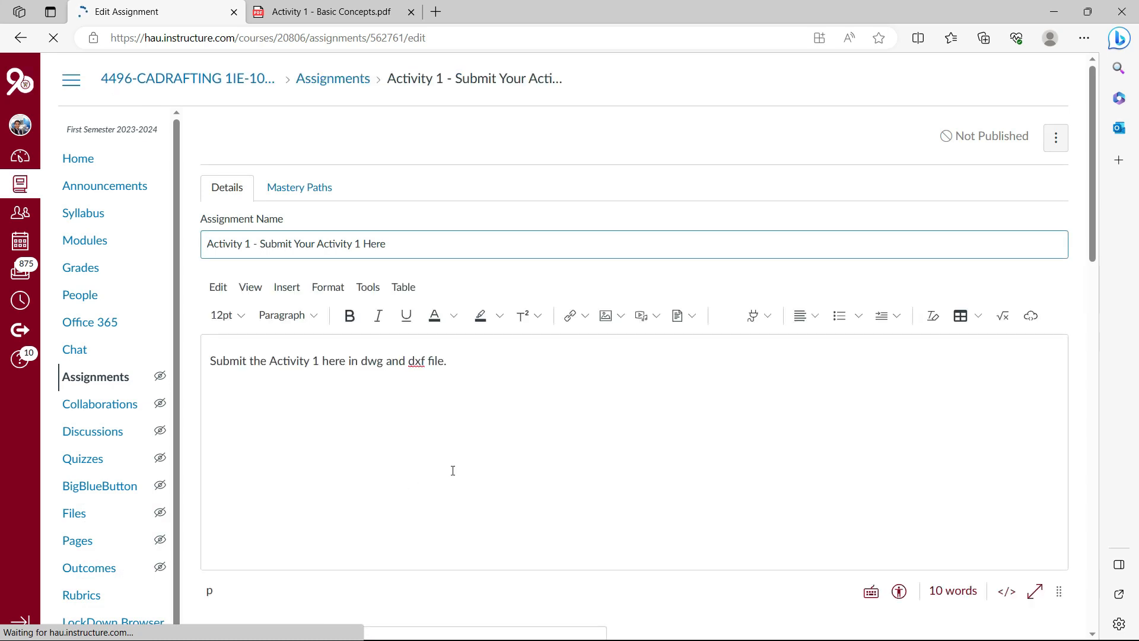
{"action": "scroll", "coordinate": [459, 467], "scroll_direction": "down", "scroll_amount": 15}
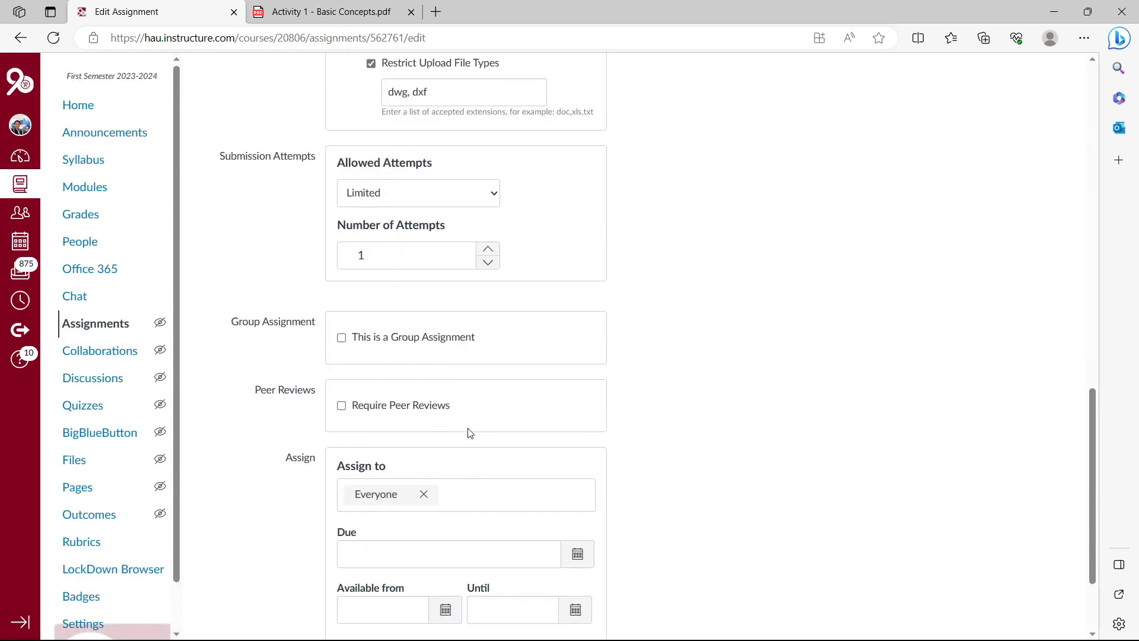
{"action": "scroll", "coordinate": [468, 433], "scroll_direction": "down", "scroll_amount": 3}
{"action": "left_click", "coordinate": [581, 432]}
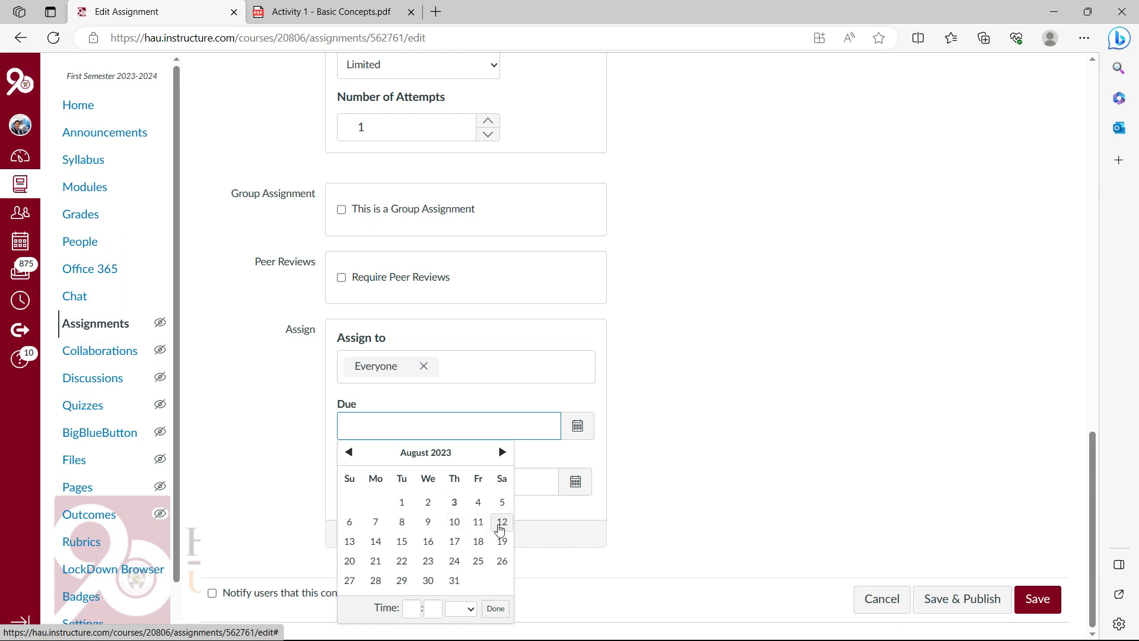
{"action": "left_click", "coordinate": [453, 522]}
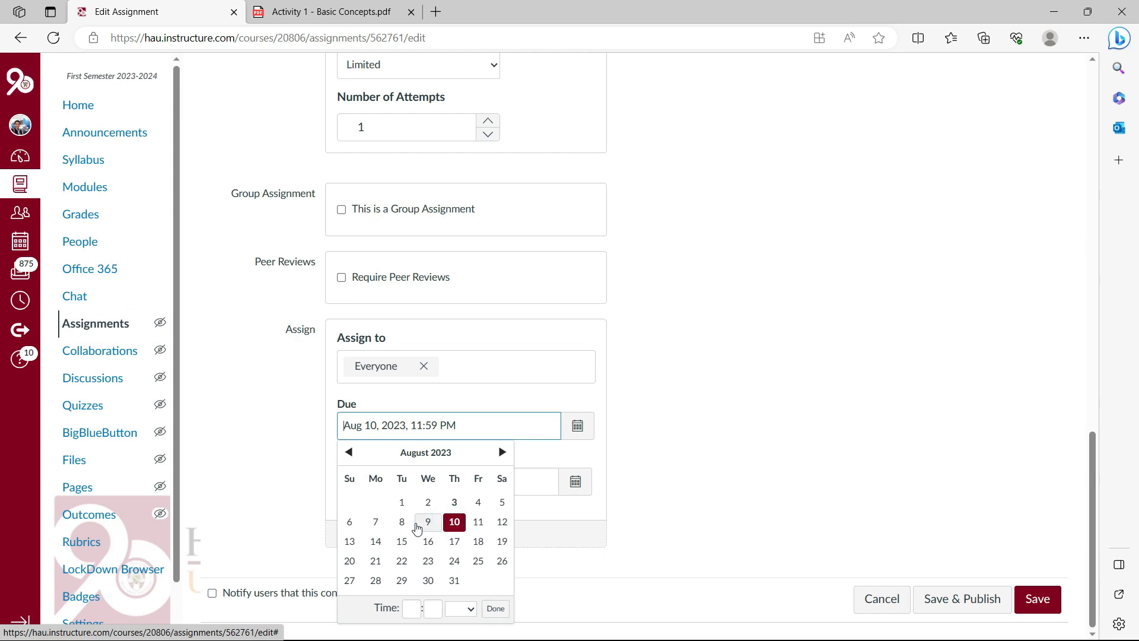
{"action": "left_click", "coordinate": [428, 521]}
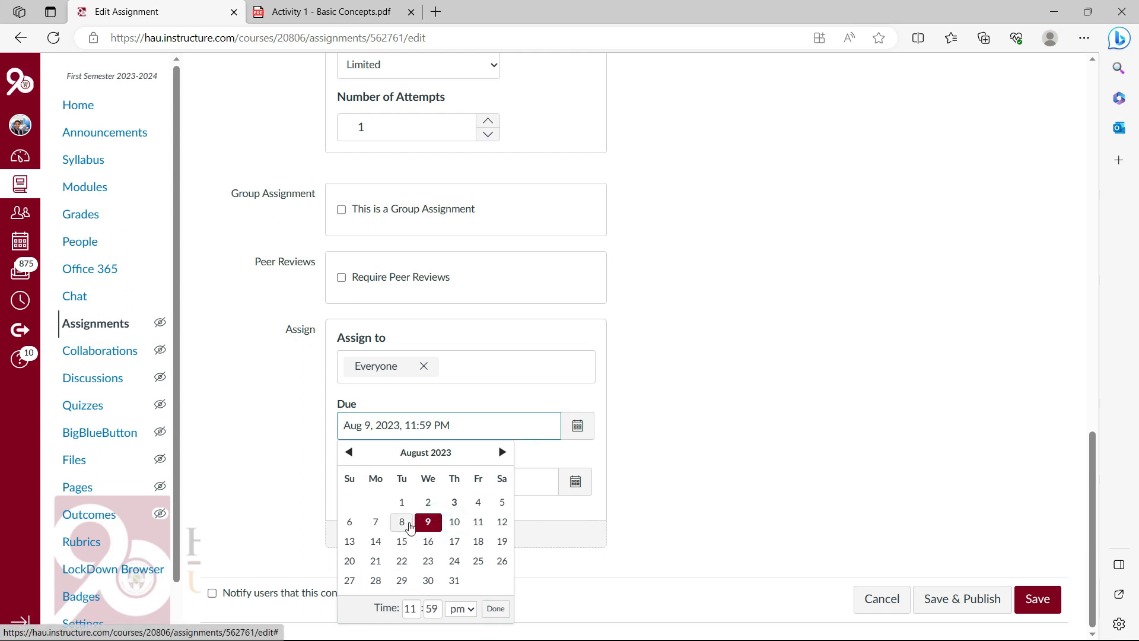
{"action": "left_click", "coordinate": [493, 610]}
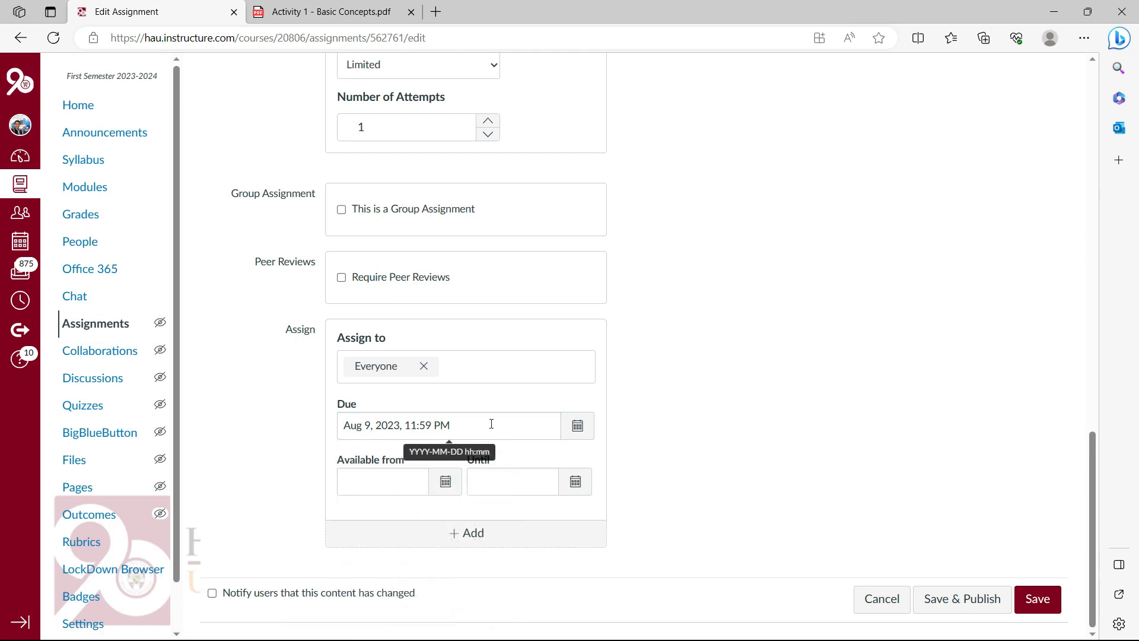
{"action": "scroll", "coordinate": [491, 424], "scroll_direction": "up", "scroll_amount": 5}
{"action": "scroll", "coordinate": [771, 533], "scroll_direction": "down", "scroll_amount": 5}
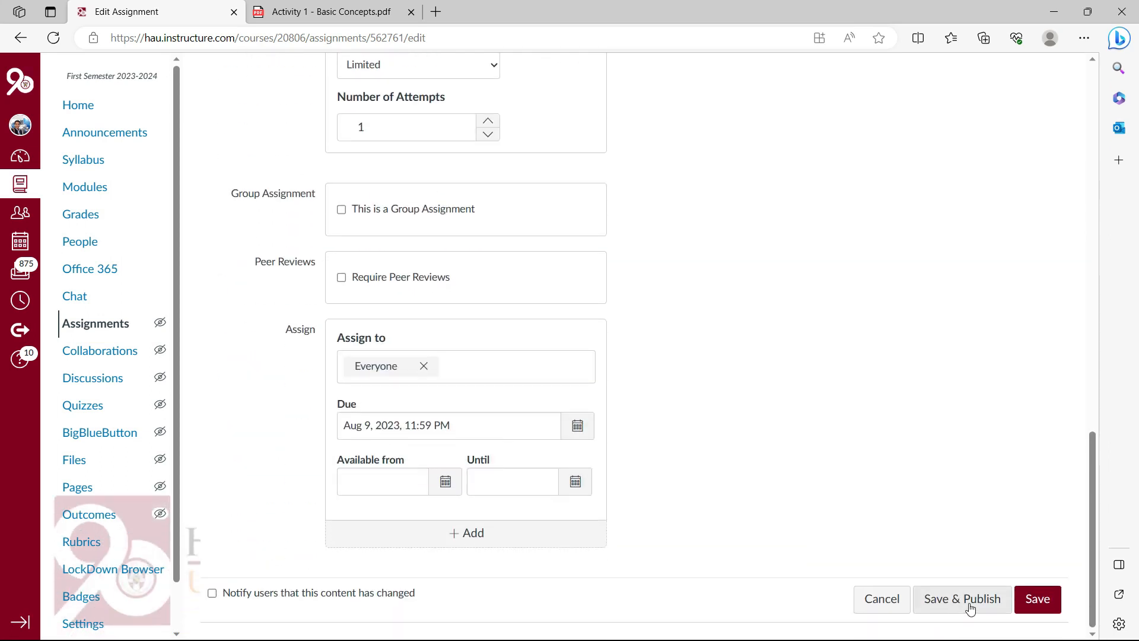
{"action": "left_click", "coordinate": [1039, 600]}
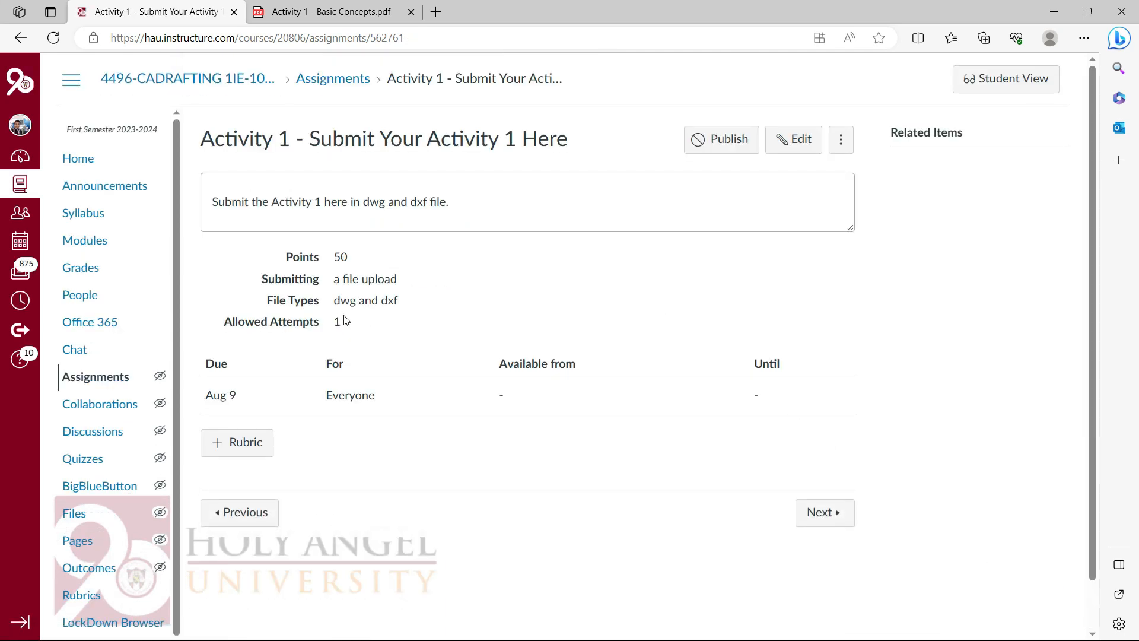
Check both Activity 1 drawing files in File Explorer, then return to the DXF drawing in AutoCAD
{"action": "key", "text": "alt+Tab"}
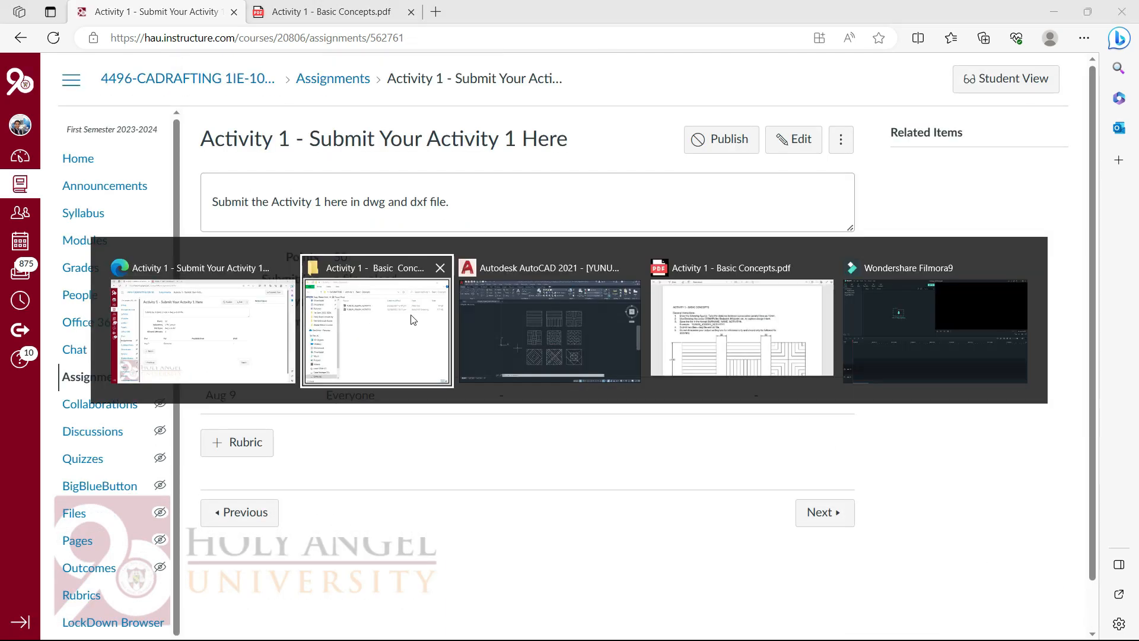
{"action": "left_click", "coordinate": [403, 352]}
{"action": "left_click_drag", "start_coordinate": [590, 272], "coordinate": [518, 215]}
{"action": "left_click", "coordinate": [546, 279]}
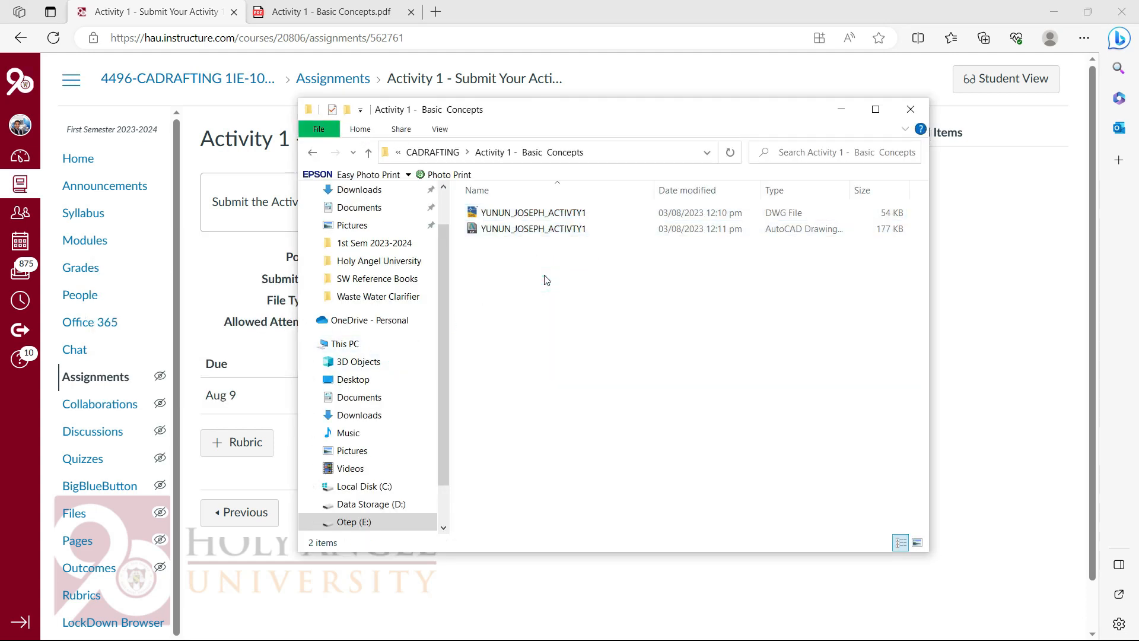
{"action": "key", "text": "alt+Tab"}
{"action": "left_click", "coordinate": [546, 314]}
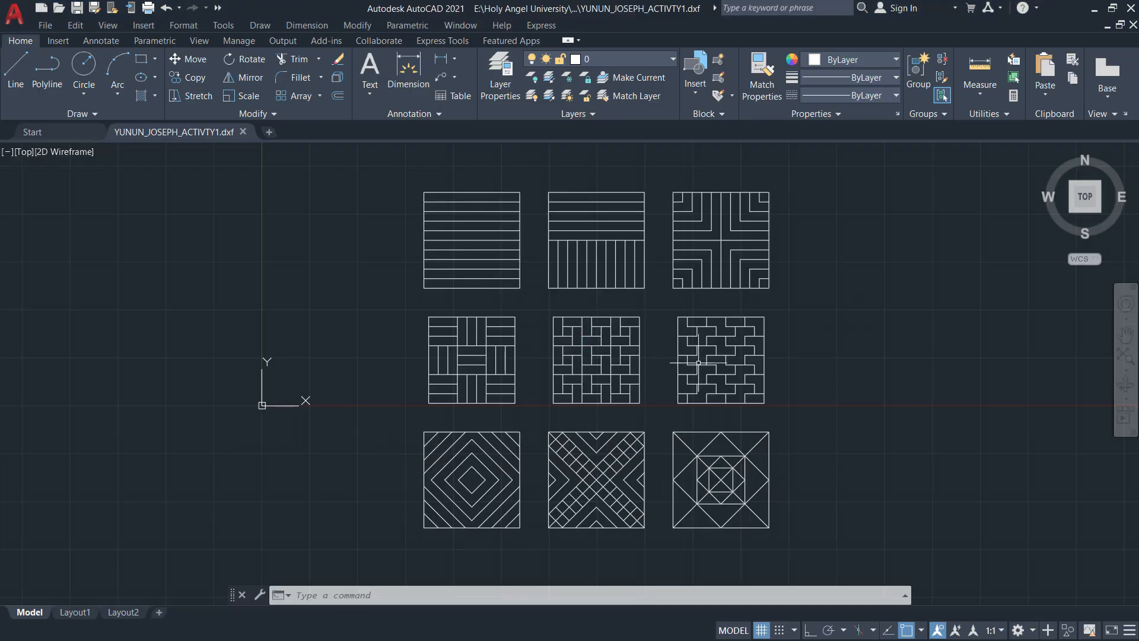